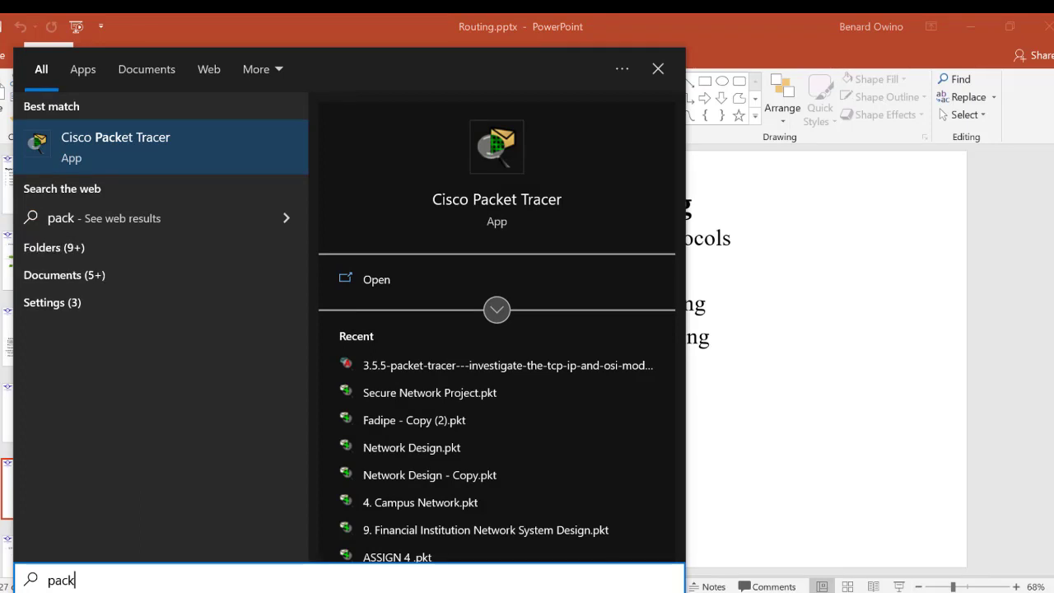
- Open Cisco Packet Tracer, dismiss the security notification and place four 2911 routers in a two-by-two square on the logical workspace
key(Return)
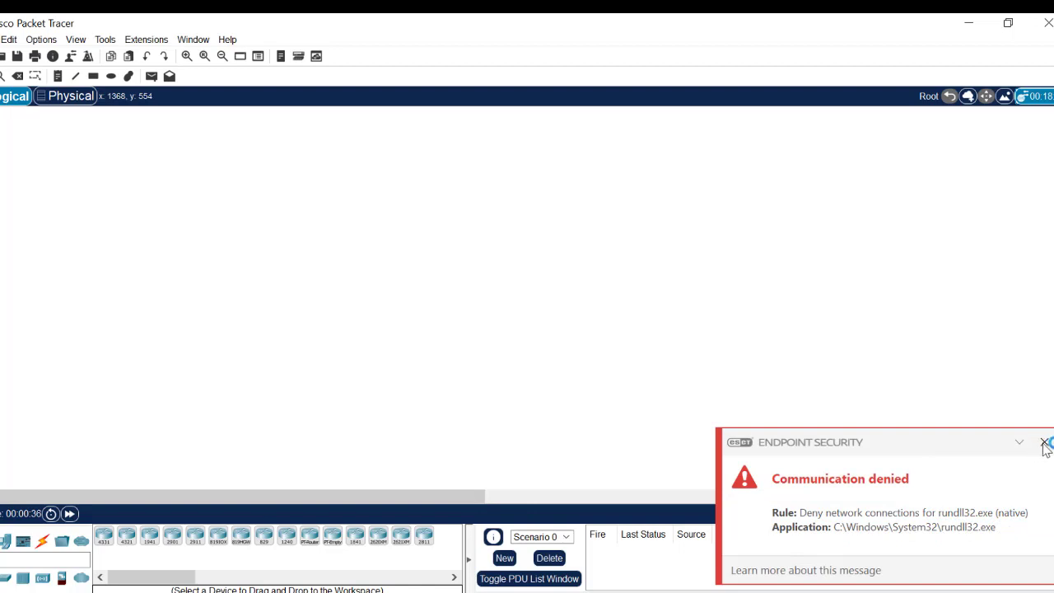
click(1044, 444)
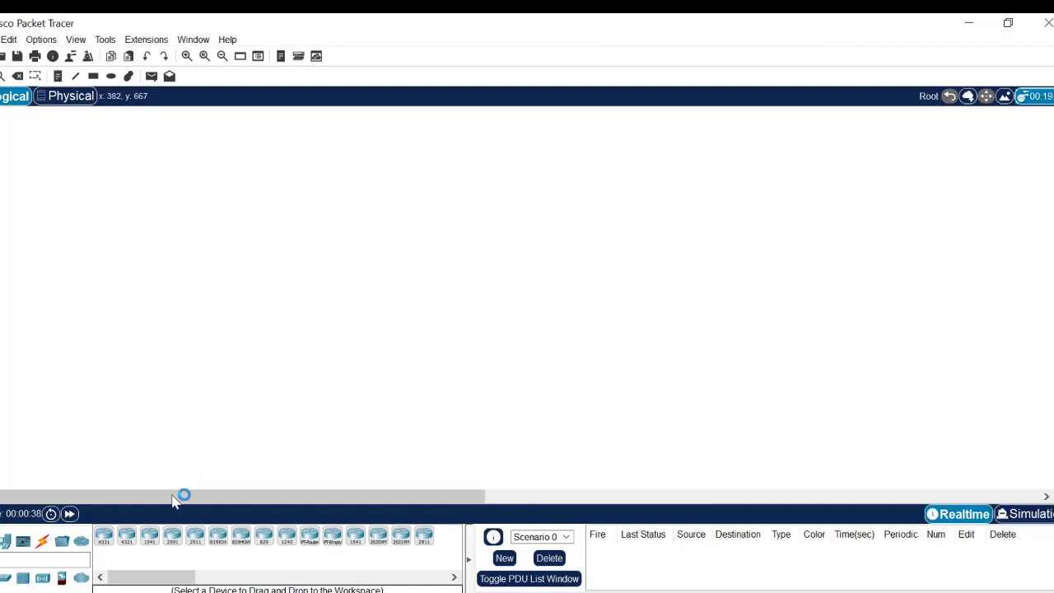
click(196, 543)
click(369, 270)
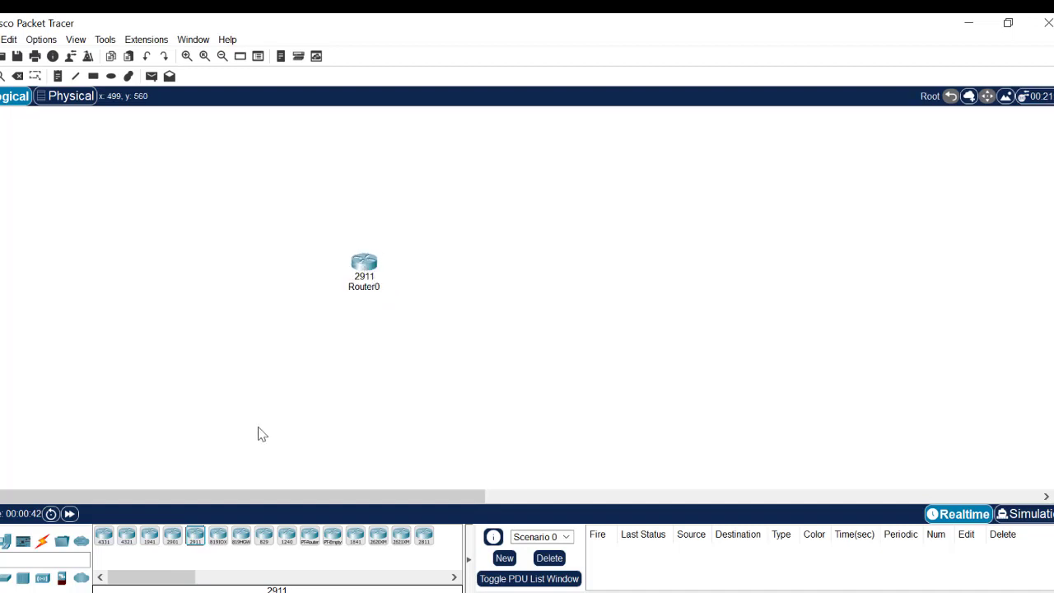
click(195, 537)
click(525, 261)
click(195, 543)
click(378, 379)
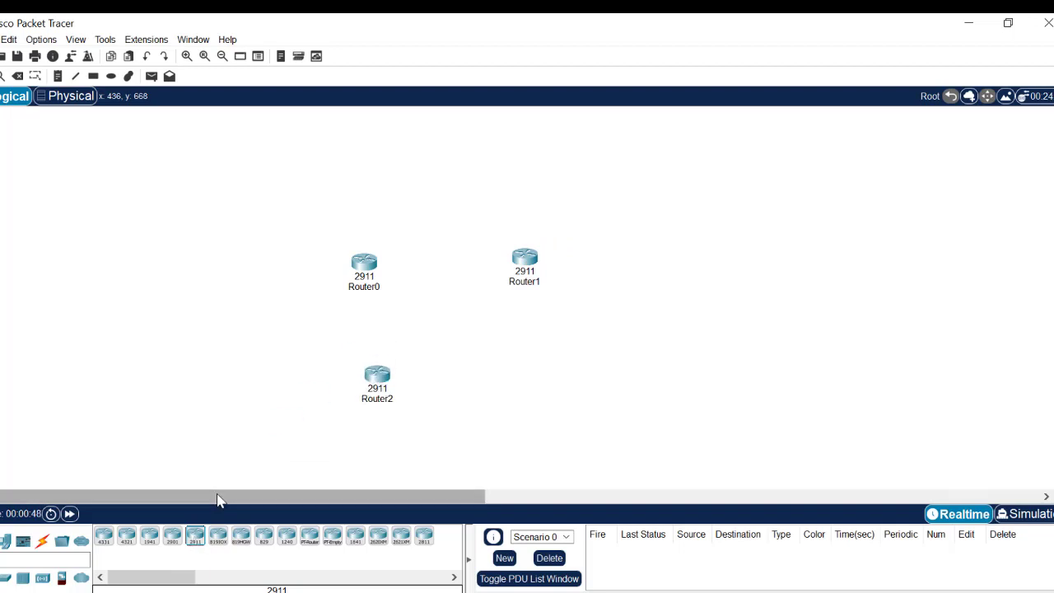
click(194, 539)
click(545, 379)
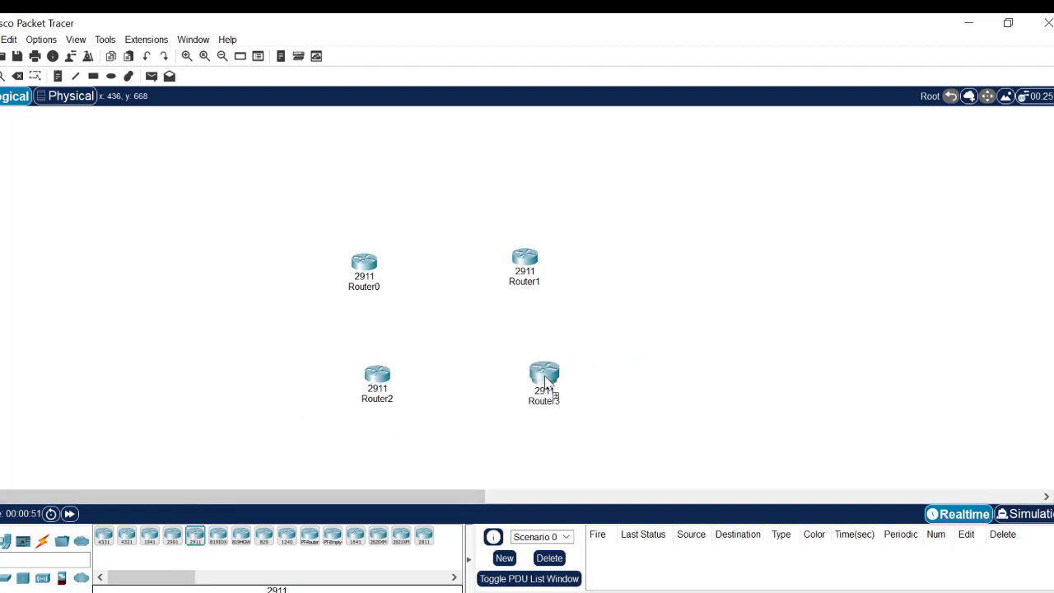
- Reposition Router1, Router3, Router2 and Router0 to spread them into a wider, more even rectangle
drag(539, 264, 585, 249)
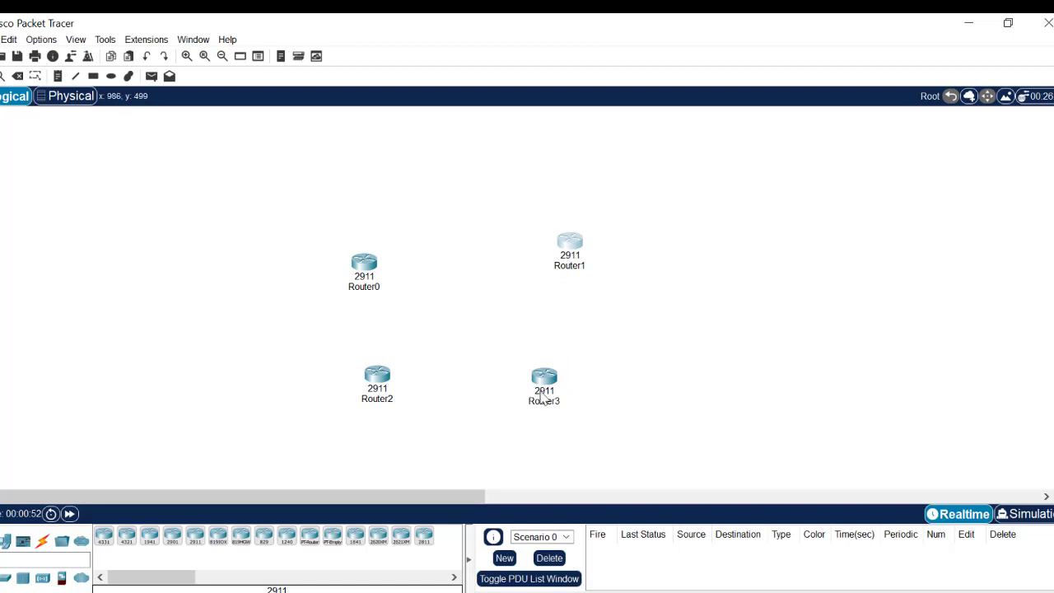
drag(568, 394, 599, 393)
drag(381, 390, 373, 399)
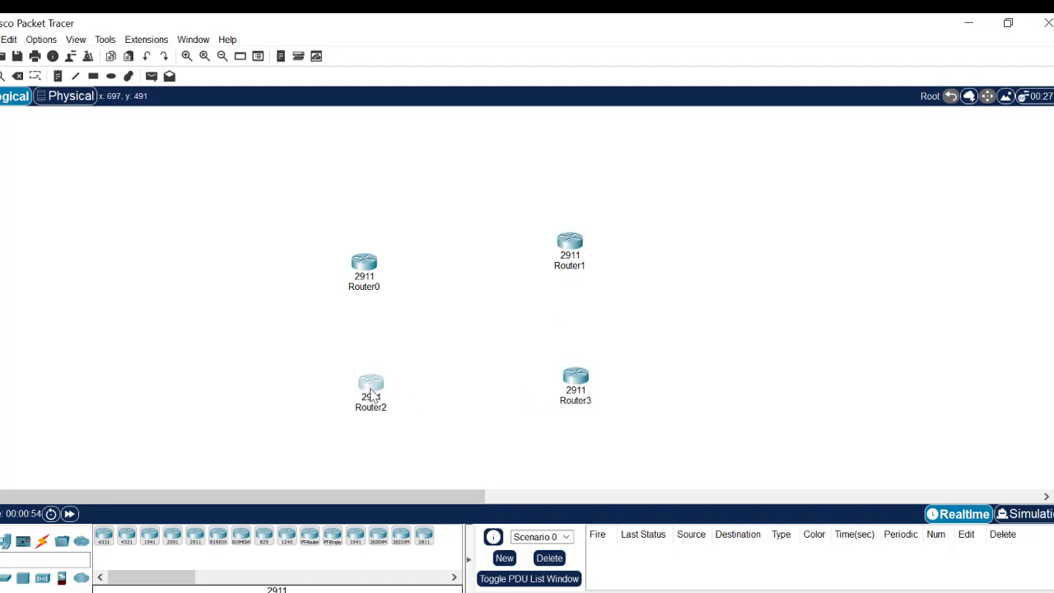
drag(371, 262, 382, 239)
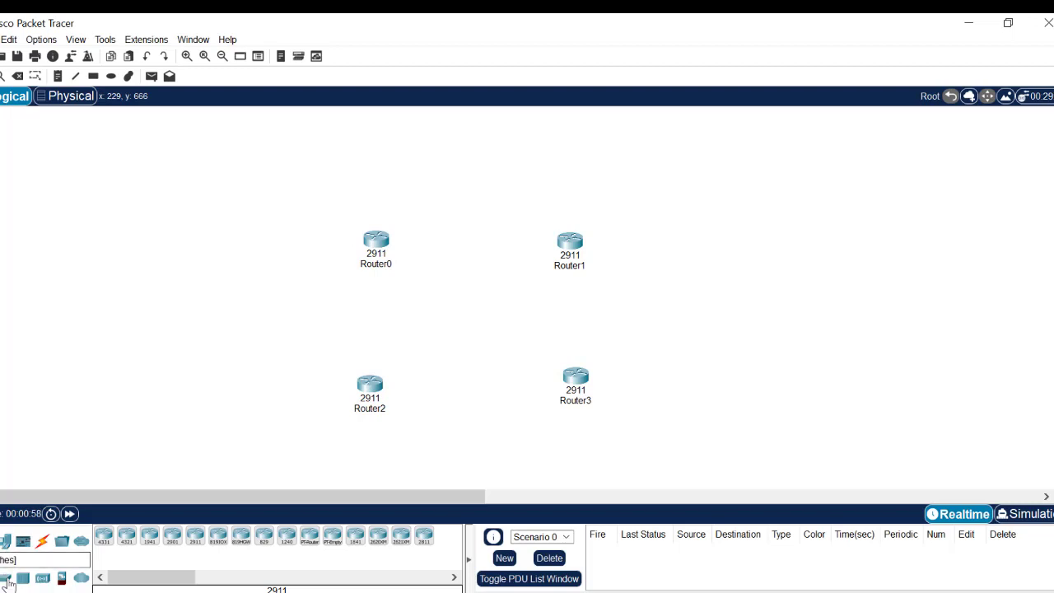
- Place four 2960-24TT switches on the workspace, one on the outer side of each router
drag(4, 579, 208, 213)
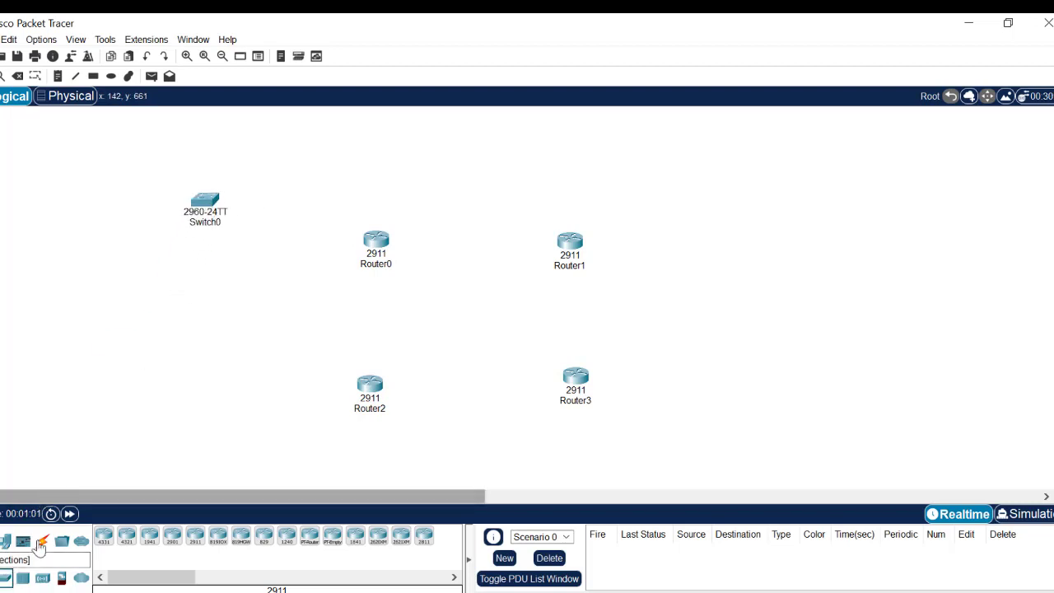
drag(10, 580, 232, 414)
drag(6, 579, 729, 207)
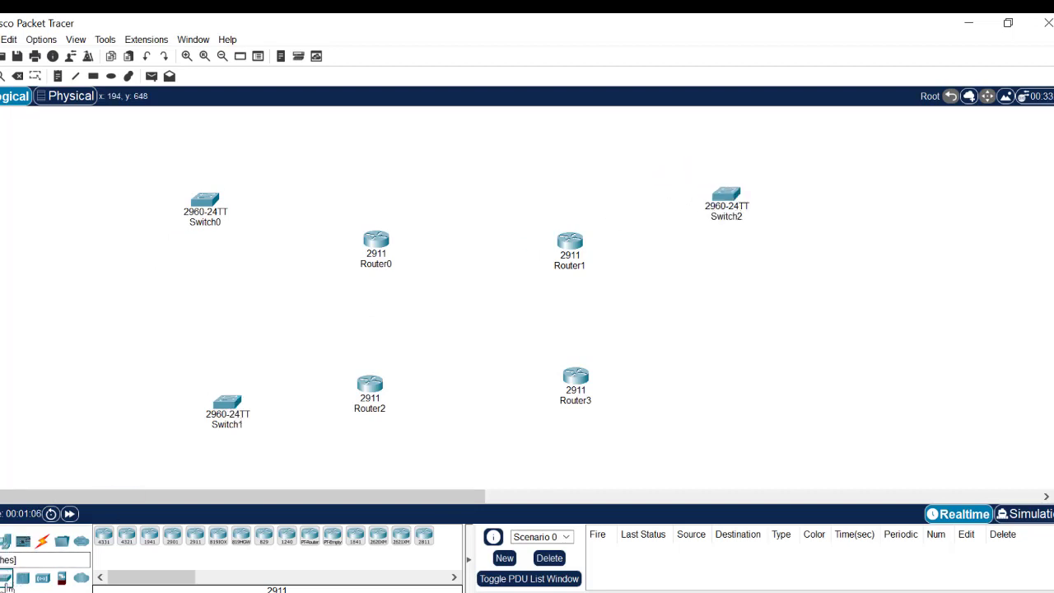
drag(7, 579, 782, 391)
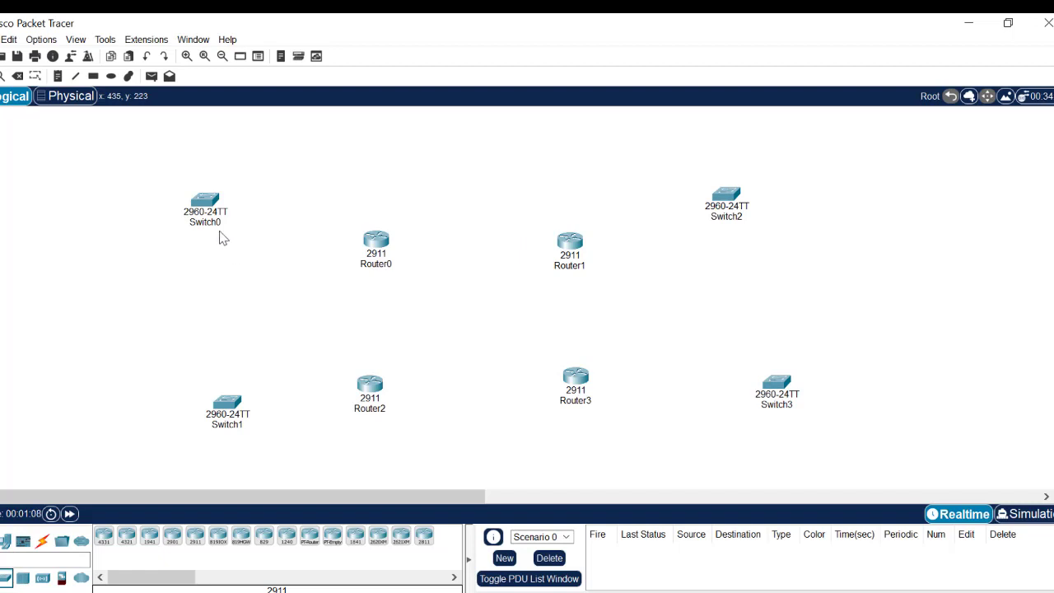
- Move Switch0, Switch2 and Switch3 closer to their adjacent routers
drag(206, 206, 214, 232)
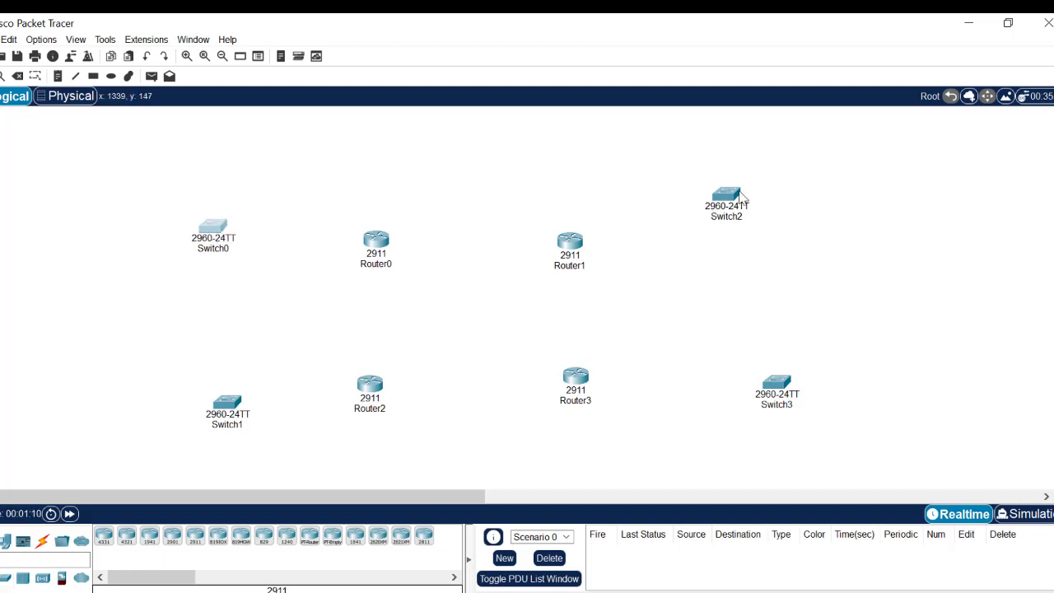
drag(733, 194, 712, 199)
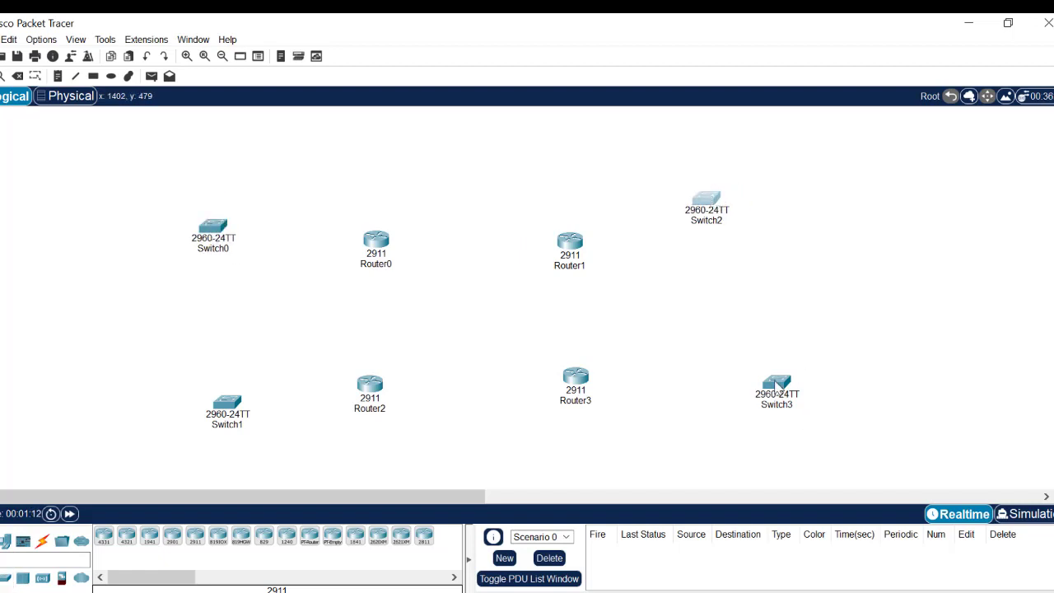
drag(778, 384, 735, 389)
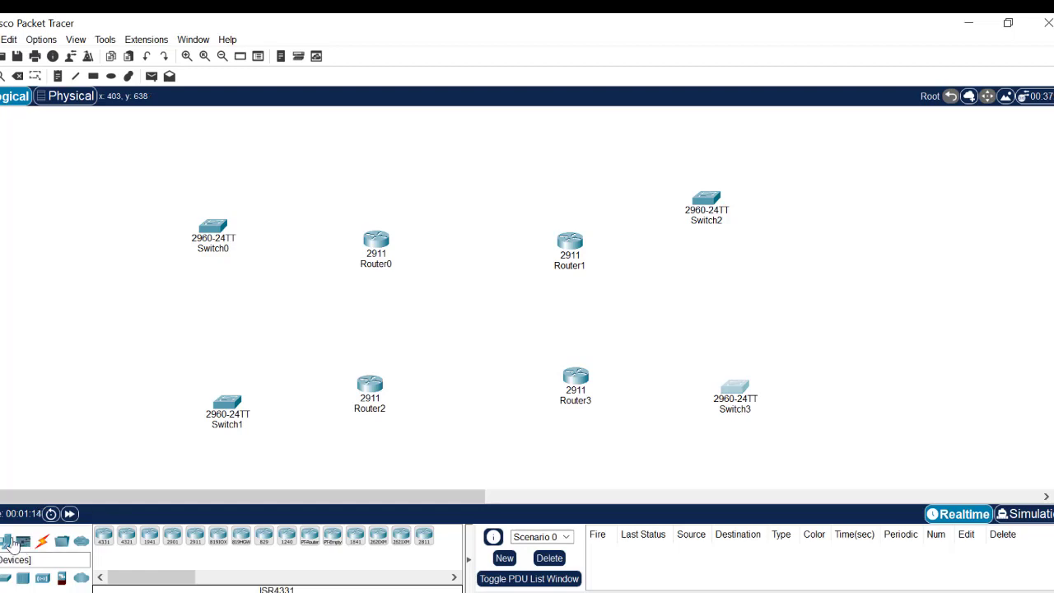
- Place four PC-PT end devices on the workspace, one on the outer side of each switch
drag(7, 543, 75, 195)
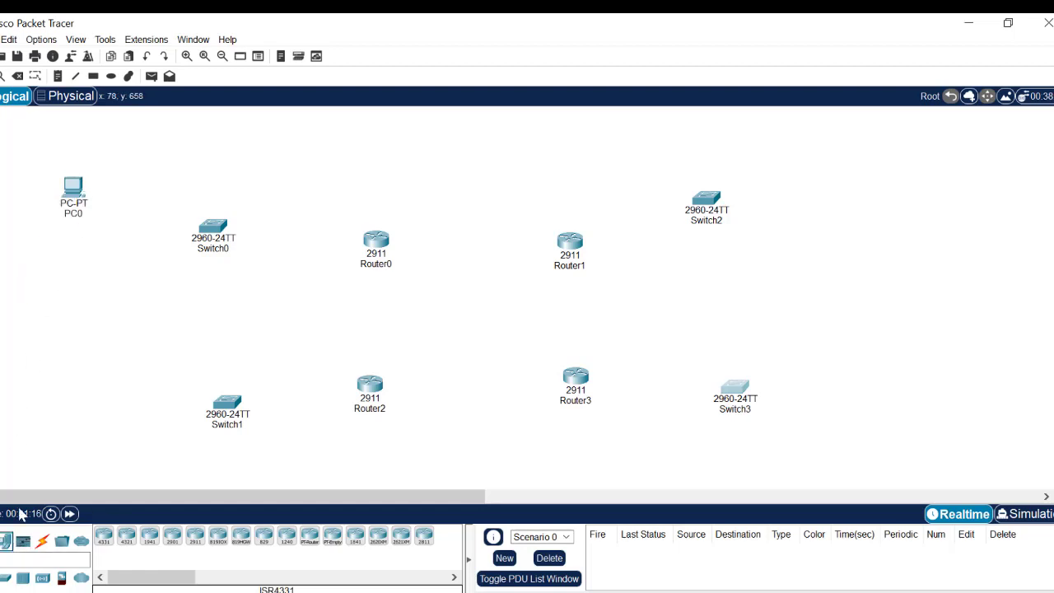
drag(0, 545, 136, 478)
key(Delete)
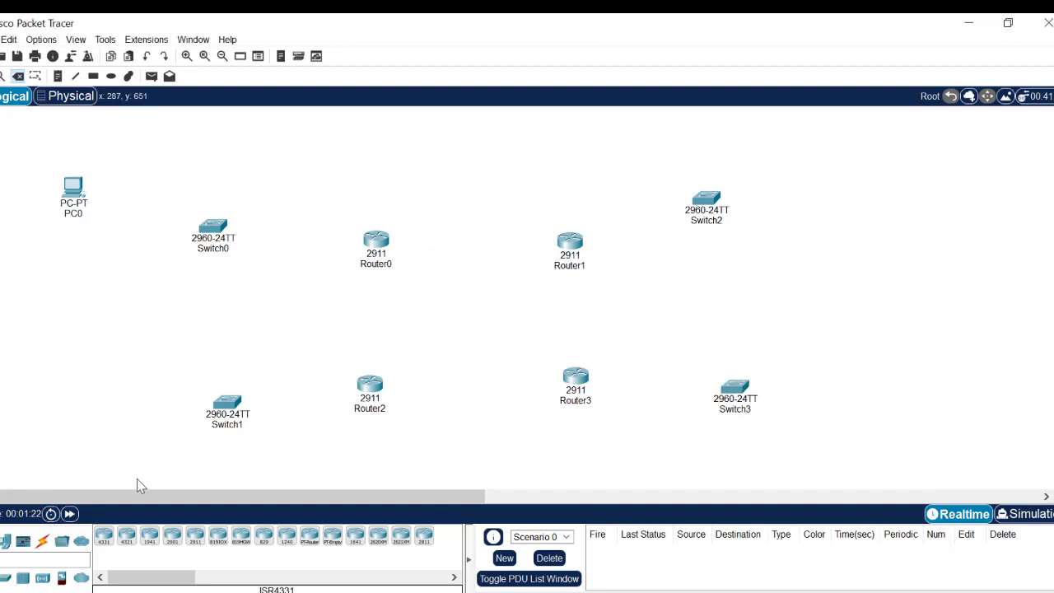
drag(5, 541, 56, 437)
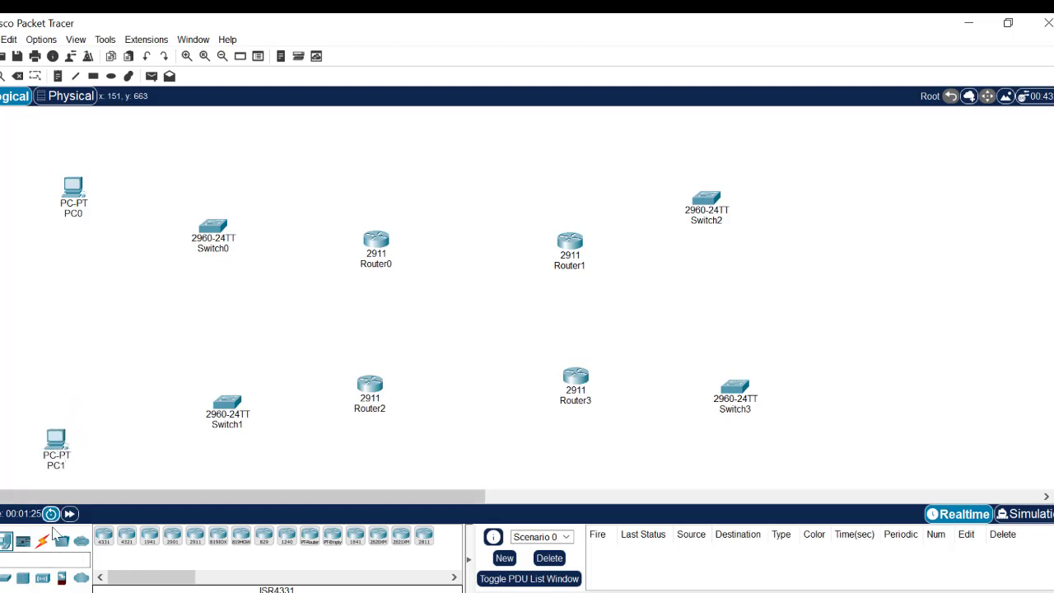
drag(5, 543, 907, 416)
click(908, 418)
click(701, 107)
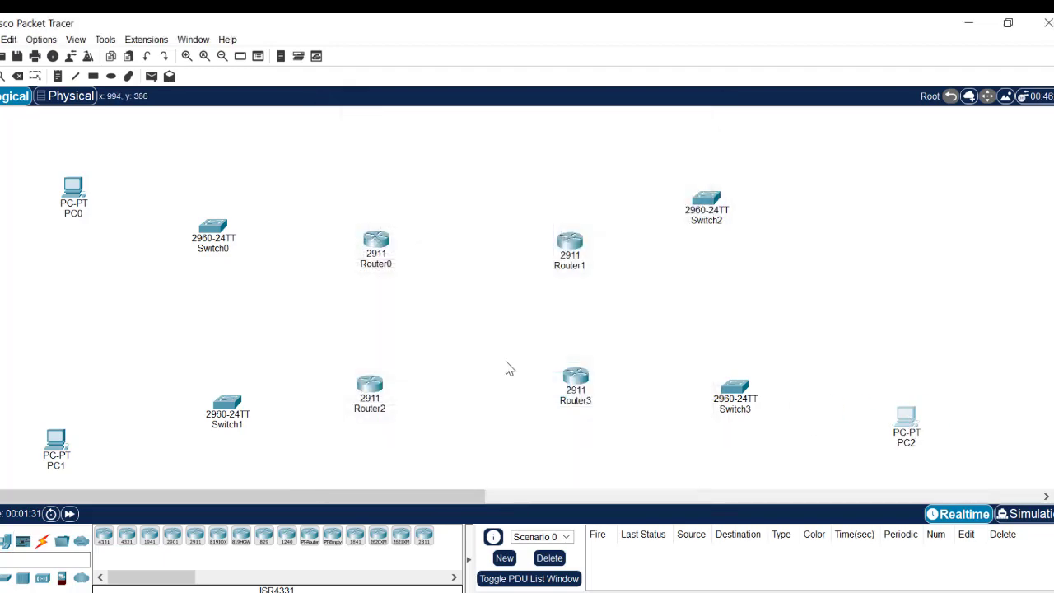
drag(5, 541, 884, 183)
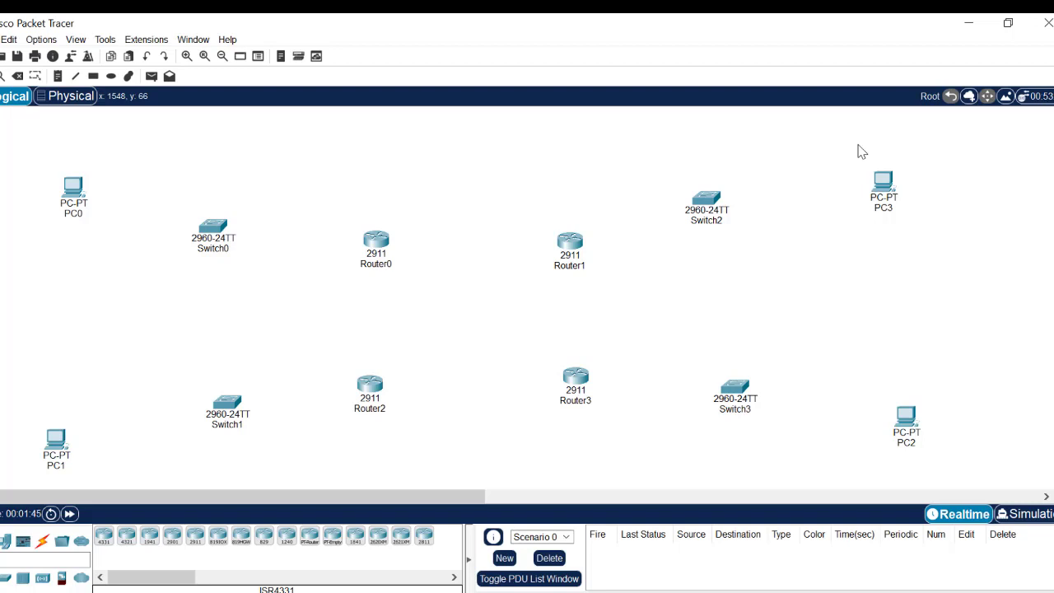
- Fine-tune the layout by slightly shifting Switch2, Router1 and Router2
drag(704, 205, 713, 206)
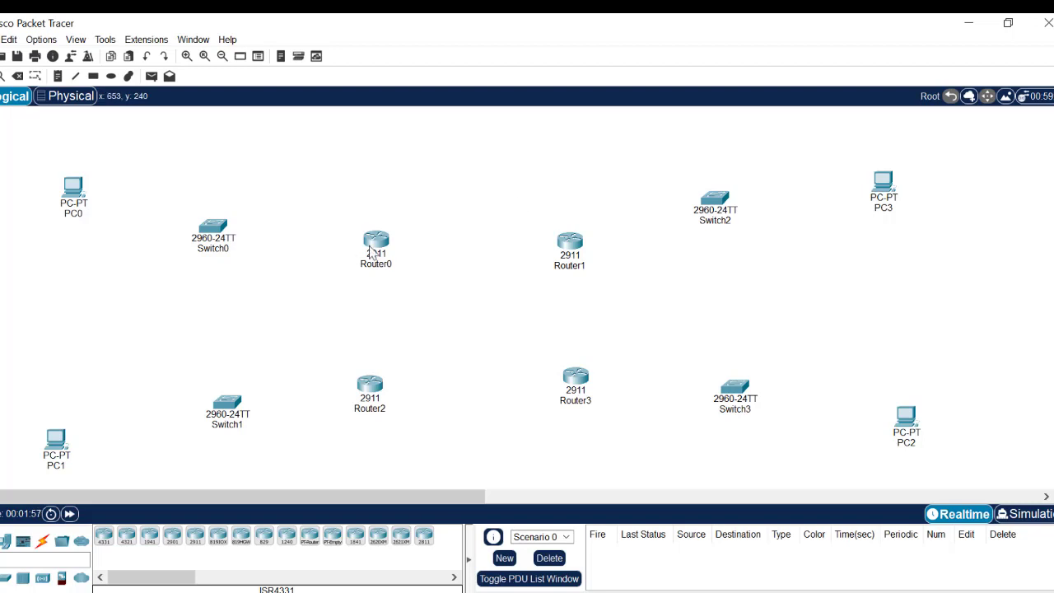
drag(580, 254, 581, 242)
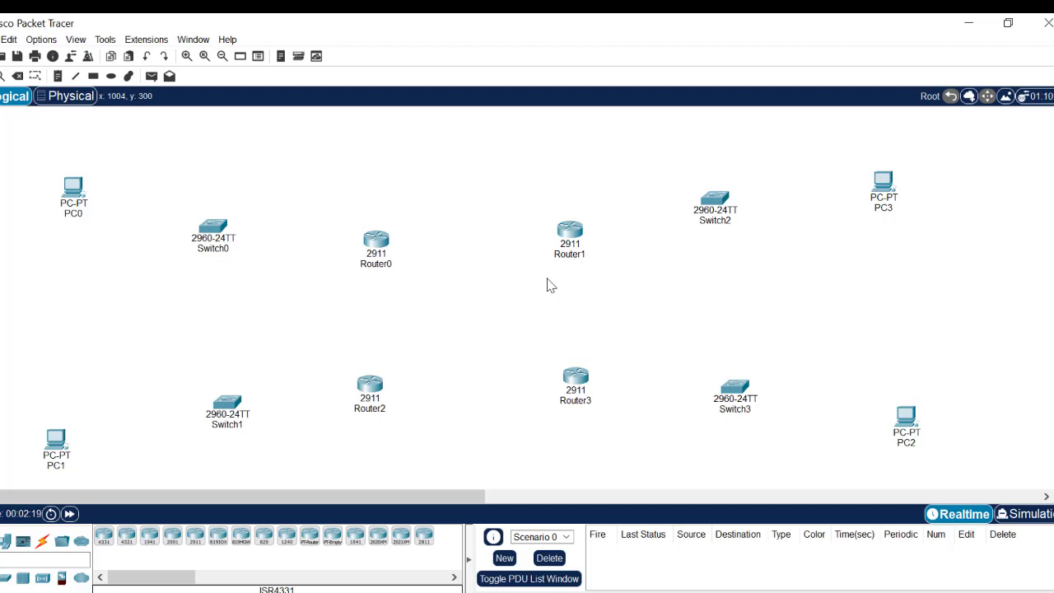
drag(374, 398, 383, 387)
- Connect Router0 to Router1 and Router0 to Router2 using the automatically chosen connection type
click(42, 540)
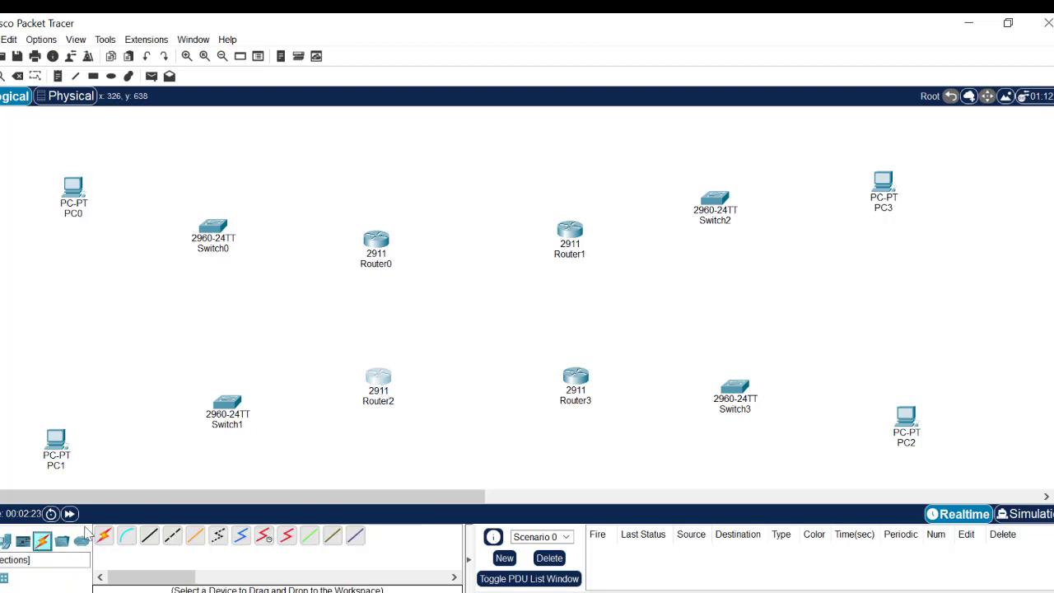
click(103, 535)
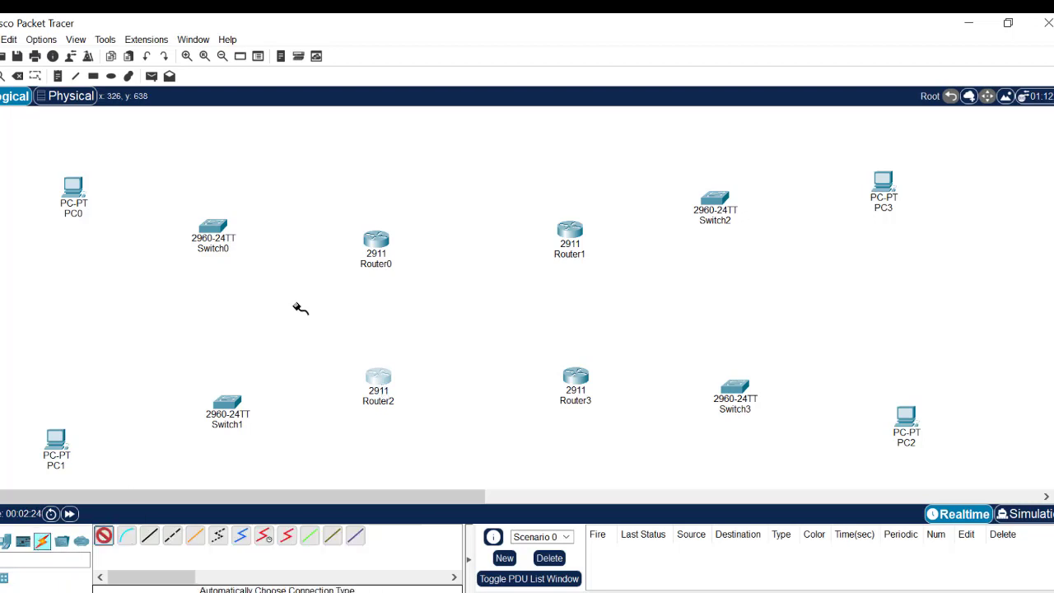
click(387, 236)
click(570, 230)
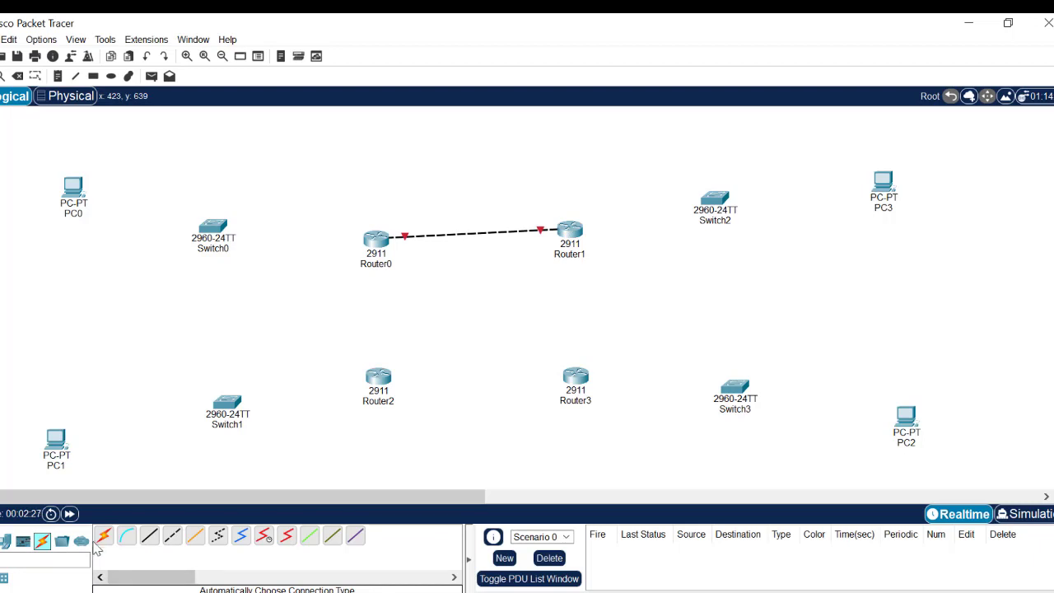
click(103, 535)
click(379, 240)
click(375, 372)
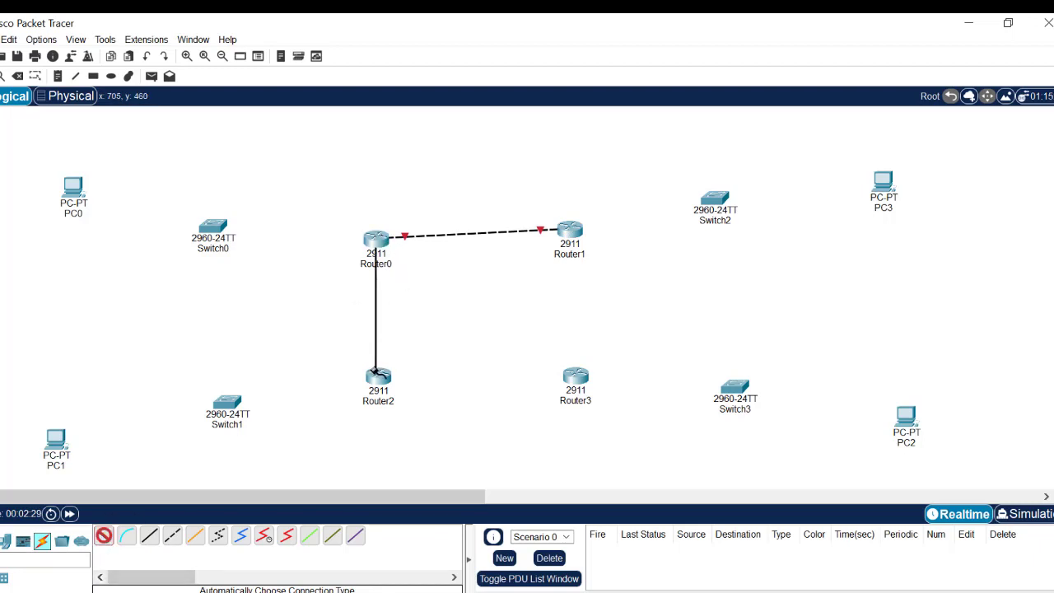
click(376, 374)
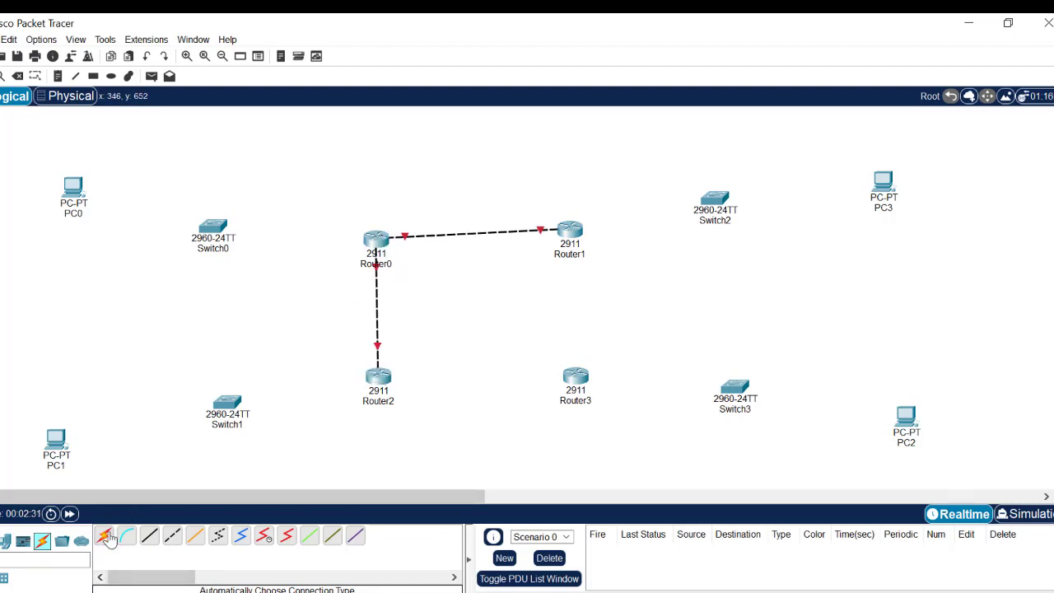
- Close the router loop by linking Router2 to Router3 and Router1 to Router3 with automatically chosen connections
click(105, 535)
click(379, 376)
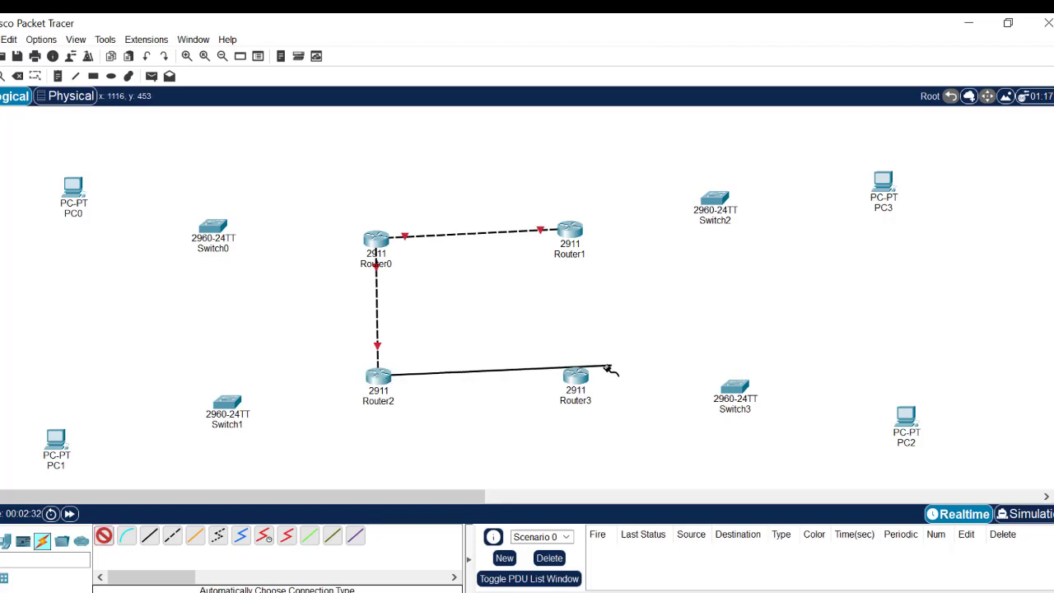
click(575, 375)
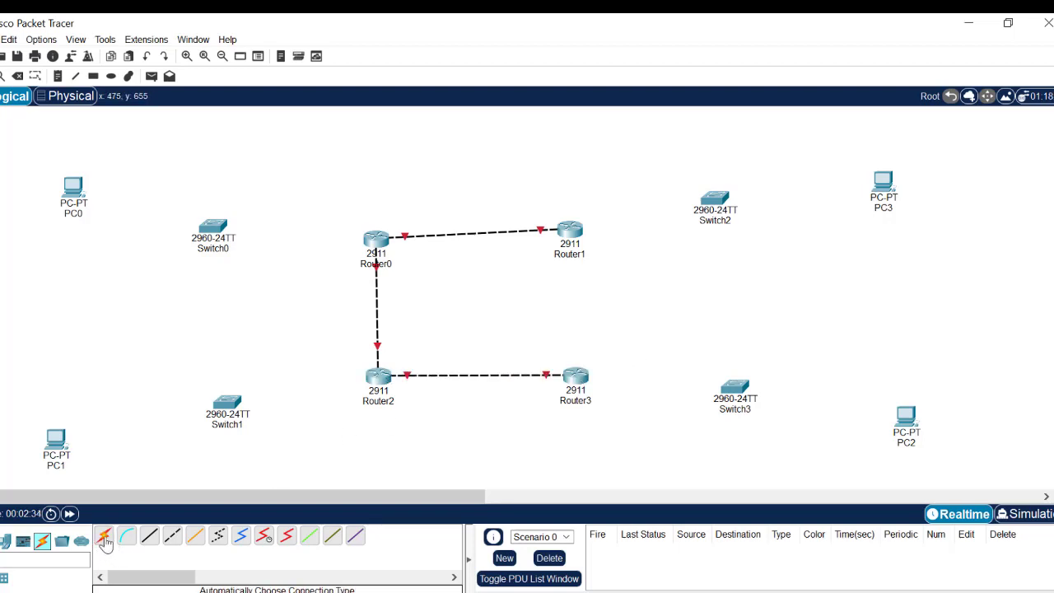
click(104, 539)
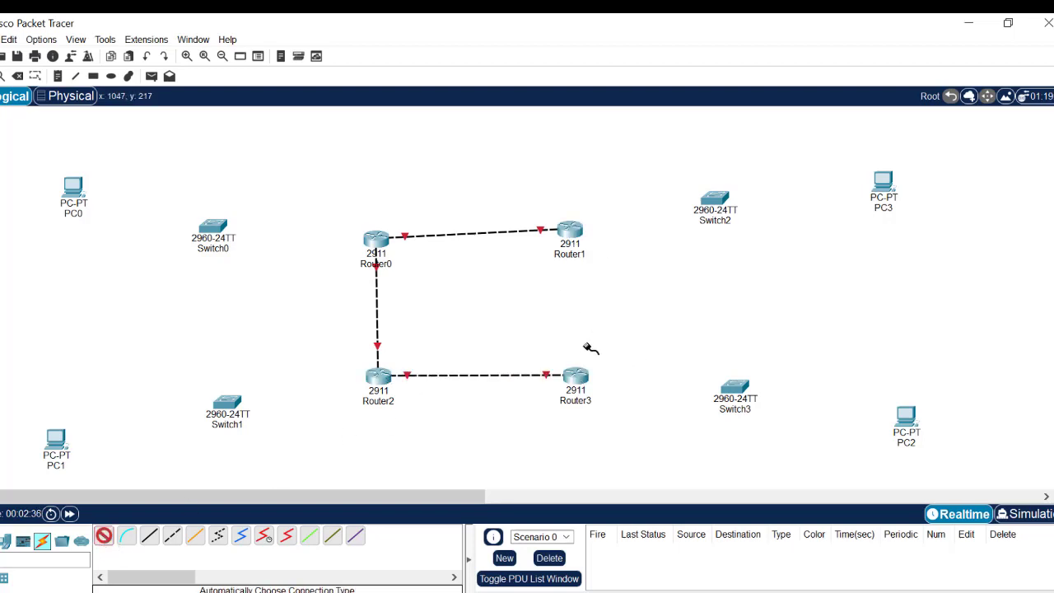
click(569, 231)
click(576, 374)
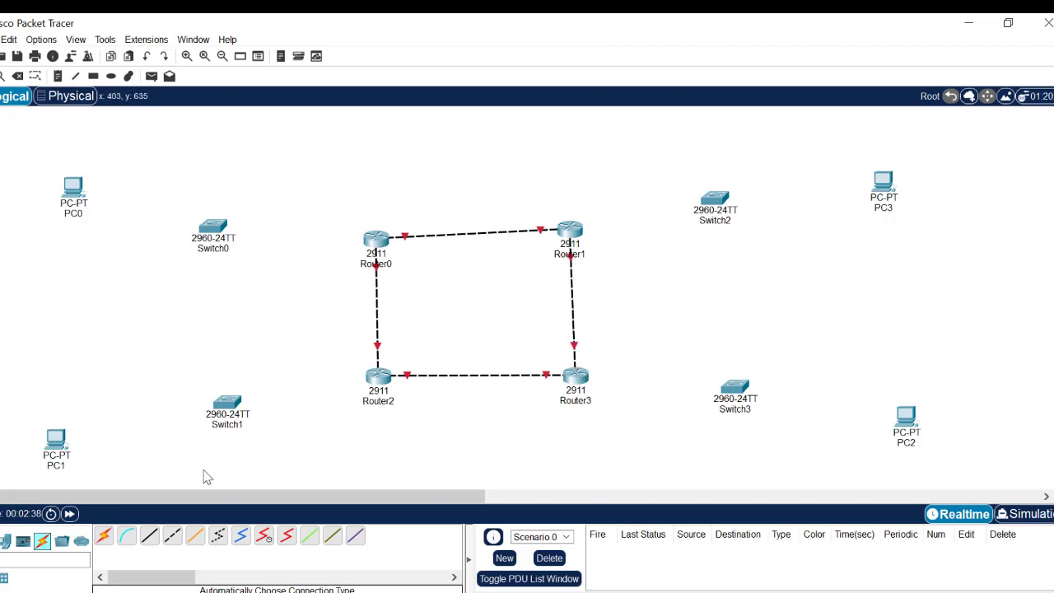
- Connect Switch2 to Router1 and Switch0 to Router0 using the automatically chosen connection type
click(104, 536)
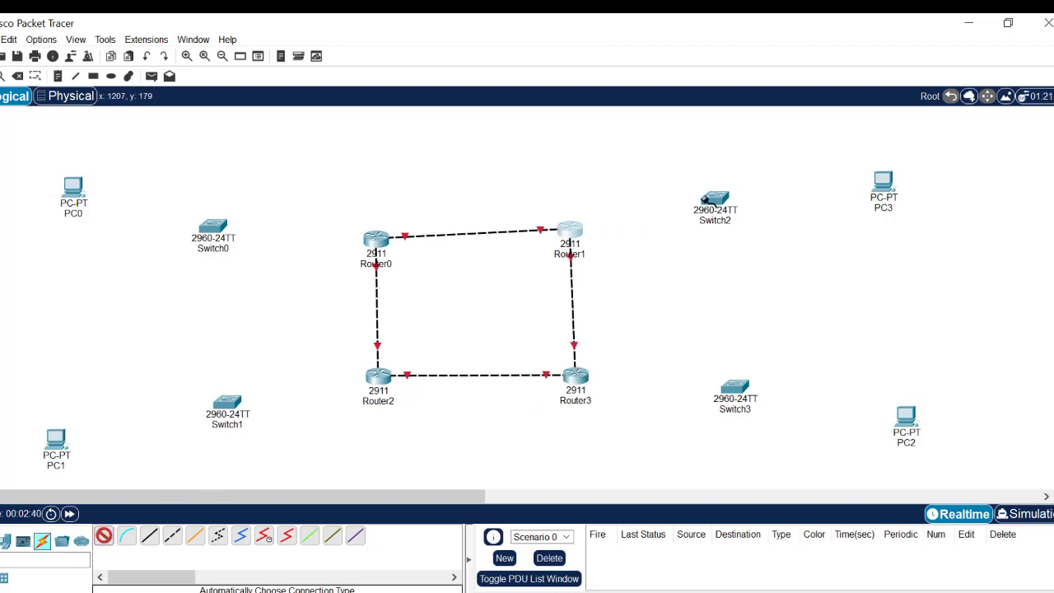
click(708, 199)
click(571, 229)
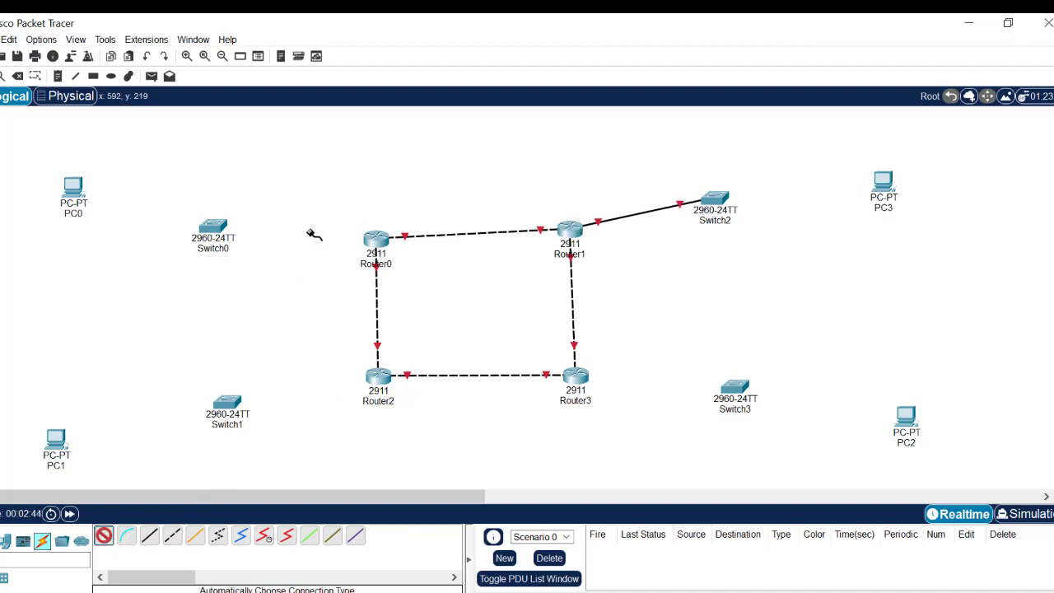
click(213, 227)
click(375, 237)
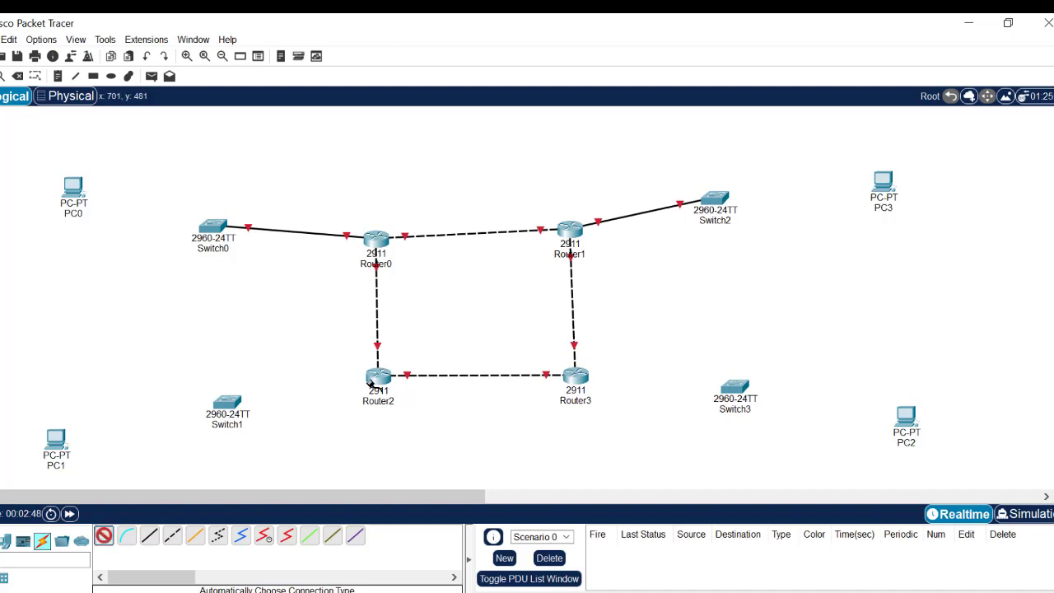
- Link Router2 to Switch1 and Router3 to Switch3 with automatically chosen connections
click(381, 377)
click(227, 403)
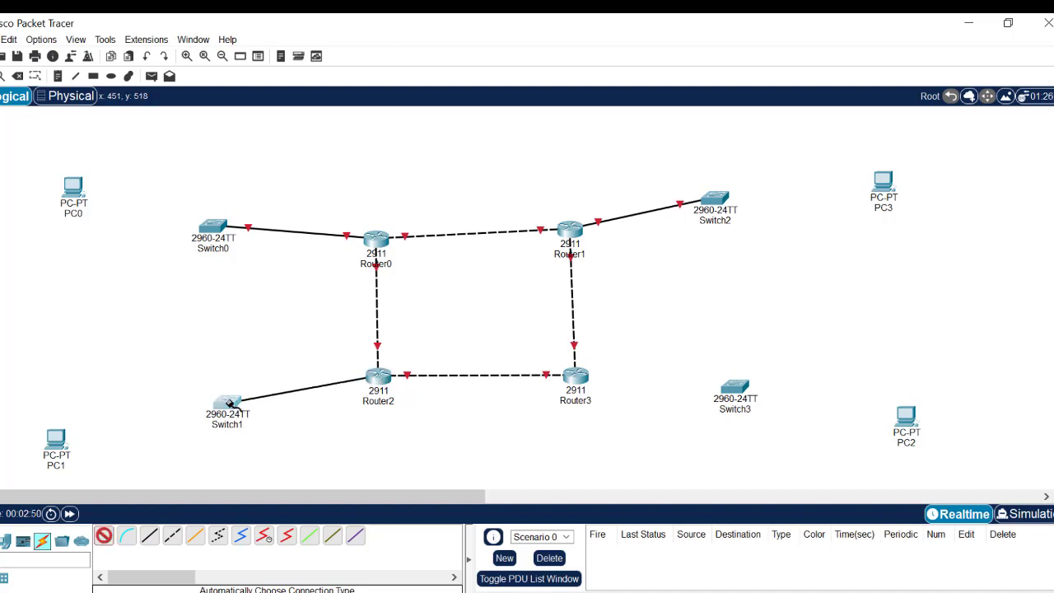
click(104, 536)
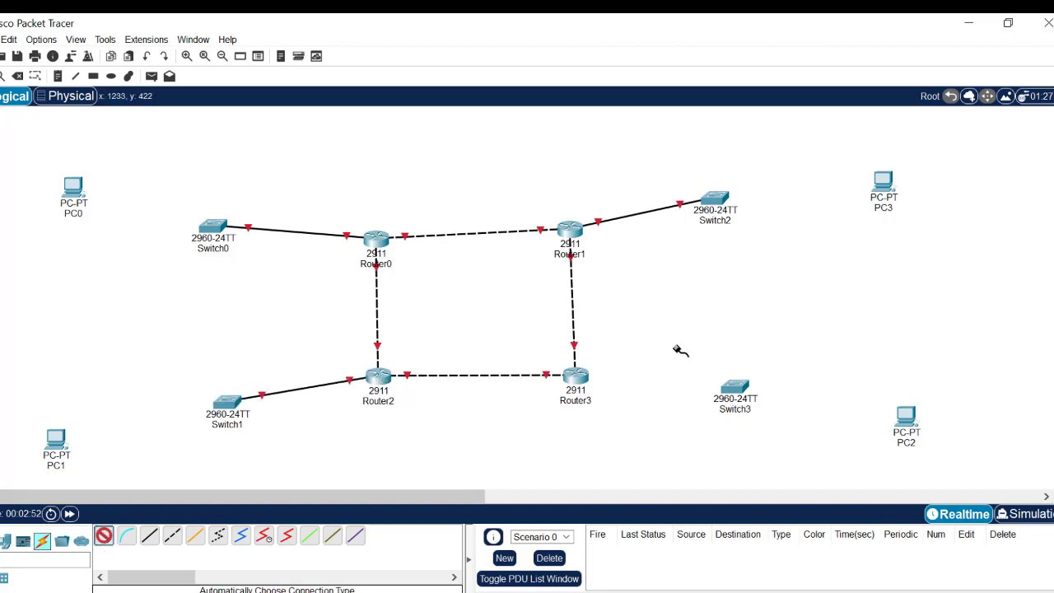
click(580, 380)
click(735, 387)
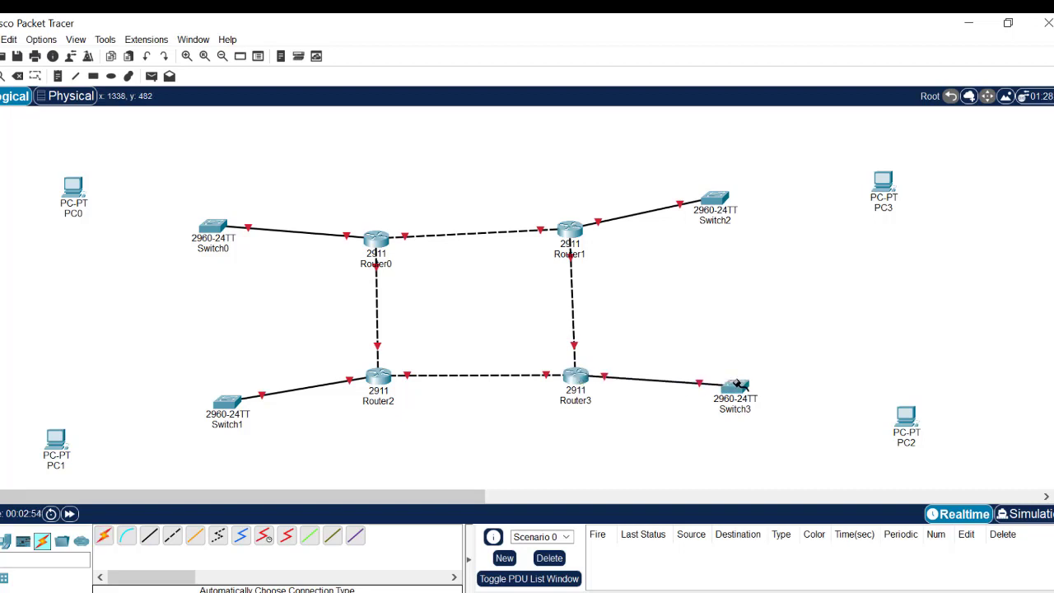
- Connect Switch2 to PC3 and Switch3 to PC2 with automatically chosen connections
click(104, 536)
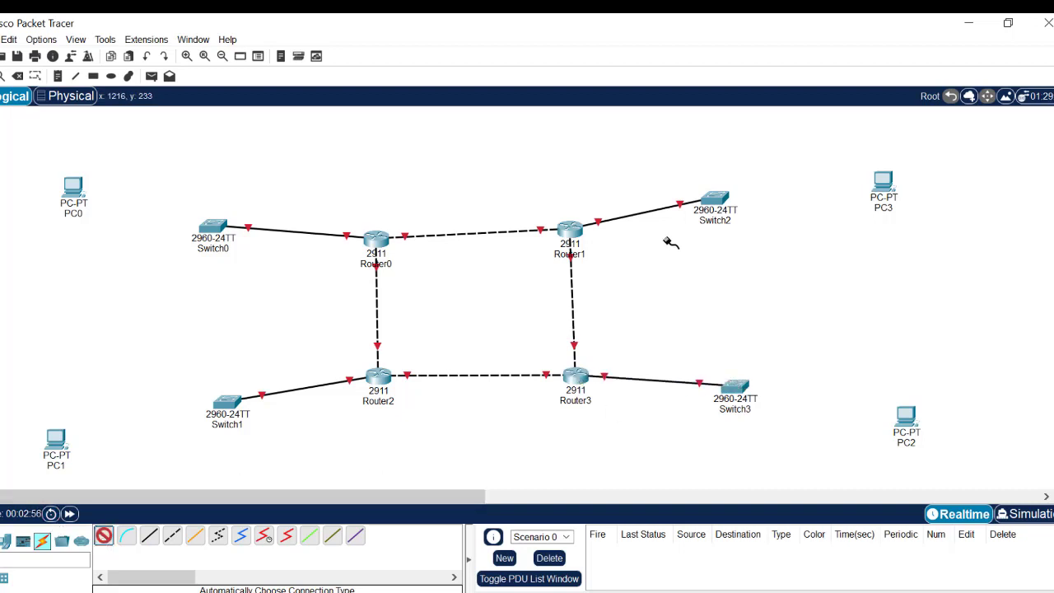
click(718, 199)
click(882, 183)
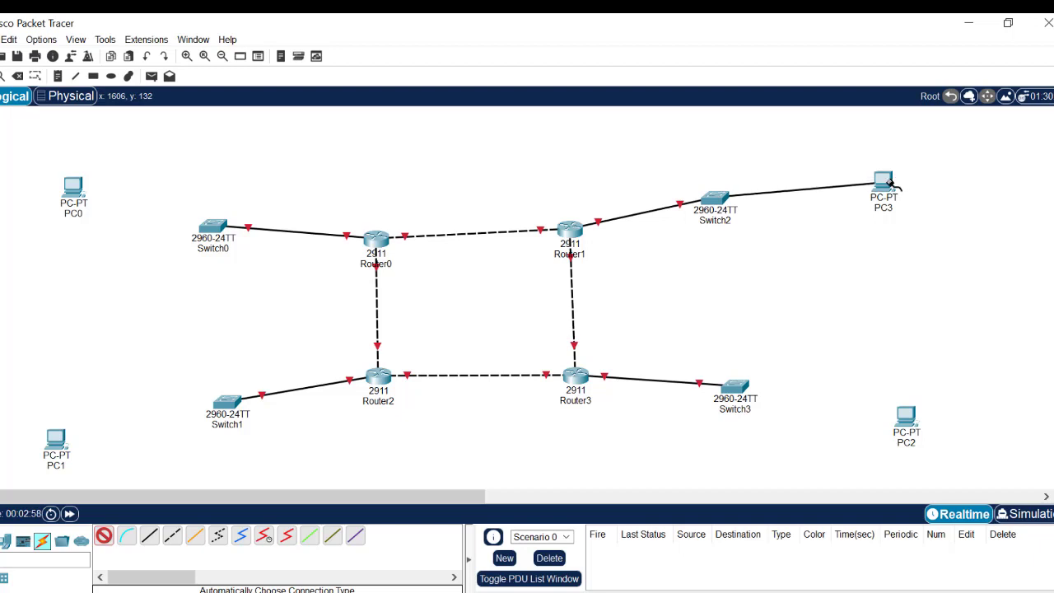
click(104, 536)
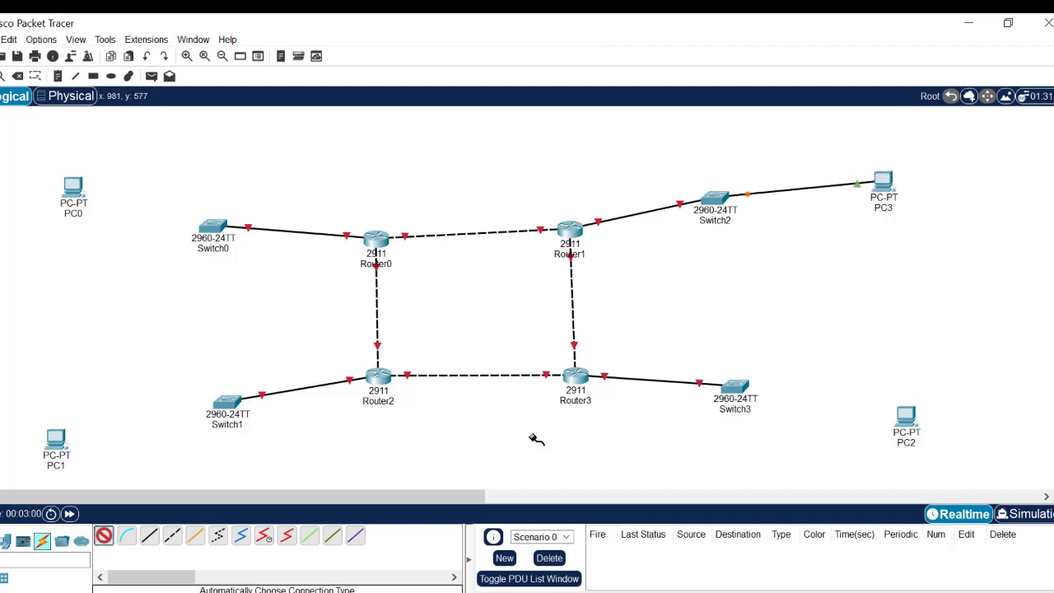
click(743, 388)
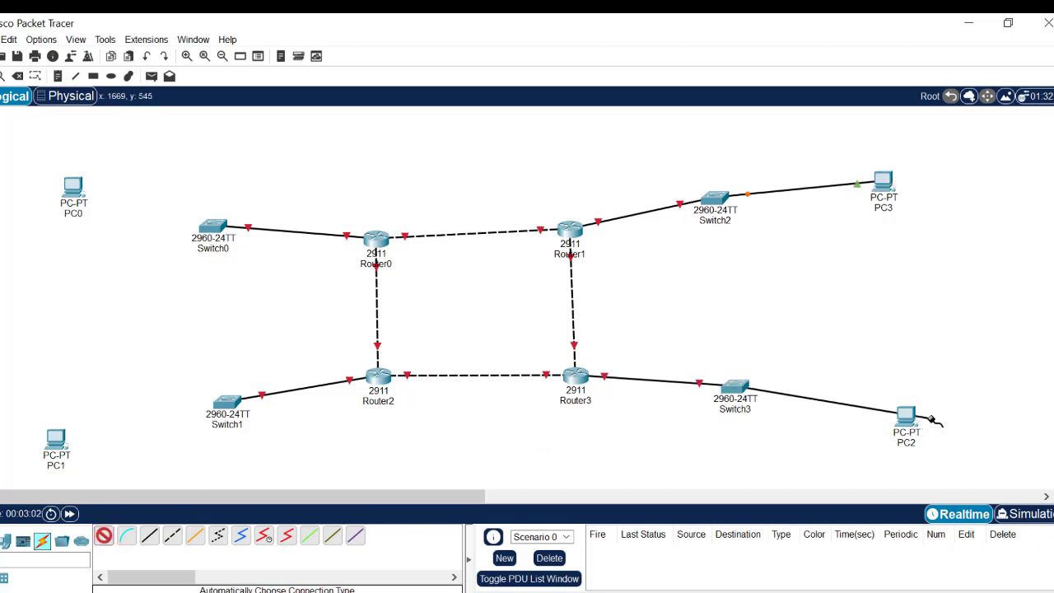
click(905, 417)
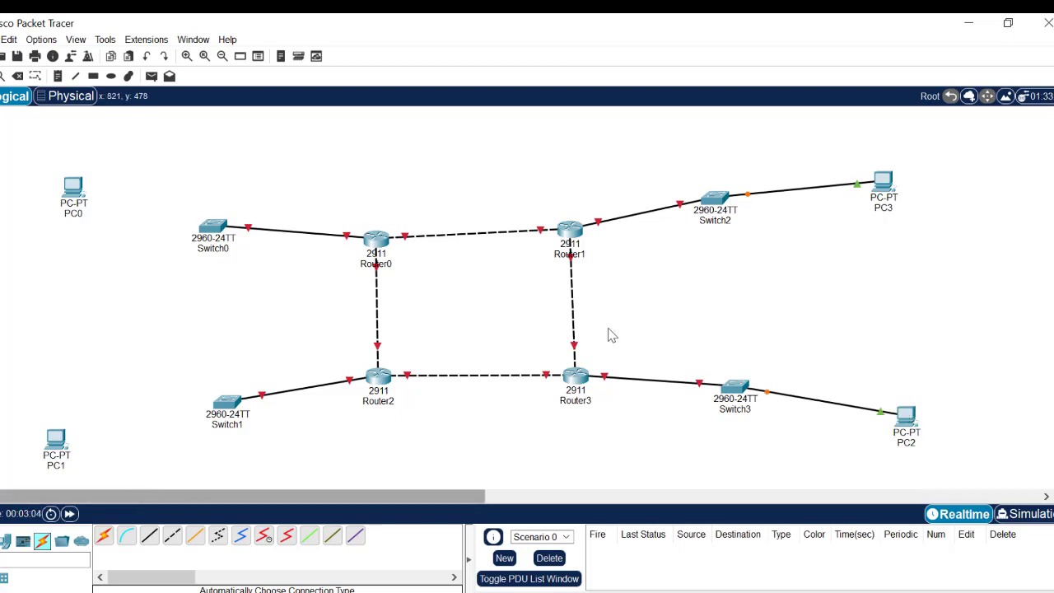
- Add one more PC-PT below PC3 and one above PC2, shifting PC3 up and PC2 down to make room
drag(882, 152, 880, 146)
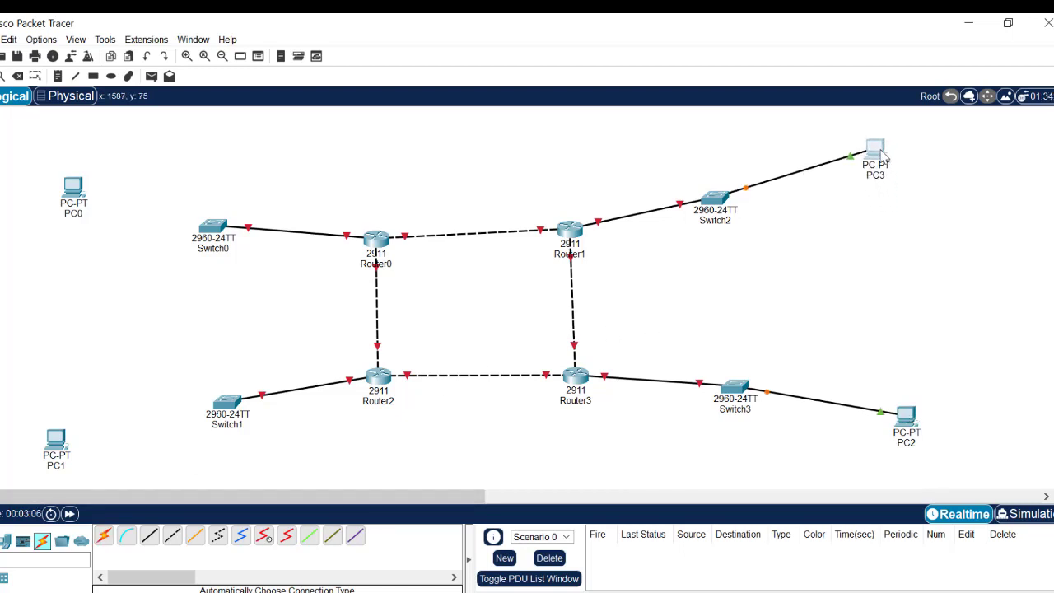
drag(5, 541, 872, 213)
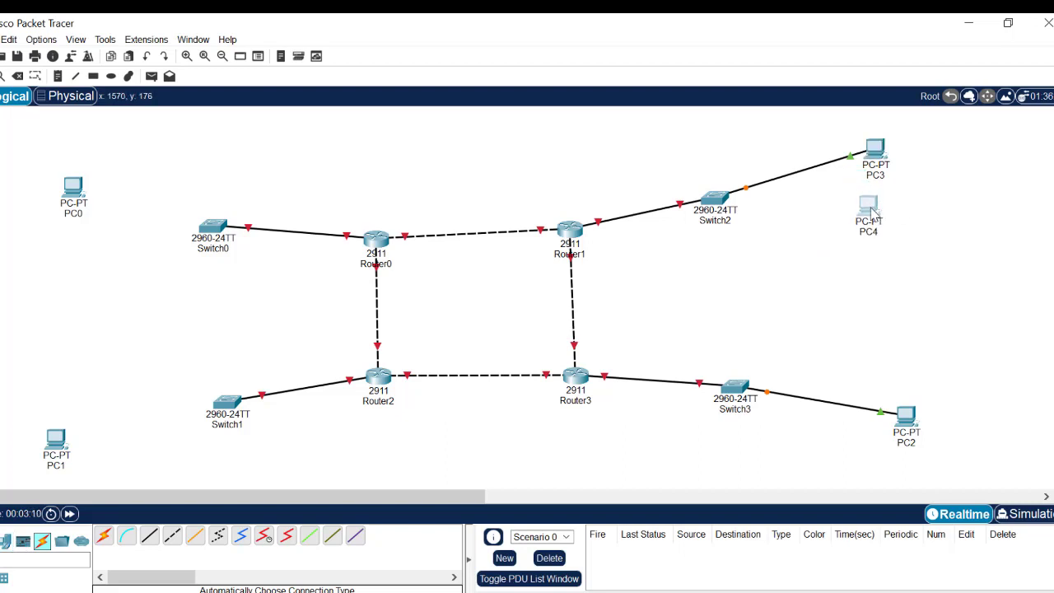
drag(5, 541, 879, 363)
drag(905, 420, 888, 449)
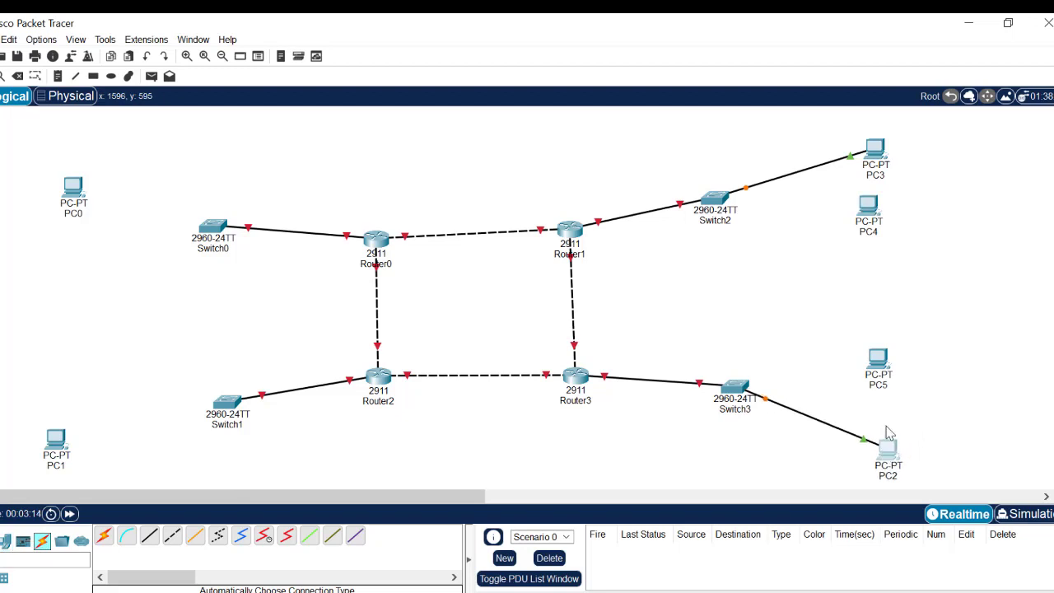
- Connect PC5 to Switch3 and PC4 to Switch2 with automatic connections, and space PC3 and PC4 farther apart
click(105, 535)
click(735, 385)
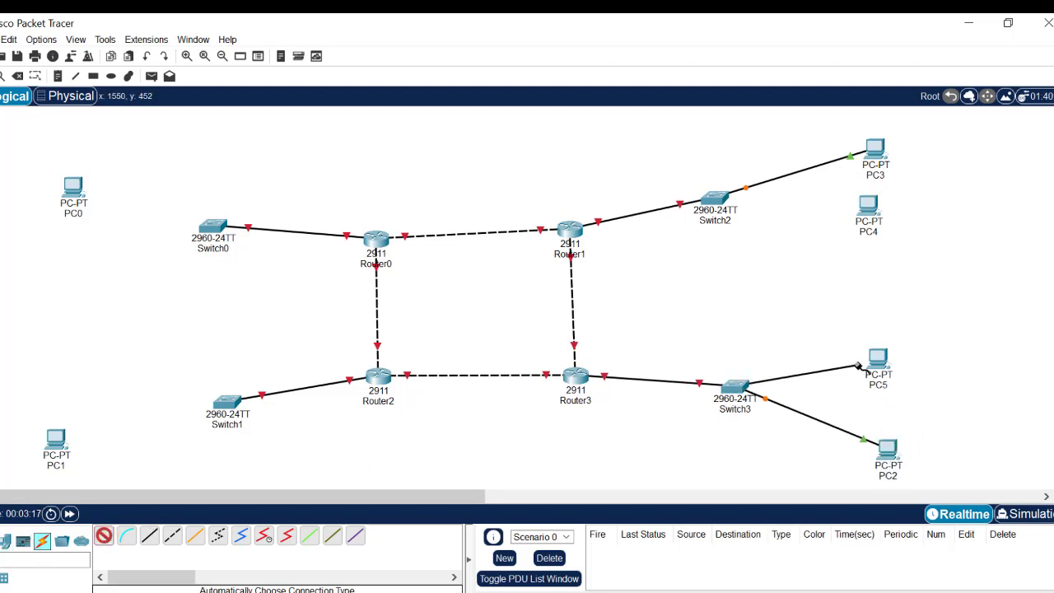
click(879, 360)
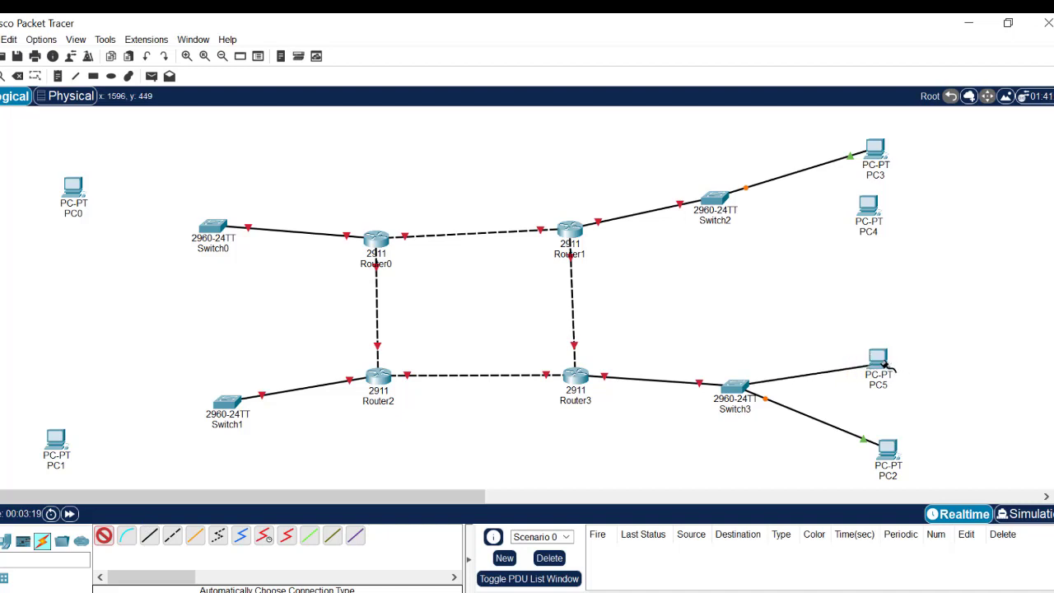
click(104, 535)
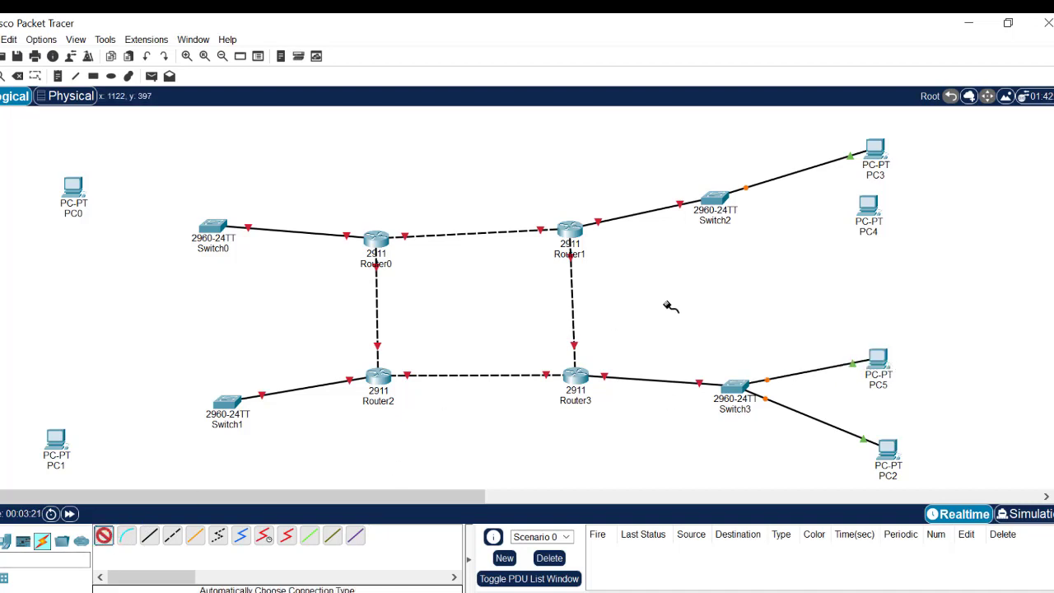
click(871, 210)
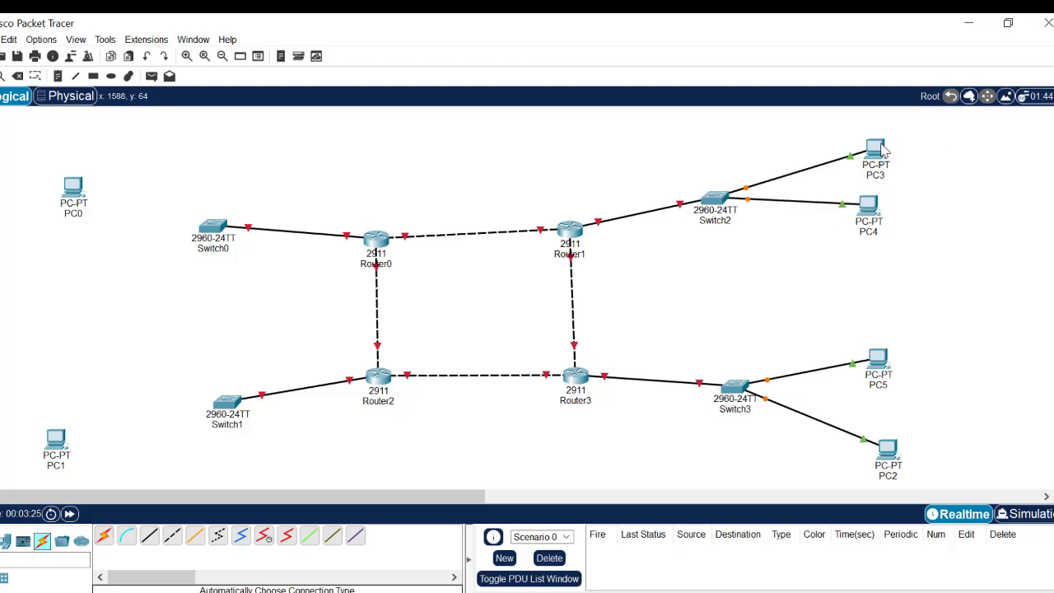
drag(882, 149, 865, 128)
drag(875, 200, 879, 221)
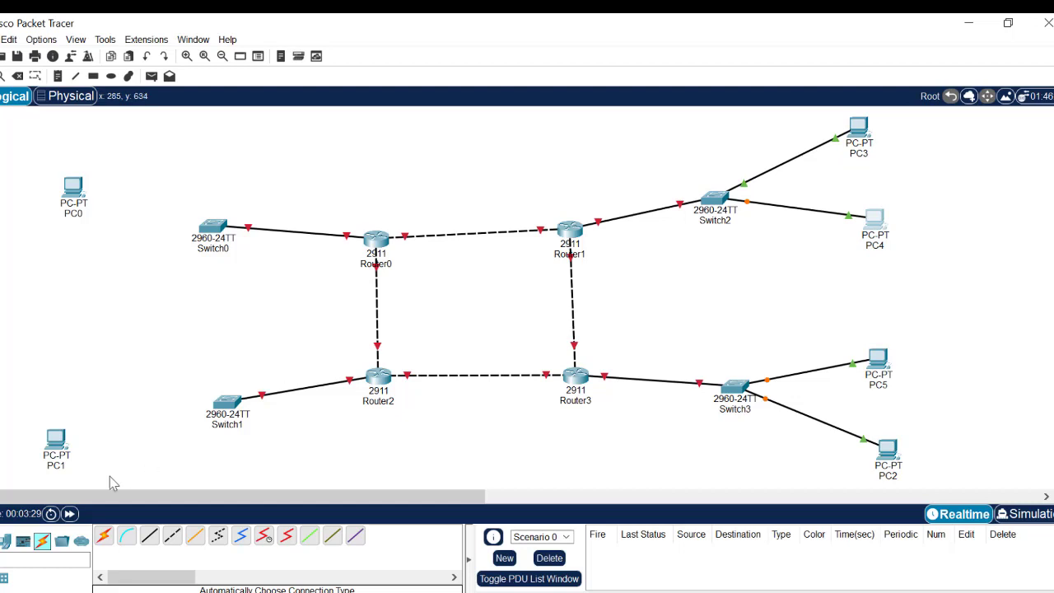
- Add one more PC-PT above PC1 and one below PC0, nudging PC1, PC0 and the new upper PC for even spacing
drag(61, 453, 64, 466)
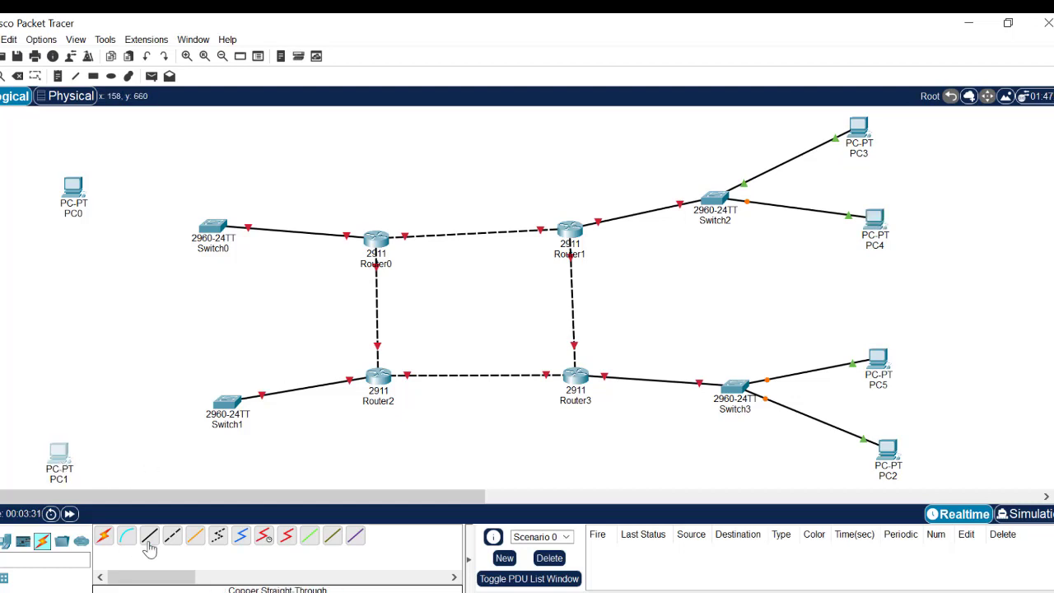
drag(4, 543, 59, 386)
drag(4, 543, 66, 259)
drag(82, 191, 78, 158)
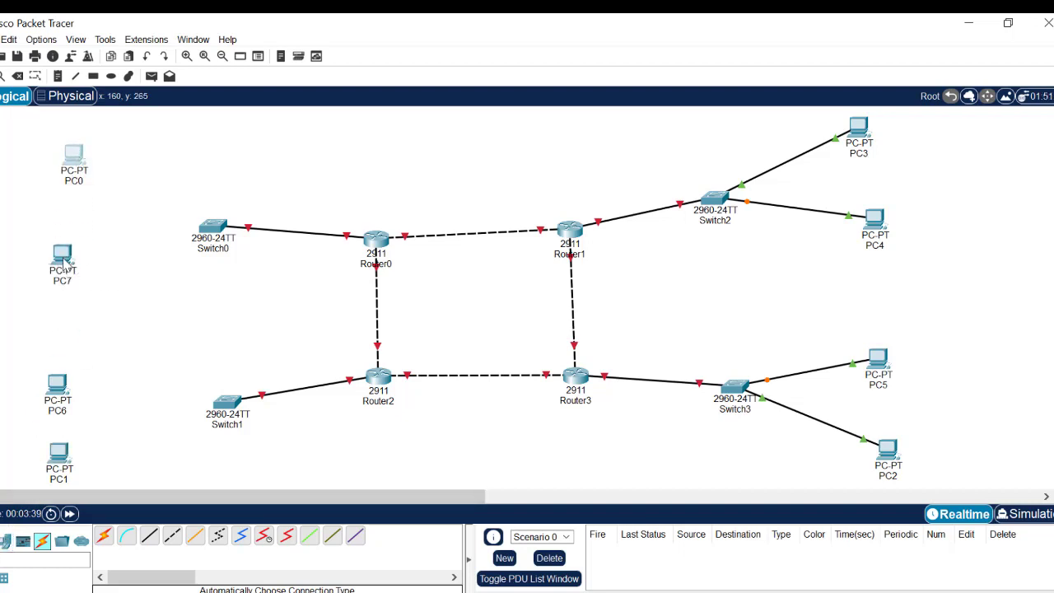
drag(65, 263, 72, 250)
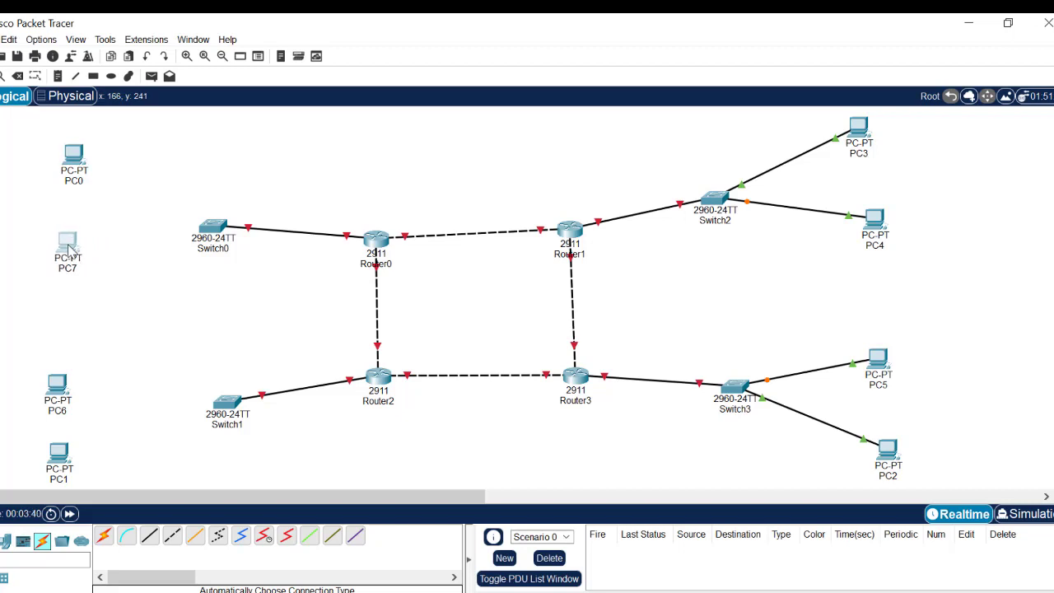
- Connect PC6 and PC1 to Switch1 using the automatically chosen connection type
click(104, 540)
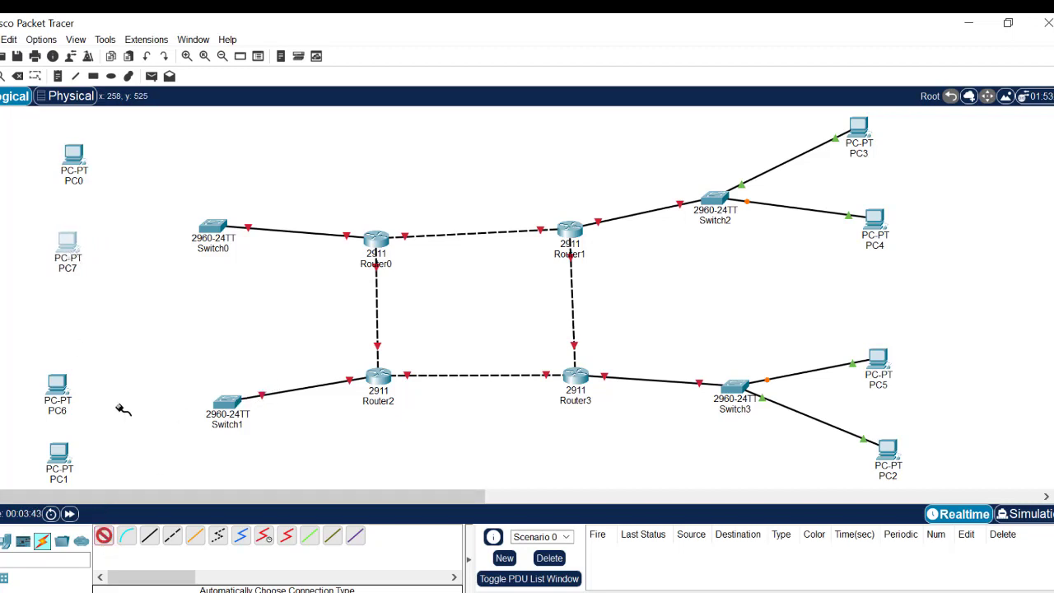
click(57, 387)
click(224, 403)
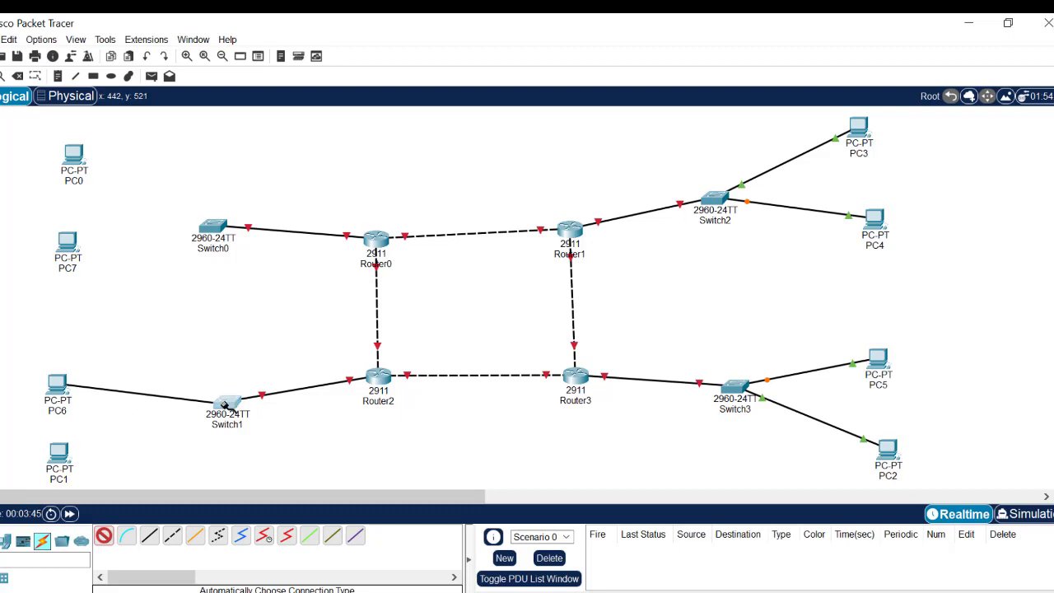
click(57, 452)
click(224, 403)
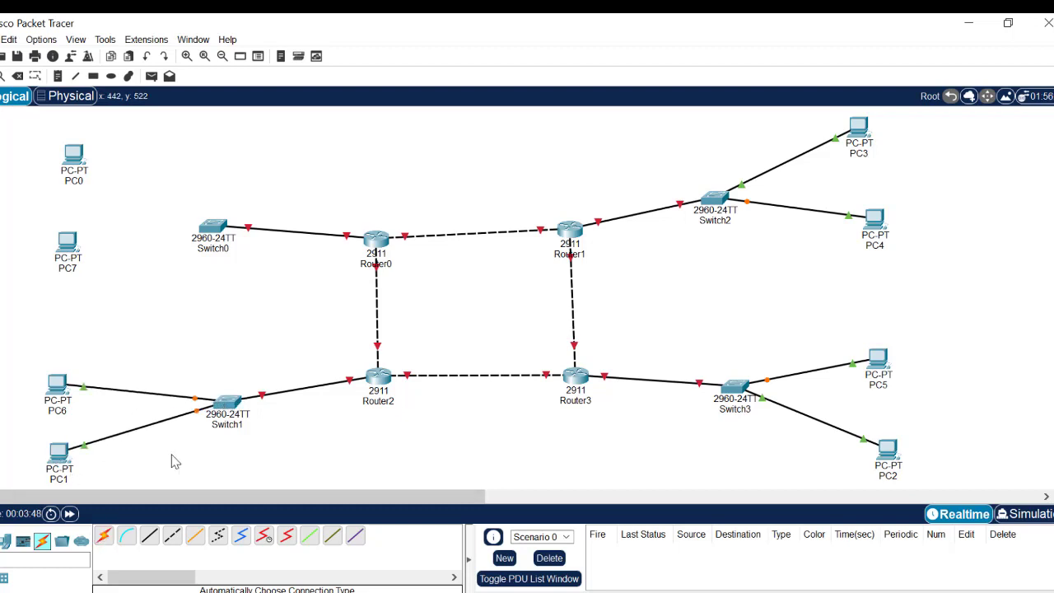
- Connect PC7 and PC0 to Switch0 using the automatically chosen connection type
click(104, 535)
click(71, 244)
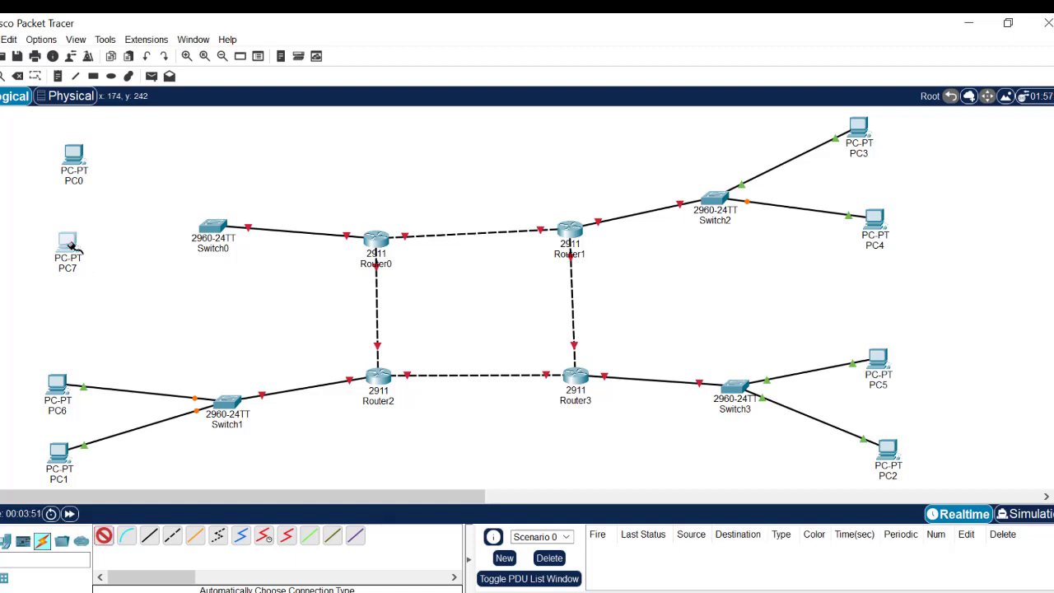
click(213, 227)
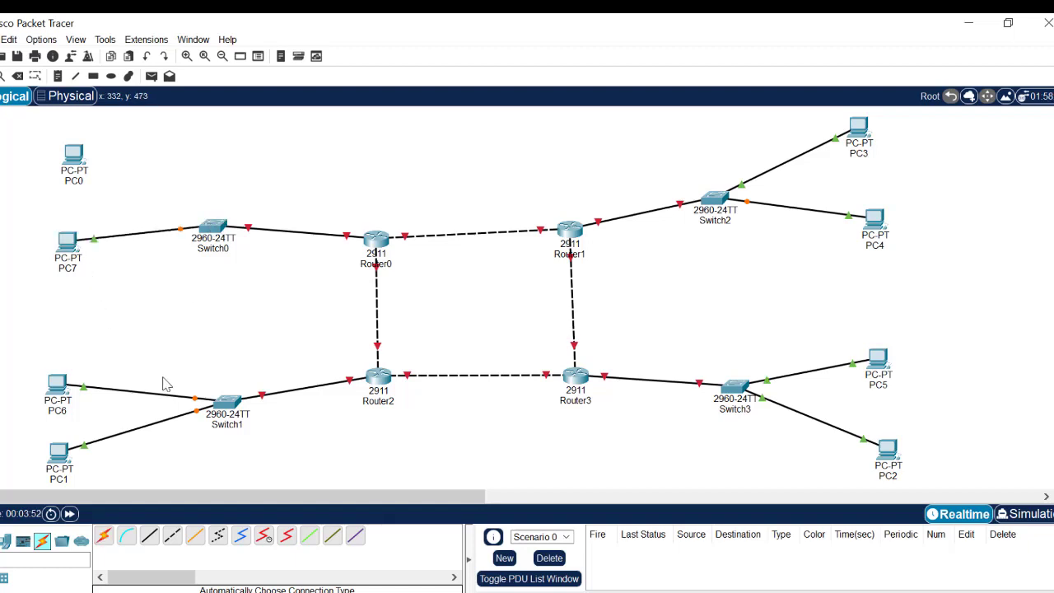
click(104, 535)
click(73, 155)
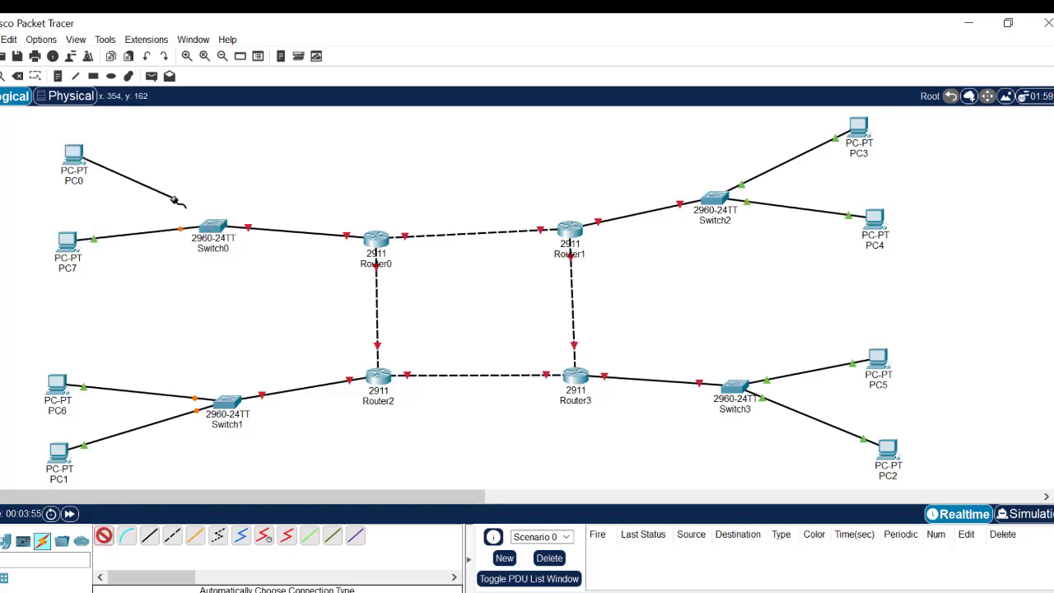
click(212, 227)
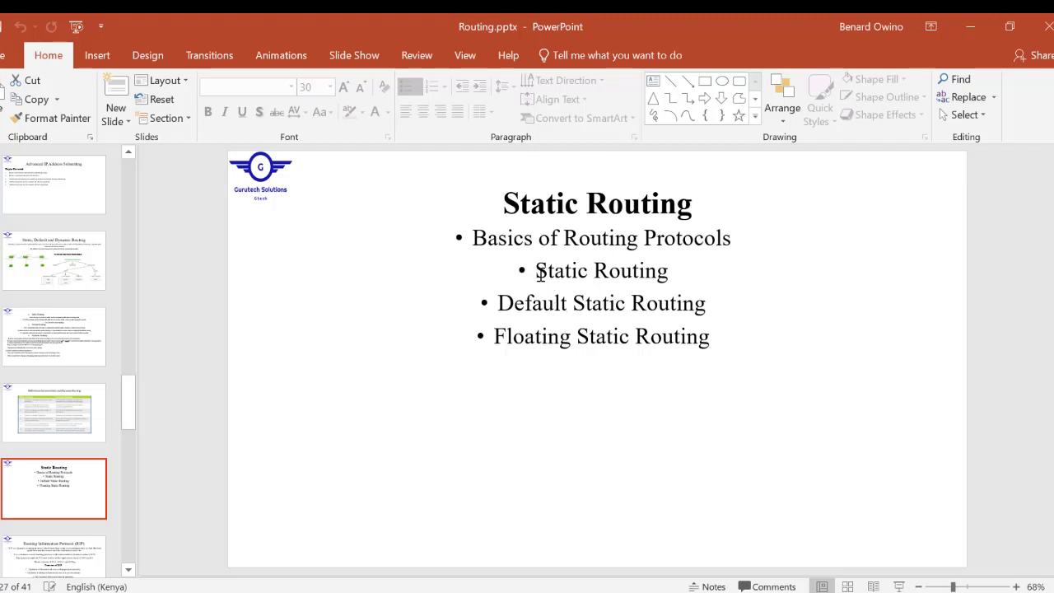
- Review the static, default static and floating static routing topics on the PowerPoint slide, and return to Packet Tracer
mouse_move(536, 271)
mouse_down()
mouse_move(697, 301)
mouse_move(713, 330)
mouse_up()
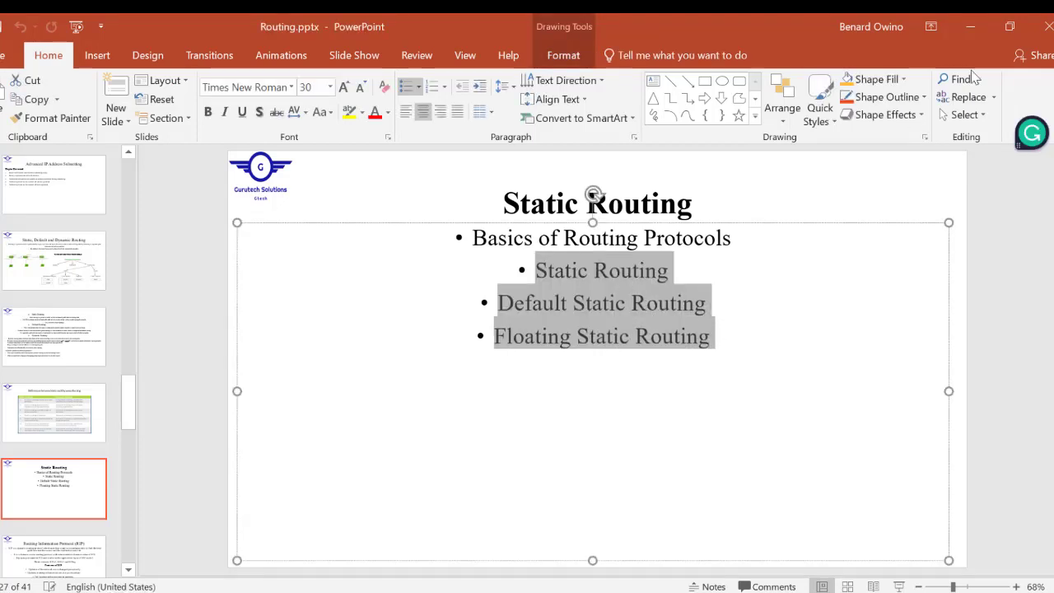
click(972, 25)
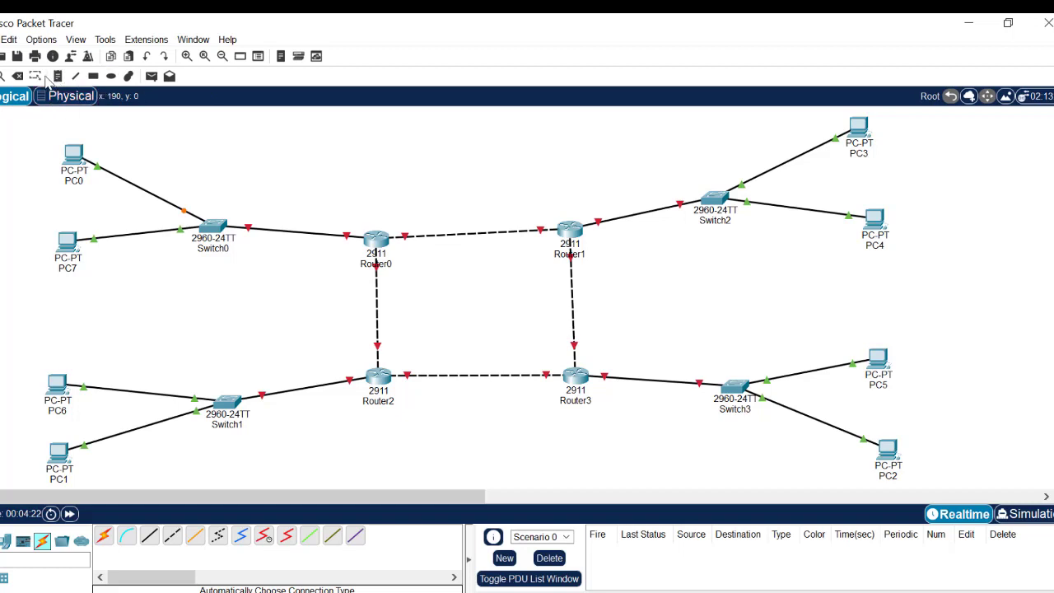
- Draw an outlined rectangle filled with light cyan (#55ffff) around PC0, PC7 and Switch0 to mark their network area
click(93, 76)
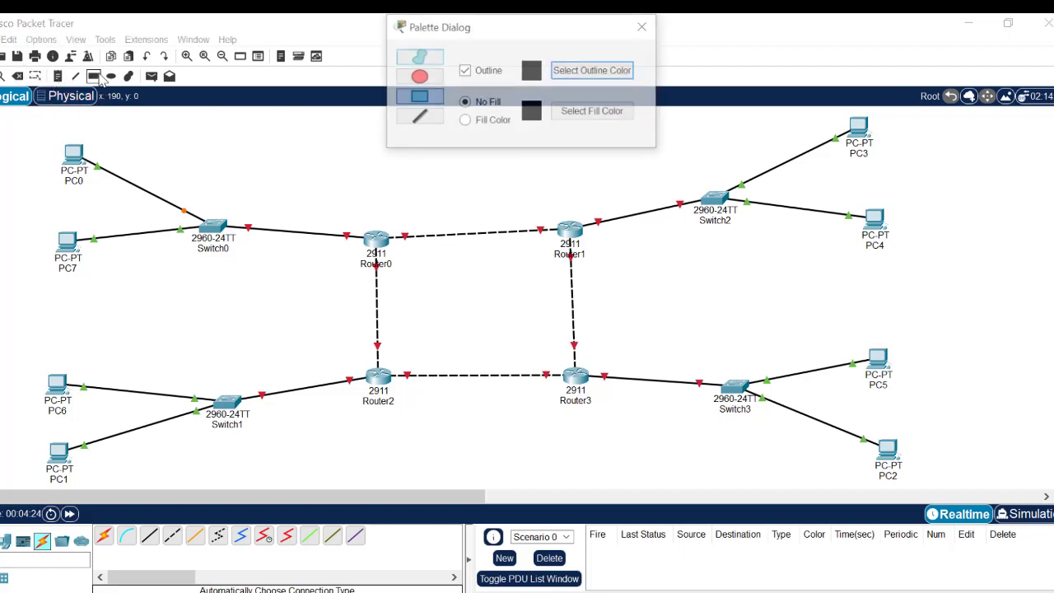
click(487, 121)
click(564, 112)
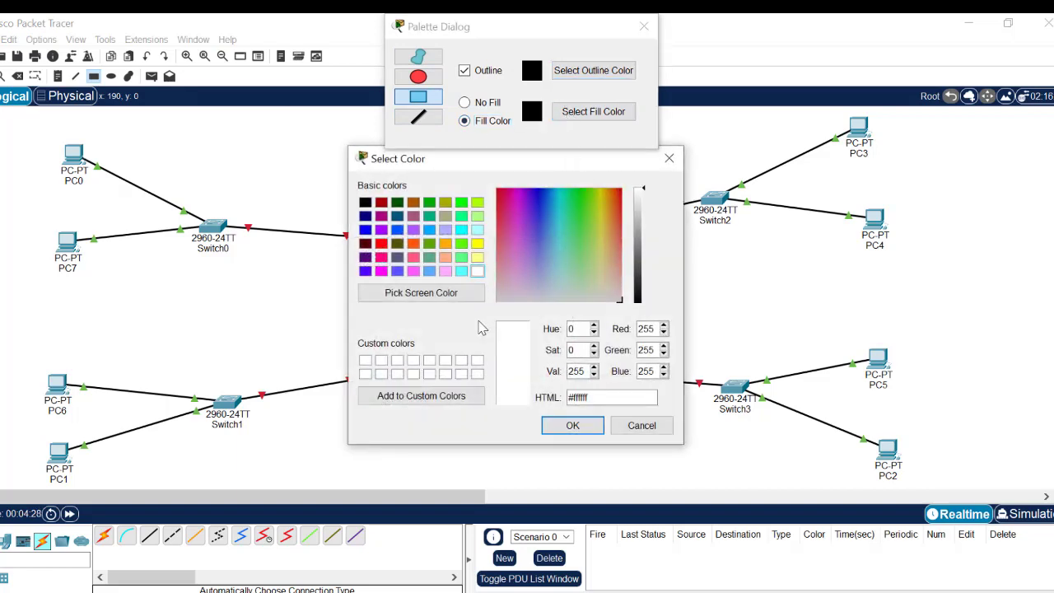
click(464, 272)
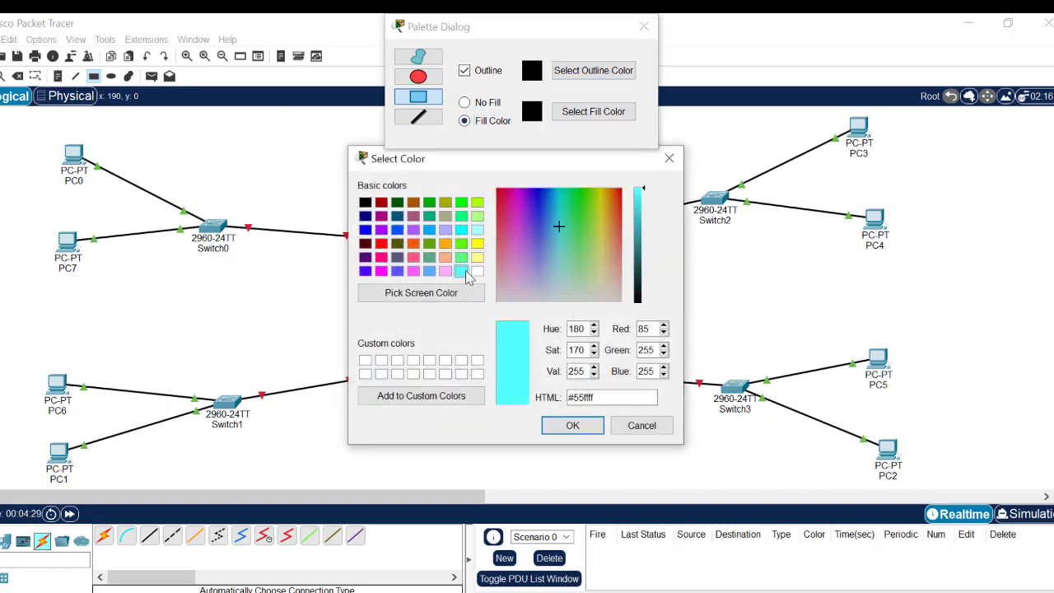
click(570, 423)
mouse_move(19, 134)
mouse_down()
mouse_move(301, 321)
mouse_move(259, 287)
mouse_up()
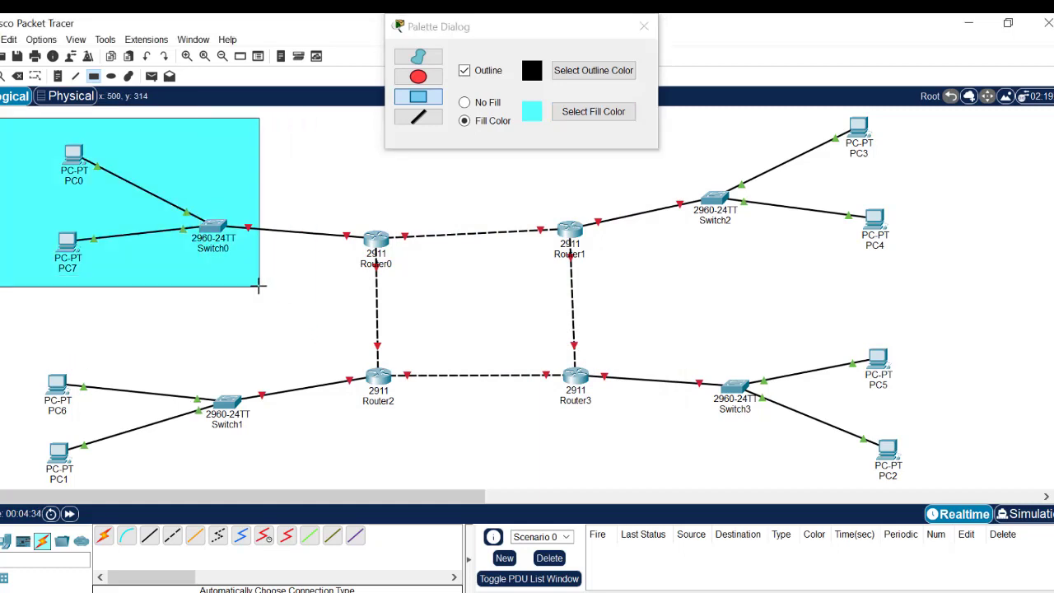
- Draw an outlined rectangle filled with light yellow (#ffff7f) around PC6, PC1 and Switch1 to mark their network area
click(602, 111)
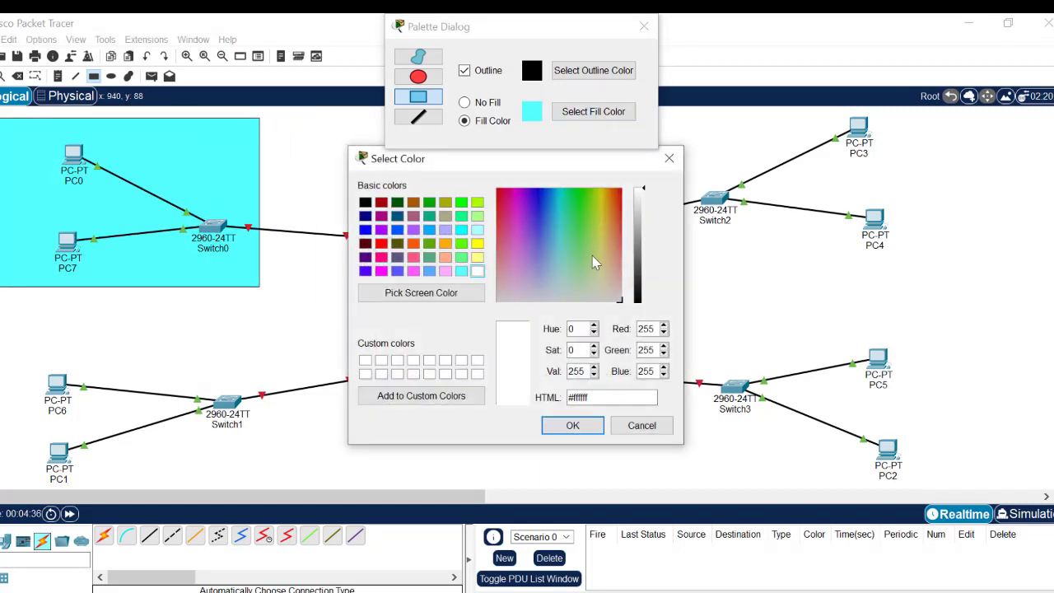
click(476, 257)
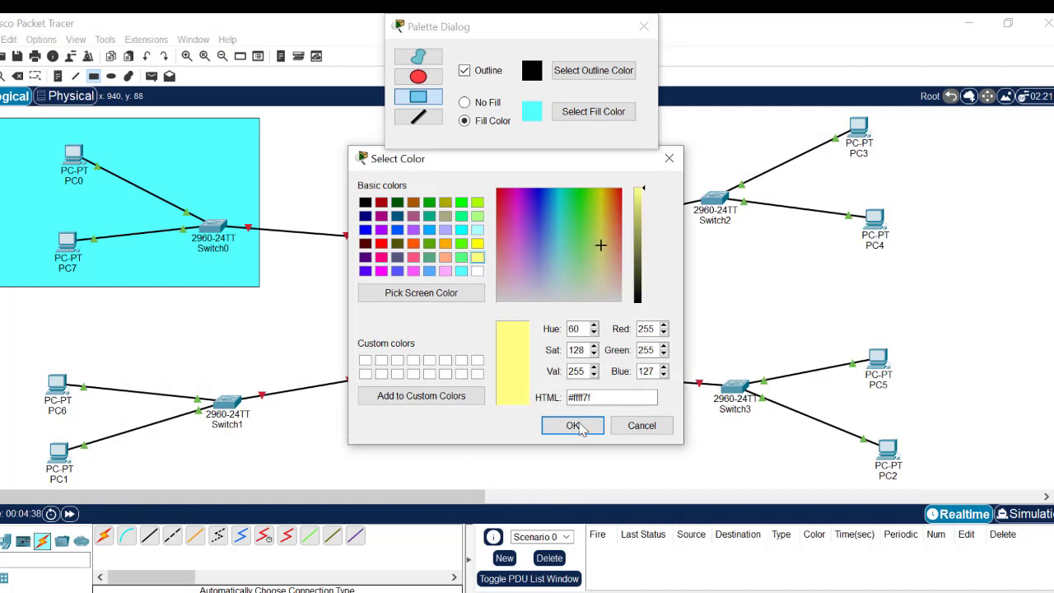
click(572, 425)
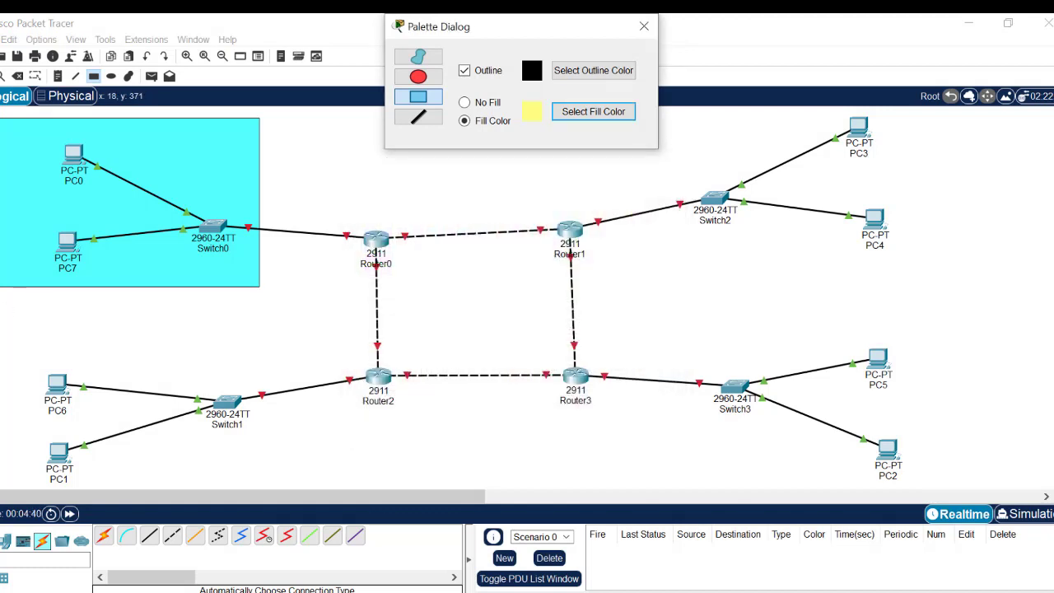
drag(4, 317, 268, 487)
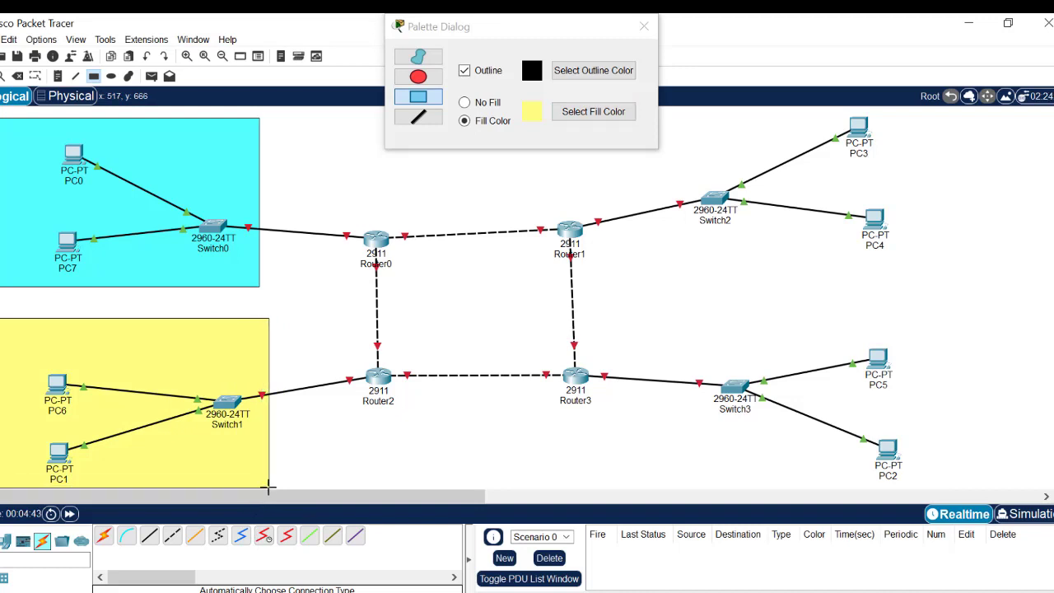
- Draw an outlined rectangle filled with light violet (#aaaaff) around PC3, PC4 and Switch2 to mark their network area
click(617, 112)
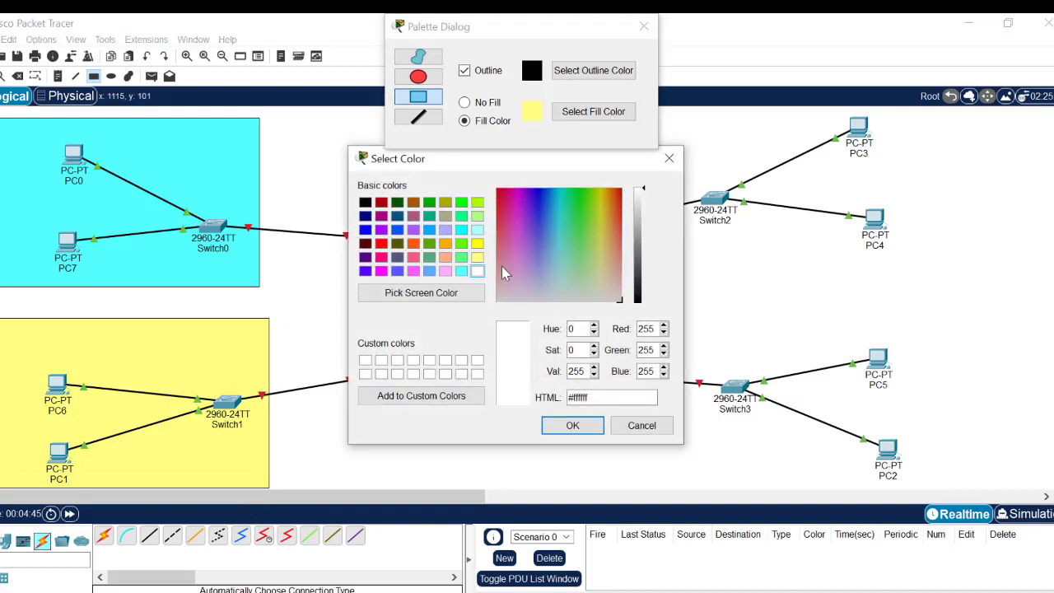
click(446, 229)
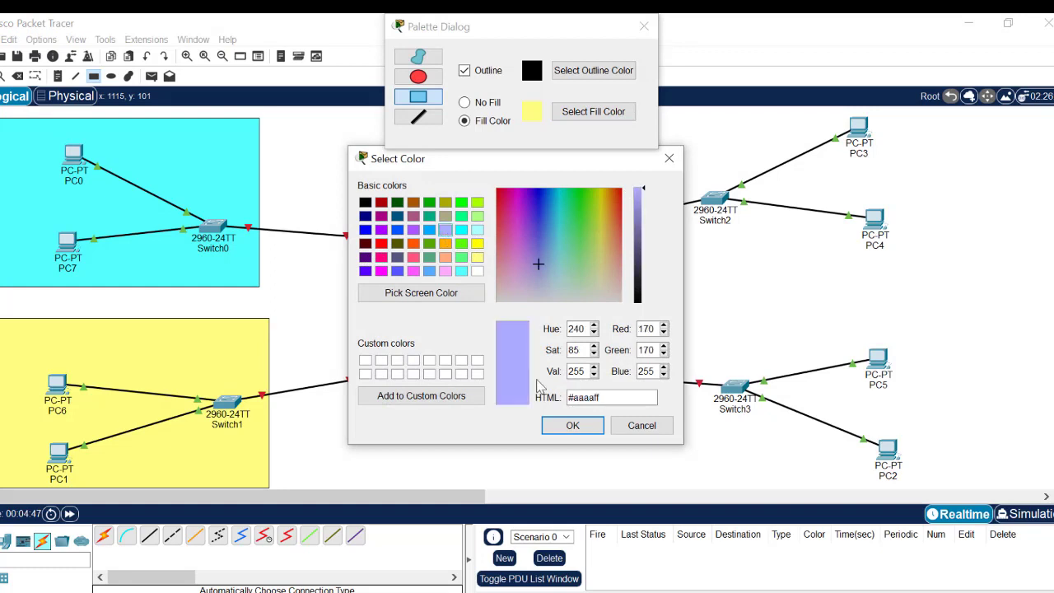
click(568, 425)
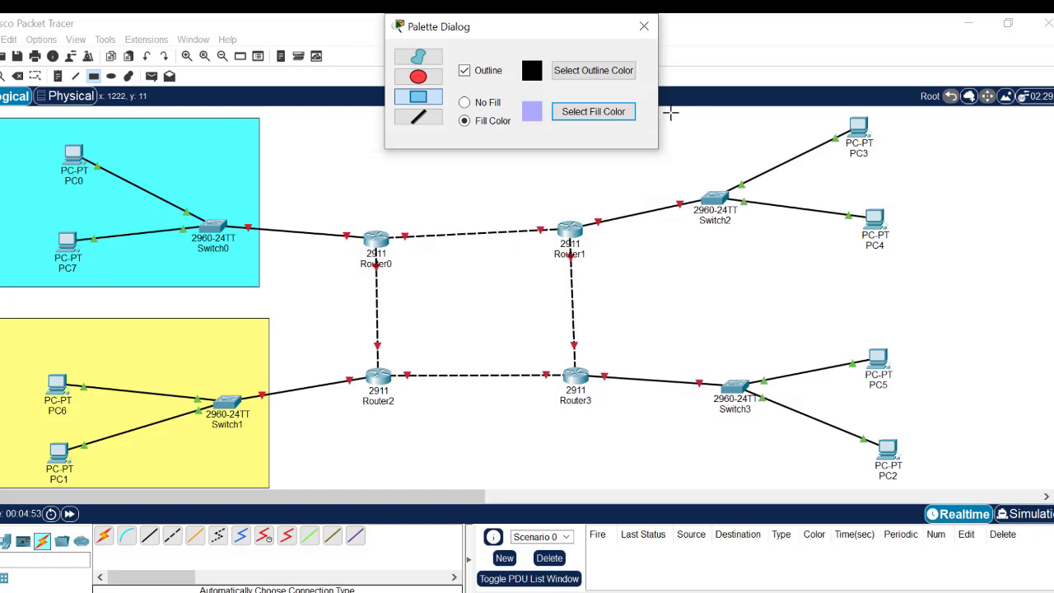
mouse_move(670, 113)
mouse_down()
mouse_move(974, 298)
mouse_move(956, 290)
mouse_up()
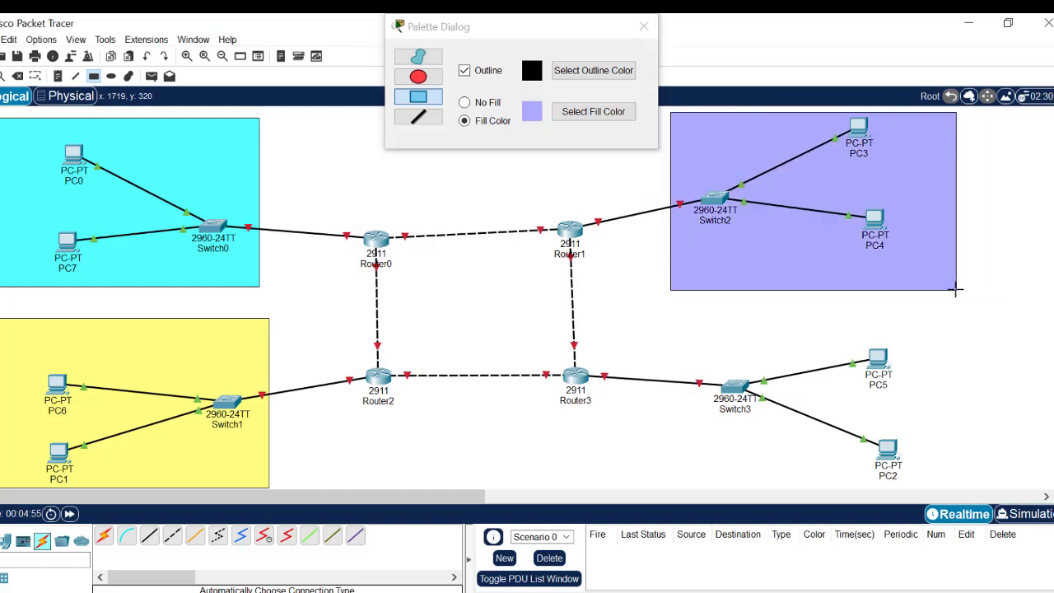
- Draw an outlined rectangle filled with light pink around PC5, PC2 and Switch3 to mark their network area
click(584, 115)
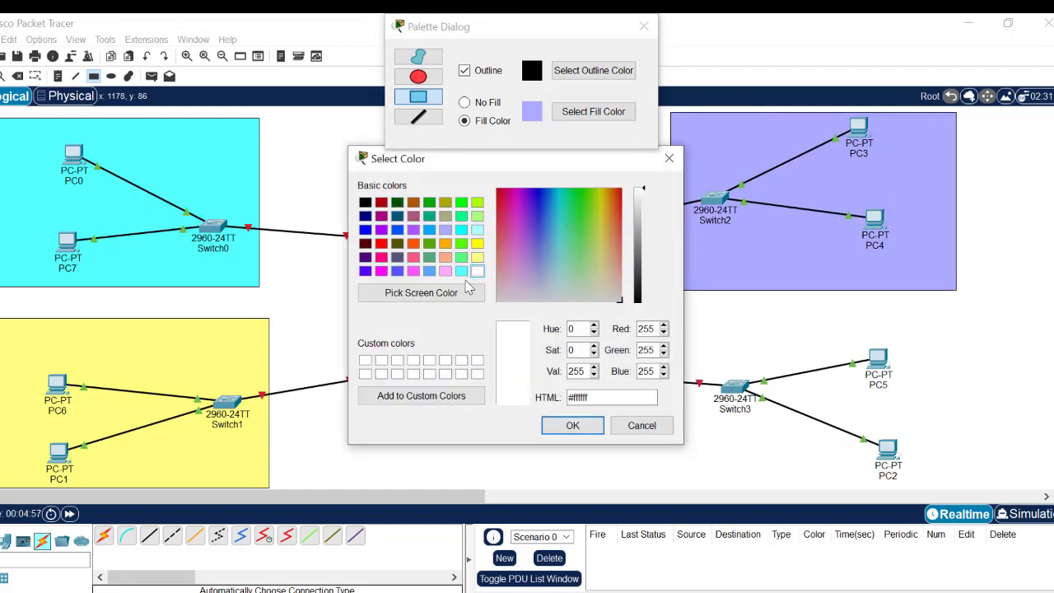
click(506, 288)
click(572, 425)
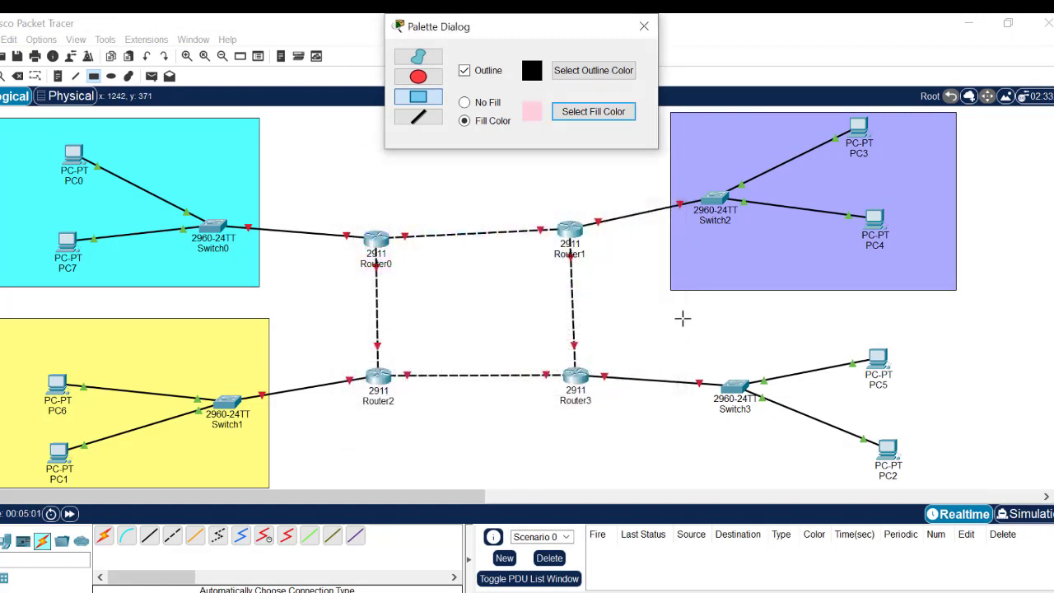
drag(682, 318, 966, 486)
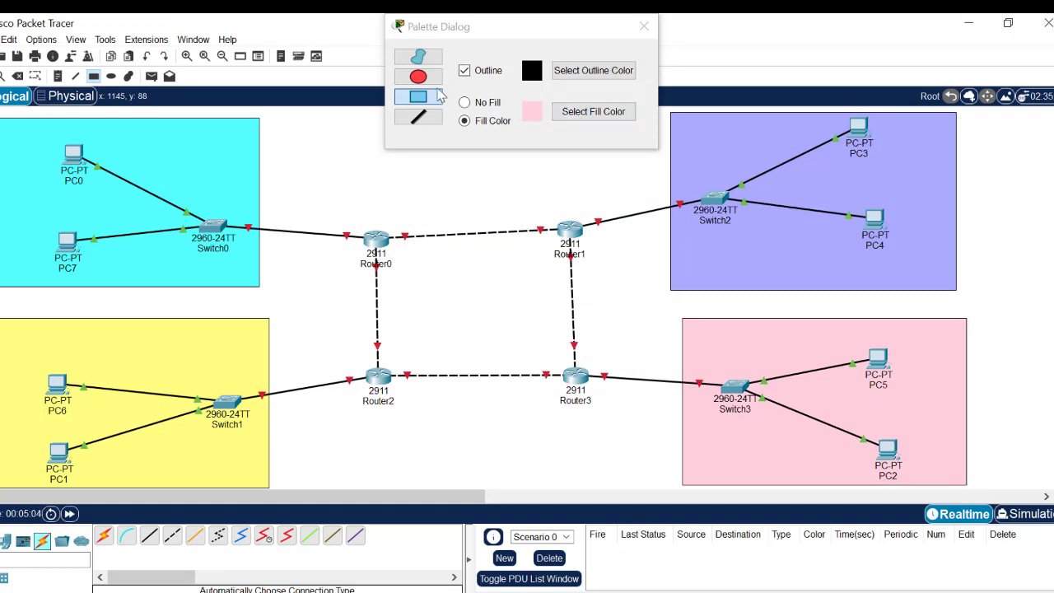
- Draw an outlined ellipse with No Fill around the four routers, with #ffaaff picked as the fill colour
click(419, 78)
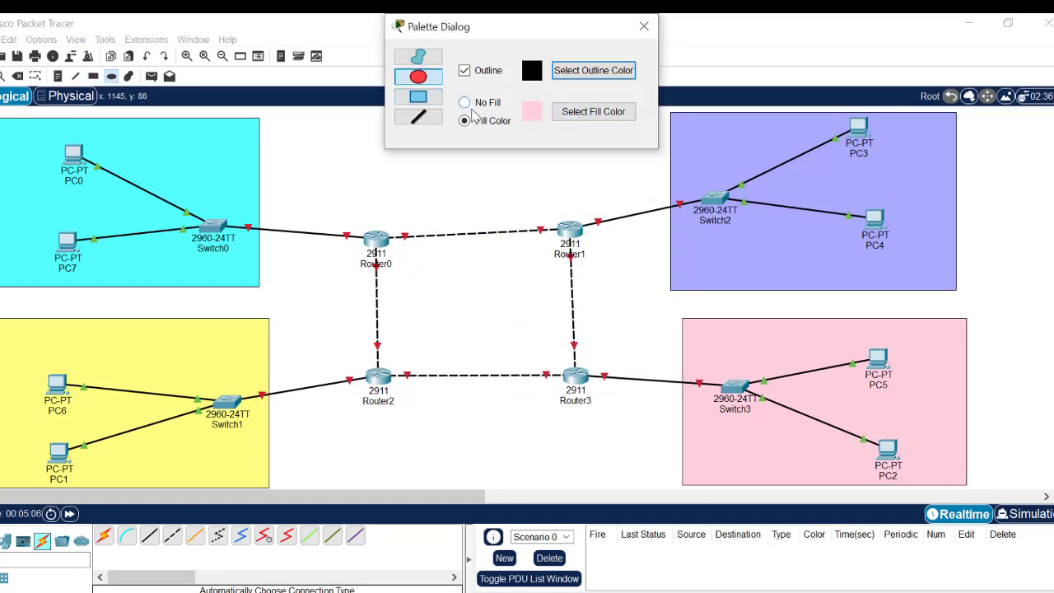
click(466, 103)
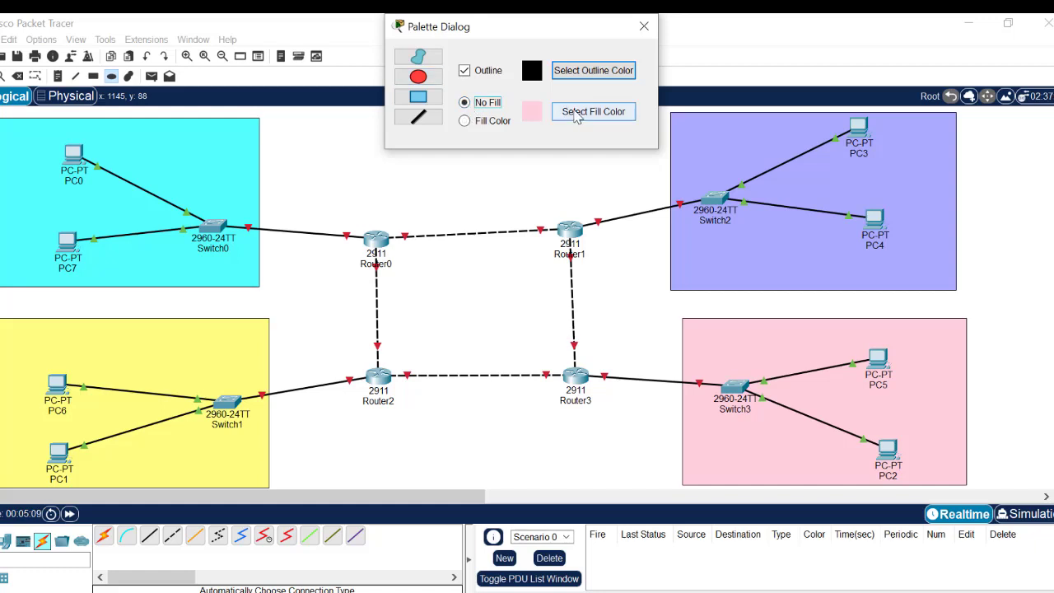
click(579, 117)
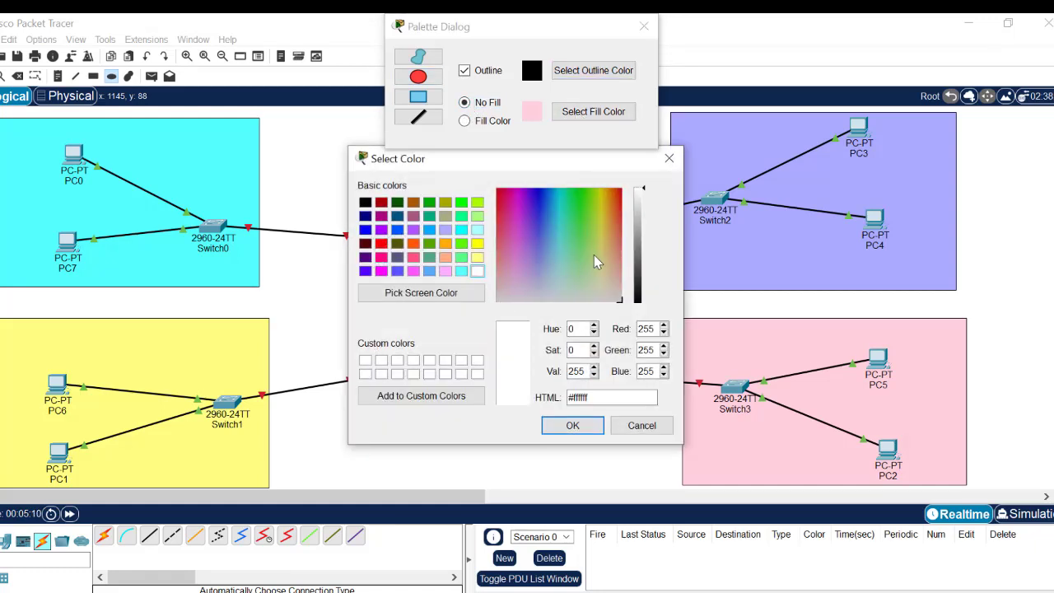
click(445, 270)
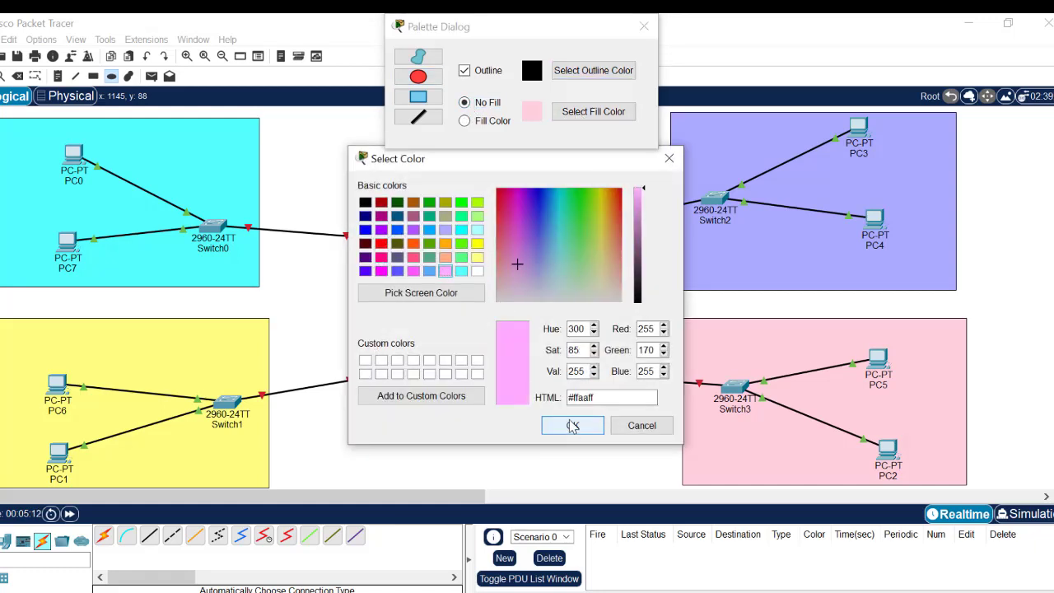
click(572, 424)
click(356, 222)
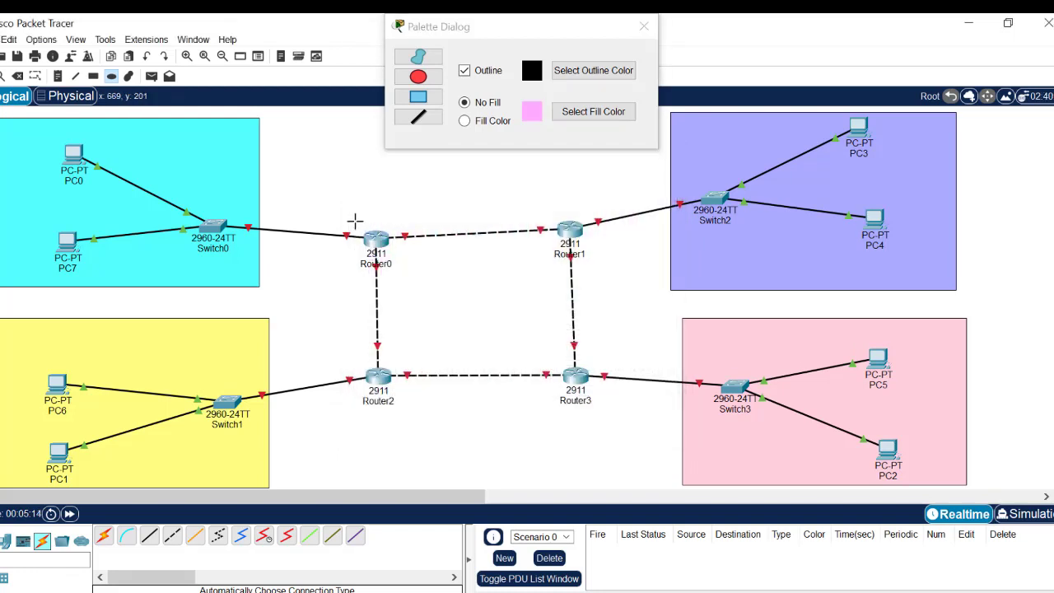
drag(350, 211, 608, 421)
- Draw an outlined ellipse with the #ffaaff fill enabled over the four routers and shift it so it is centred on them
click(465, 121)
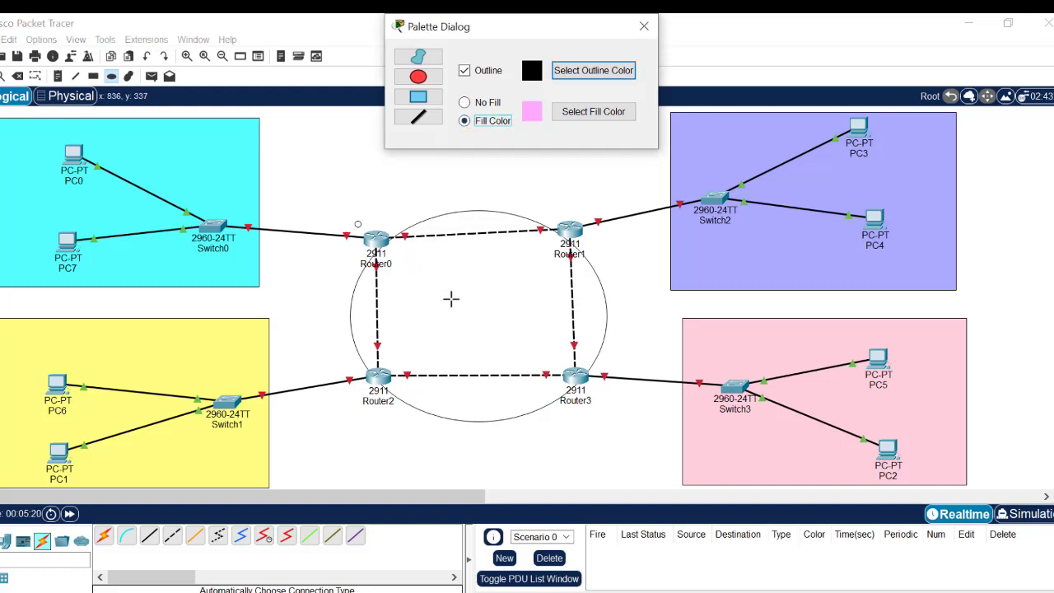
click(347, 212)
drag(346, 212, 628, 448)
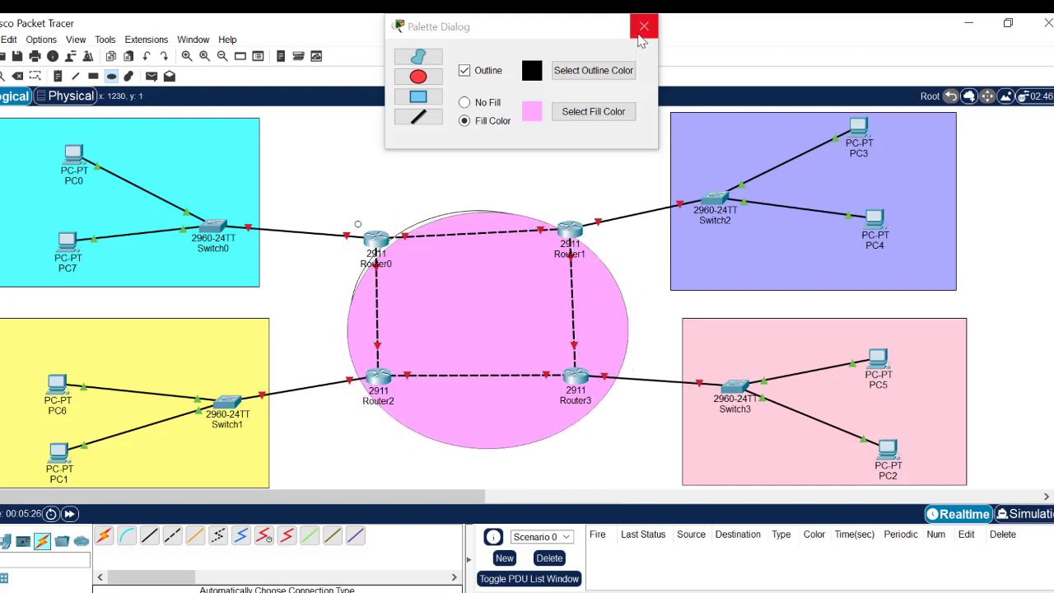
click(643, 27)
drag(529, 344, 518, 315)
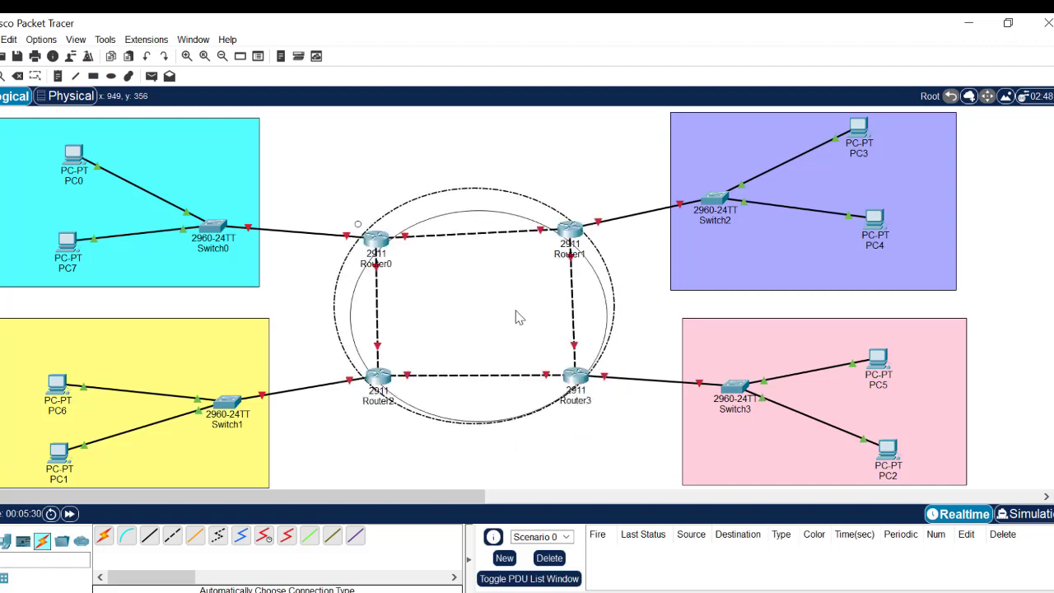
click(587, 173)
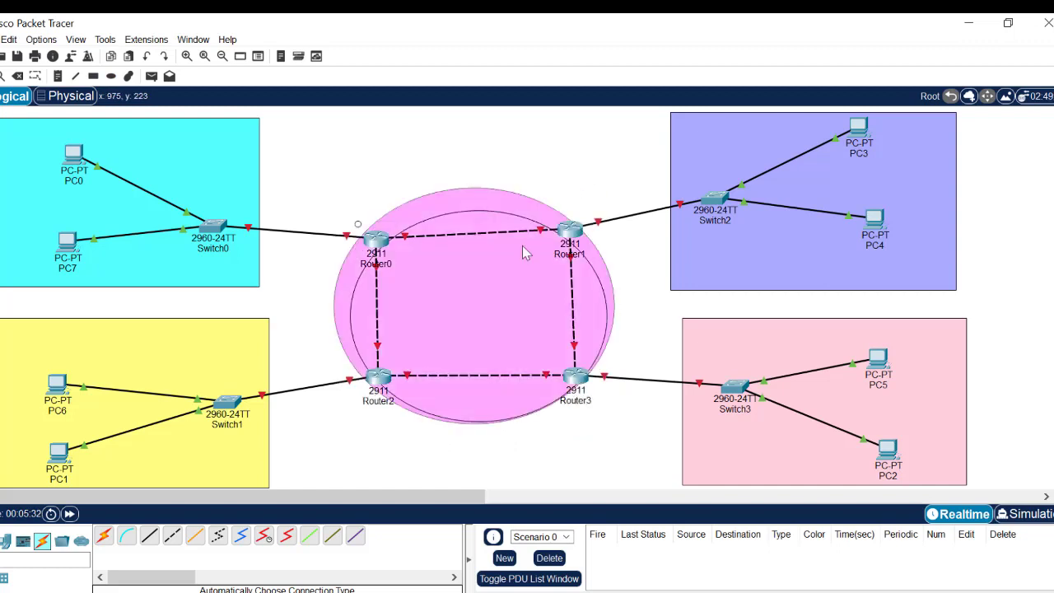
- Delete the large unfilled ellipse that overlaps the pink router area
drag(507, 274, 489, 197)
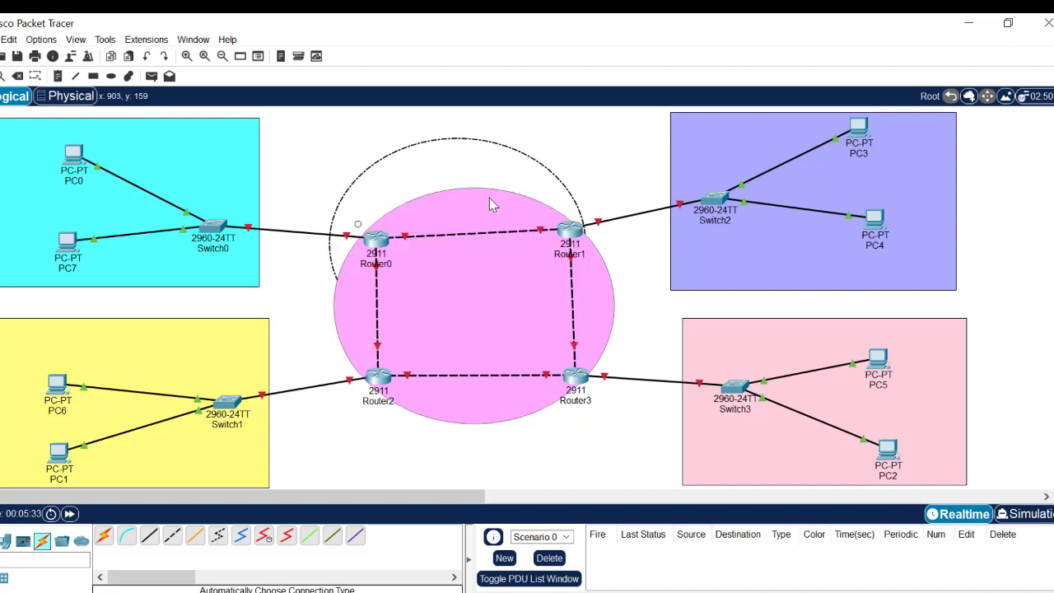
key(Delete)
key(Return)
key(Escape)
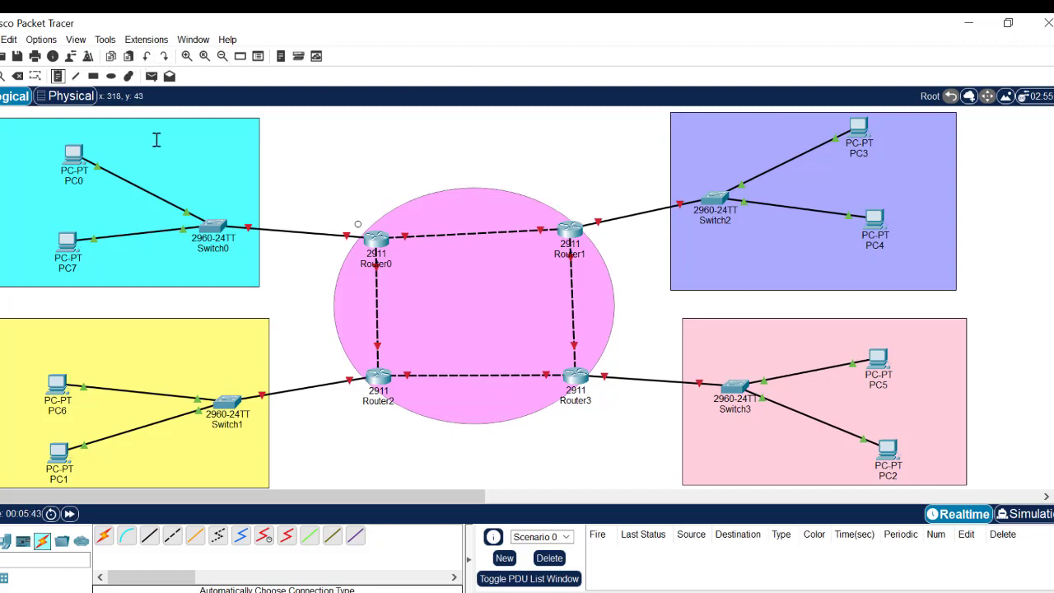
- Add a note reading 192.168.1.0/24 in the cyan area beside PC0
click(131, 142)
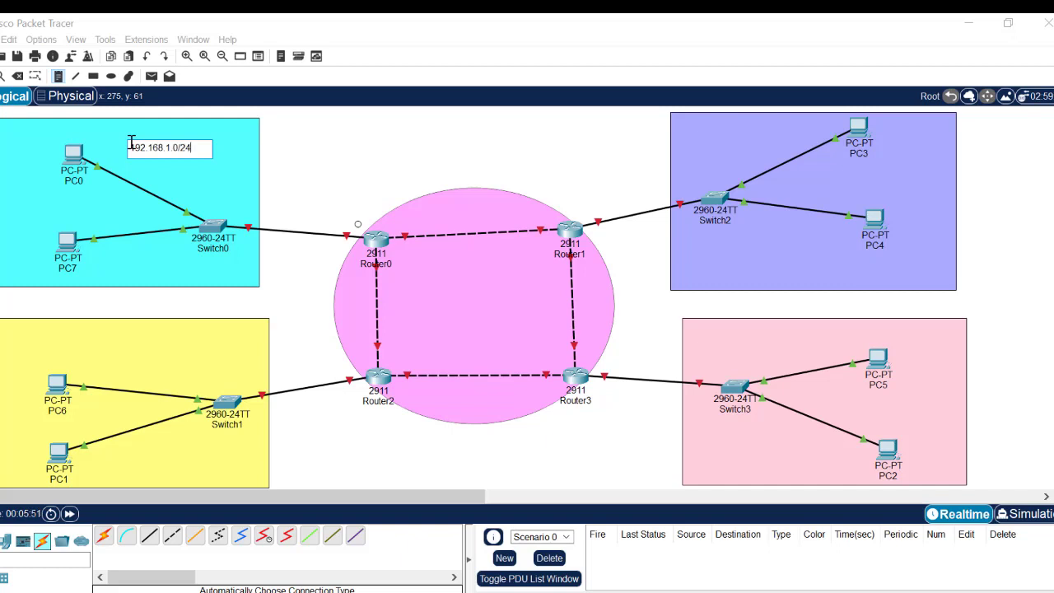
click(138, 345)
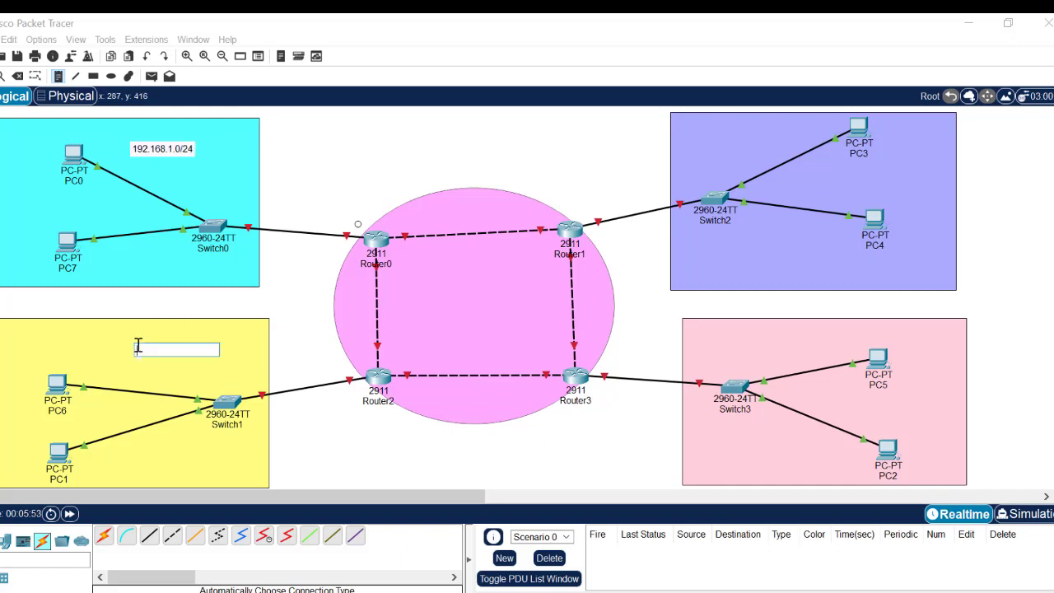
text(https://gurutechnetworks.otombenard.com/projects)
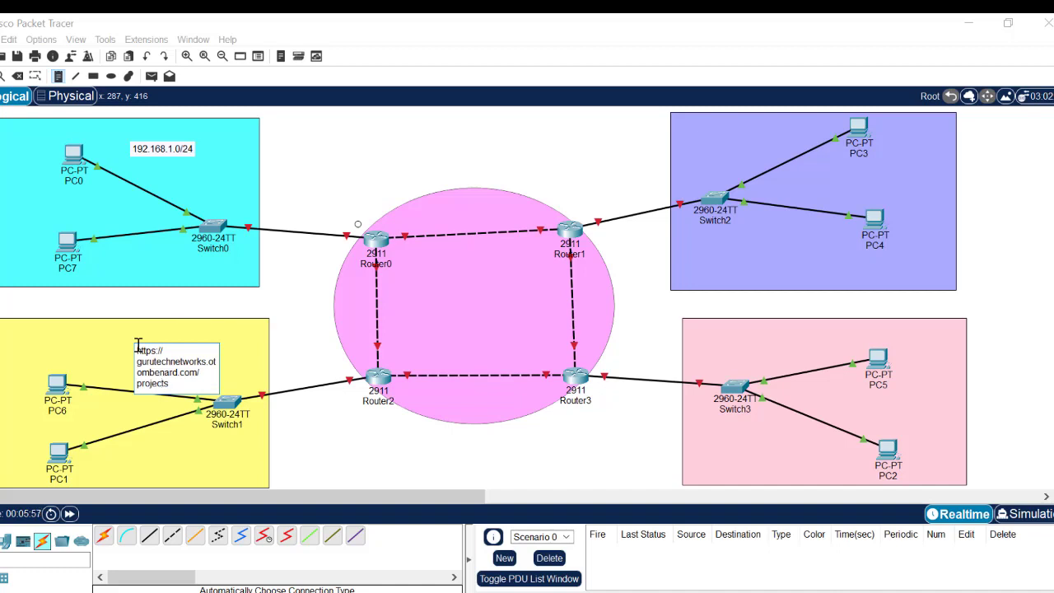
key(ctrl+a)
key(BackSpace)
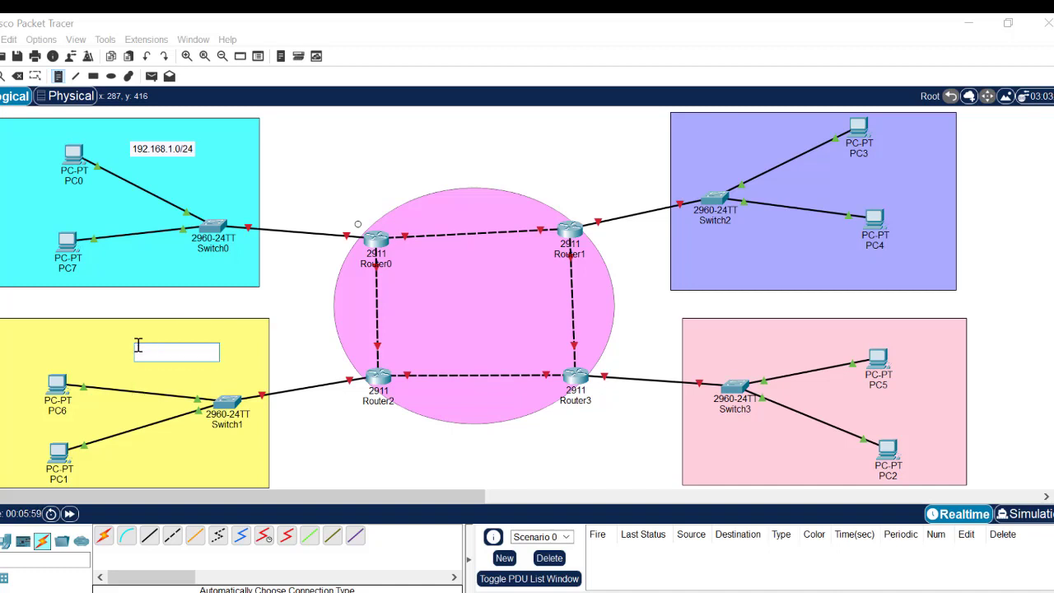
click(176, 301)
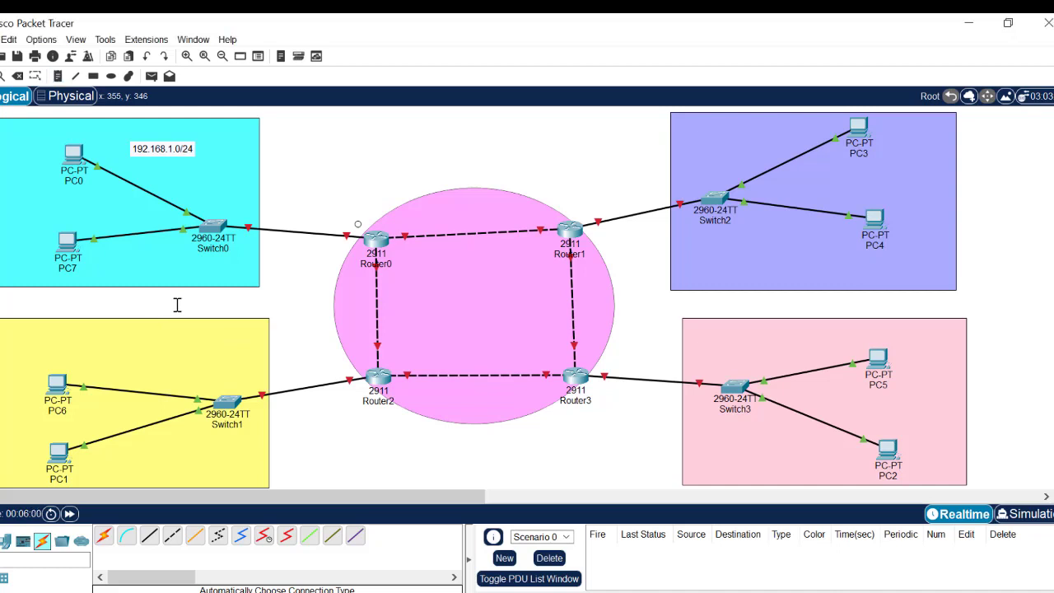
- Copy the cyan area's note text into a new note in the yellow area and make it read 192.168.2.0/24
double_click(167, 152)
key(ctrl+a)
key(ctrl+c)
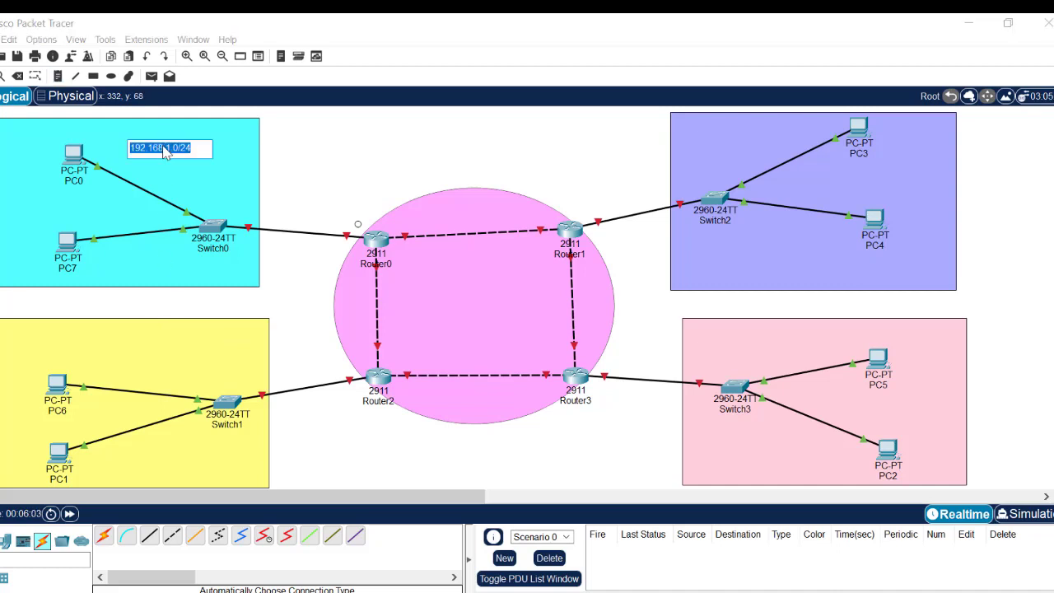
click(57, 77)
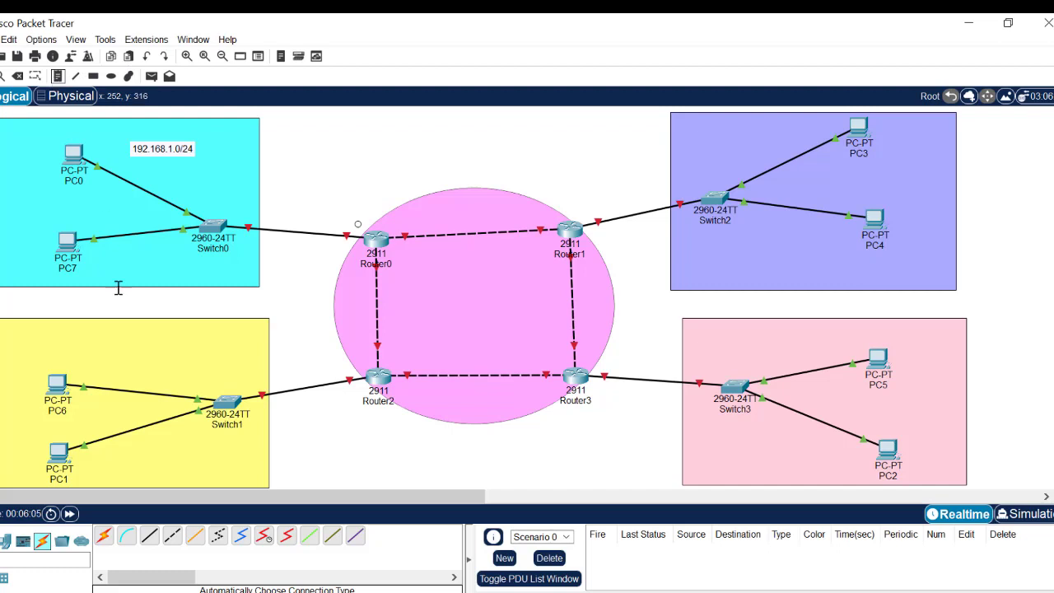
click(159, 346)
key(ctrl+v)
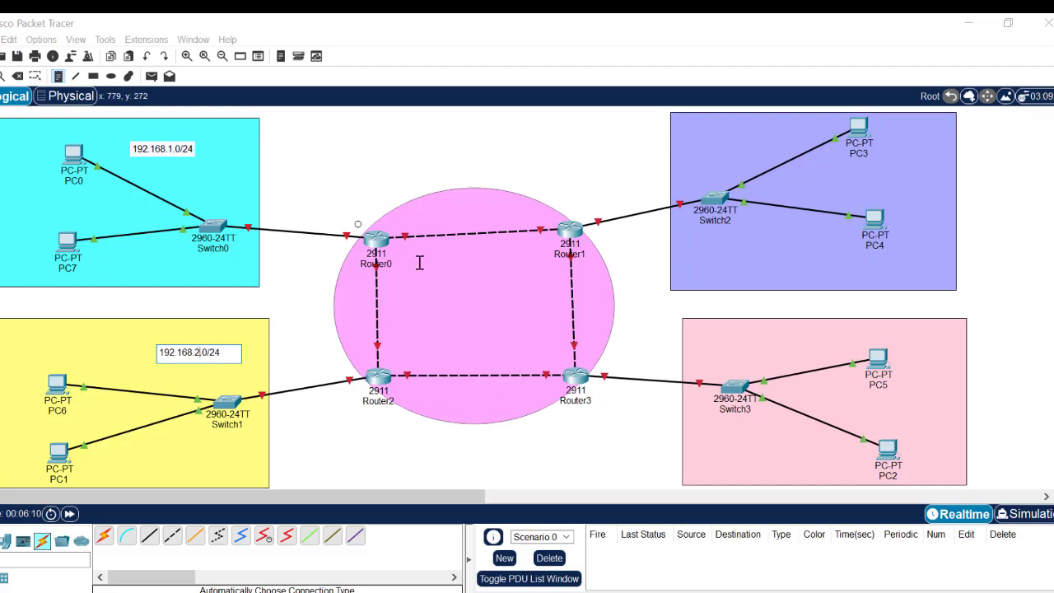
- Add pasted network notes reading 192.168.3.0/24 in the violet area and 192.168.4.0/24 in the pink rectangle
click(704, 130)
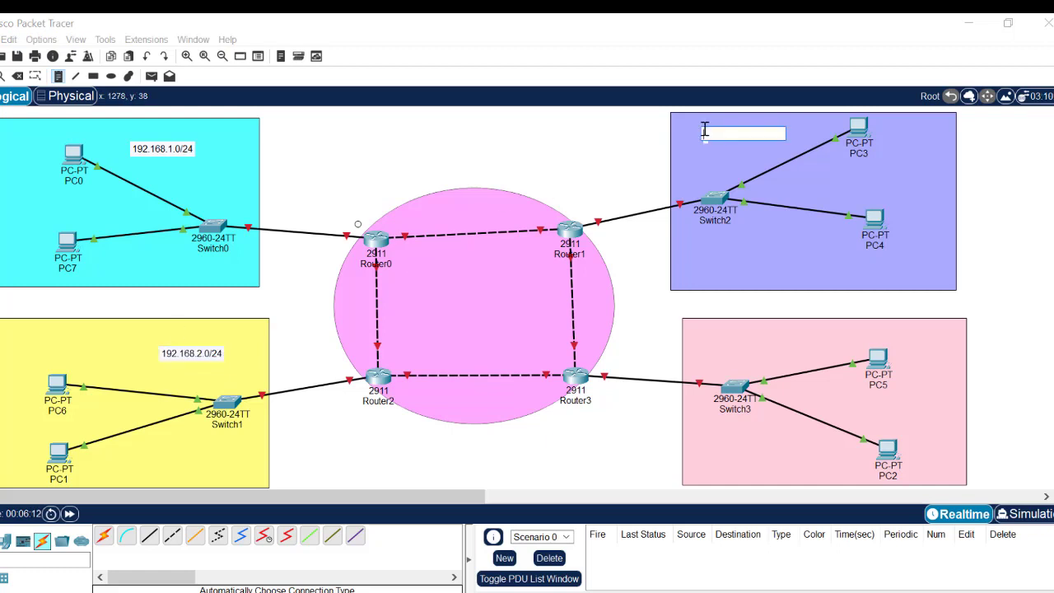
key(ctrl+v)
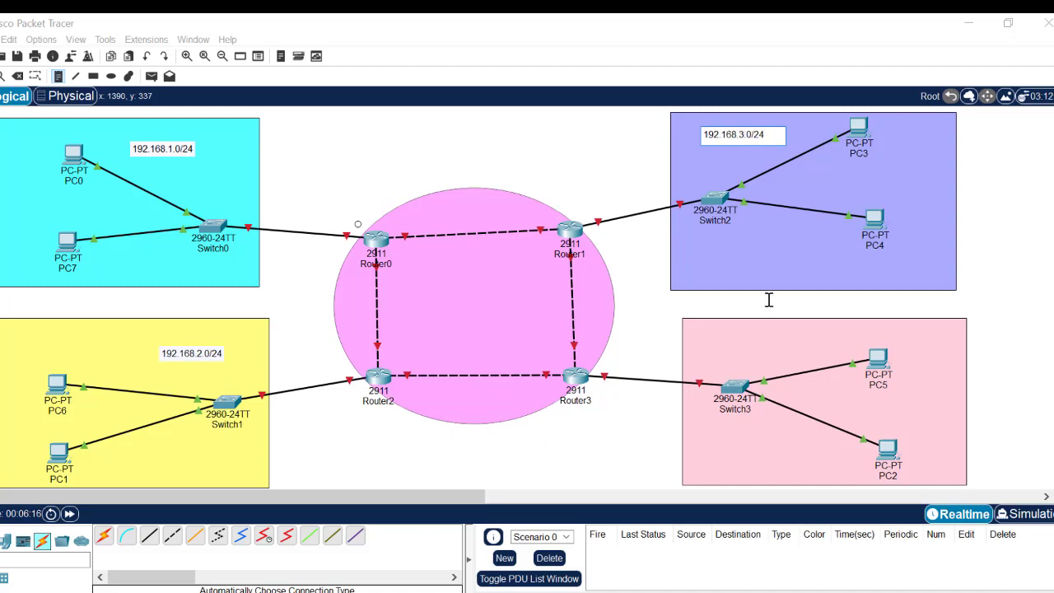
click(725, 325)
key(ctrl+v)
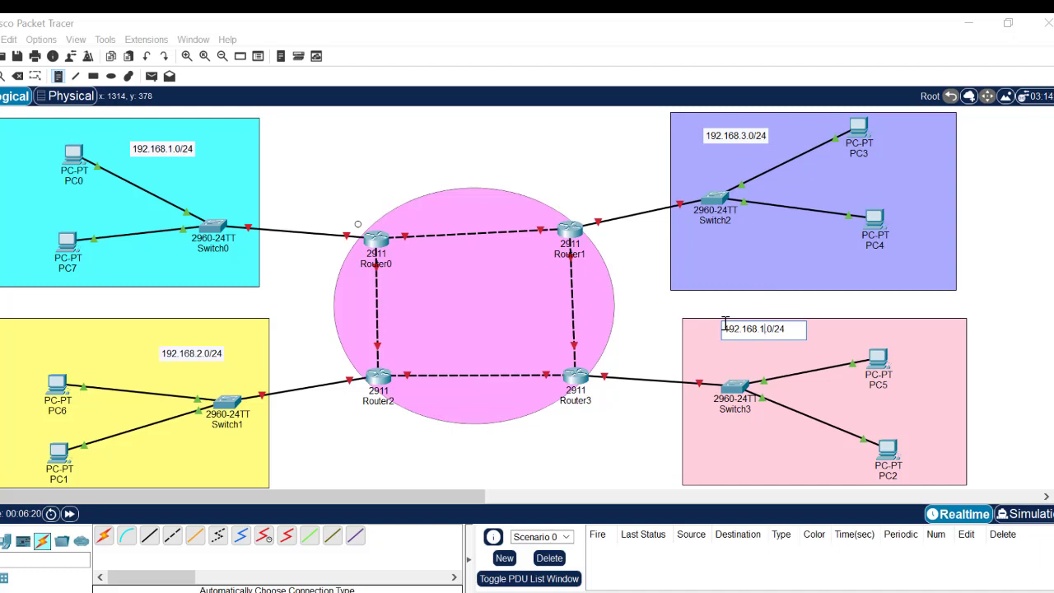
key(BackSpace)
text(4)
- Add a note reading 10.10.10.0/24 just below the link between Router2 and Router3
click(461, 382)
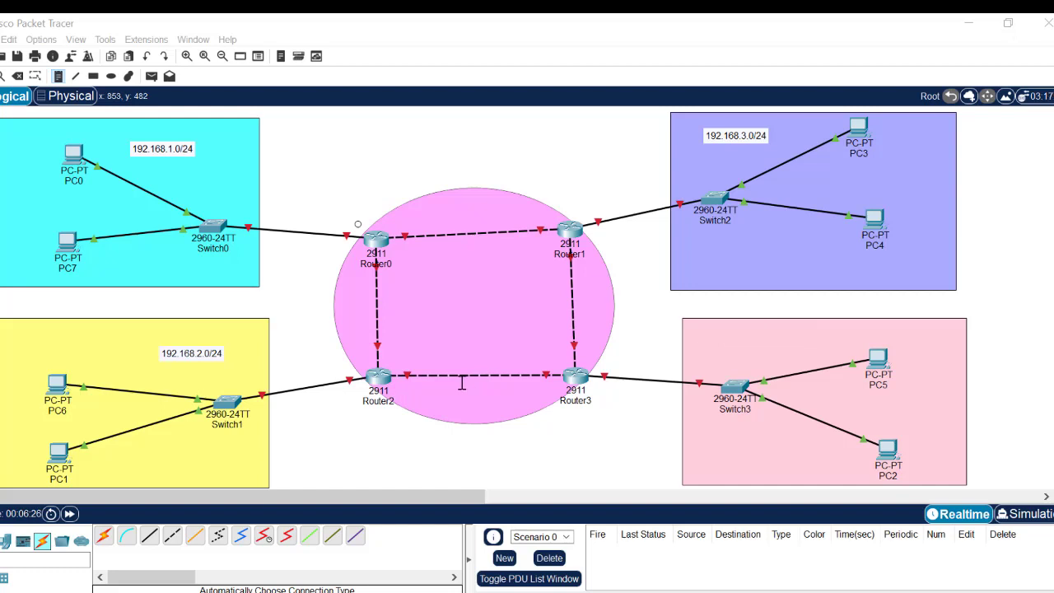
text(10.1)
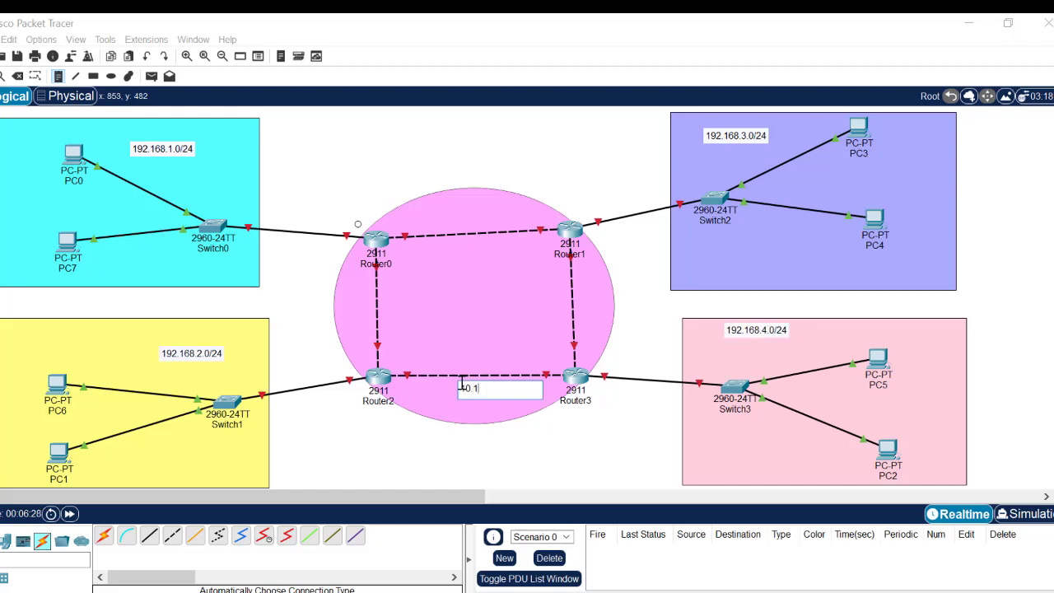
text(0.1)
key(BackSpace)
text(24)
- Copy the 10.10.10.0/24 note's text into a new note on the Router0–Router2 link and make it read 10.10.11.0/24
key(ctrl+a)
key(ctrl+c)
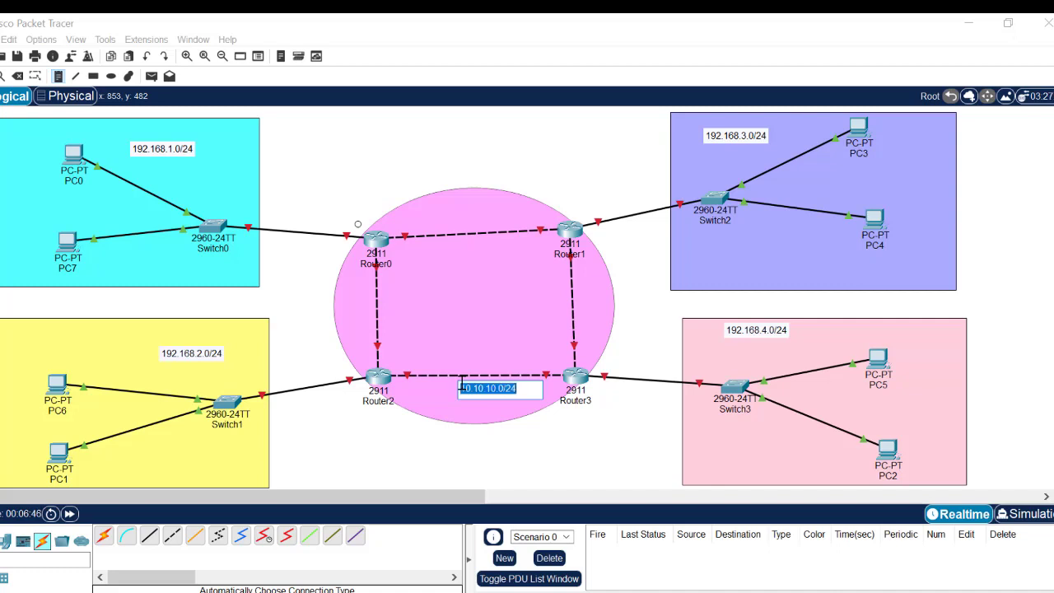
click(362, 307)
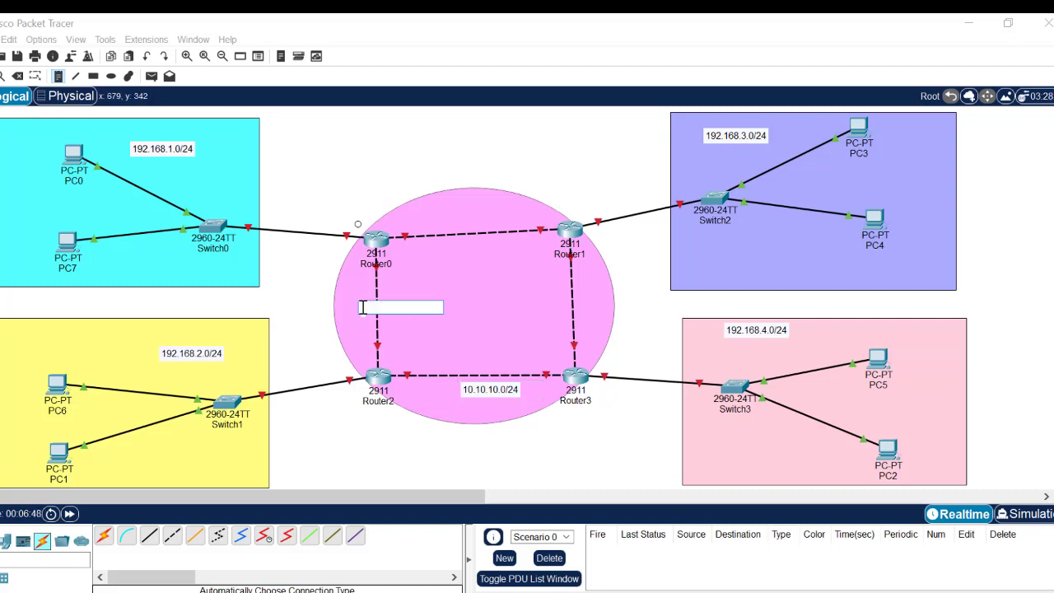
key(ctrl+v)
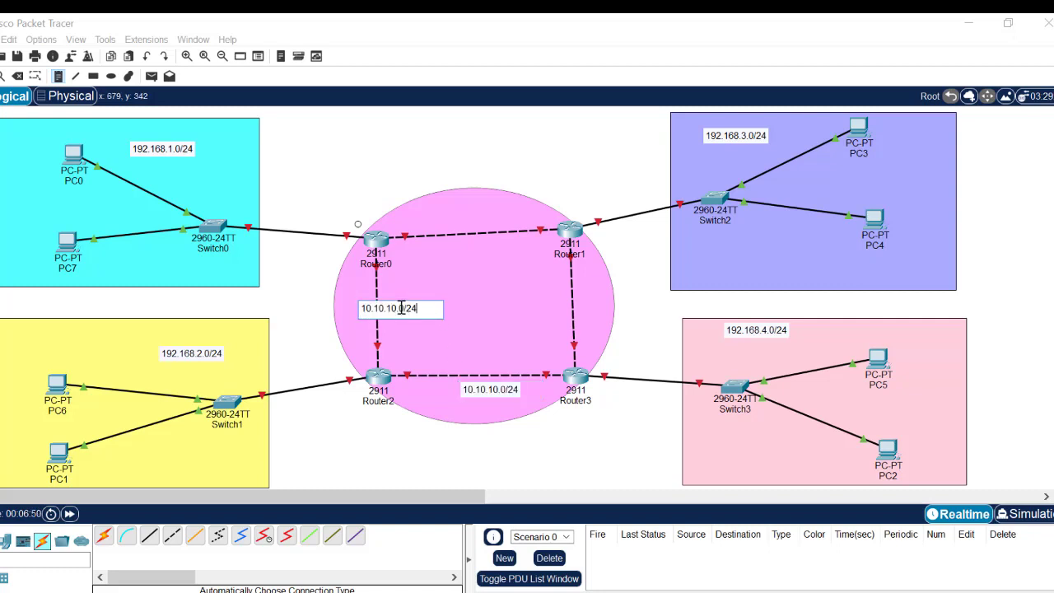
click(395, 310)
key(BackSpace)
text(1)
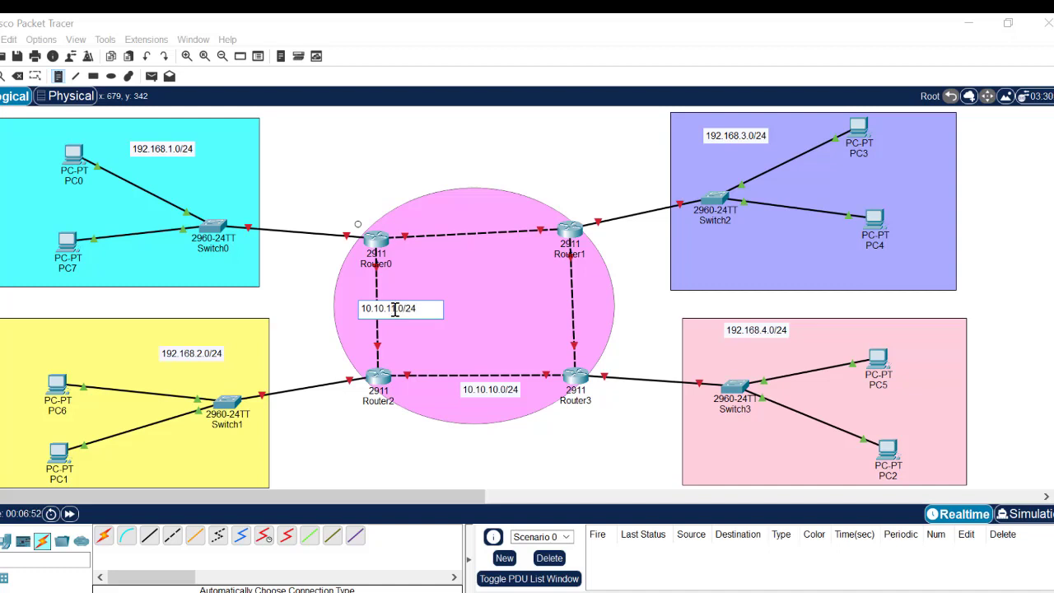
- Add a note with the pasted network text on the Router1–Router3 link and make it read 10.10.12.0/24
click(565, 302)
key(ctrl+v)
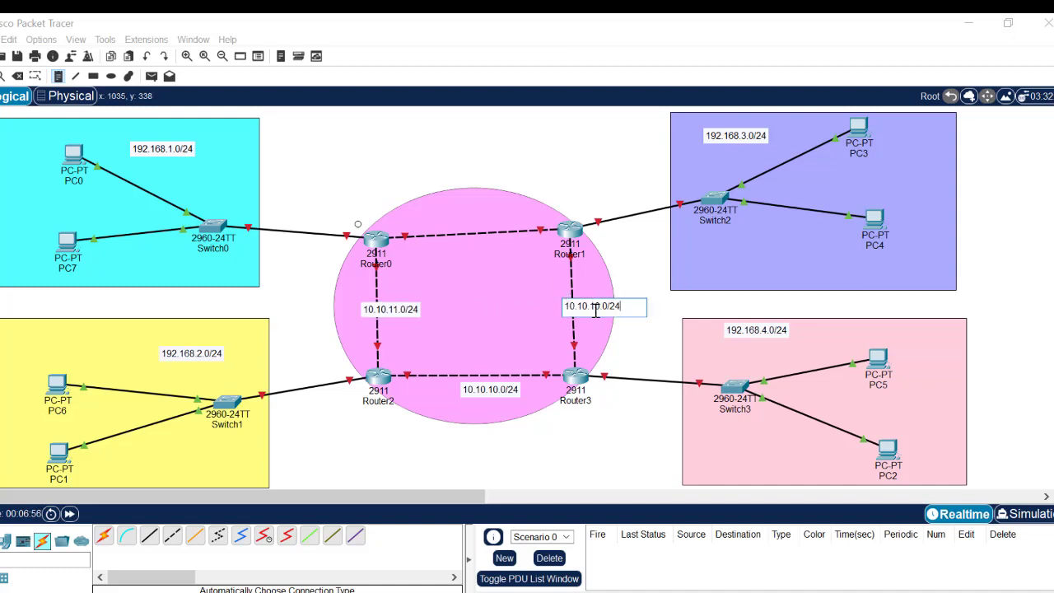
key(BackSpace)
text(2)
- Add a pasted note reading 10.10.13.0/24 at the Router0–Router1 link, and centre it and the 10.10.12.0/24 note on their links
click(450, 237)
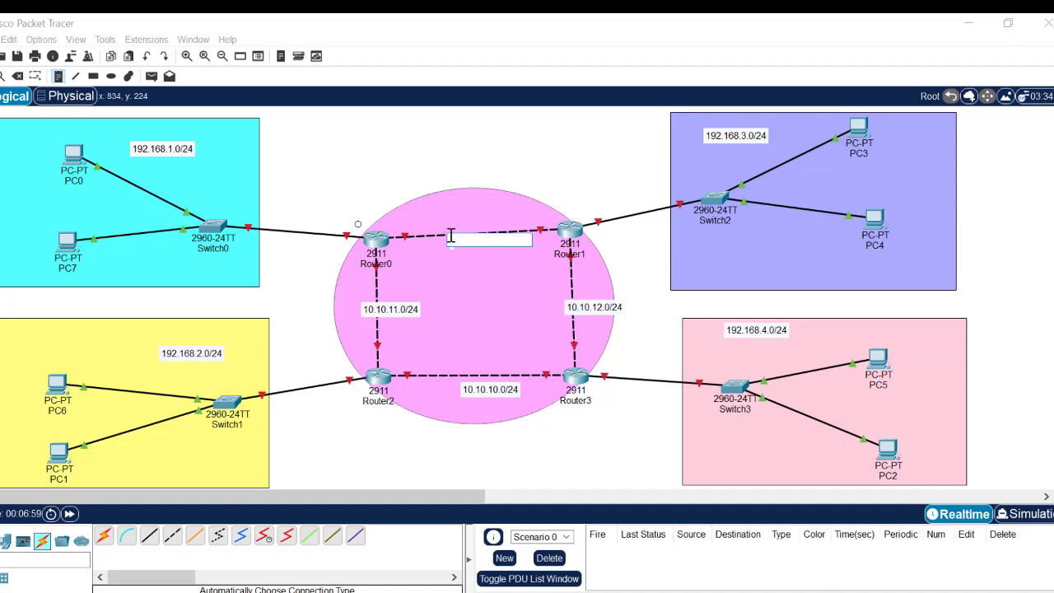
key(ctrl+v)
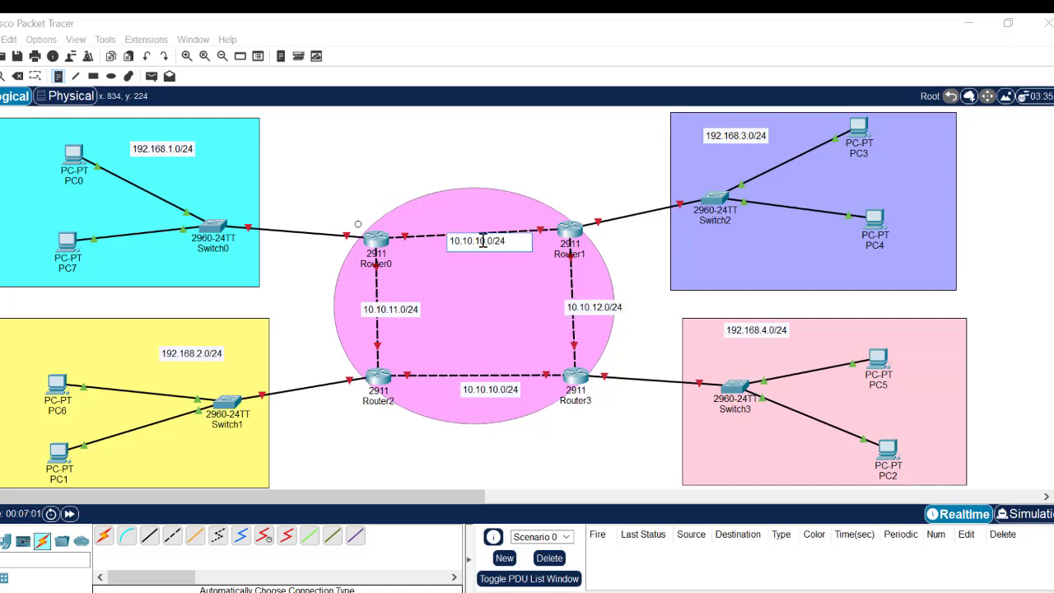
click(483, 240)
key(BackSpace)
text(3)
click(565, 175)
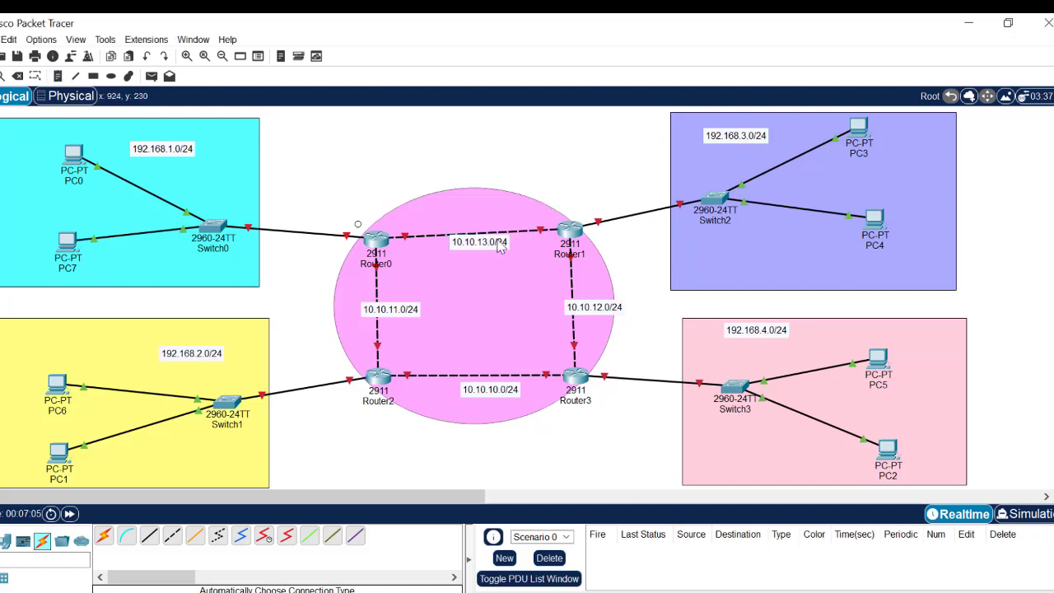
drag(487, 239, 485, 232)
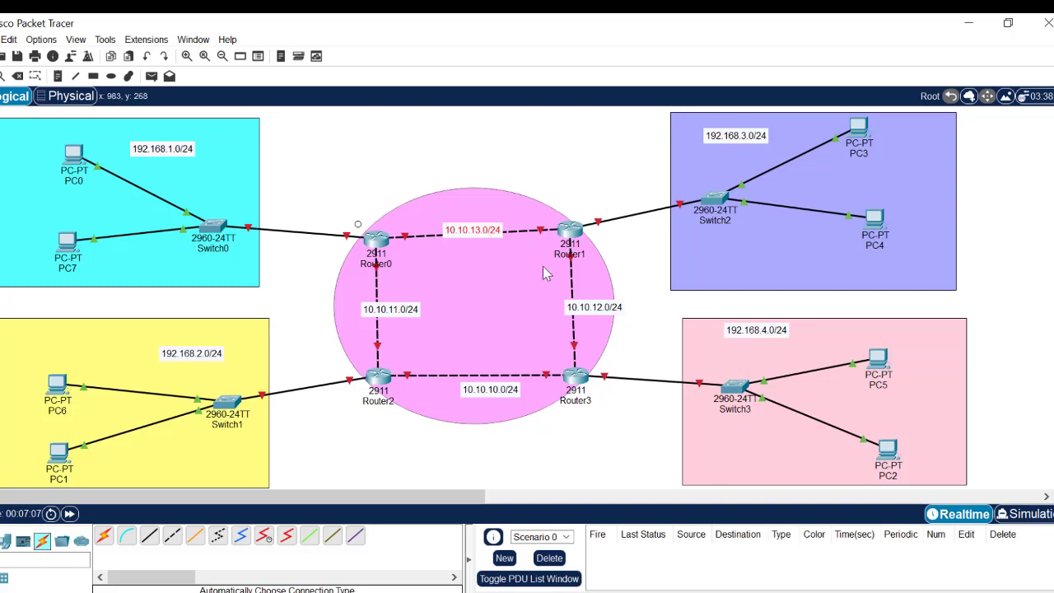
drag(589, 312, 569, 302)
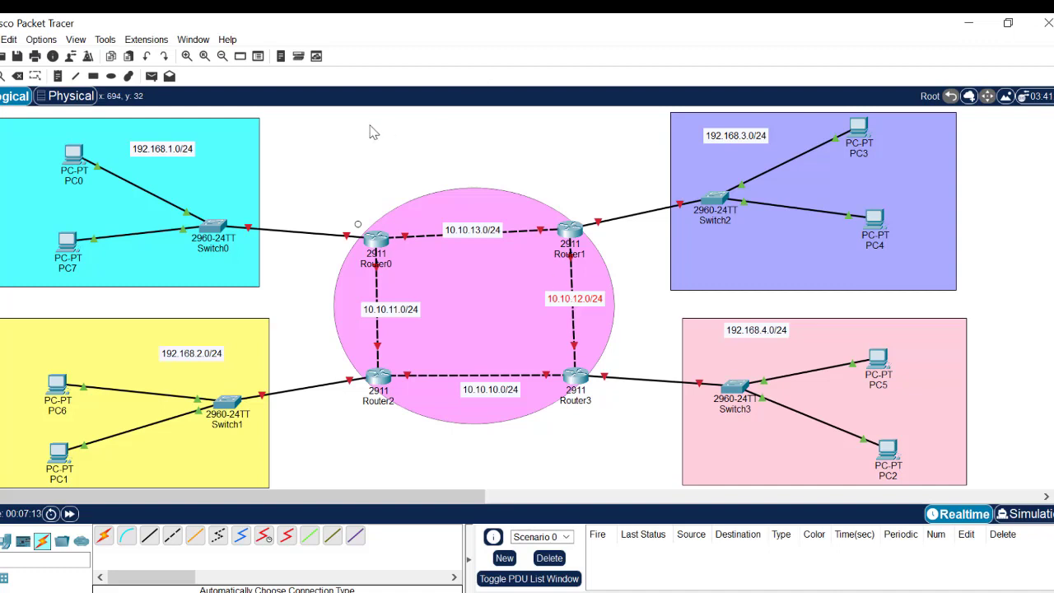
- Add a title note above the router ellipse reading STATIC, DEFAULT STATIC AND FLOATING STATIC ROUTING
click(60, 80)
click(314, 118)
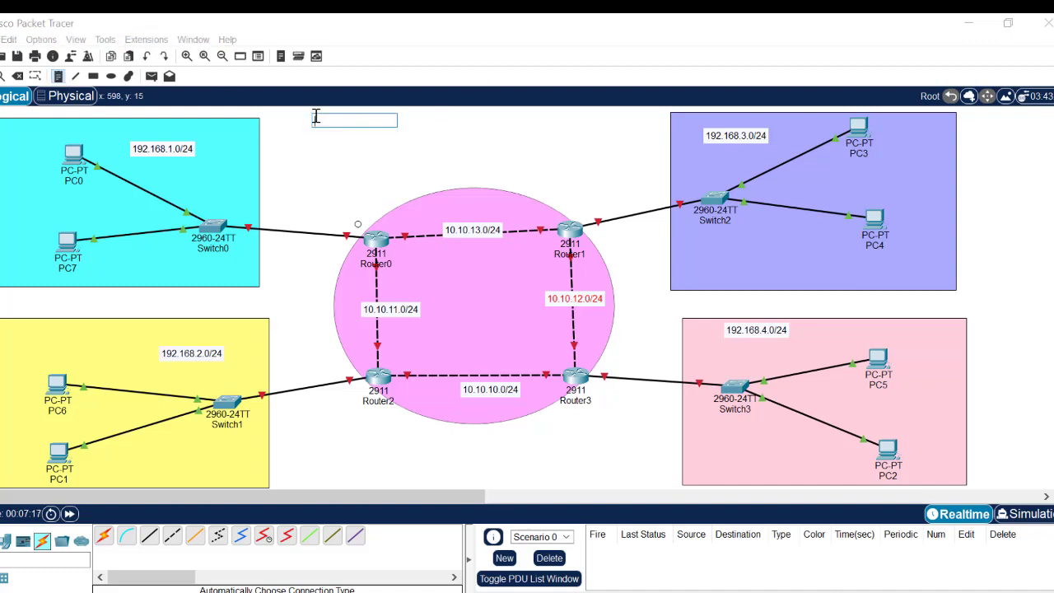
text(STATIC)
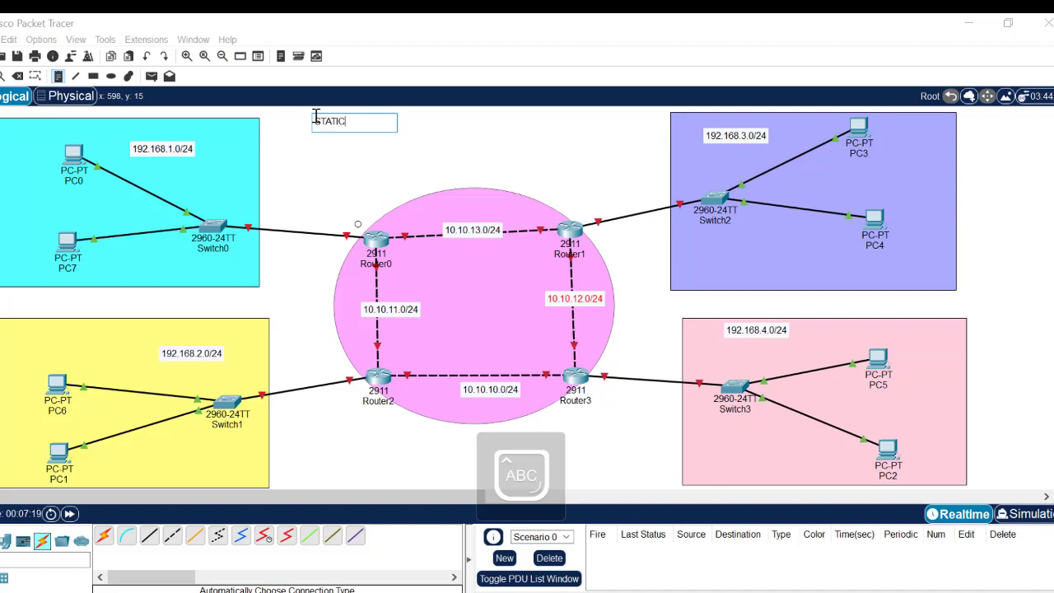
text(, DEF)
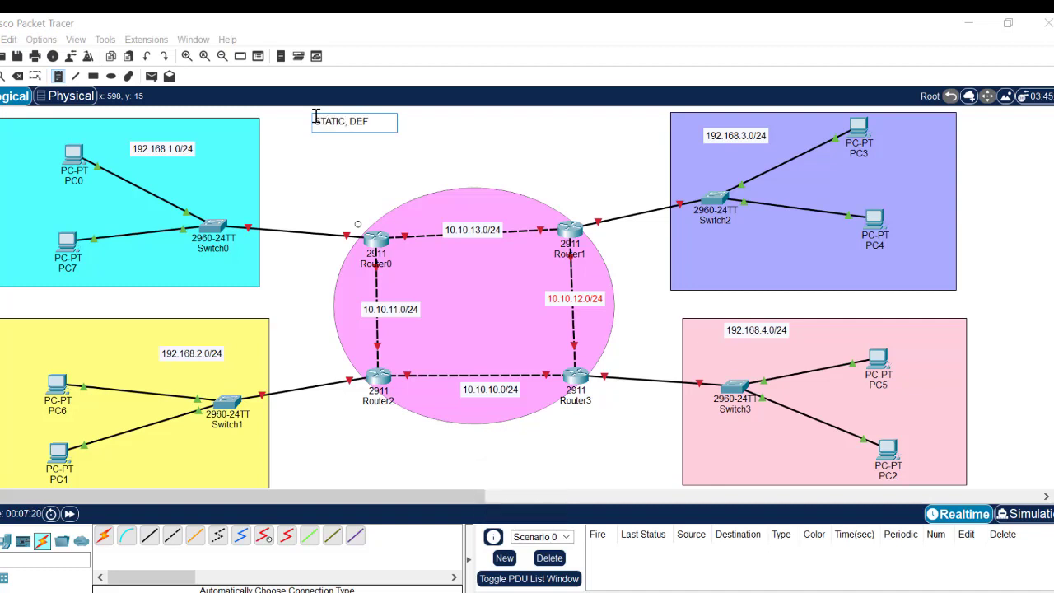
text(AULT)
key(Return)
text(STATIC A)
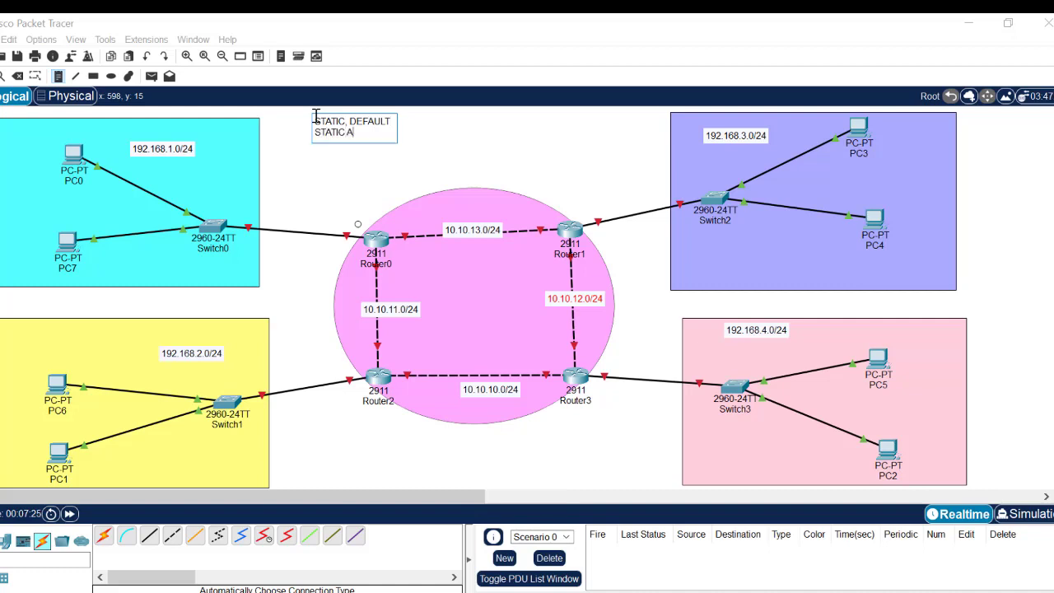
text(ND FLOATING ST)
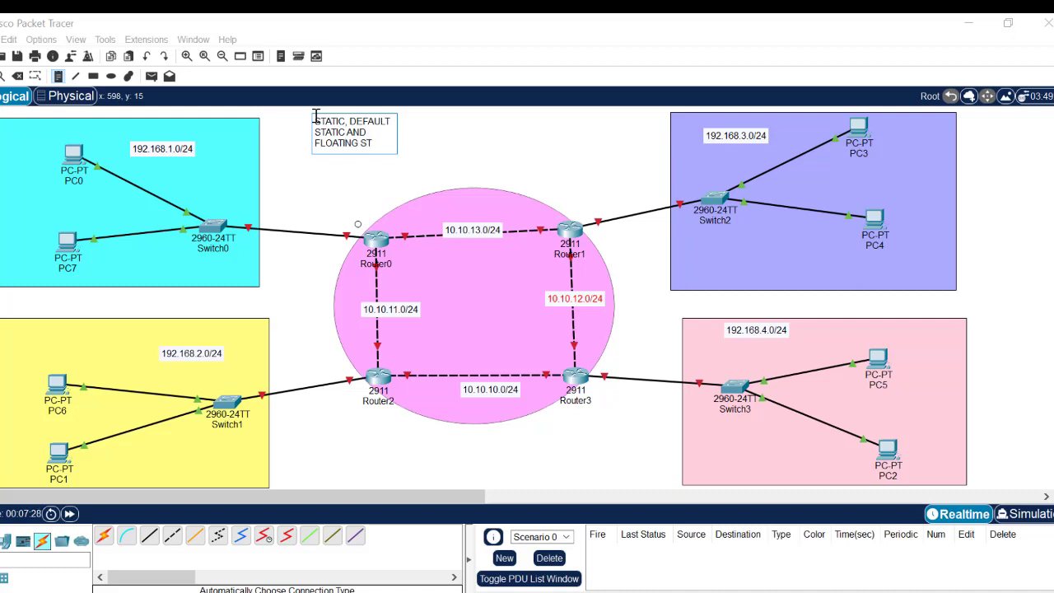
text(ATIC ROU)
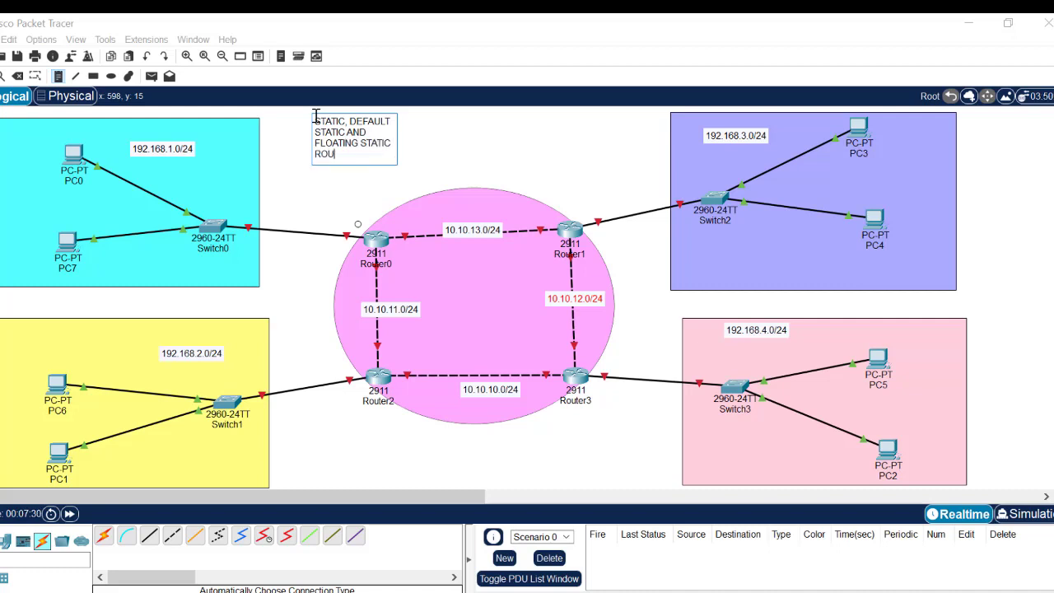
text(TING)
key(Escape)
drag(416, 120, 419, 122)
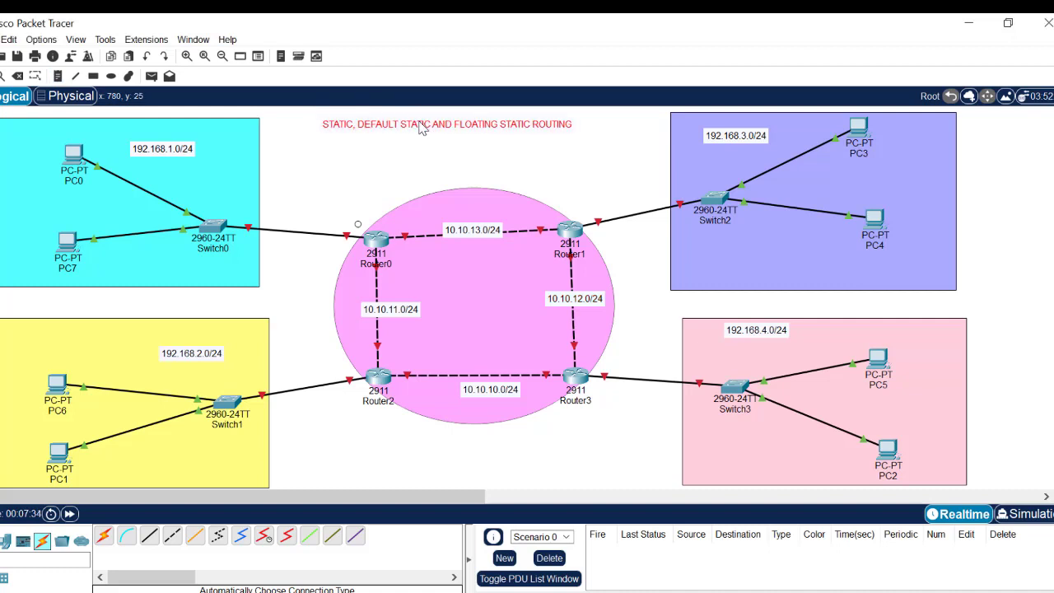
- Draw a rectangle around the title note with a black outline and the green fill colour #00ff7f
click(93, 76)
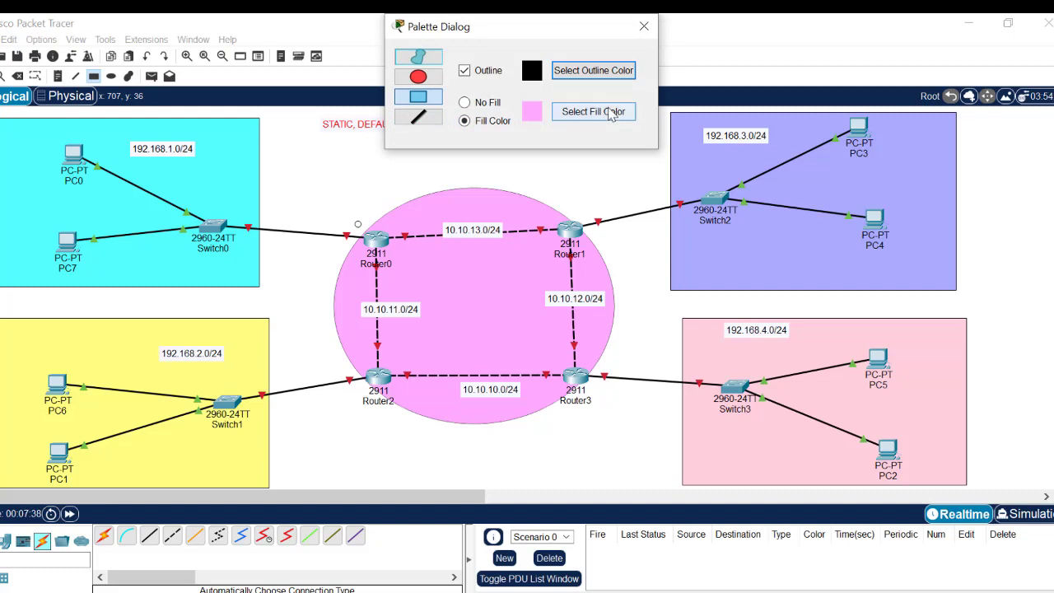
click(612, 115)
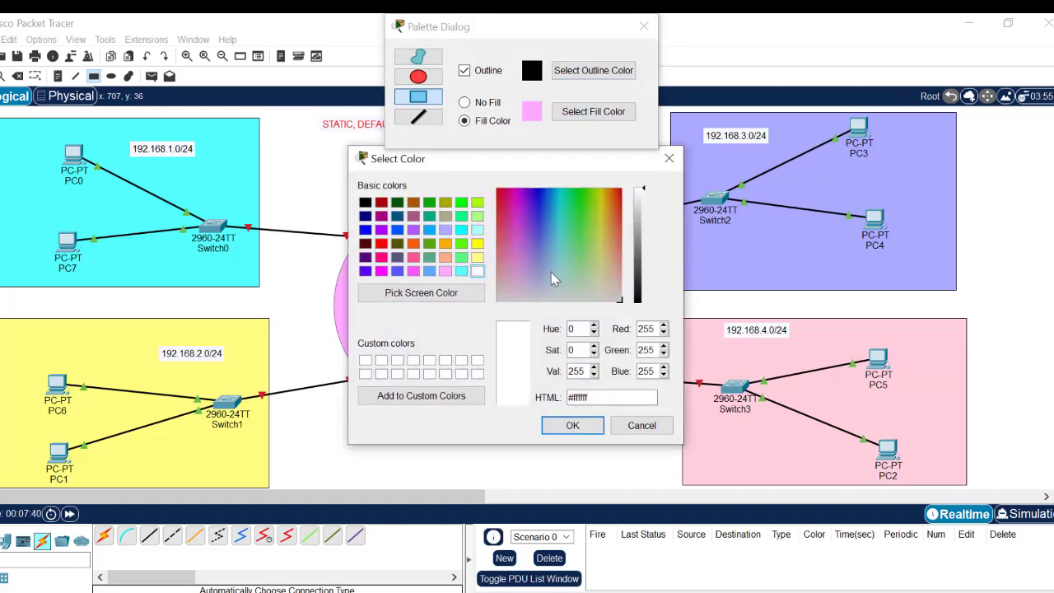
click(616, 267)
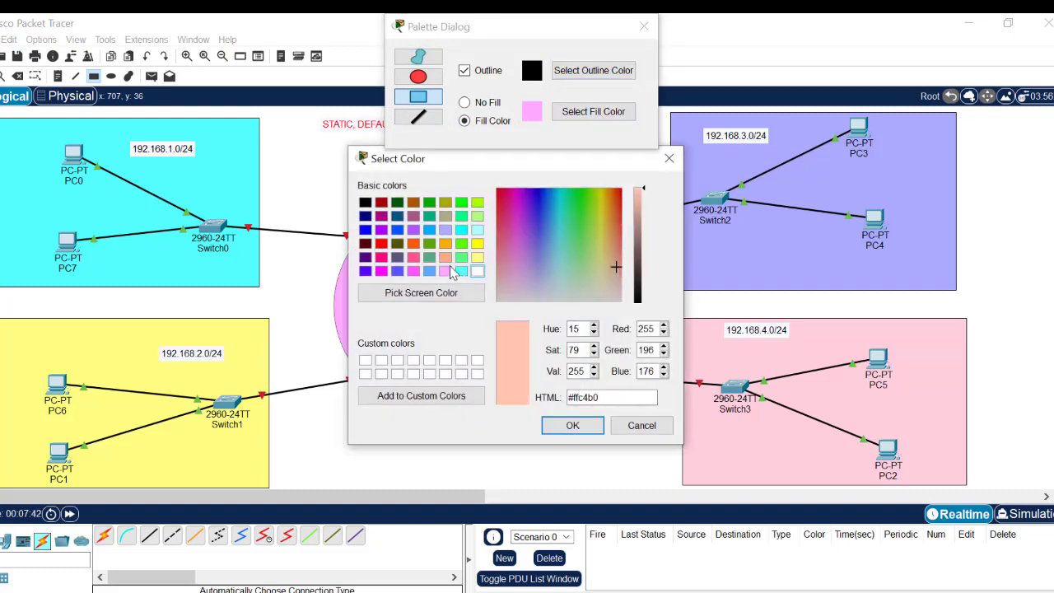
click(461, 216)
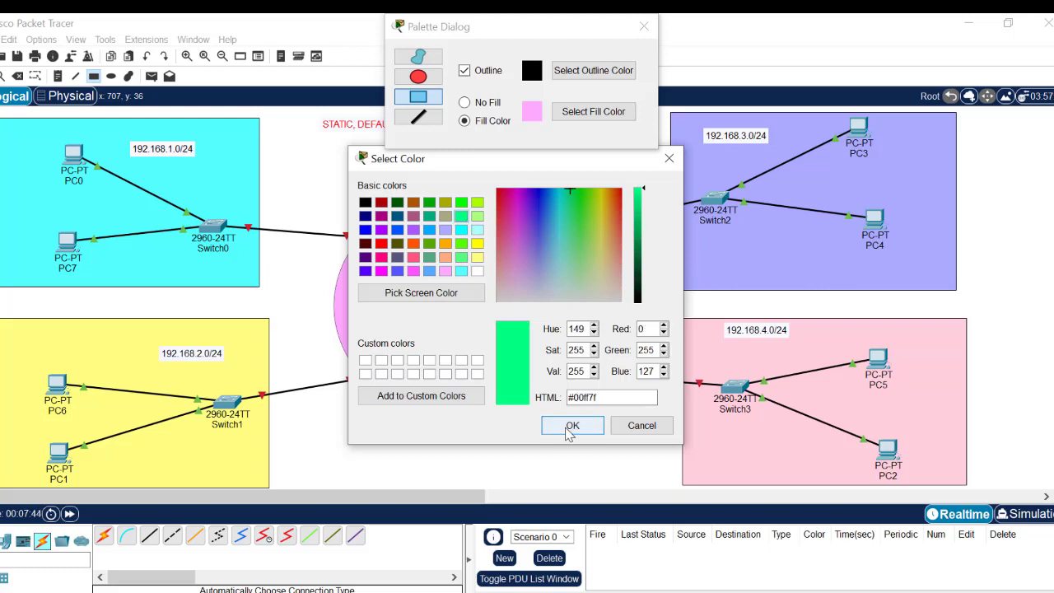
click(571, 426)
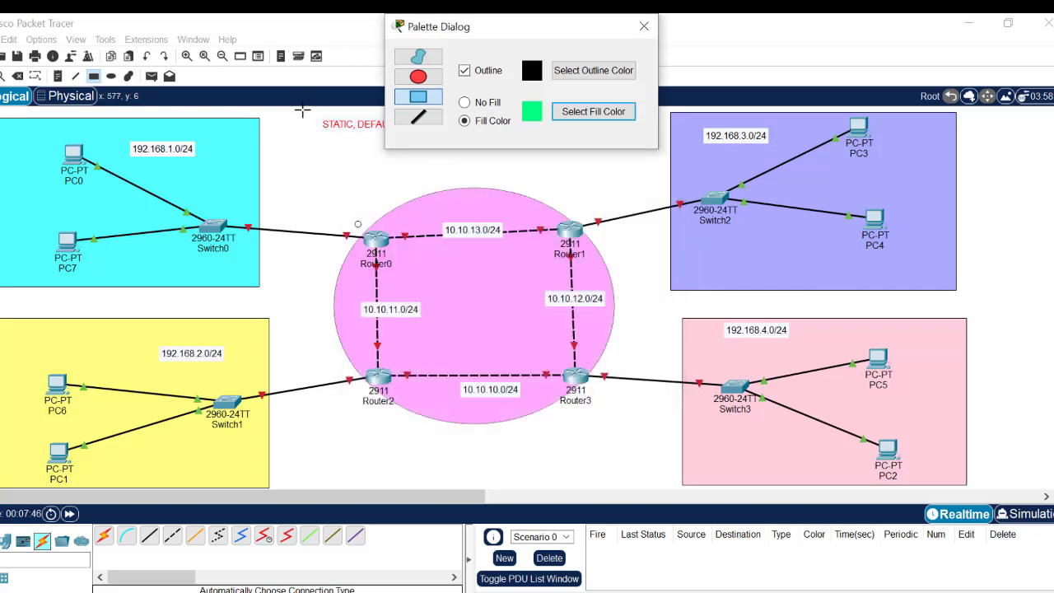
drag(302, 111, 626, 145)
click(646, 26)
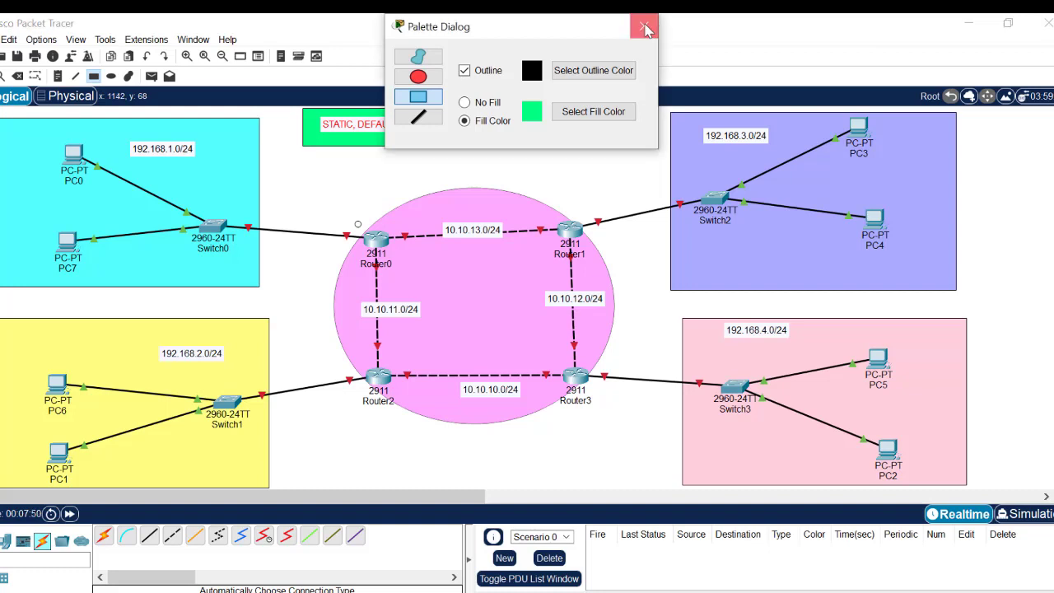
key(Escape)
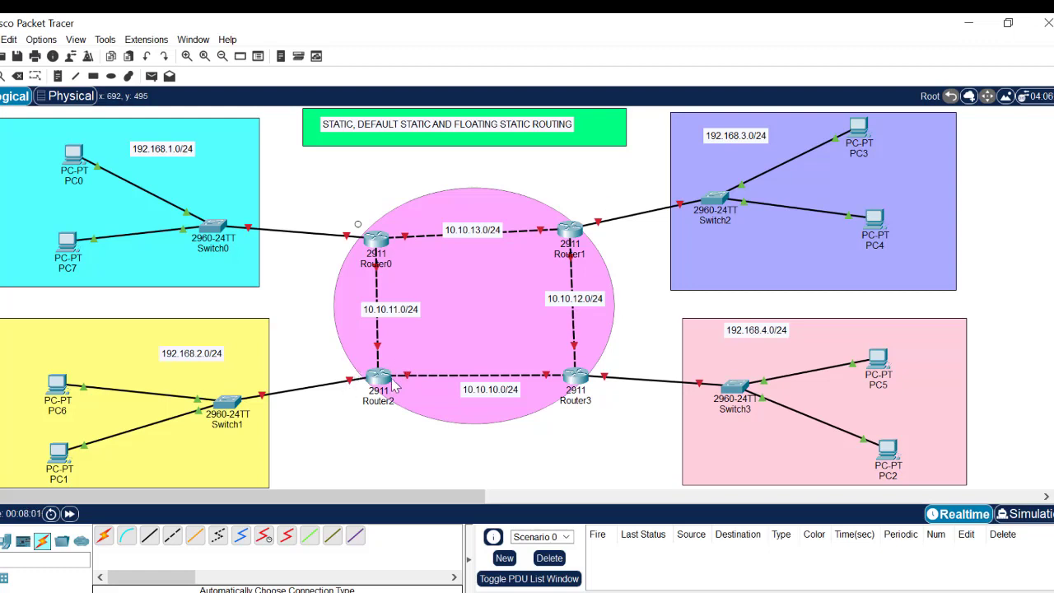
- Switch to Routing.pptx in PowerPoint to review the topics on the Static Routing slide, and return to Packet Tracer
mouse_move(387, 377)
mouse_move(376, 591)
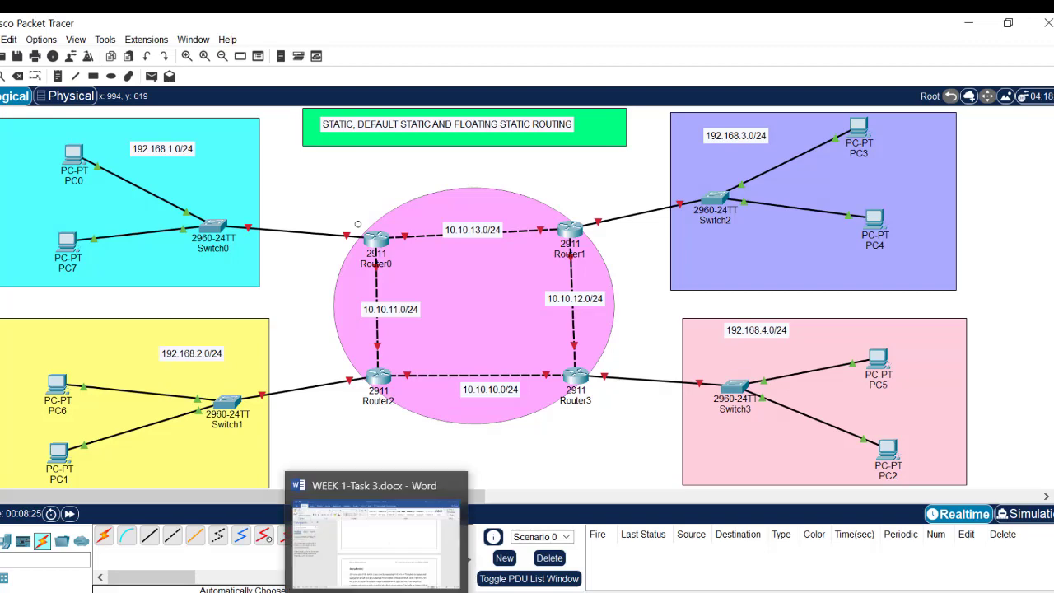
click(464, 591)
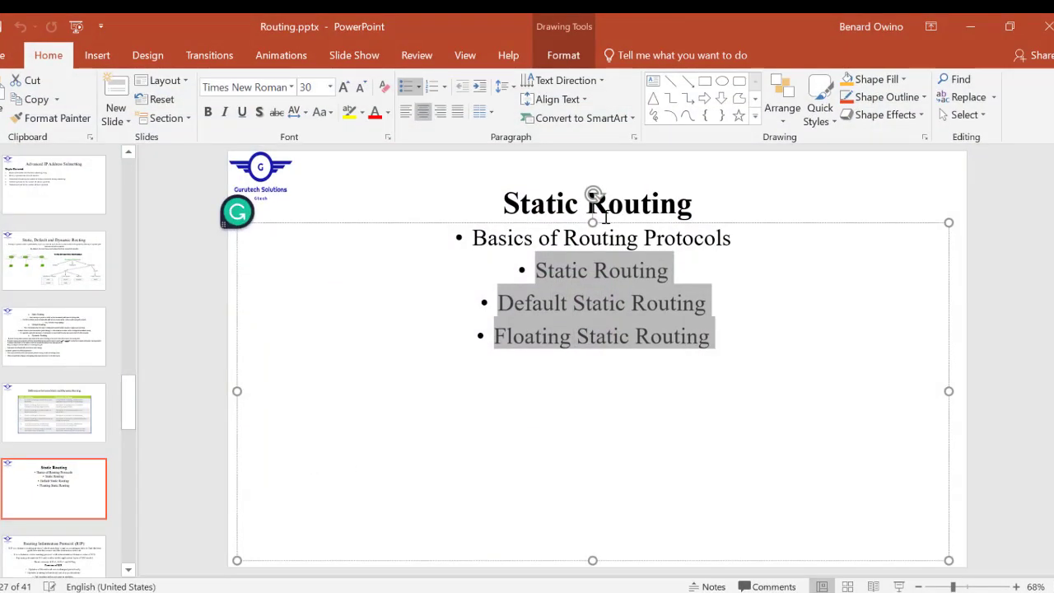
click(804, 202)
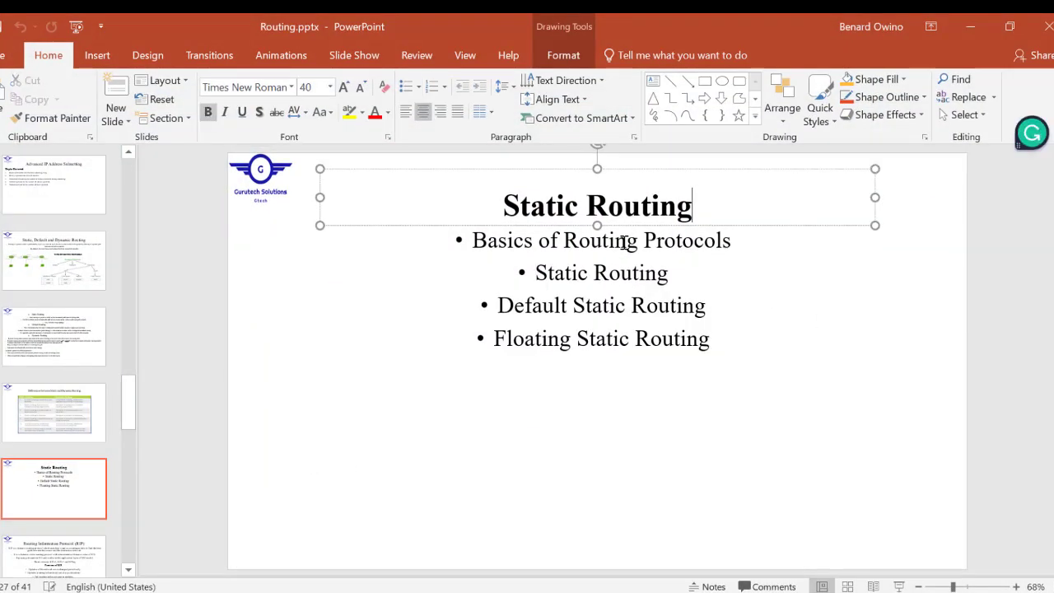
click(972, 27)
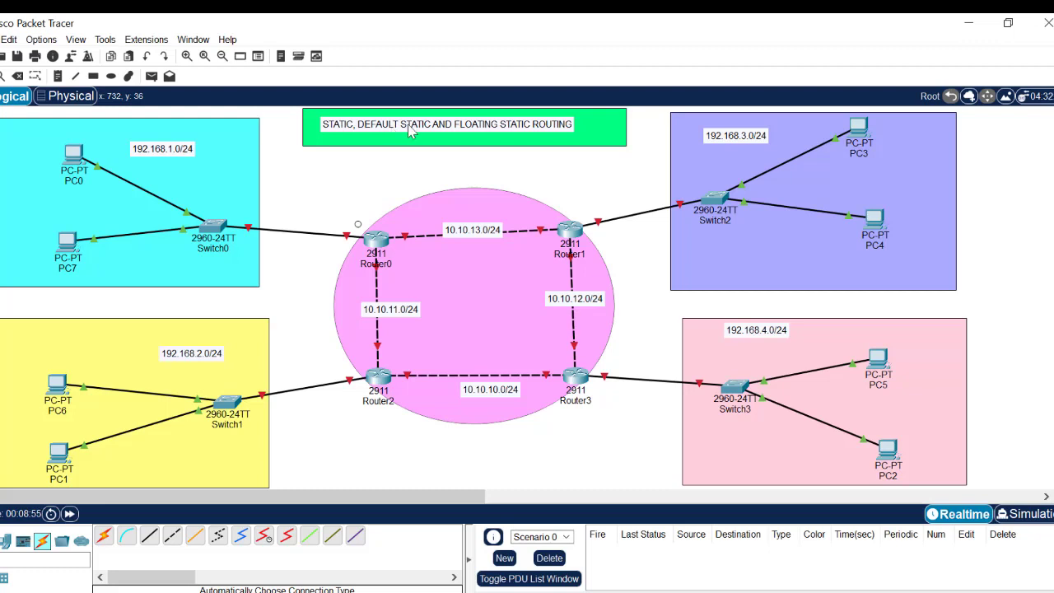
- Centre the title note inside the green rectangle
mouse_move(444, 122)
mouse_down()
mouse_move(466, 119)
mouse_move(462, 128)
mouse_up()
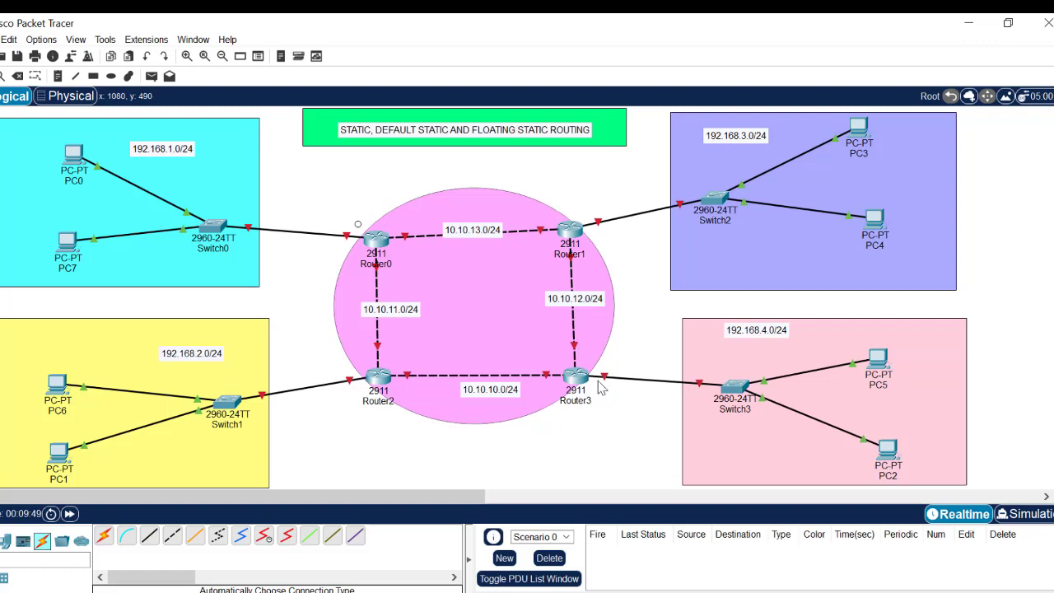
- Turn on Router0's GigabitEthernet0/2 port and assign it IPv4 address 192.168.1.1 with subnet mask 255.255.255.0
mouse_move(580, 394)
click(372, 239)
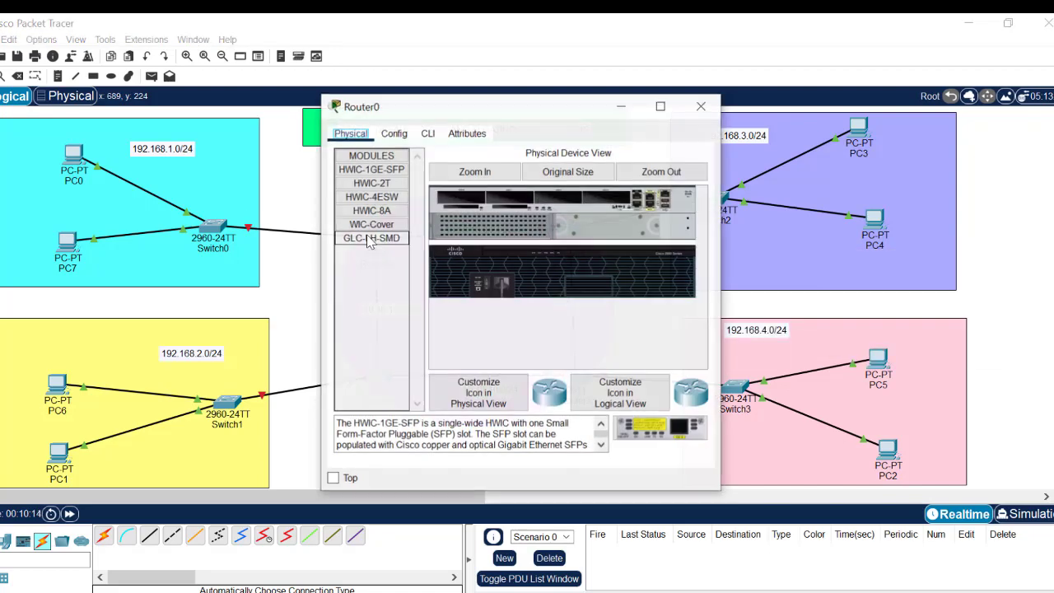
click(403, 135)
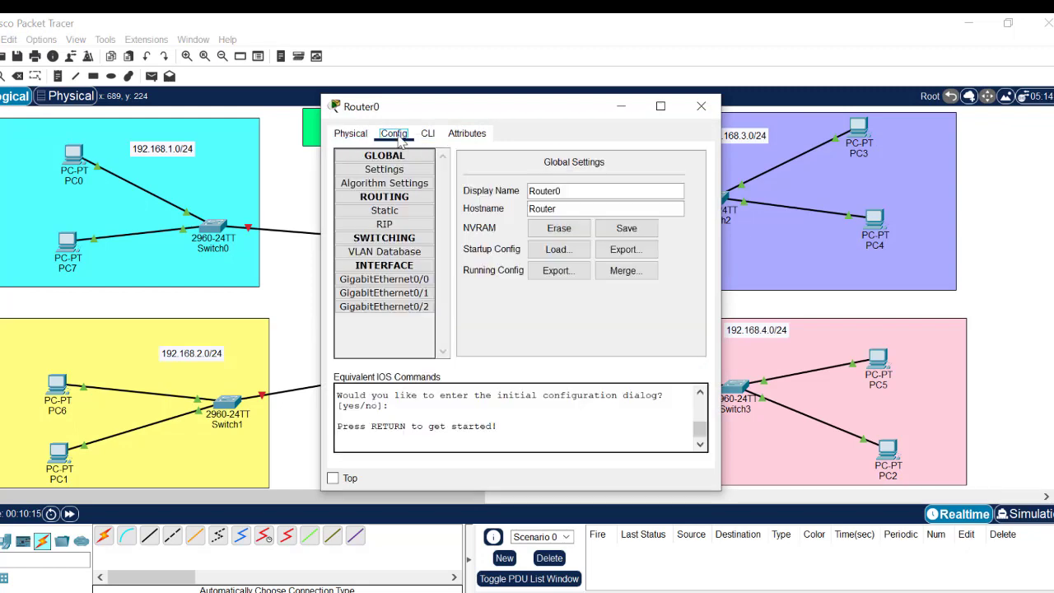
click(420, 307)
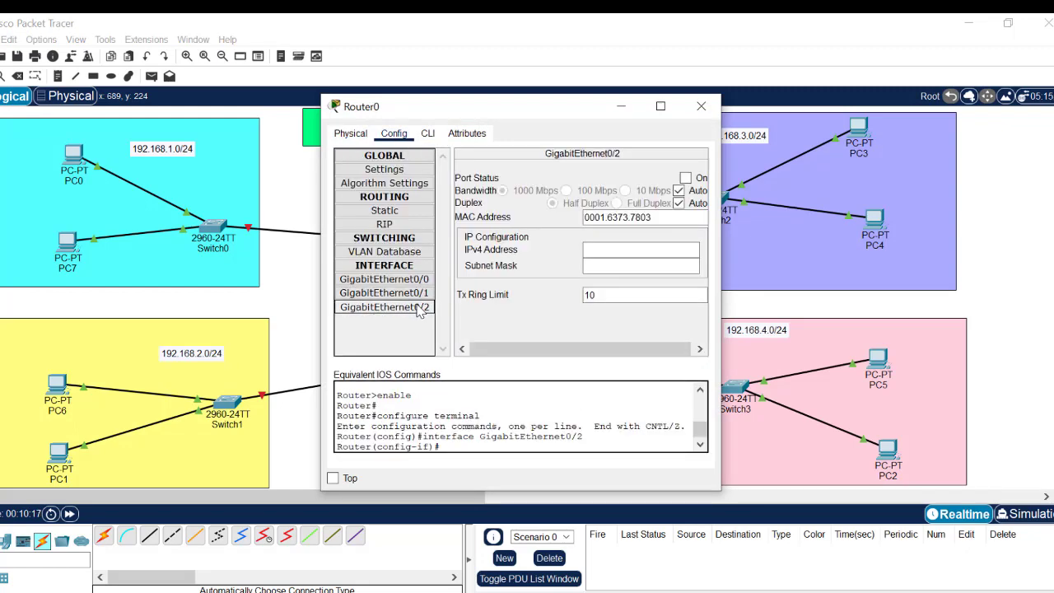
click(686, 179)
click(607, 247)
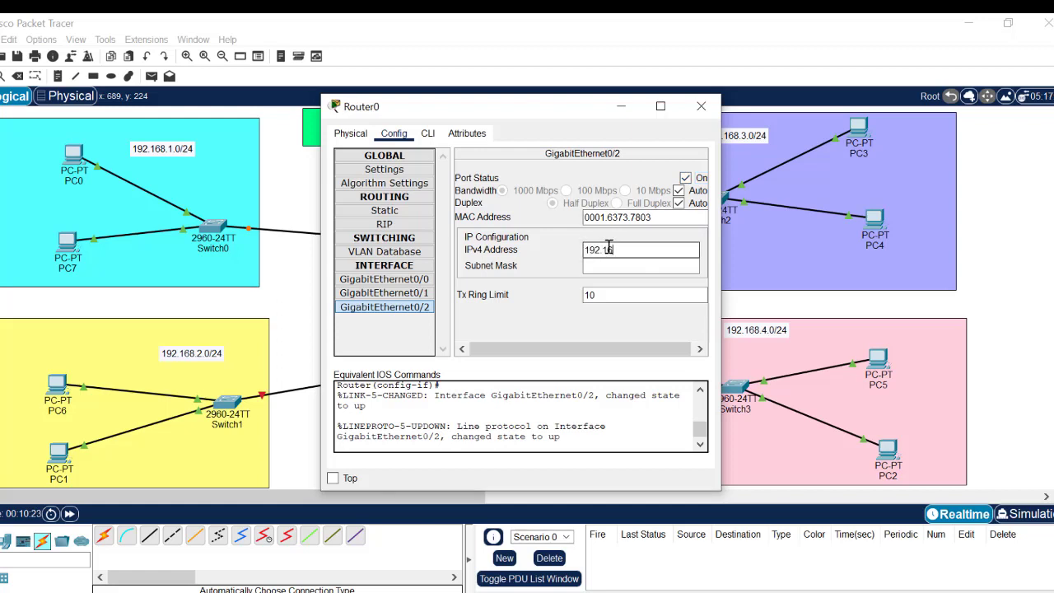
text(192.168.1.1)
click(611, 269)
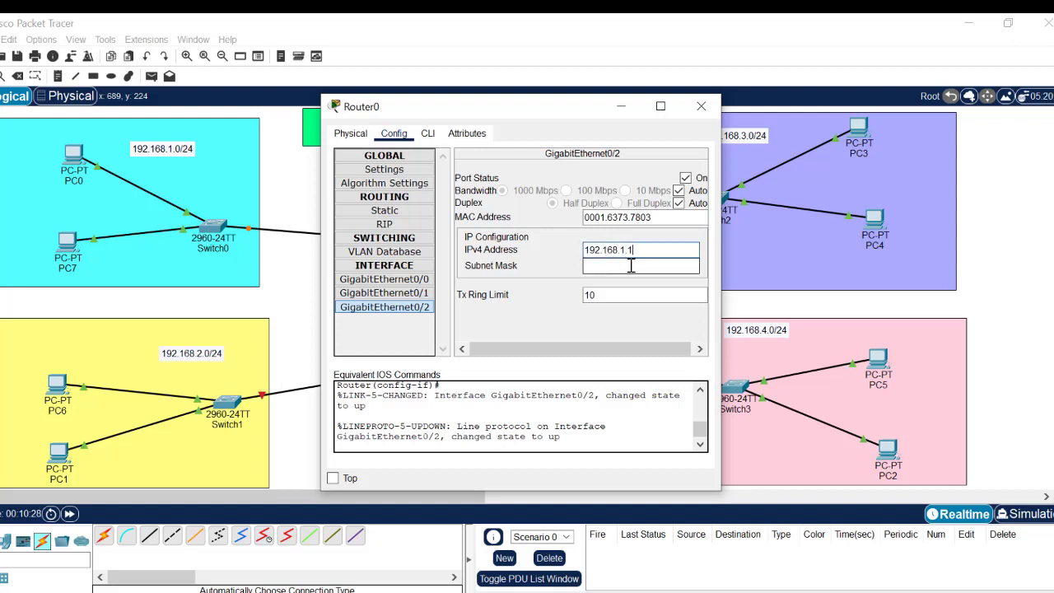
click(626, 264)
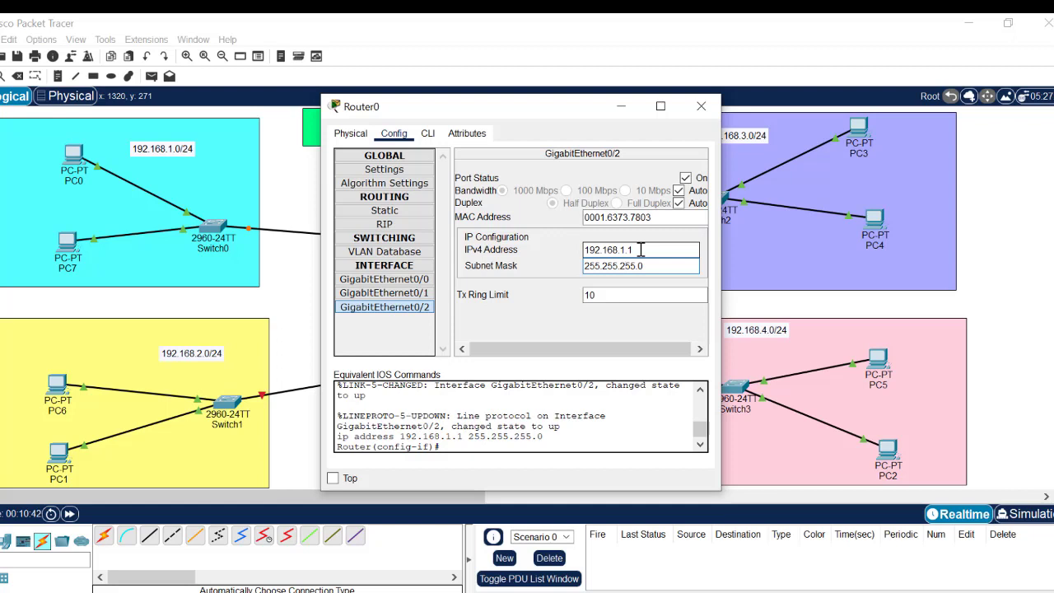
drag(643, 249, 590, 249)
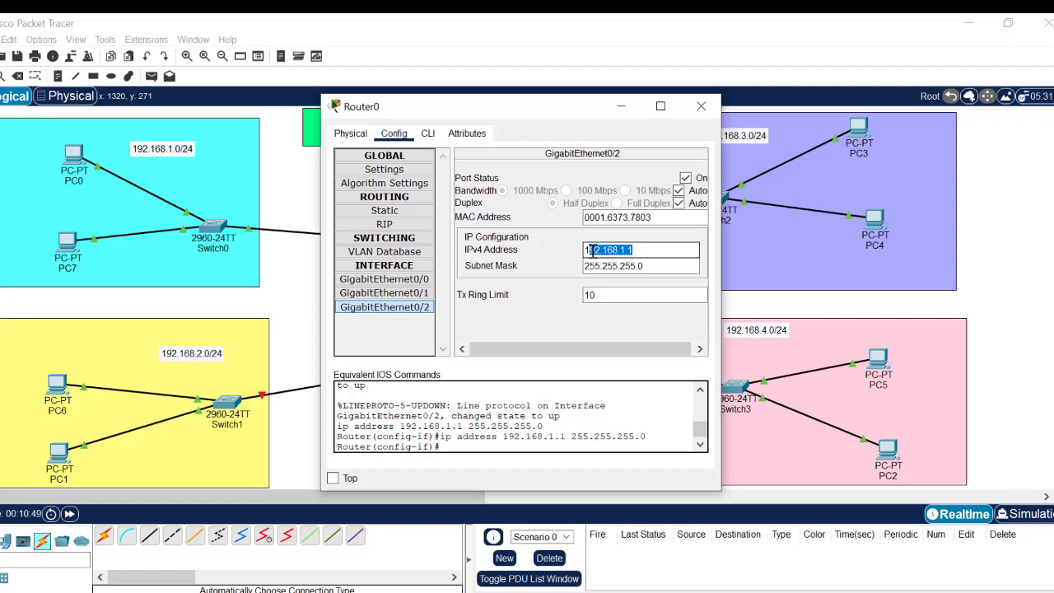
click(647, 249)
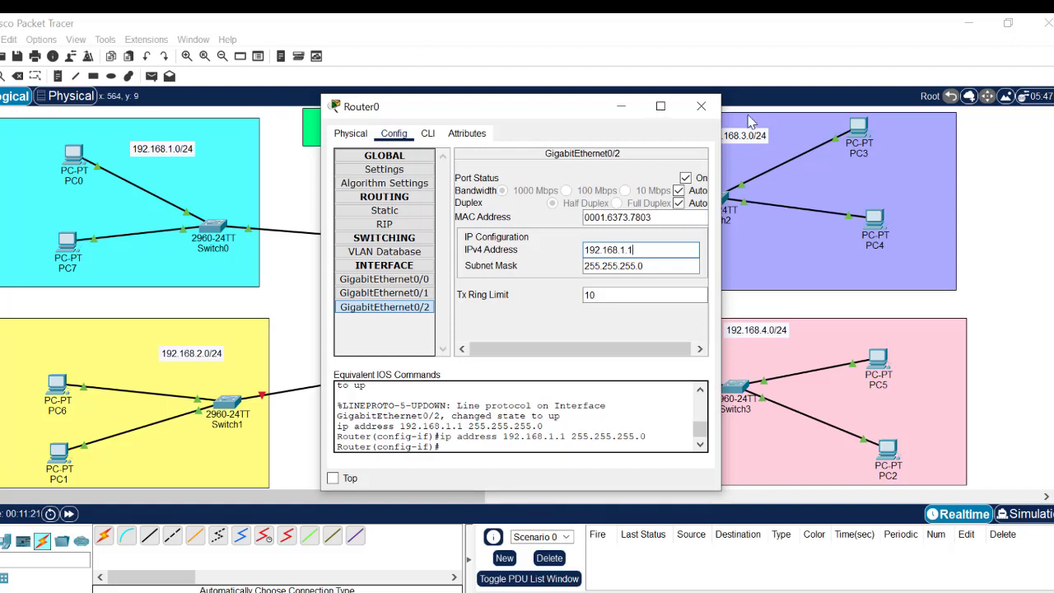
click(704, 109)
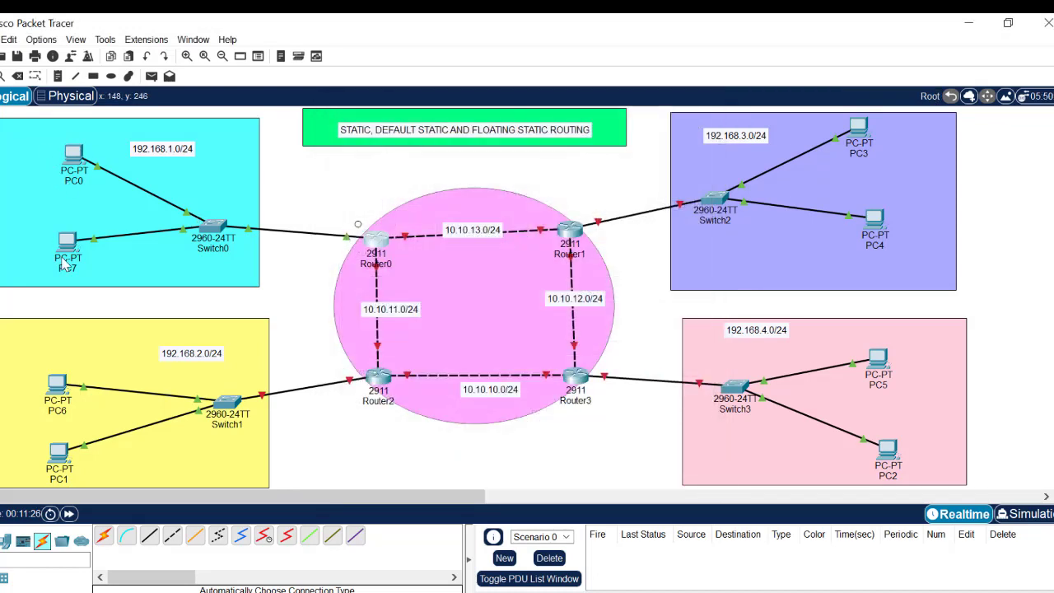
- Give PC0 the static IPv4 address 192.168.1.2 with subnet mask 255.255.255.0
click(73, 155)
click(437, 133)
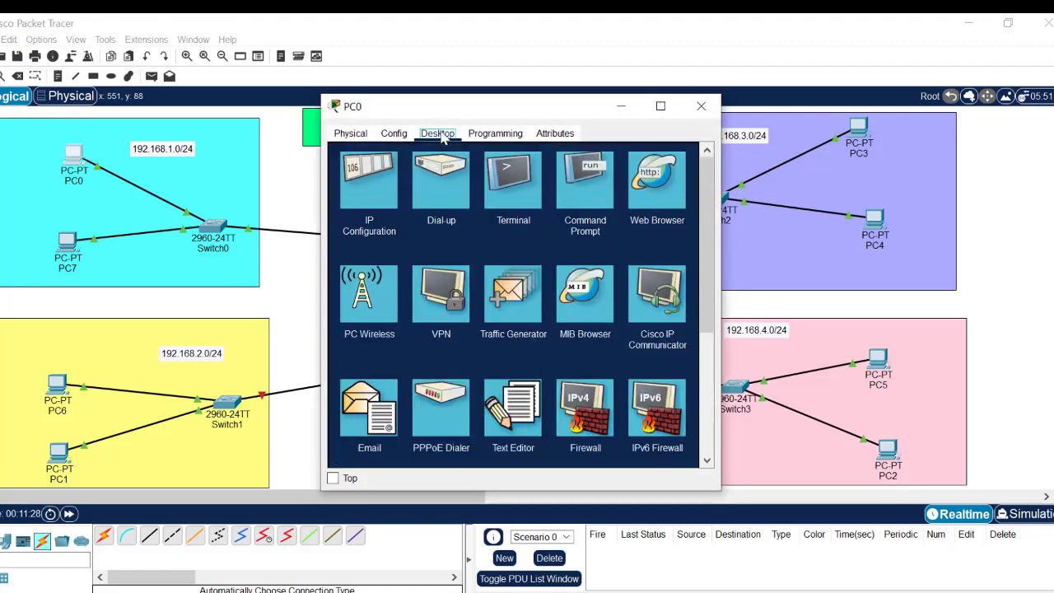
click(377, 189)
click(488, 222)
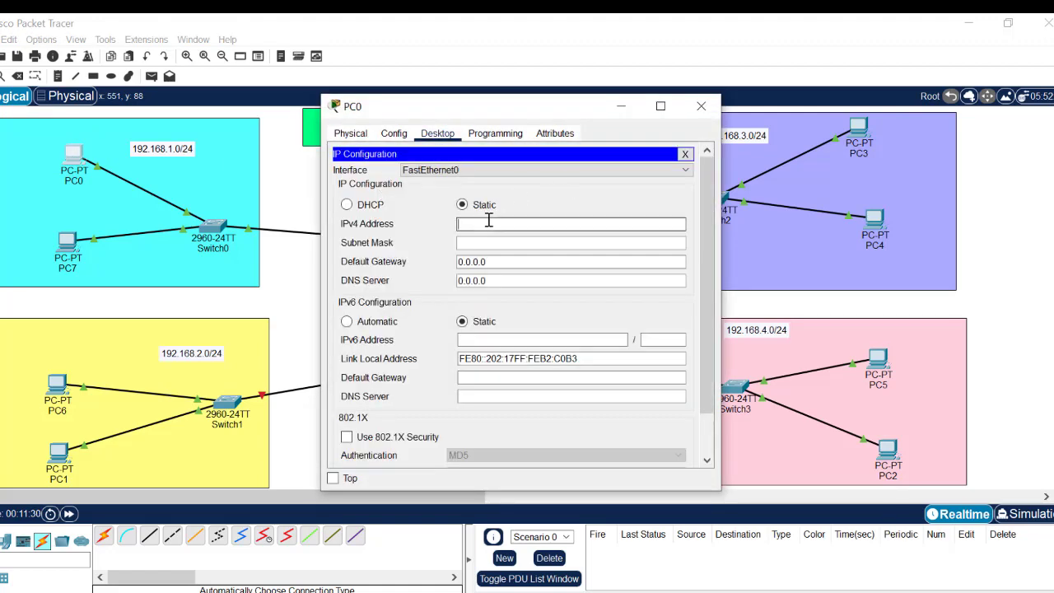
text(192.168.1.2)
click(484, 243)
- Set PC0's default gateway to Router0's LAN address, 192.168.1.1, and close its configuration window
drag(499, 261, 433, 261)
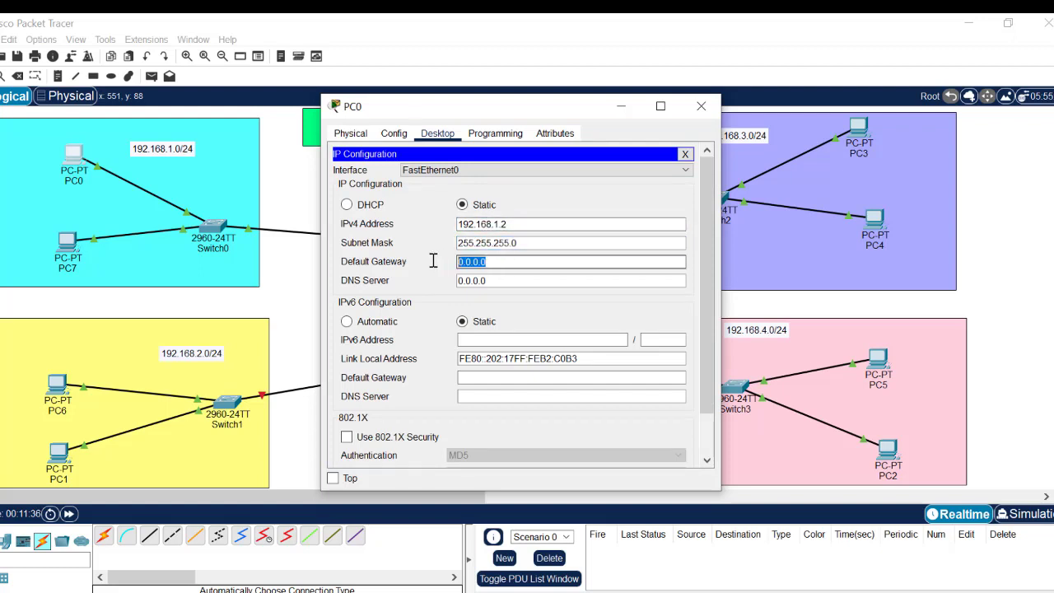
click(533, 46)
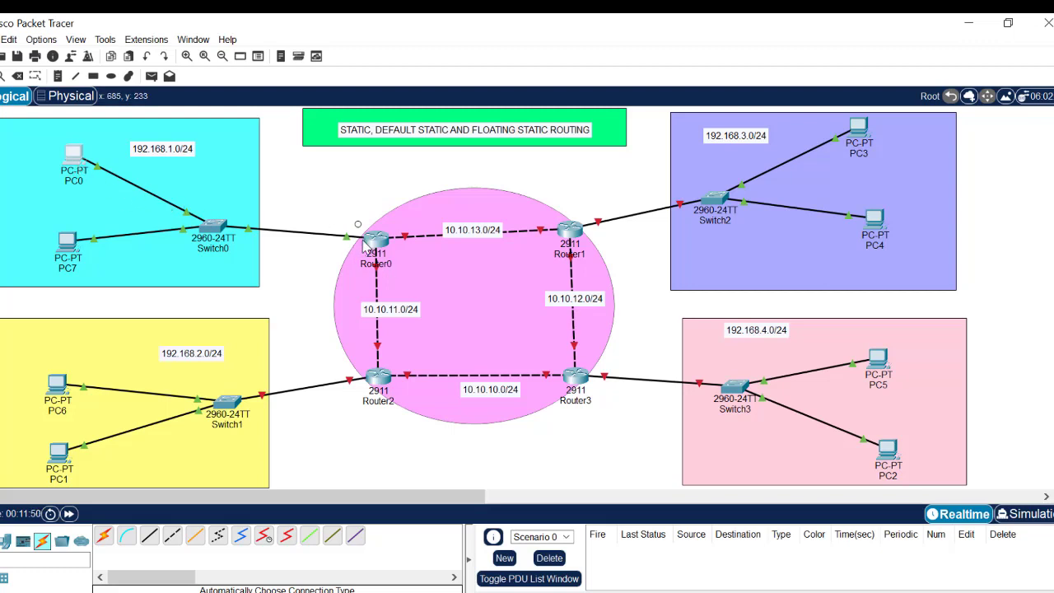
click(76, 159)
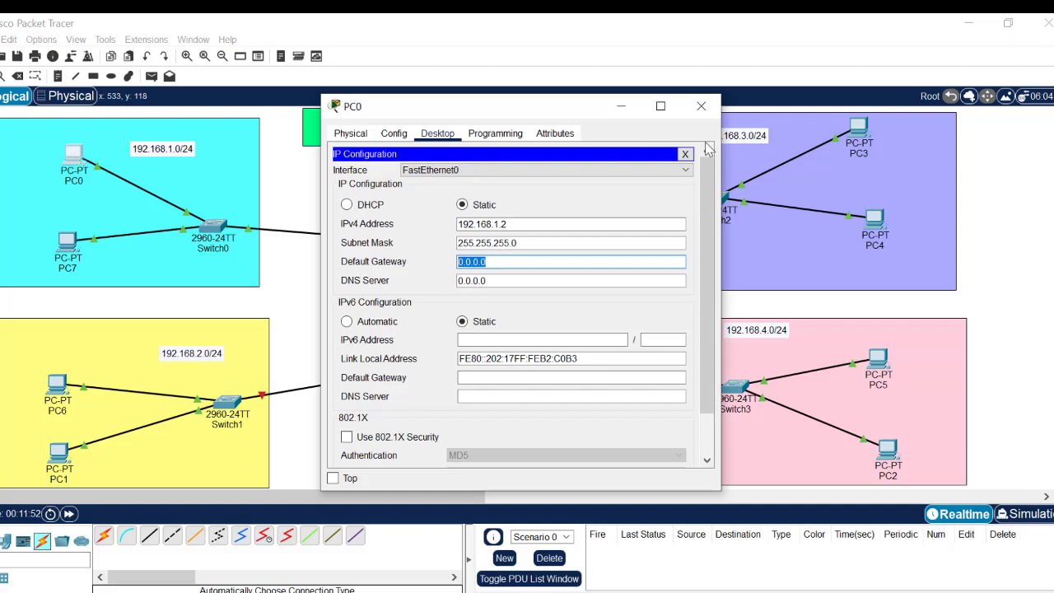
click(625, 107)
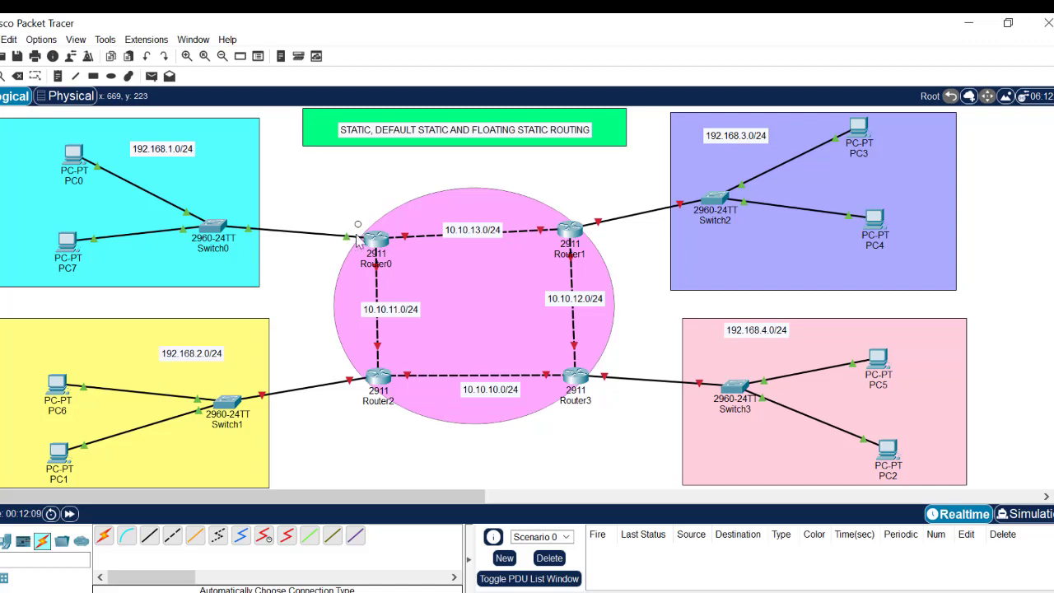
click(74, 159)
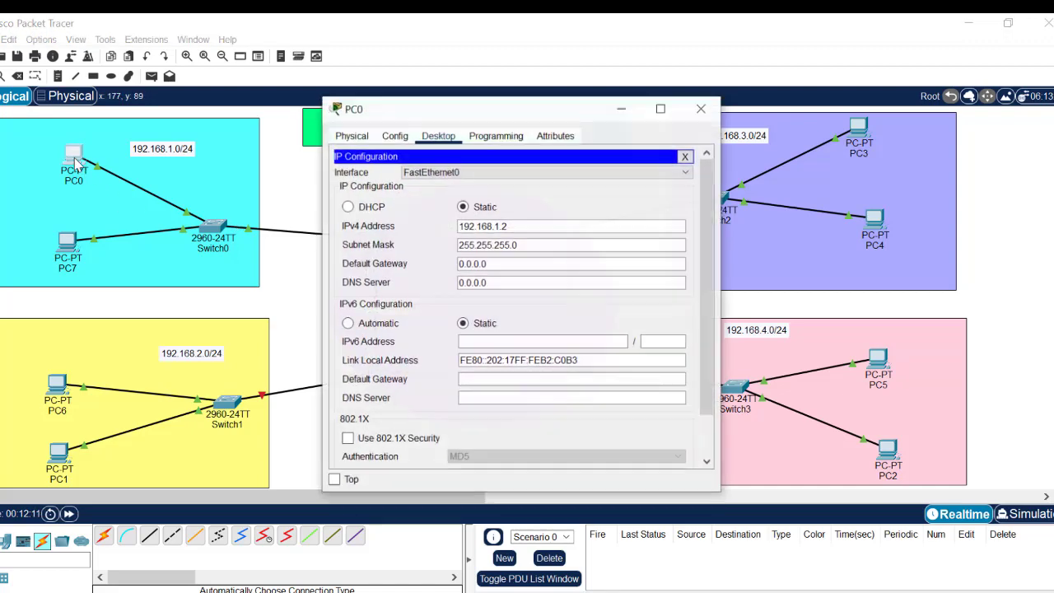
drag(487, 261, 415, 261)
text(192.168.1.1)
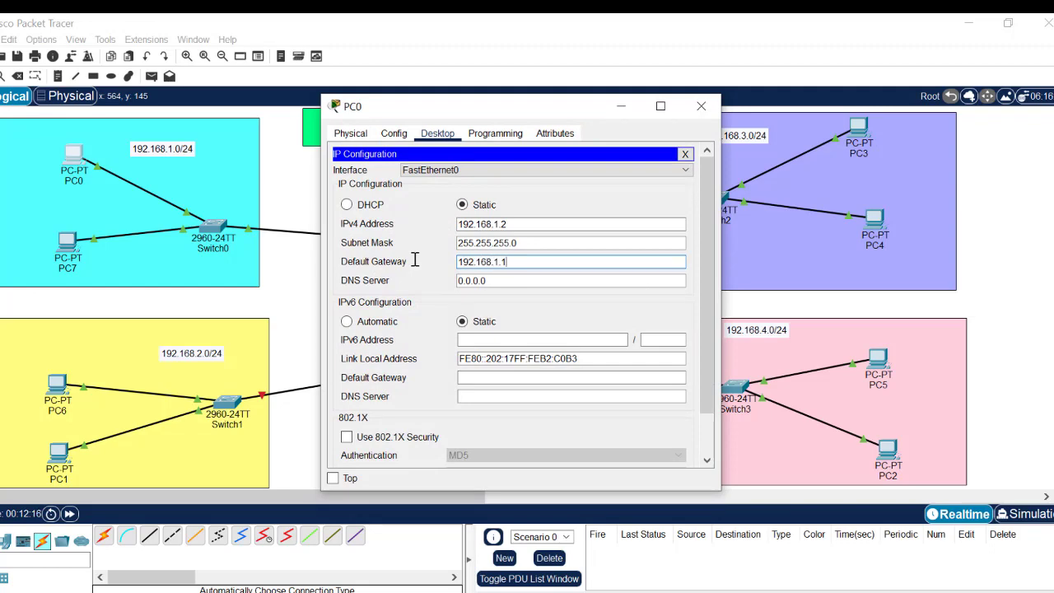
click(701, 106)
- Configure PC7 with static IPv4 address 192.168.1.3, subnet mask 255.255.255.0 and default gateway 192.168.1.1
click(66, 241)
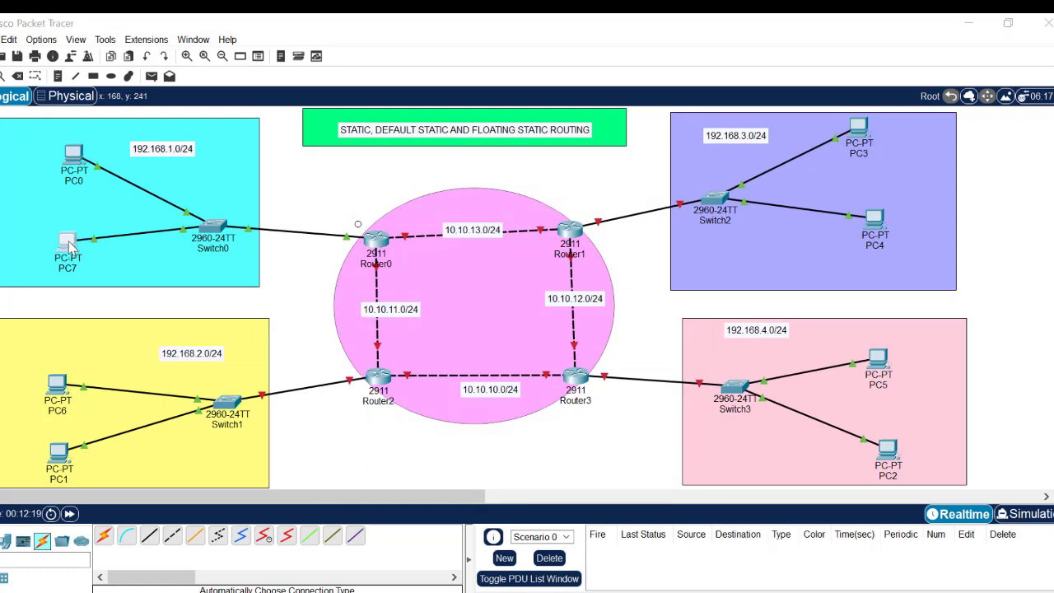
click(444, 135)
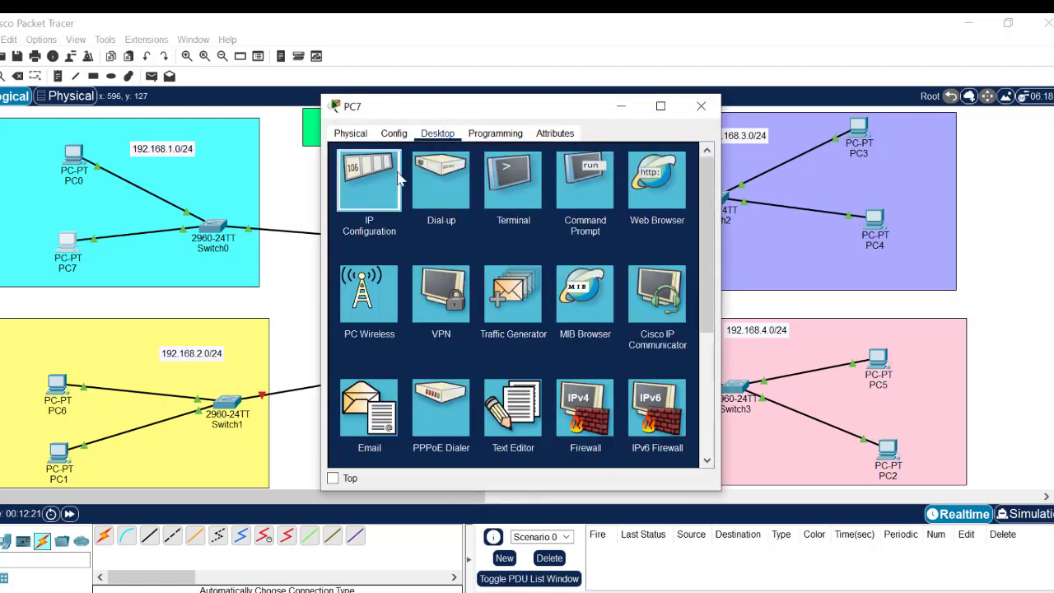
click(365, 185)
click(483, 223)
text(192)
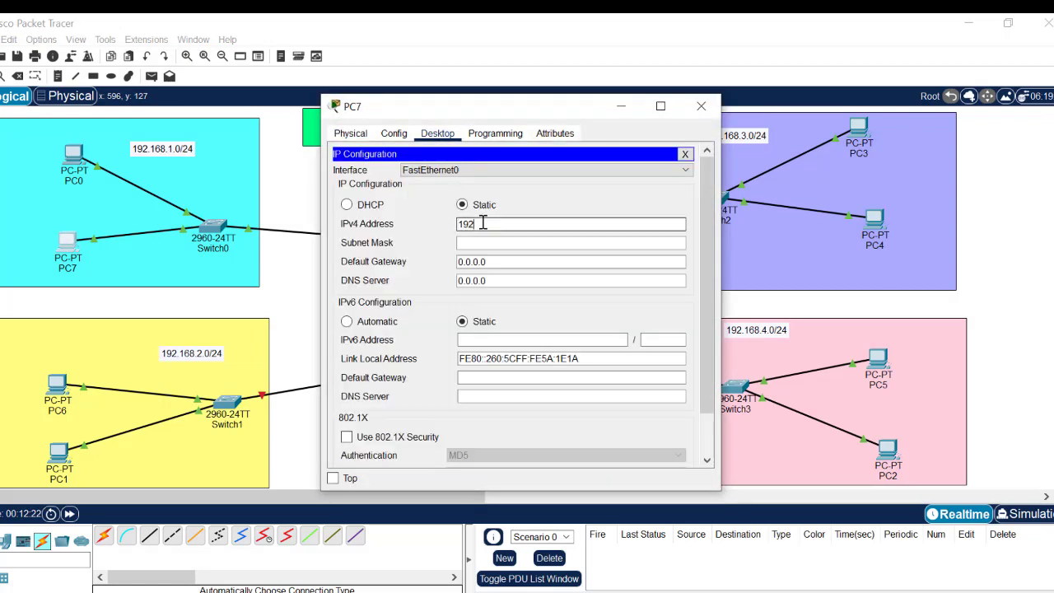
text(.168.1.3)
click(483, 243)
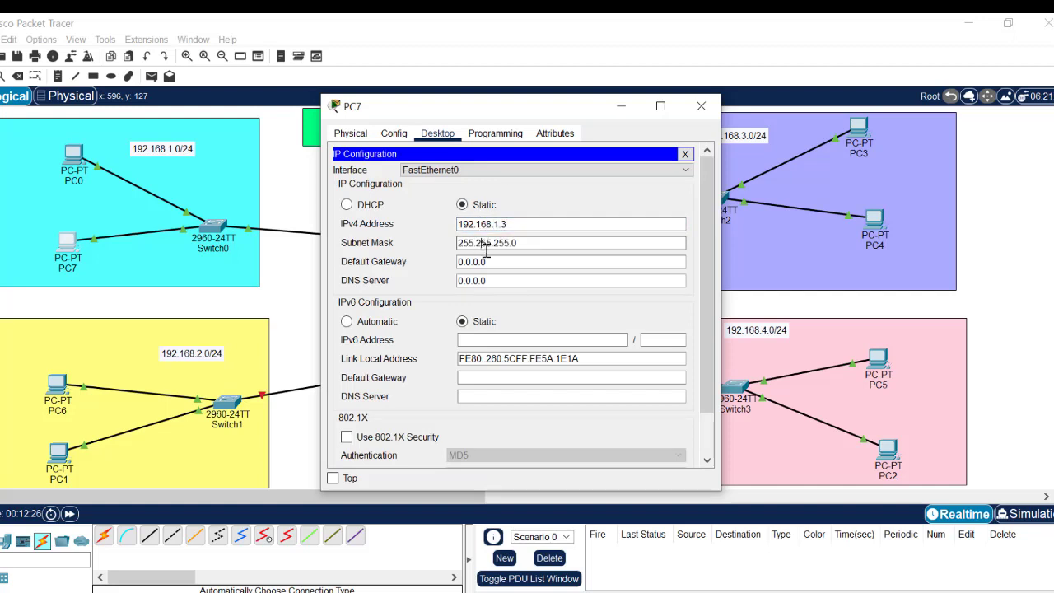
drag(497, 264, 406, 255)
text(192)
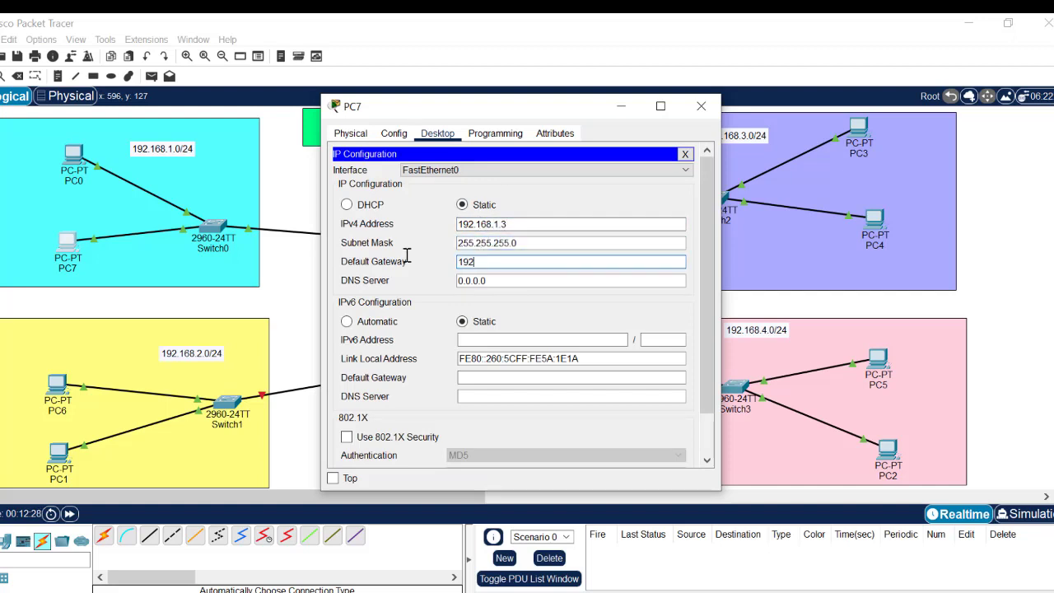
text(.168.1.1)
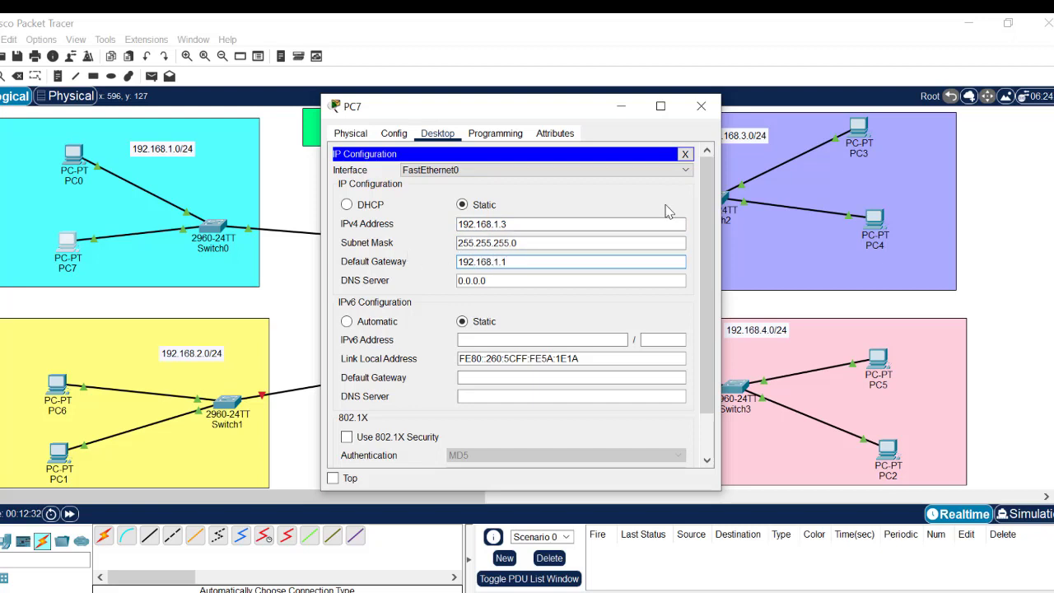
click(684, 155)
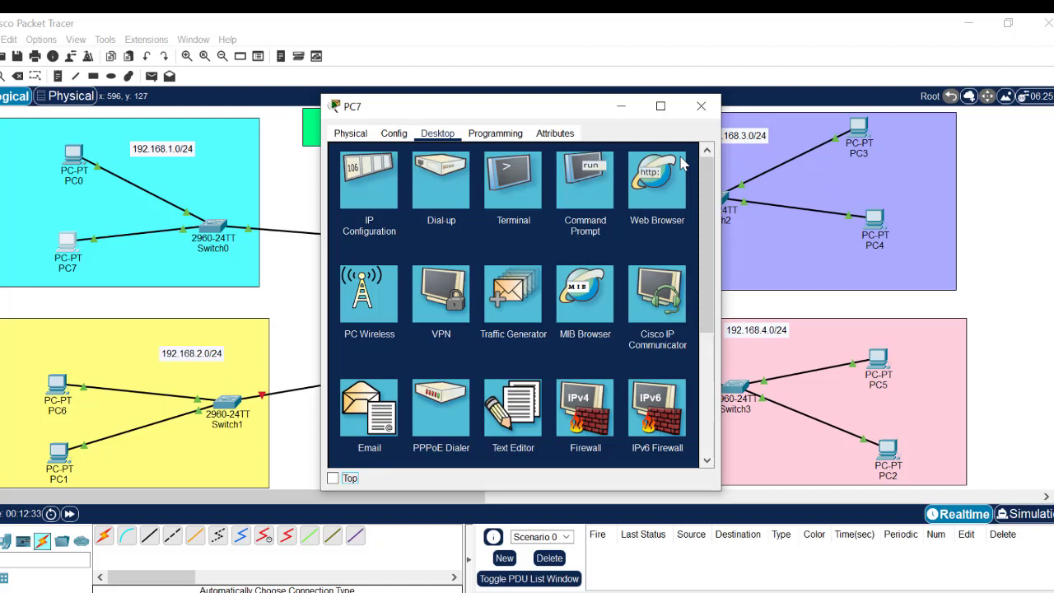
- Ping 192.168.1.1 and 192.168.1.2 from PC7's command prompt to test connectivity within the 192.168.1.0/24 network
click(588, 193)
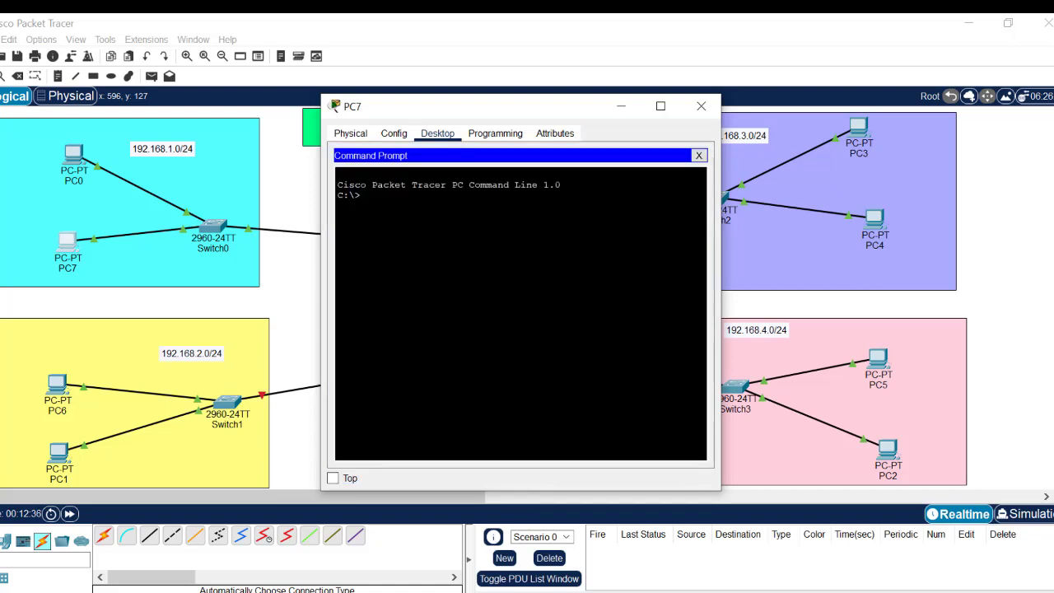
text(PING 192.168.1.1)
key(Return)
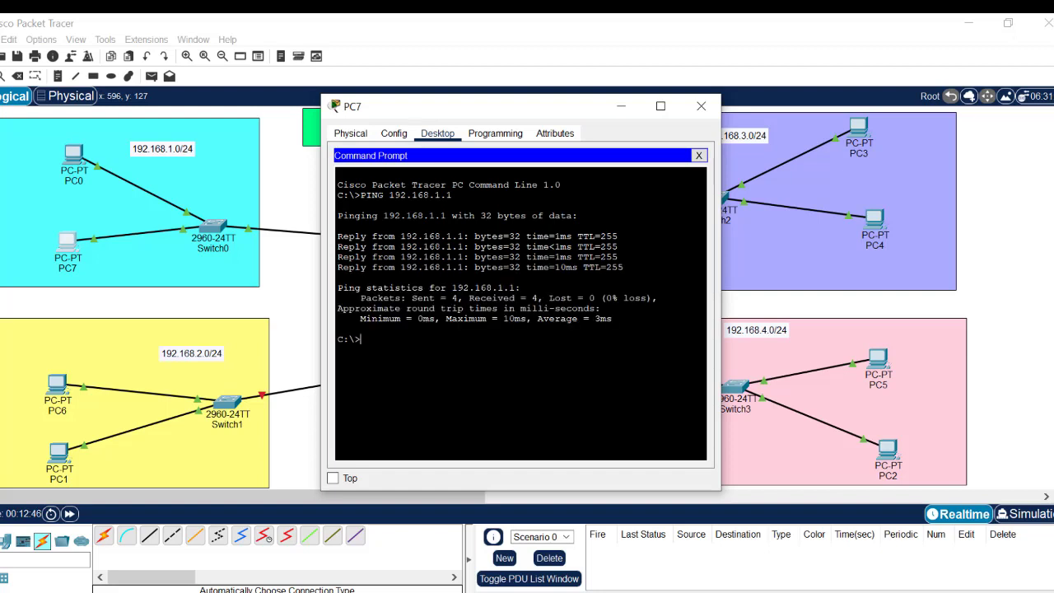
key(Return)
key(Up)
text(2)
key(Return)
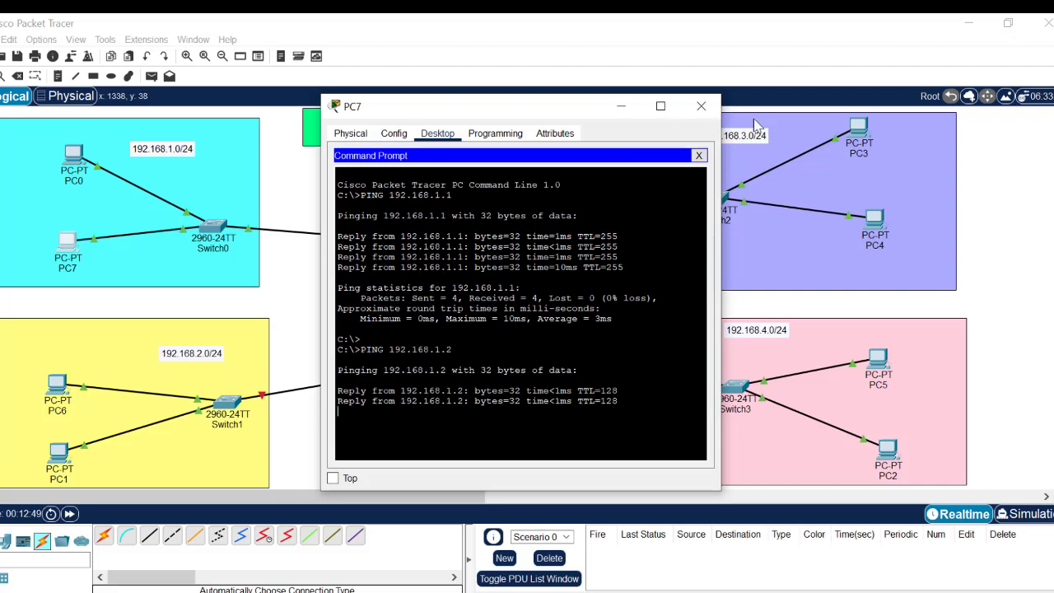
click(701, 106)
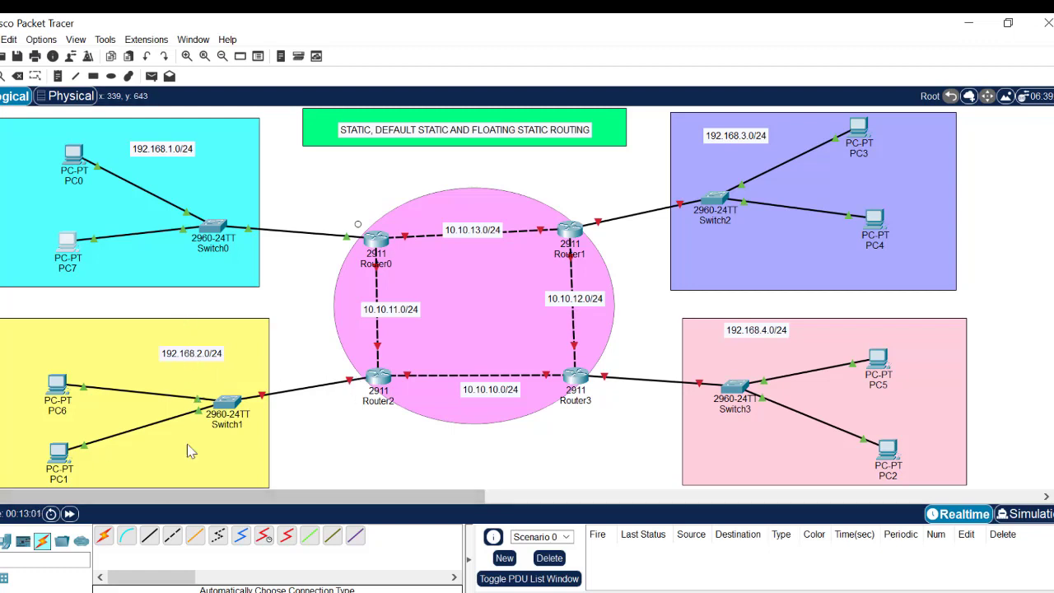
- Open Router2's GigabitEthernet0/2 configuration, switch to its command line and exit to global configuration mode
click(376, 380)
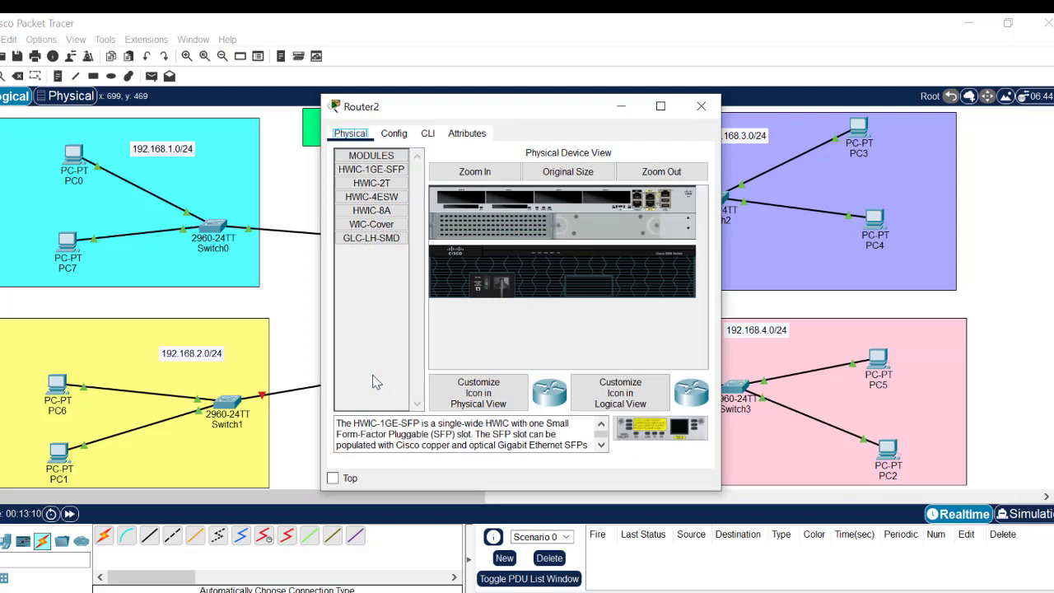
click(407, 137)
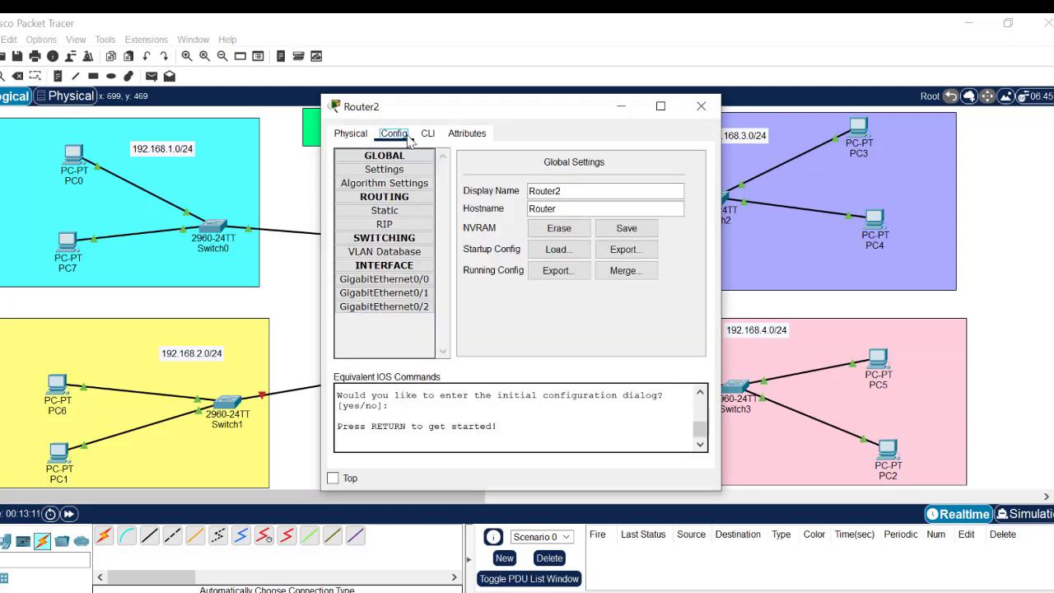
click(424, 308)
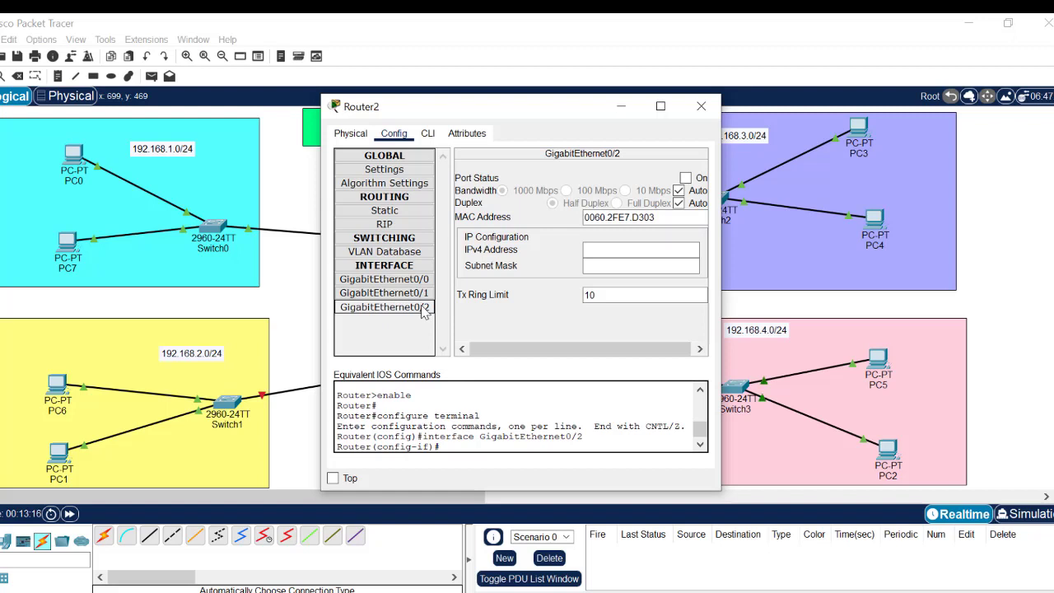
click(430, 137)
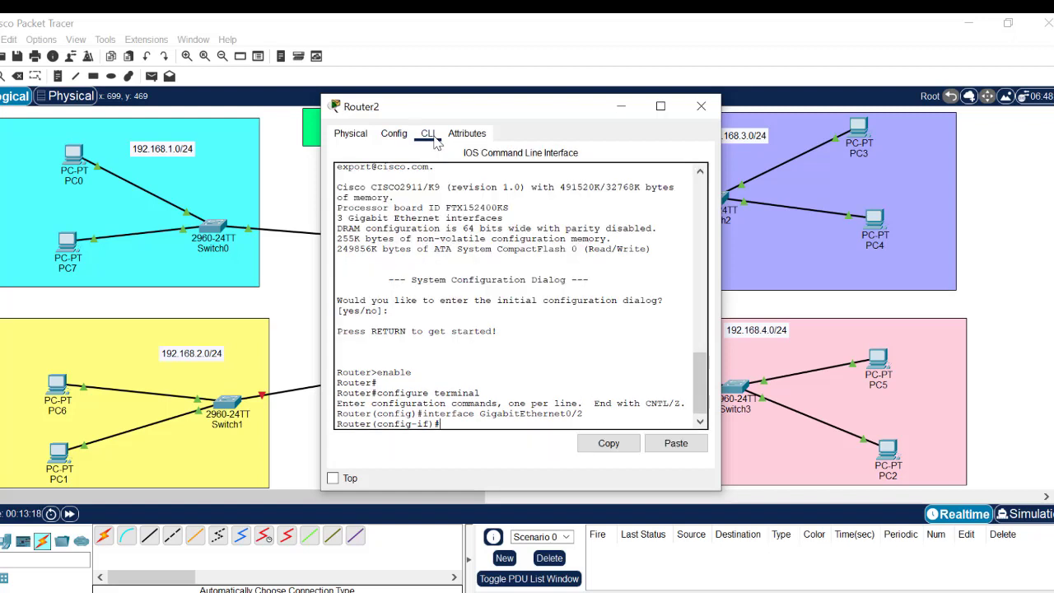
key(Return)
key(Return)
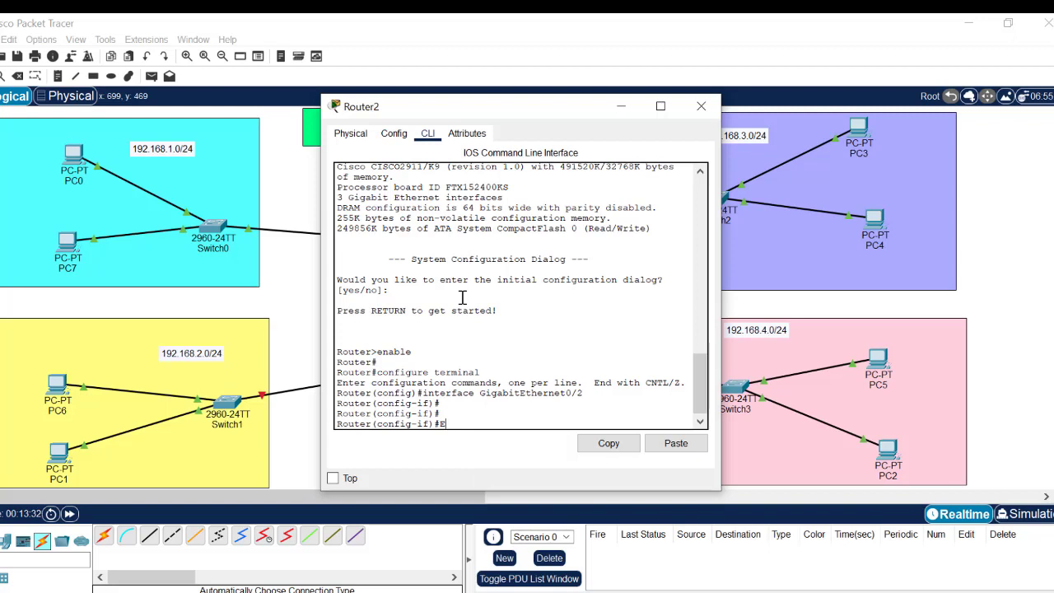
text(x)
key(Return)
key(Return)
key(Return)
key(Return)
key(Return)
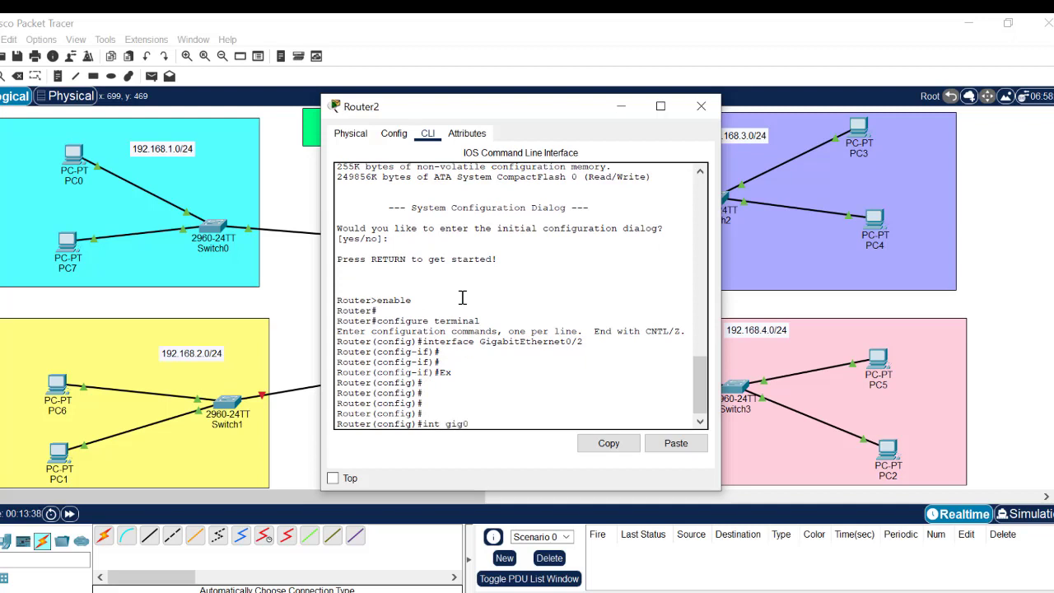
- Assign IP address 192.168.2.1 with mask 255.255.255.0 to Router2's GigabitEthernet0/2 interface and enable the interface
text(int gig0/2)
key(Return)
key(Return)
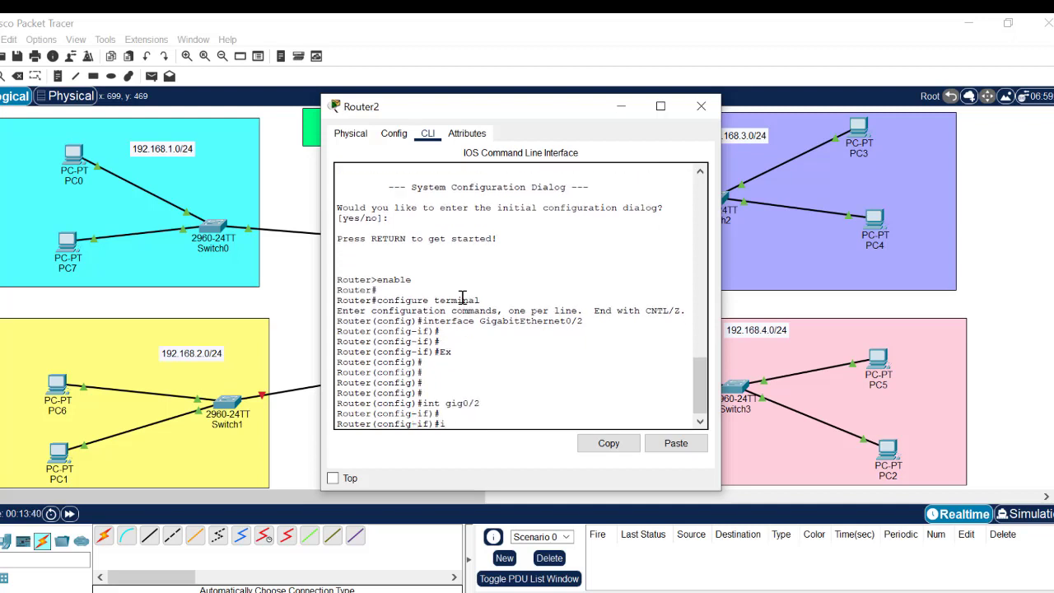
text(ip add 192.168.2.1 255.255.255.0)
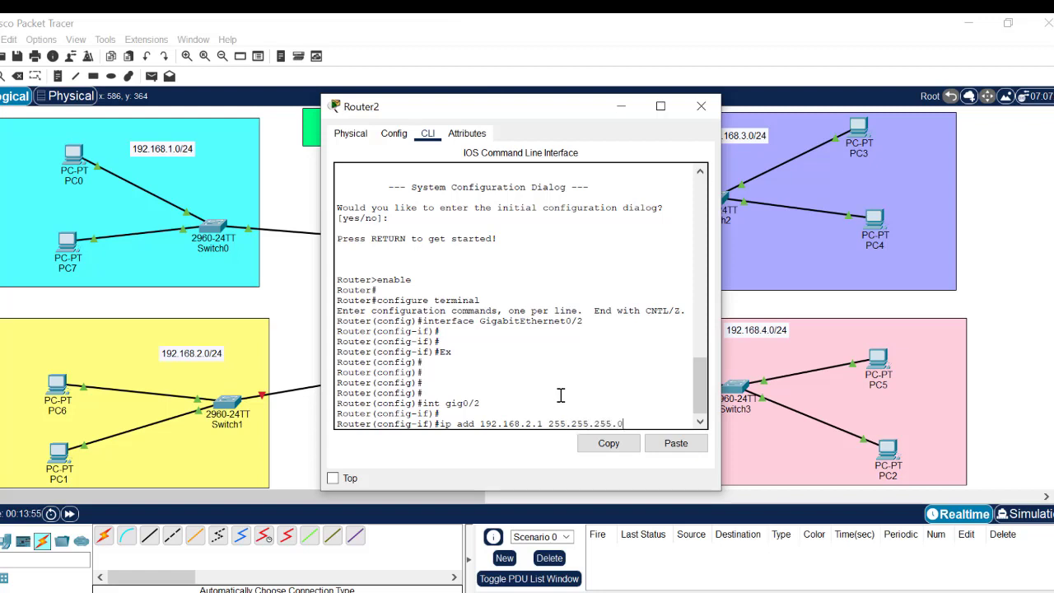
key(Return)
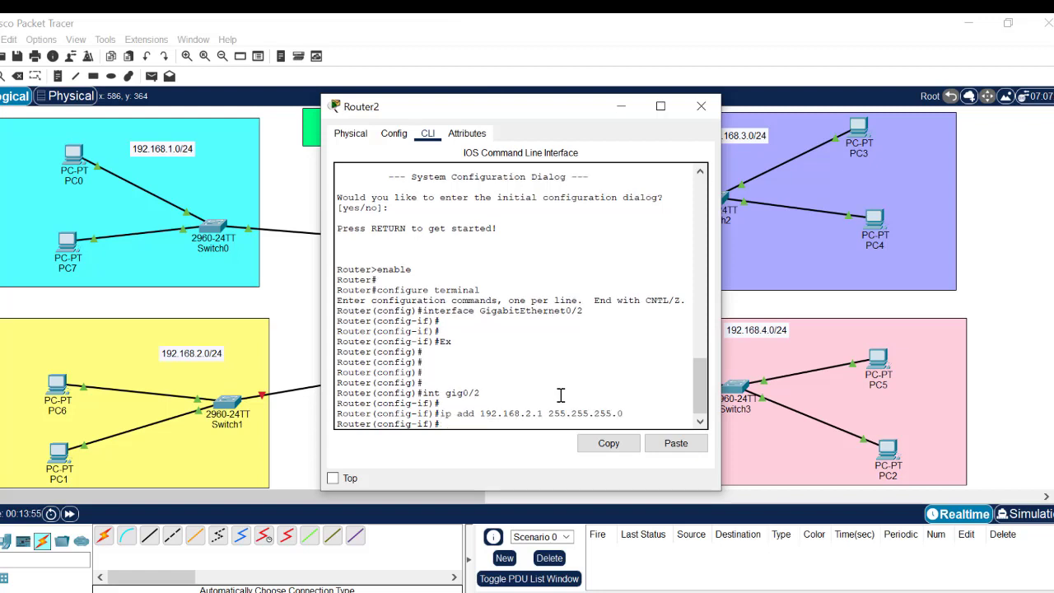
text(no shut)
key(Return)
key(Return)
key(Return)
key(Return)
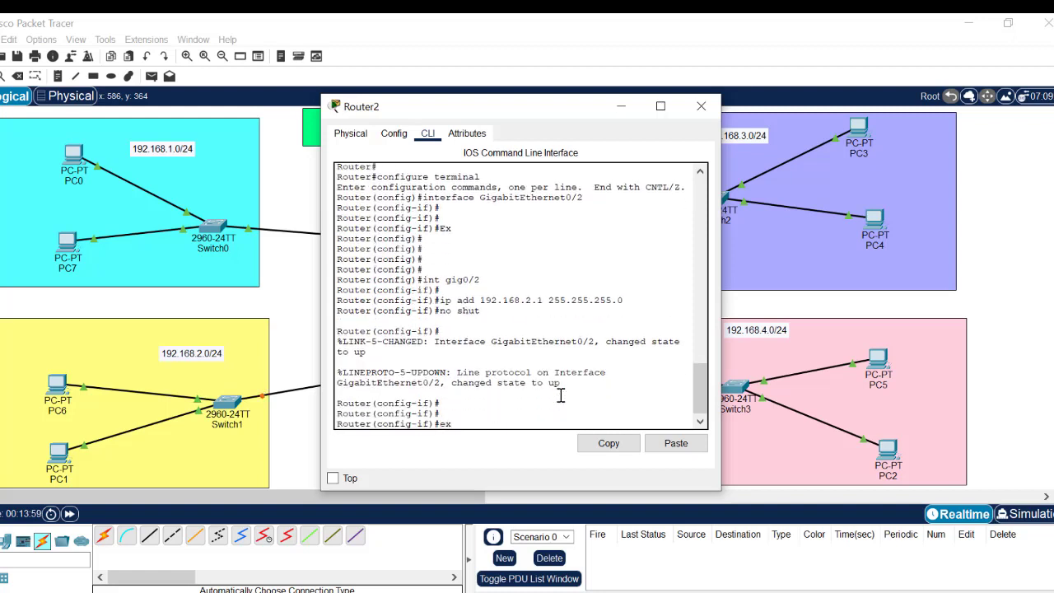
- Exit Router2's interface configuration, save the running configuration with do wr and close the router window
text(exit)
key(Return)
key(Return)
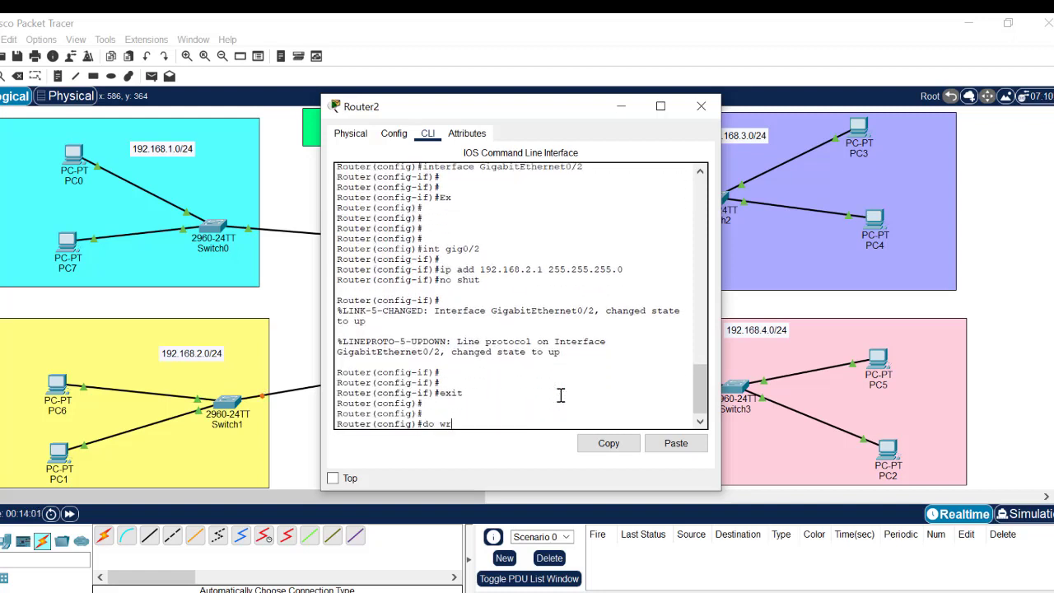
key(Return)
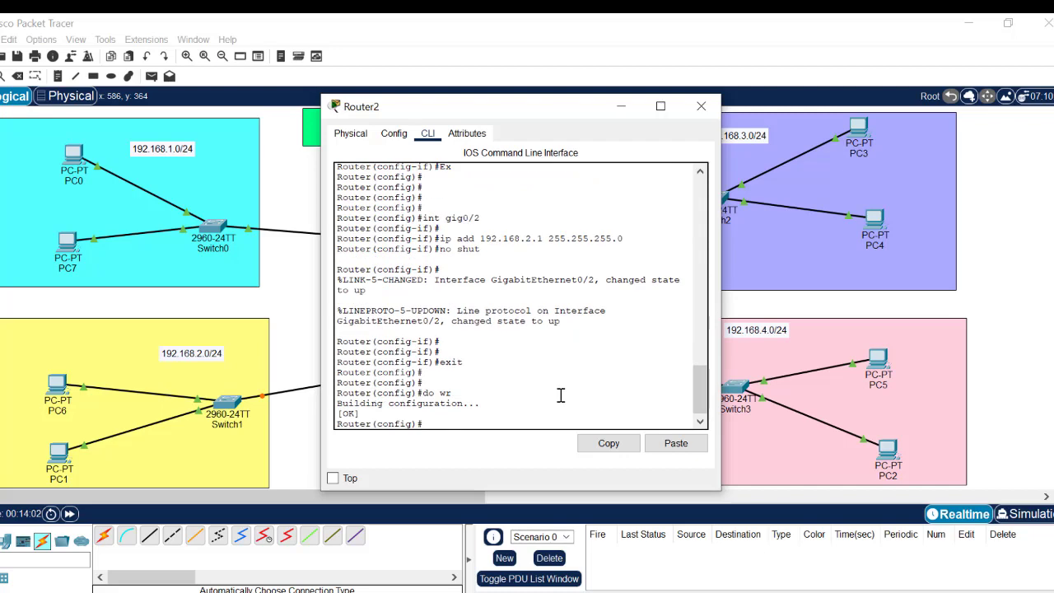
click(701, 107)
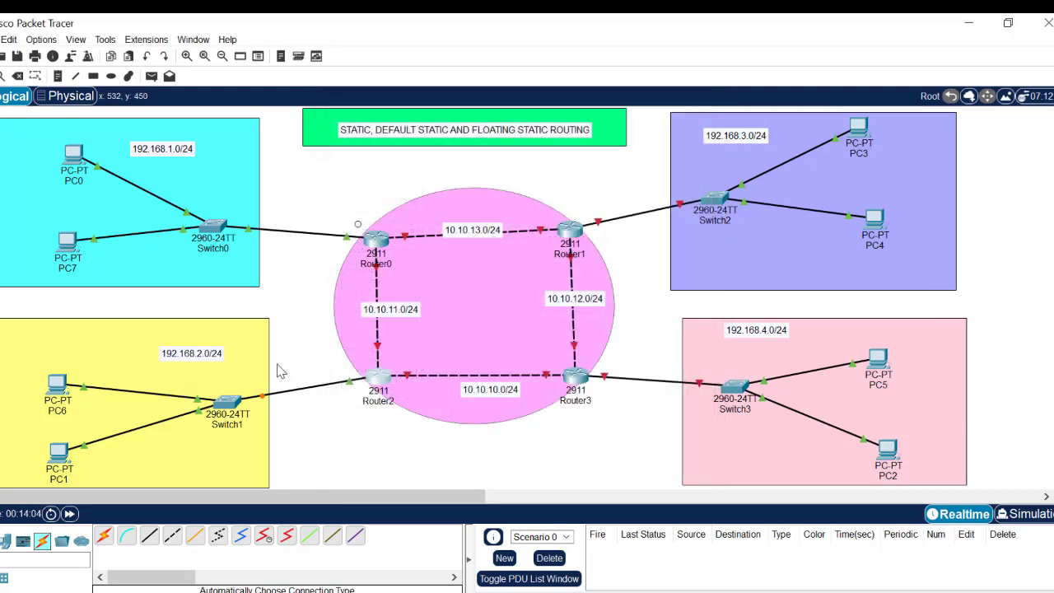
- Give PC6 the static IPv4 address 192.168.2.2 with subnet mask 255.255.255.0
click(59, 389)
click(393, 134)
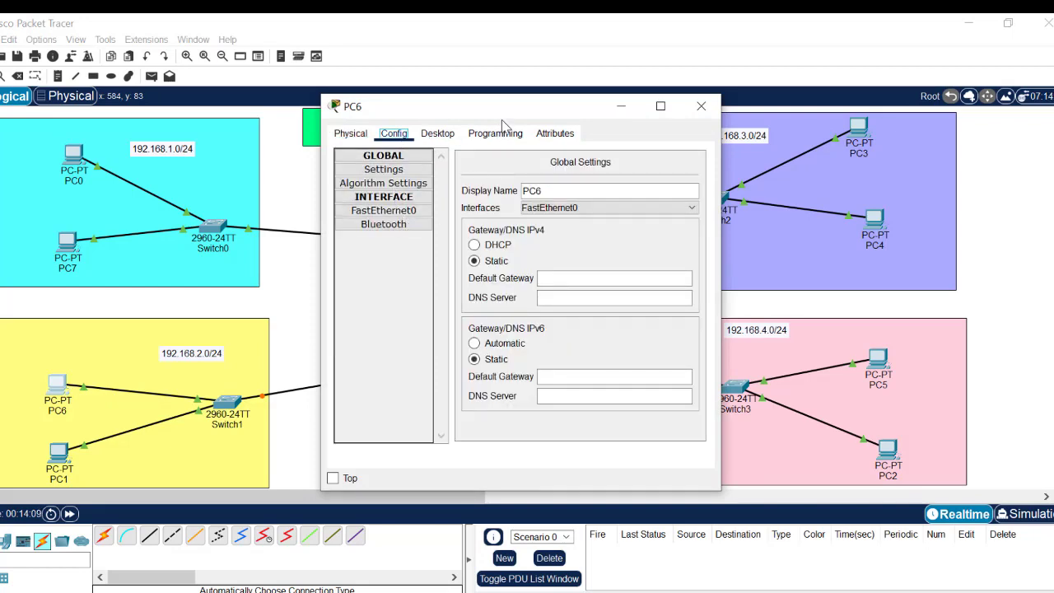
click(437, 133)
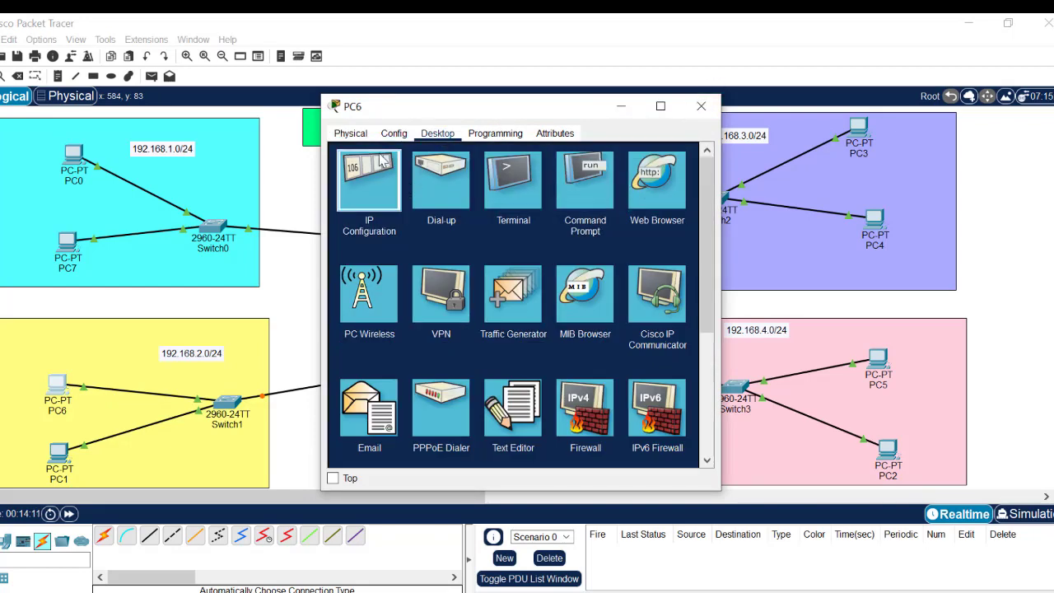
click(382, 161)
click(469, 224)
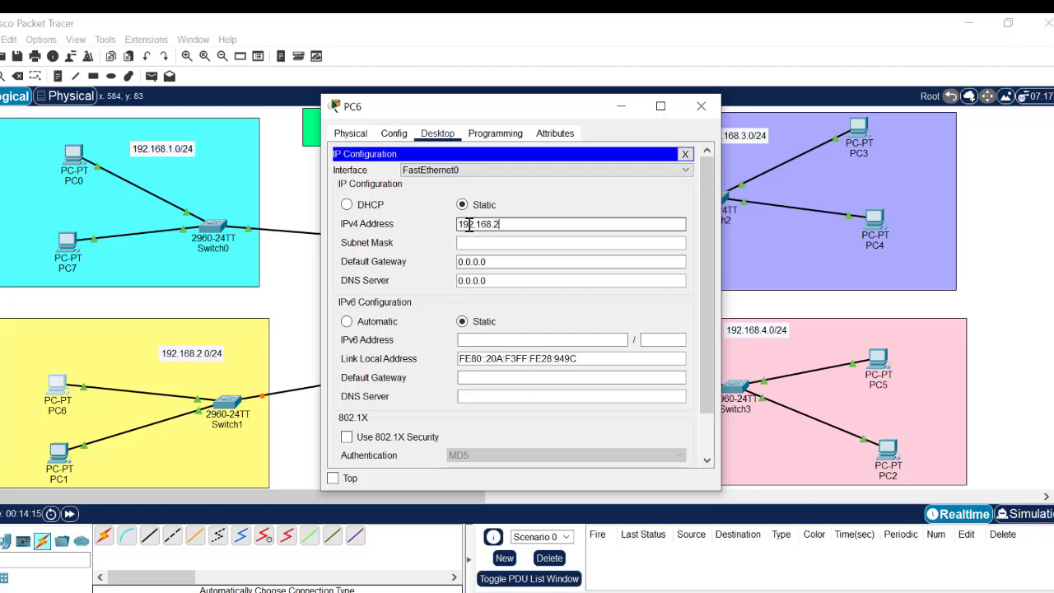
click(481, 241)
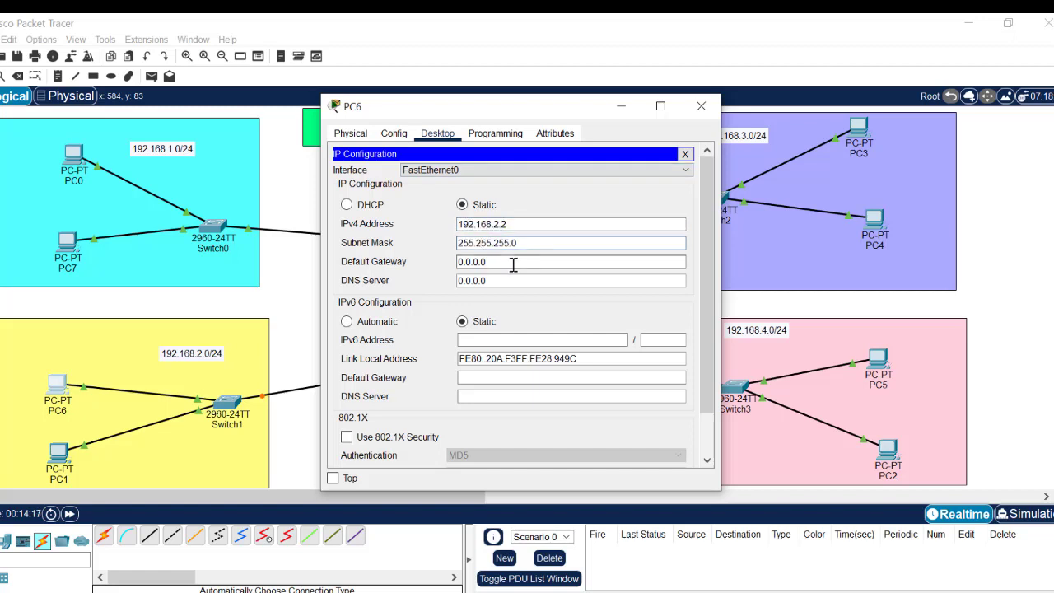
- Set PC6's default gateway to 192.168.2.1, copy that address and close PC6's window
drag(501, 264, 413, 259)
text(192.168.2.1)
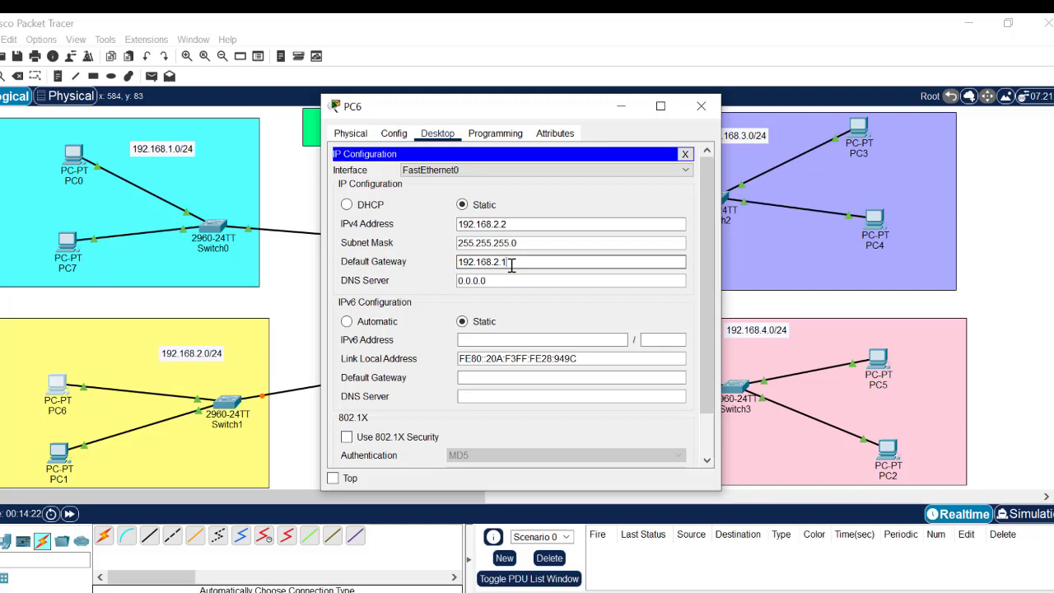
drag(505, 261, 384, 242)
key(ctrl+c)
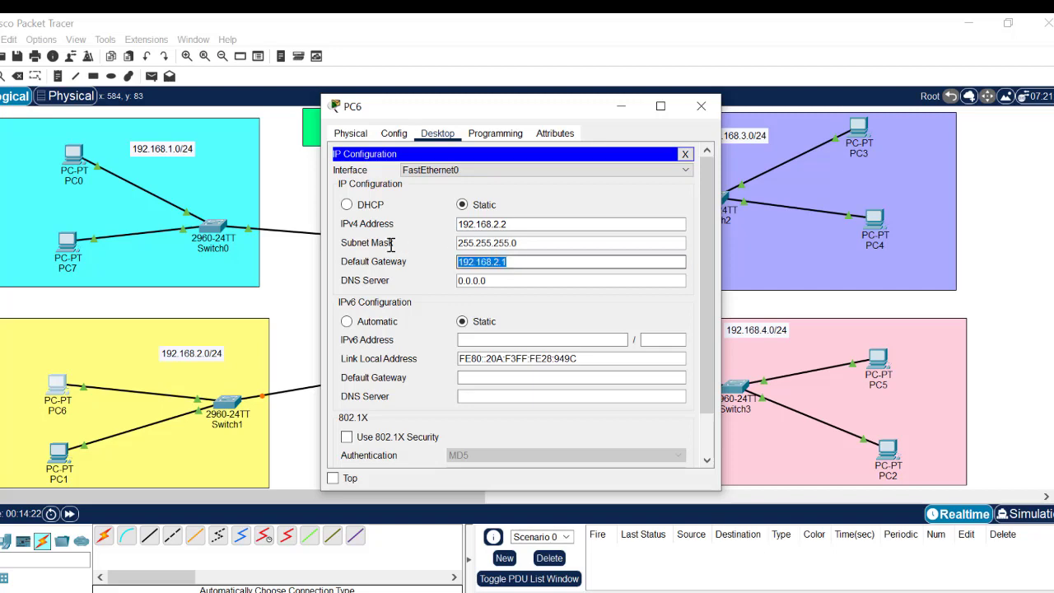
click(700, 105)
- Configure PC1 with static IPv4 address 192.168.2.3, subnet mask 255.255.255.0 and default gateway 192.168.2.1
click(59, 457)
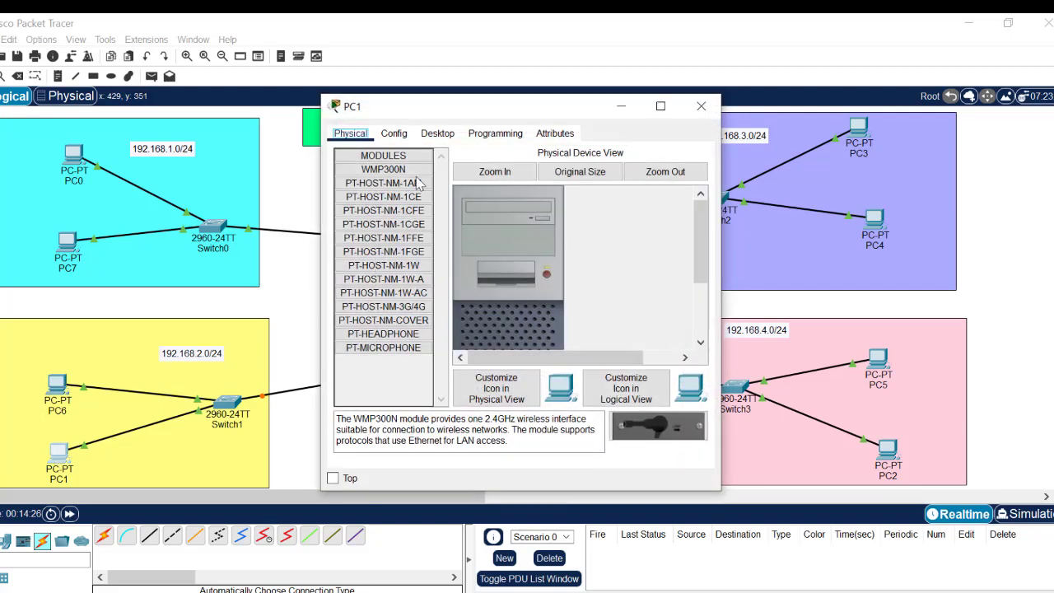
click(437, 133)
click(382, 193)
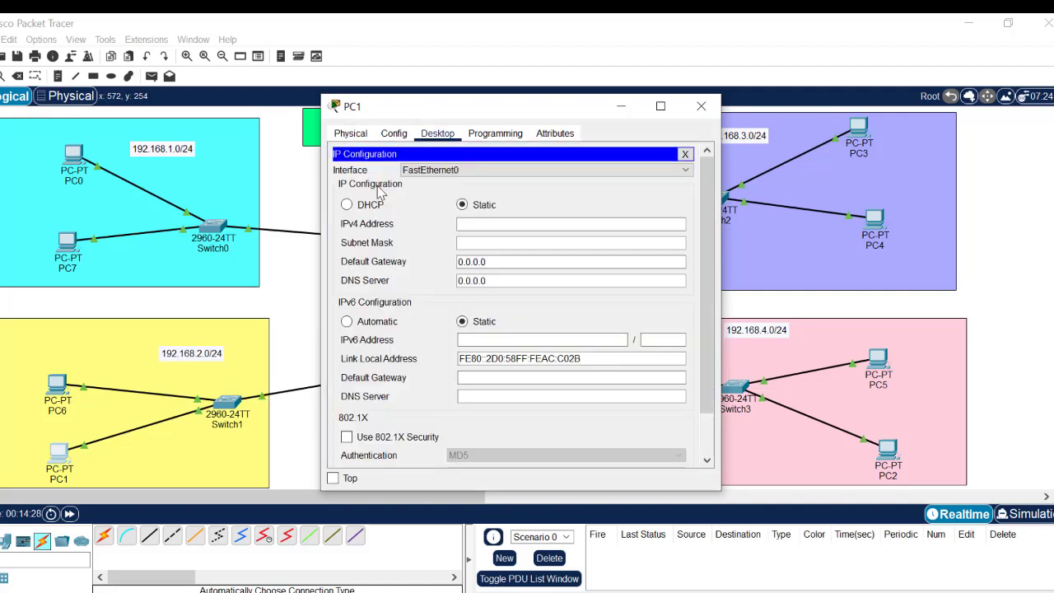
click(477, 224)
text(192.168.2.1)
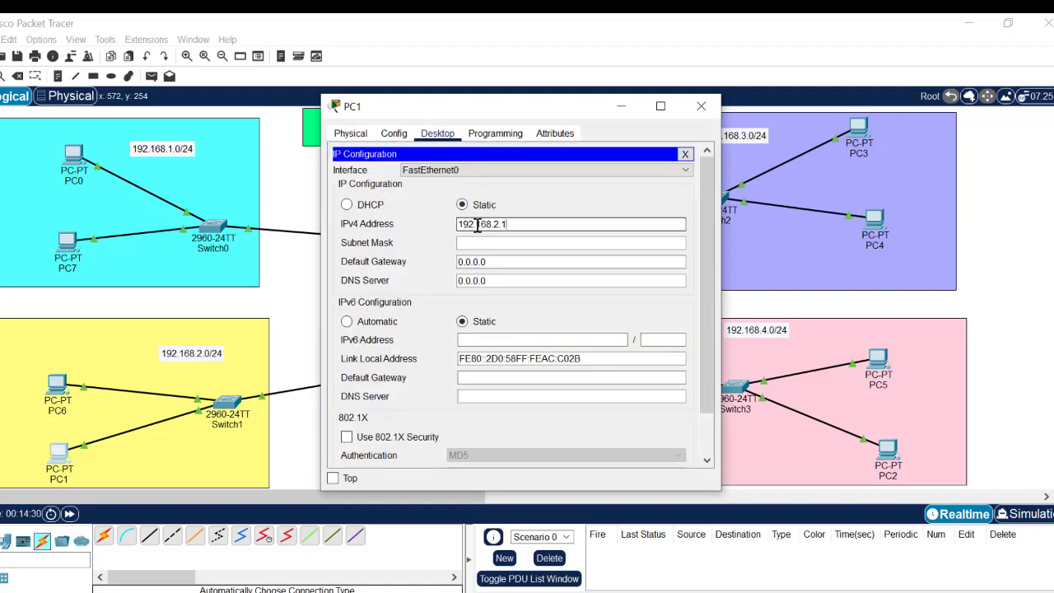
click(482, 242)
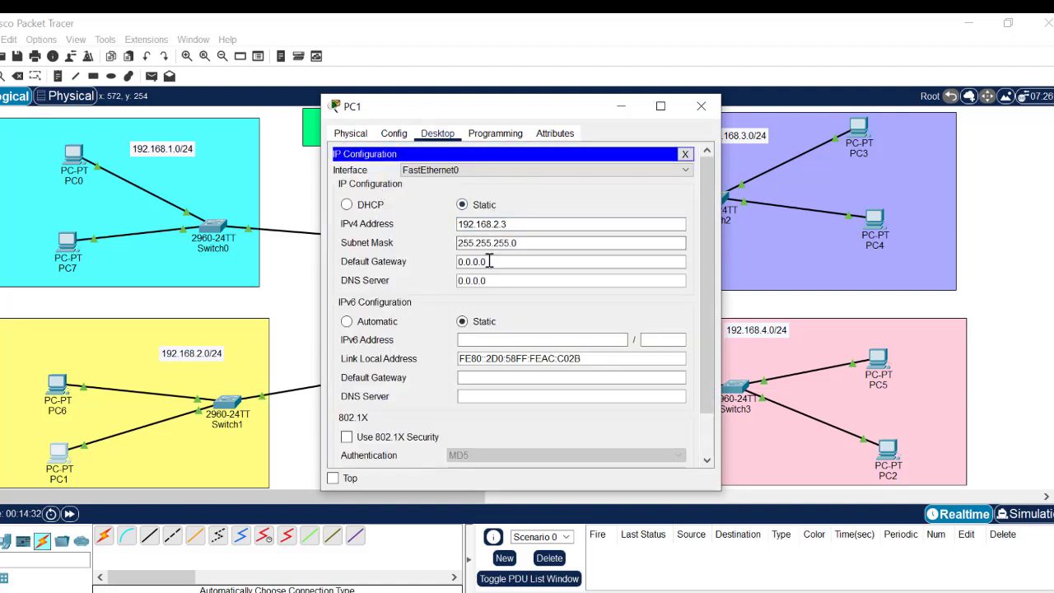
click(489, 262)
drag(490, 264, 413, 259)
text(192.168.2.1)
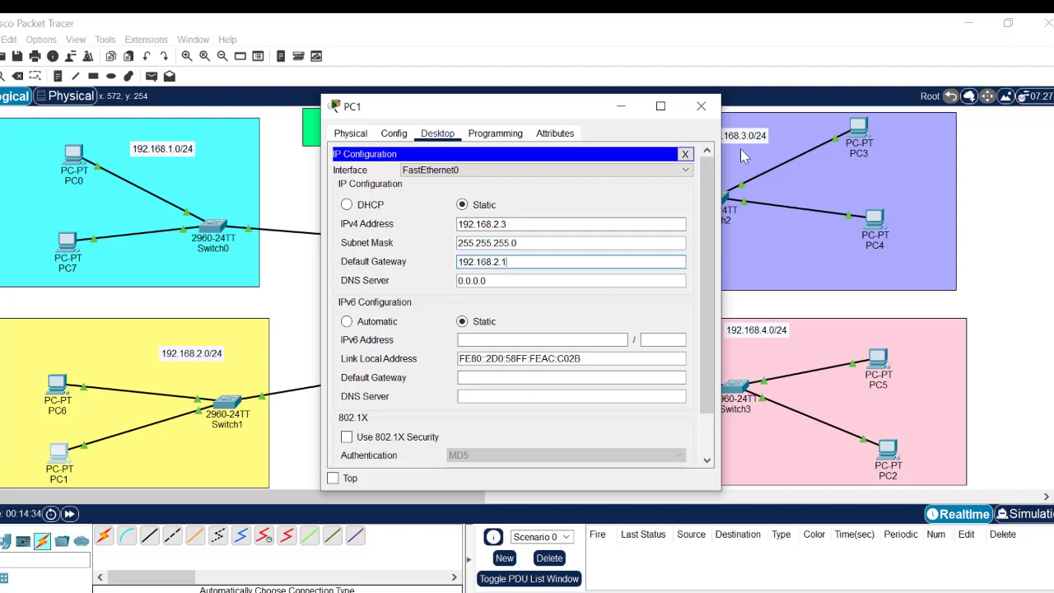
click(684, 155)
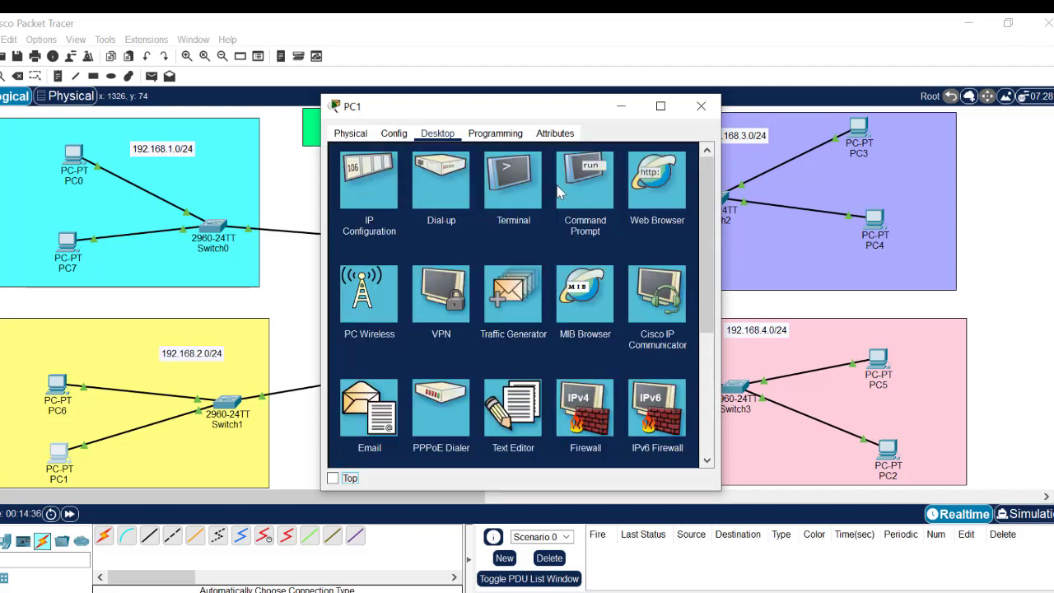
- Ping Router2's LAN address 192.168.2.1 from PC1's command prompt and interrupt the ping
click(589, 197)
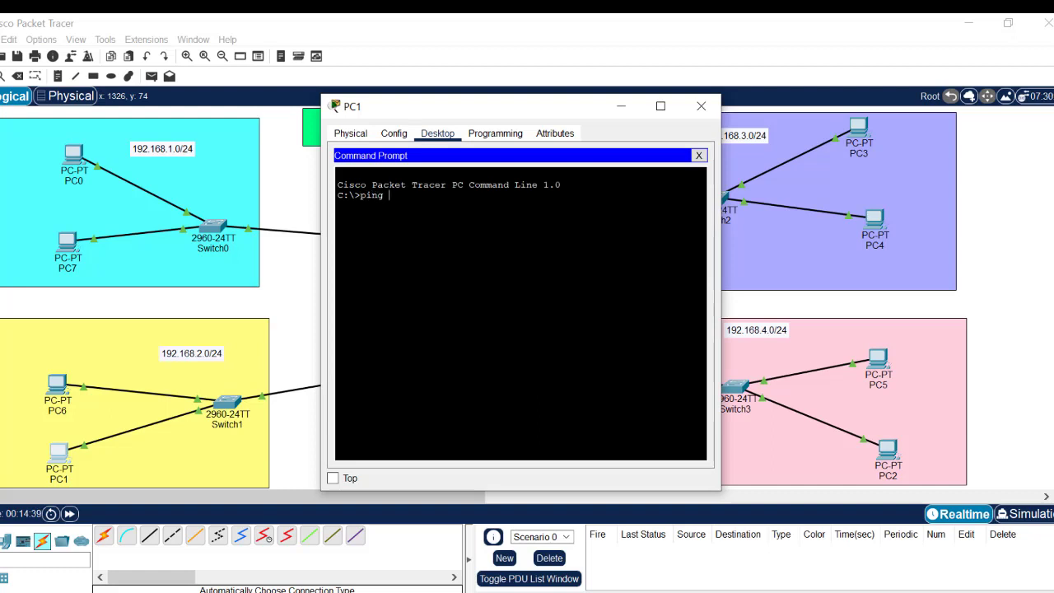
text(ping)
right_click(483, 218)
click(514, 247)
key(Return)
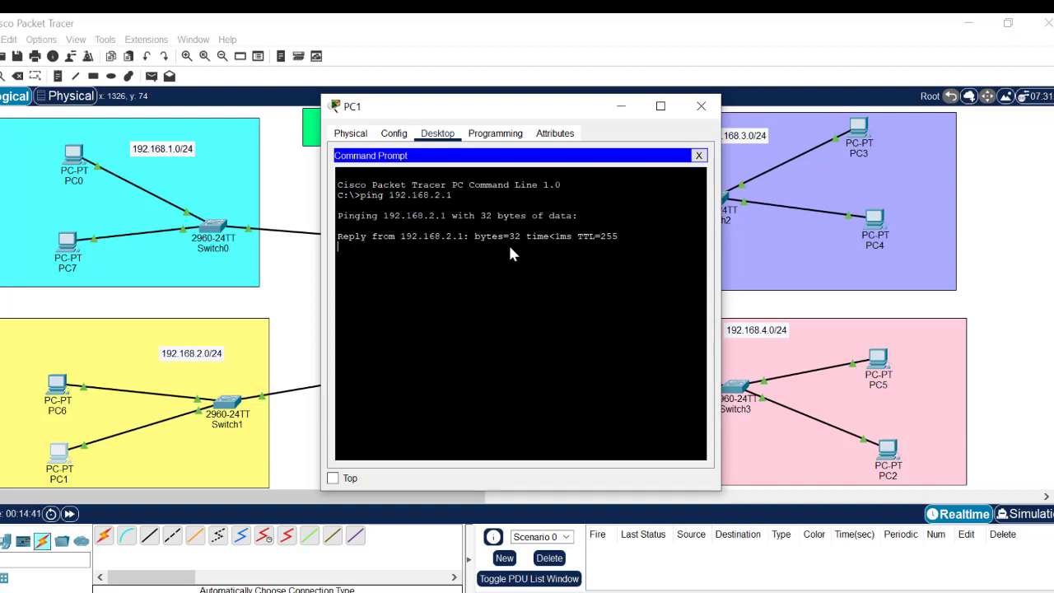
key(ctrl+c)
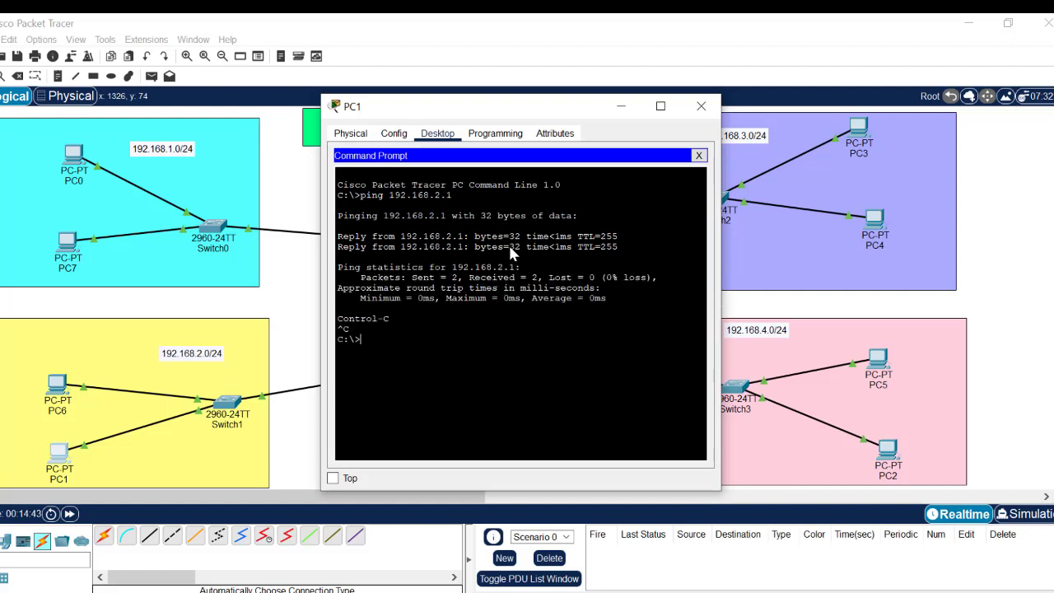
- Ping PC6 at 192.168.2.2 from PC1's command prompt and close PC1's window
key(Up)
key(BackSpace)
text(2.168.2.)
key(Return)
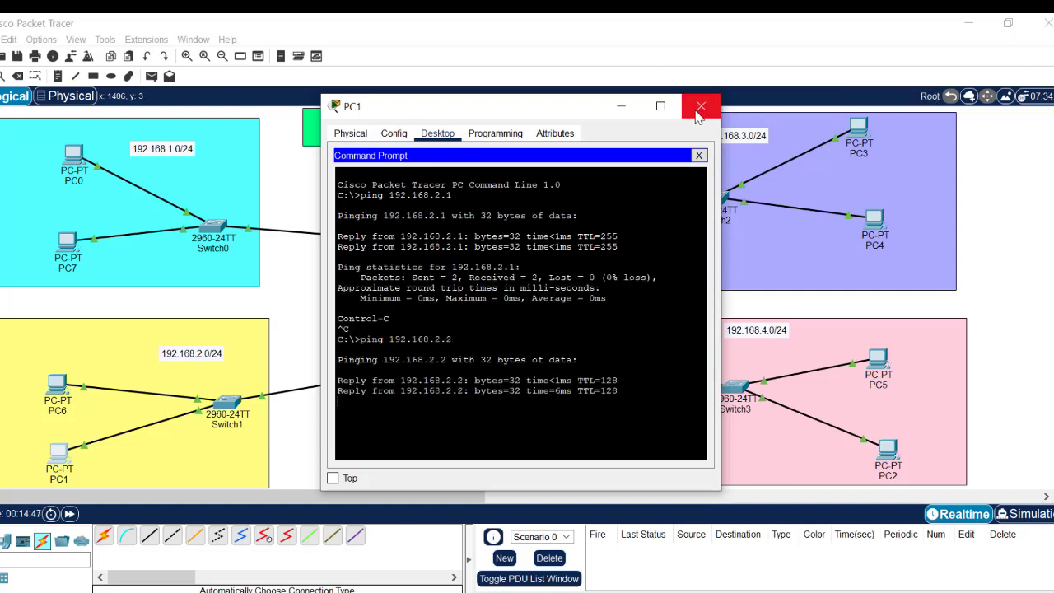
click(701, 113)
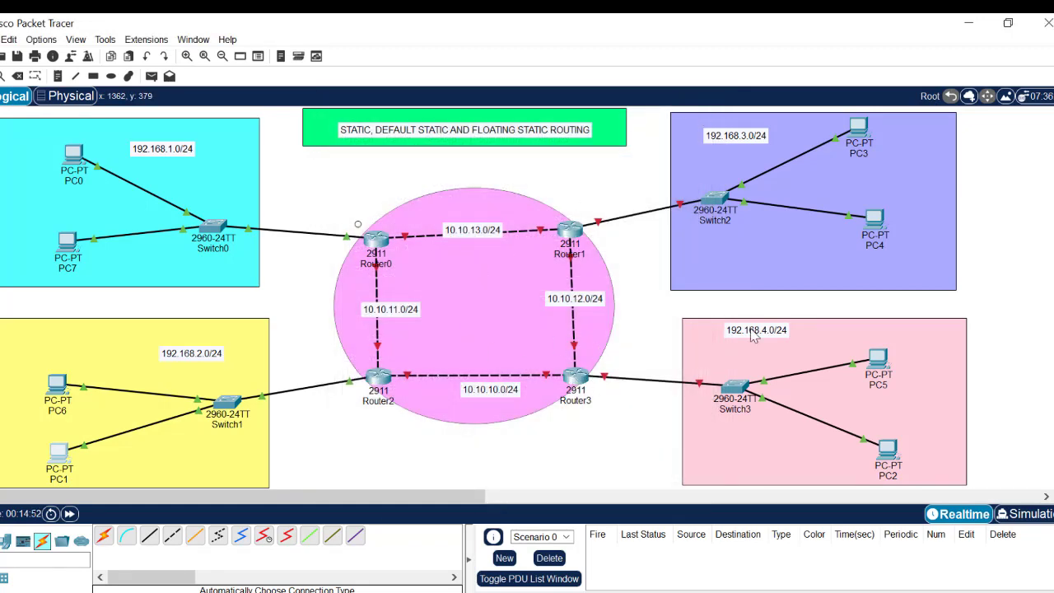
- Turn on Router3's GigabitEthernet0/2 port, set its IPv4 address to 192.168.4.1 and close the router window
click(578, 377)
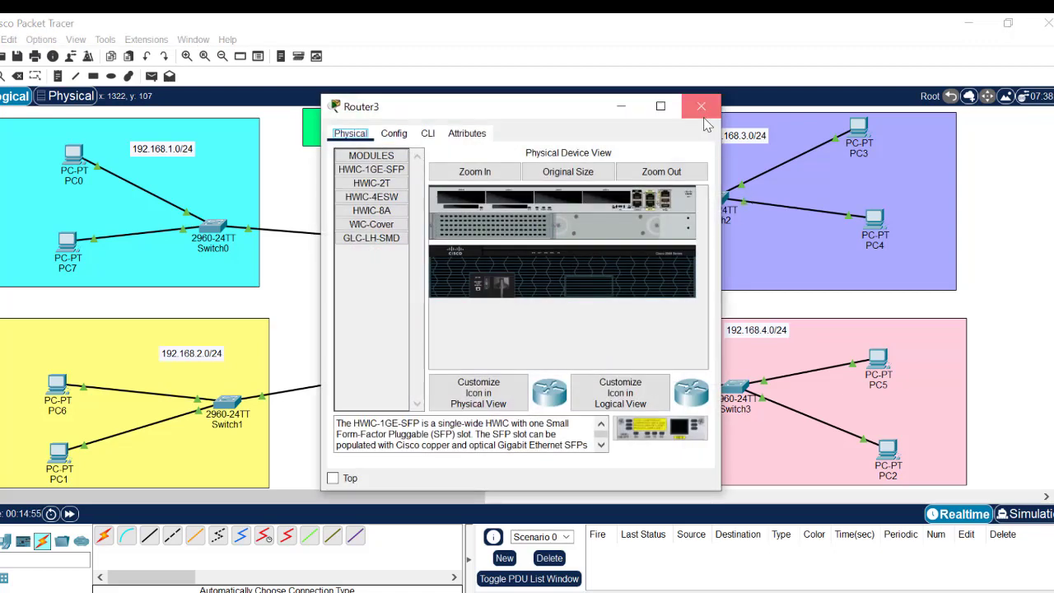
click(696, 112)
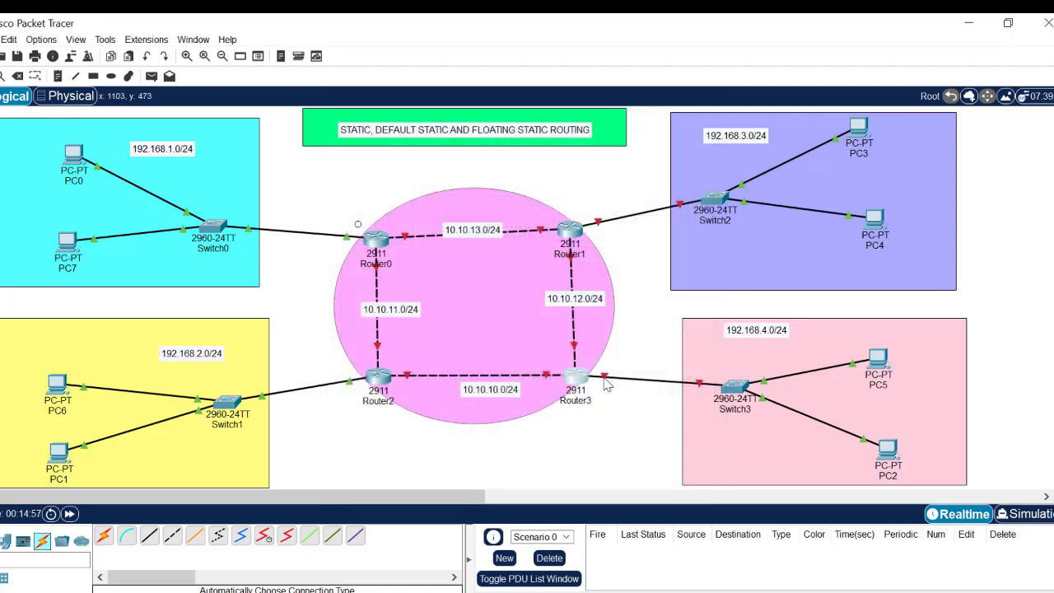
click(578, 377)
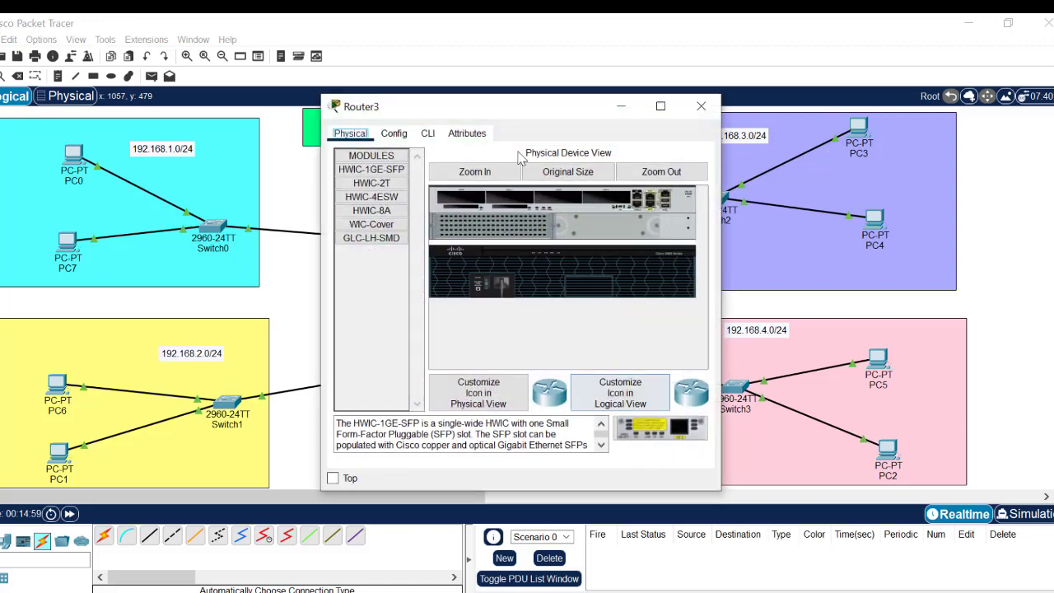
click(394, 133)
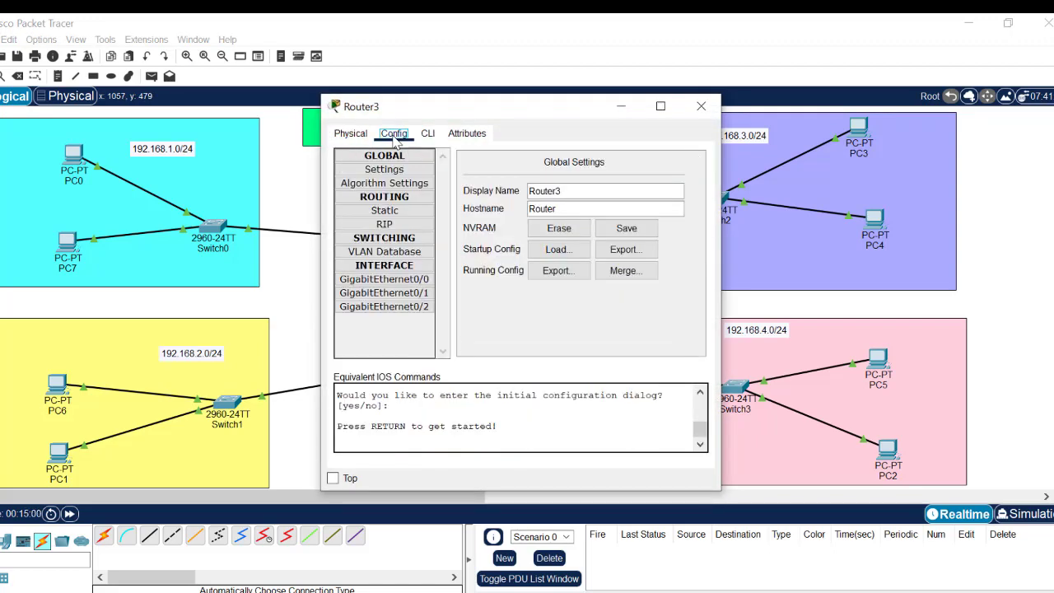
click(416, 307)
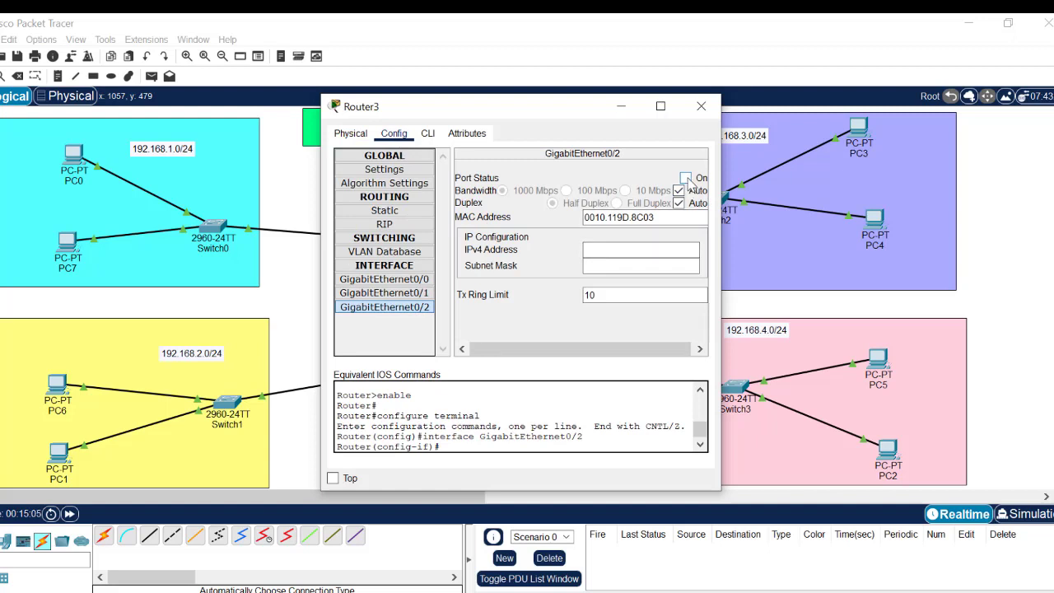
click(686, 179)
click(618, 251)
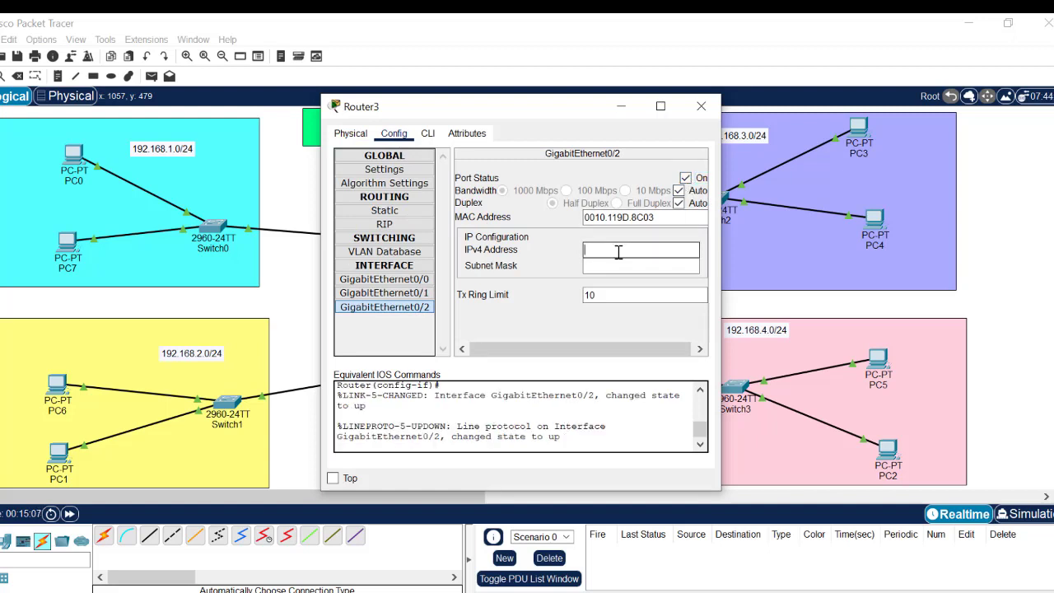
text(192.168.4.1)
click(625, 266)
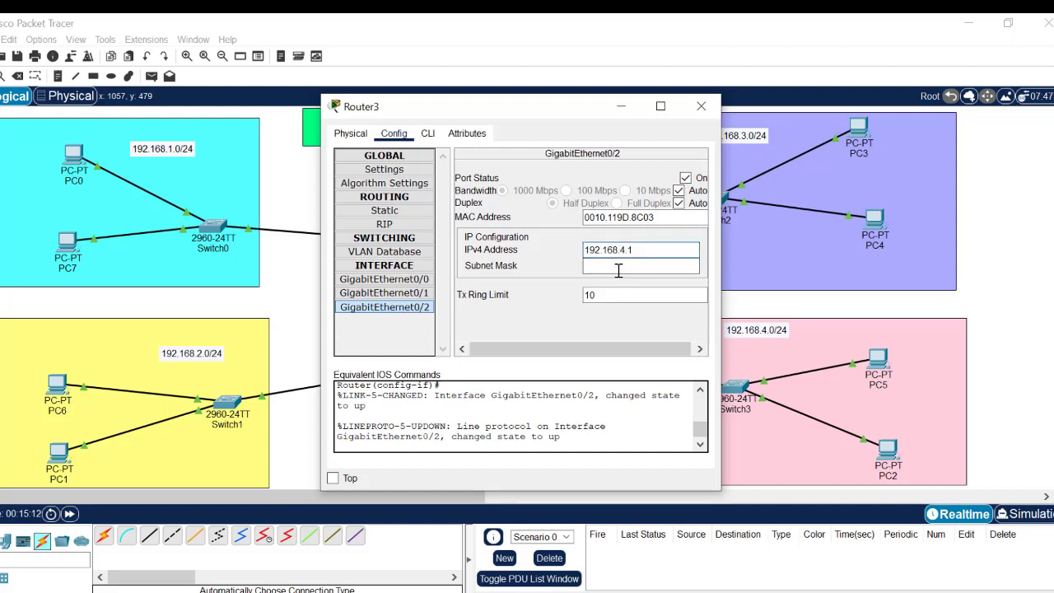
click(700, 107)
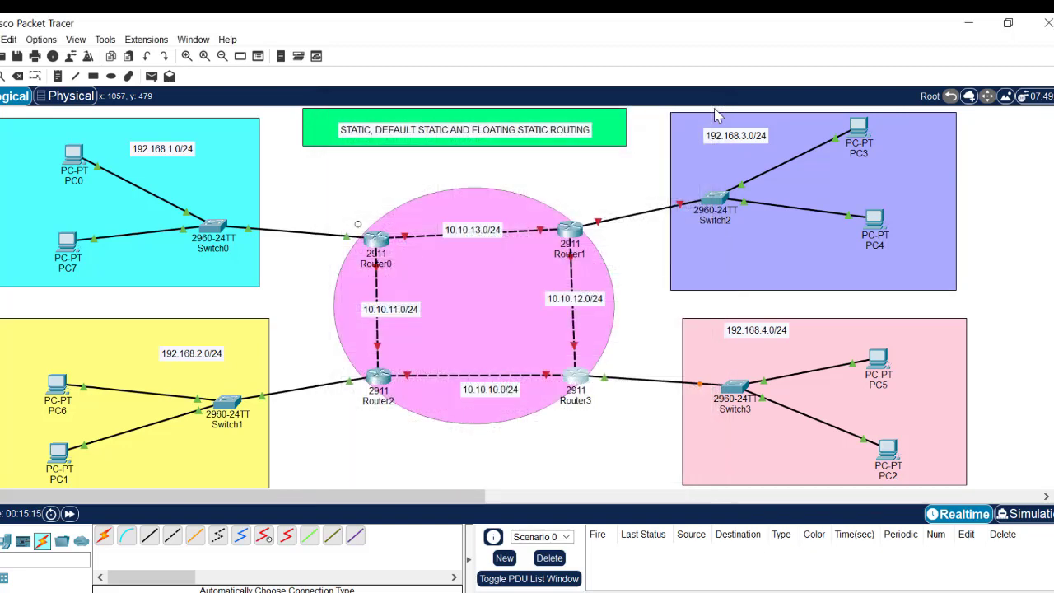
- Configure PC5 with static IPv4 address 192.168.4.2, subnet mask 255.255.255.0 and default gateway 192.168.4.1, and close its window
click(879, 360)
click(437, 133)
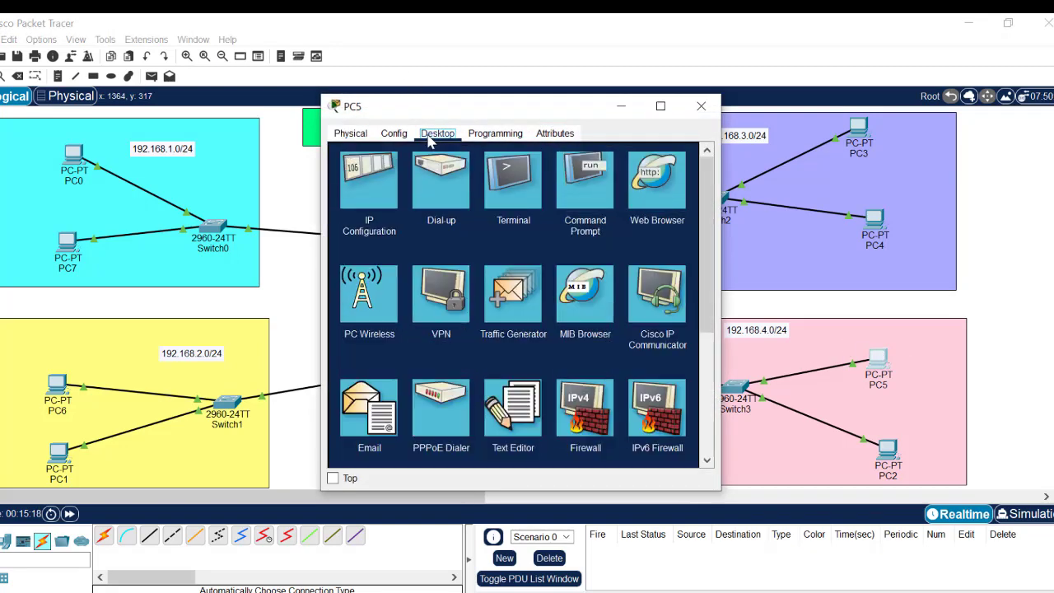
click(369, 198)
click(486, 223)
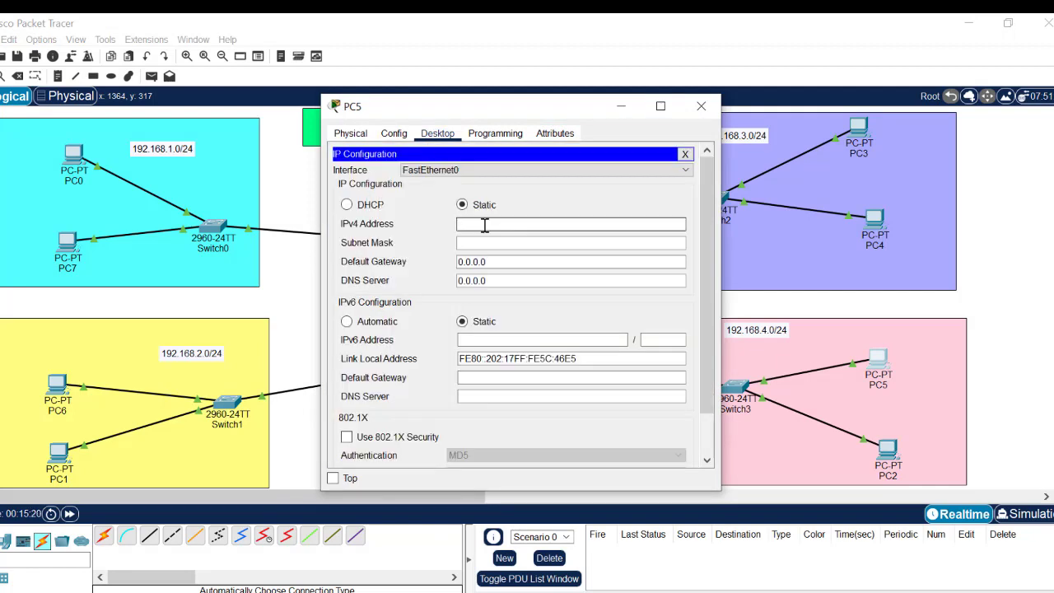
text(192.168.2)
double_click(500, 224)
key(ctrl+c)
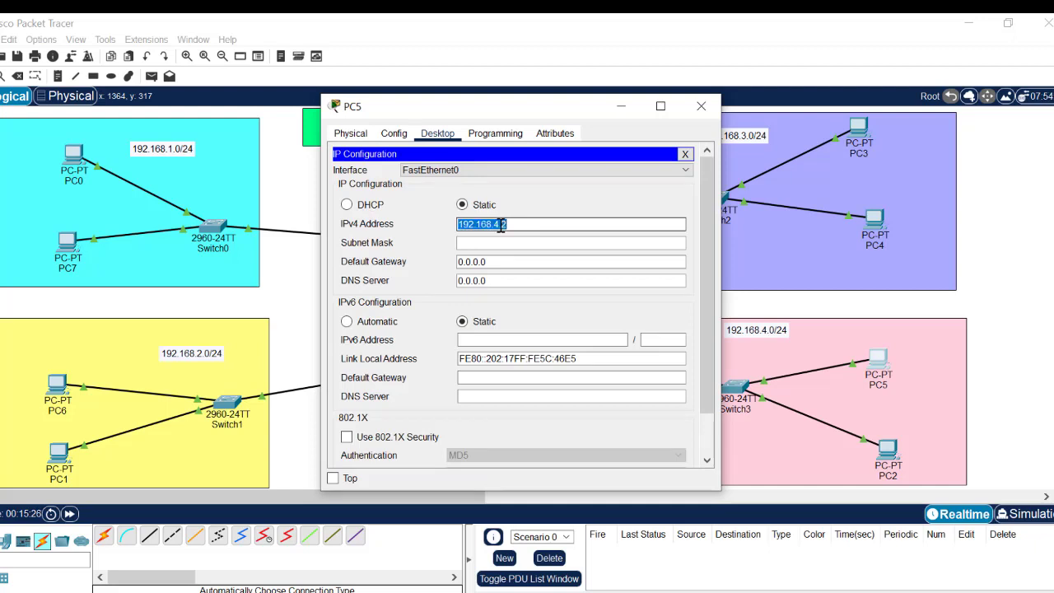
click(489, 242)
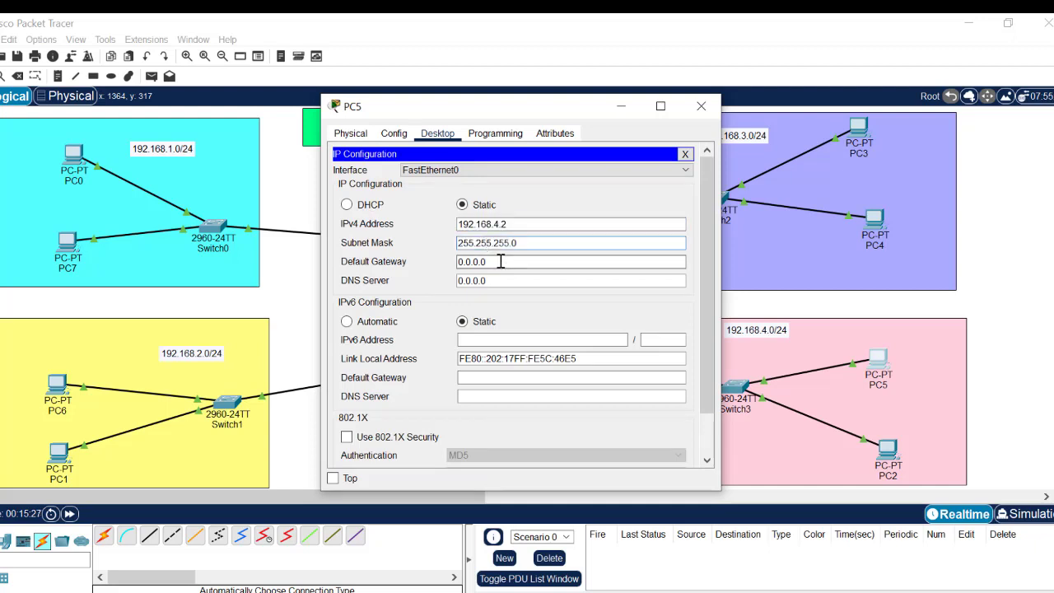
drag(499, 261, 416, 257)
key(ctrl+v)
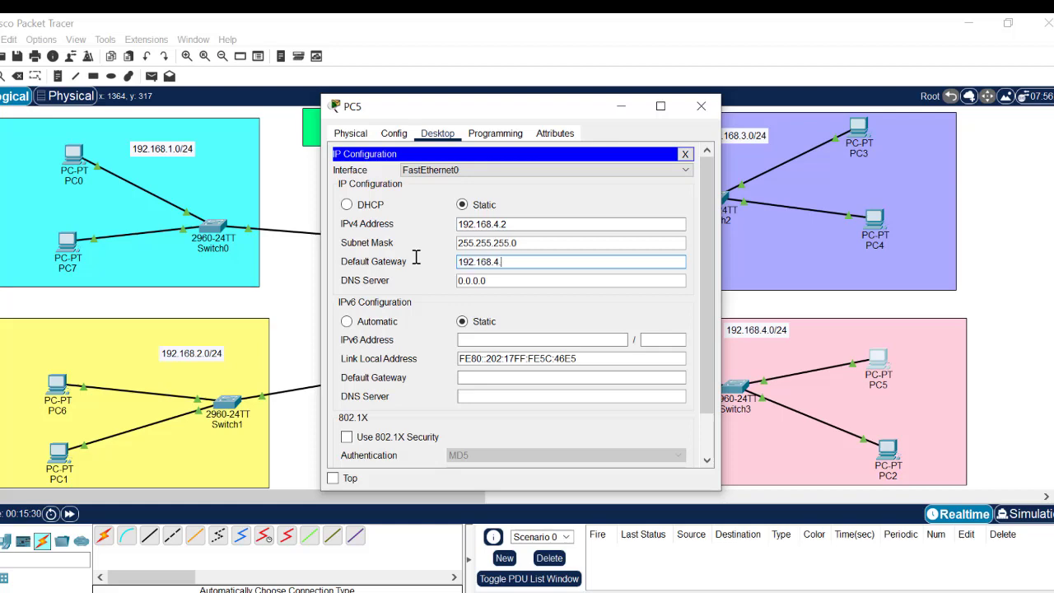
click(700, 106)
- Configure PC2 with static IPv4 address 192.168.4.3, subnet mask 255.255.255.0 and default gateway 192.168.4.1
click(887, 448)
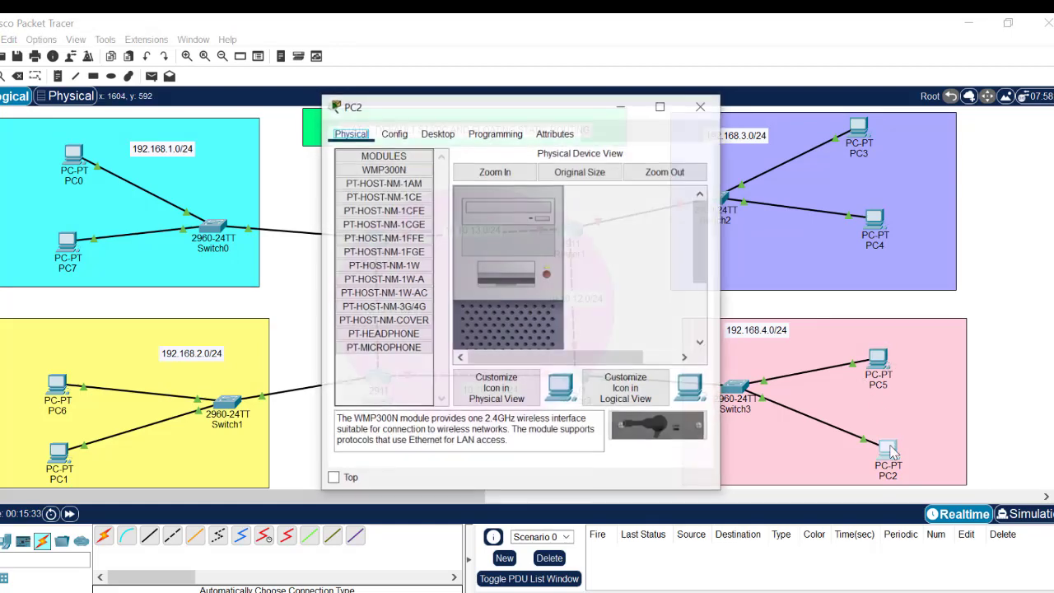
click(437, 133)
click(379, 177)
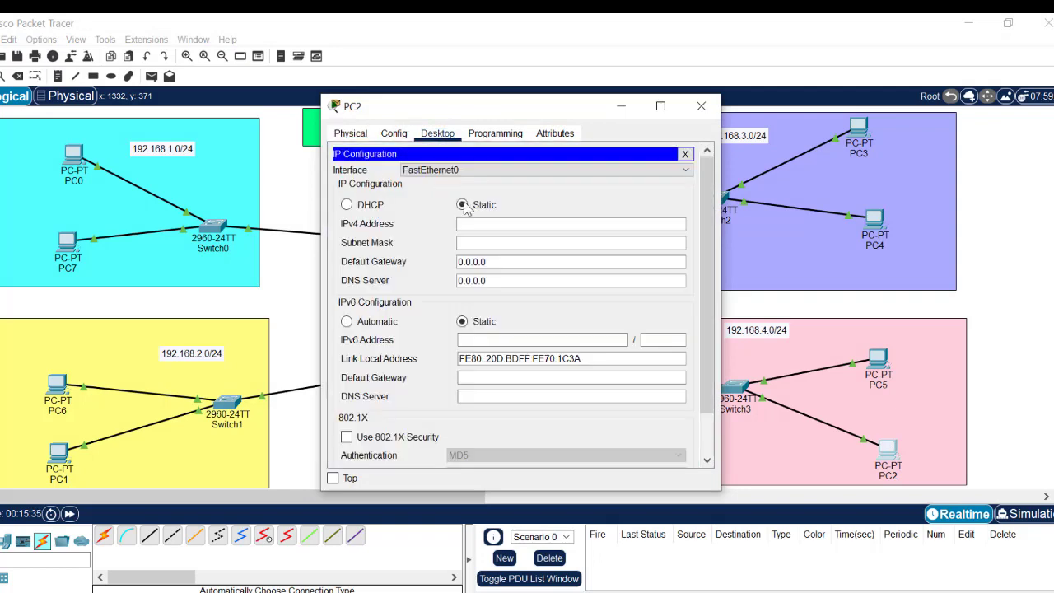
click(521, 231)
text(192.168.4.2)
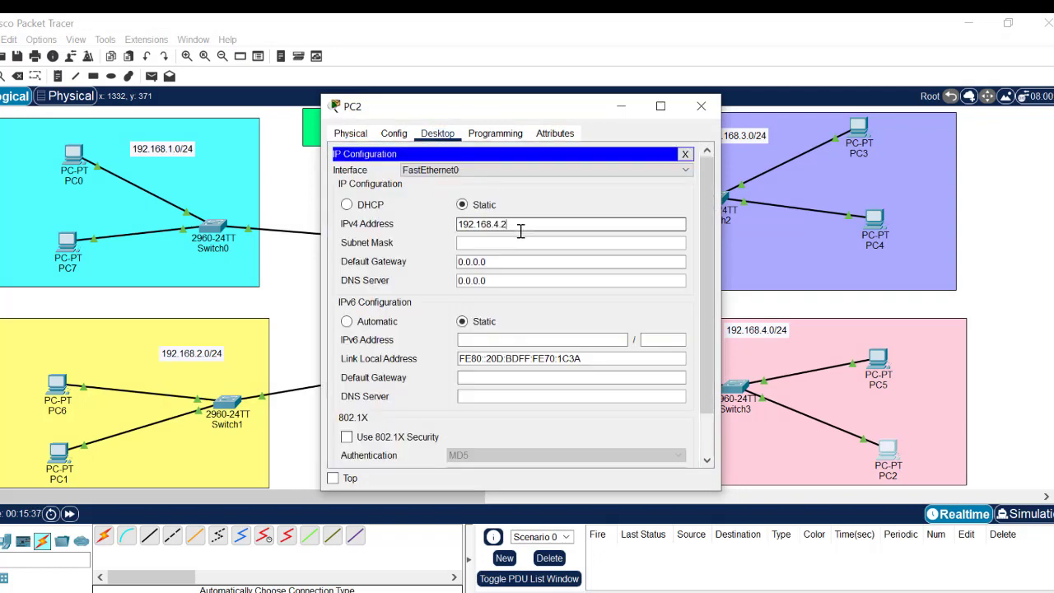
text(3)
click(506, 240)
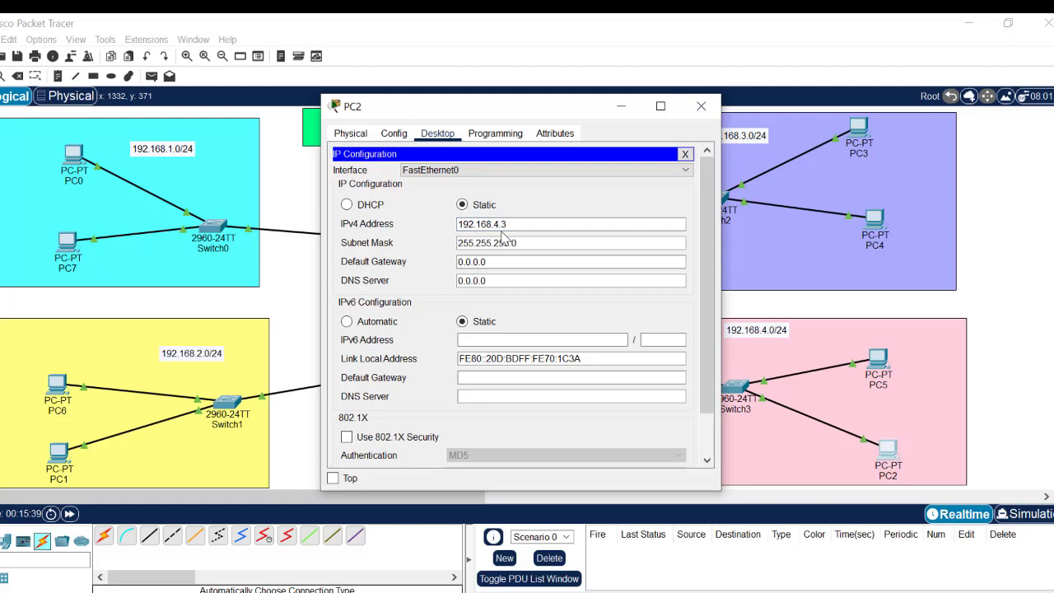
click(500, 263)
drag(499, 263, 384, 255)
text(192.168.4.2)
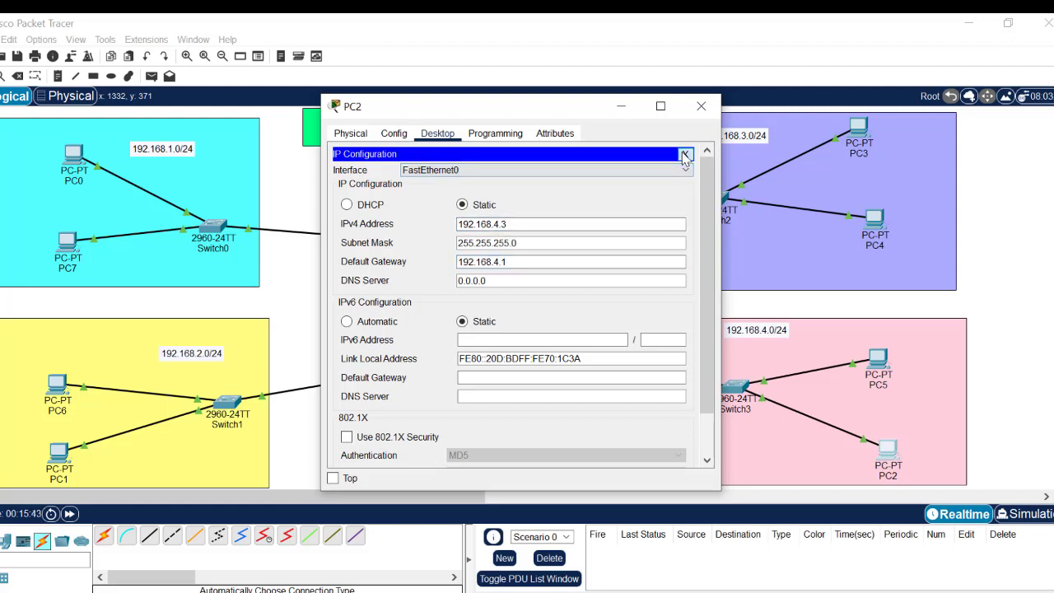
click(684, 154)
- Ping PC5 at 192.168.4.2 from PC2's command prompt and interrupt the ping
click(585, 181)
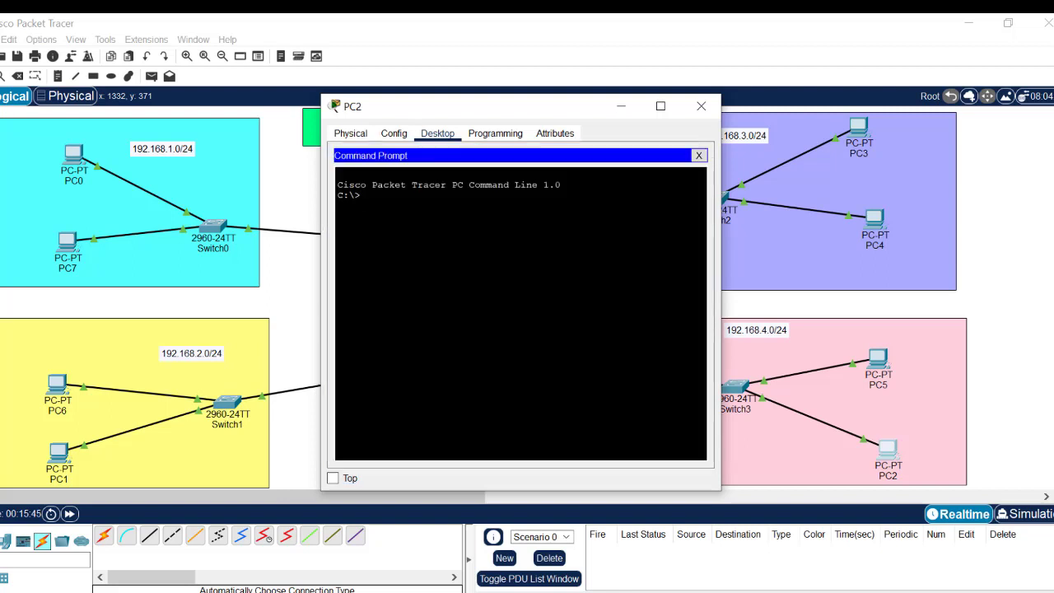
right_click(454, 203)
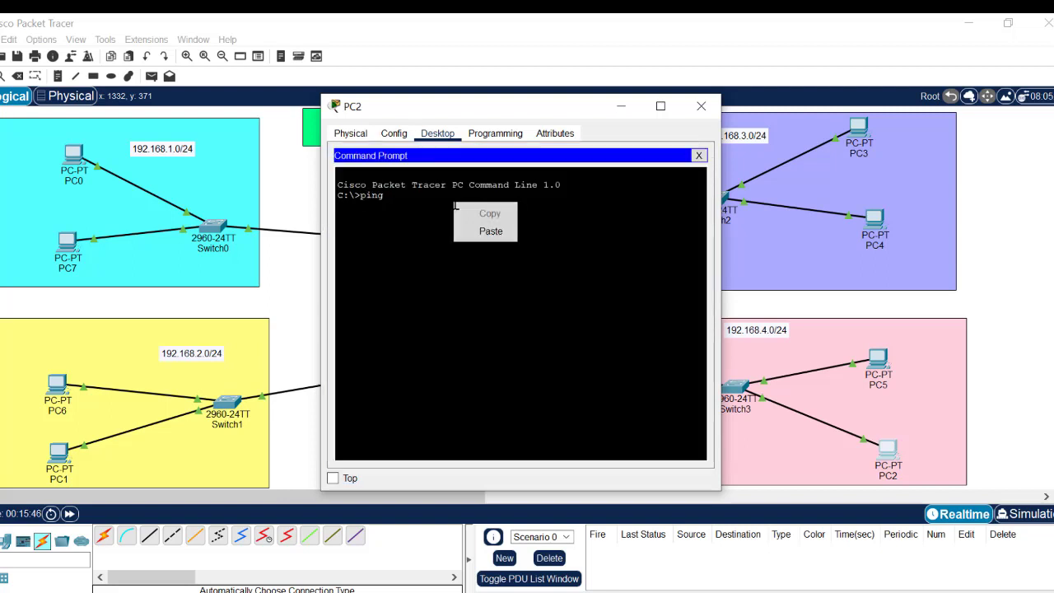
text(192.168.4.2)
key(Return)
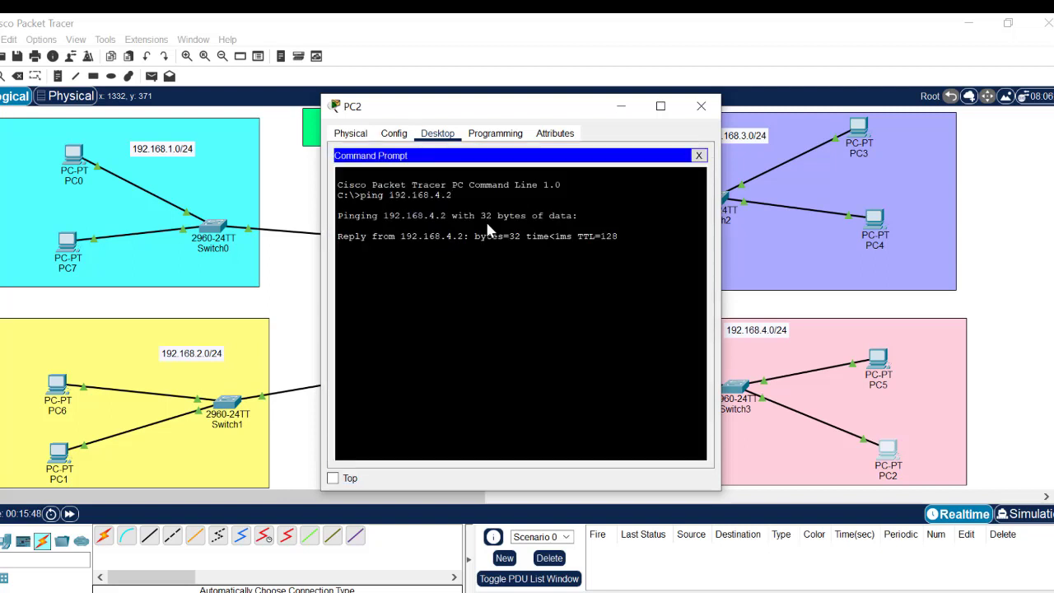
key(ctrl+c)
- Ping Router3's LAN address 192.168.4.1 from PC2's command prompt and close PC2's window
key(Up)
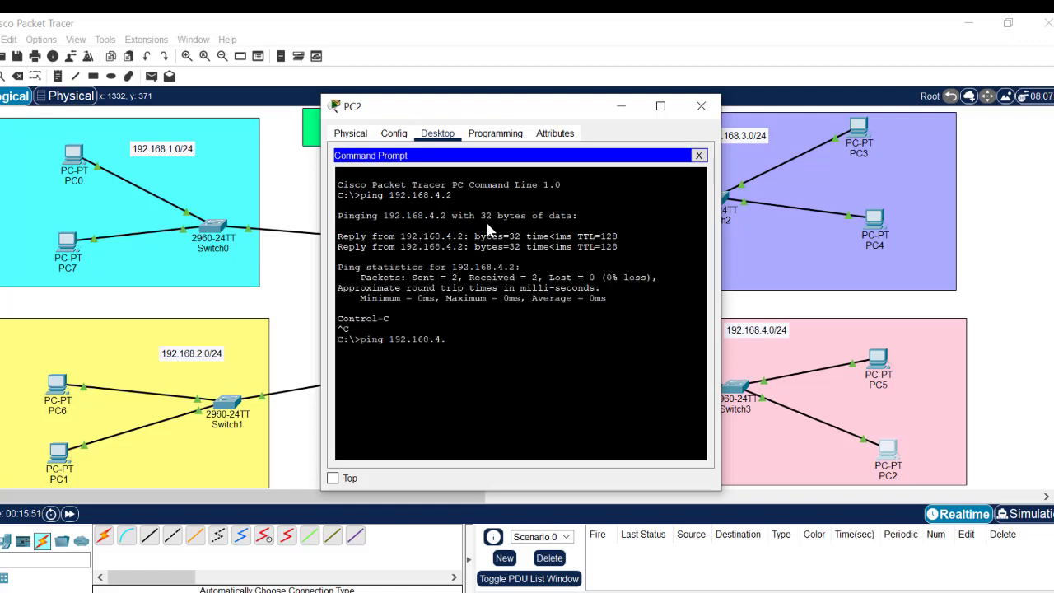
text(1)
key(Return)
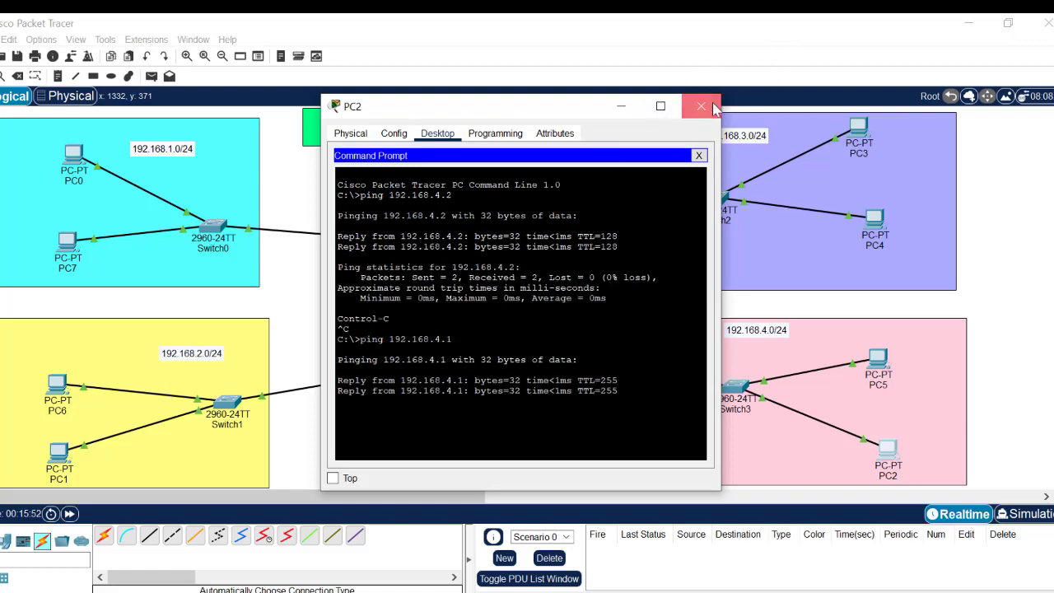
click(701, 106)
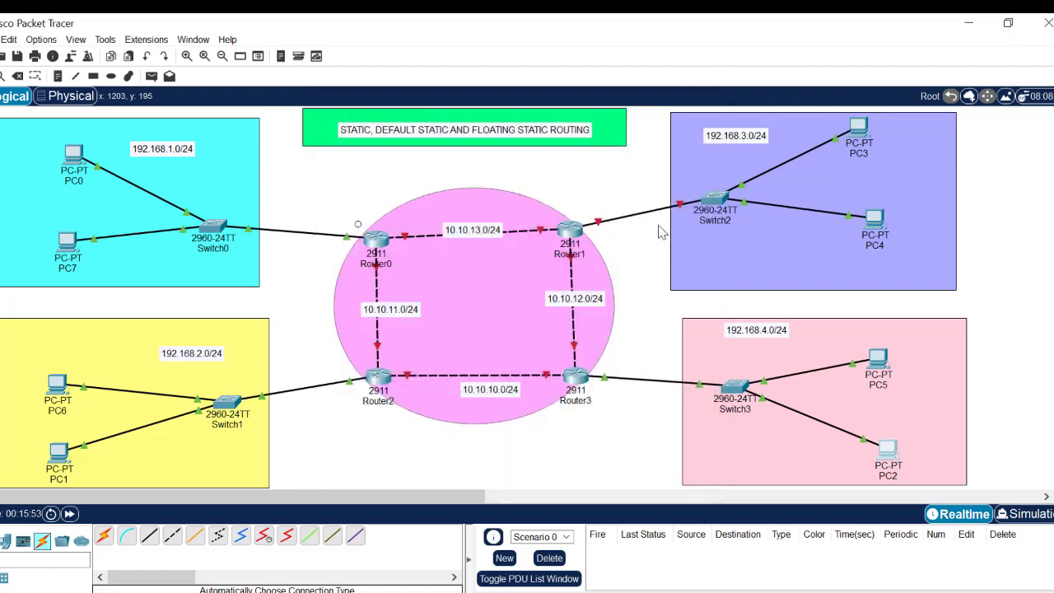
- Turn on Router1's GigabitEthernet0/2 port, set its IPv4 address to 192.168.3.1 with subnet mask 255.255.255.0, and close the router window
click(575, 232)
click(698, 110)
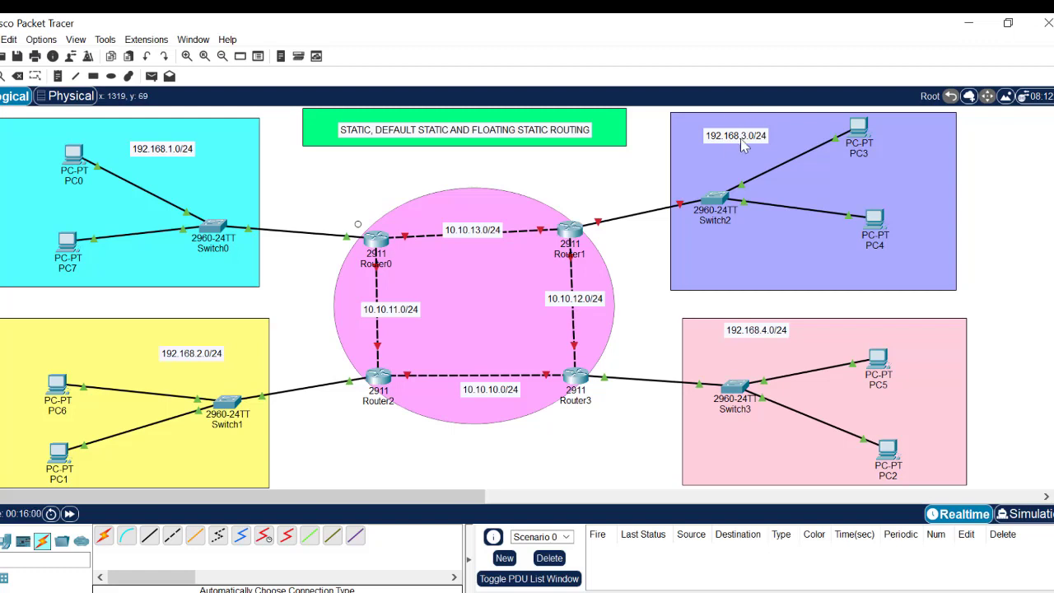
click(573, 234)
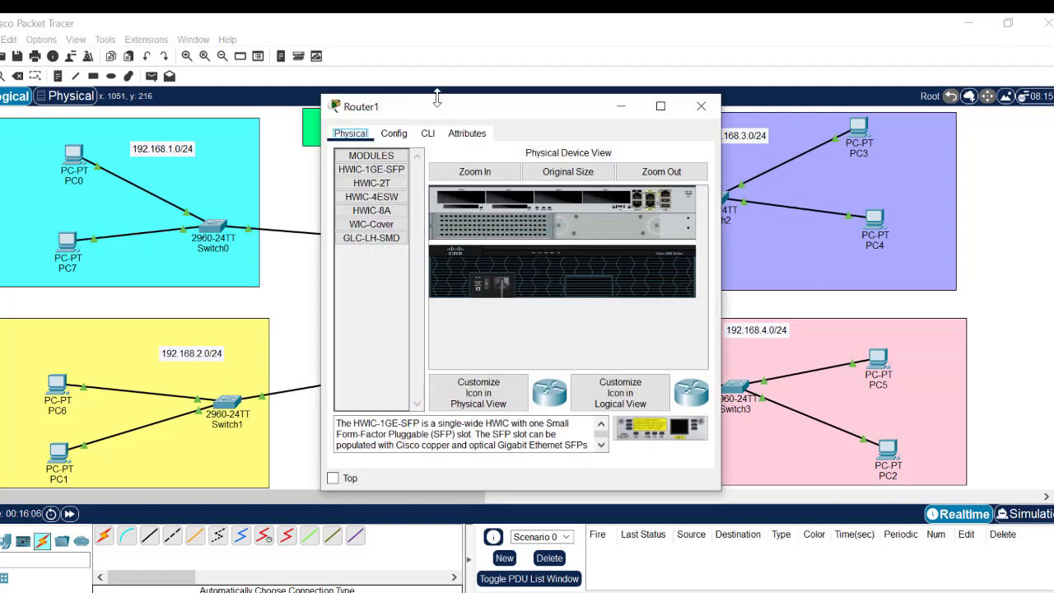
click(403, 136)
click(383, 307)
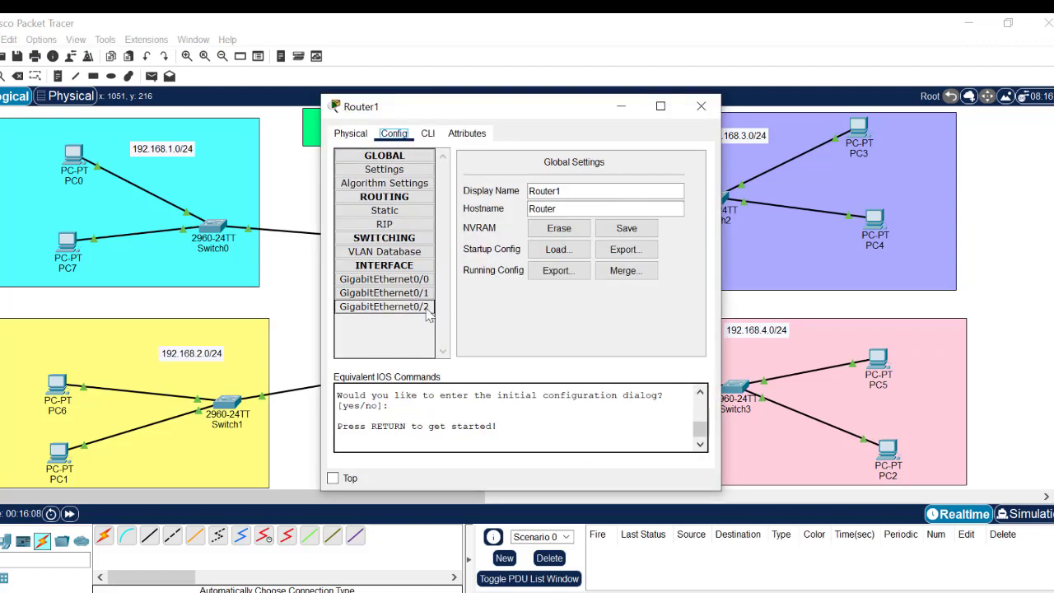
click(630, 249)
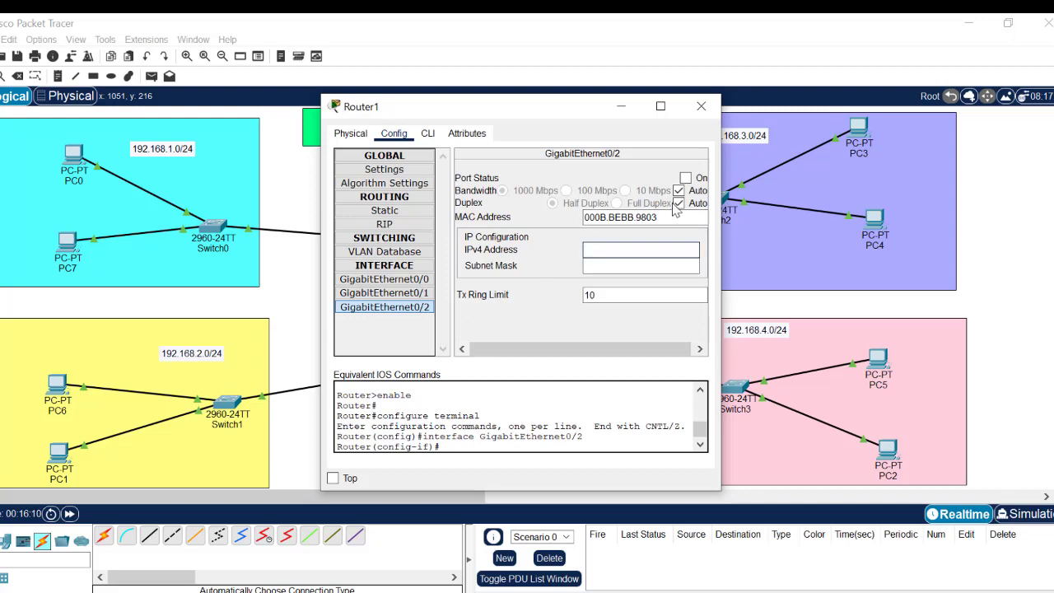
click(685, 178)
click(610, 253)
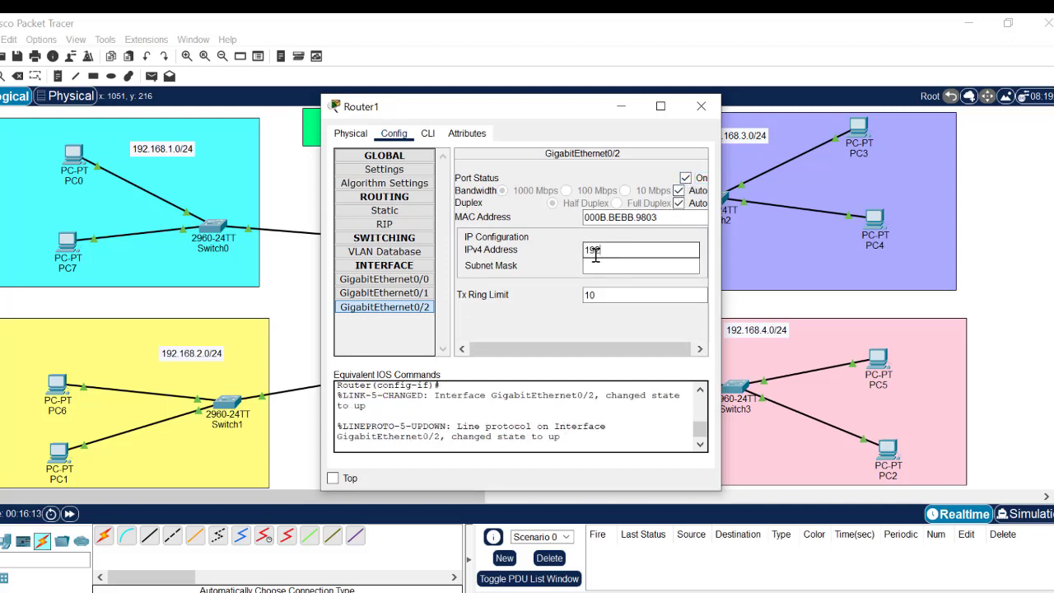
text(192.168.3.1)
click(614, 265)
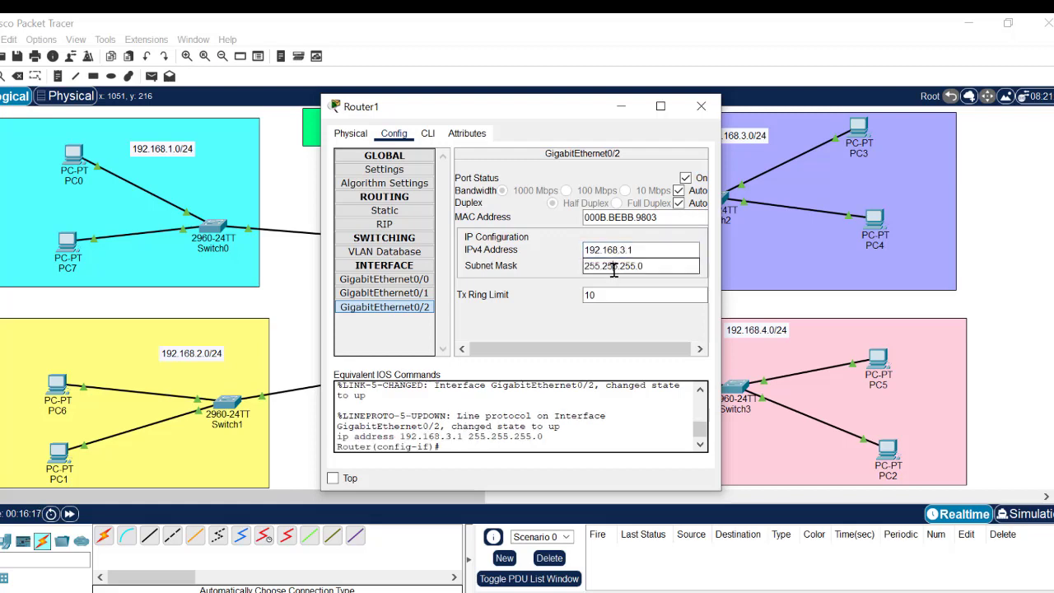
click(700, 107)
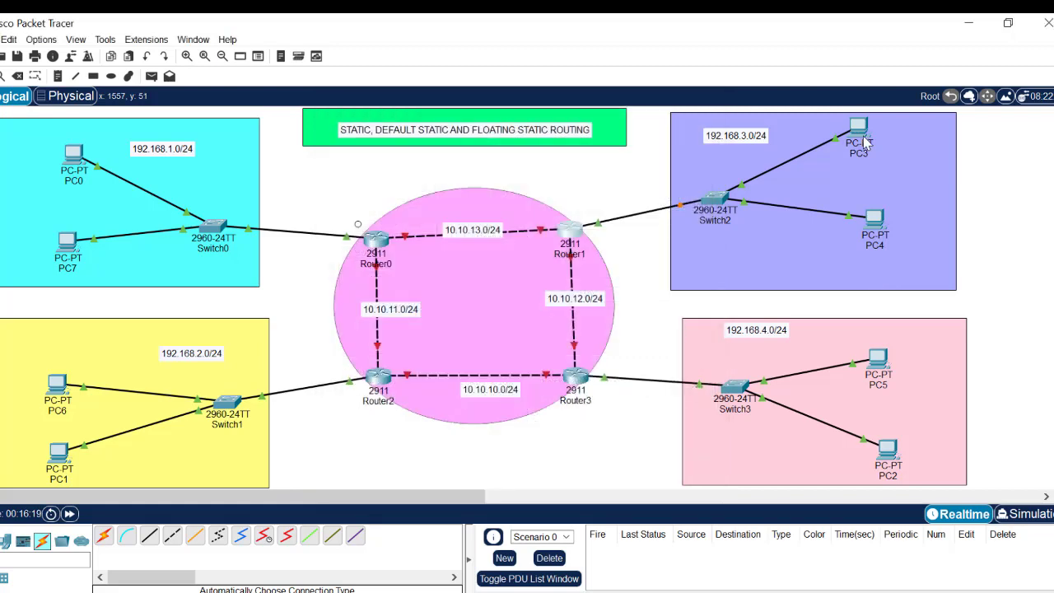
- Configure PC3 with static IPv4 address 192.168.3.2, subnet mask 255.255.255.0 and default gateway 192.168.3.1, and close its window
click(858, 128)
click(437, 134)
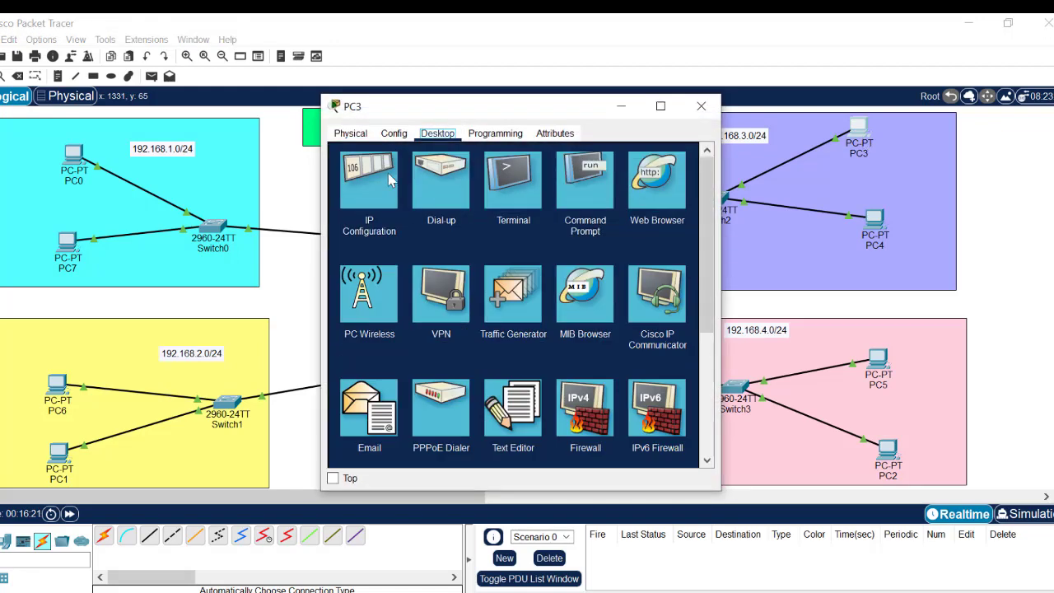
click(391, 177)
click(475, 225)
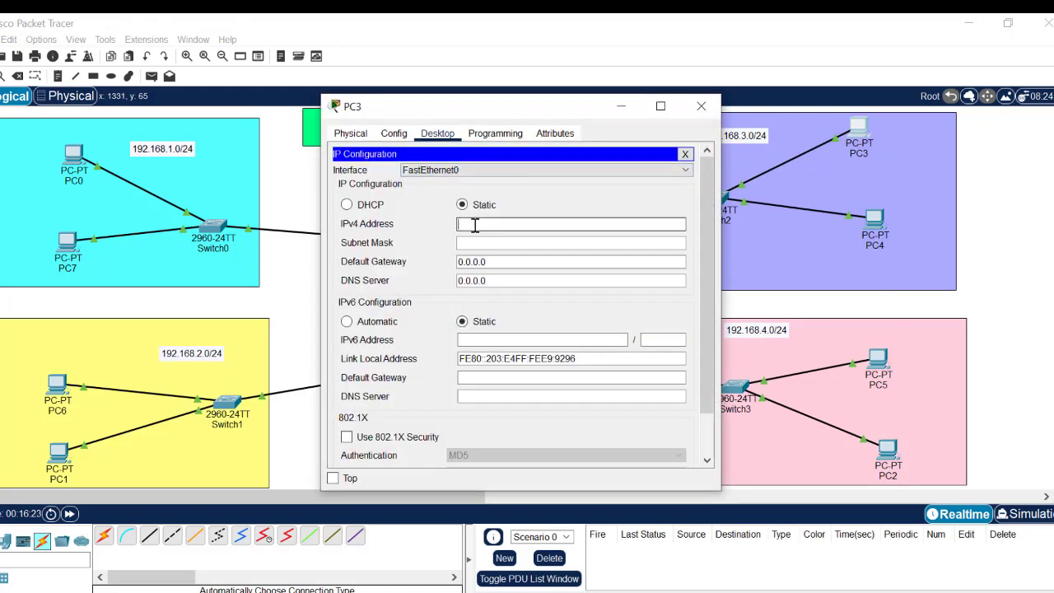
text(192.168.4.2)
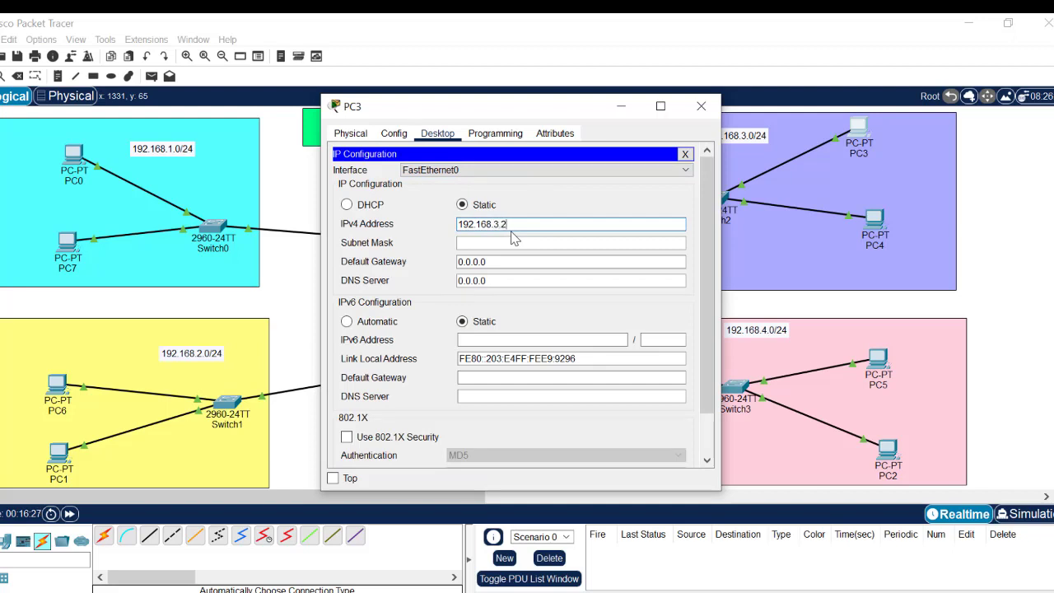
click(510, 240)
drag(520, 225, 383, 214)
key(ctrl+c)
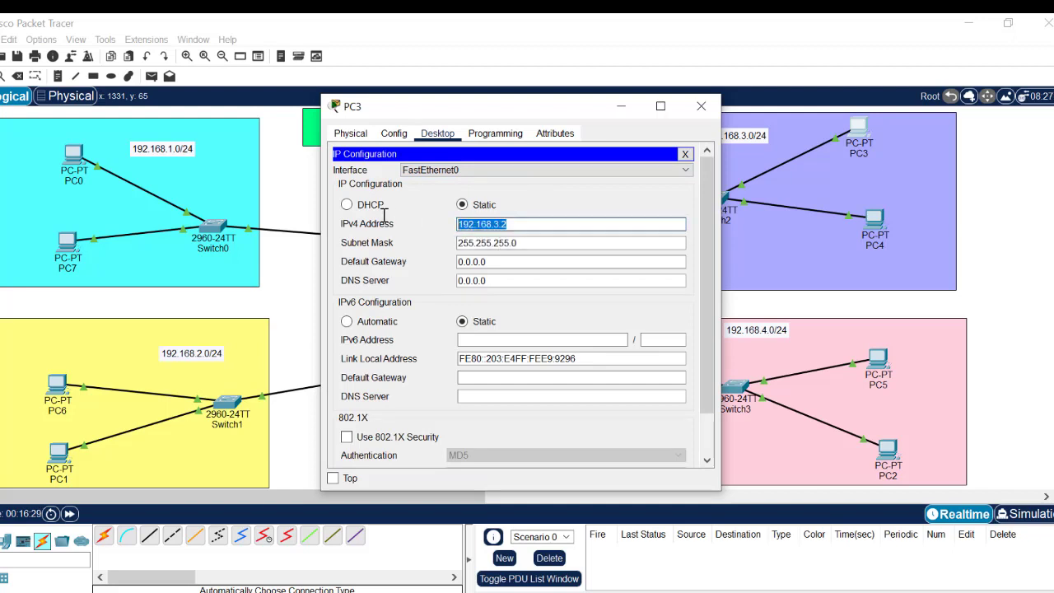
click(492, 262)
drag(493, 261, 415, 261)
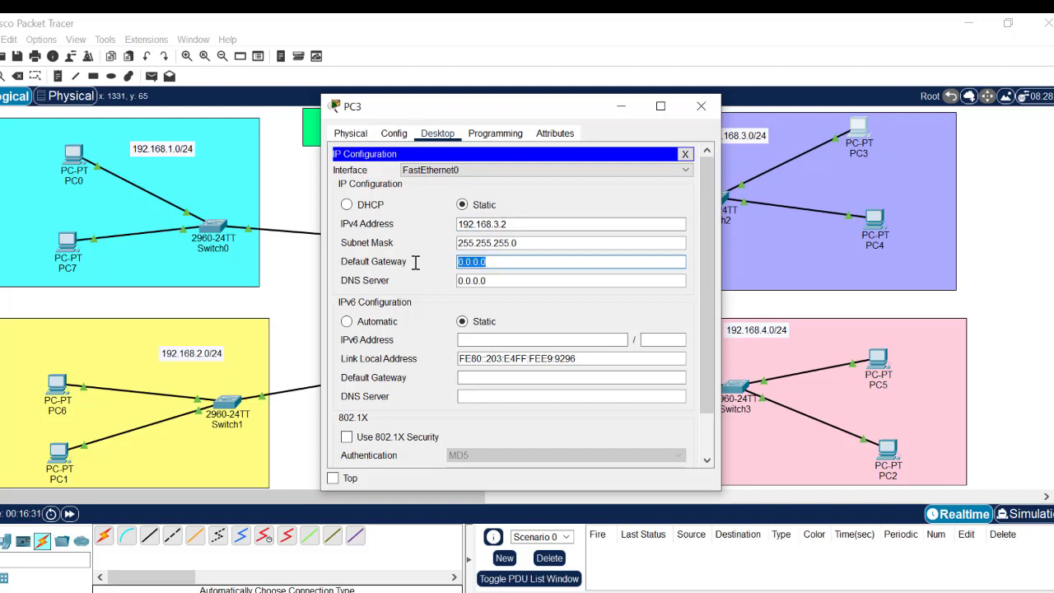
key(ctrl+v)
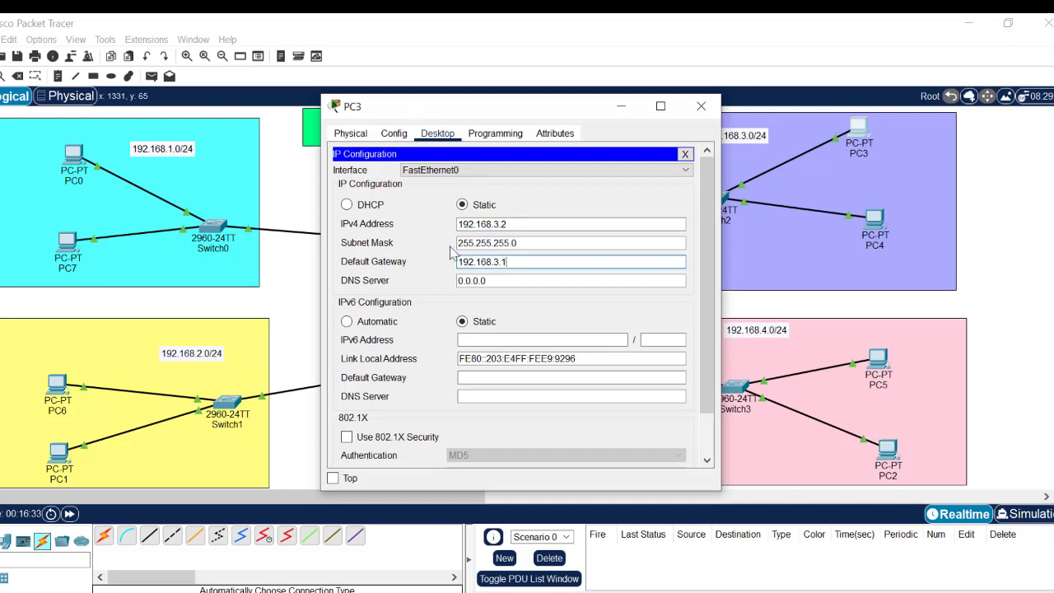
click(699, 106)
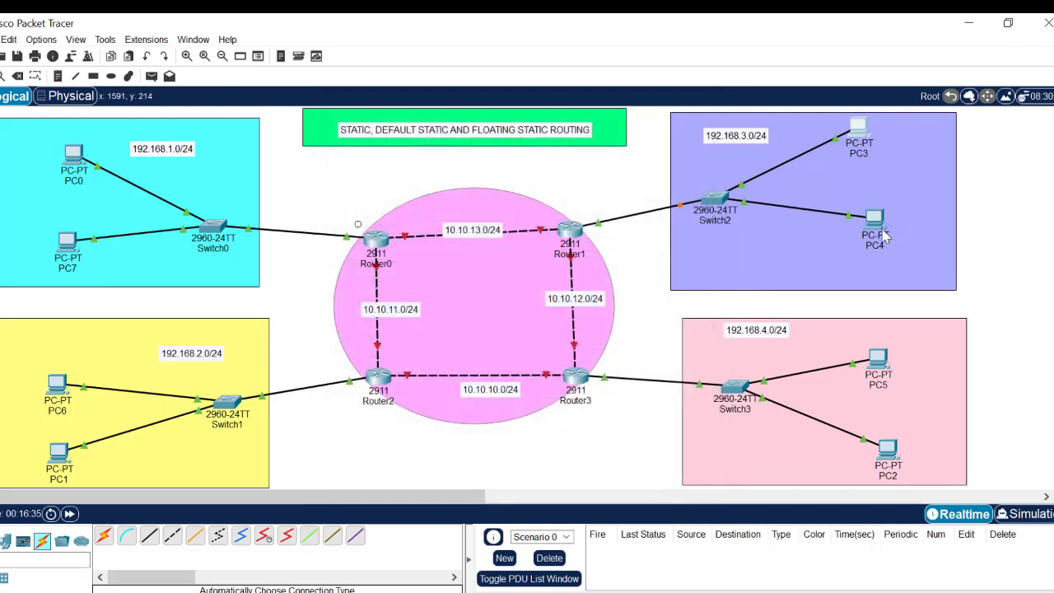
- Configure PC4 with static IPv4 address 192.168.3.3 and subnet mask 255.255.255.0, and fill in its default gateway
click(873, 221)
click(437, 133)
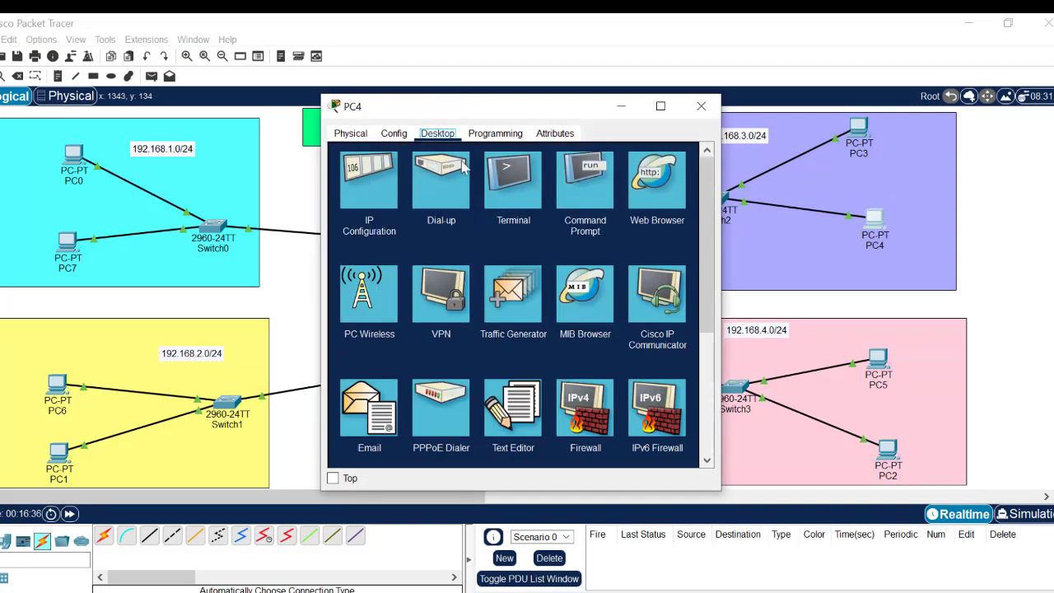
click(591, 196)
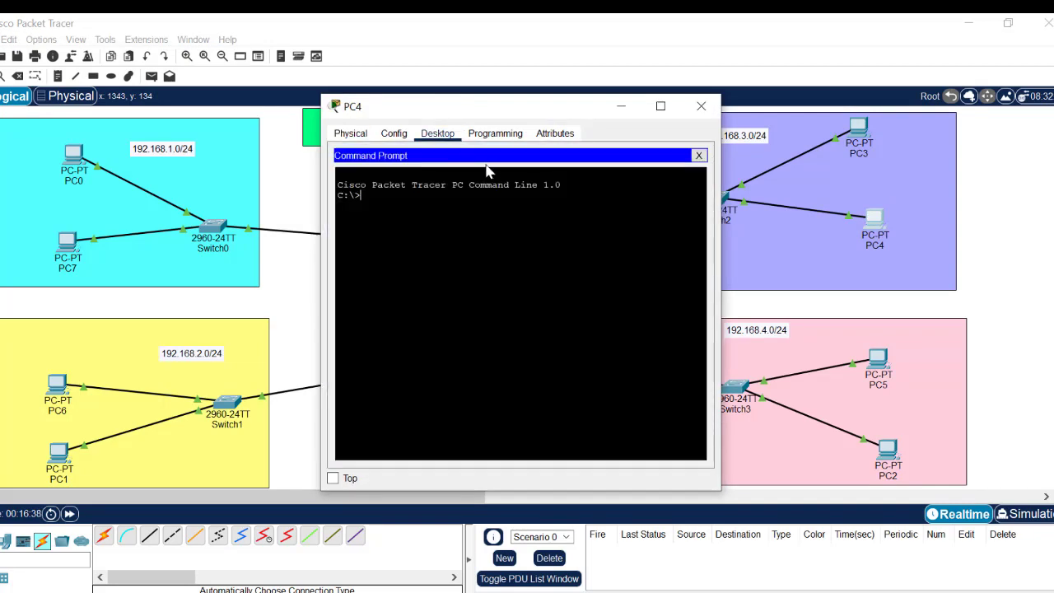
click(699, 156)
click(379, 211)
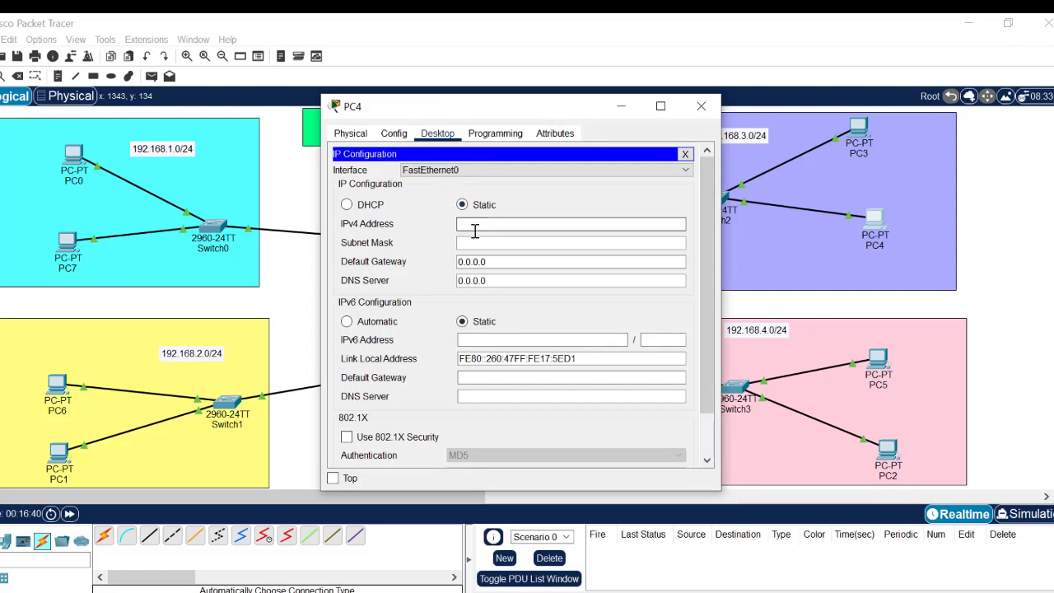
click(474, 225)
text(192.168.3.2)
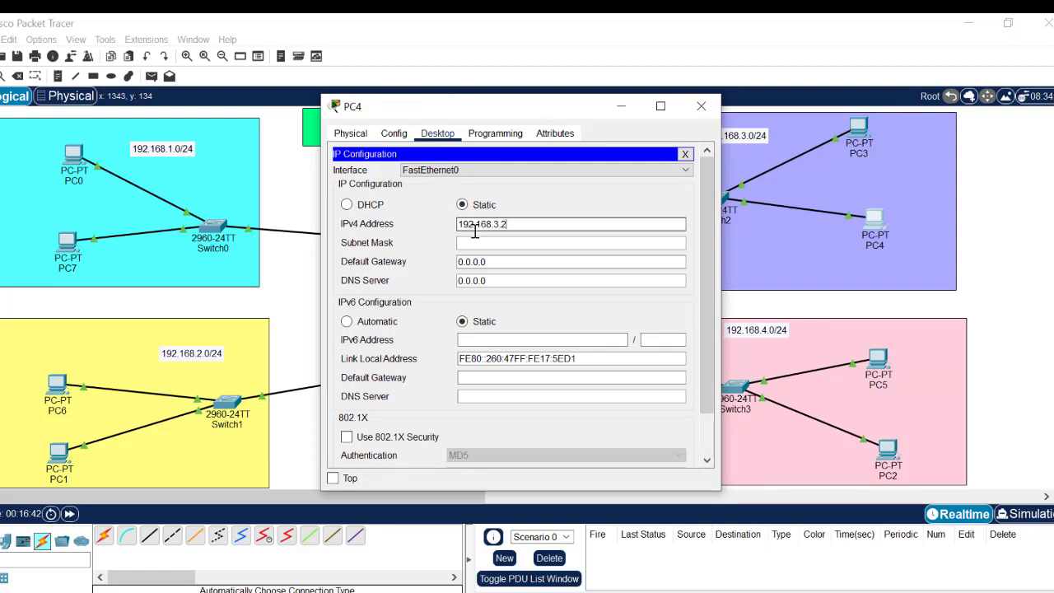
click(491, 243)
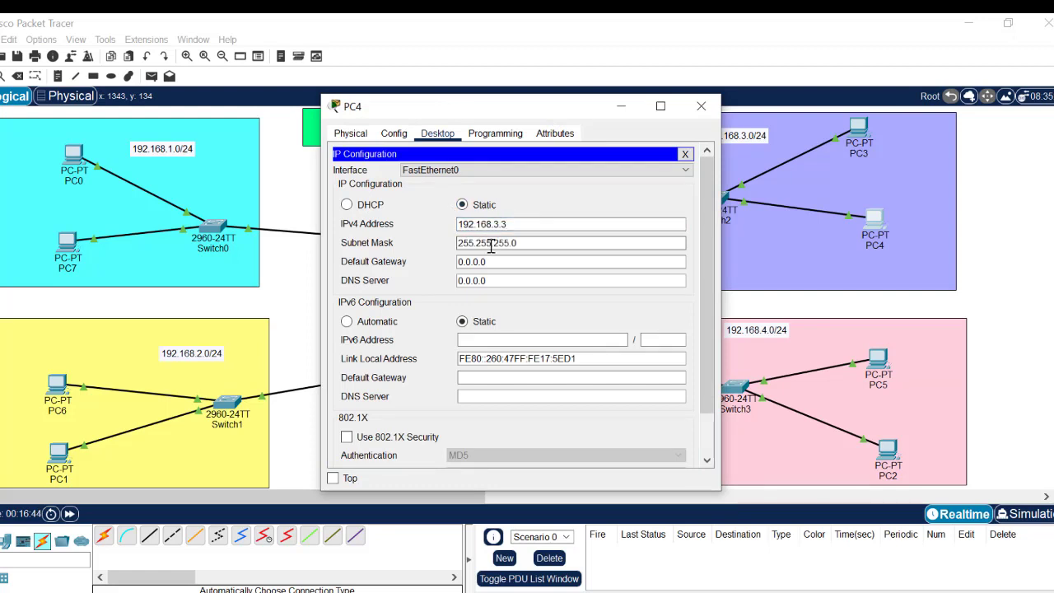
click(498, 262)
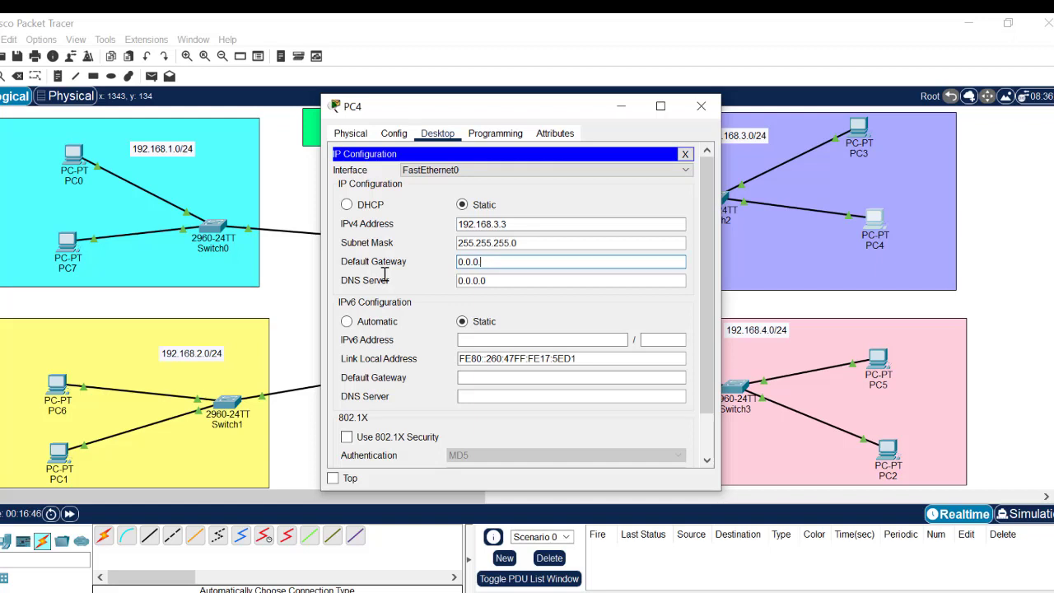
key(ctrl+v)
click(684, 155)
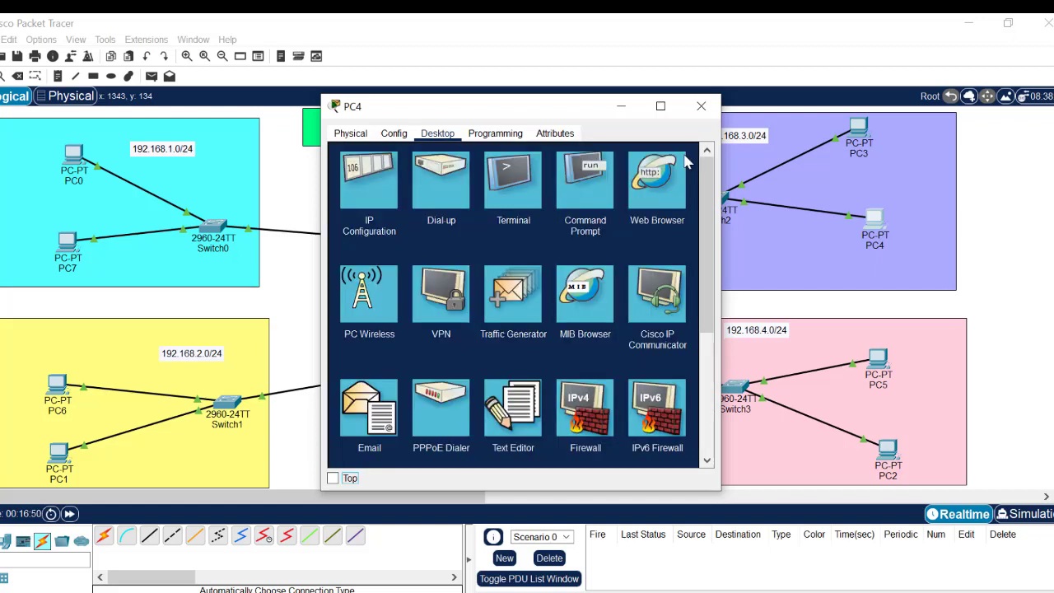
- Ping PC3 at 192.168.3.2 from PC4's command prompt and interrupt the ping
click(587, 179)
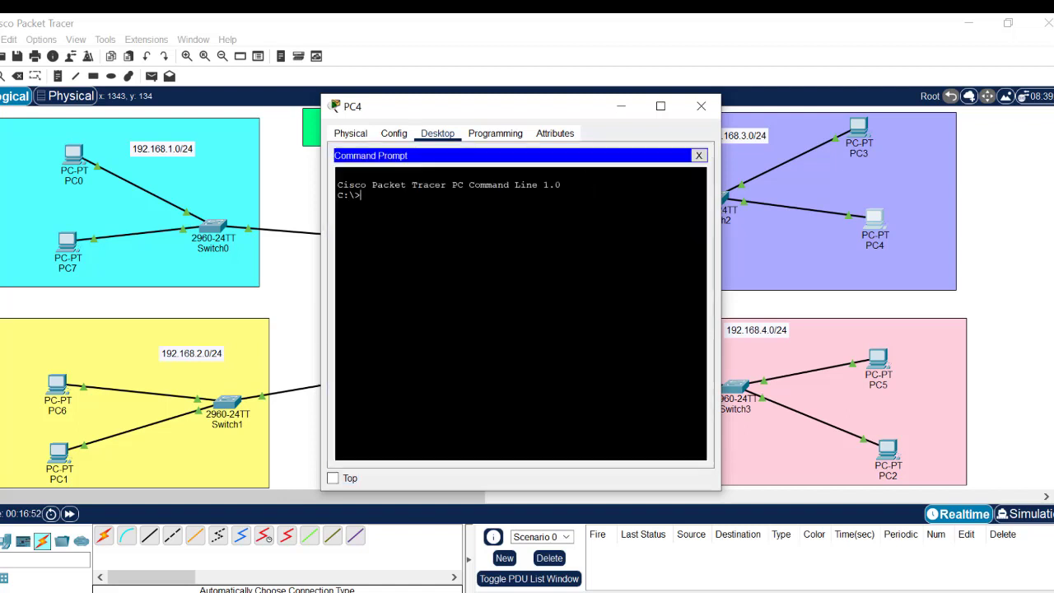
text(ping)
right_click(424, 202)
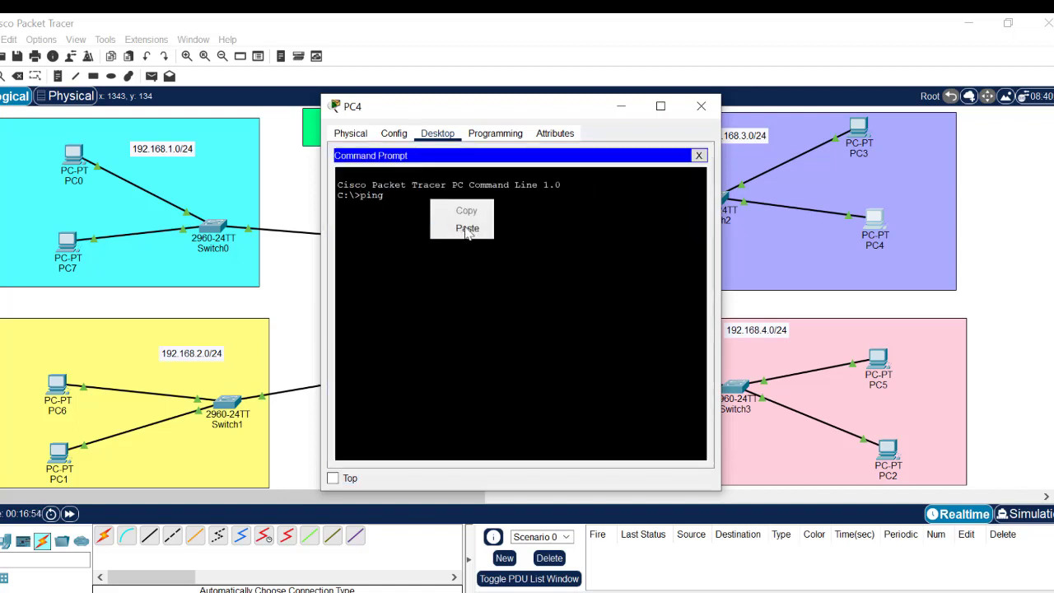
click(465, 226)
key(Return)
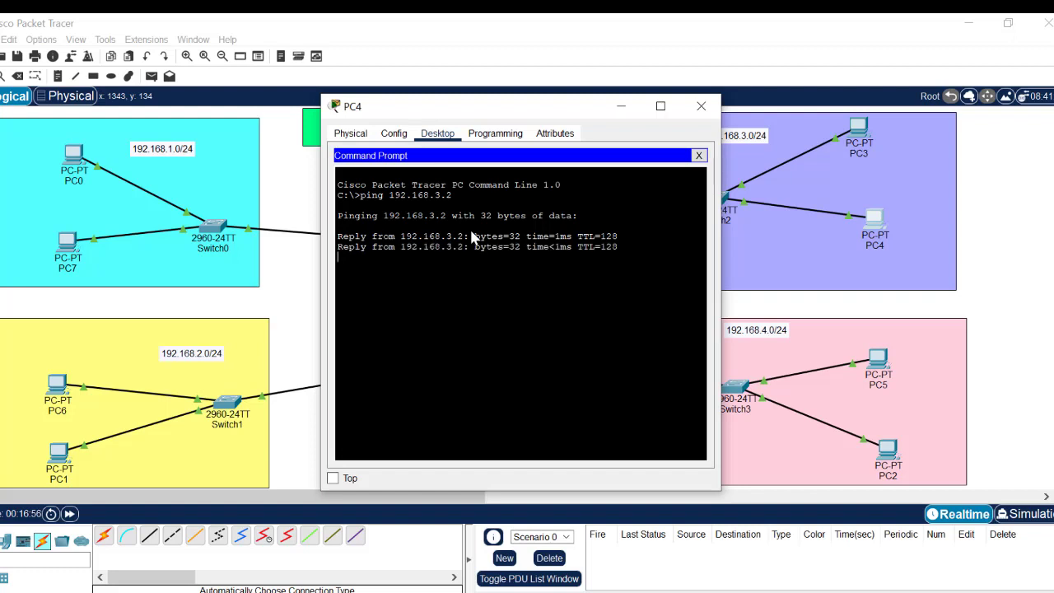
key(ctrl+c)
- Ping Router1's LAN address 192.168.3.1 from PC4's command prompt and close PC4's window
key(Up)
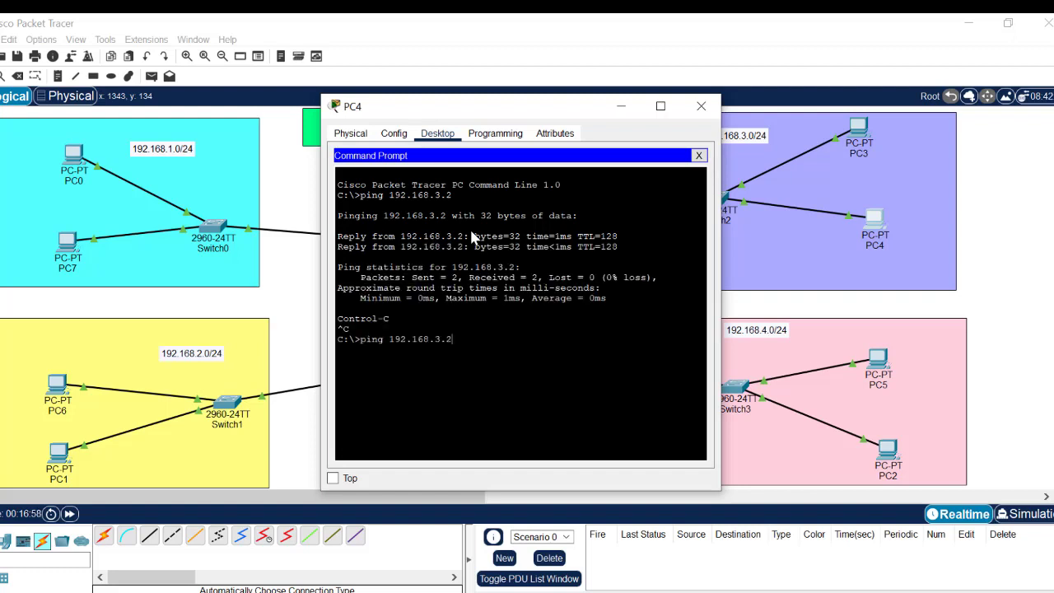
key(Return)
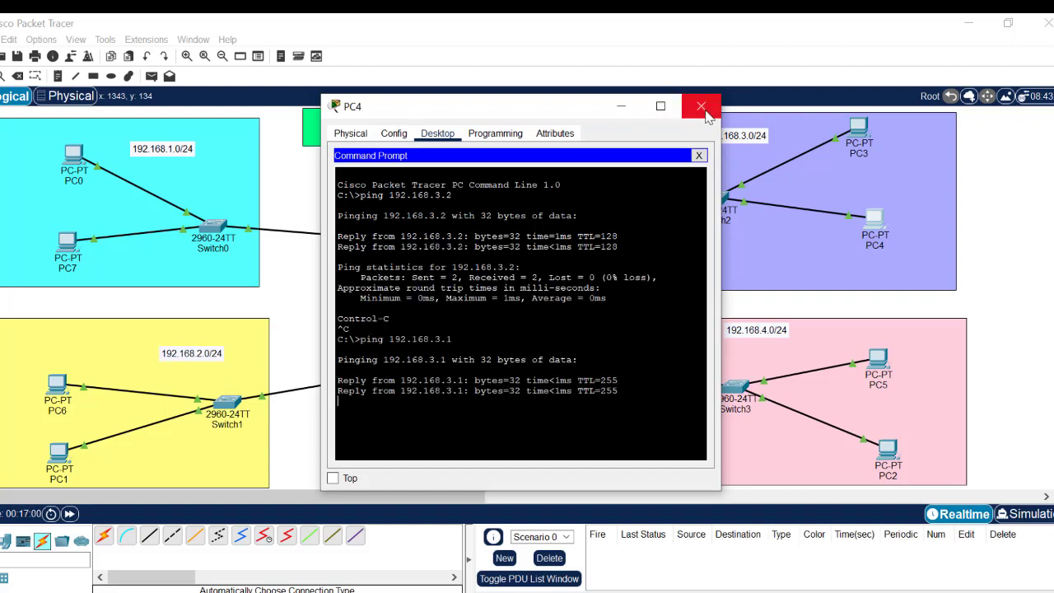
click(701, 105)
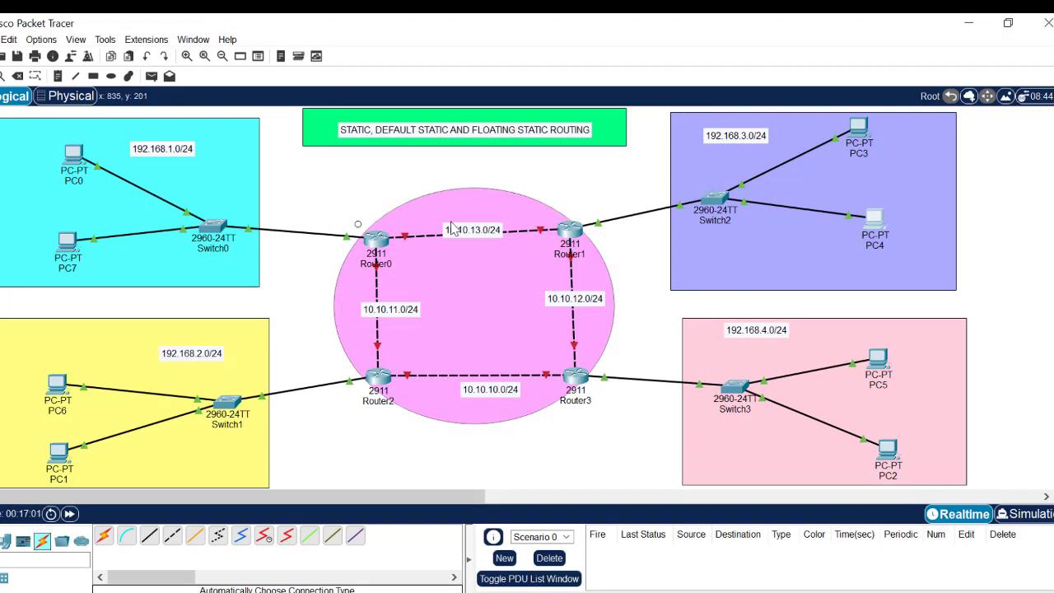
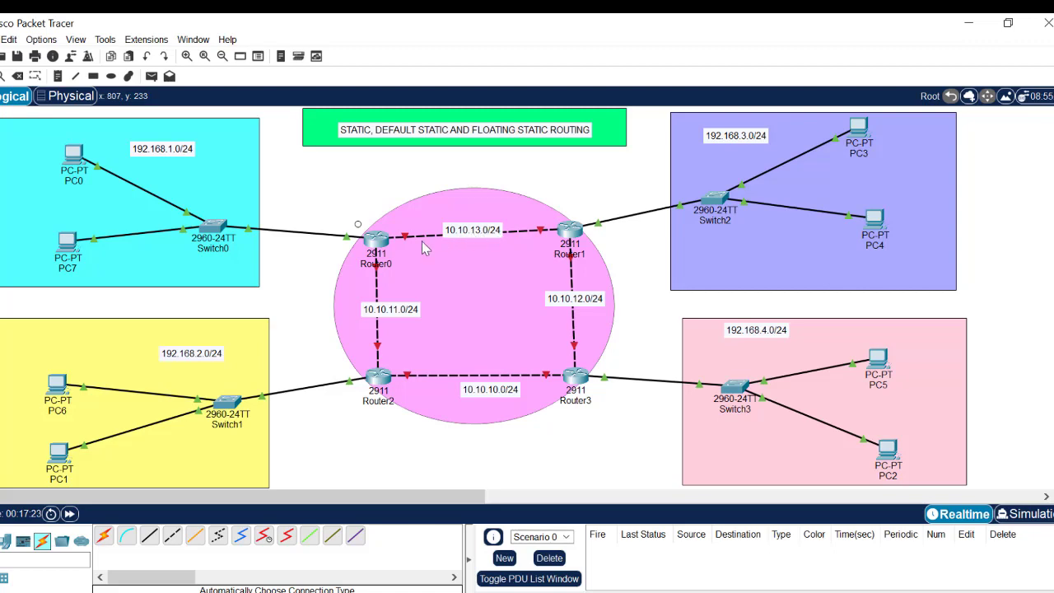
- Turn on Router0's GigabitEthernet0/0 port, set its IPv4 address to 10.10.13.1 with subnet mask 255.255.255.0, and minimize the router window
click(376, 240)
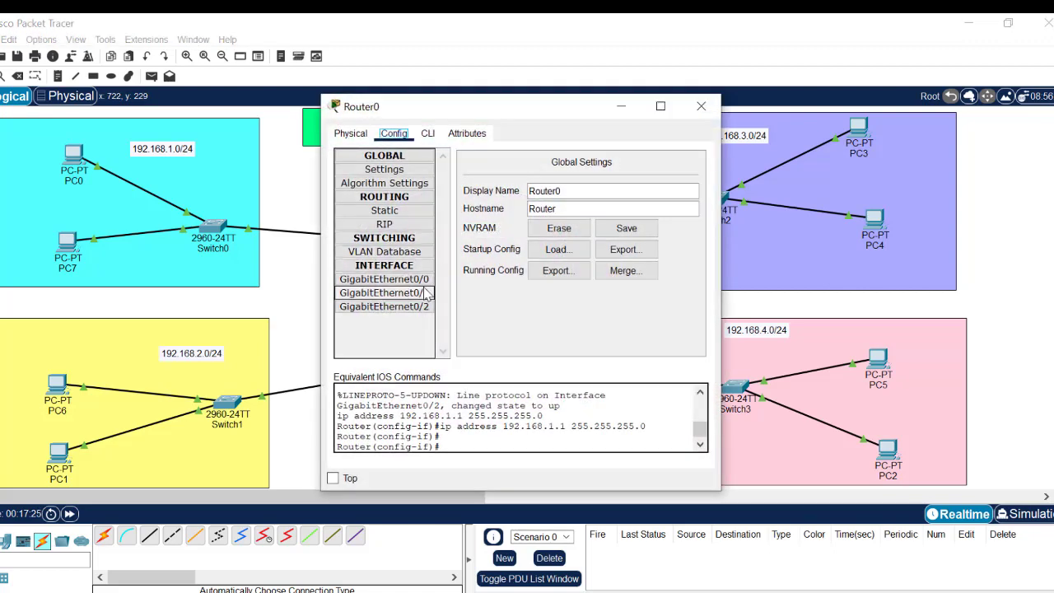
click(387, 279)
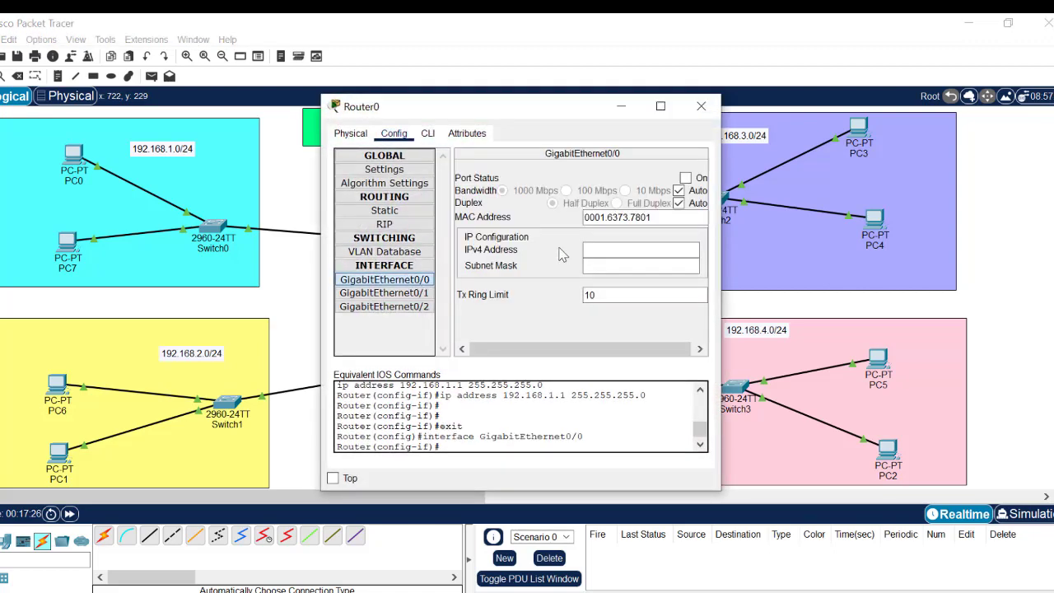
click(685, 178)
click(599, 250)
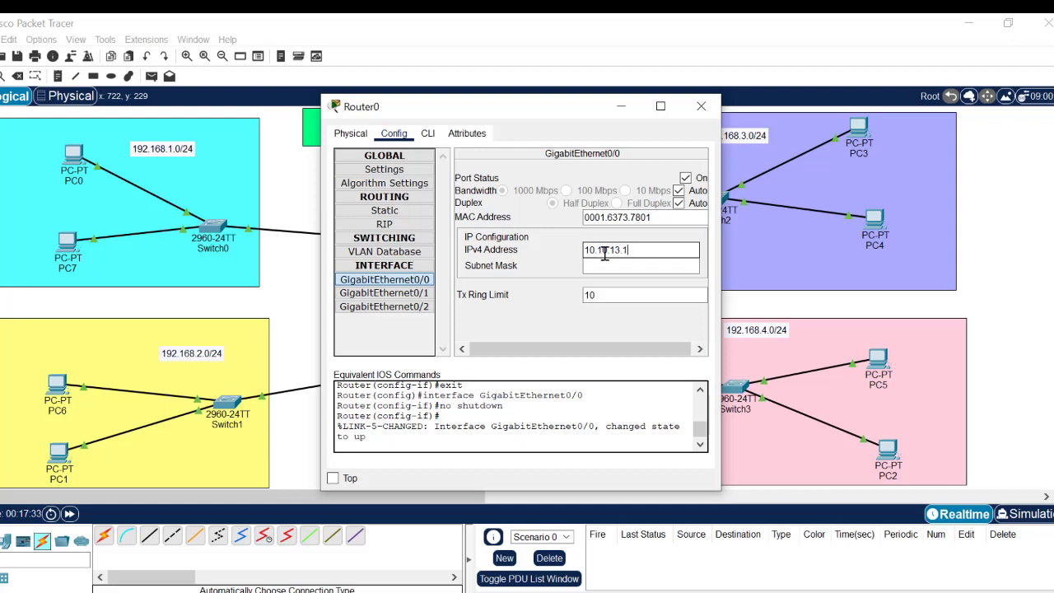
text(10.10.13.1)
click(624, 266)
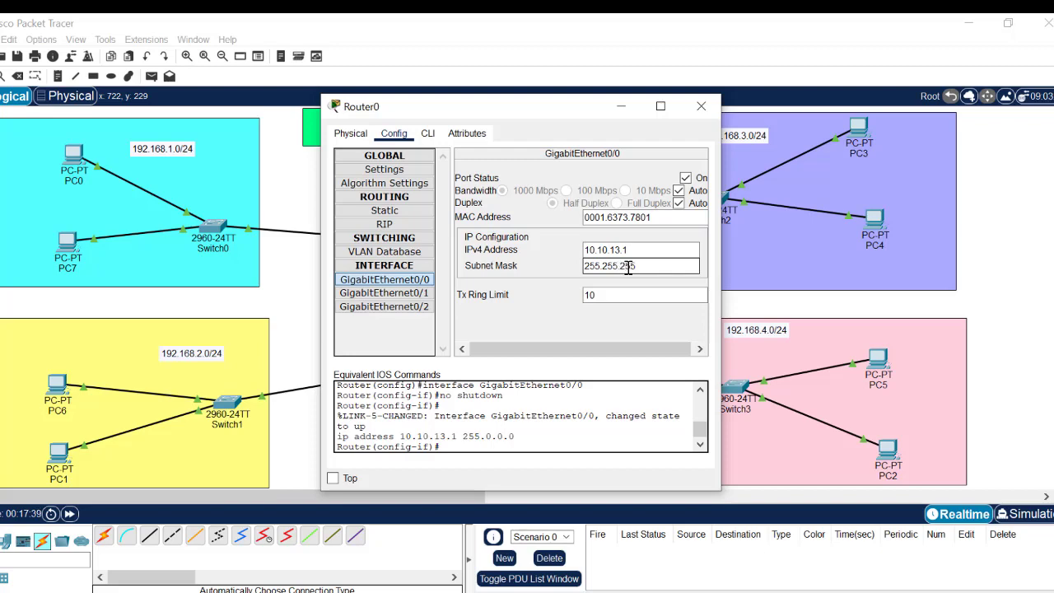
click(621, 107)
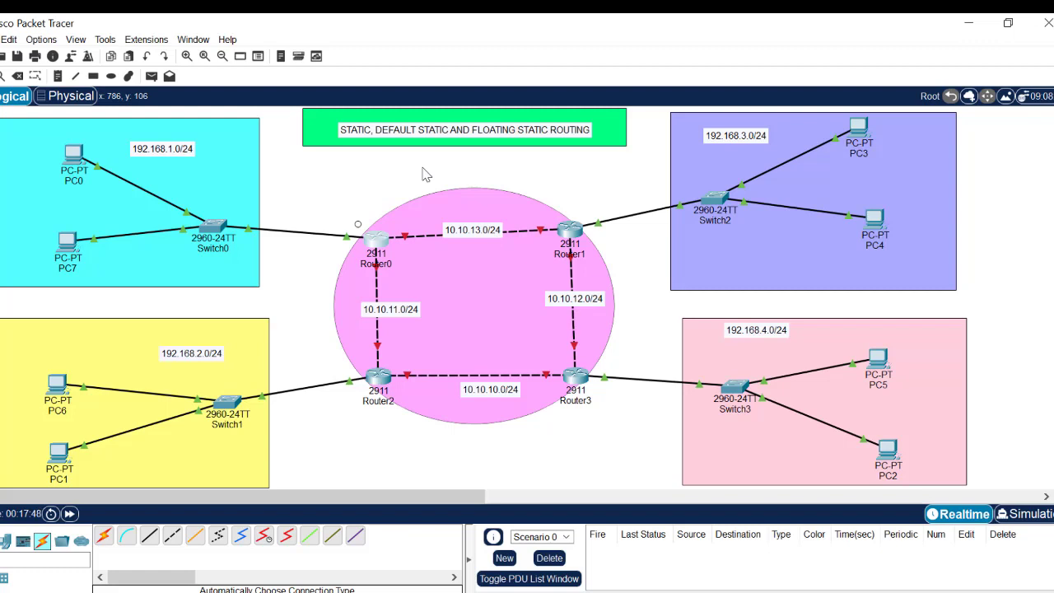
- Review Router0's GigabitEthernet0/0 address and subnet mask against the network label on the Router0–Router1 link, and minimize the window
click(392, 222)
click(366, 188)
click(377, 240)
click(421, 280)
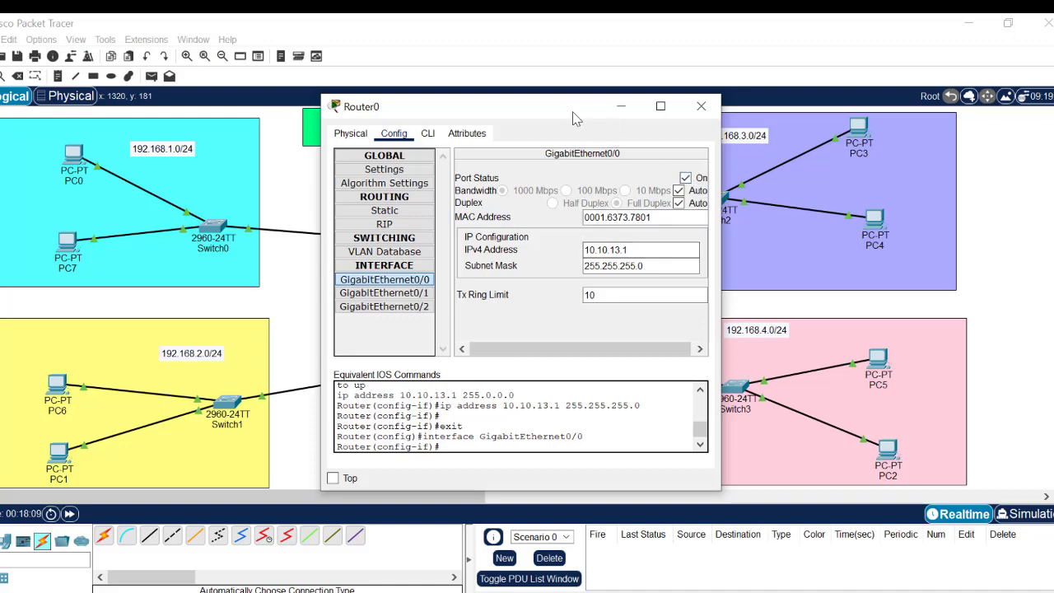
drag(569, 113, 464, 271)
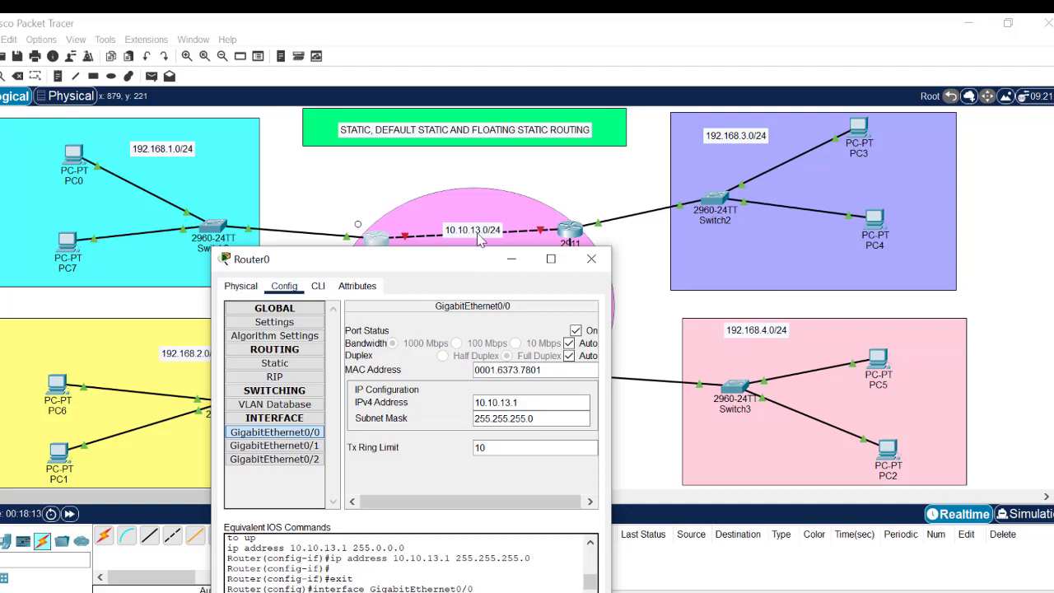
drag(464, 264, 427, 268)
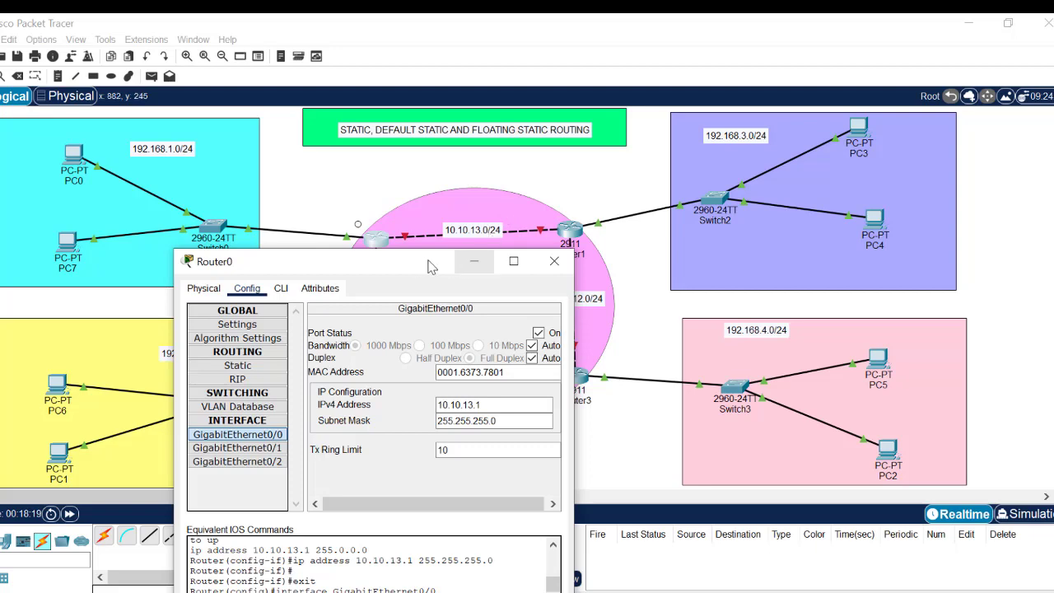
drag(412, 268, 487, 110)
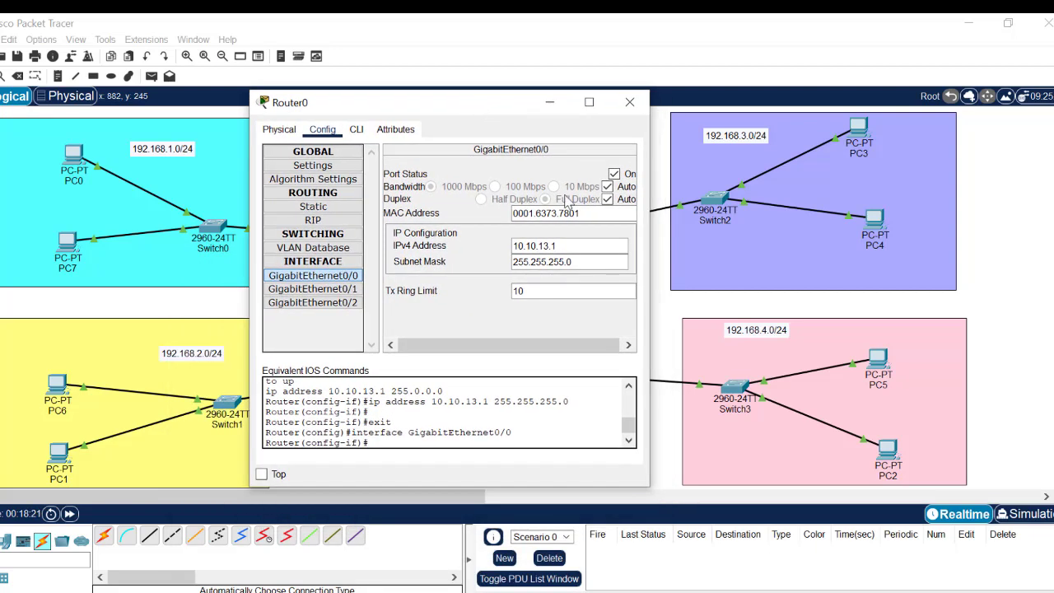
drag(577, 261, 491, 258)
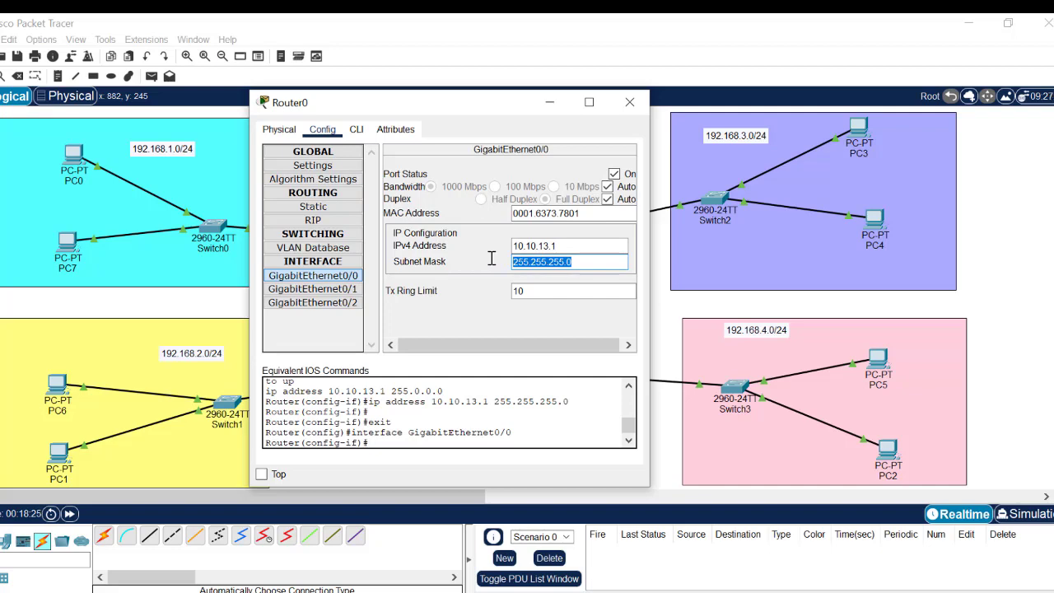
click(549, 102)
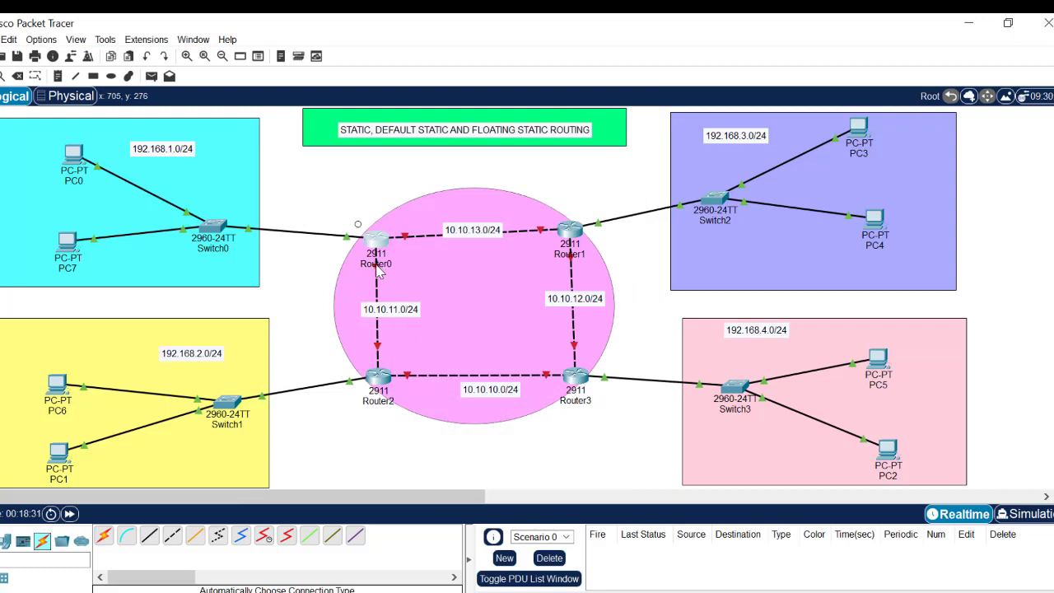
- Set Router0's GigabitEthernet0/1 IPv4 address to 10.10.11.1 with subnet mask 255.255.255.0, turn the port on, and close the router window
mouse_move(379, 272)
click(378, 250)
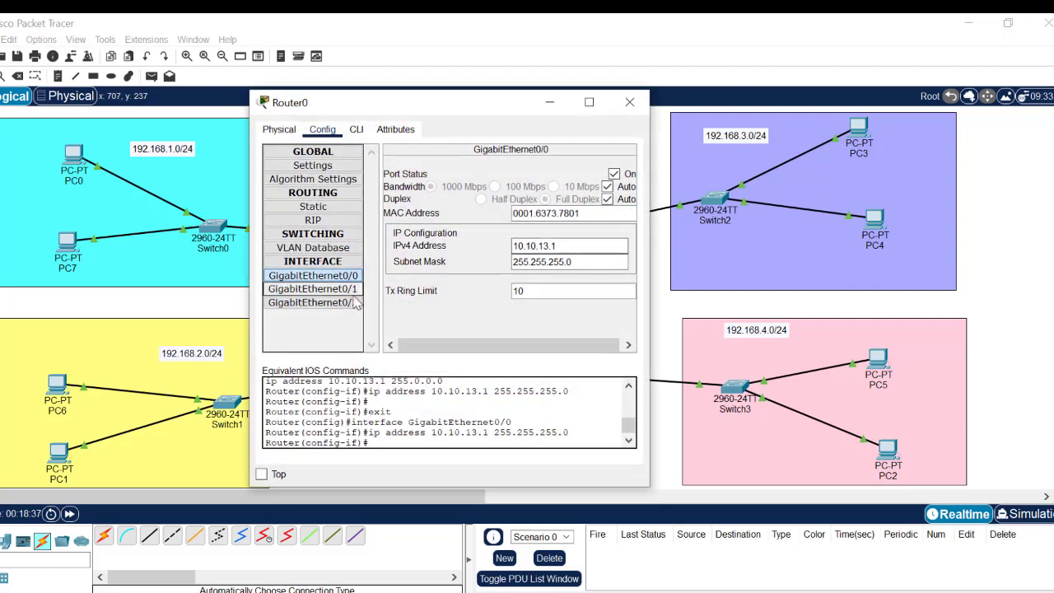
click(342, 291)
click(524, 248)
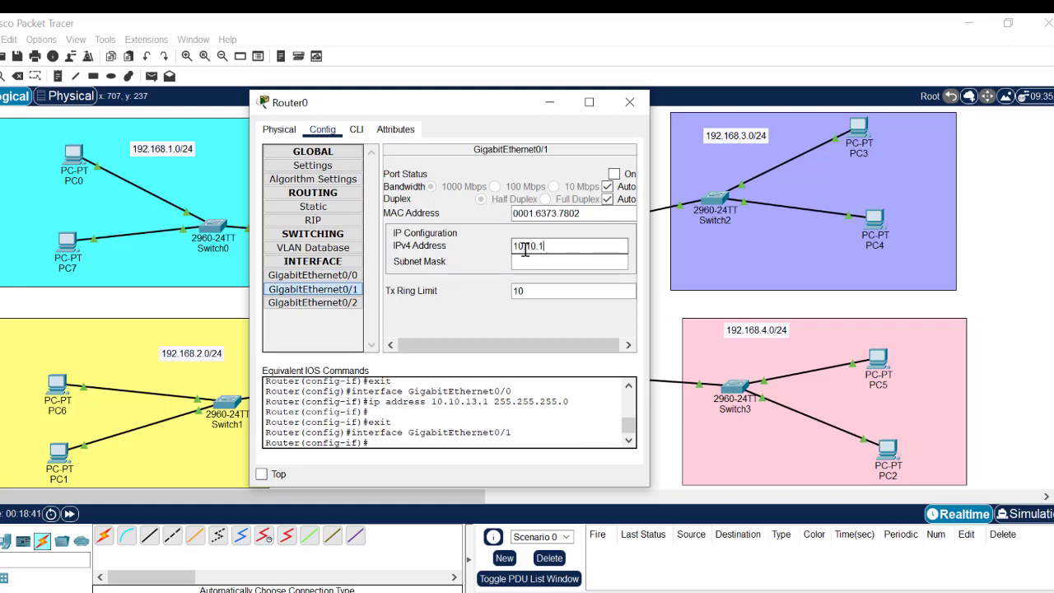
click(532, 258)
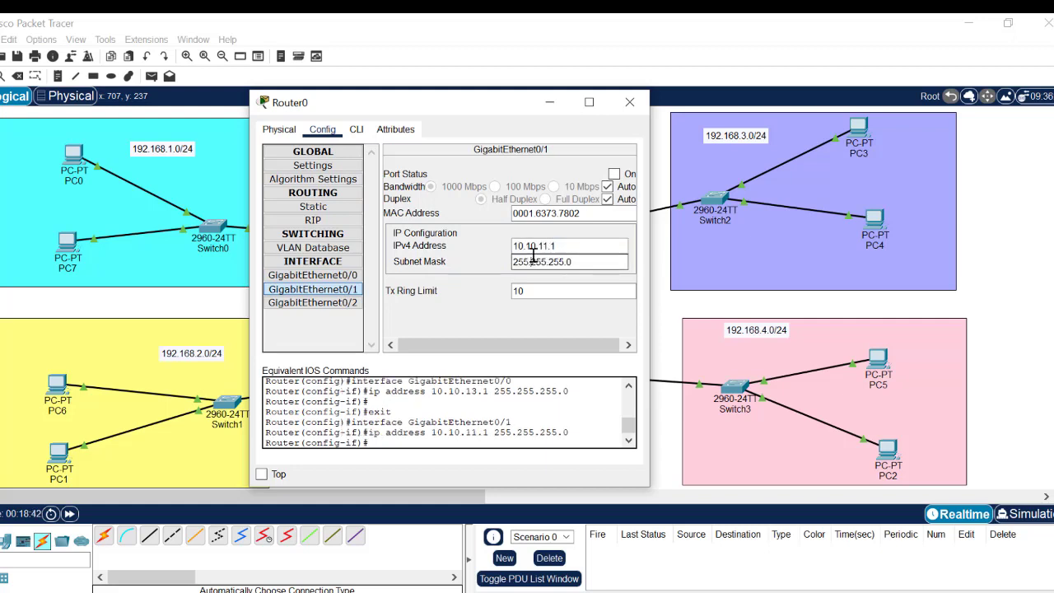
click(614, 174)
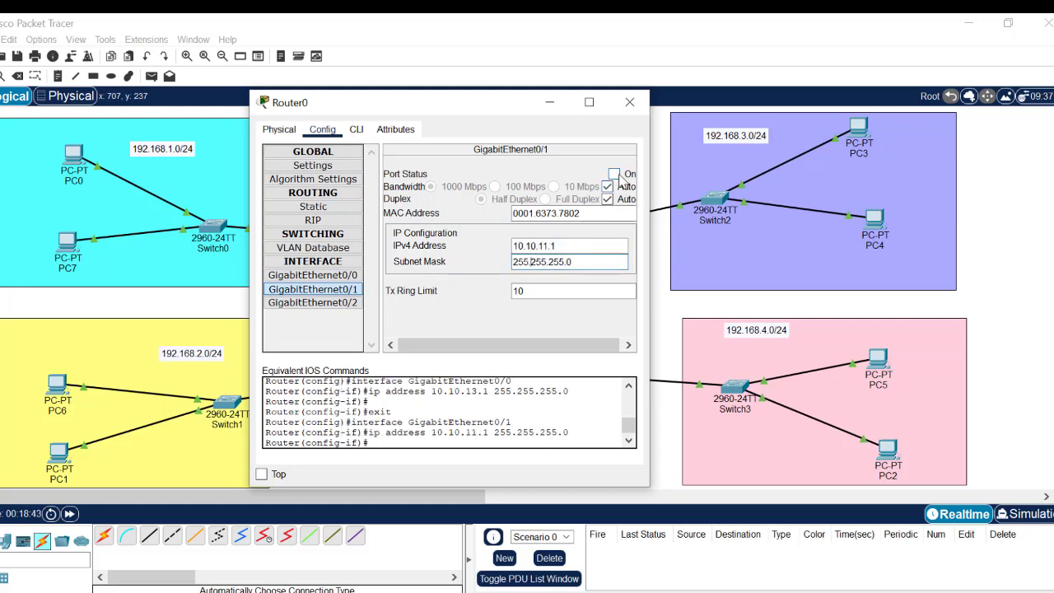
click(629, 103)
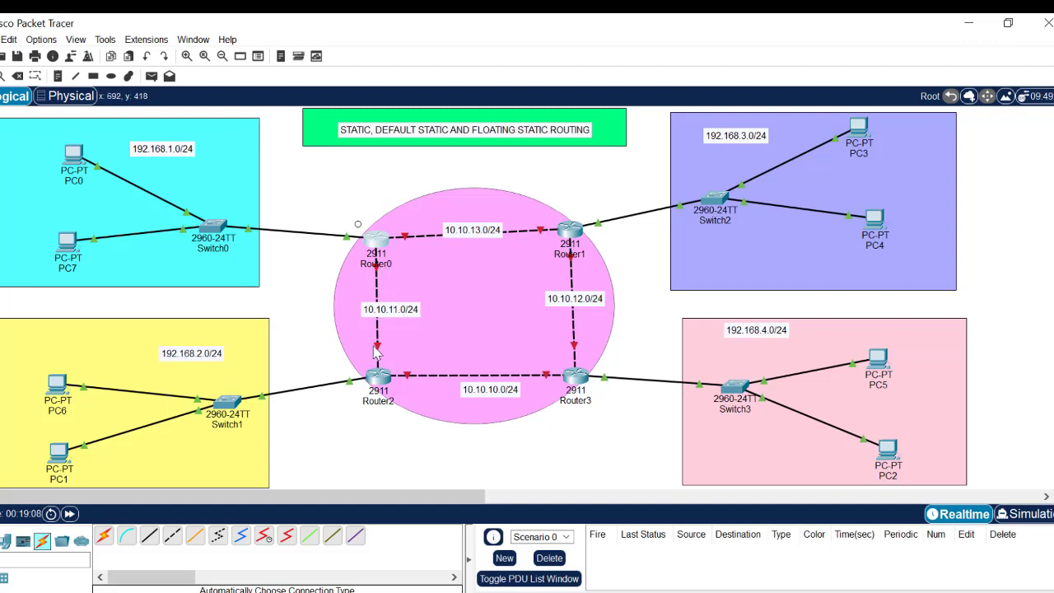
- Set Router2's GigabitEthernet0/0 IPv4 address to 10.10.11.2 with subnet mask 255.255.255.0 and turn the port on
mouse_move(379, 347)
click(377, 377)
click(394, 133)
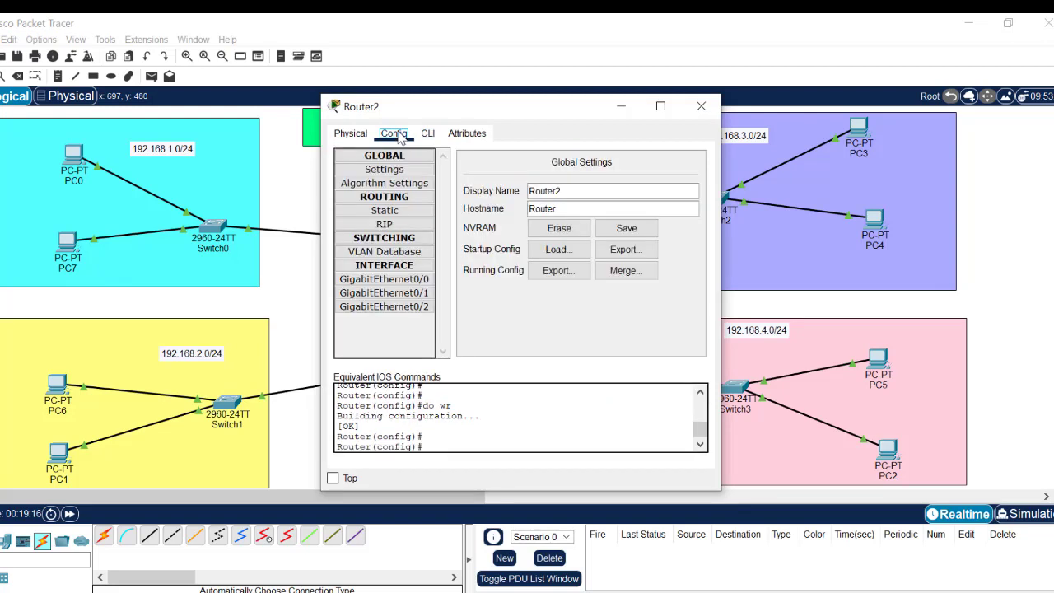
click(418, 281)
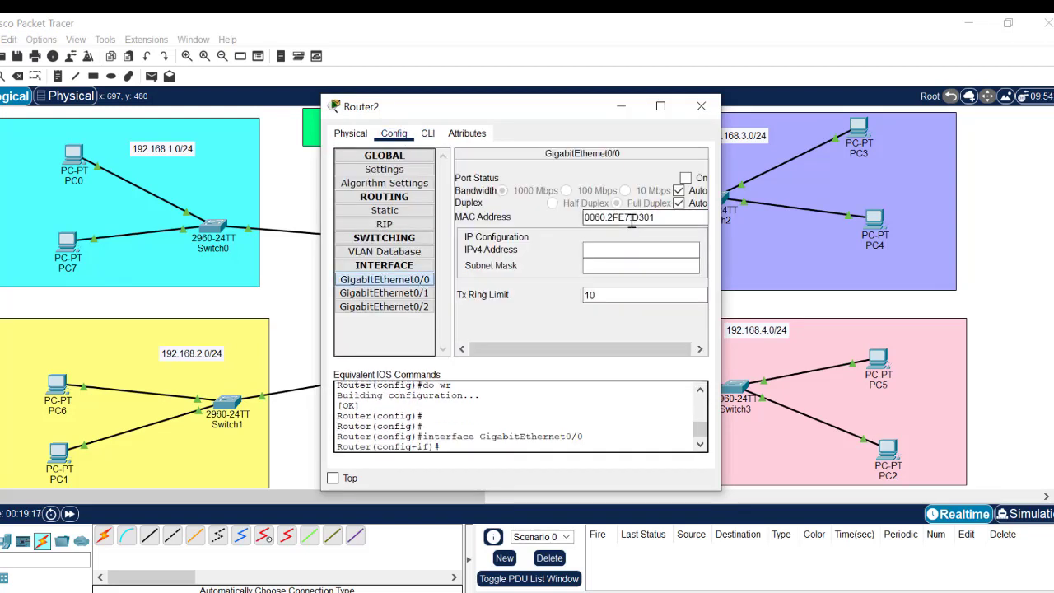
click(615, 252)
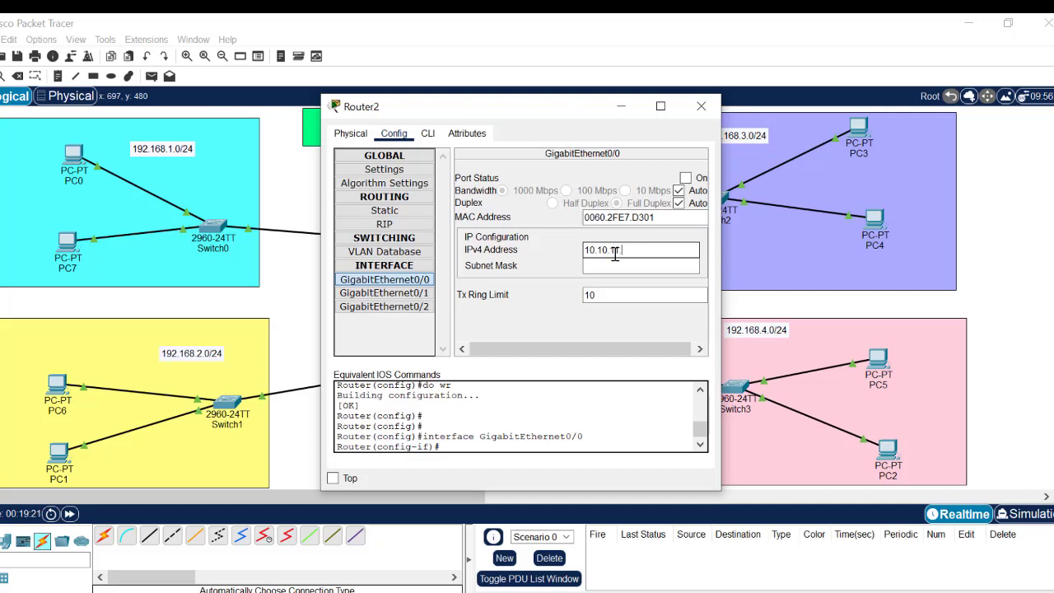
text(10.10.11.2)
click(623, 265)
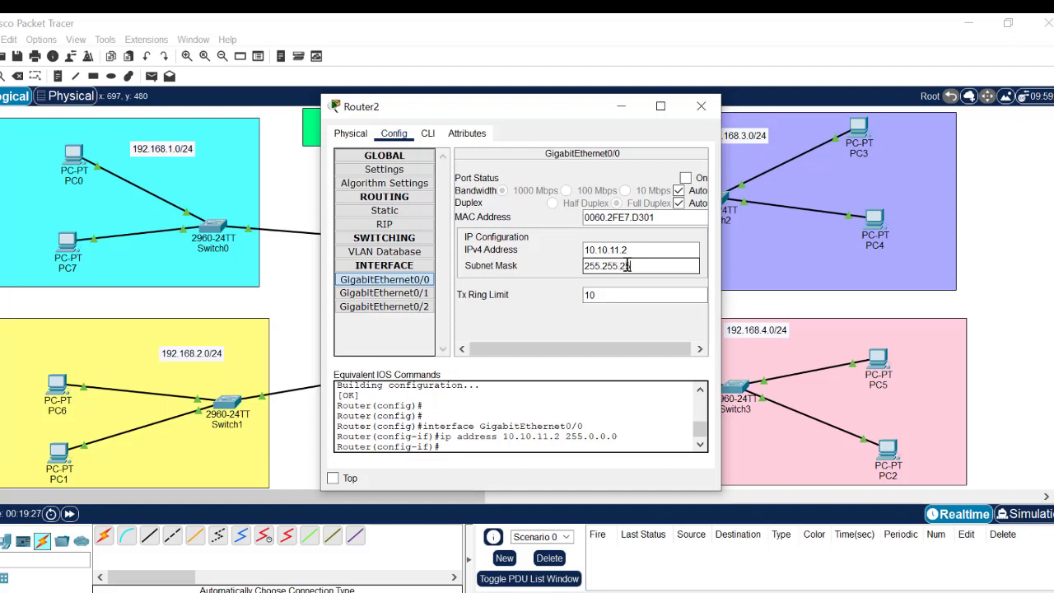
click(685, 178)
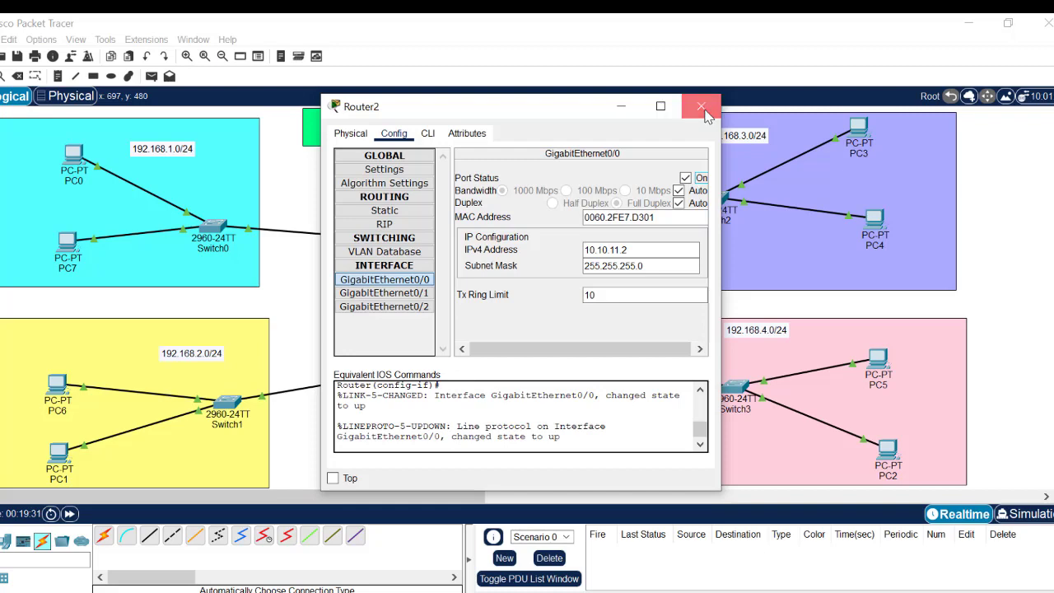
- Set Router2's GigabitEthernet0/1 IPv4 address to 10.10.10.1 with subnet mask 255.255.255.0, turn the port on, and close the router window
click(701, 106)
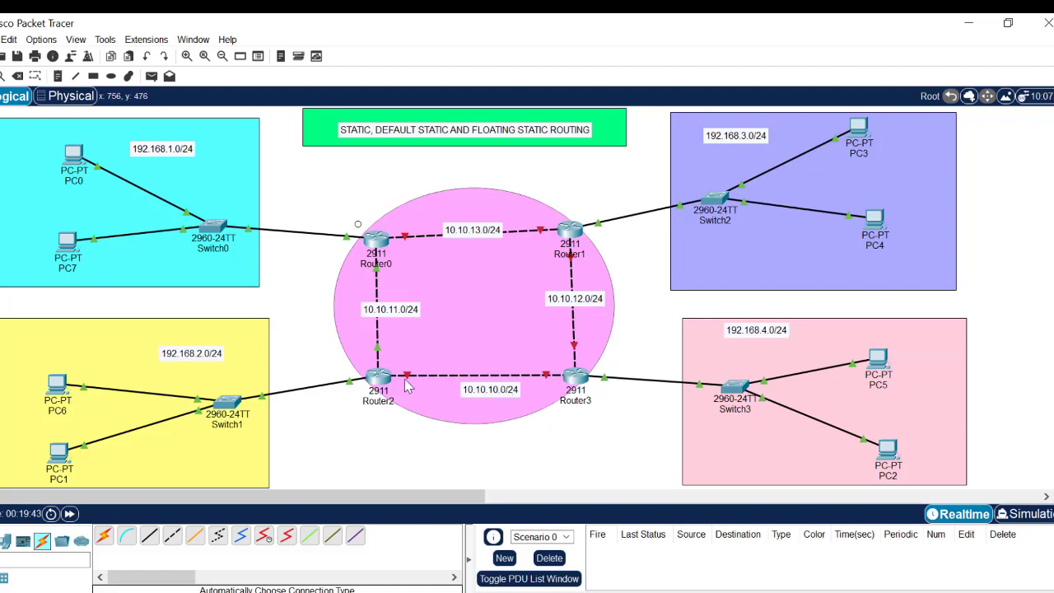
click(379, 378)
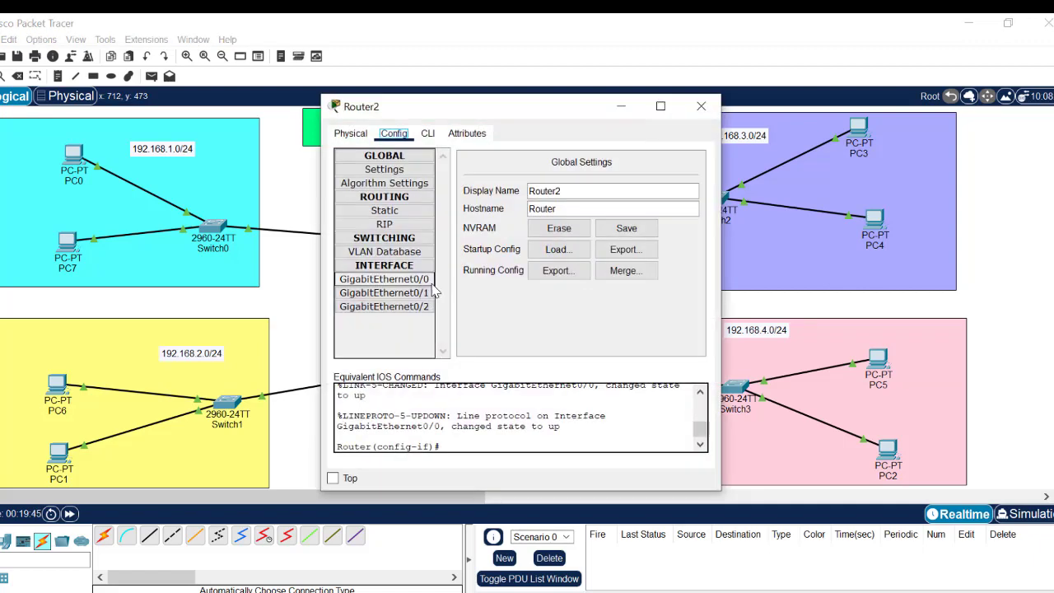
click(412, 292)
click(601, 250)
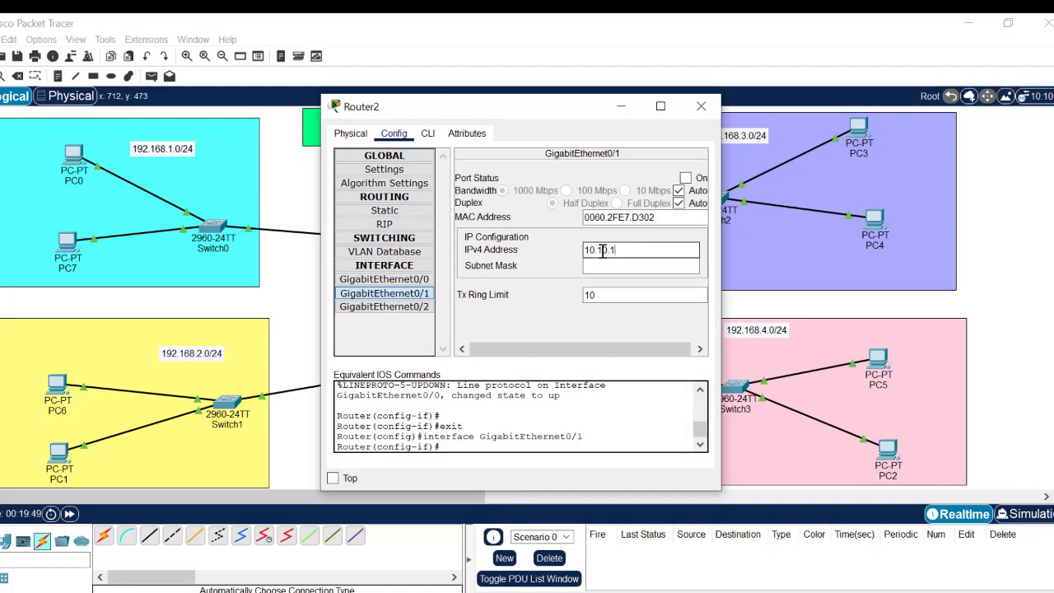
click(610, 272)
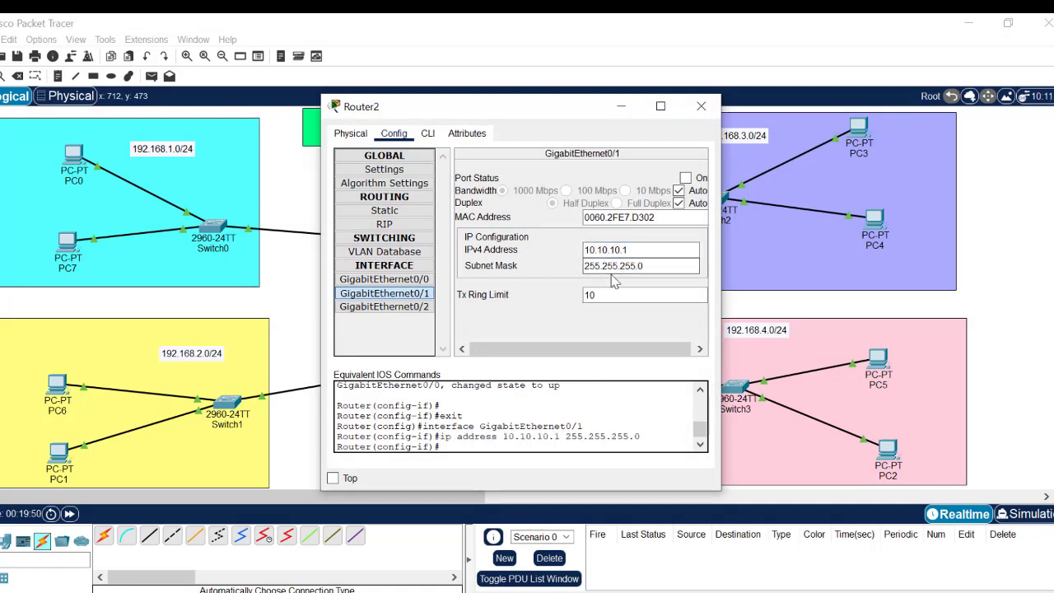
click(685, 178)
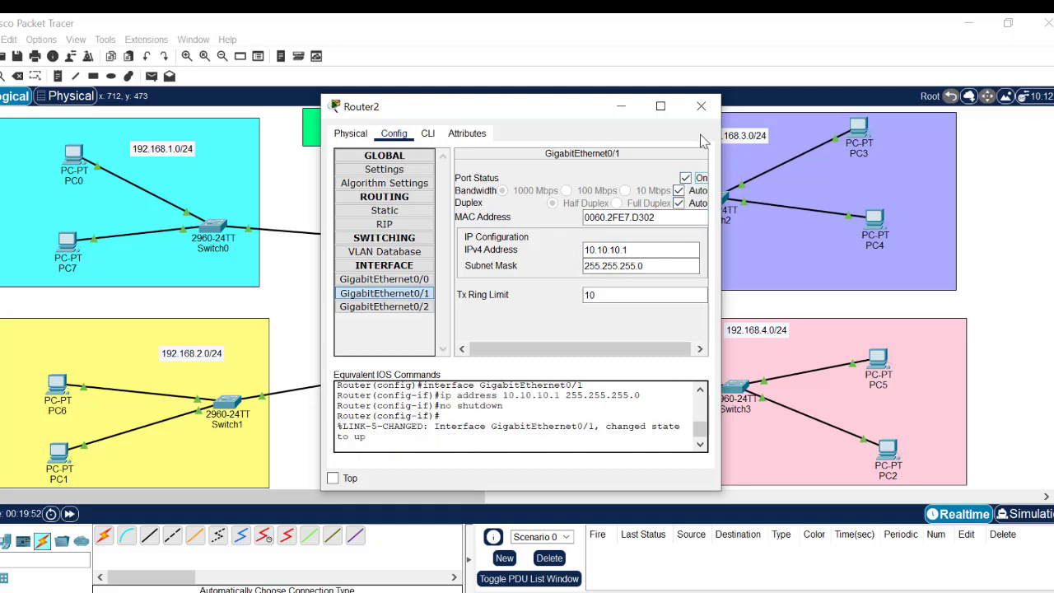
click(701, 106)
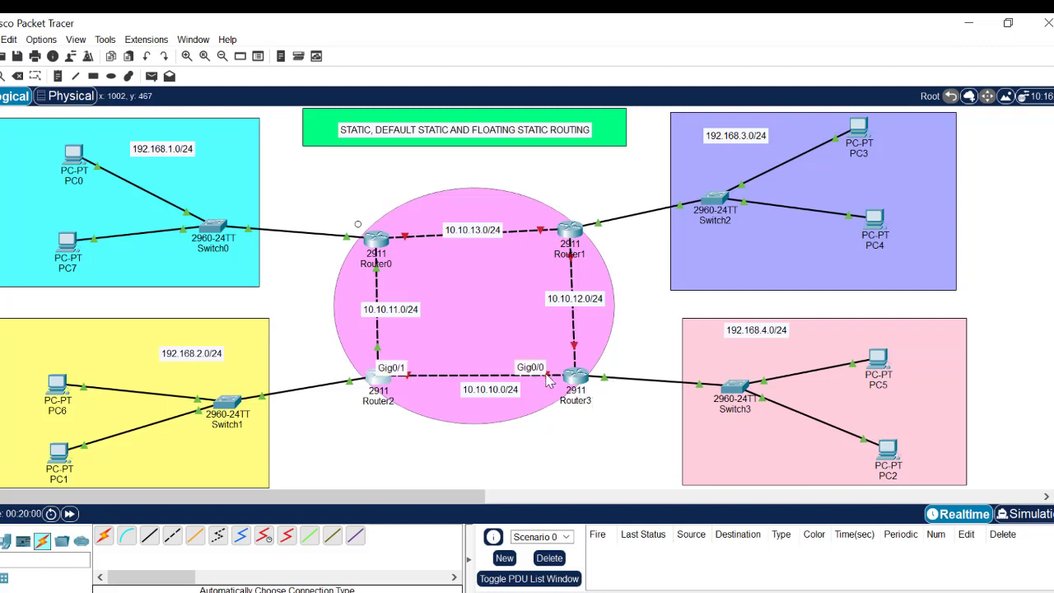
- Turn on Router3's GigabitEthernet0/0 port, set its IPv4 address to 10.10.10.2 with subnet mask 255.255.255.0, and close the router window
click(574, 376)
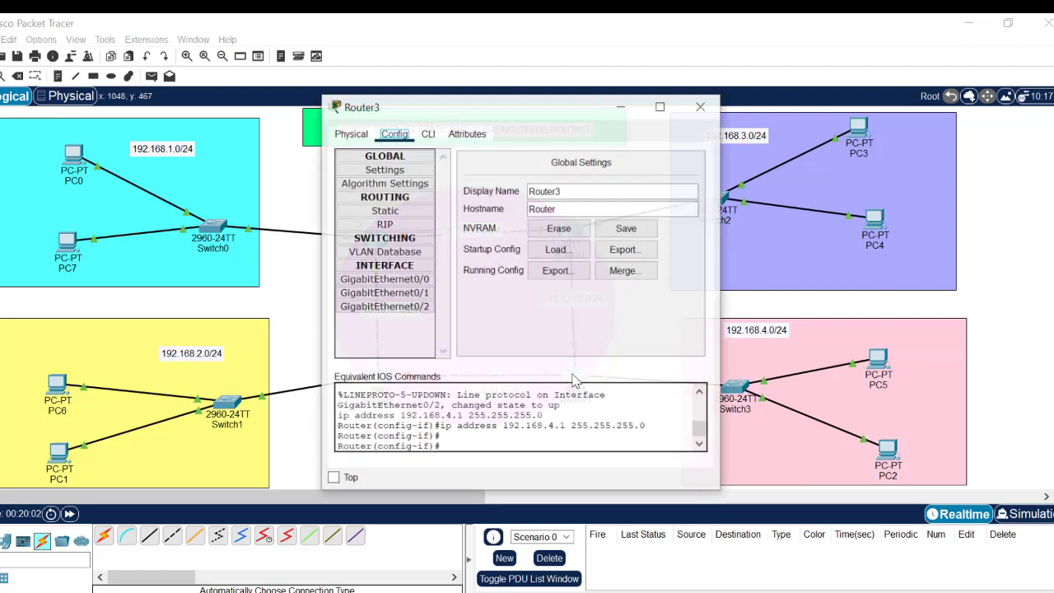
click(409, 285)
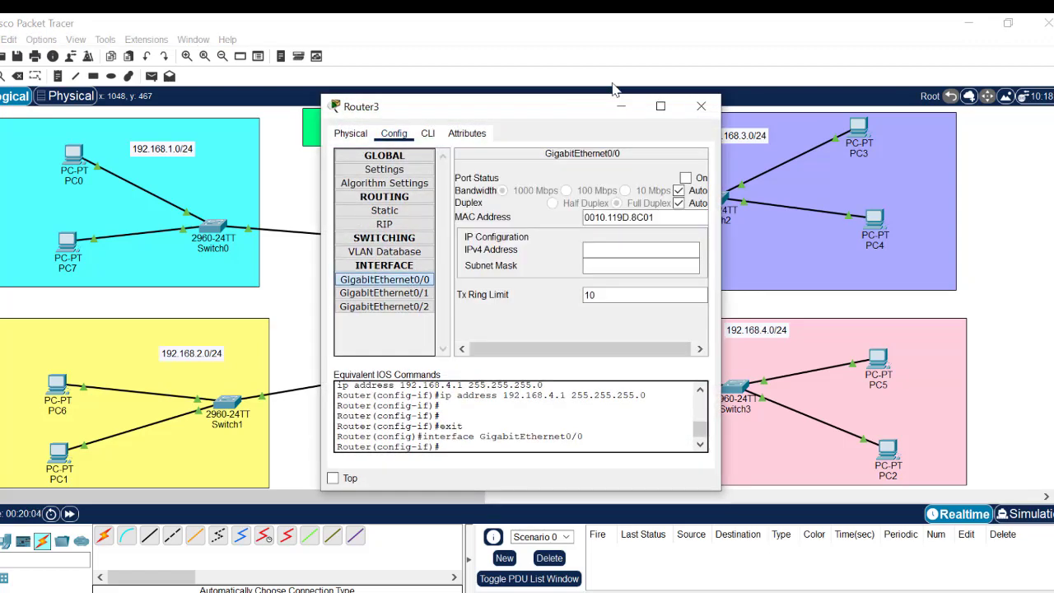
click(621, 106)
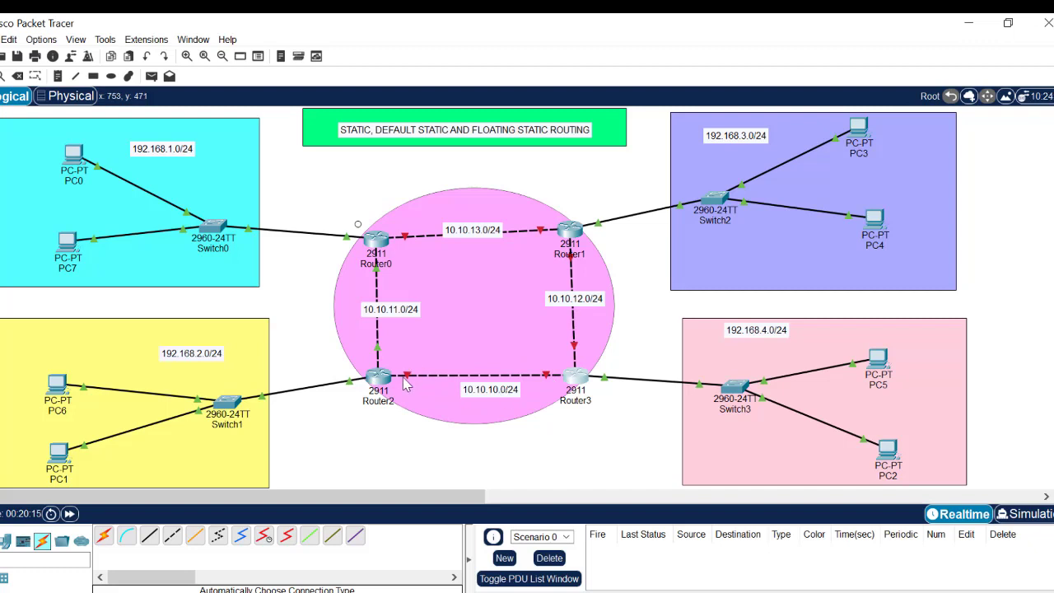
mouse_move(389, 386)
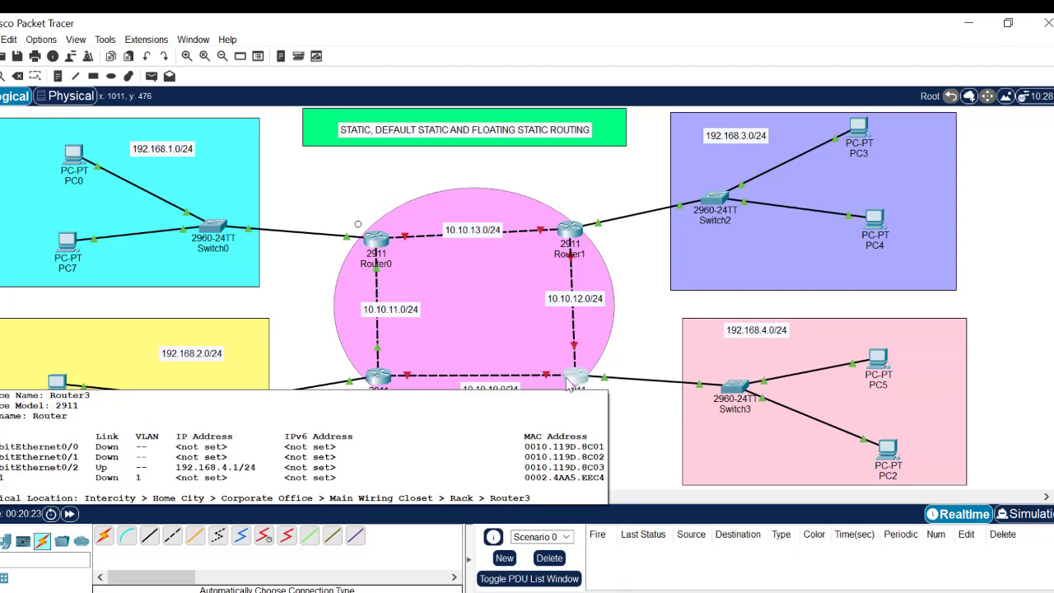
click(578, 377)
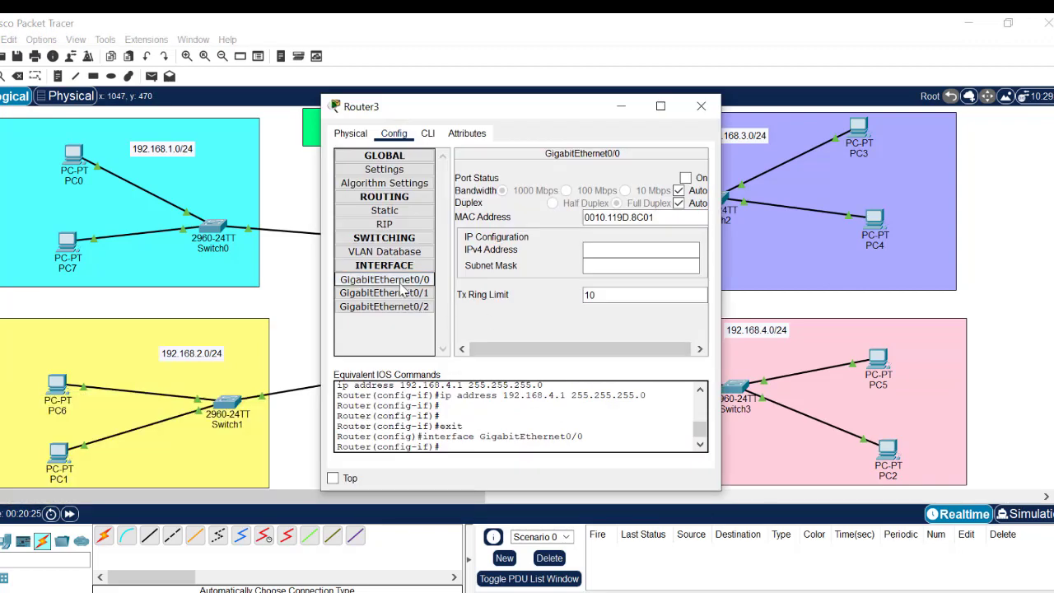
click(402, 281)
click(684, 178)
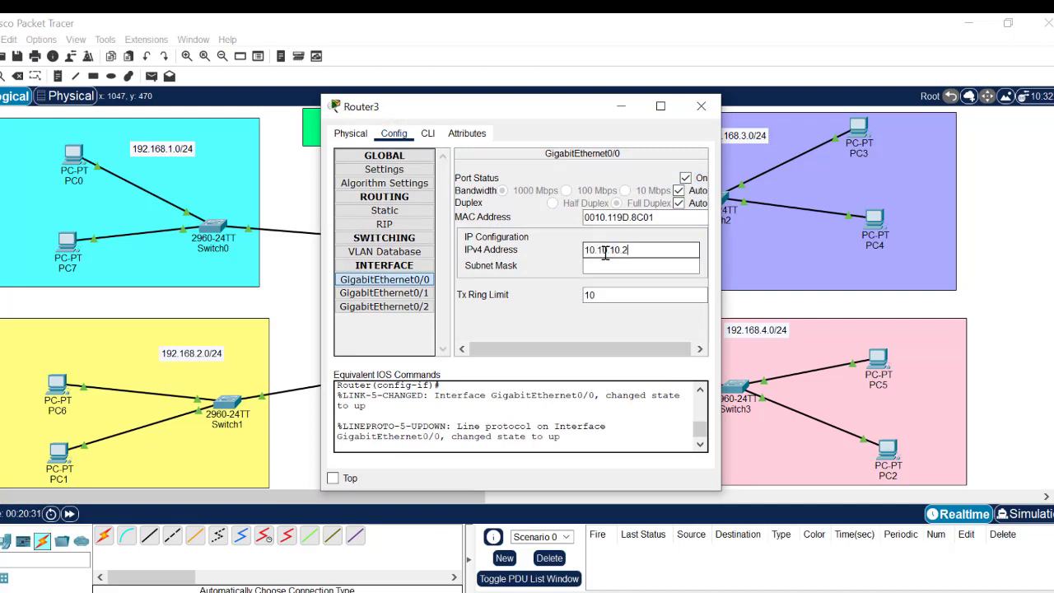
click(609, 265)
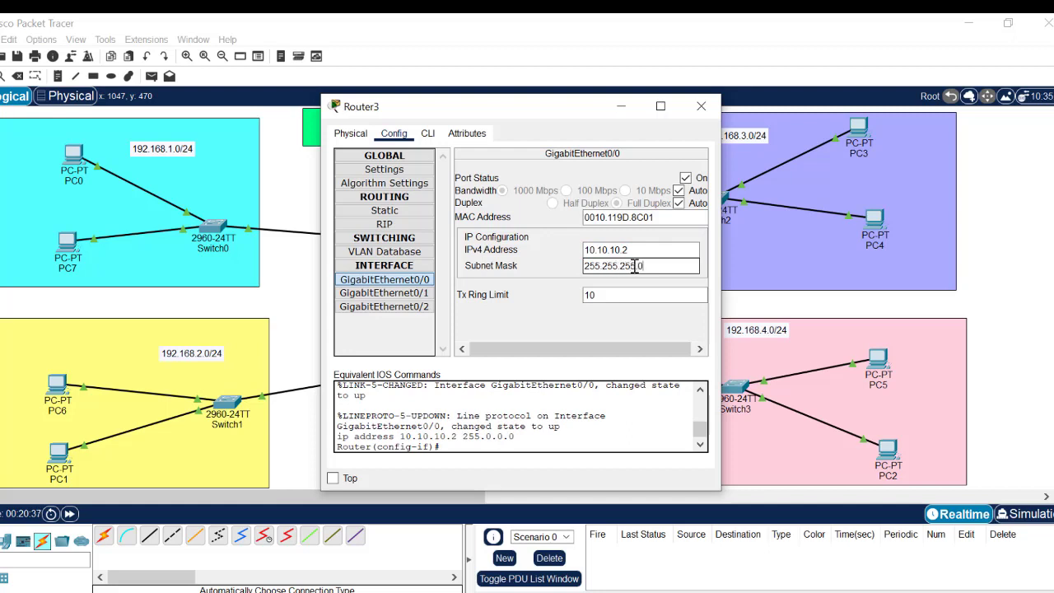
click(701, 107)
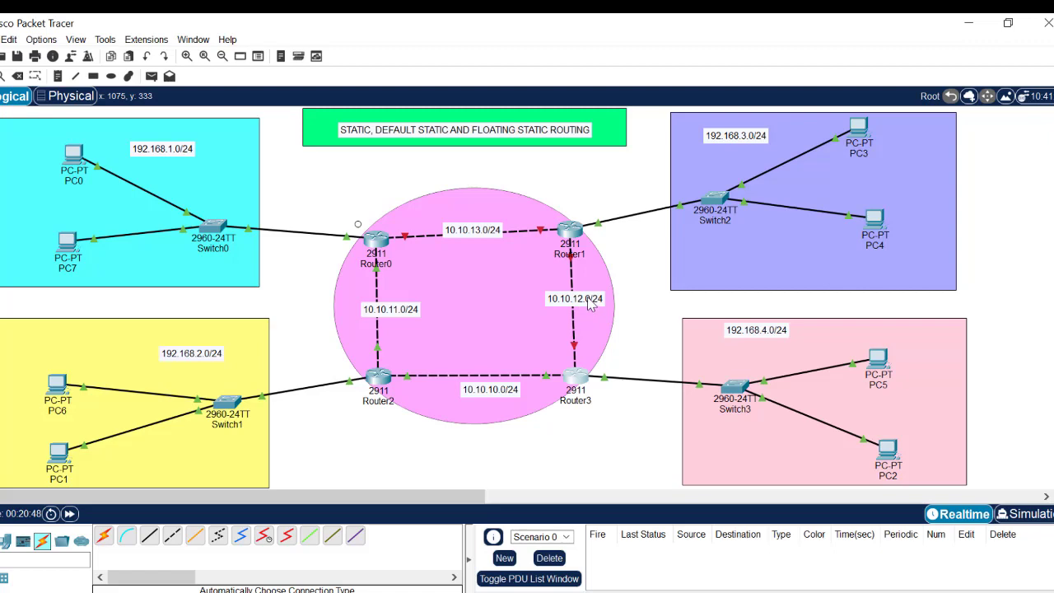
- Set Router3's GigabitEthernet0/1 IPv4 address to 10.10.12.1 with subnet mask 255.255.255.0, turn the port on, and close the router window
click(575, 380)
click(396, 292)
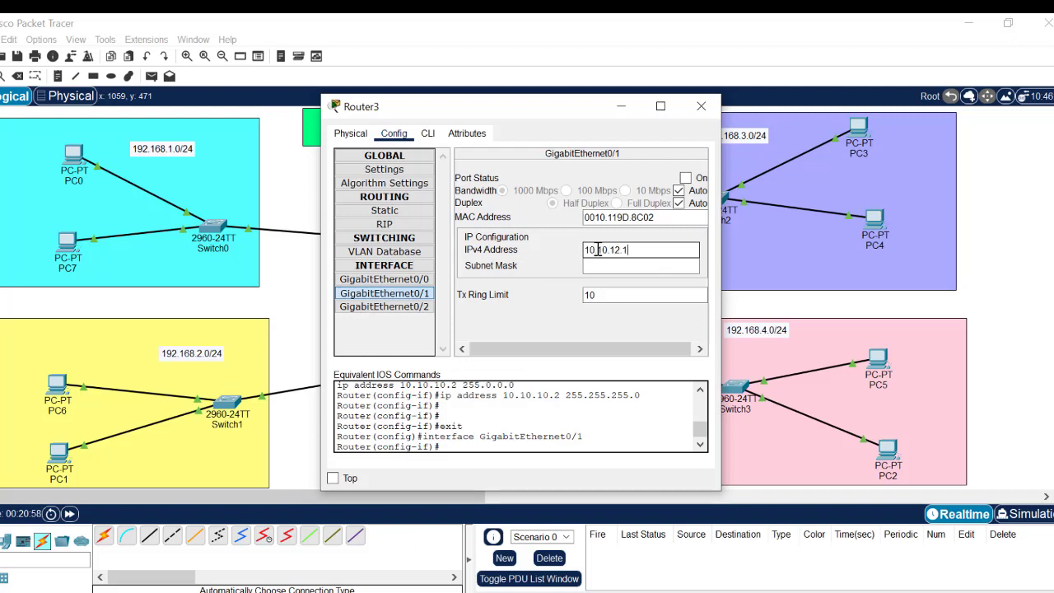
text(10.10.12.1)
click(606, 262)
click(685, 177)
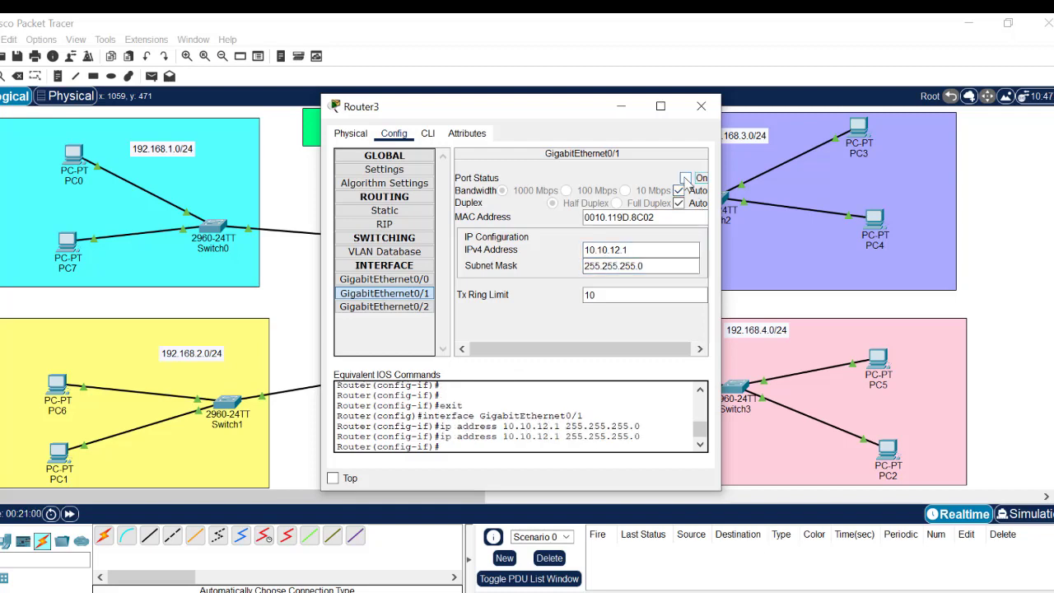
click(709, 110)
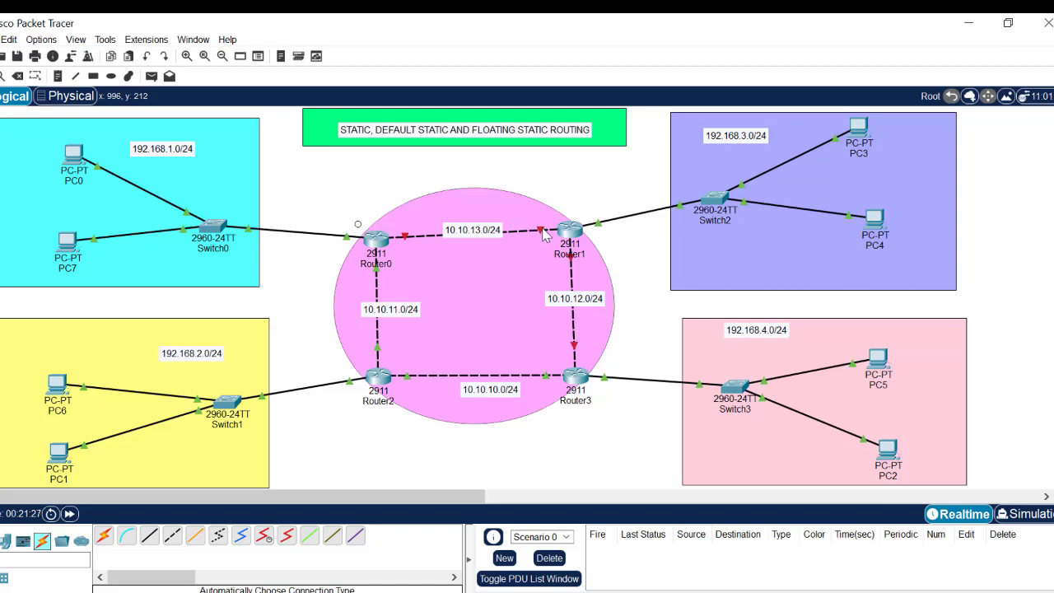
- Turn on Router1's GigabitEthernet0/0 port, set its IPv4 address to 10.10.13.2 with subnet mask 255.255.255.0, and close the router window
click(569, 231)
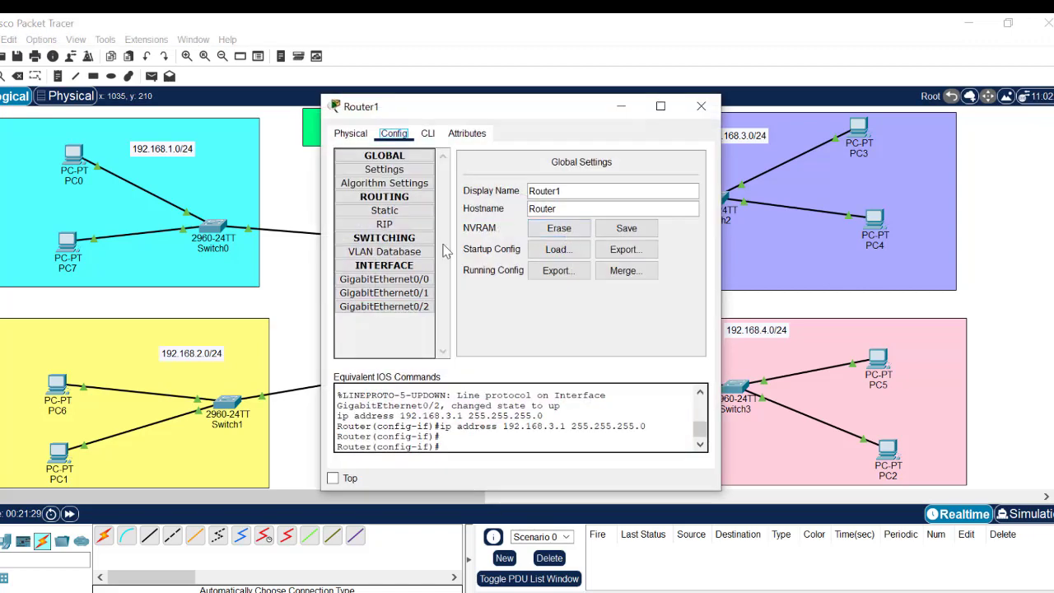
click(383, 279)
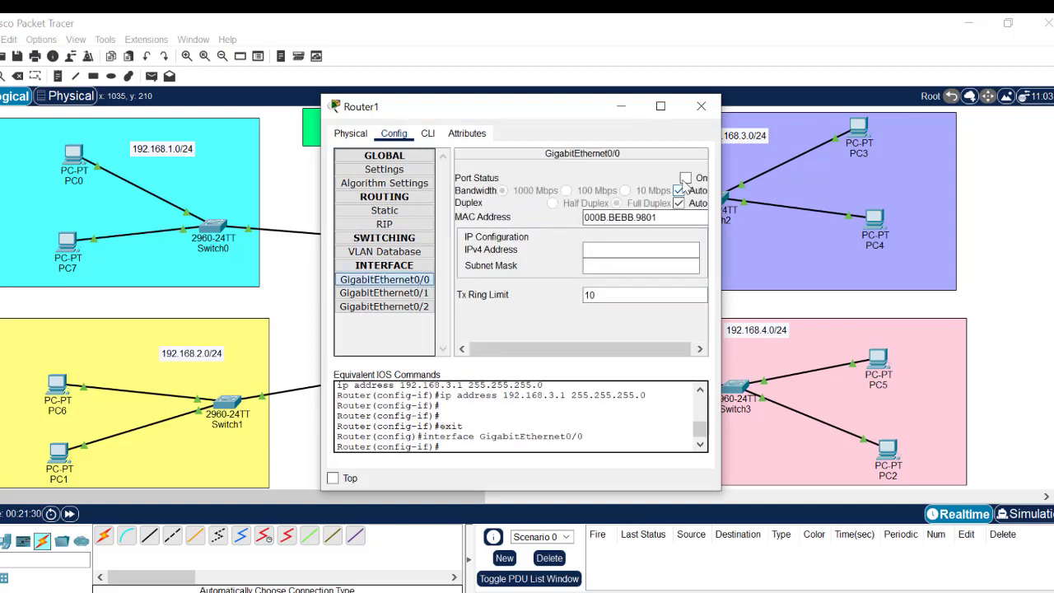
click(685, 177)
click(615, 251)
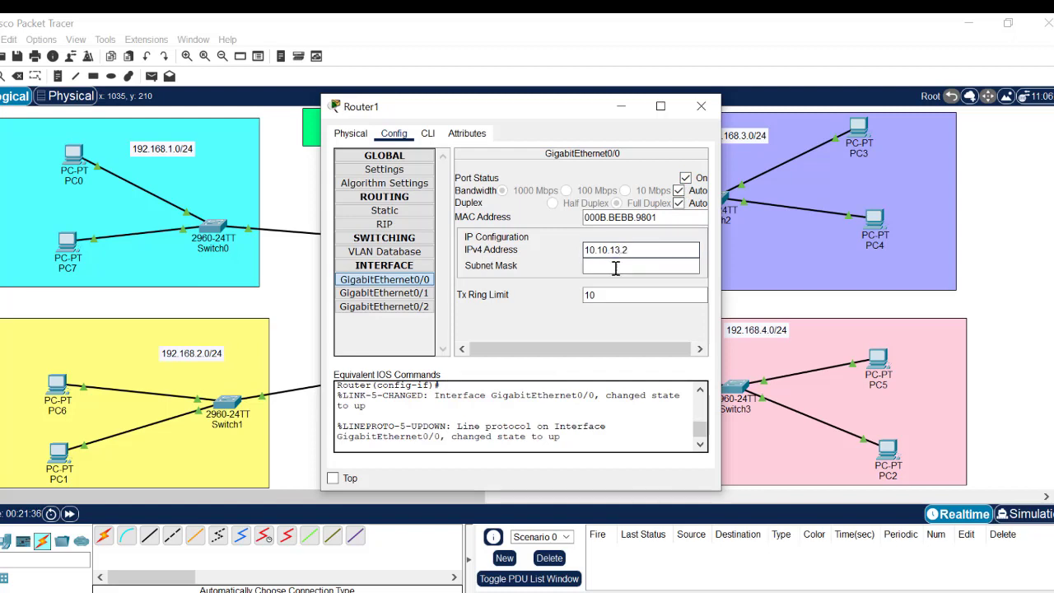
click(630, 266)
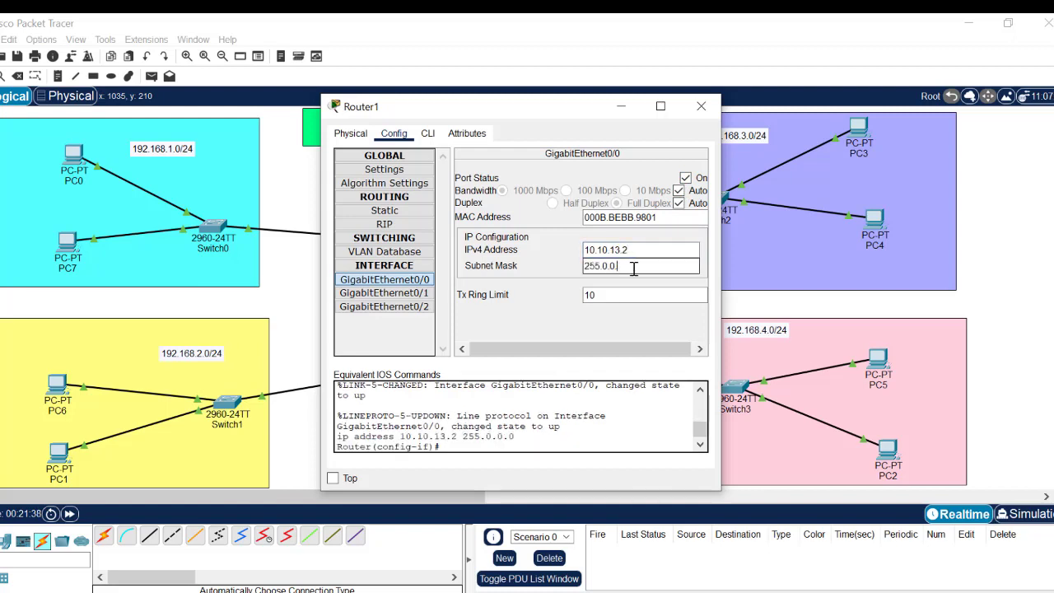
text(255.255.)
click(700, 105)
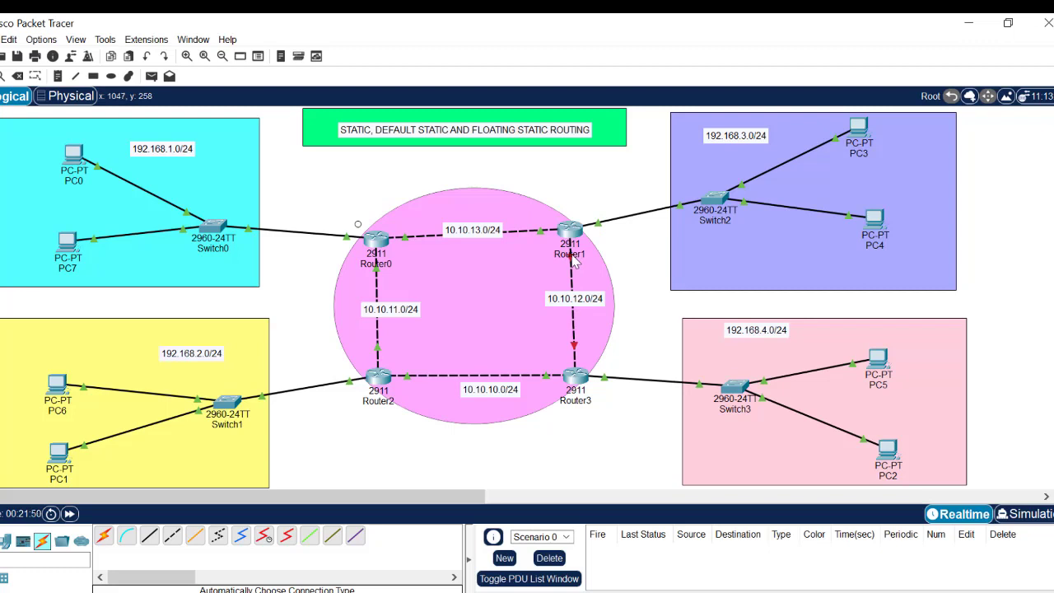
- Turn on Router1's GigabitEthernet0/1 port, set its IPv4 address to 10.10.12.2 with subnet mask 255.255.255.0, and close the router window
mouse_move(574, 261)
click(568, 235)
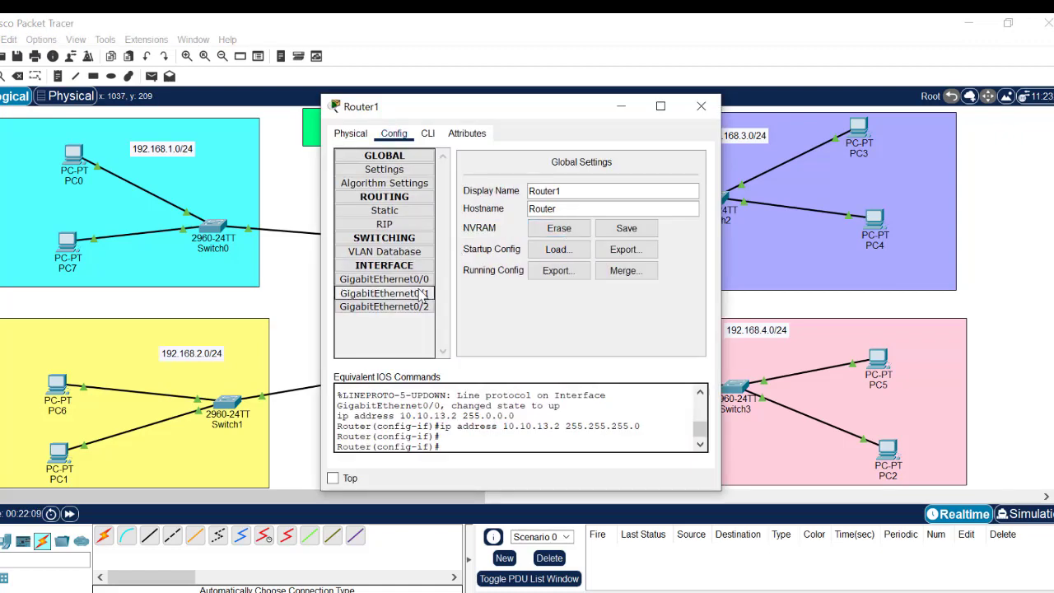
click(421, 294)
click(685, 178)
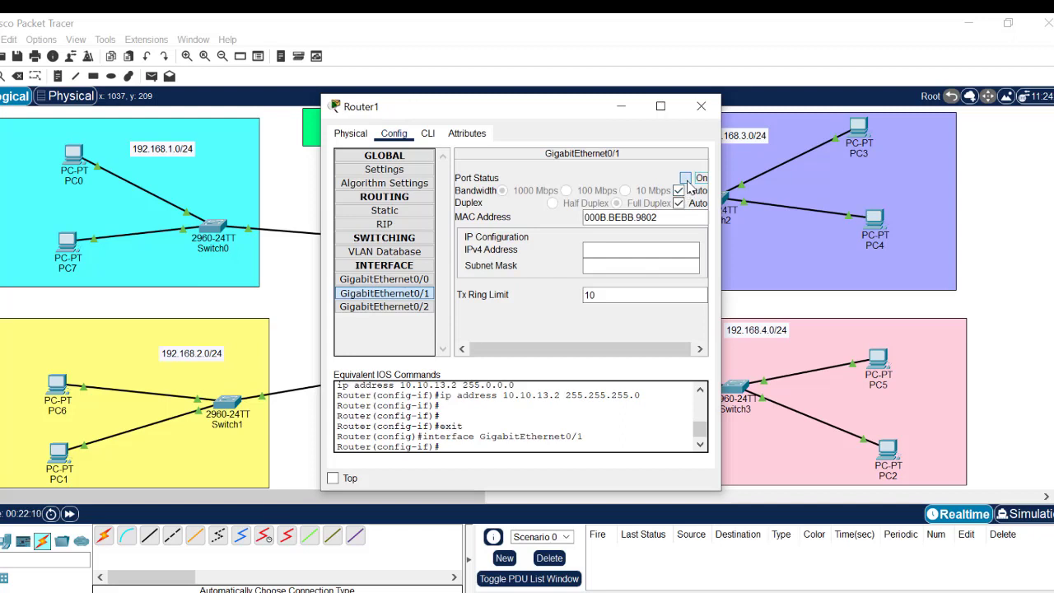
click(614, 251)
text(10.1)
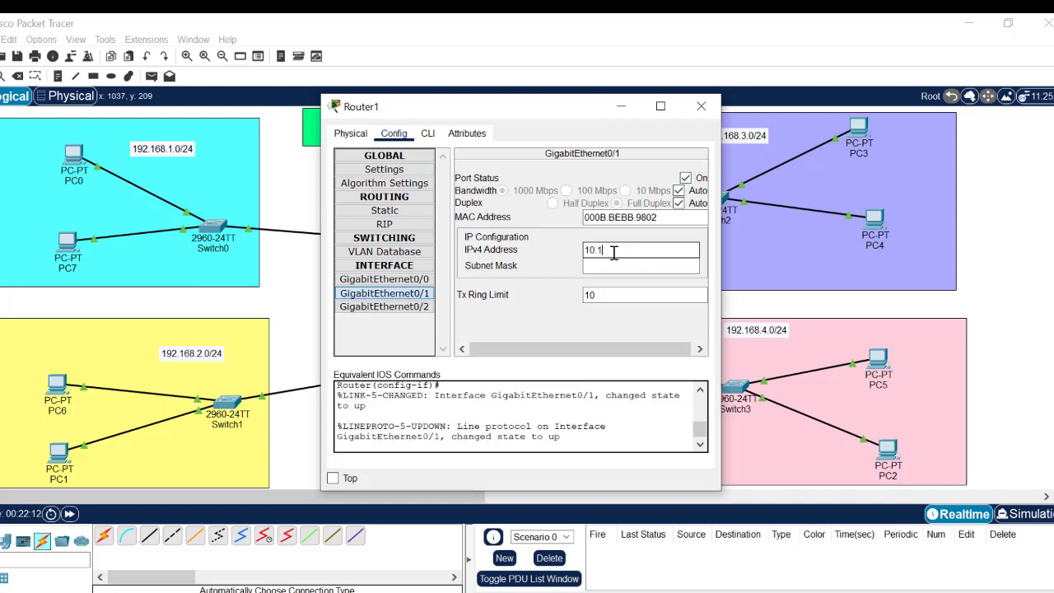
text(0.12.2)
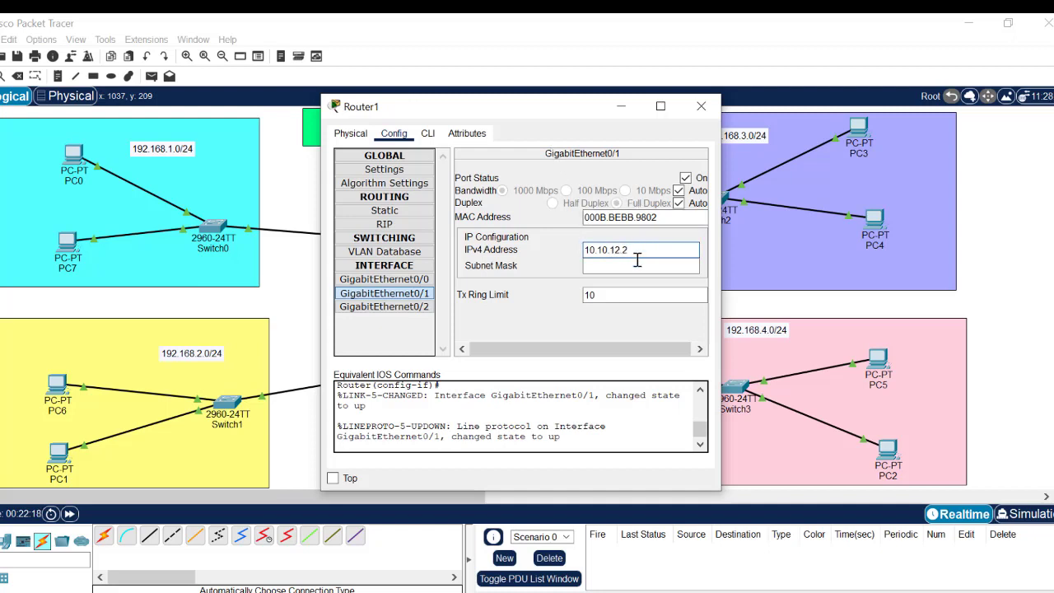
key(Tab)
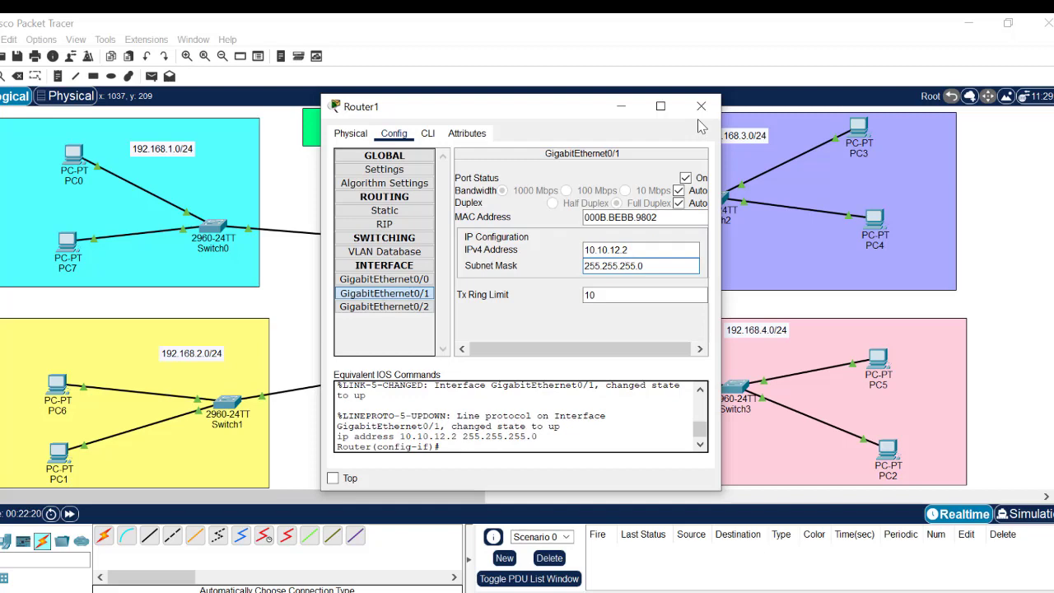
click(701, 107)
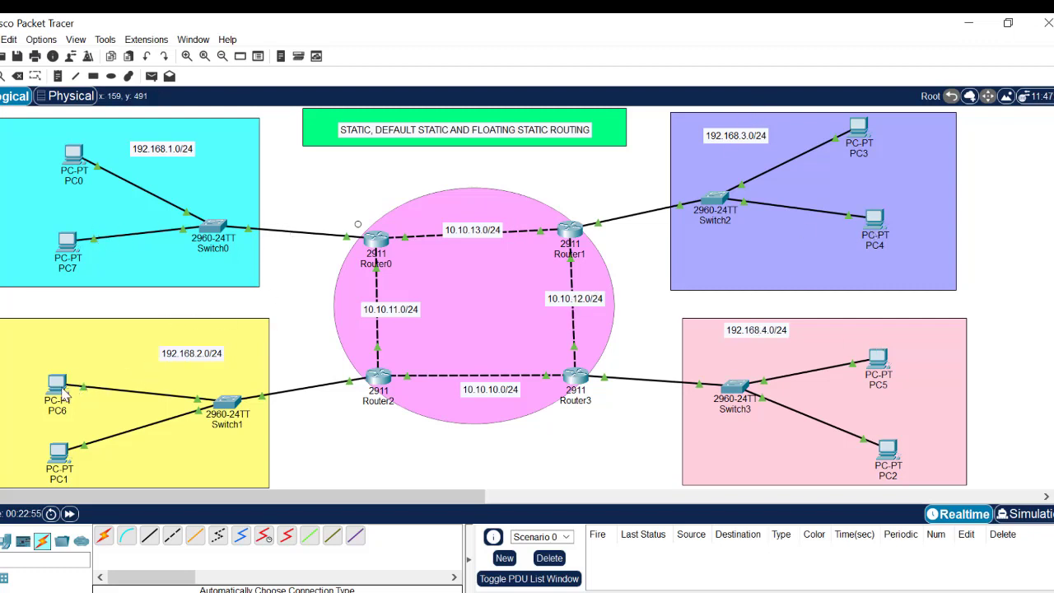
- Ping Router2's LAN gateway 192.168.2.1 from the command prompt of PC6
mouse_move(53, 387)
mouse_move(377, 384)
click(57, 387)
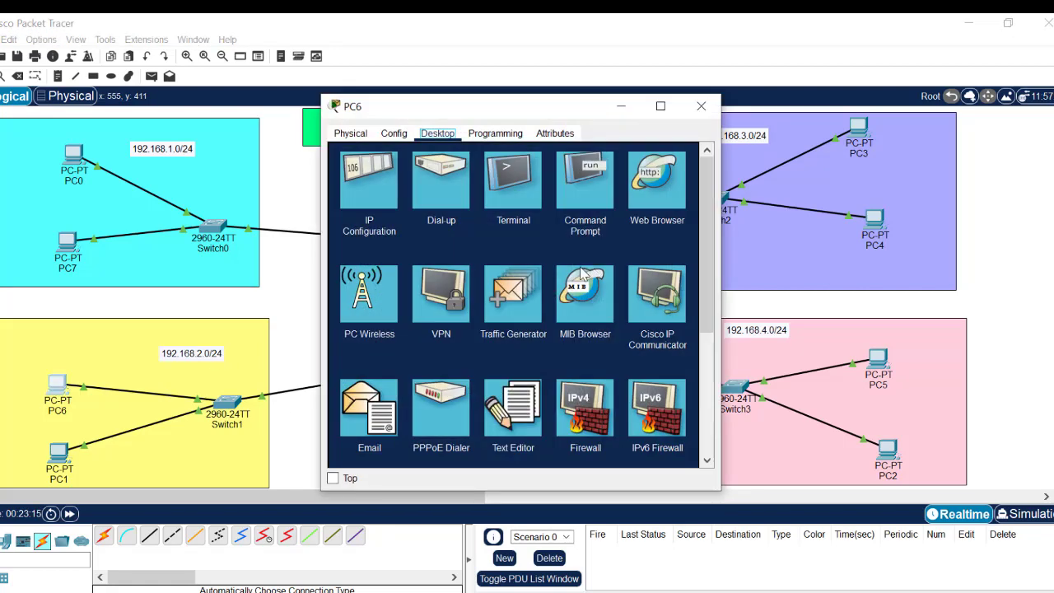
click(609, 187)
text(ping 192)
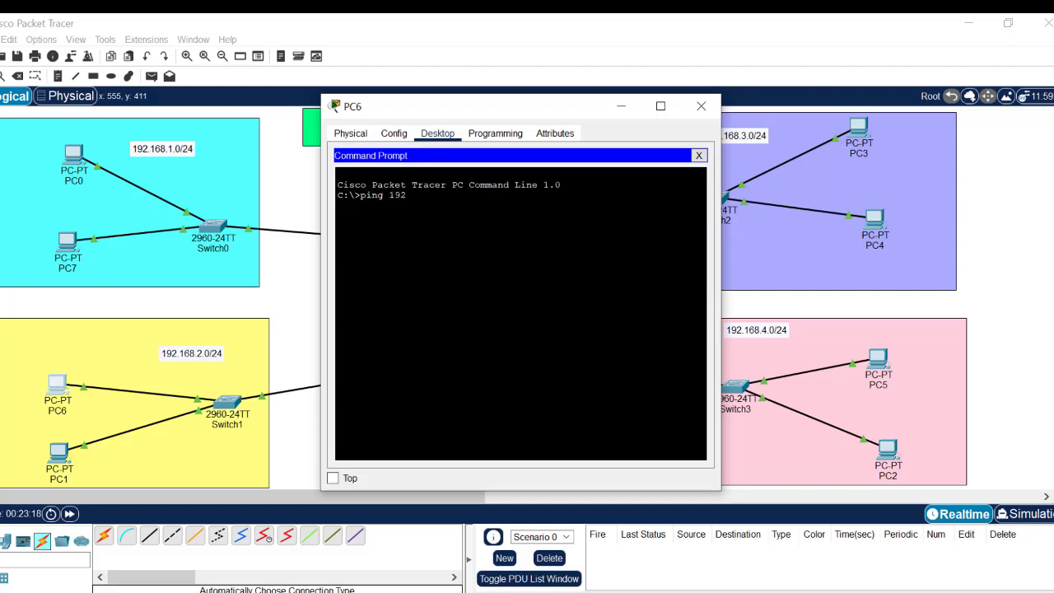
text(.168.)
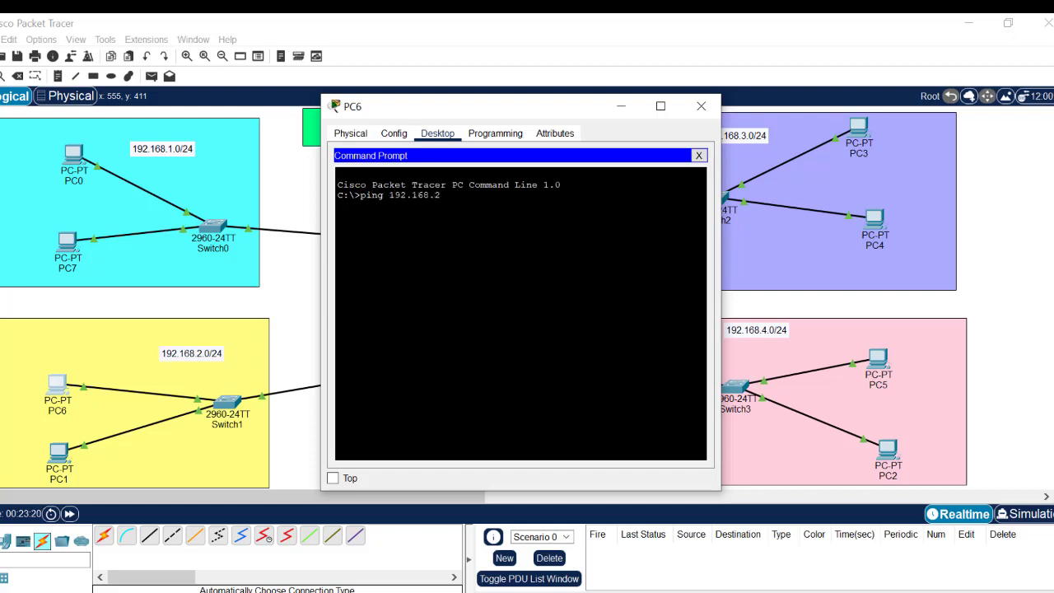
text(2.1)
key(Return)
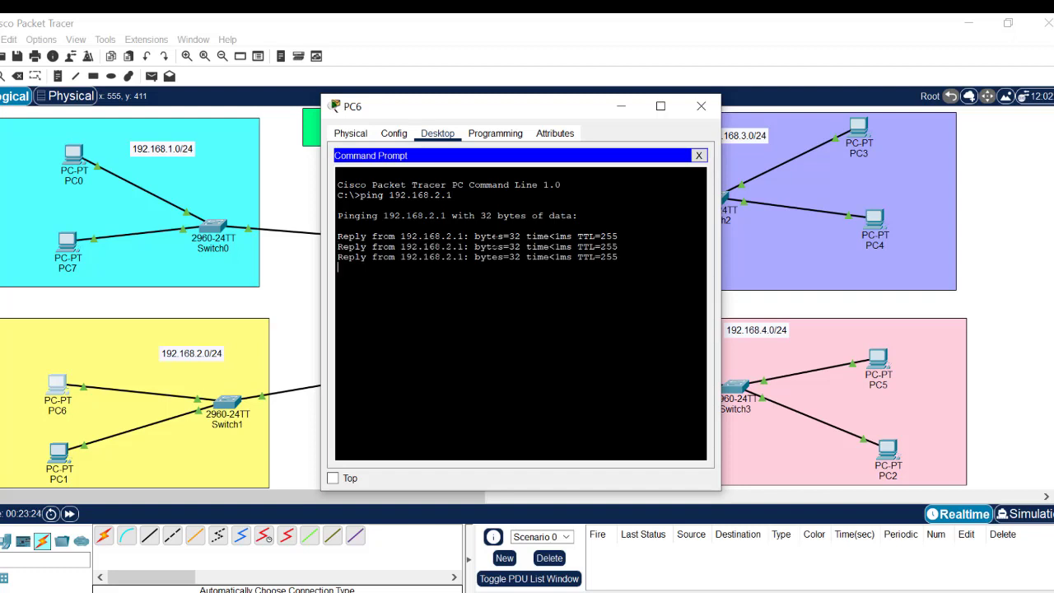
key(Return)
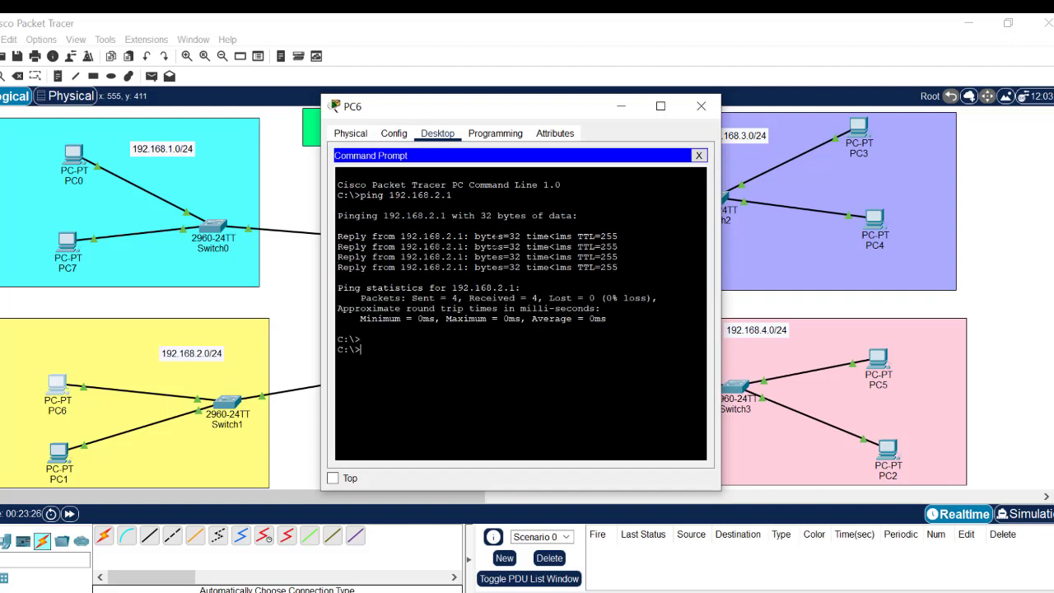
- Check the topology around Router2 and ping its GigabitEthernet0/1 address 10.10.10.1 from PC6's command prompt
key(Up)
click(487, 18)
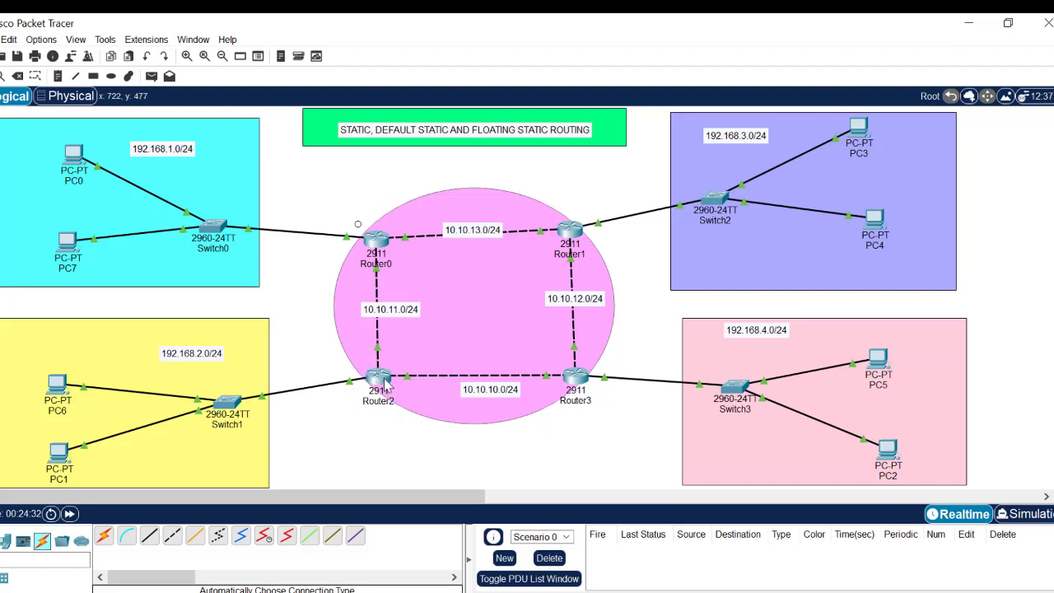
click(56, 384)
key(Return)
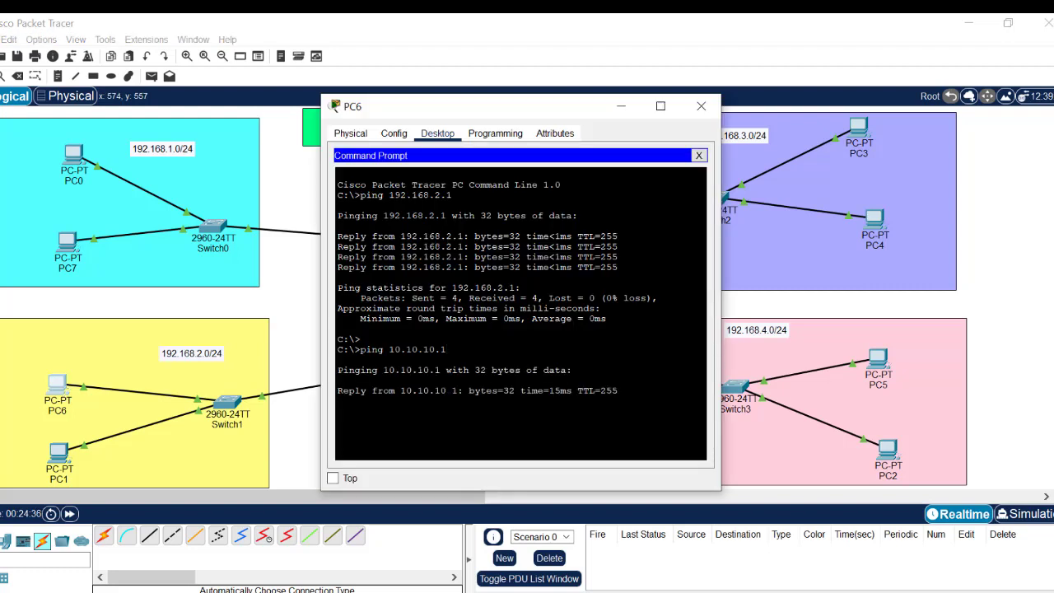
- Check Router2's port addresses, ping its GigabitEthernet0/0 address 10.10.11.2 from PC6's command prompt, and highlight the pinged addresses in the output
click(293, 305)
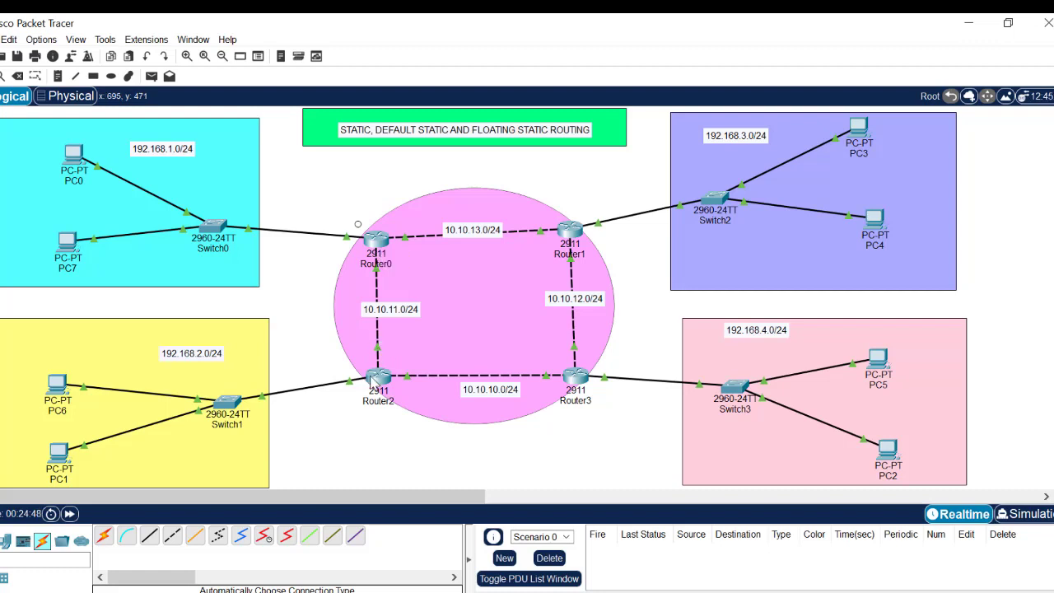
mouse_move(376, 382)
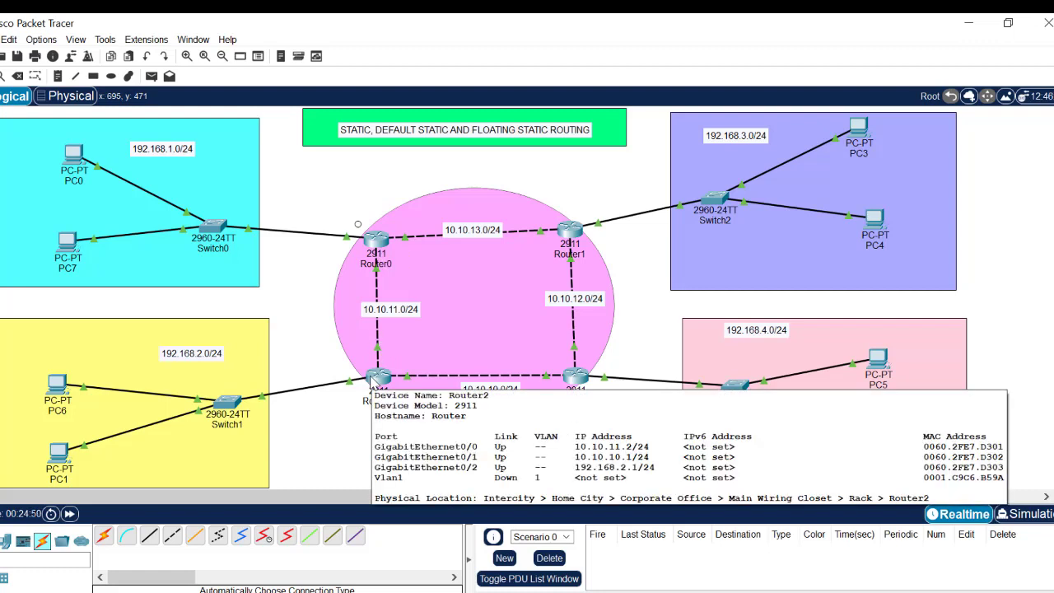
click(57, 387)
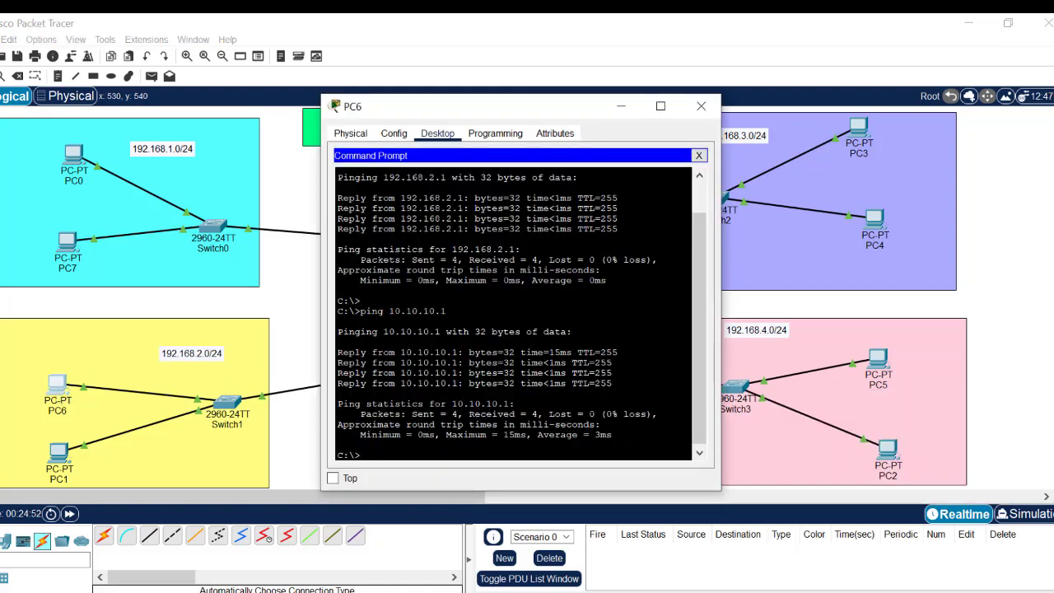
key(Up)
key(BackSpace)
text(10.10.11.2)
key(Return)
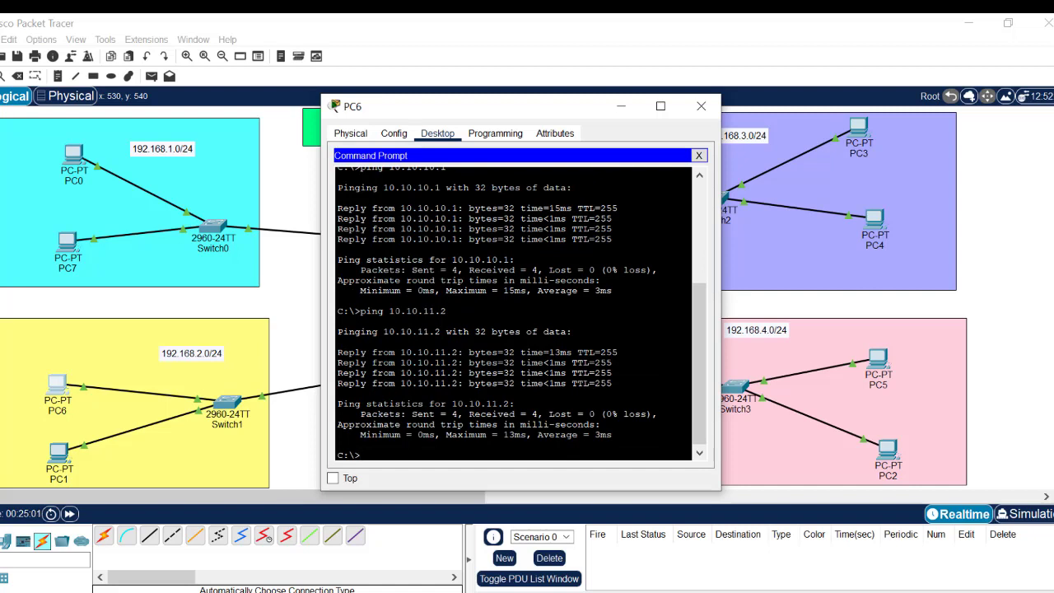
drag(383, 188, 435, 187)
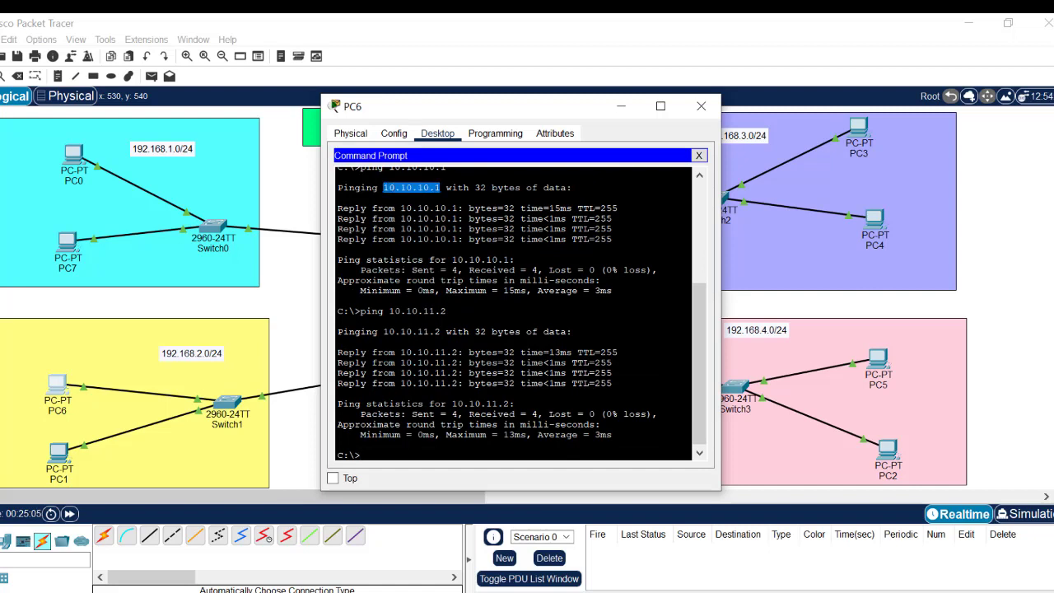
drag(388, 312, 436, 311)
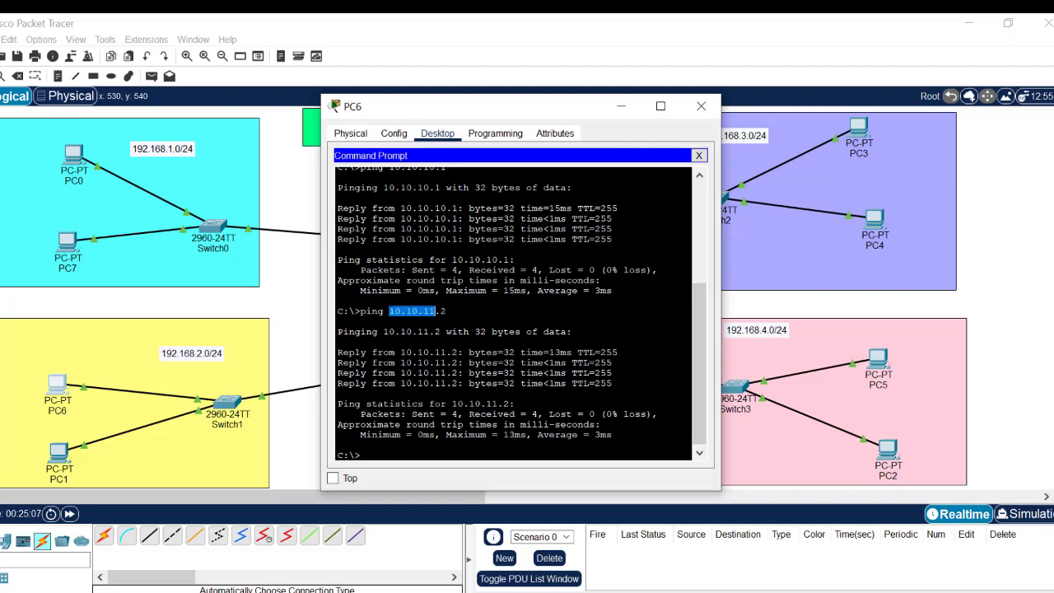
- Review the earlier ping to 192.168.2.1 in PC6's command prompt, then bring the topology back into view
drag(700, 329, 698, 183)
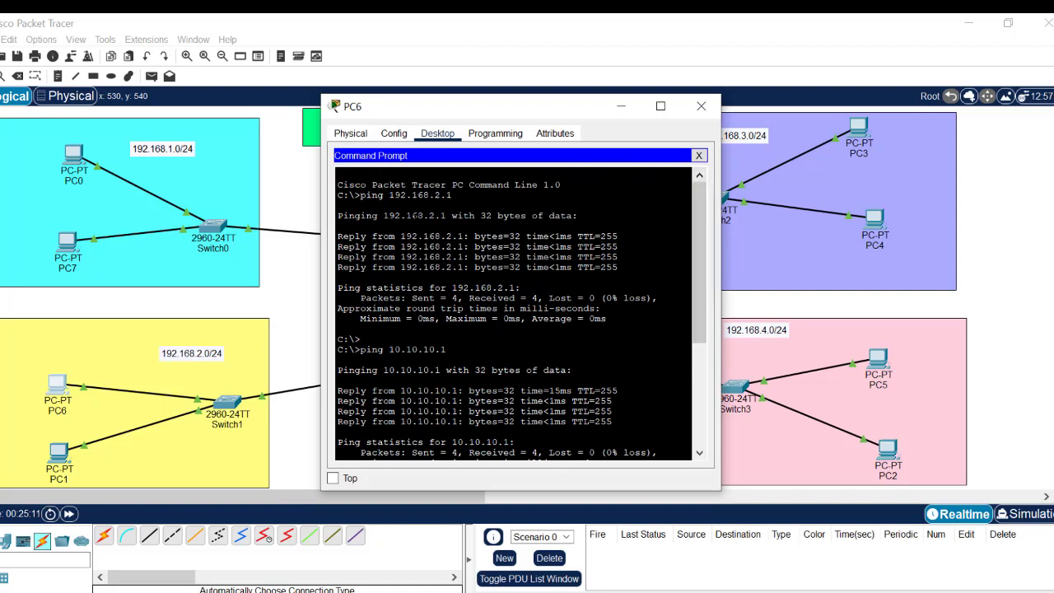
drag(389, 215, 443, 215)
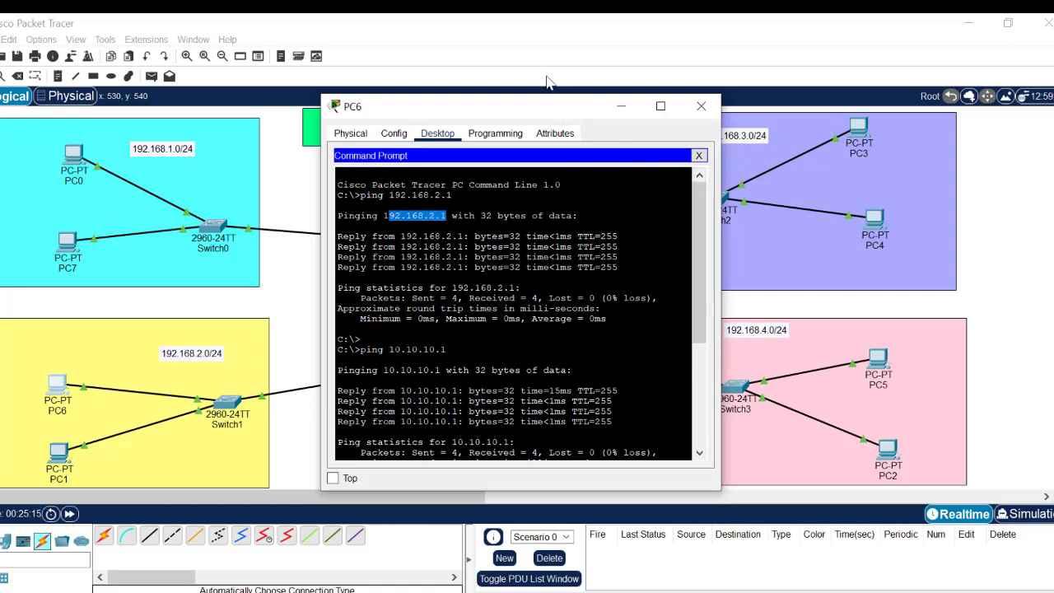
click(516, 21)
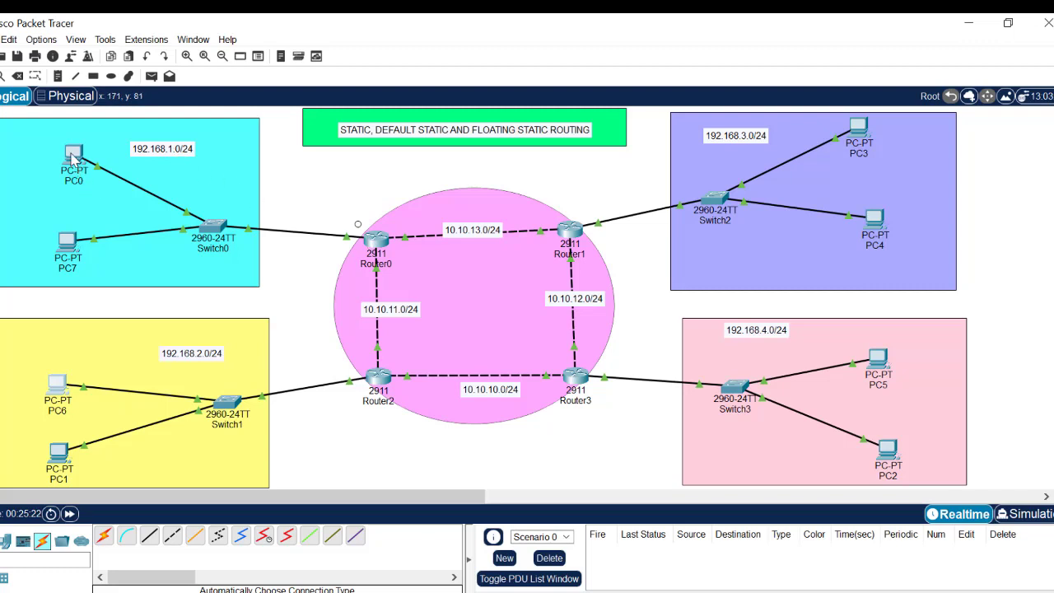
- Check PC0's IP address in the topology and ping 192.168.1.2 from PC6's command prompt
mouse_move(73, 156)
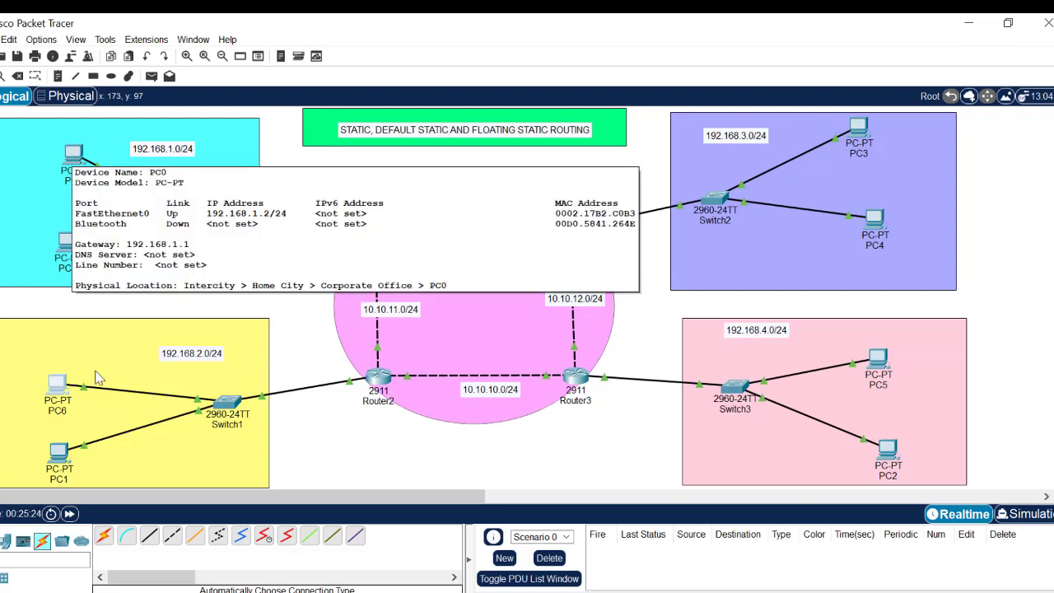
click(56, 390)
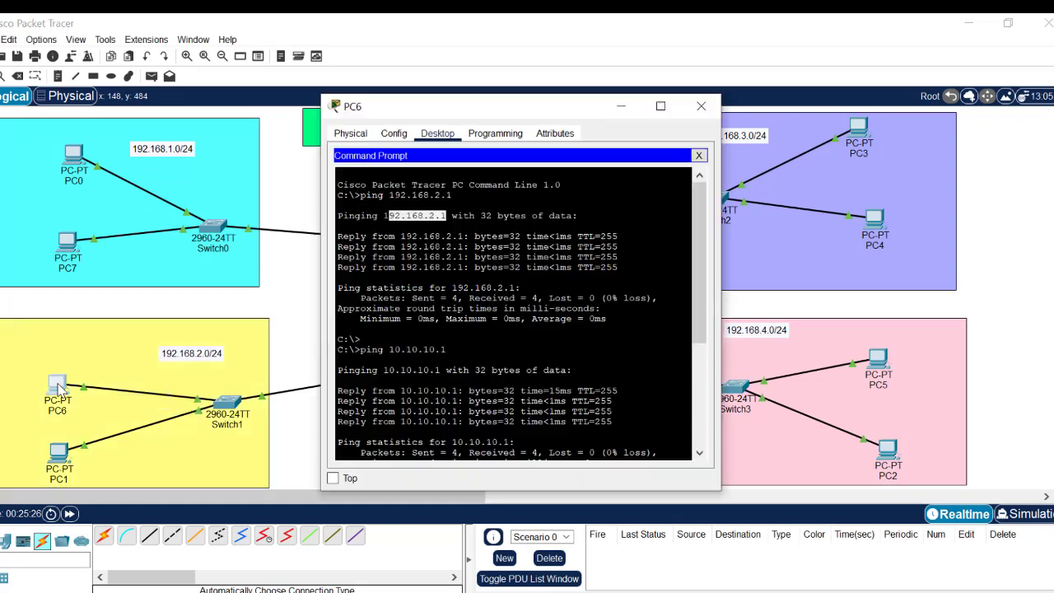
click(475, 393)
key(Return)
key(Return)
key(Return)
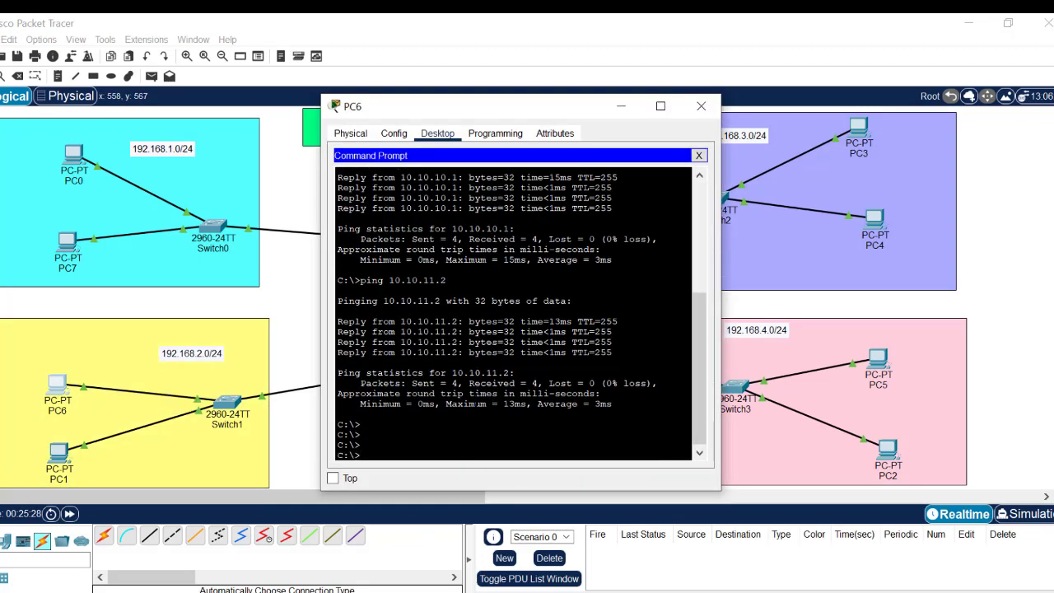
key(Up)
key(BackSpace)
key(BackSpace)
key(BackSpace)
key(BackSpace)
key(BackSpace)
key(Return)
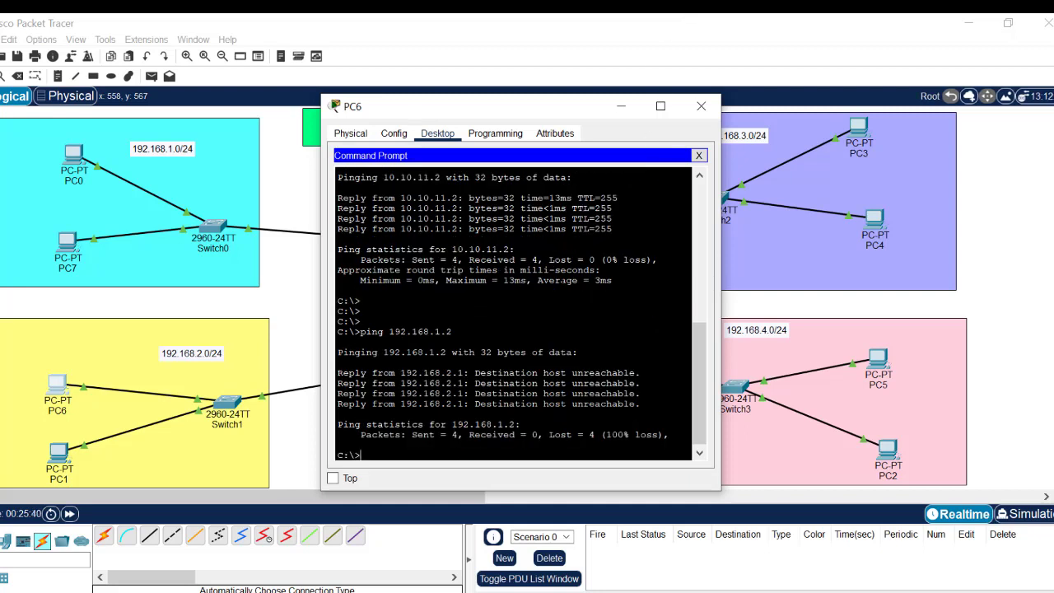
- Ping 192.168.3.1 and 192.168.4.1 from PC6, then close its window
key(Up)
text(.1)
key(Return)
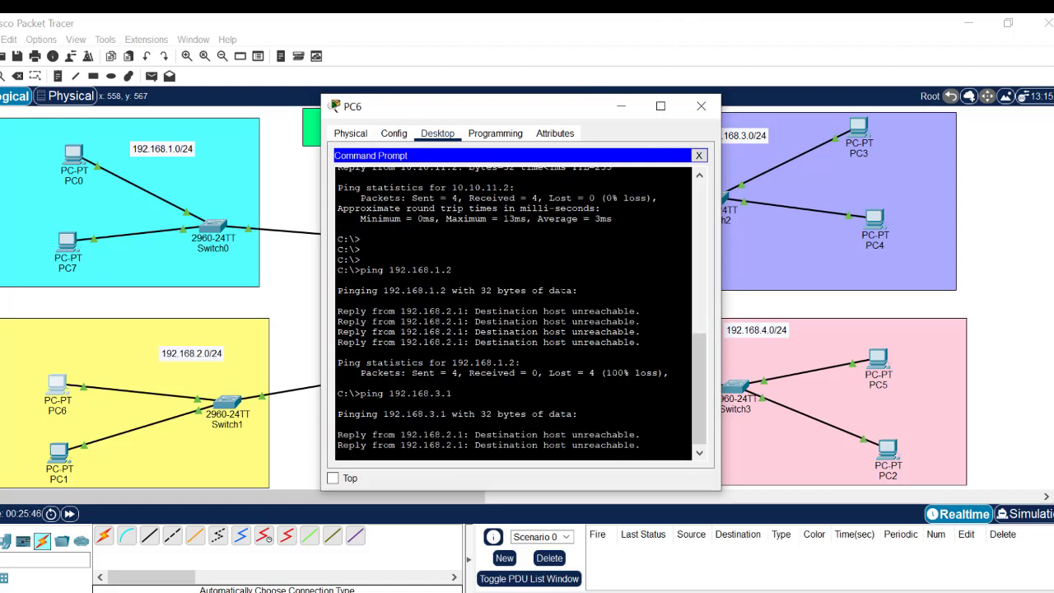
key(Up)
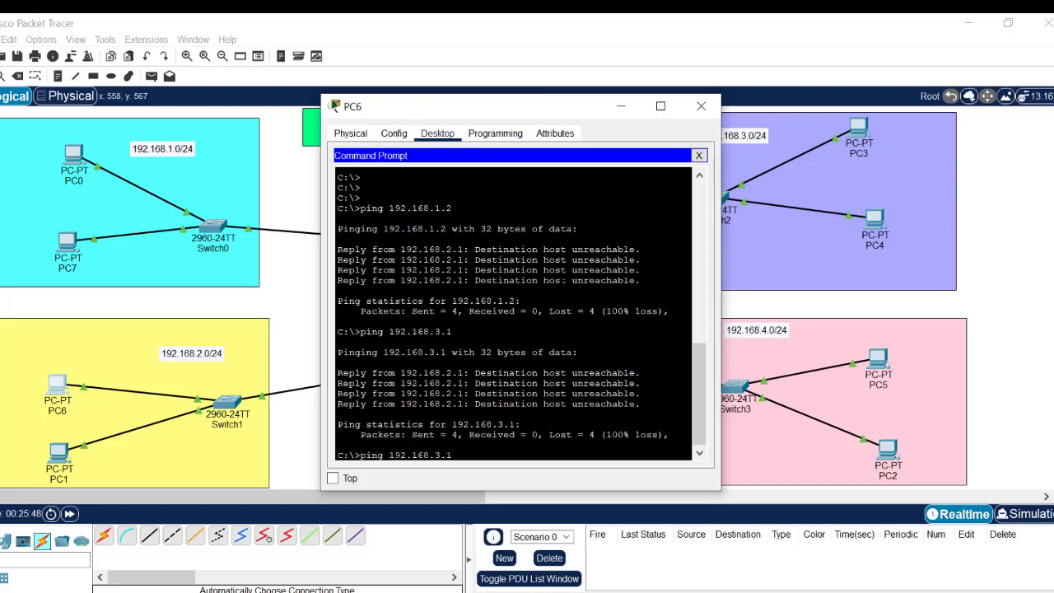
key(BackSpace)
key(BackSpace)
key(BackSpace)
text(4.1)
key(Return)
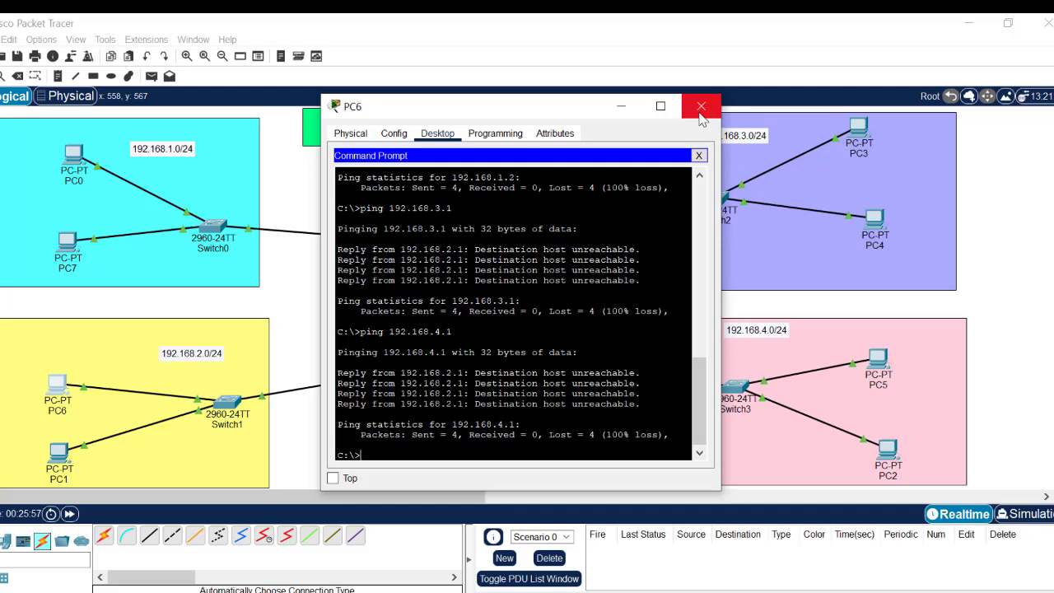
click(701, 107)
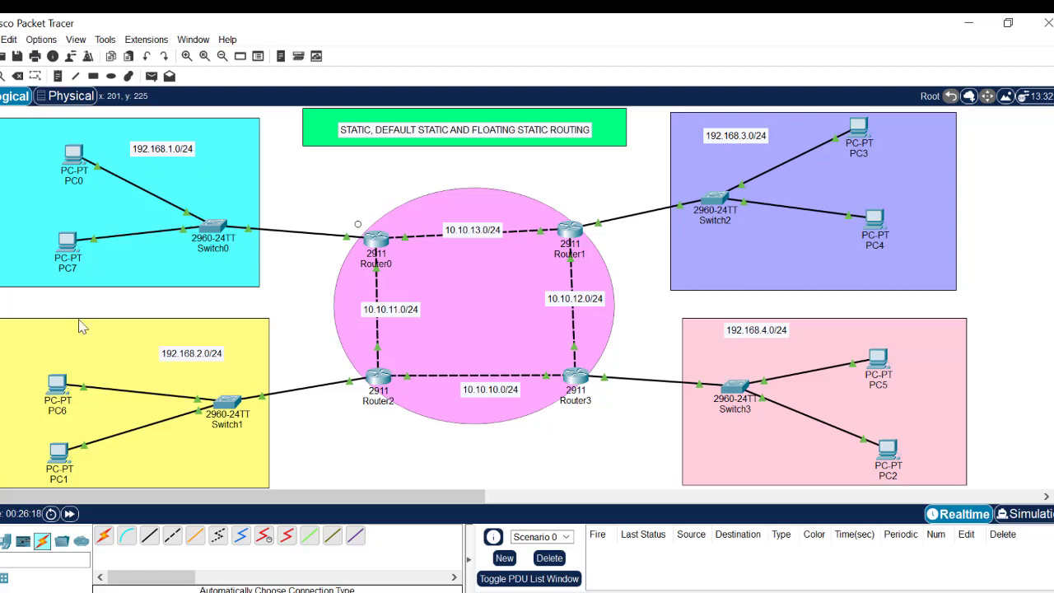
- Reopen PC6's command prompt to review the ping results for the remote networks, then close it
click(65, 392)
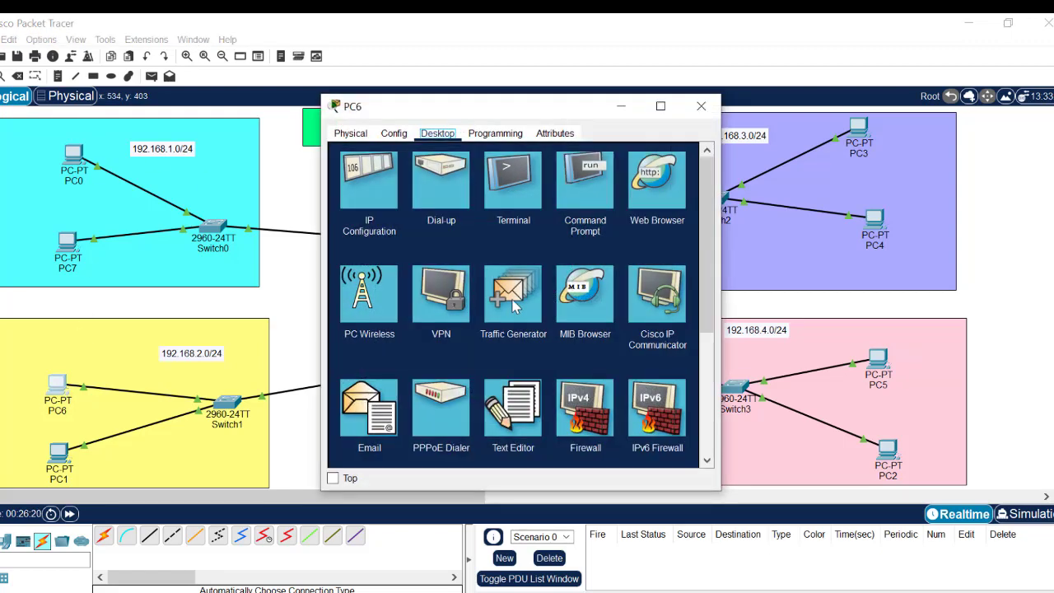
click(580, 184)
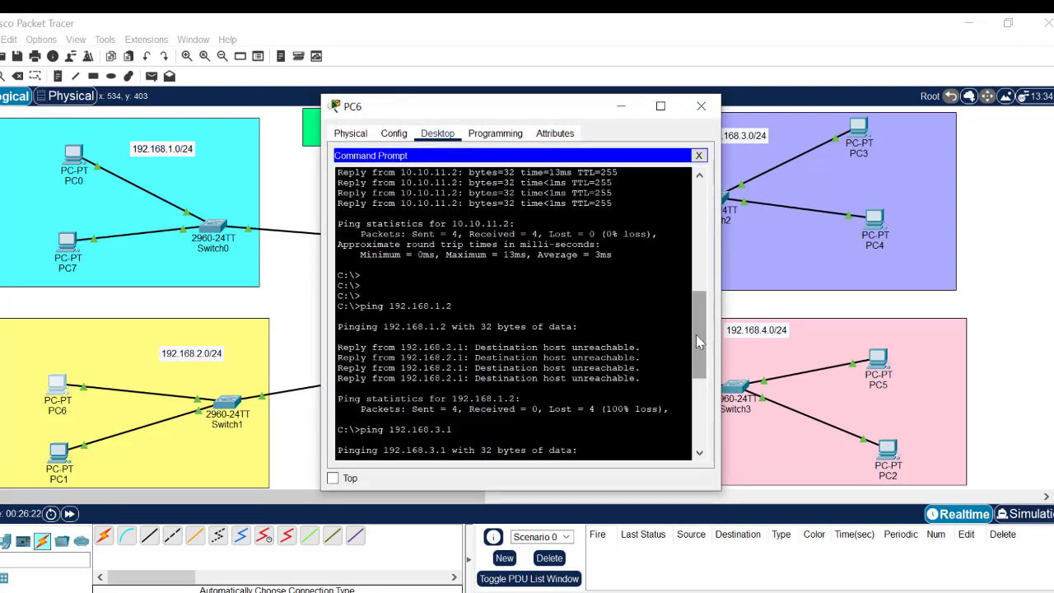
drag(695, 335, 696, 373)
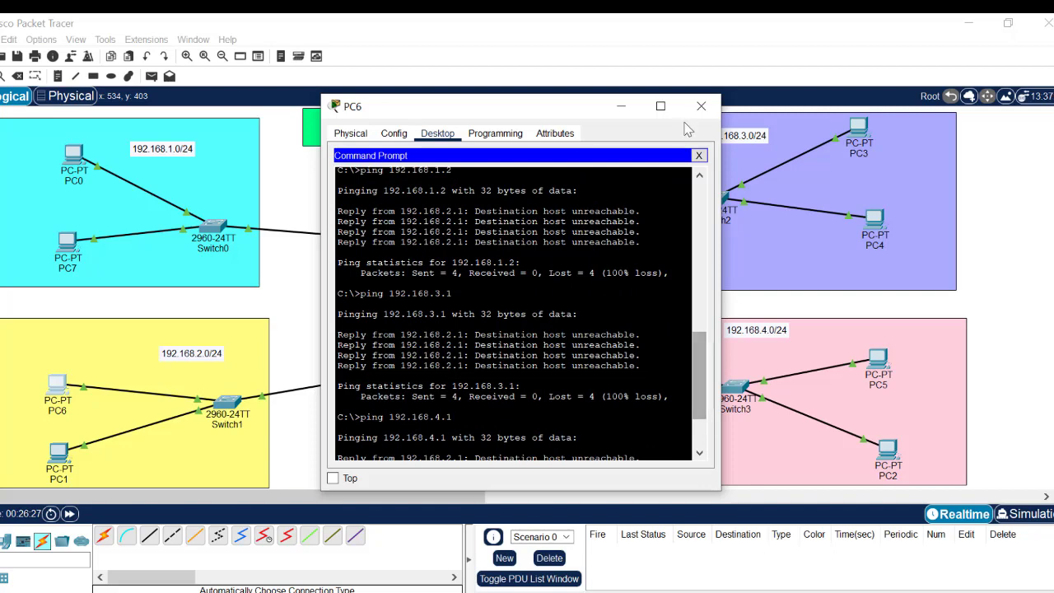
click(700, 106)
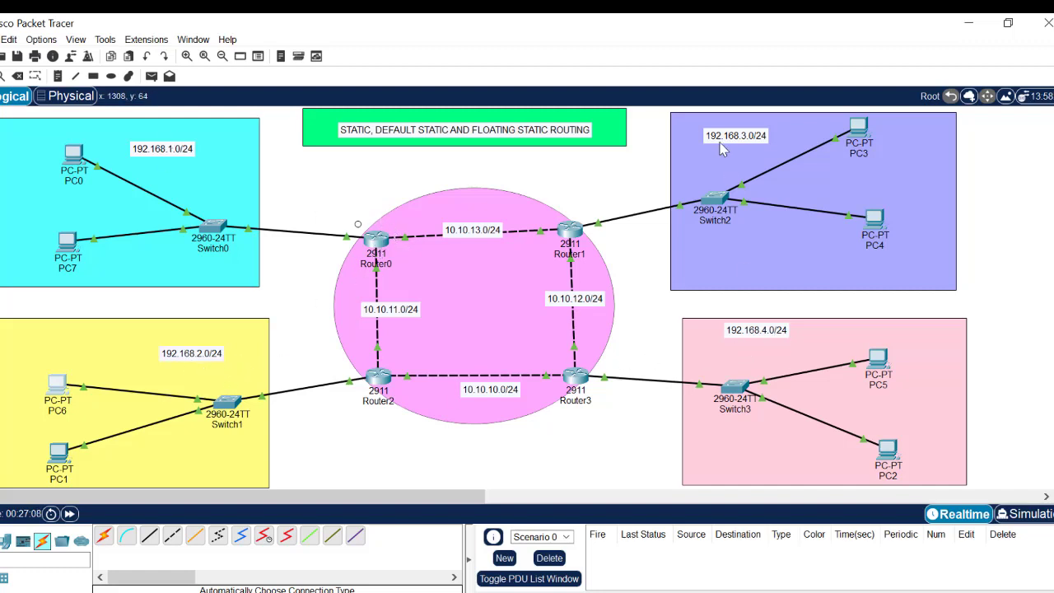
- Open Router0's command line and exit interface configuration to reach global configuration mode
click(376, 241)
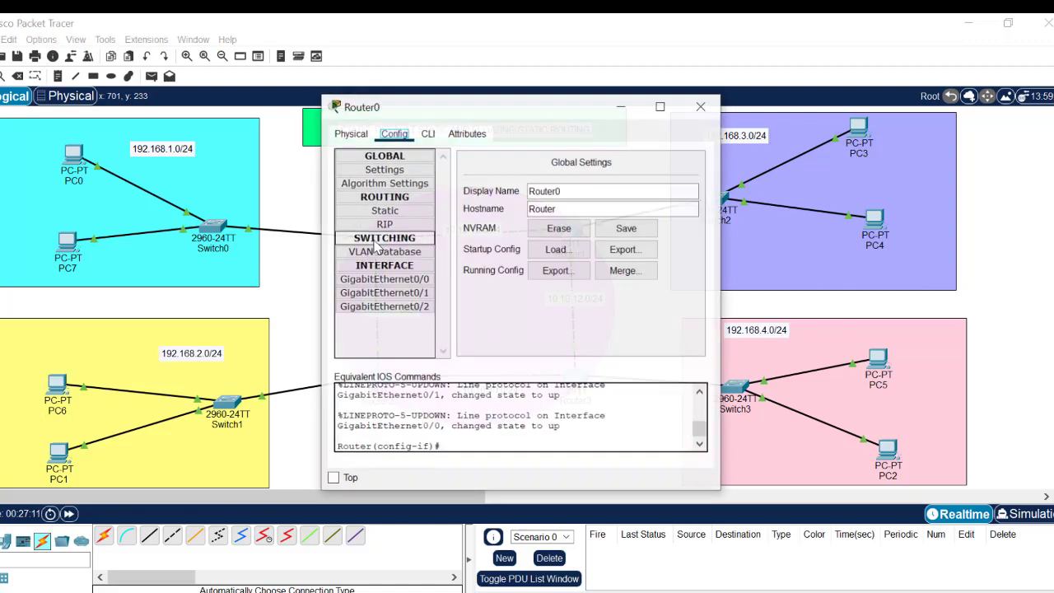
click(432, 137)
key(Return)
key(Return)
key(Return)
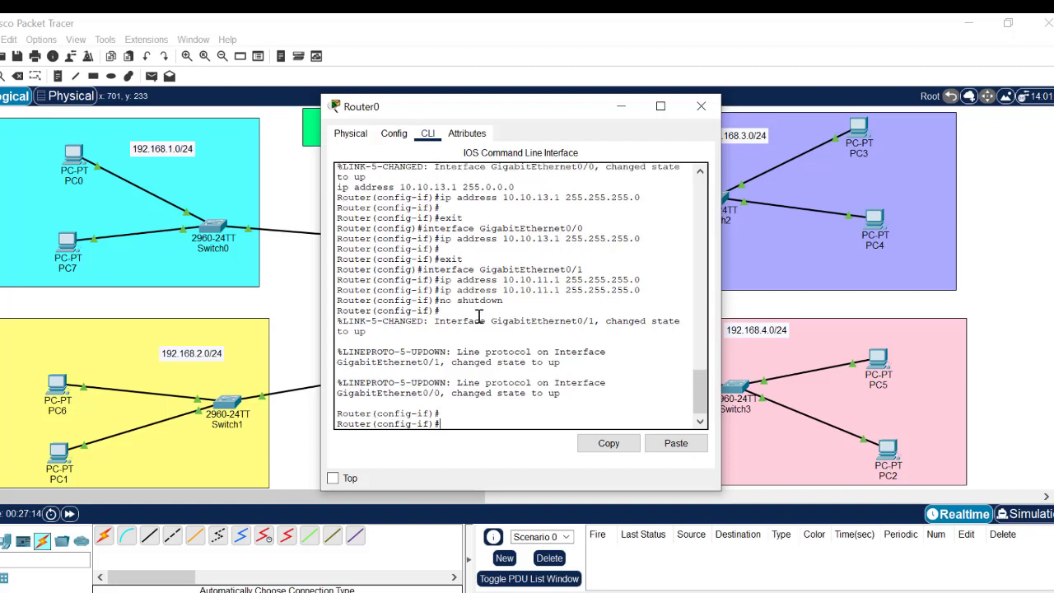
text(exit)
key(Return)
key(Return)
key(Return)
key(Return)
key(Return)
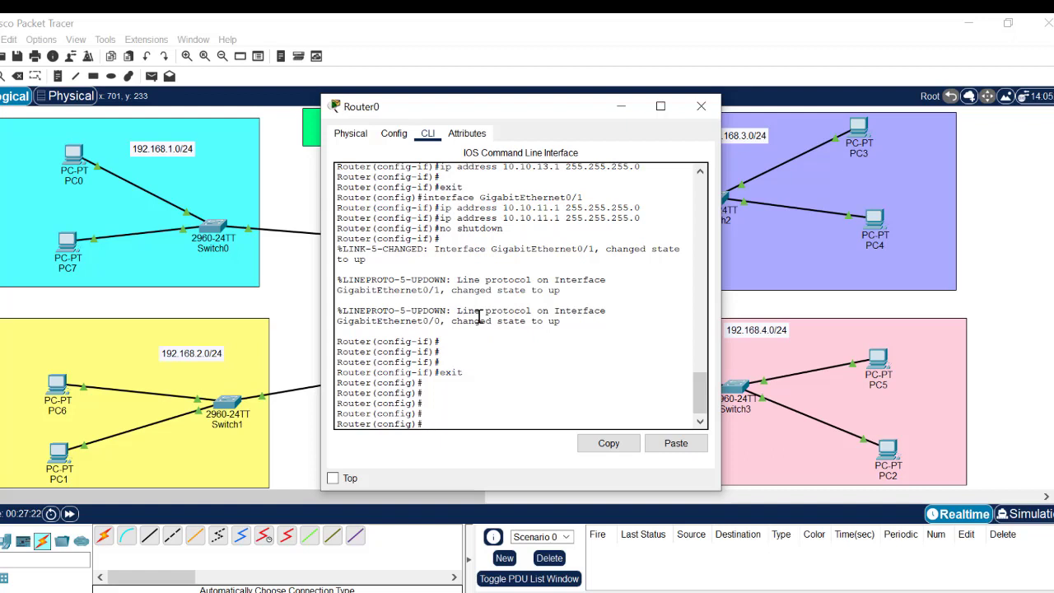
- Enter the start of a static route on Router0: ip route 192.168.2.0 255.255.255.0, without submitting it
text(ip route)
text(192.168)
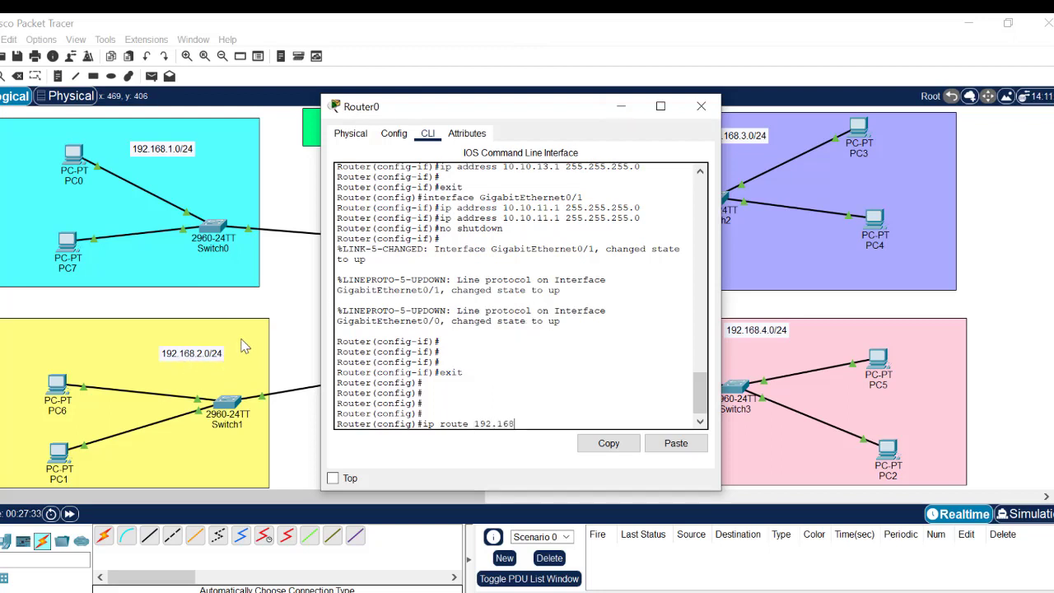
text(.2.0)
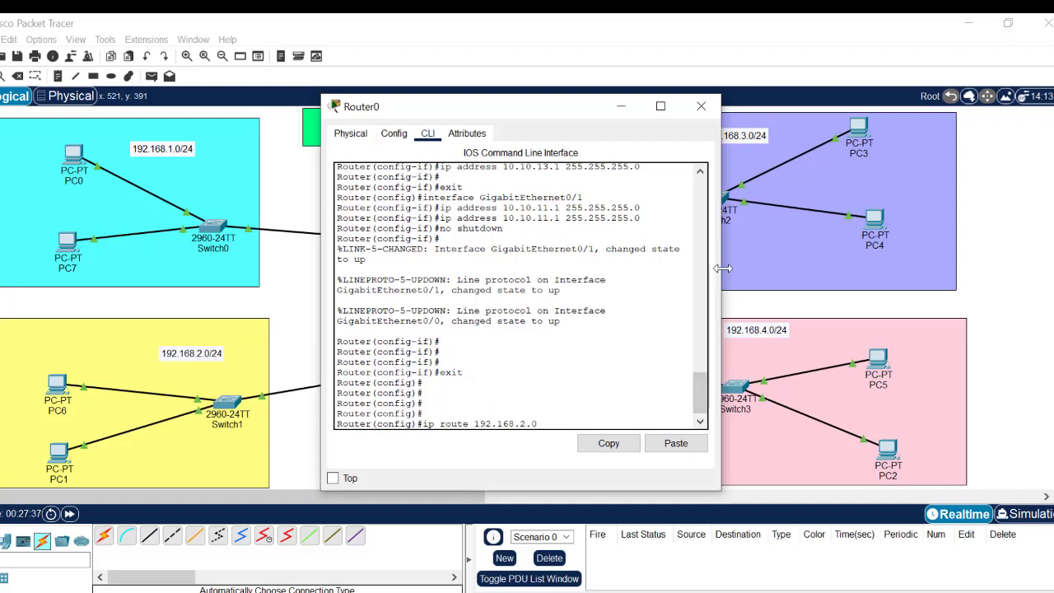
drag(721, 269, 893, 291)
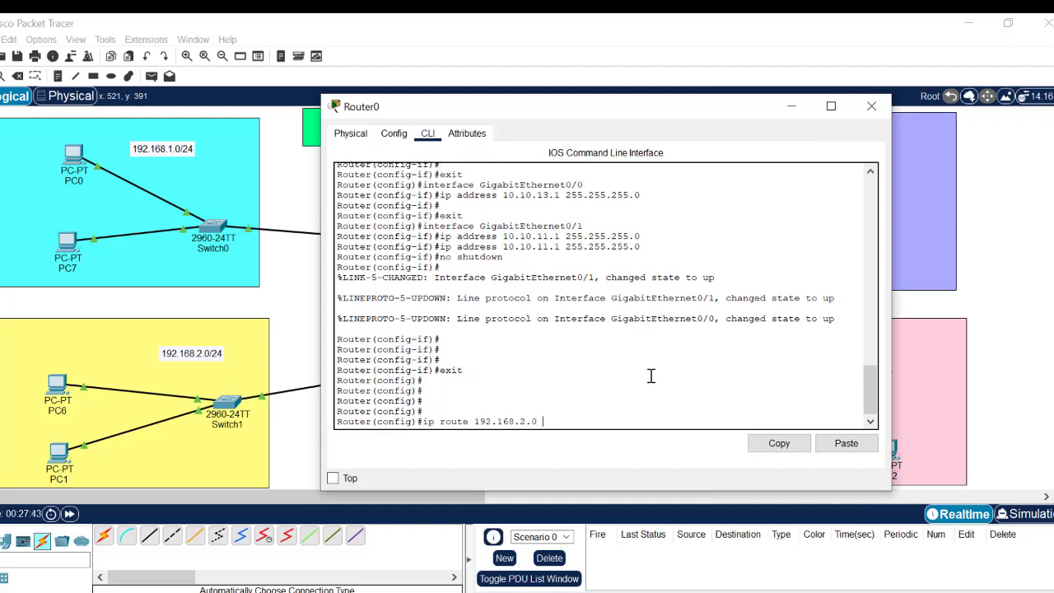
text(255.255.255.0)
drag(631, 423, 476, 423)
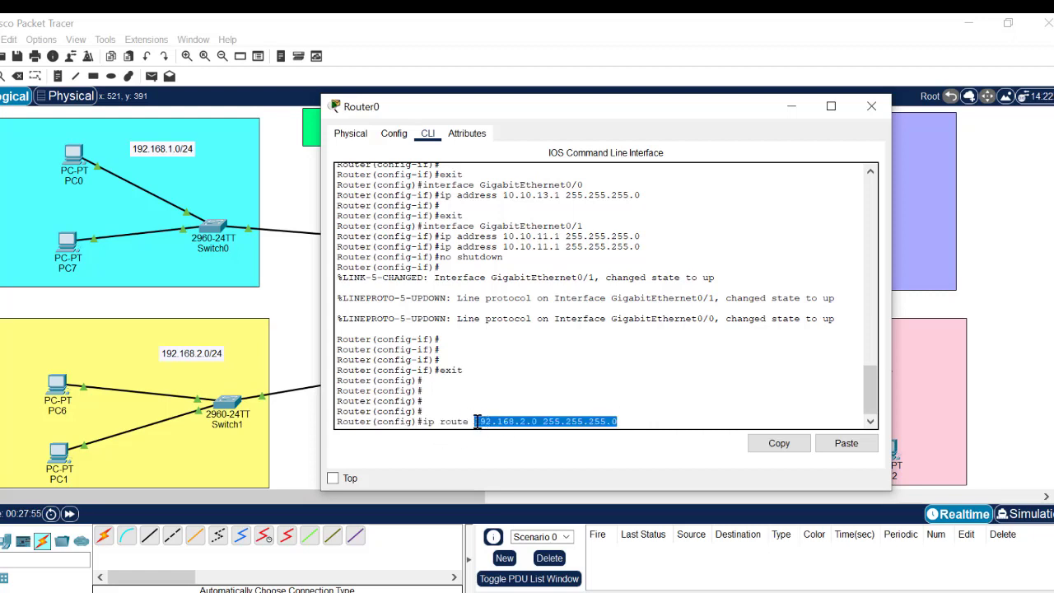
- Examine Router0's link towards Router2 in the topology to identify the exit interface for the route
click(298, 221)
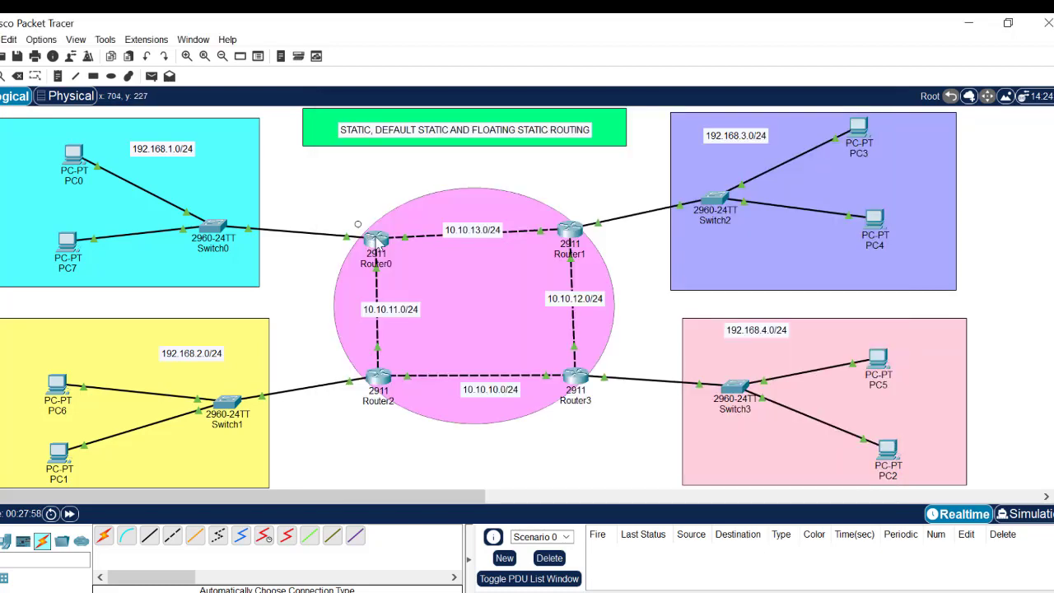
click(378, 245)
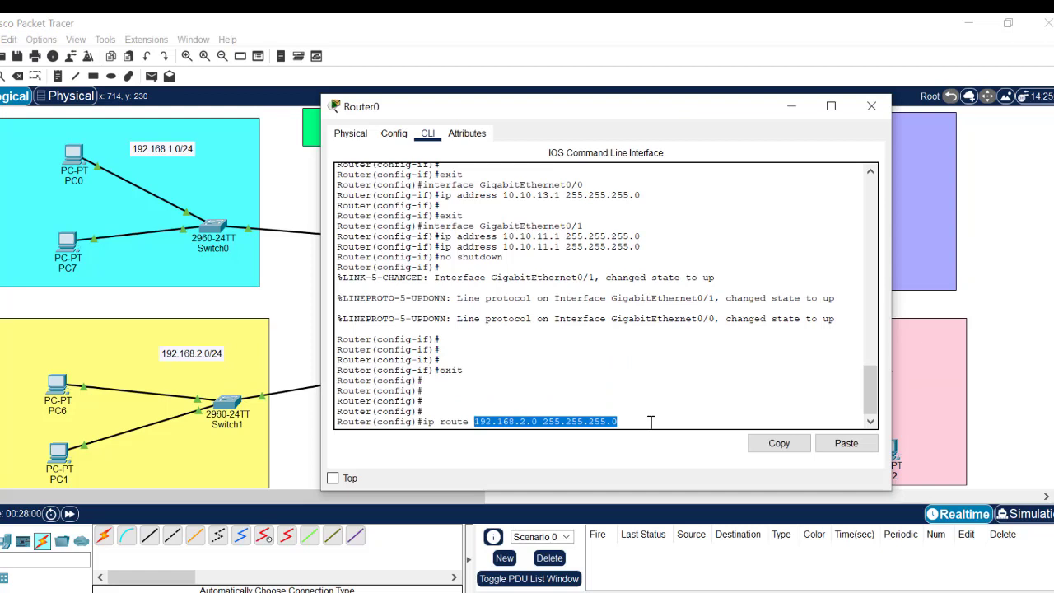
click(303, 214)
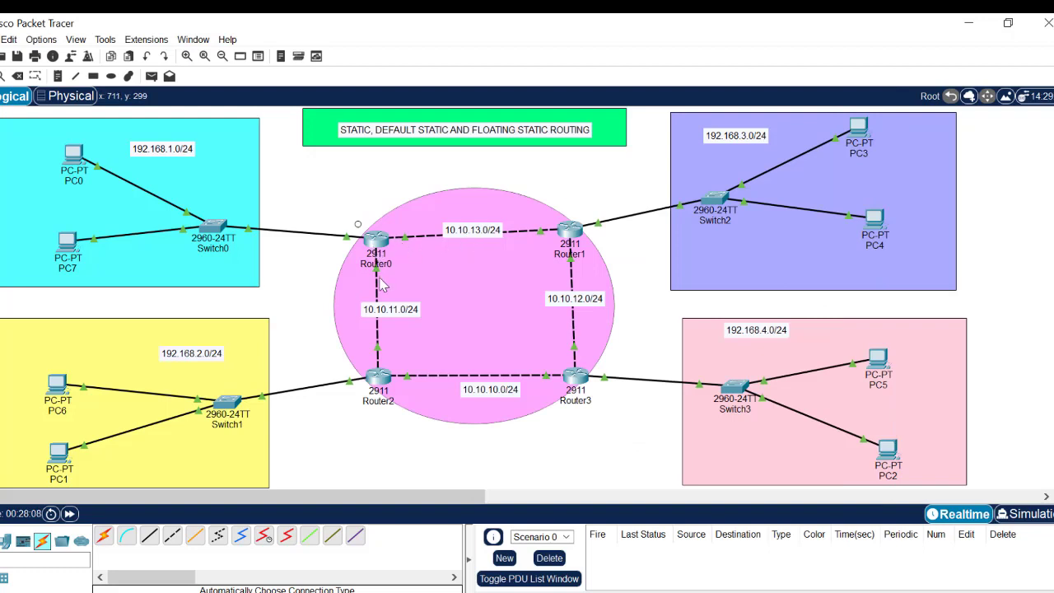
mouse_move(380, 277)
click(378, 247)
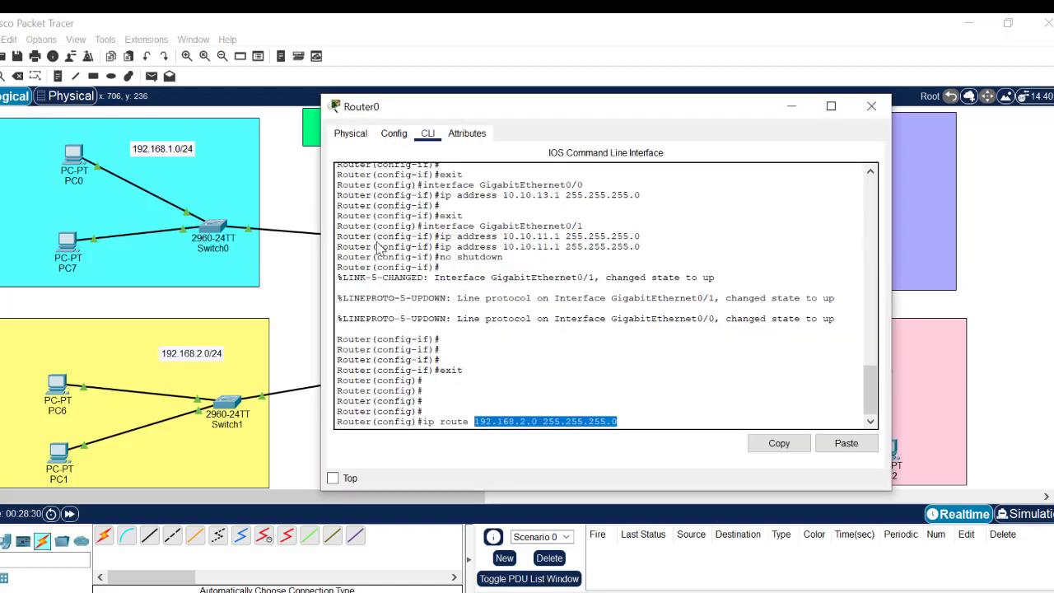
click(285, 195)
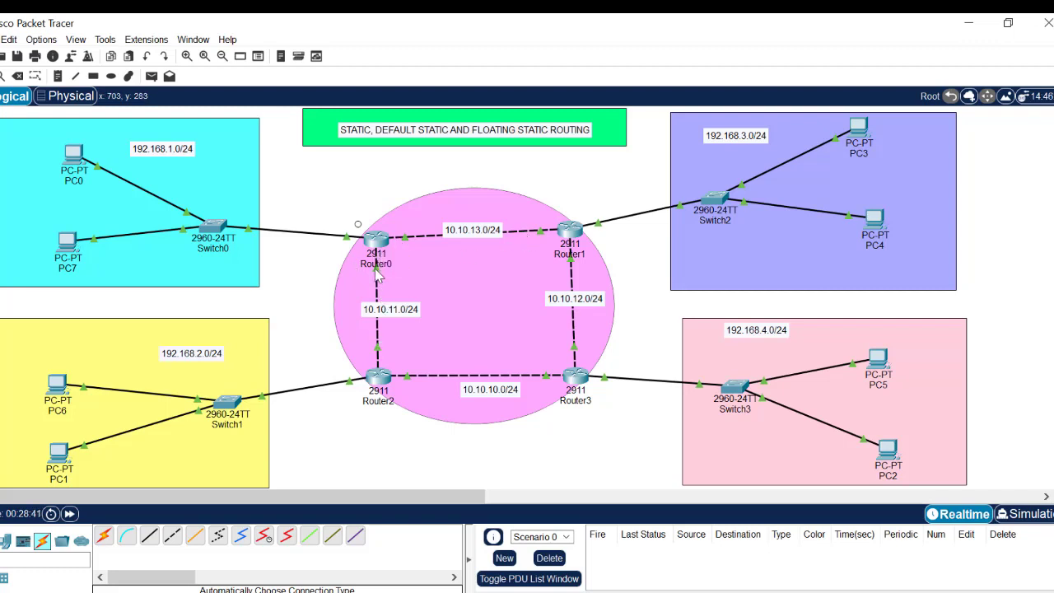
- Complete the 192.168.2.0 static route on Router0 with exit interface gig0/1 and submit the command
click(376, 239)
click(644, 422)
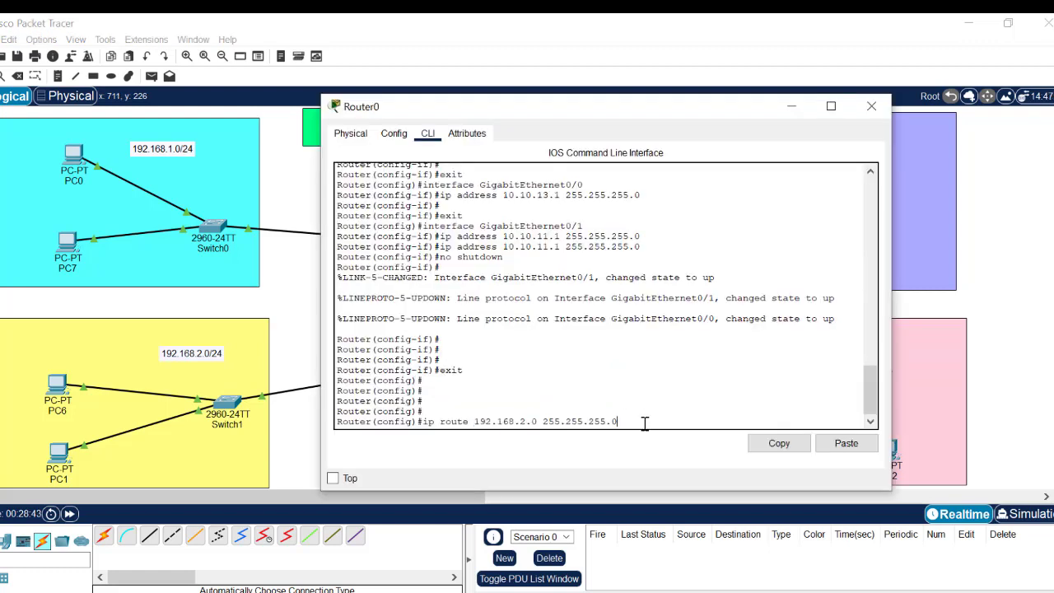
text(gig0/1)
click(305, 199)
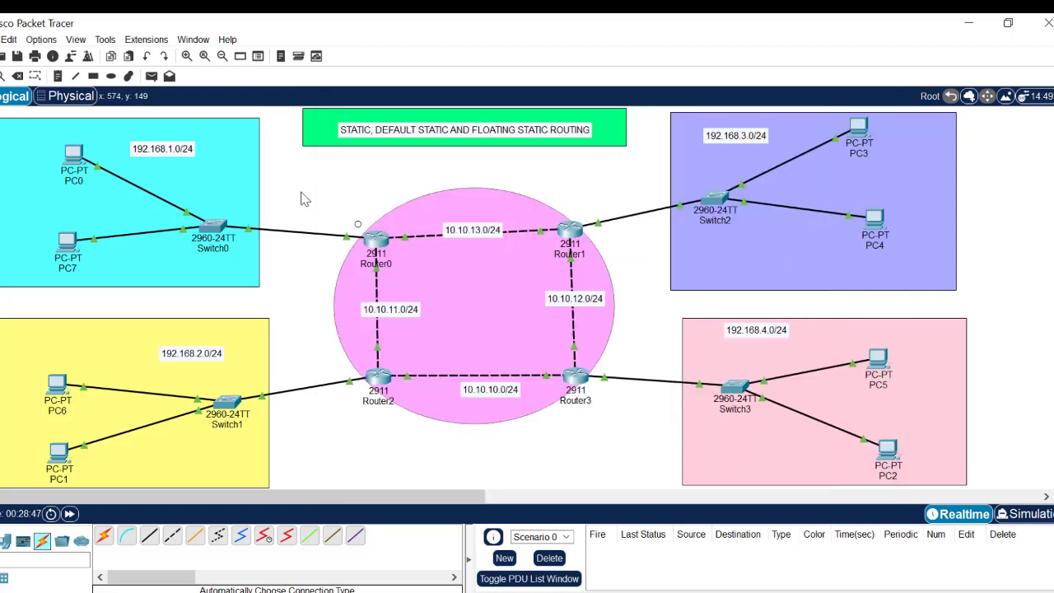
click(379, 240)
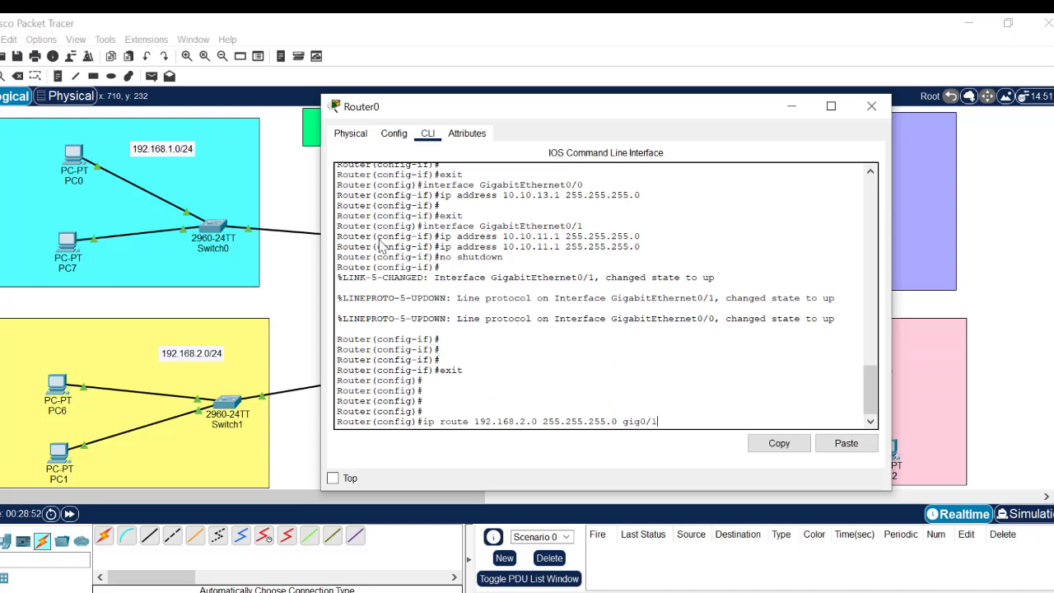
key(Return)
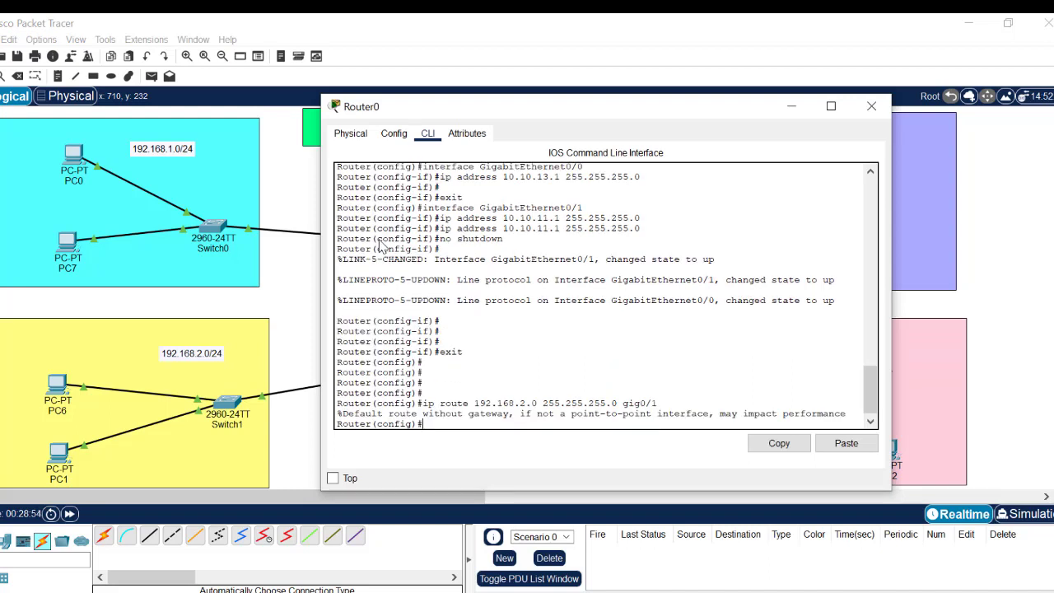
key(Return)
key(Return)
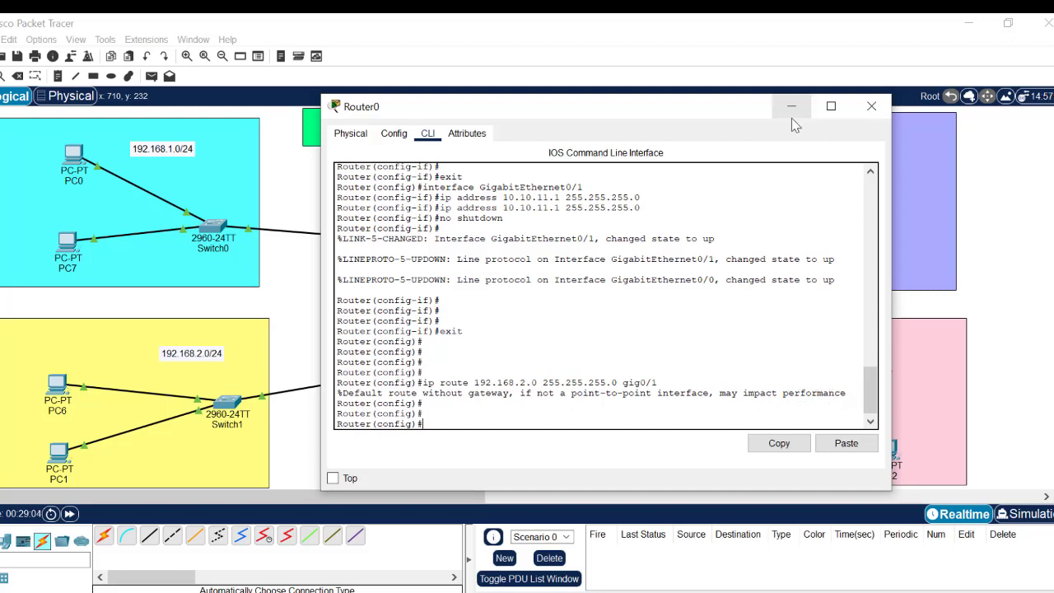
- Examine the router's message about the new route and compare it with Router0's links in the topology
drag(571, 393, 710, 394)
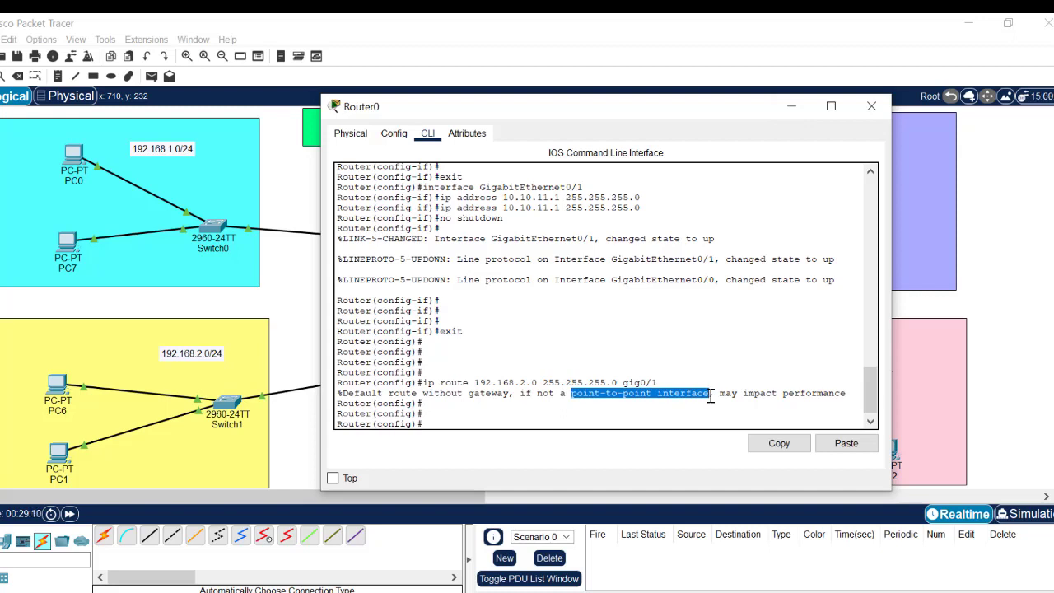
click(791, 108)
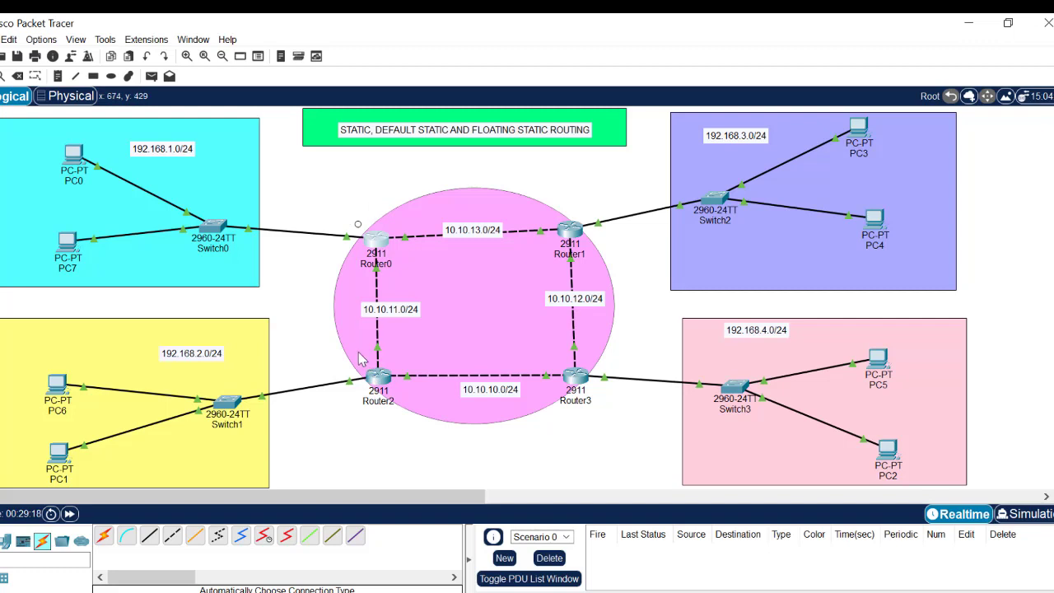
click(382, 248)
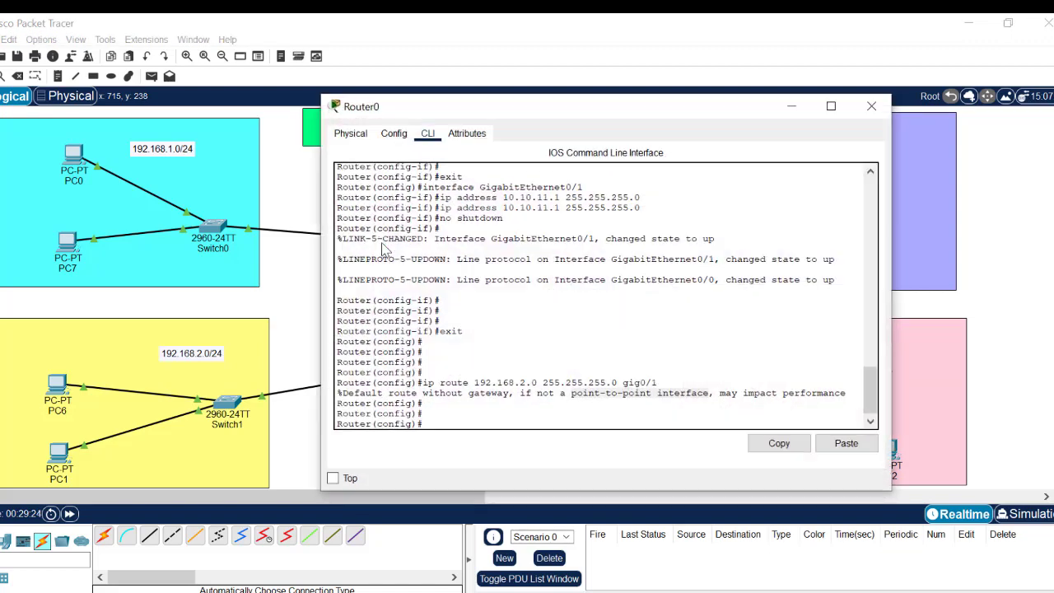
- Review the destination network, mask and exit interface in Router0's submitted 192.168.2.0 route and return to the topology
drag(662, 383, 625, 386)
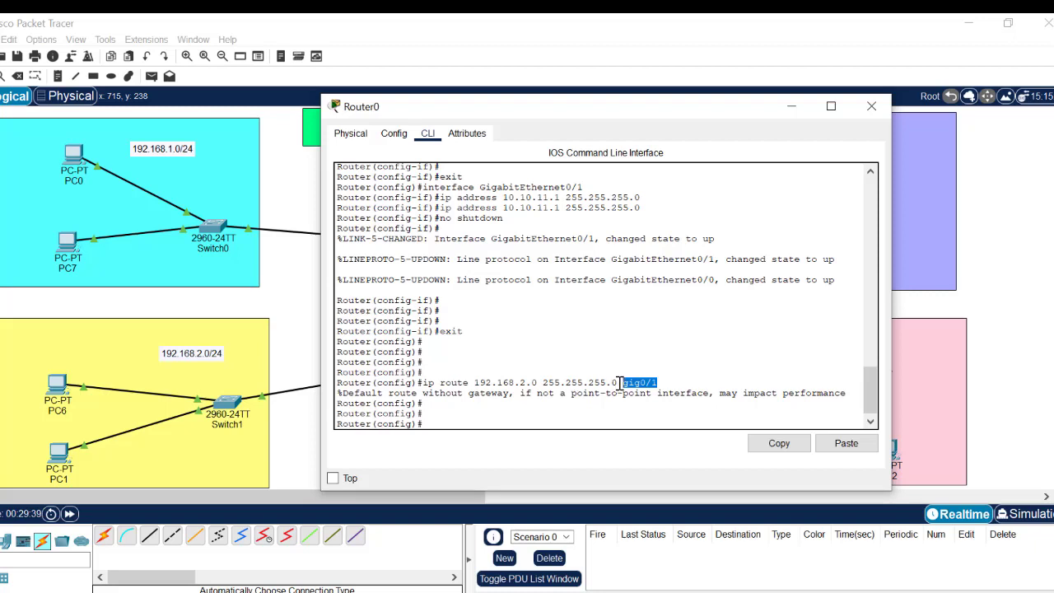
drag(619, 383, 480, 377)
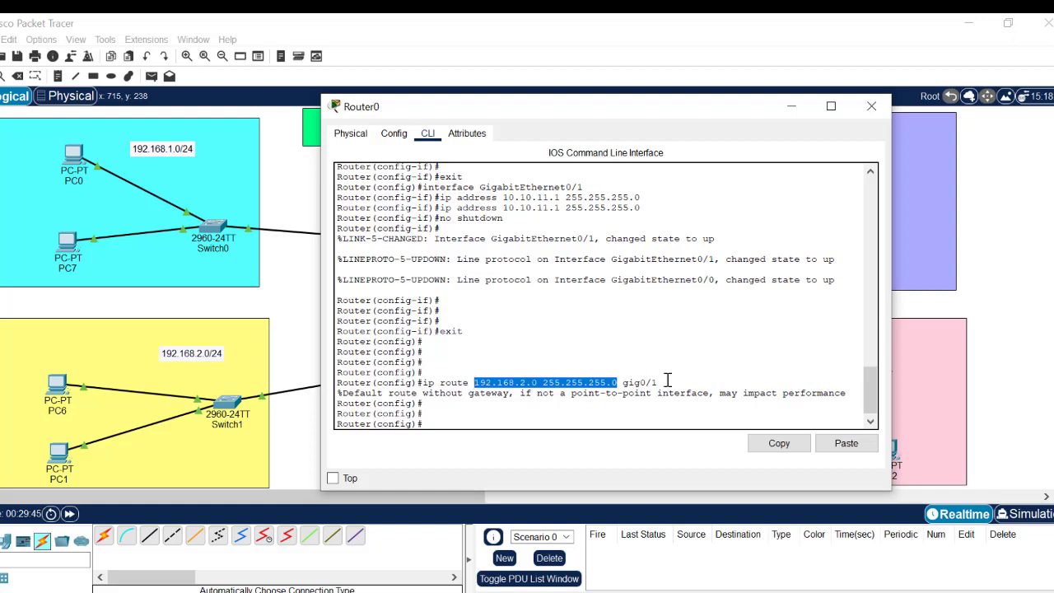
drag(665, 380, 621, 383)
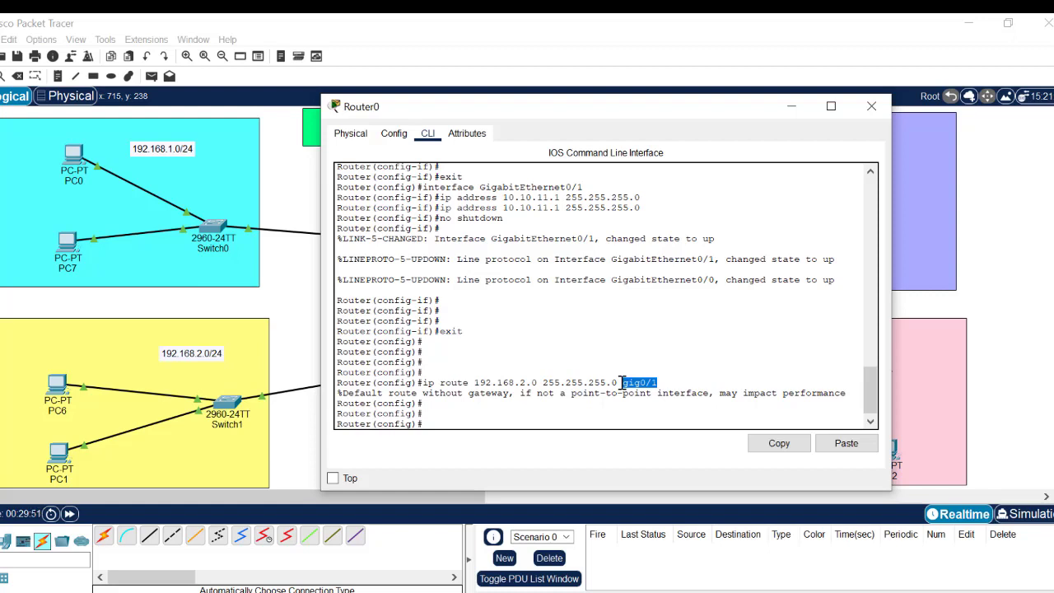
click(297, 191)
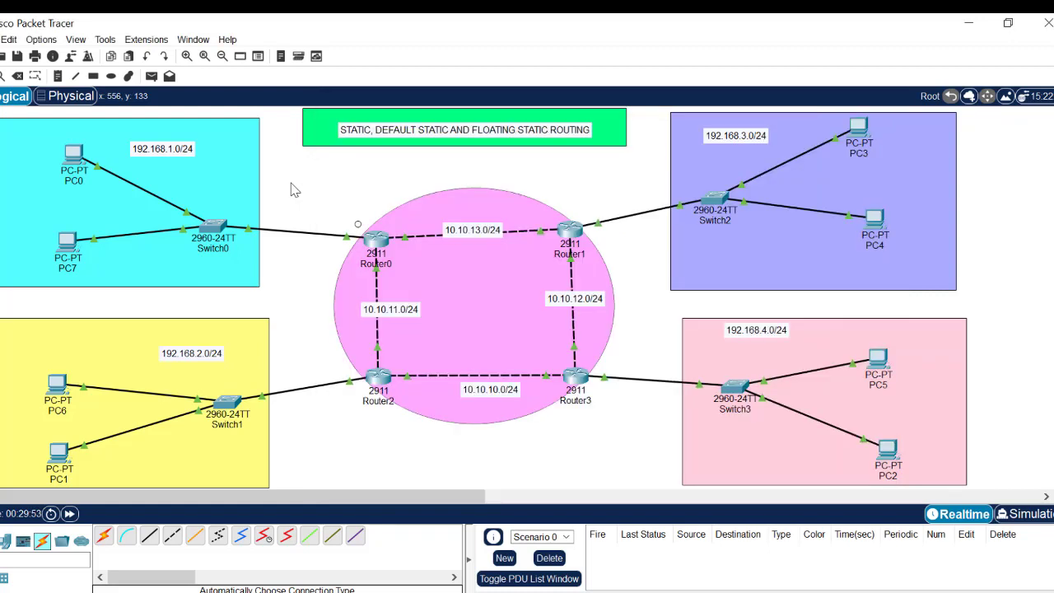
- Submit the route ip route 192.168.2.0 255.255.255.0 gig0/1 on Router0 once more
click(374, 239)
click(531, 394)
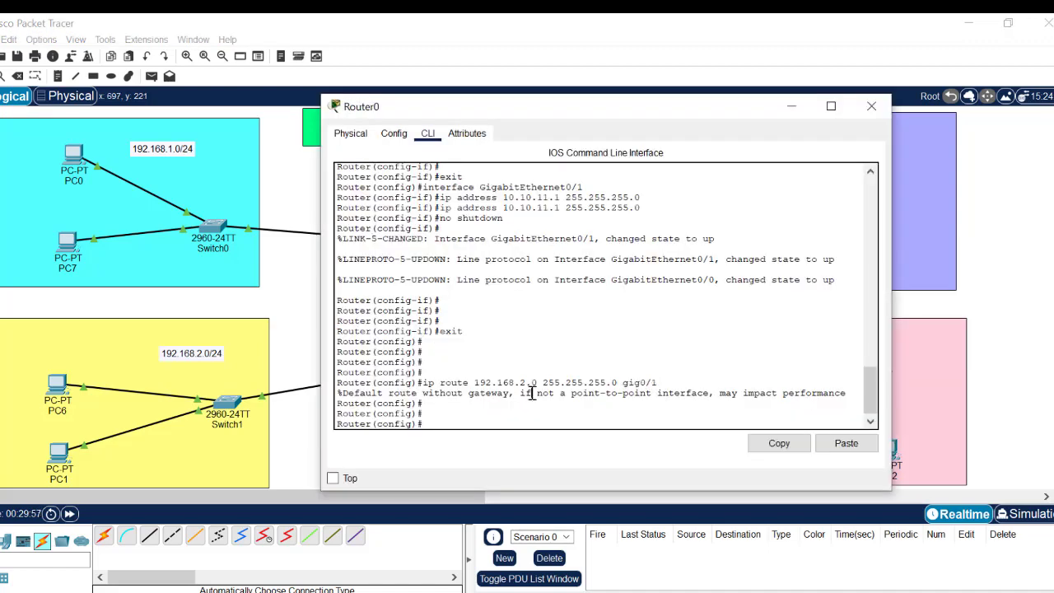
key(Up)
key(Return)
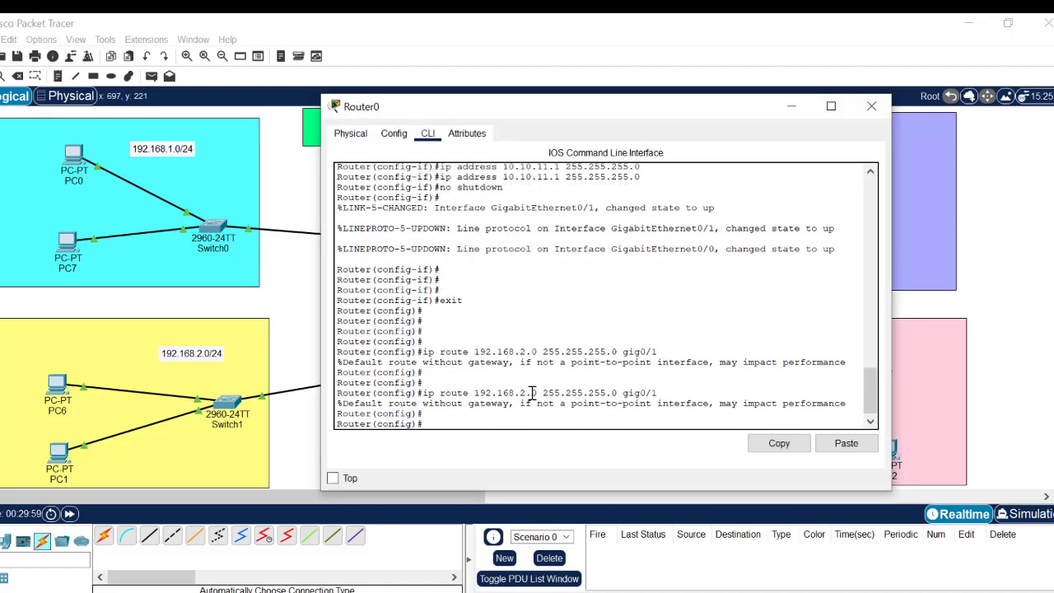
- Try submitting ip route 192.168.2.0 255.255.255.0 on Router0 without an exit interface, and add several blank prompt lines
key(Up)
key(BackSpace)
key(BackSpace)
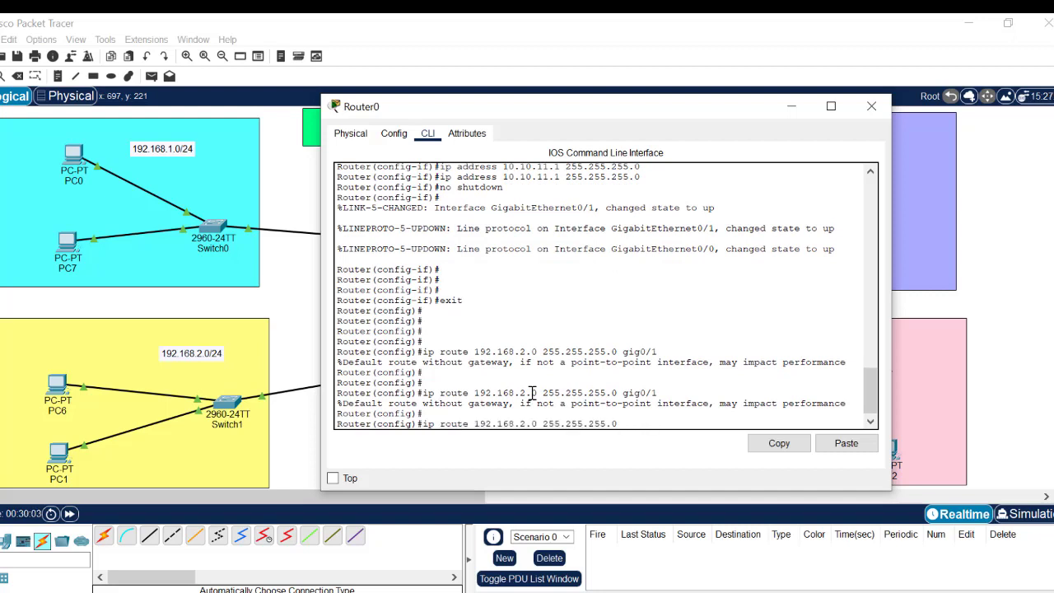
key(Return)
key(Return)
key(Return)
key(Return)
key(Return)
key(Return)
key(Return)
key(Return)
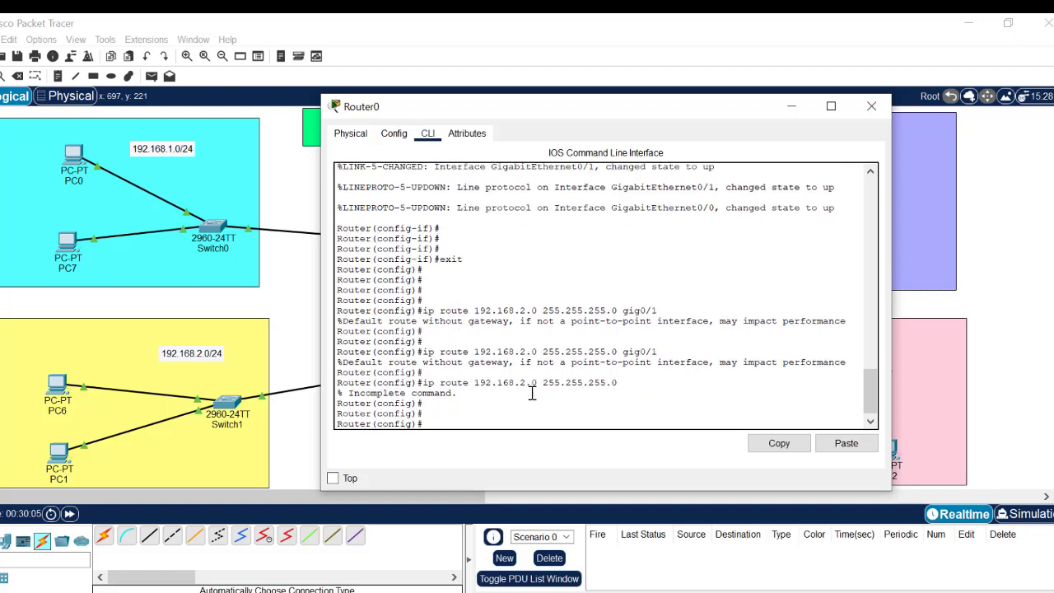
- Recall ip route 192.168.2.0 255.255.255.0 on Router0 without submitting it, and look up Router2's interface addresses
key(Up)
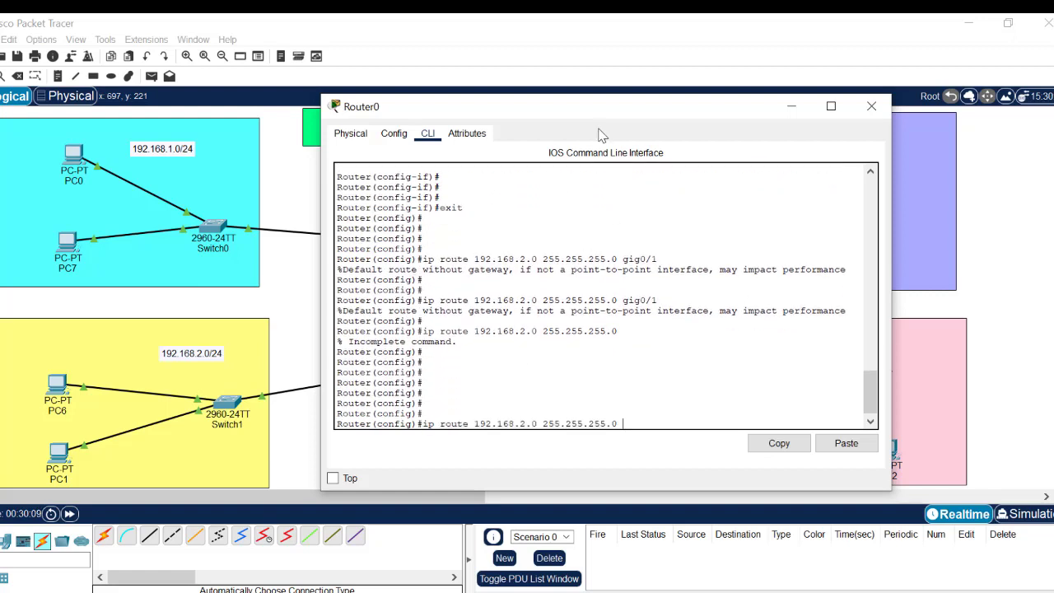
drag(581, 110, 682, 93)
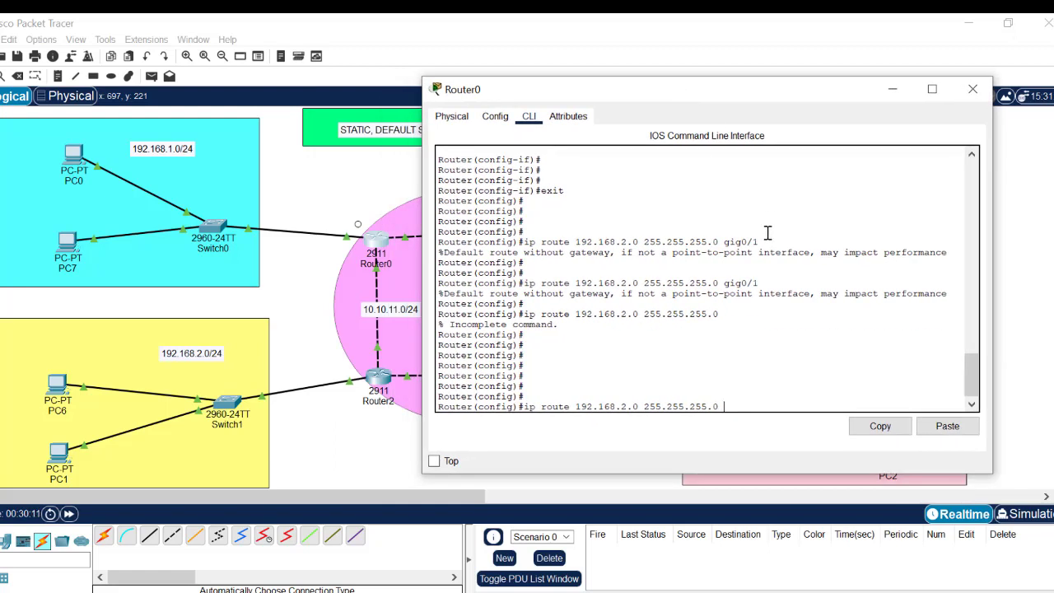
drag(759, 242, 724, 244)
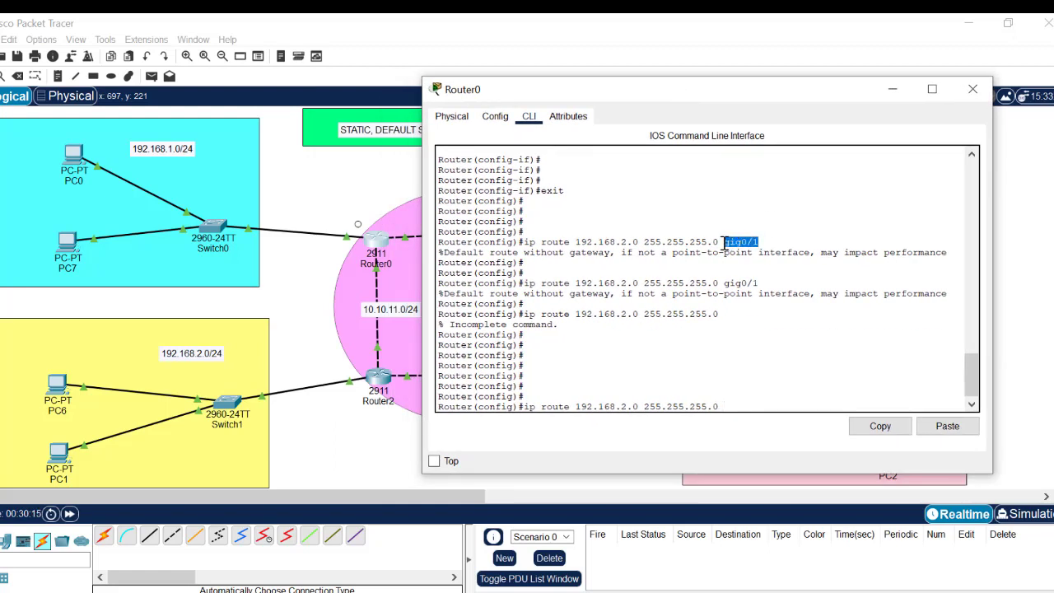
click(345, 191)
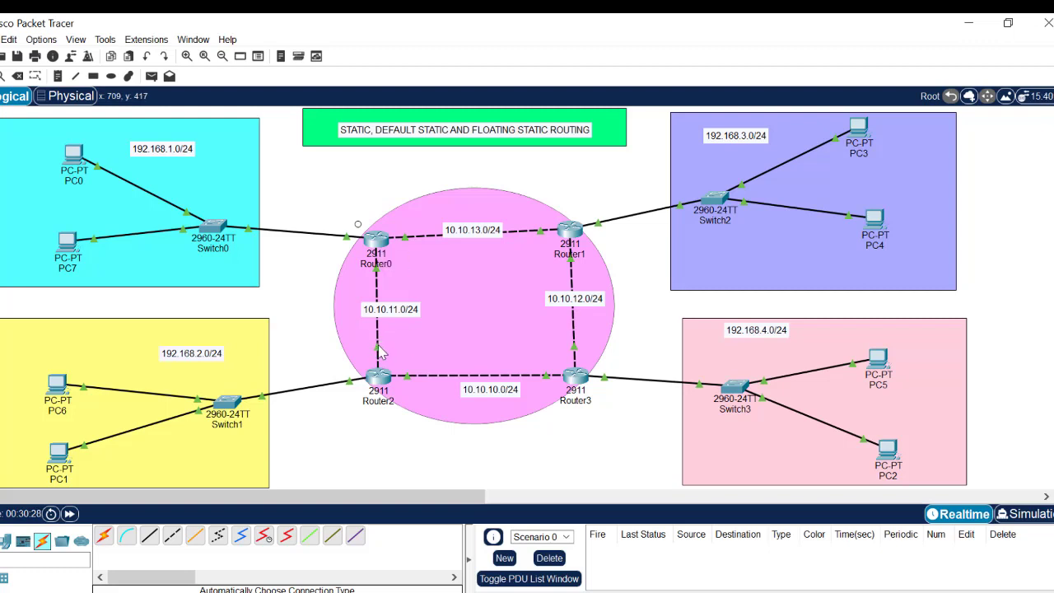
mouse_move(377, 388)
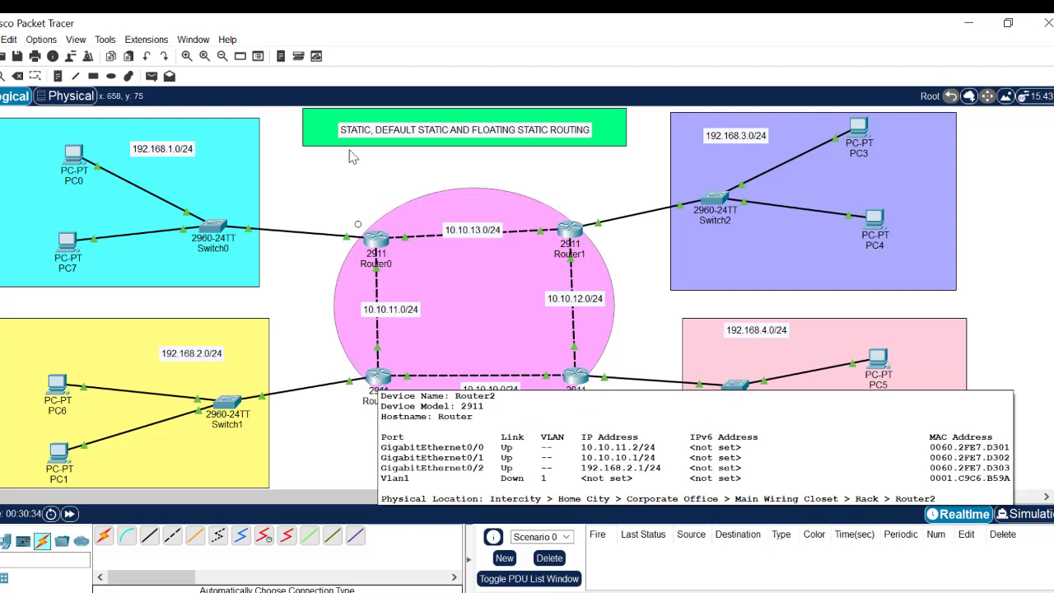
click(376, 247)
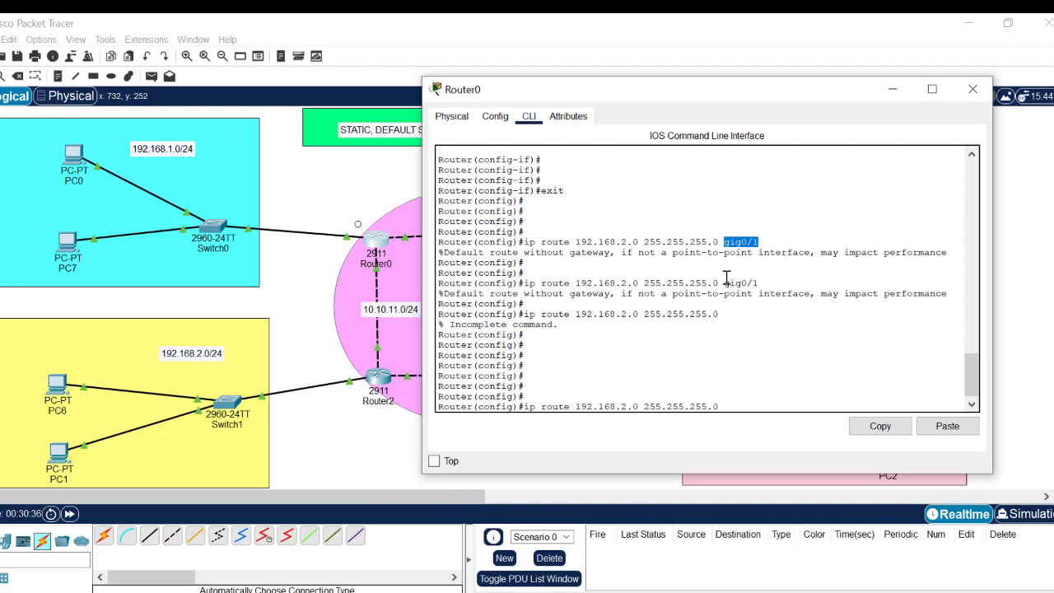
- Review the gig0/1 exit interface and the performance message of the earlier routes in Router0's command line
drag(948, 294, 762, 283)
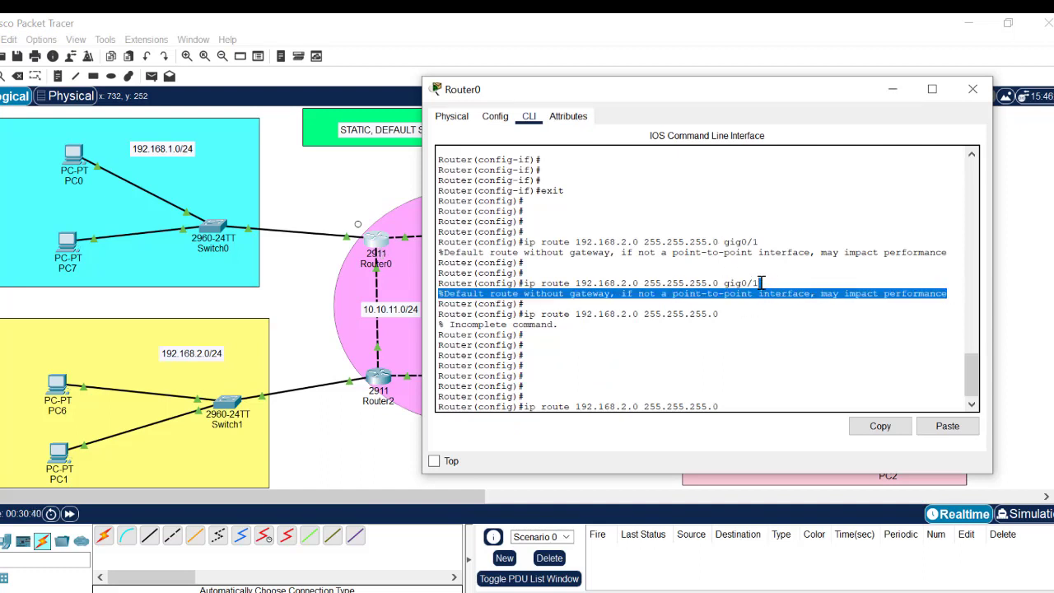
click(727, 403)
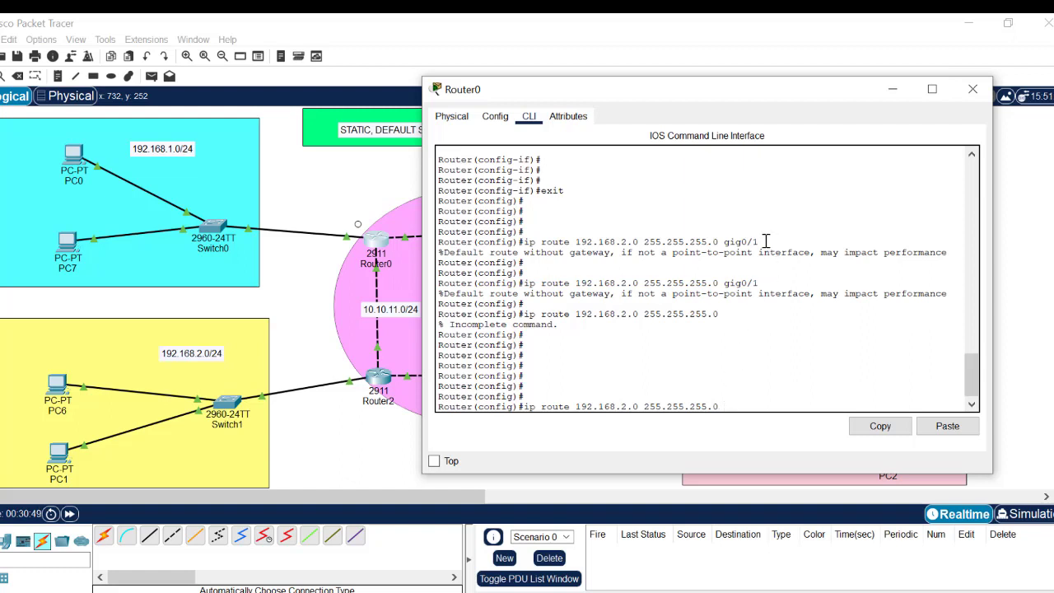
drag(759, 242, 726, 243)
click(729, 404)
- Check Router2's address on the 10.10.11.0/24 link and submit Router0's 192.168.2.0 255.255.255.0 route with next hop 10.10.11.2
click(334, 191)
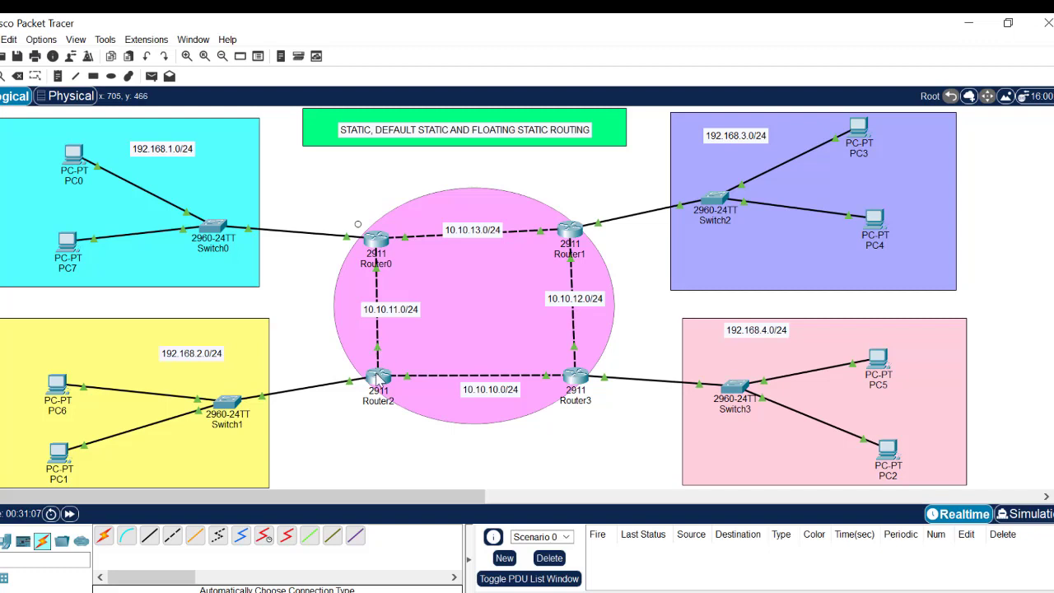
mouse_move(378, 380)
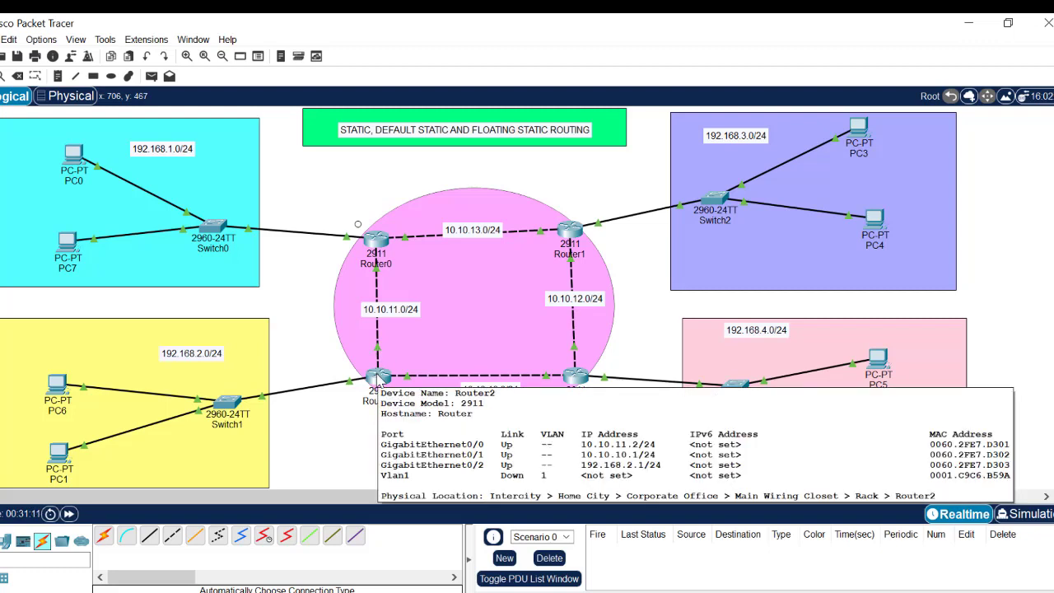
click(379, 246)
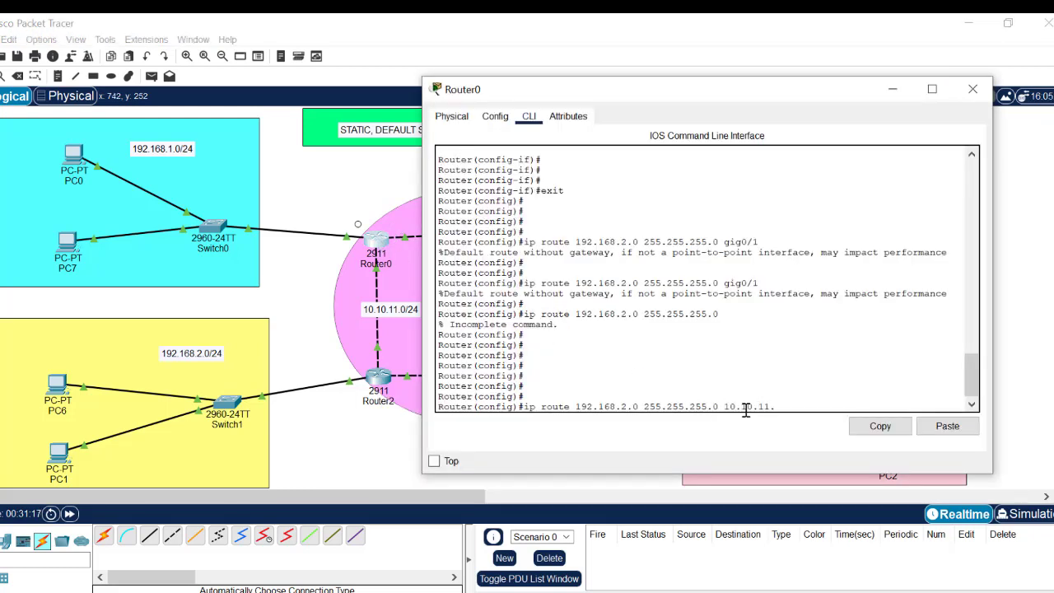
key(Return)
key(Return)
key(Return)
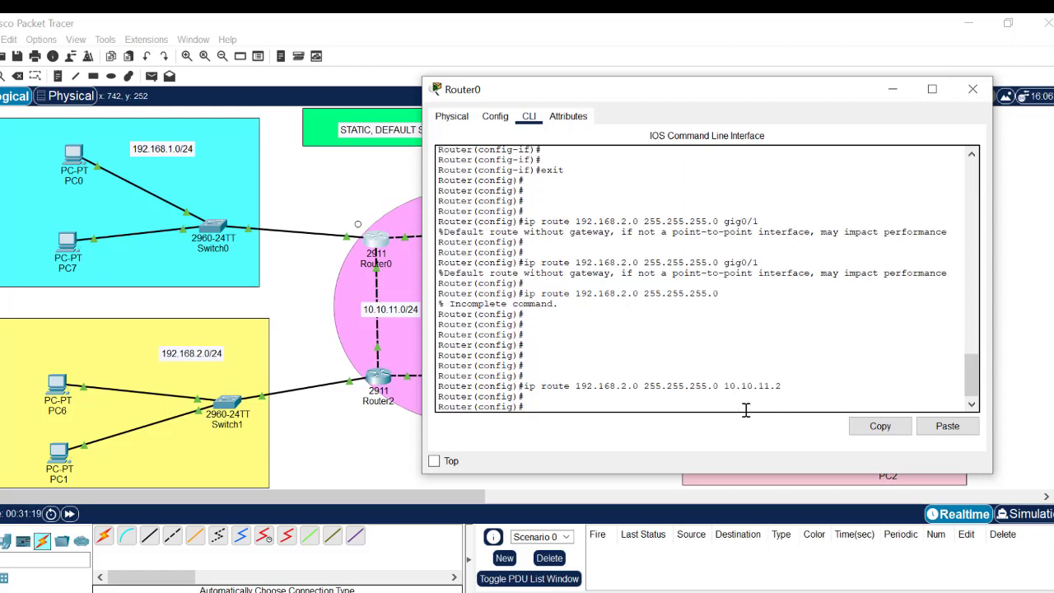
- Compare Router0's next-hop route via 10.10.11.2 with the exit-interface route via gig0/1, referring to the topology
drag(793, 379, 519, 377)
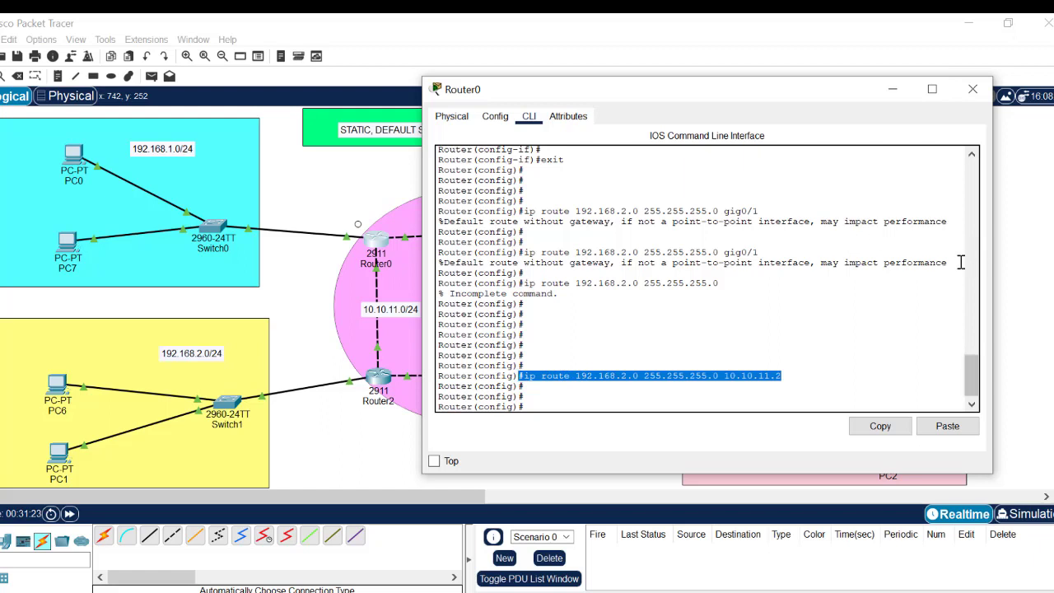
drag(948, 264, 525, 255)
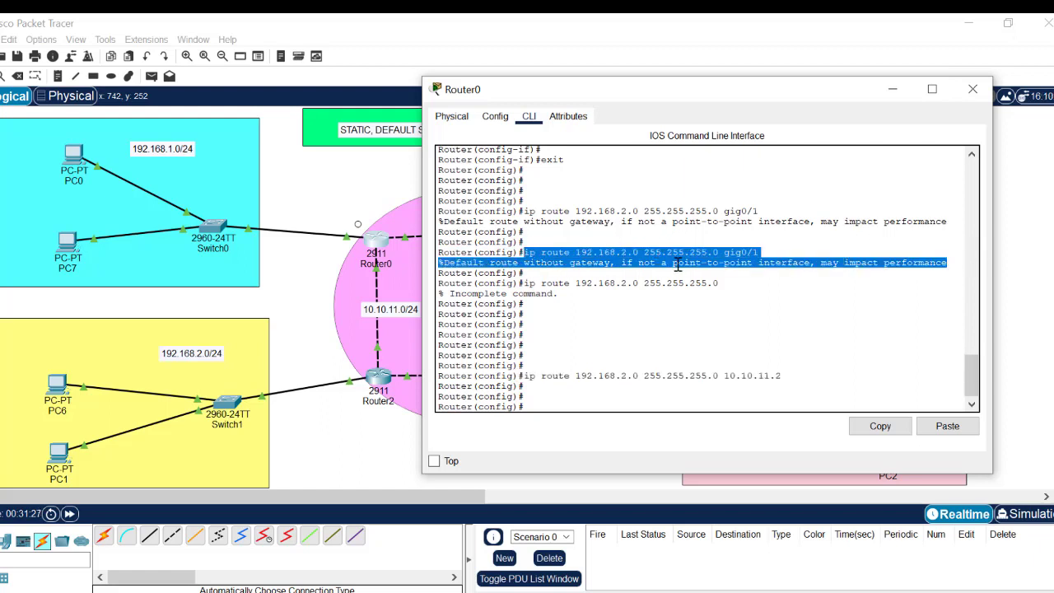
click(771, 250)
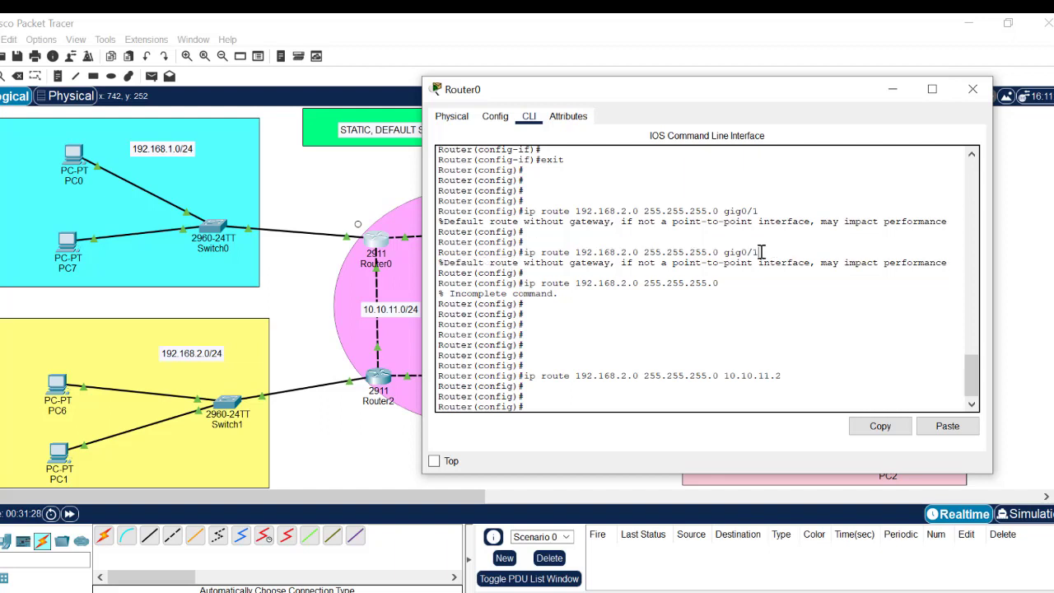
drag(759, 252, 728, 252)
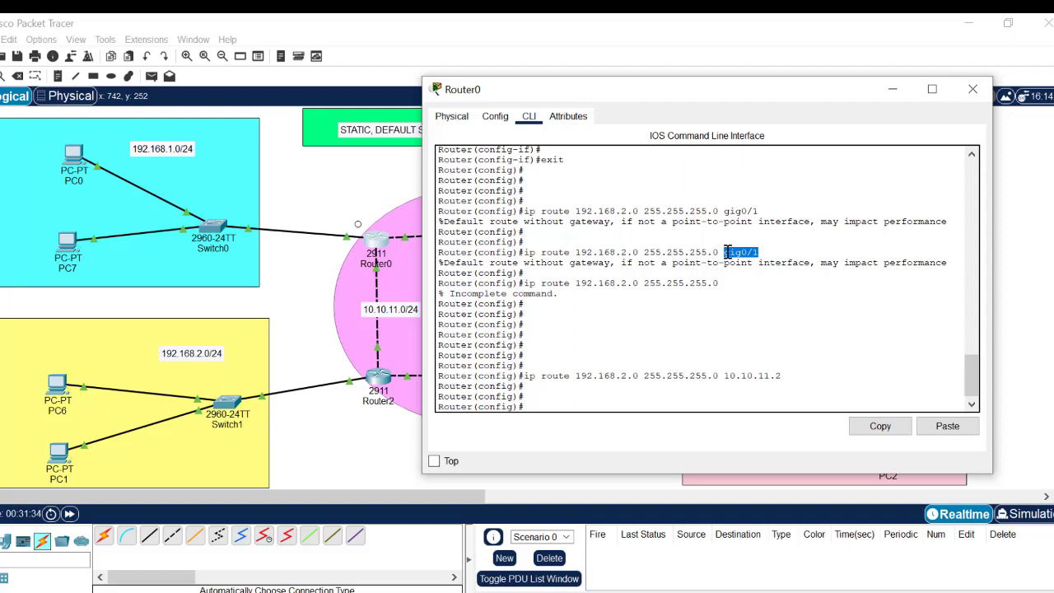
click(313, 184)
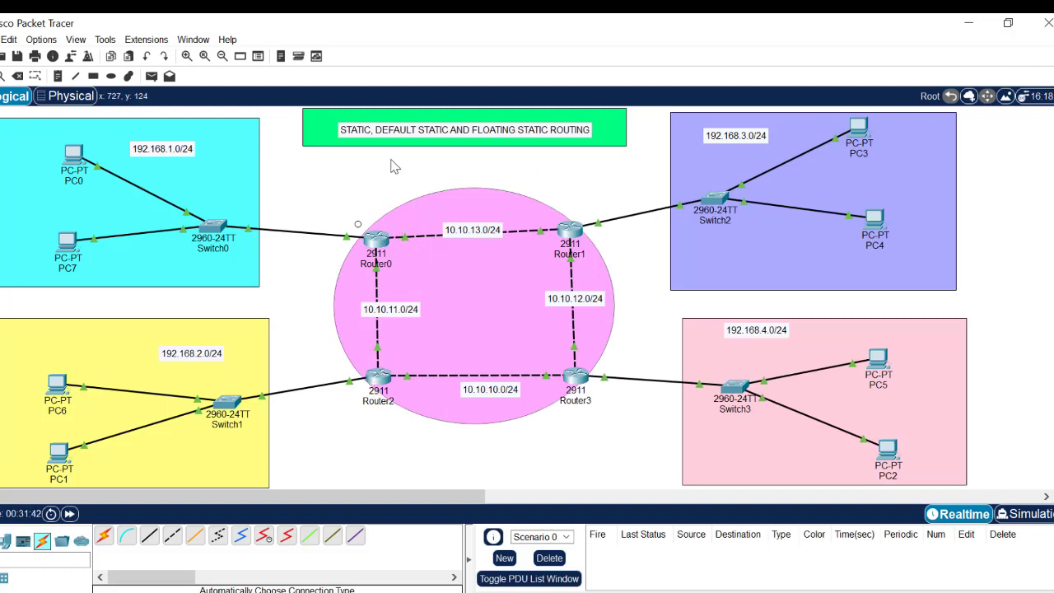
click(377, 241)
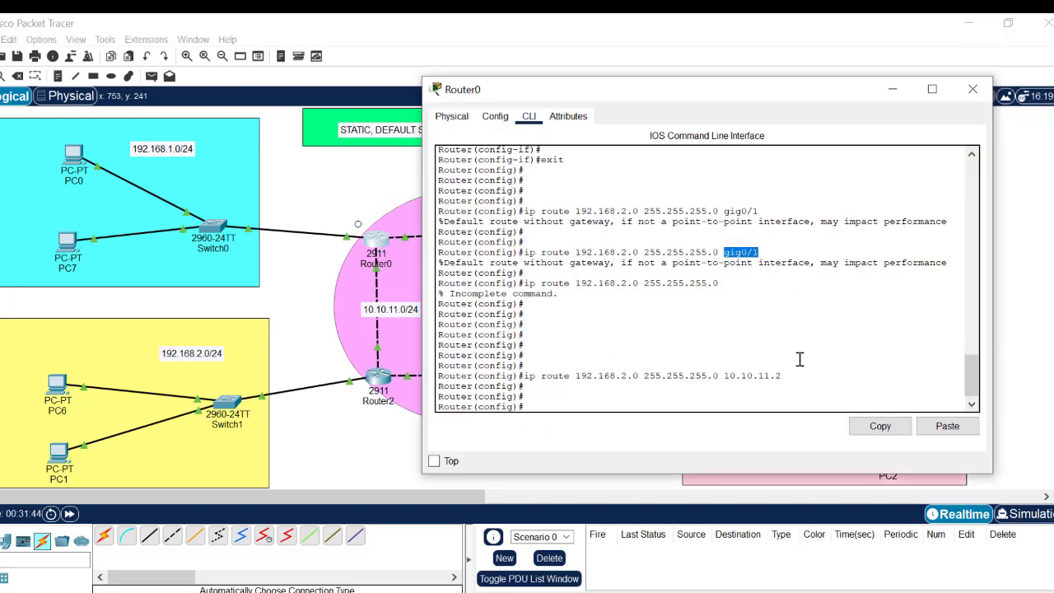
drag(799, 382, 534, 375)
key(Return)
key(Return)
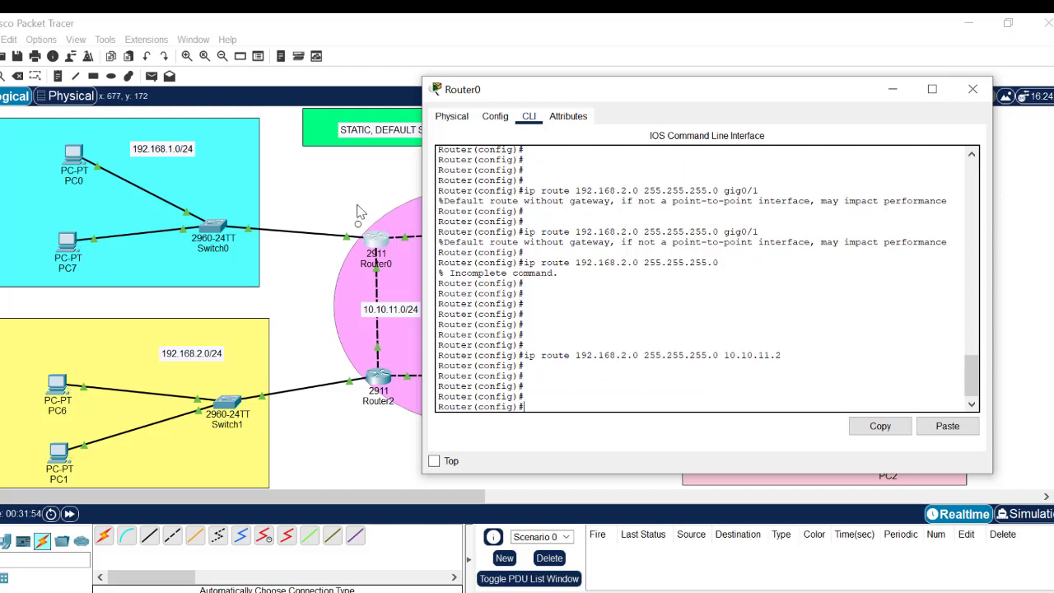
- Test connectivity from PC6 to the 192.168.1.0/24 network by pinging 192.168.1.2 from its Command Prompt
click(329, 192)
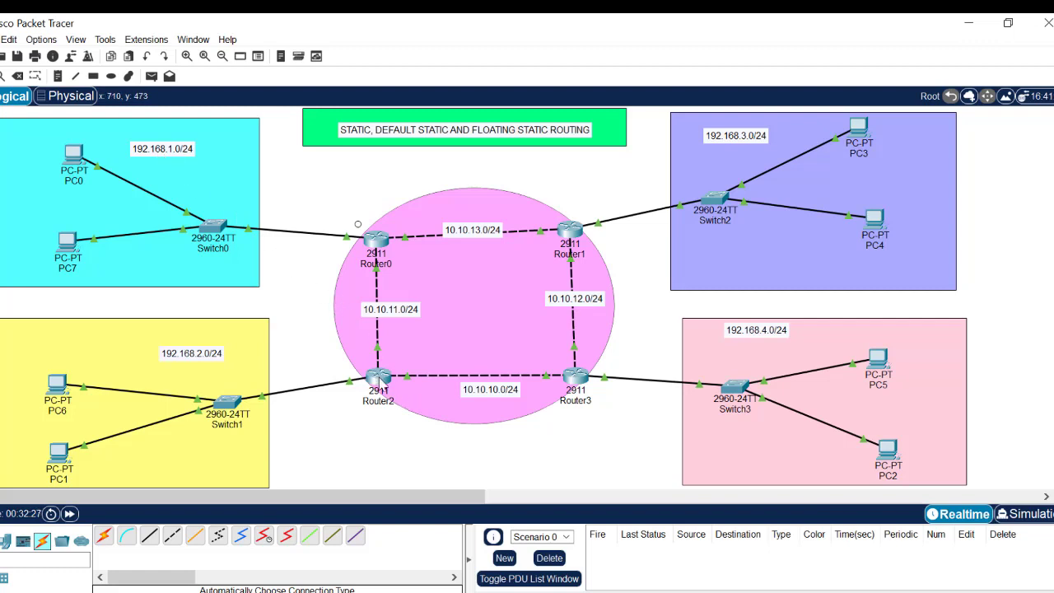
mouse_move(379, 384)
click(56, 395)
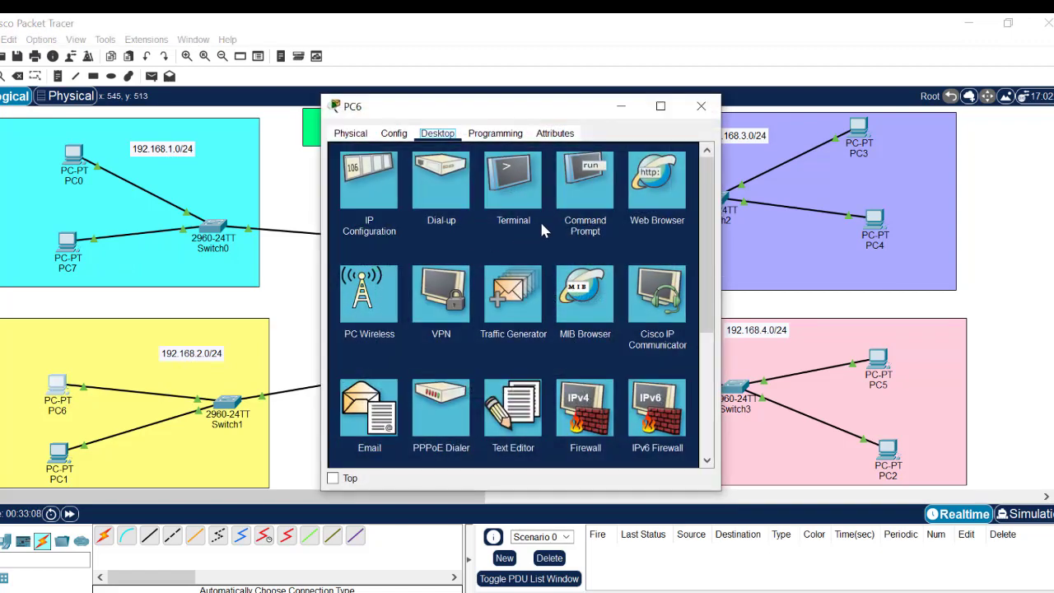
click(580, 192)
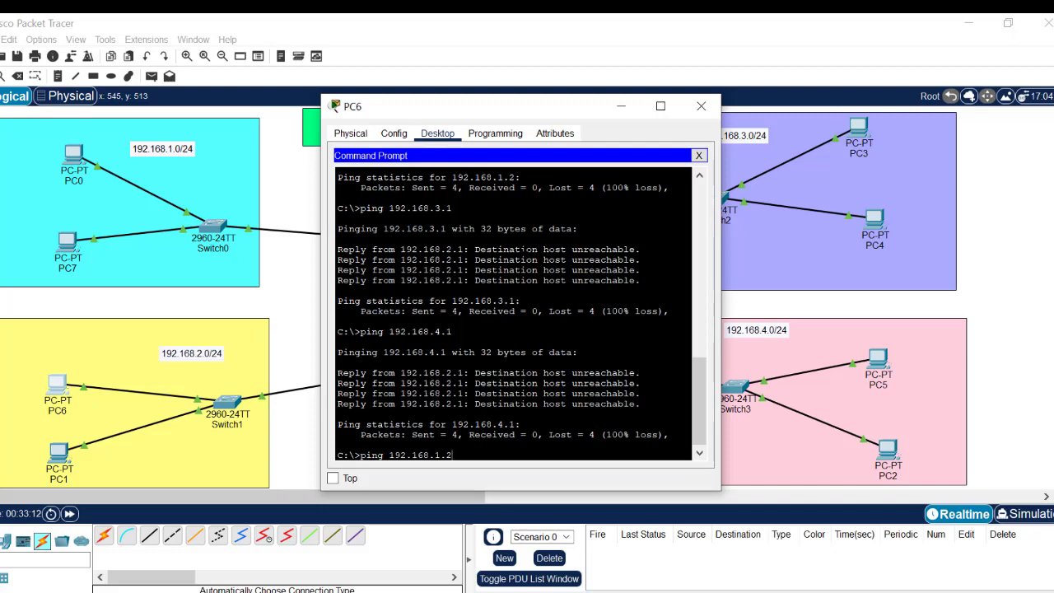
key(Return)
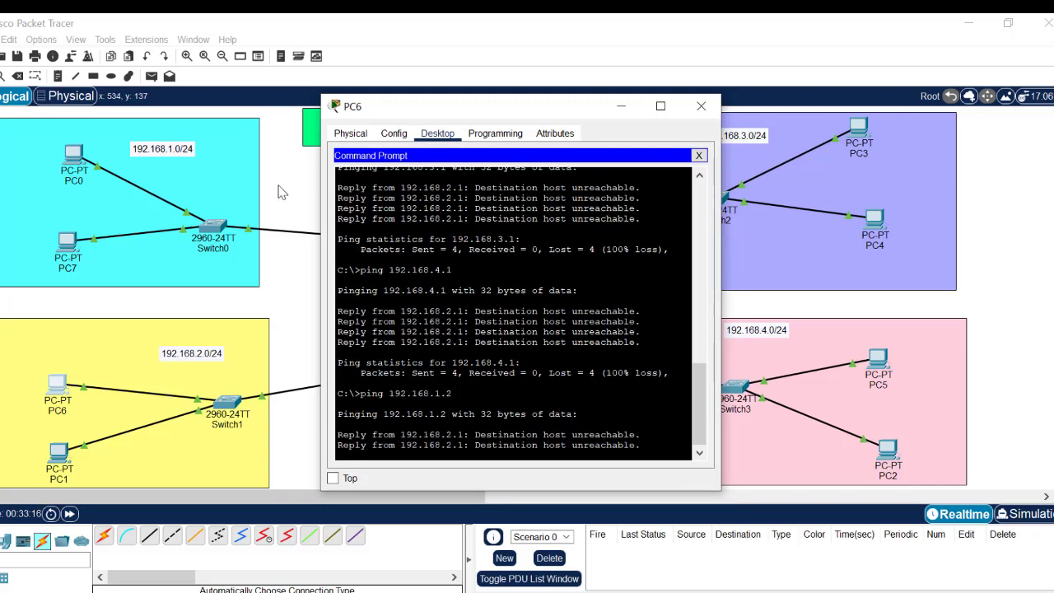
- Open Router2's command line and enter global configuration mode
click(282, 192)
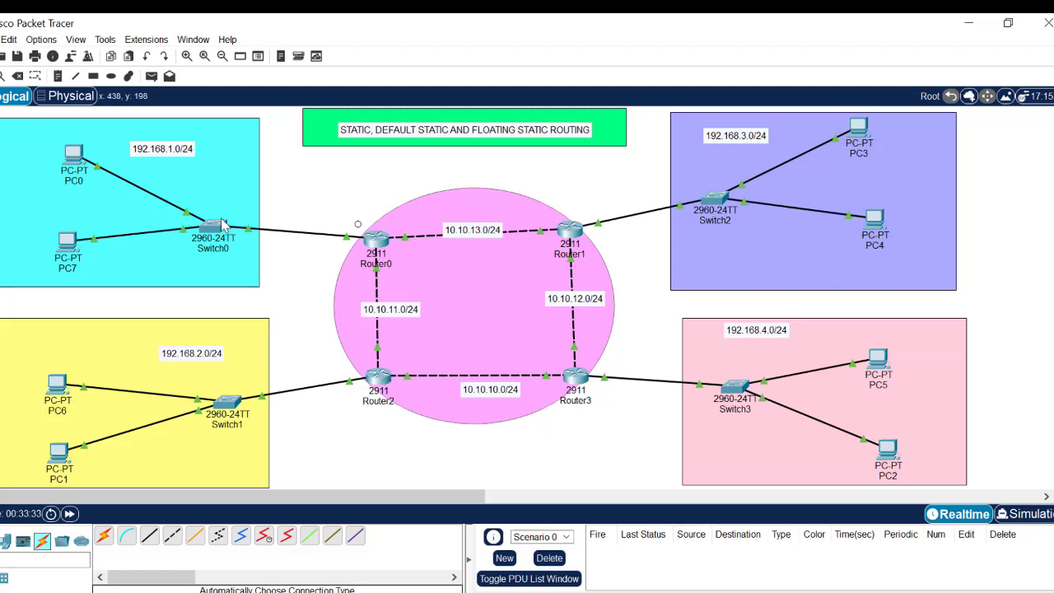
click(379, 377)
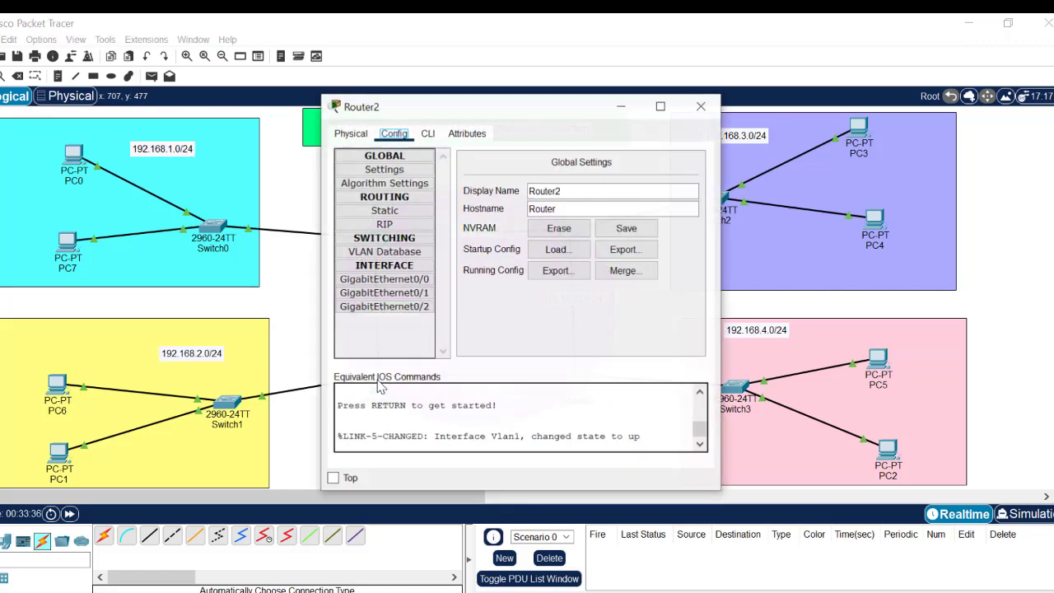
click(428, 135)
key(Return)
key(Return)
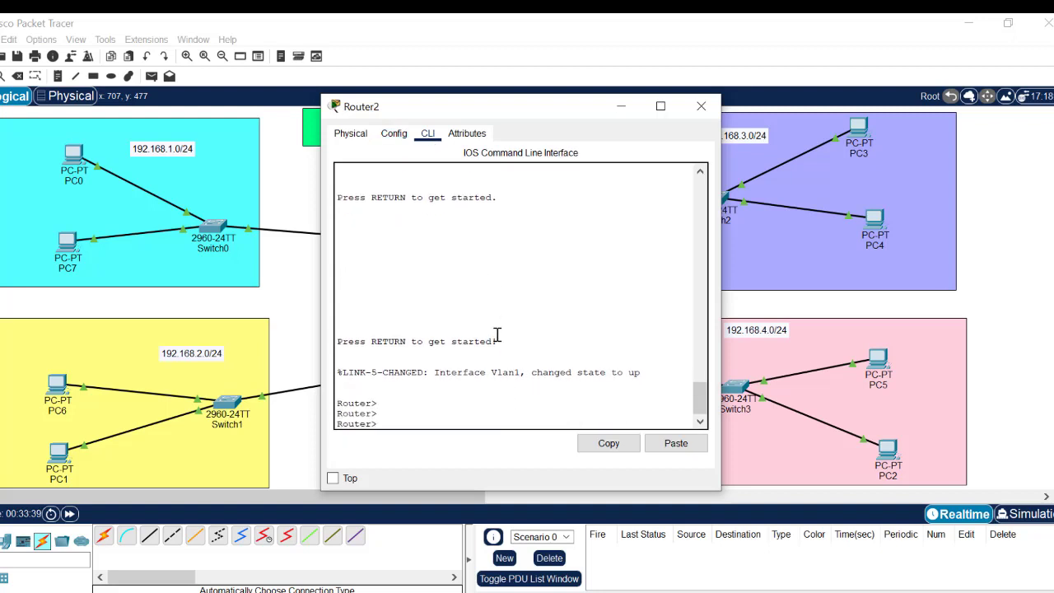
text(en)
key(Return)
text(conf t)
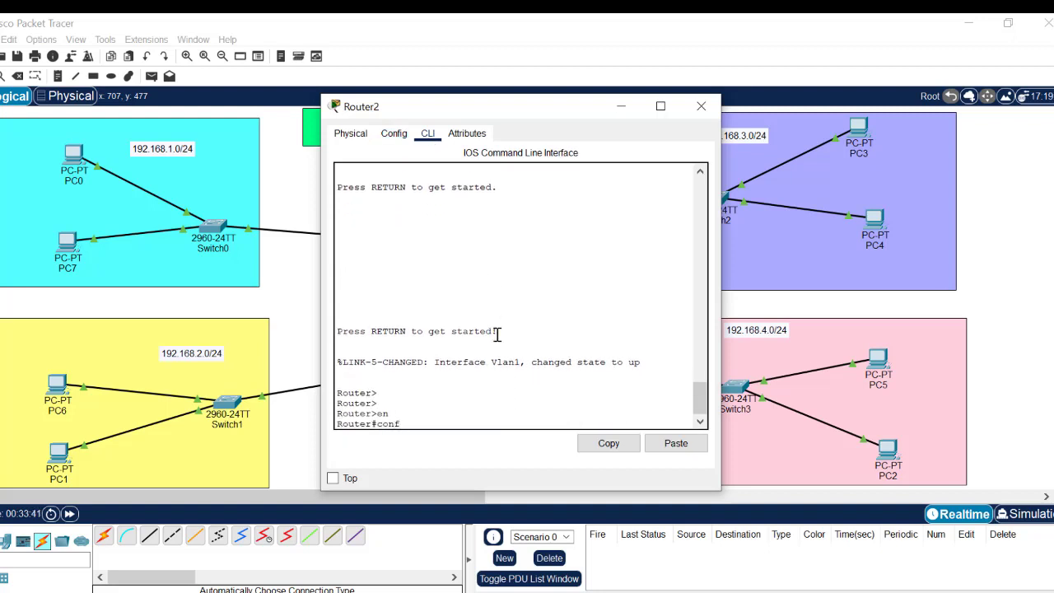
key(Return)
key(Return)
key(Return)
key(Return)
key(Return)
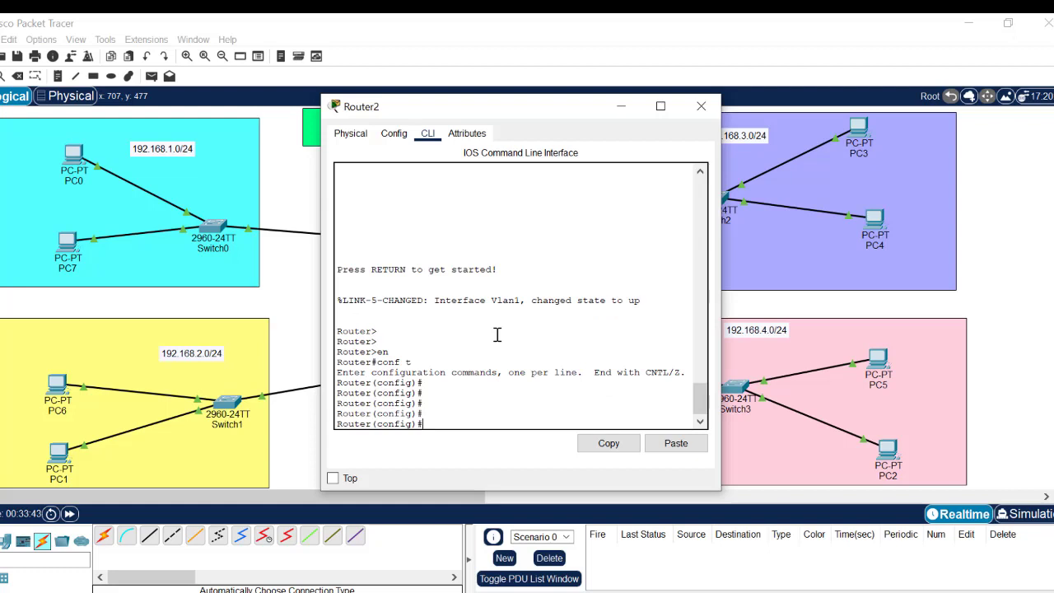
- Begin a static route on Router2 for 192.168.1.0 255.255.255.0, then widen its window and move it clear of the 10.10.11.0/24 link
text(ip route 192.168.1.0)
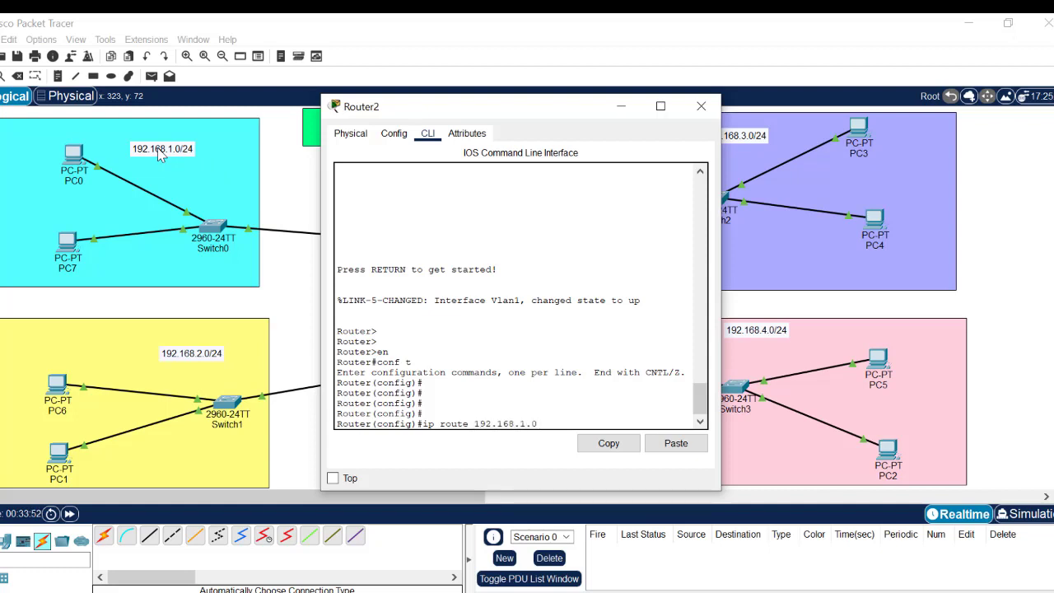
text( 255.255.255.0)
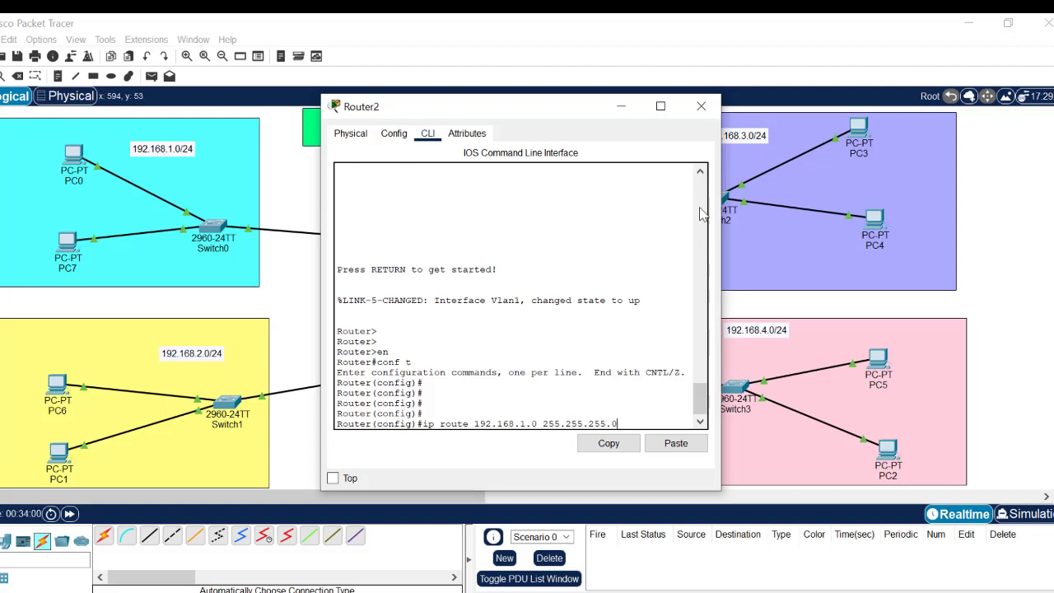
drag(721, 222, 945, 222)
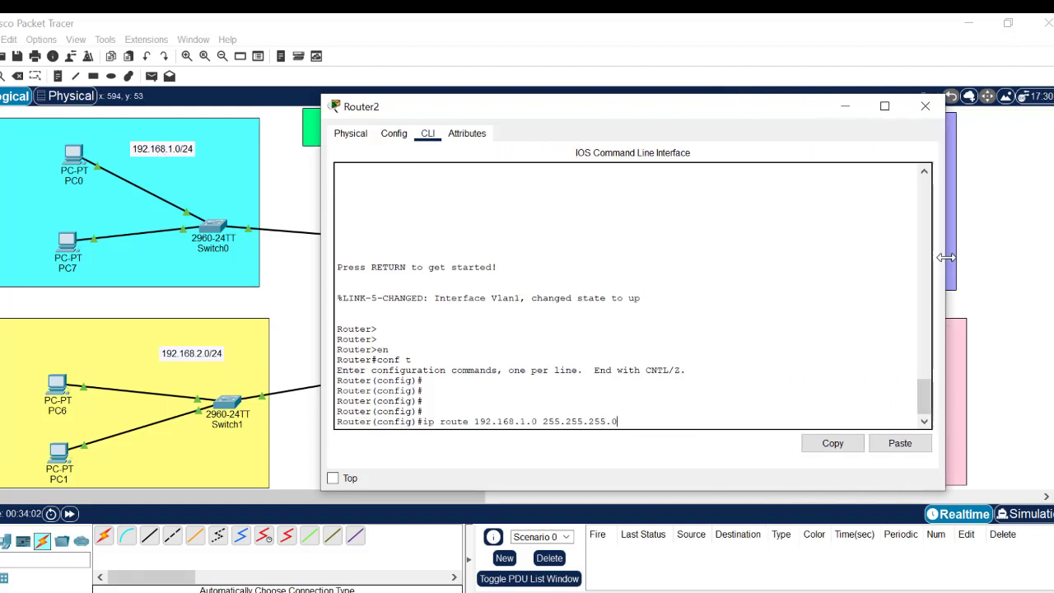
drag(634, 120, 755, 96)
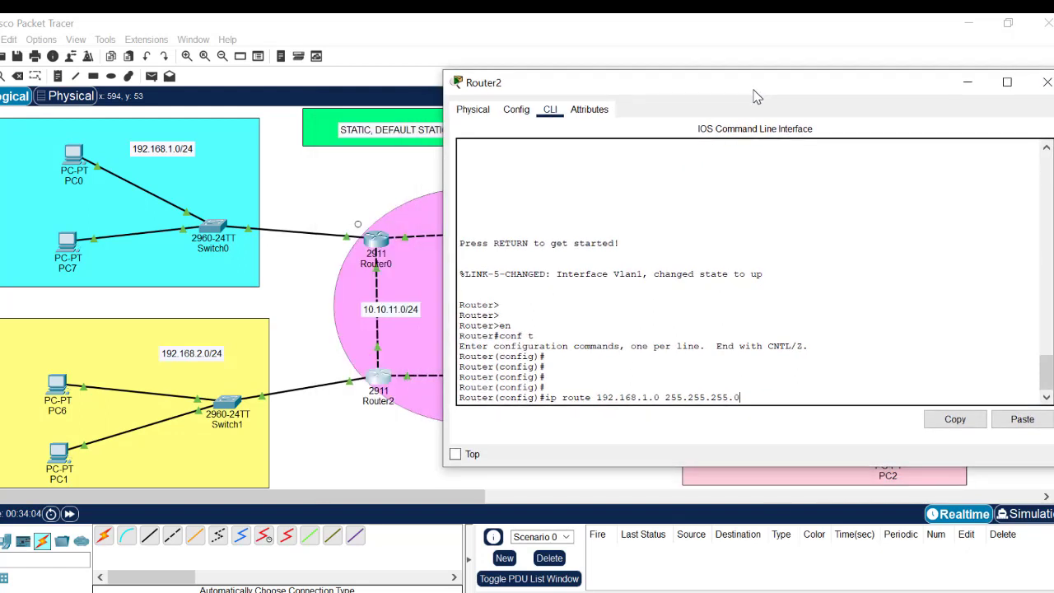
- Check Router2's interface on the 10.10.11.0/24 link, submit the 192.168.1.0 route with exit interface gig0/0, and review the response
click(319, 311)
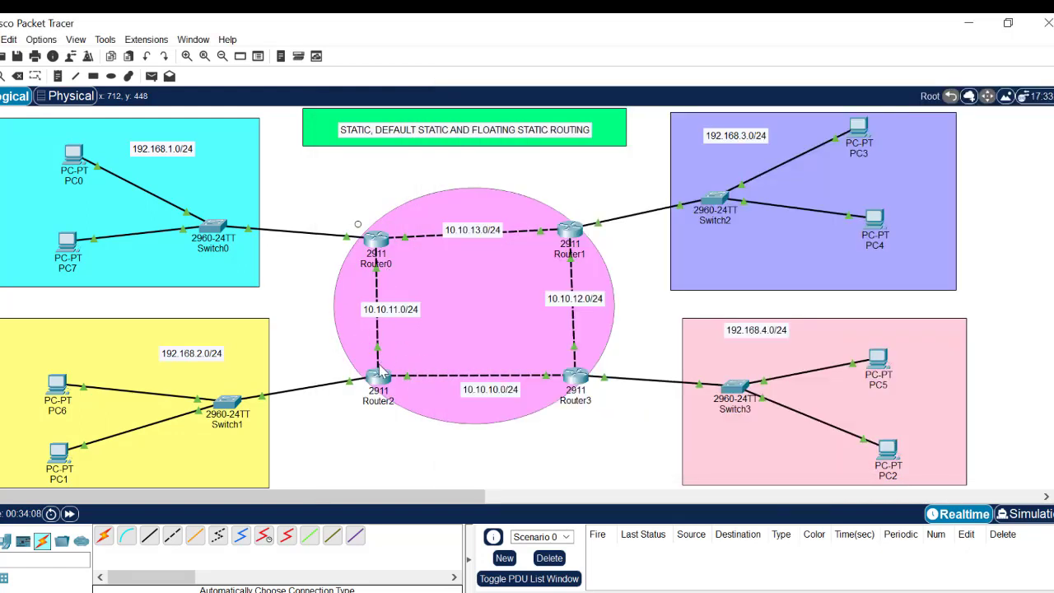
mouse_move(378, 351)
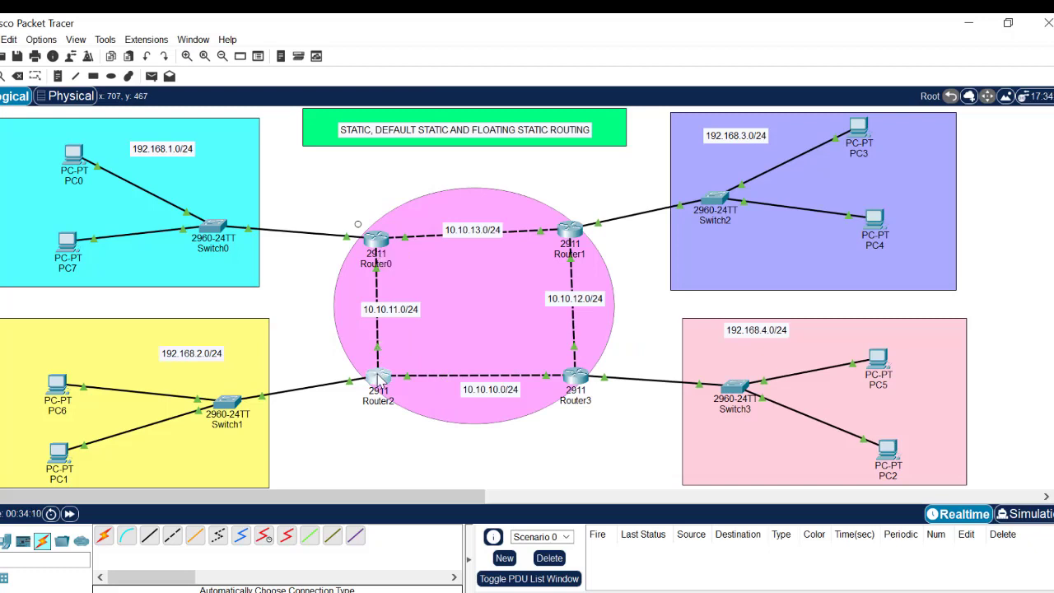
click(379, 378)
text(g)
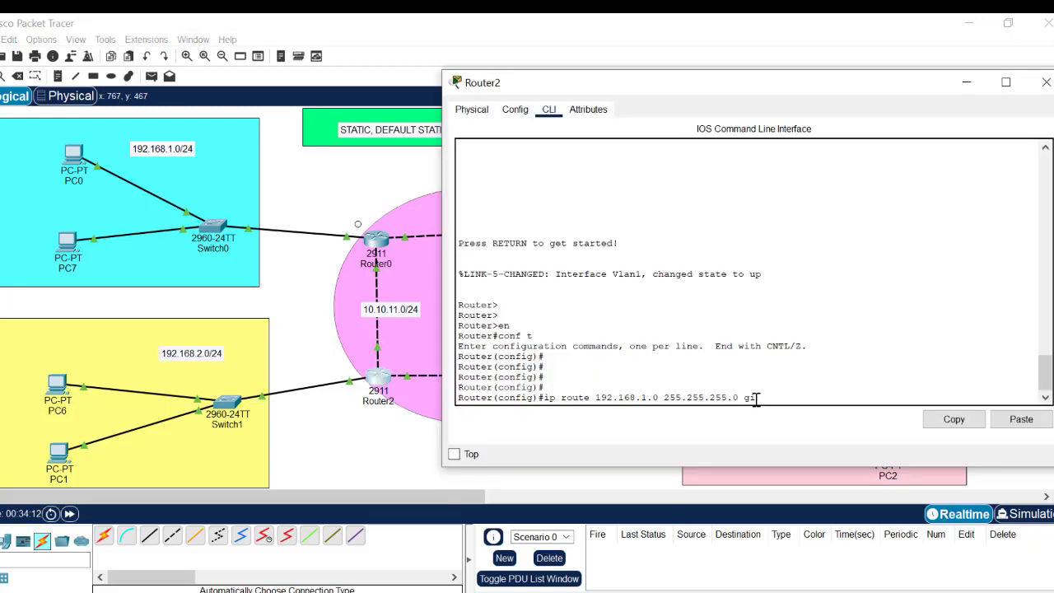
text(ig0/0)
key(Return)
key(Return)
key(Return)
key(Return)
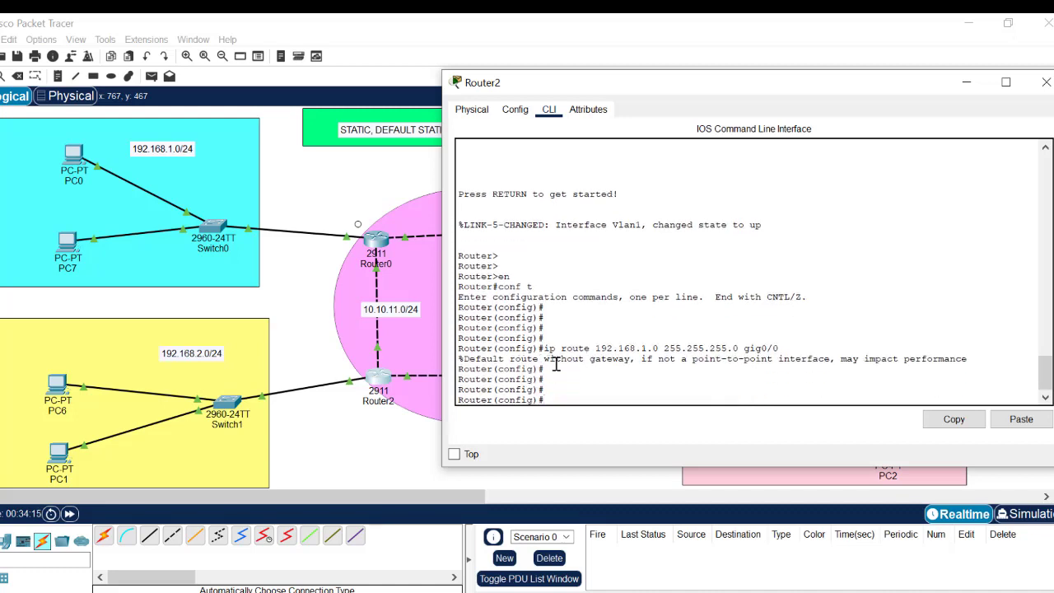
drag(462, 354, 1026, 360)
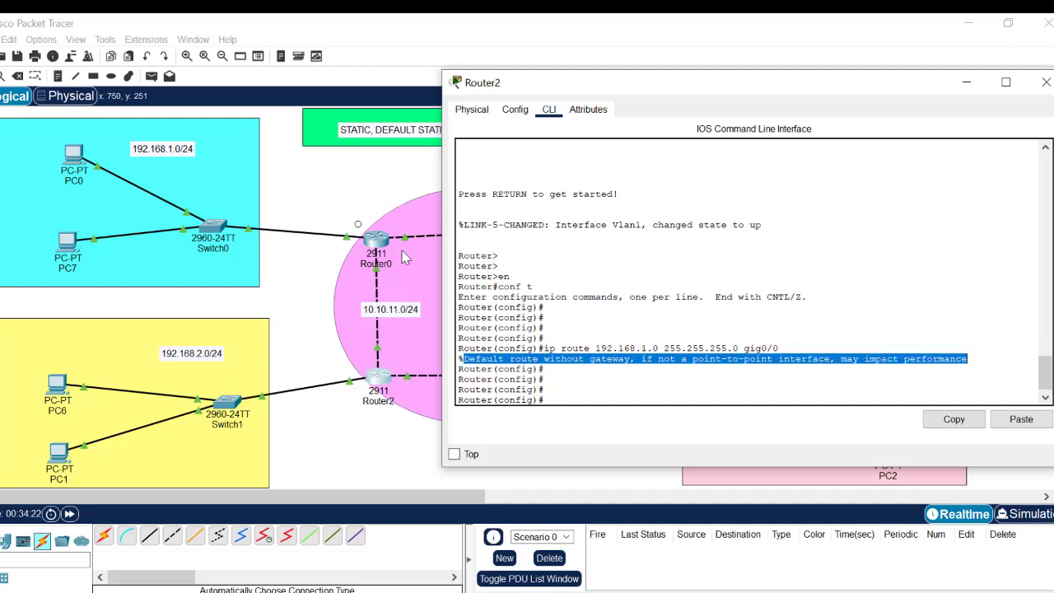
click(608, 385)
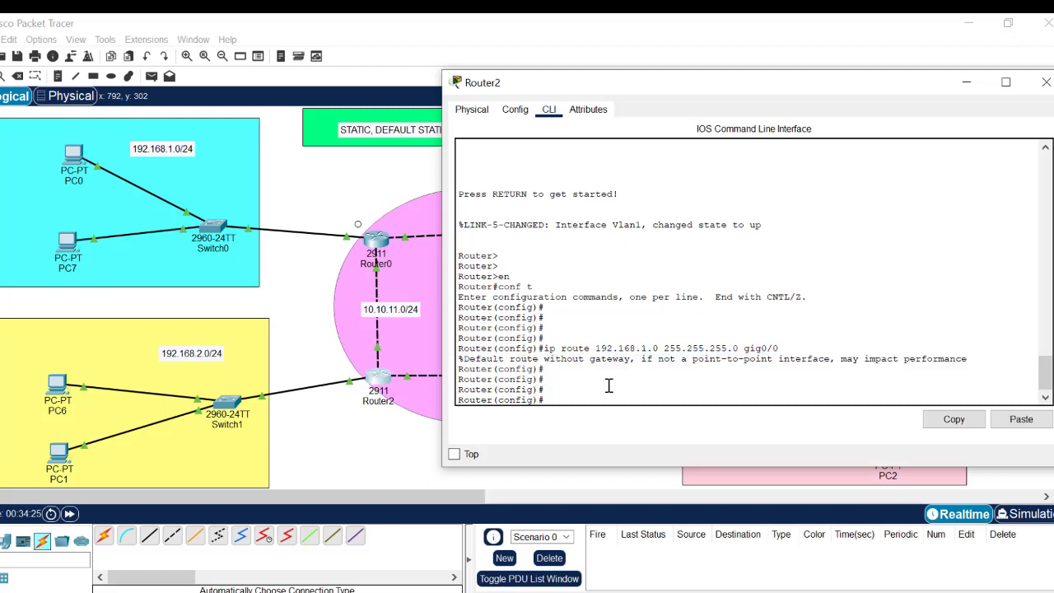
- Check Router0's end of the 10.10.11.0/24 link, add Router2's 192.168.1.0 255.255.255.0 route via 10.10.11.1, and save the configuration
key(Up)
key(BackSpace)
key(BackSpace)
key(BackSpace)
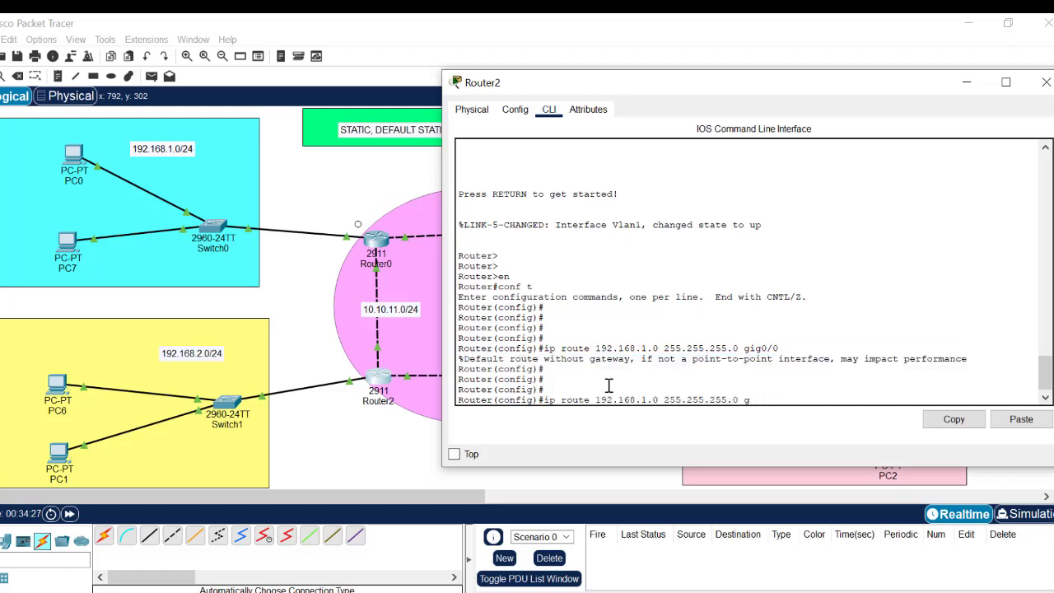
click(309, 332)
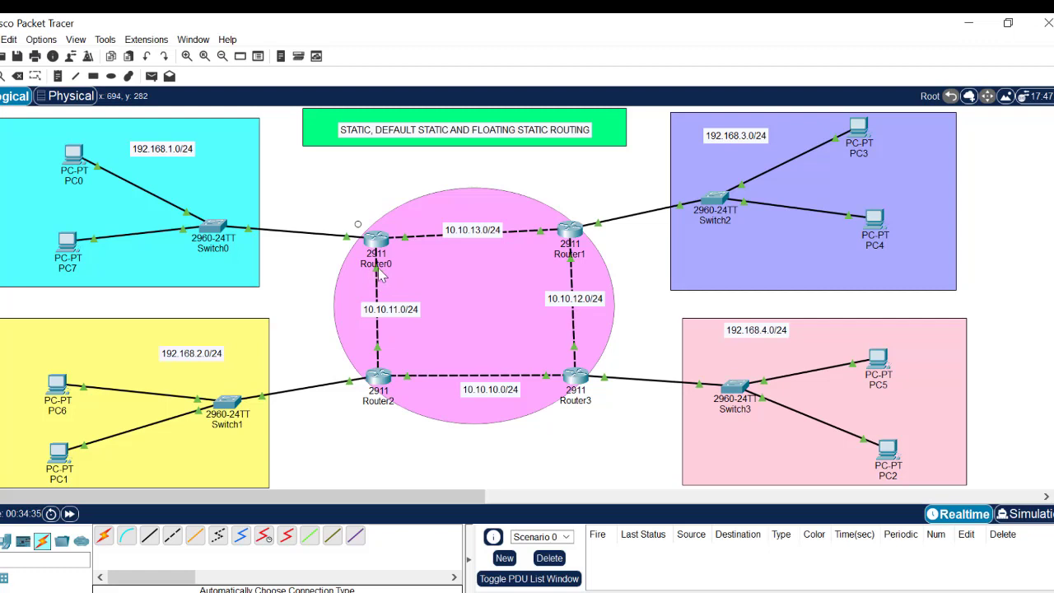
mouse_move(378, 275)
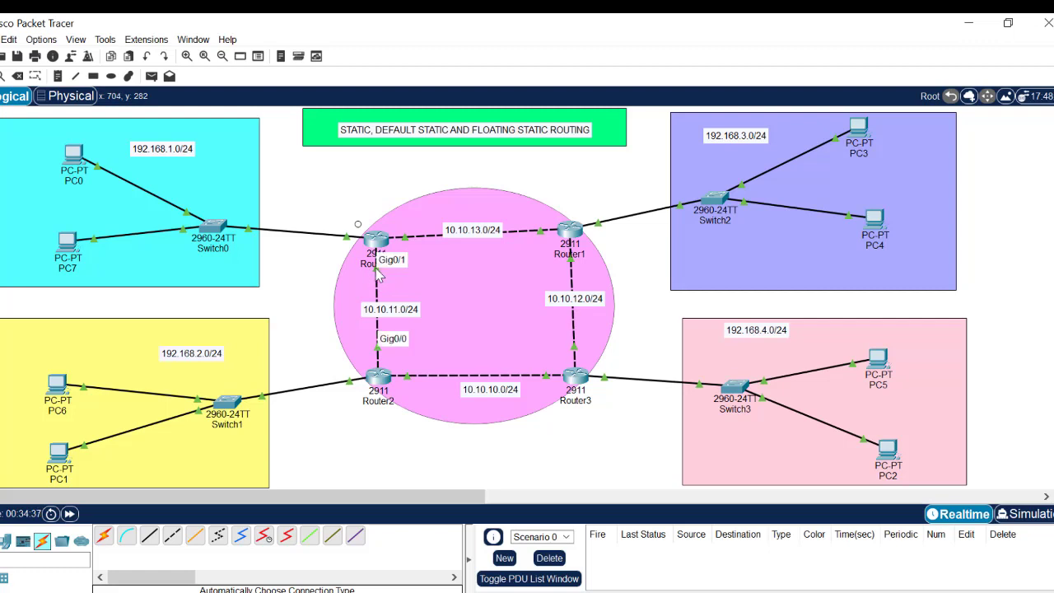
mouse_move(376, 246)
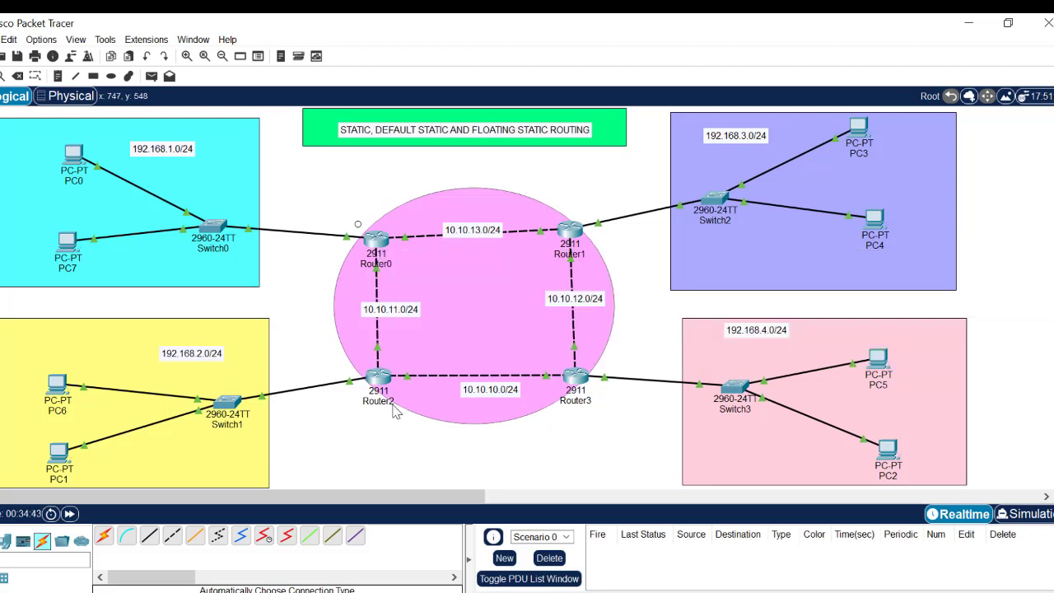
click(378, 377)
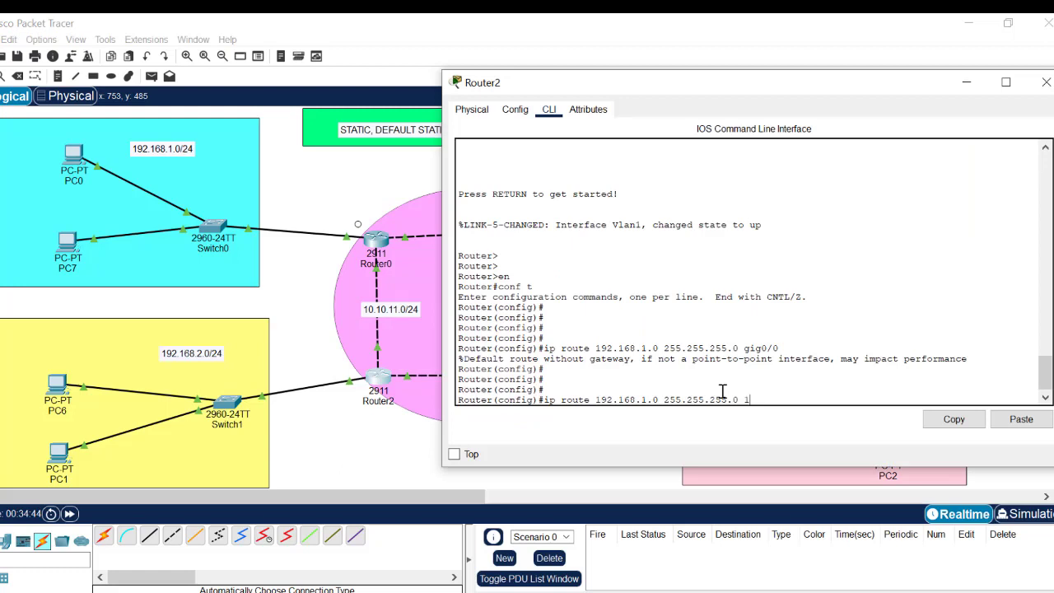
text(.10.11.1)
key(Return)
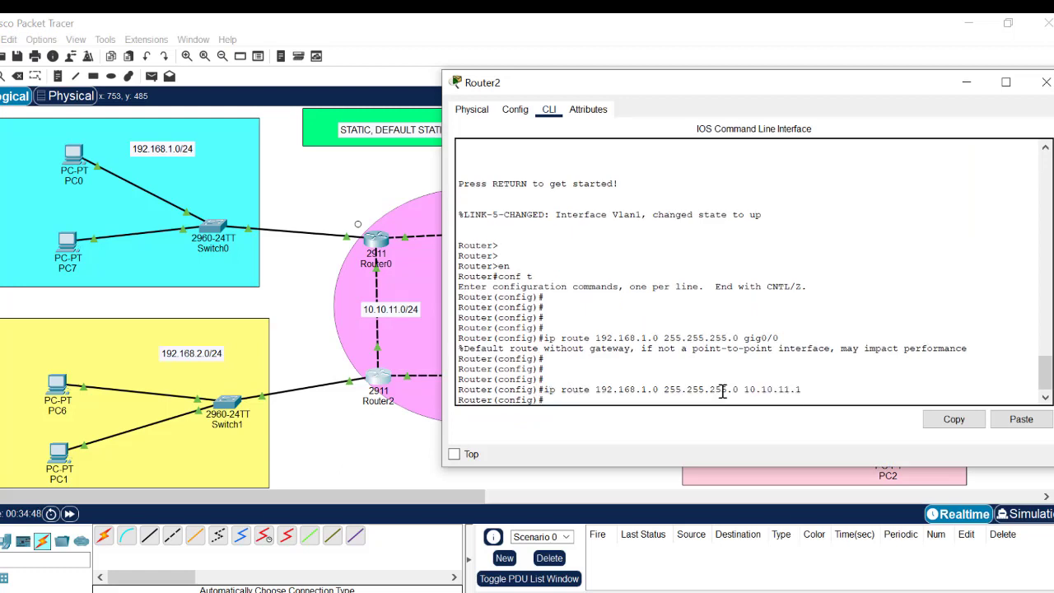
text(do wr)
key(Return)
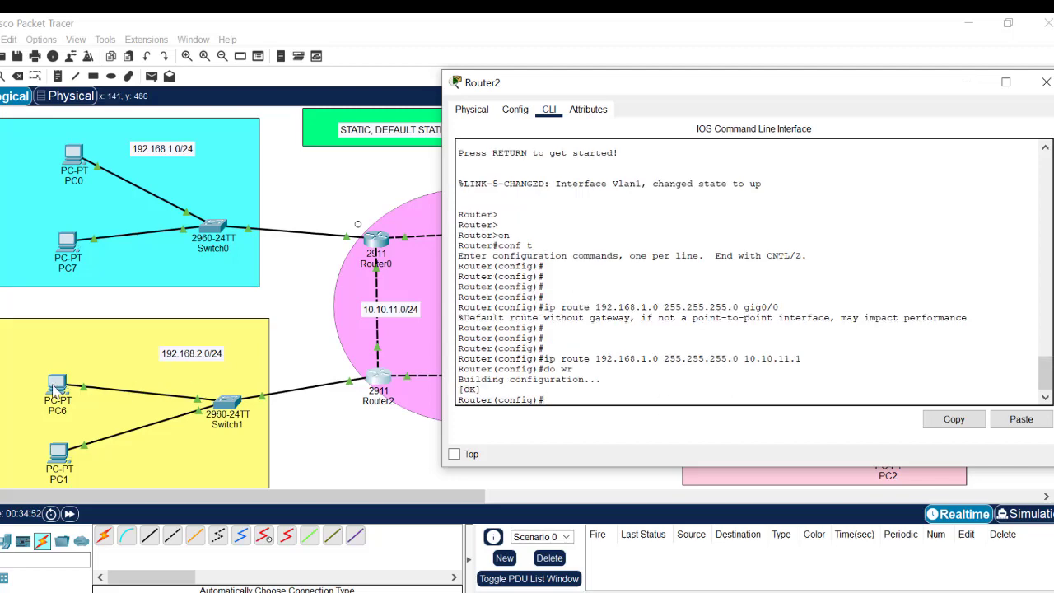
- Ping 192.168.1.2 from PC6's Command Prompt, repeating the test once
click(57, 385)
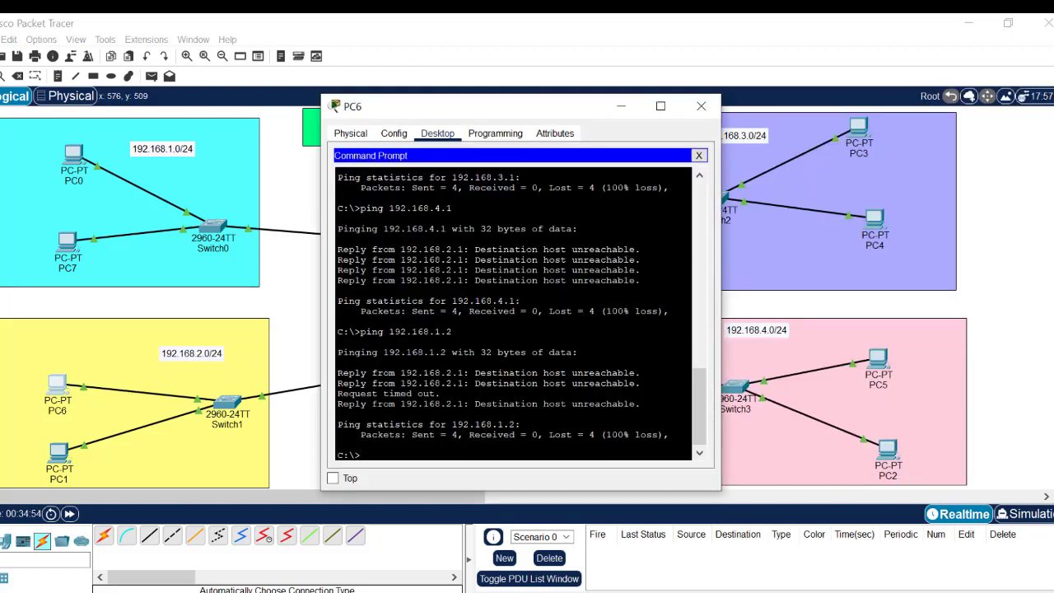
key(Return)
key(Return)
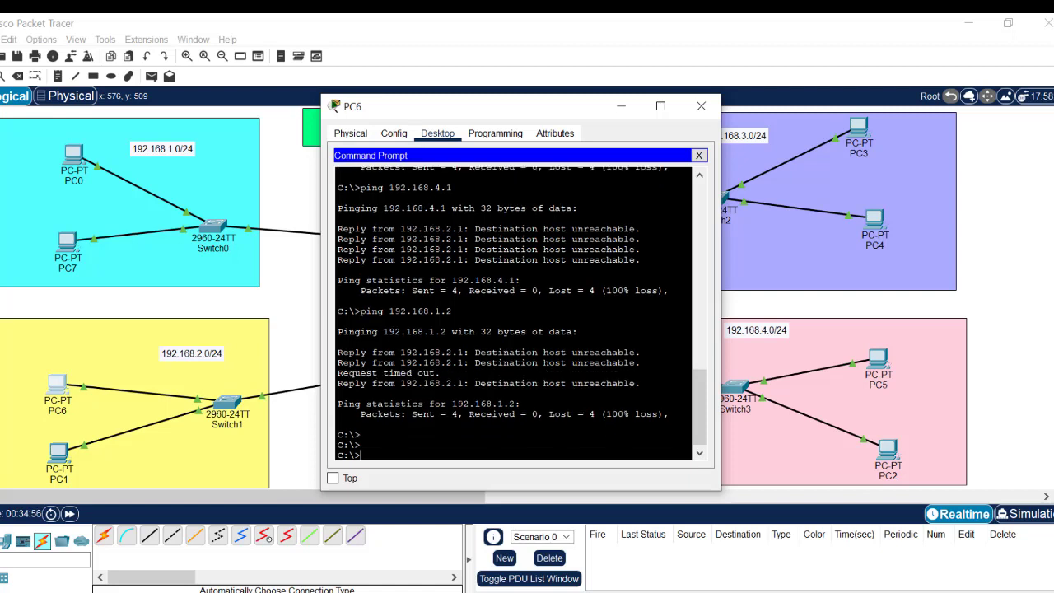
drag(452, 312, 396, 311)
key(Up)
key(Return)
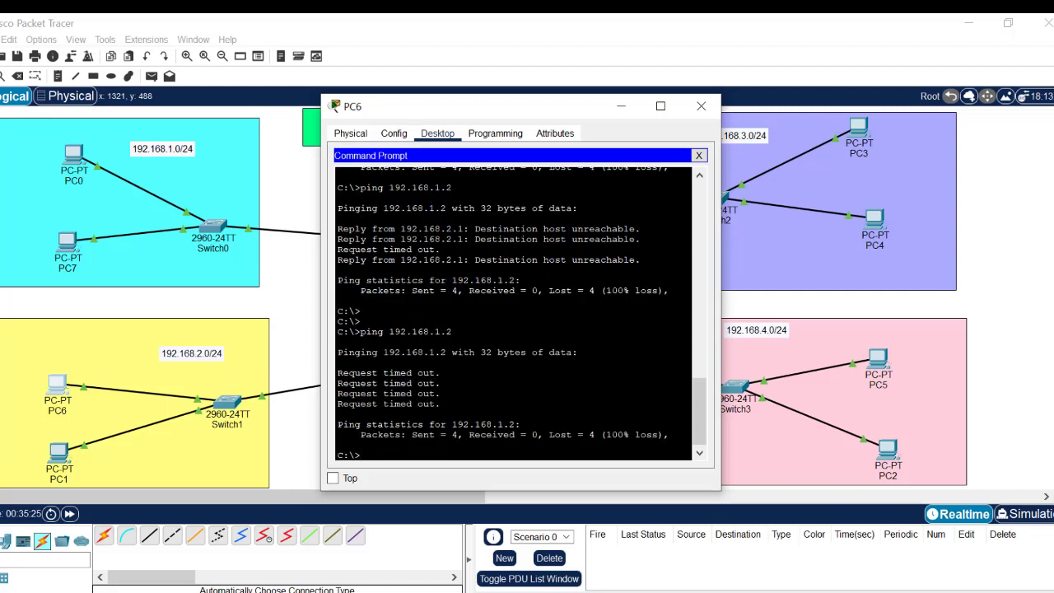
key(Up)
key(Return)
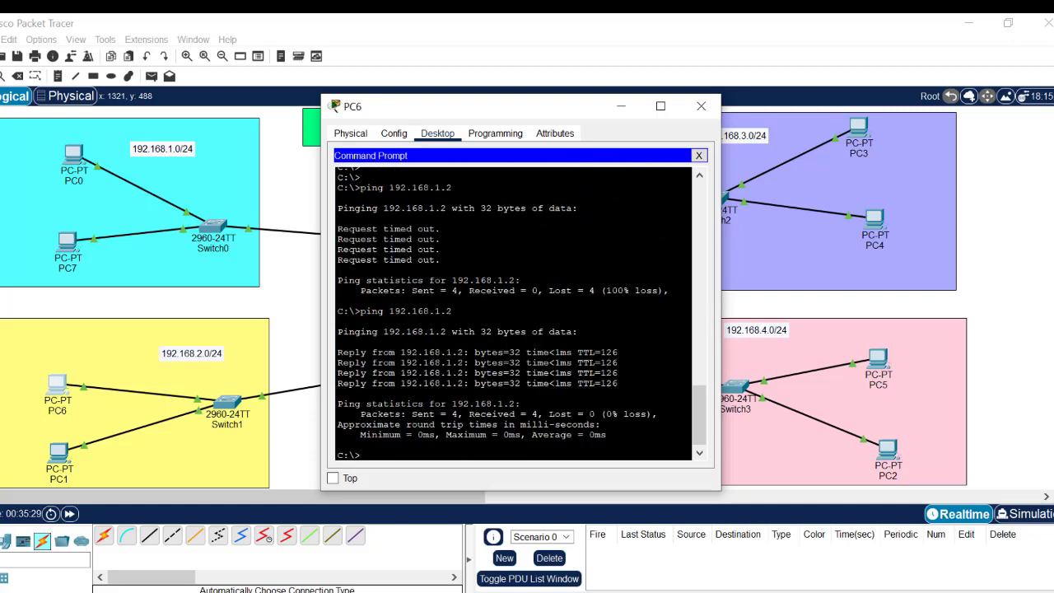
- Look up PC7's address in the topology and ping 192.168.1.3 from PC6
key(Up)
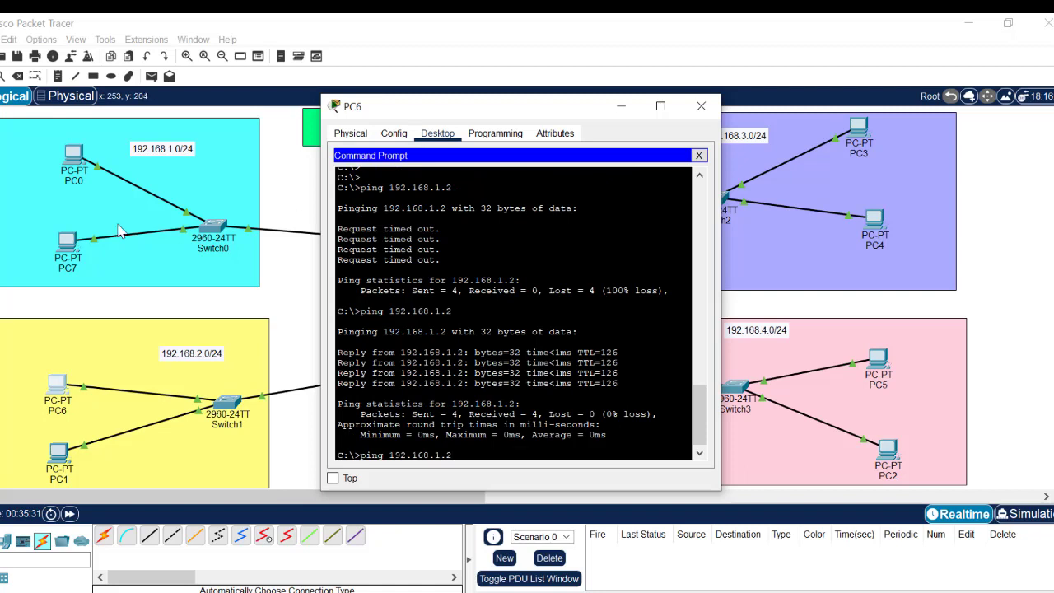
click(119, 293)
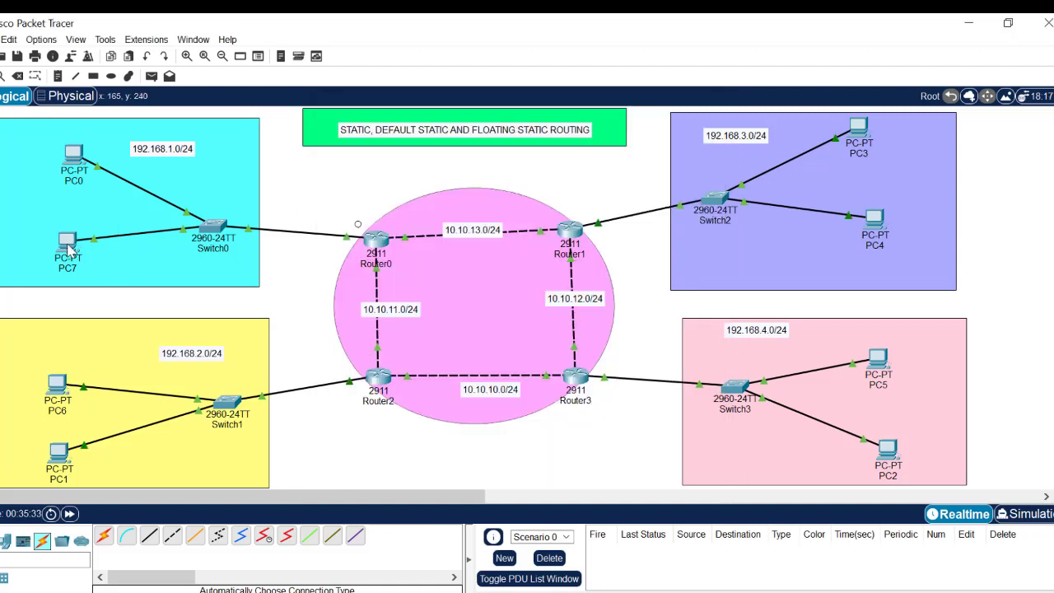
mouse_move(71, 249)
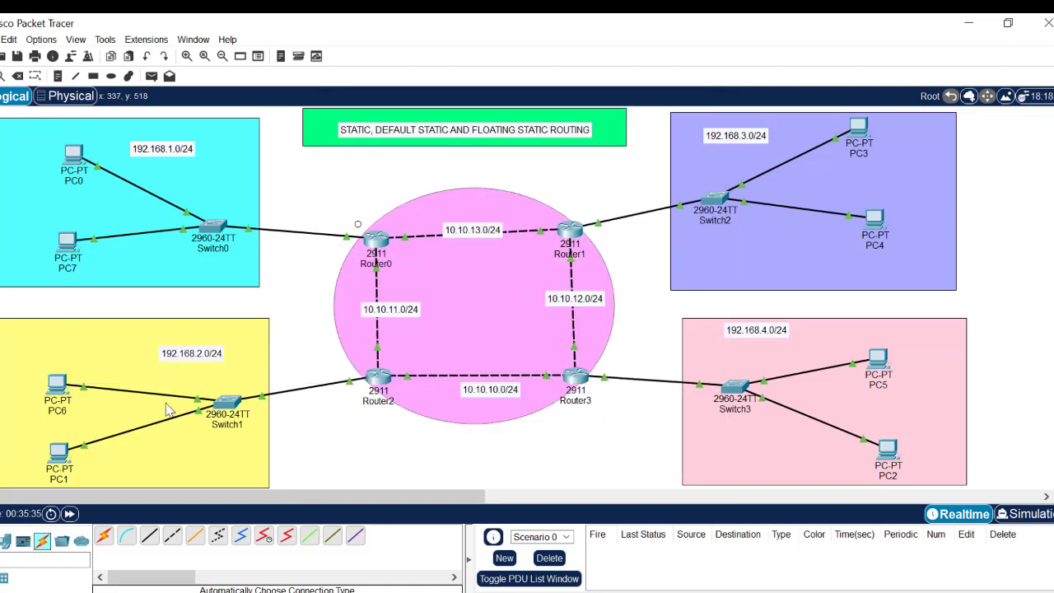
click(57, 392)
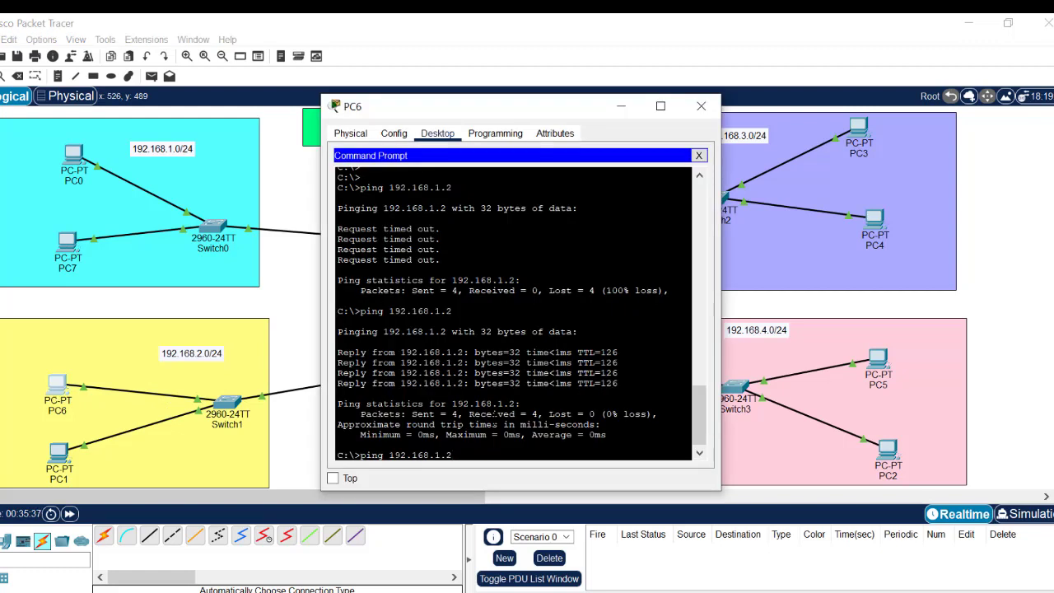
key(BackSpace)
text(3)
key(Return)
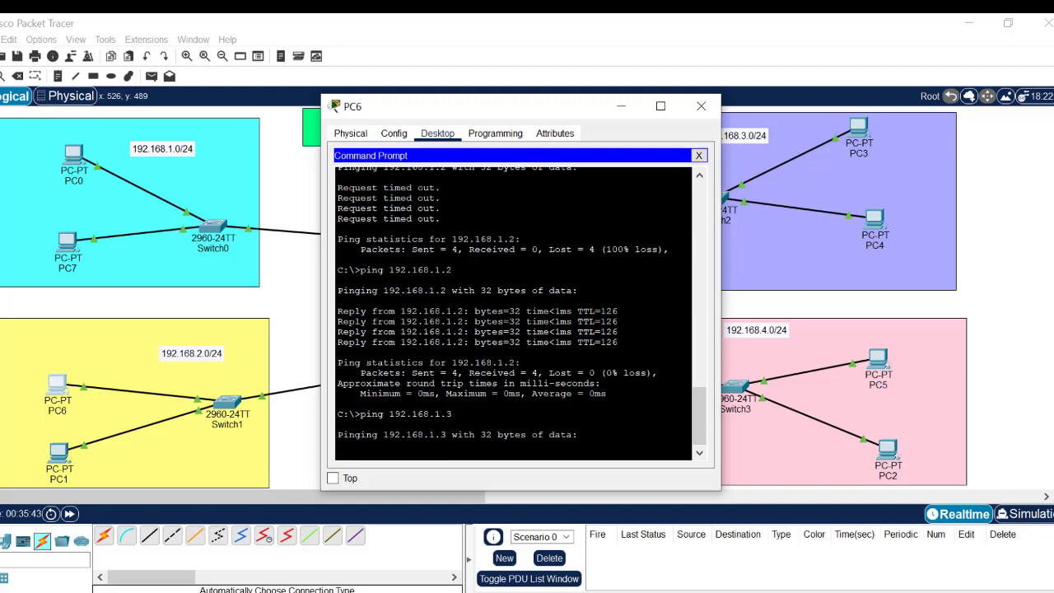
- Review Router0's 192.168.2.0 route commands, comparing the next hop 10.10.11.2 with the exit interface gig0/1
click(300, 286)
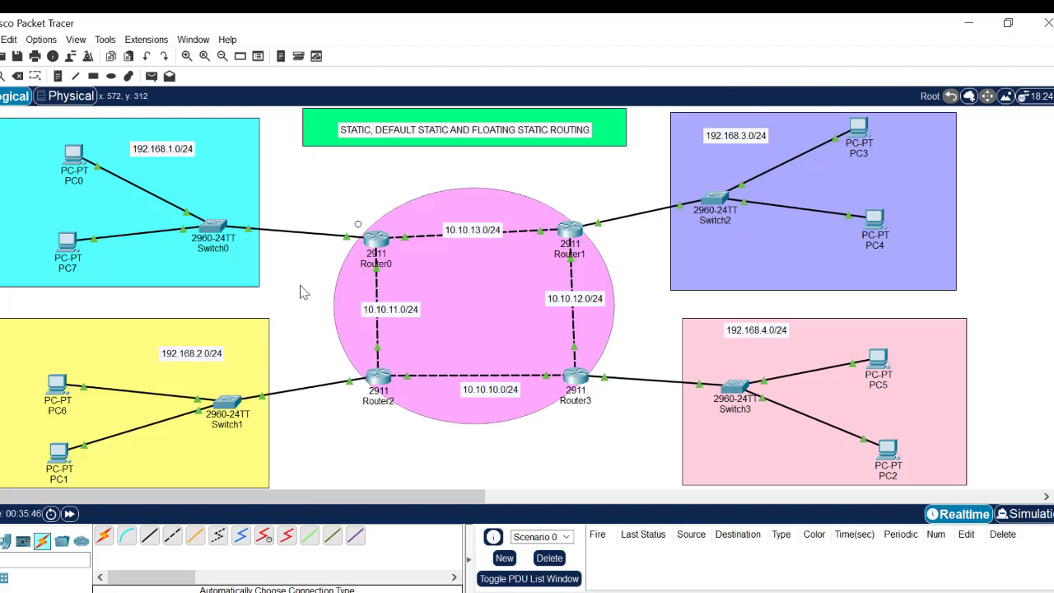
click(376, 242)
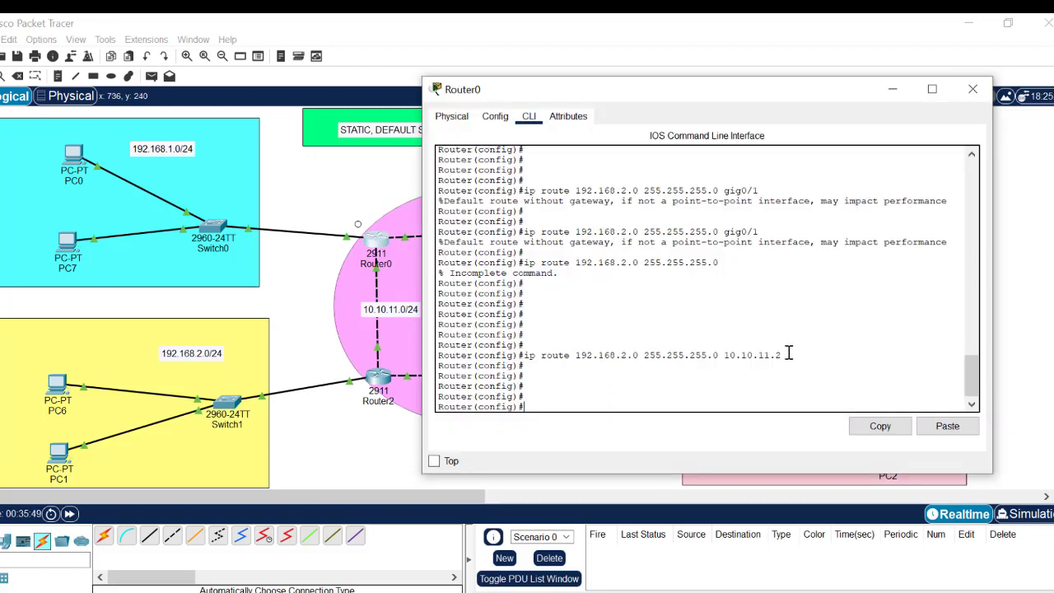
drag(782, 355, 523, 355)
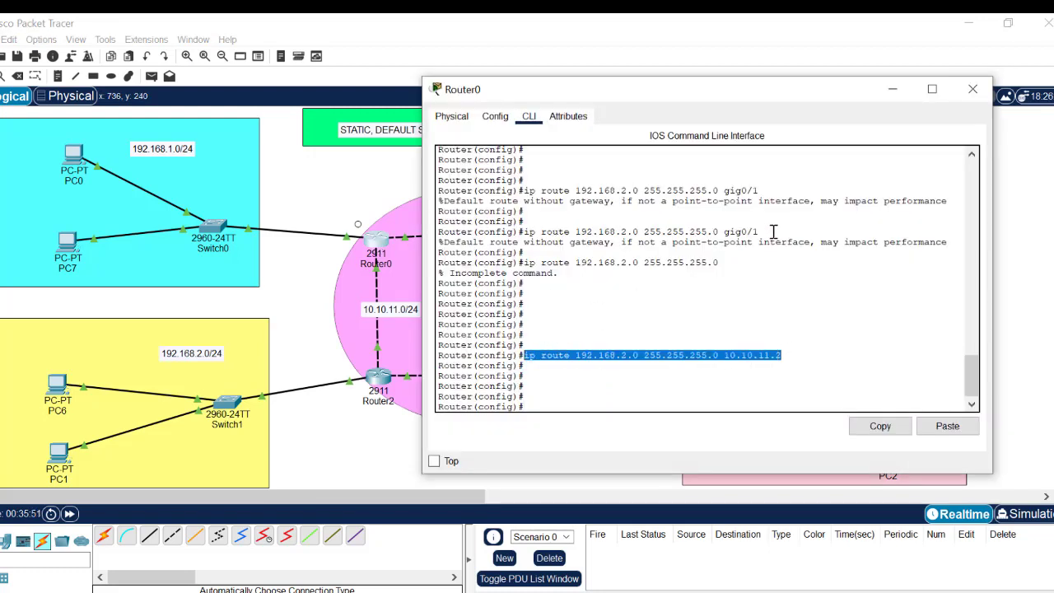
drag(735, 261, 714, 263)
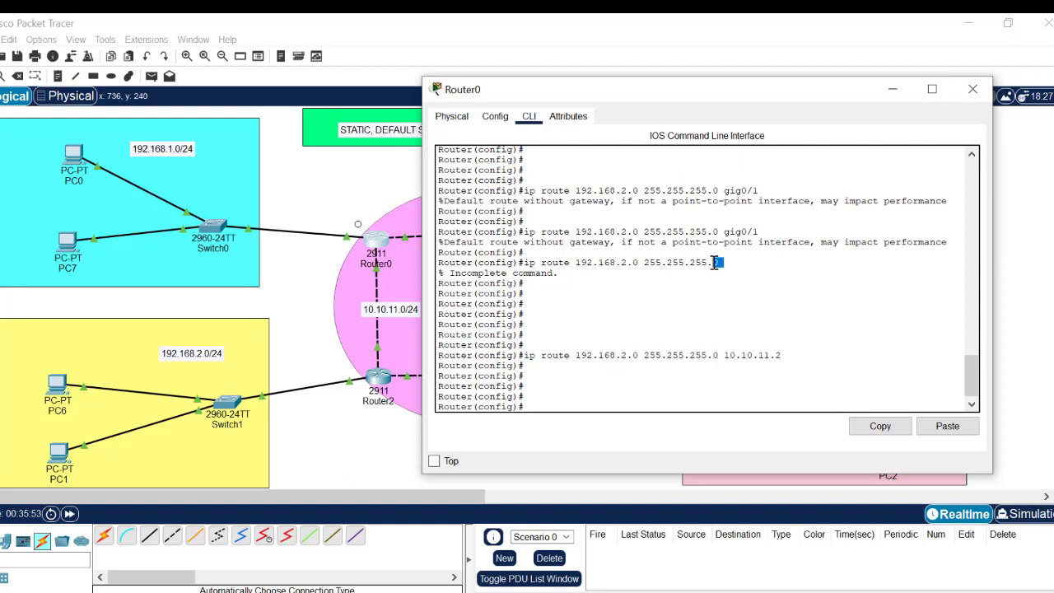
- Compare Router0's 192.168.2.0 route through gig0/1 with the one using next hop 10.10.11.2
drag(774, 189, 526, 193)
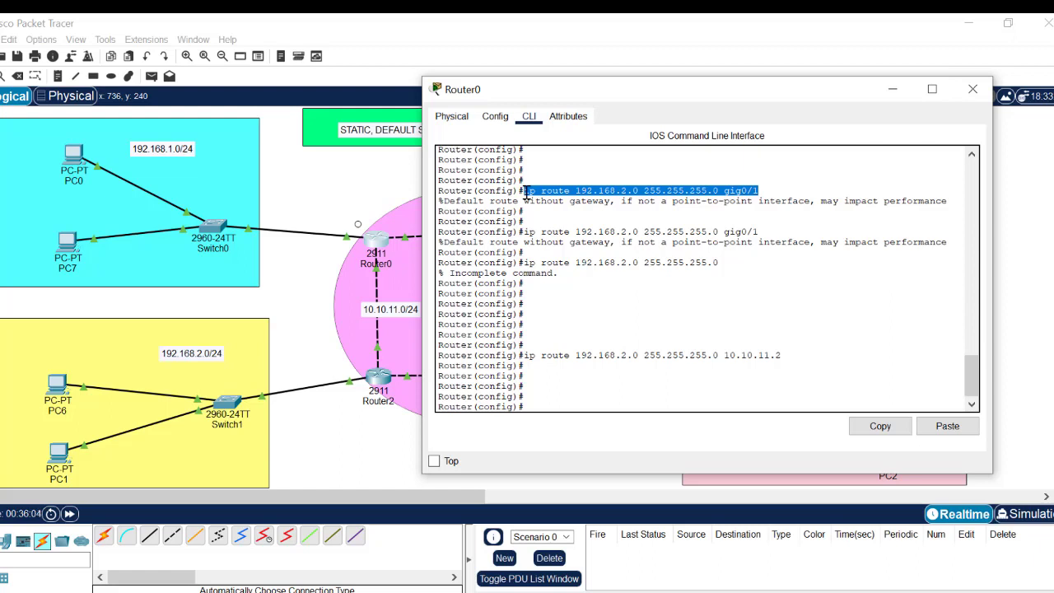
click(767, 190)
drag(767, 190, 519, 191)
drag(784, 355, 525, 359)
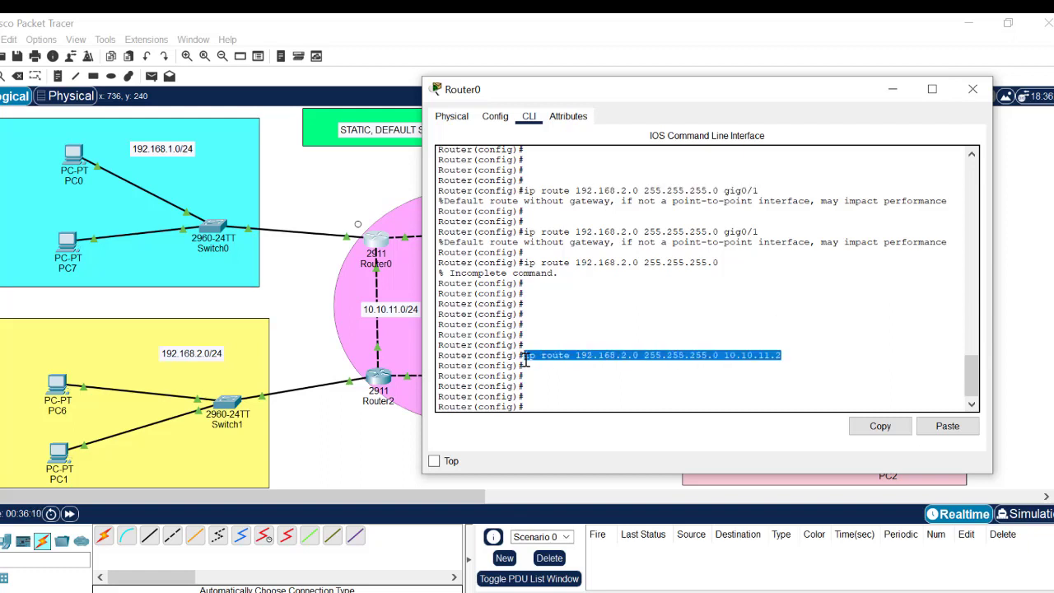
drag(760, 190, 523, 190)
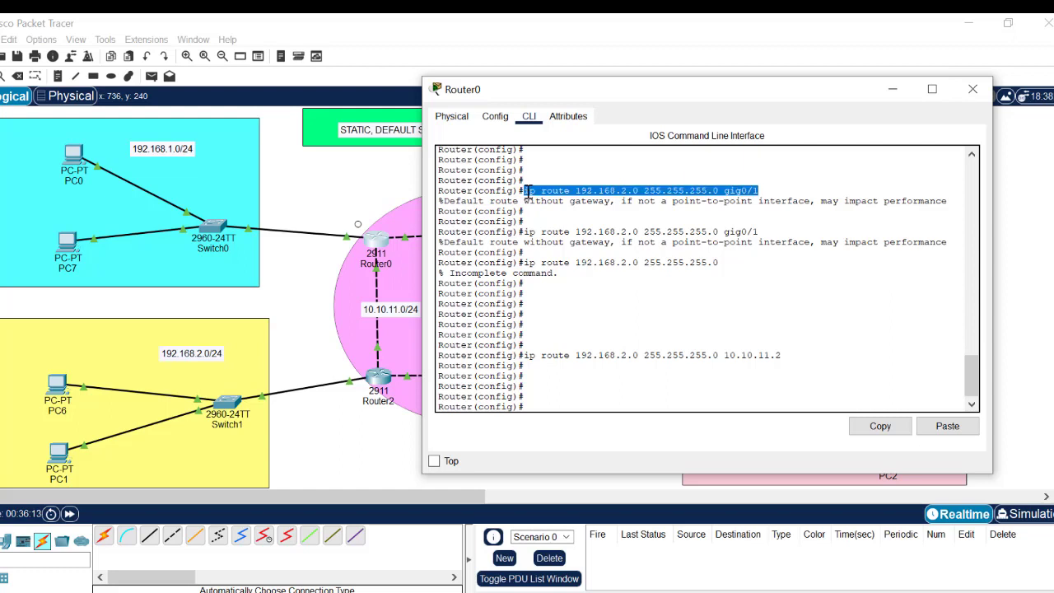
- Remove Router0's route to 192.168.2.0 255.255.255.0 through gig0/1 and save the configuration with do wr
click(558, 399)
key(Up)
key(Up)
key(Up)
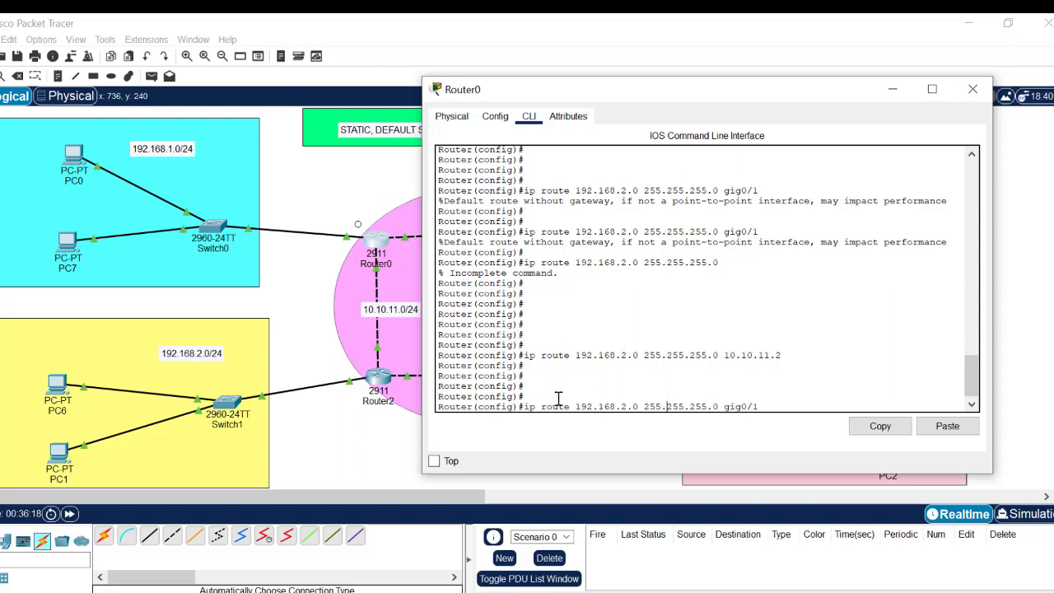
key(ctrl+a)
text(no)
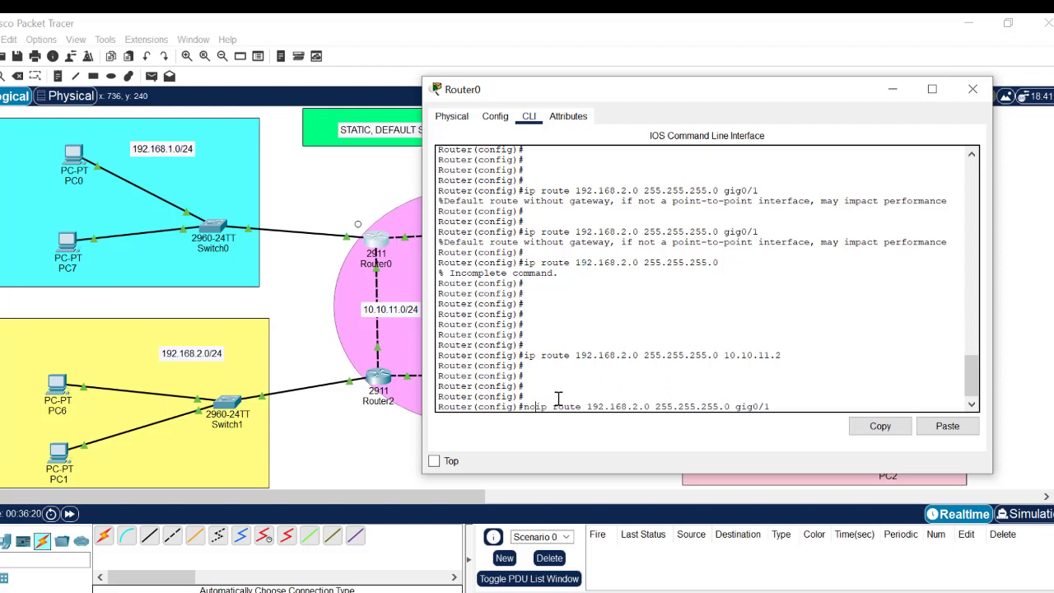
key(Return)
text(do )
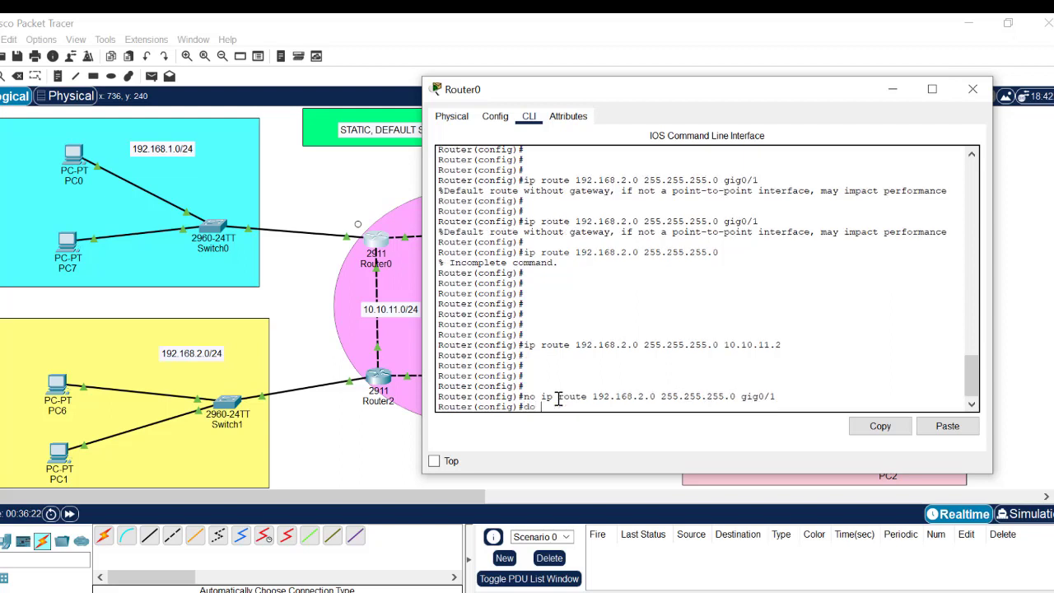
text(wr)
key(Return)
- Remove Router2's route to 192.168.1.0 255.255.255.0 through gig0/0, save with do wr, and review the 10.10.11.1 next-hop route
click(379, 388)
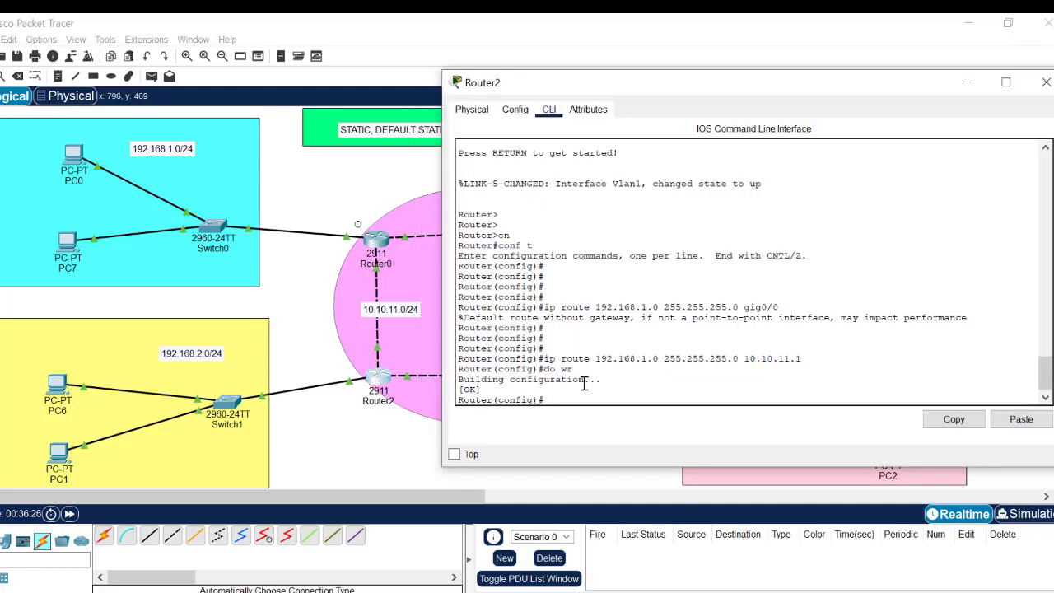
key(Up)
key(Up)
key(Up)
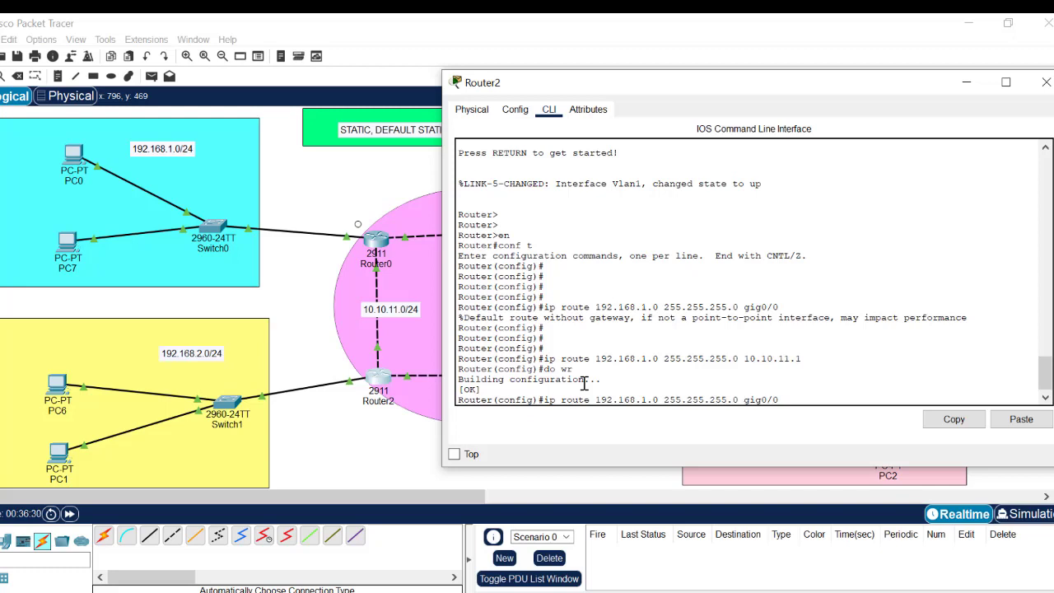
key(Home)
text(no)
key(Return)
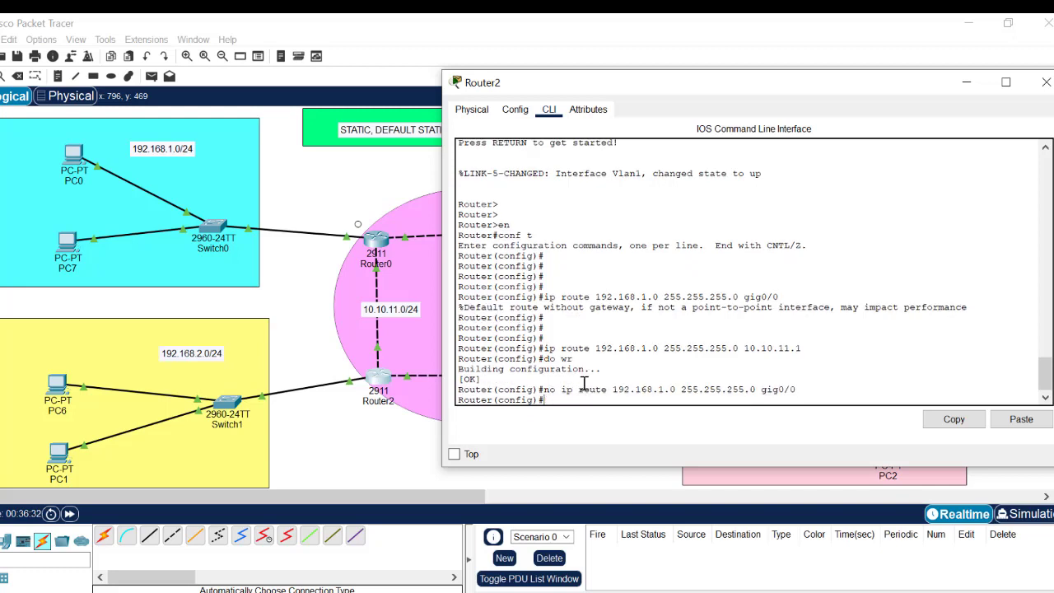
text(do wr)
key(Return)
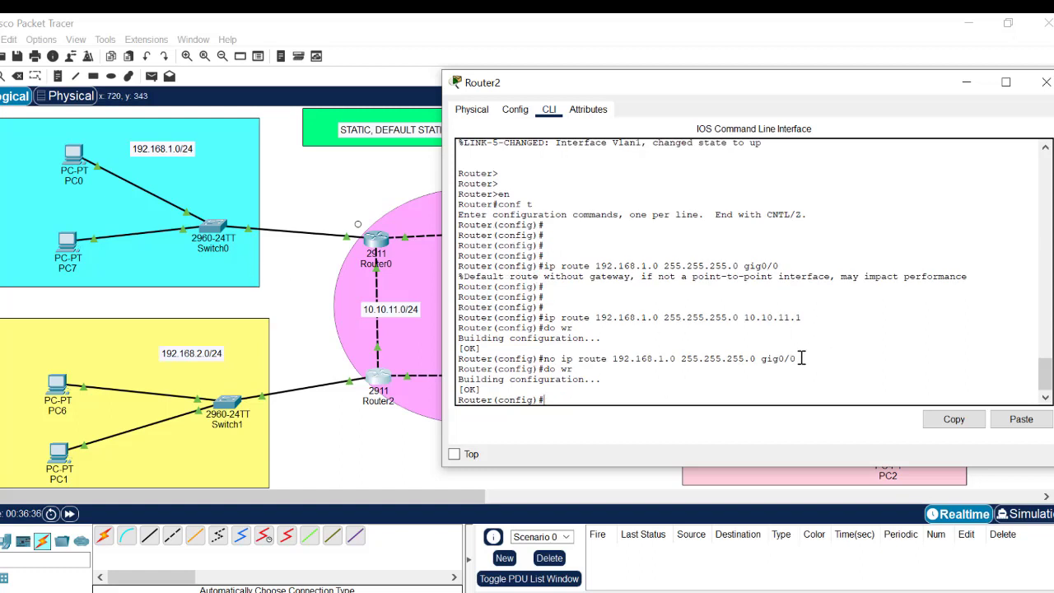
drag(805, 317, 543, 318)
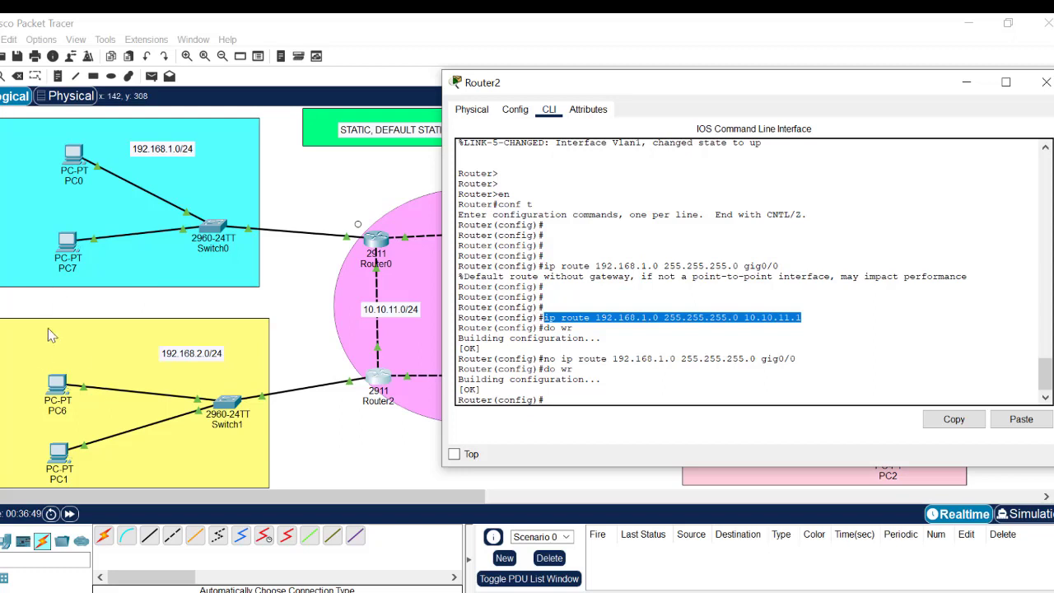
- Ping 192.168.2.2 from PC0's Command Prompt
click(327, 202)
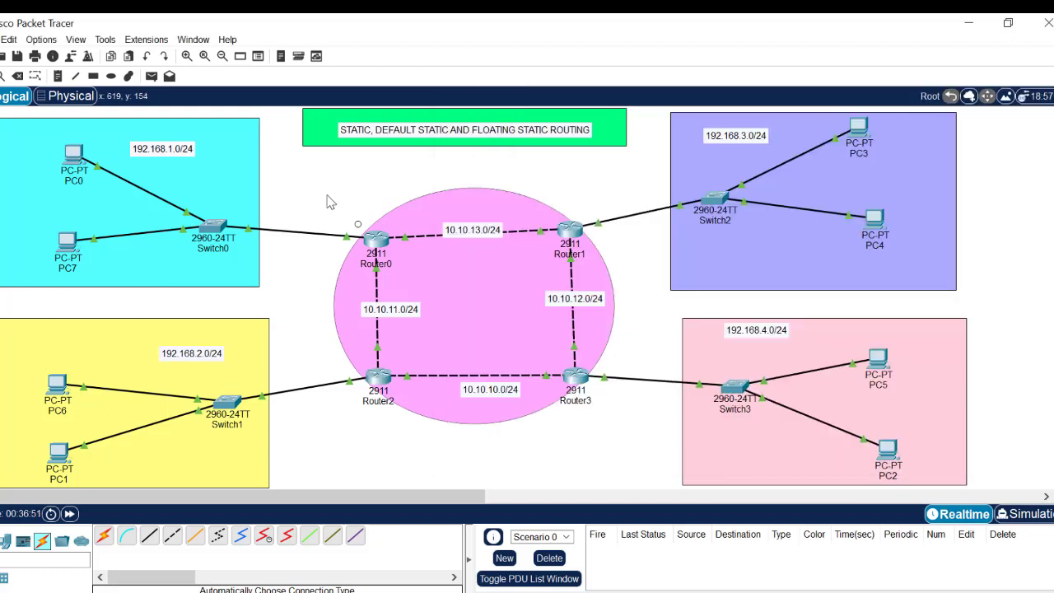
click(73, 154)
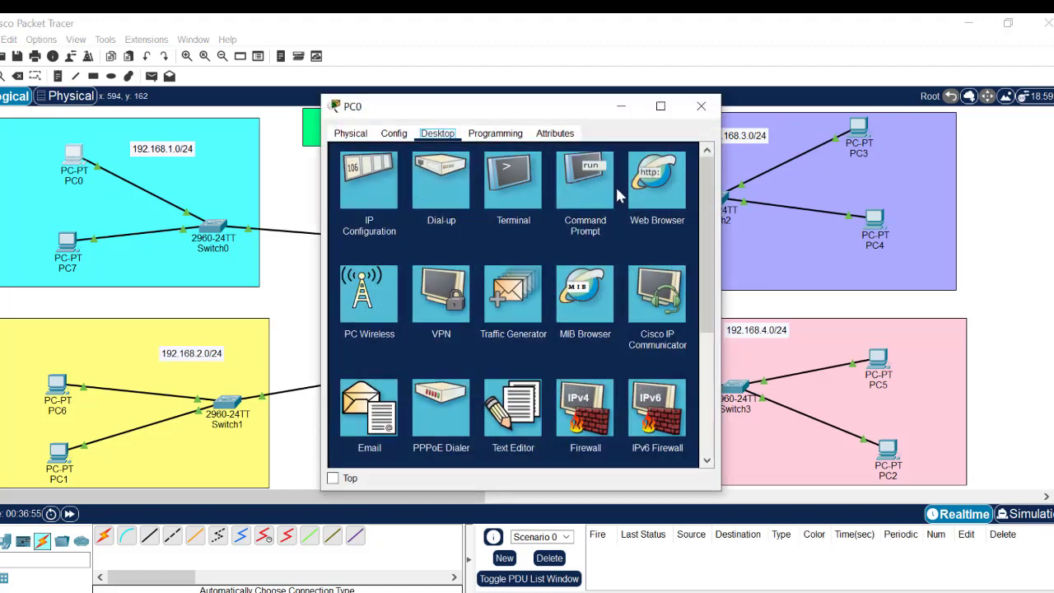
click(592, 194)
text(ping 192.)
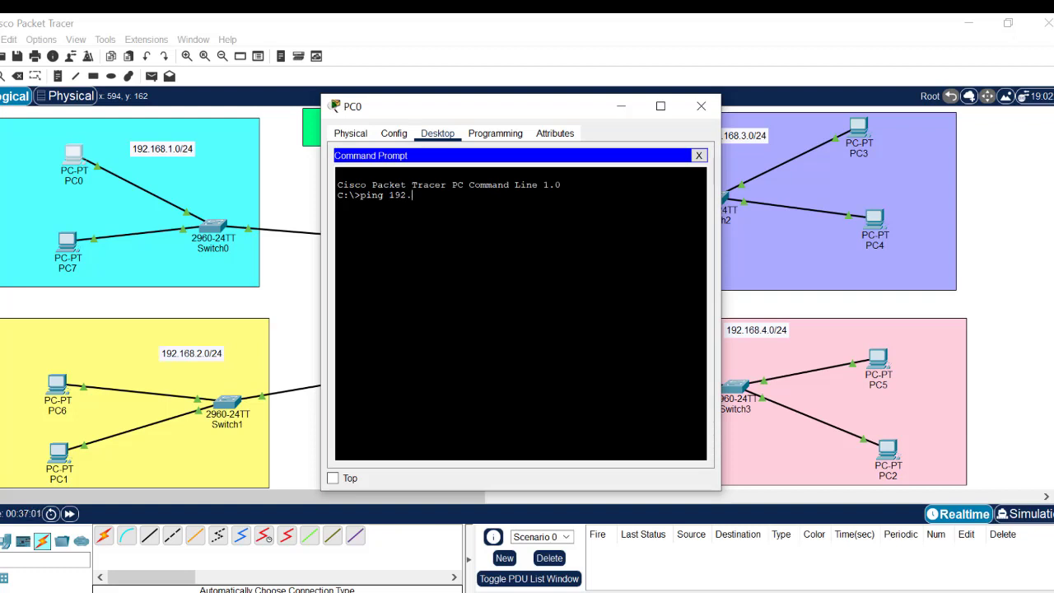
text(168.2.2)
key(Return)
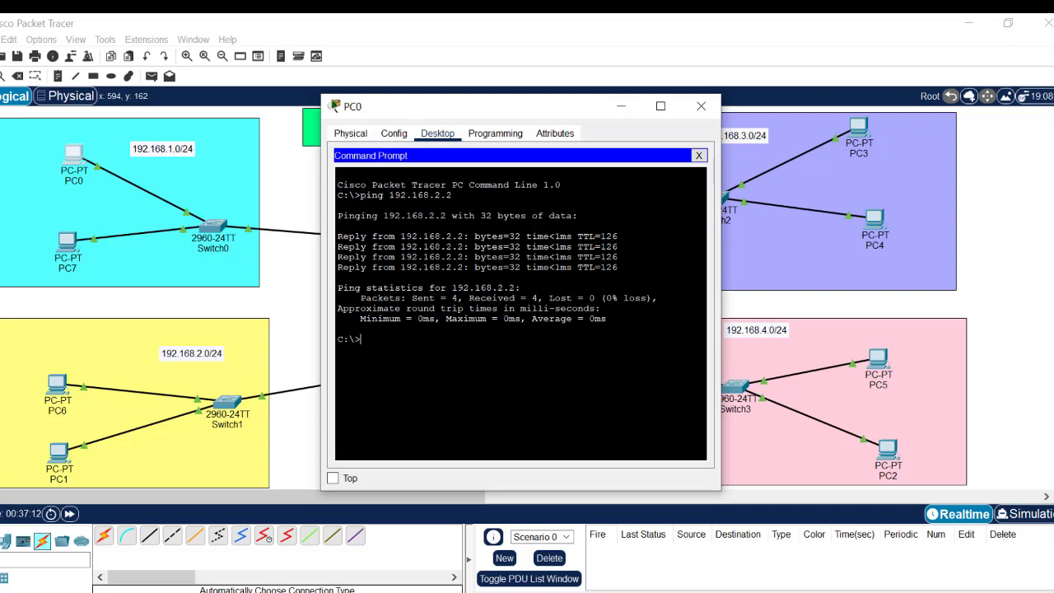
- Ping 192.168.2.3 from PC0, then close PC0 and return to the topology
key(Up)
key(BackSpace)
text(3)
key(Return)
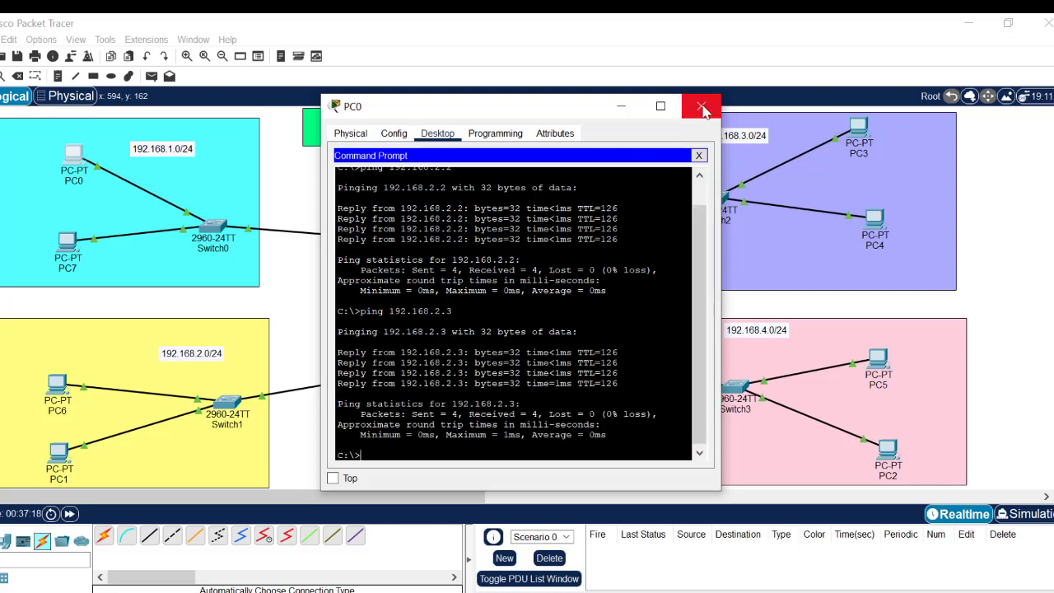
click(701, 107)
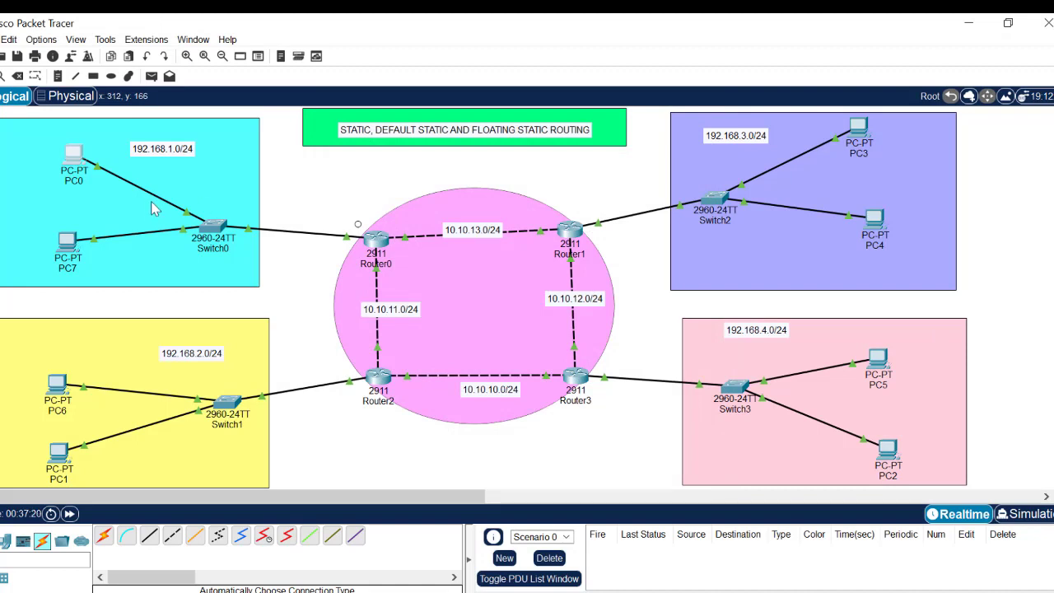
click(257, 157)
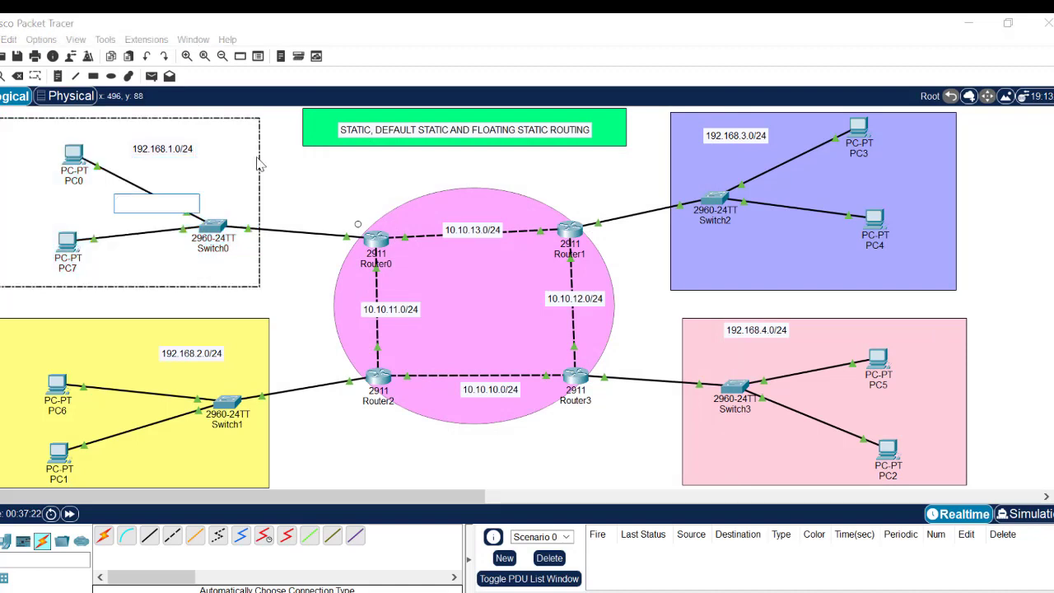
click(284, 173)
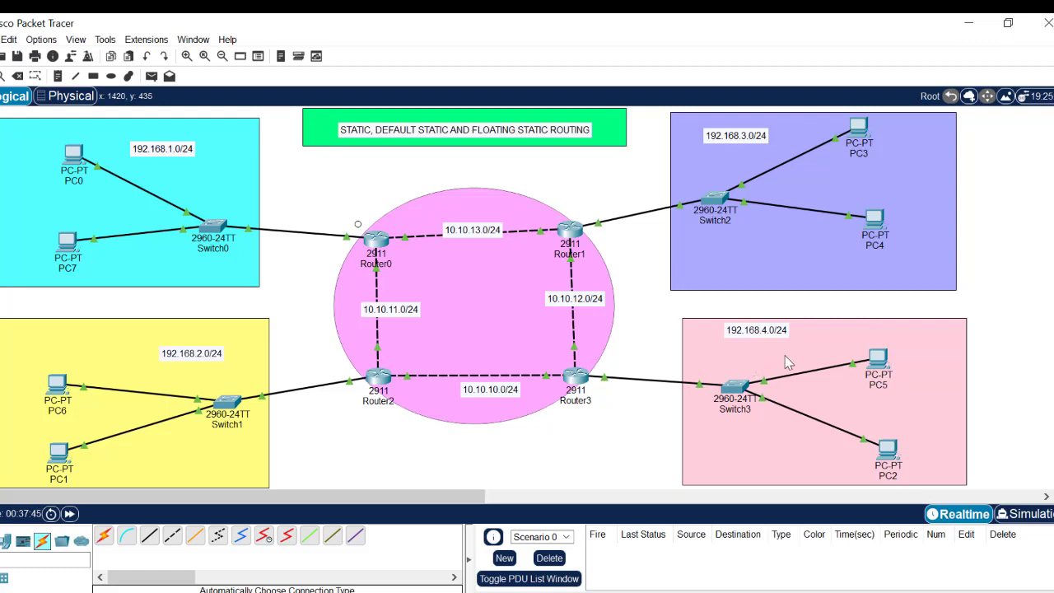
- In Router0's CLI, recall the previous no ip route command and cut it back to "no ip route 192.168."
click(375, 241)
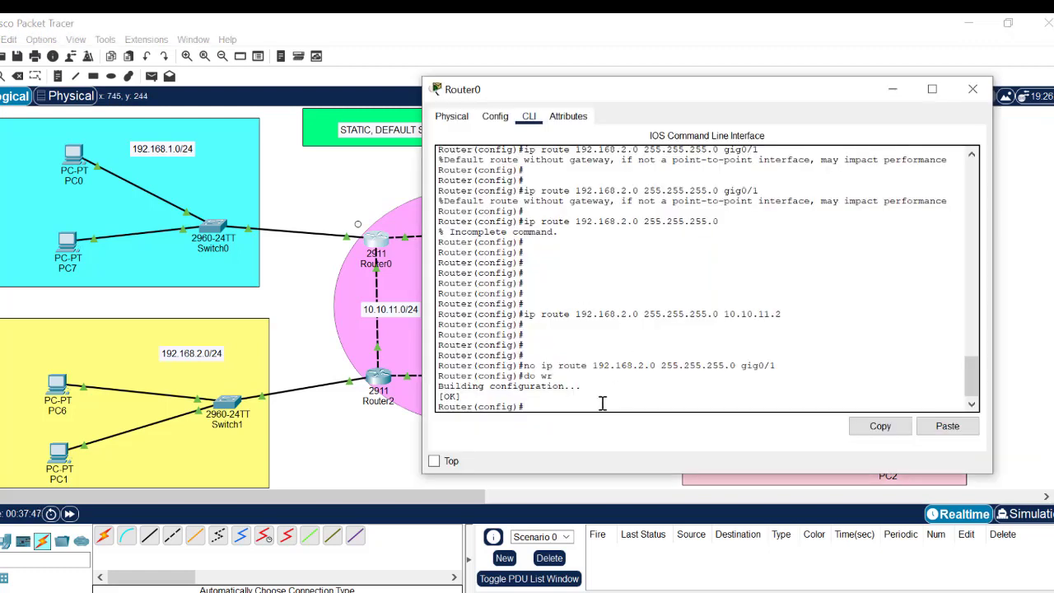
key(Return)
key(Return)
key(Return)
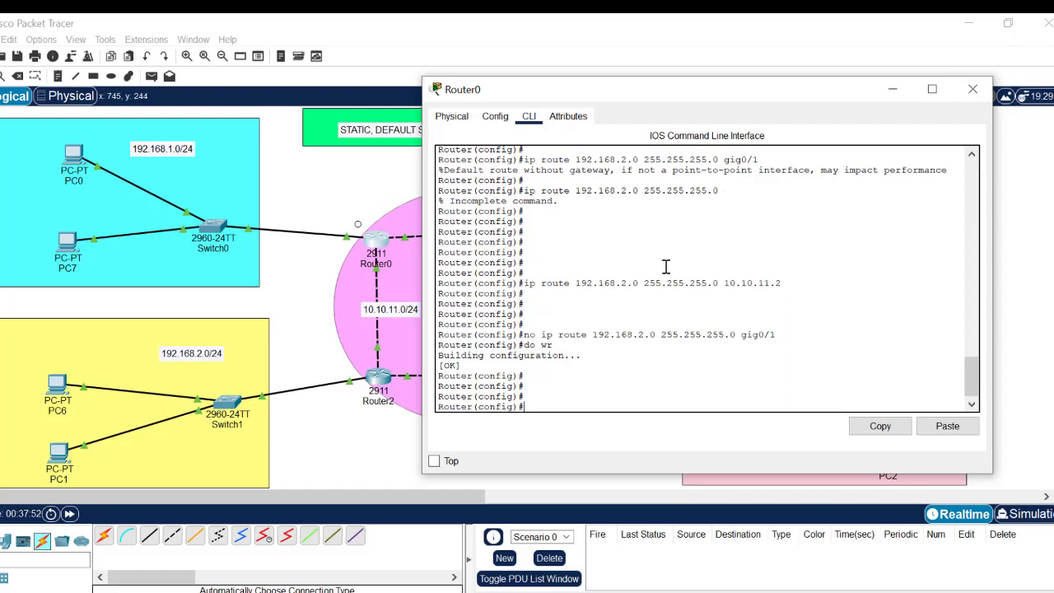
key(Up)
key(Up)
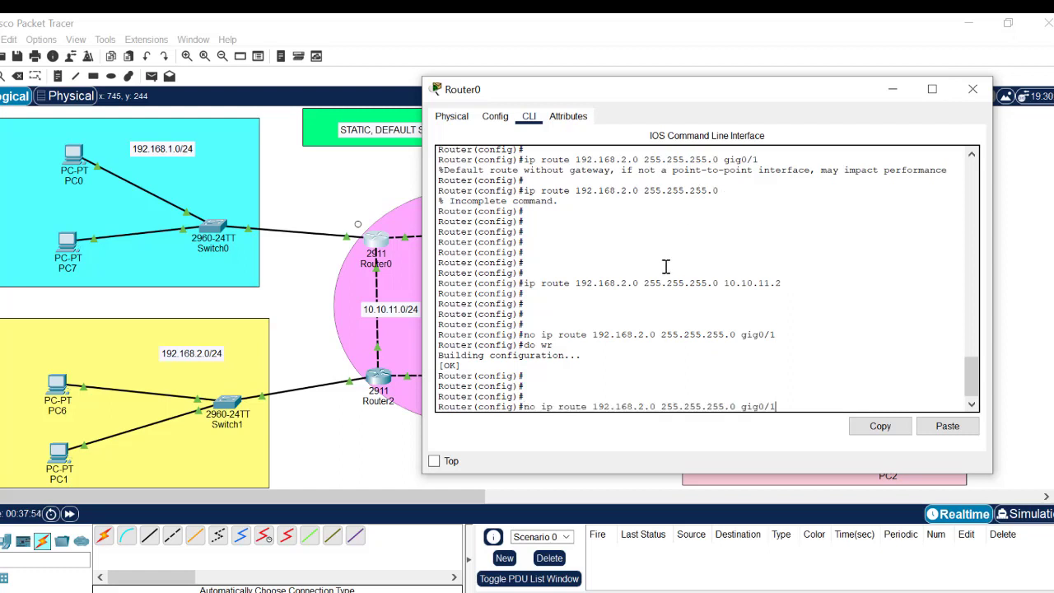
key(BackSpace)
key(BackSpace)
key(BackSpace)
key(BackSpace)
key(BackSpace)
key(BackSpace)
key(BackSpace)
key(BackSpace)
key(BackSpace)
key(BackSpace)
key(BackSpace)
key(BackSpace)
key(BackSpace)
key(BackSpace)
key(BackSpace)
key(BackSpace)
key(BackSpace)
key(BackSpace)
key(BackSpace)
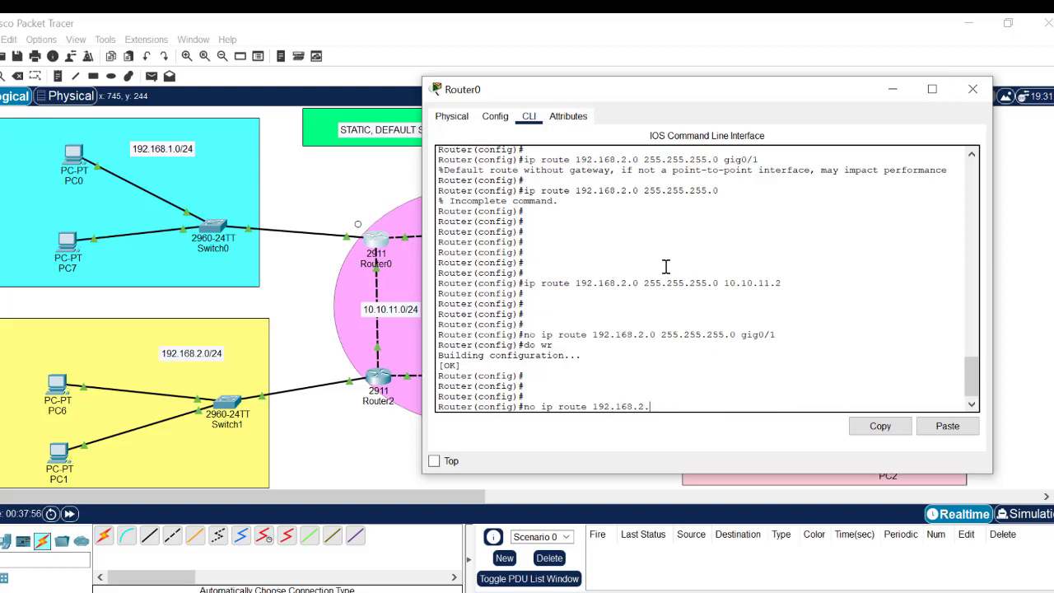
key(BackSpace)
key(BackSpace)
- Narrow Router0's window and move it clear of the 192.168.3.0/24 and 192.168.4.0/24 networks
drag(992, 234, 903, 245)
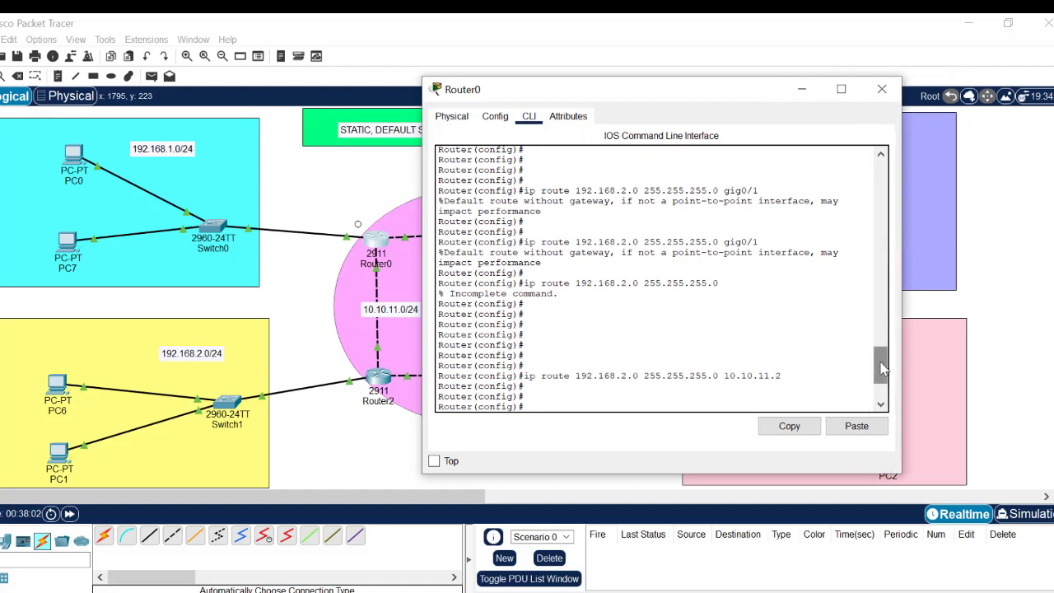
scroll(880, 362, down, 3)
drag(684, 92, 428, 76)
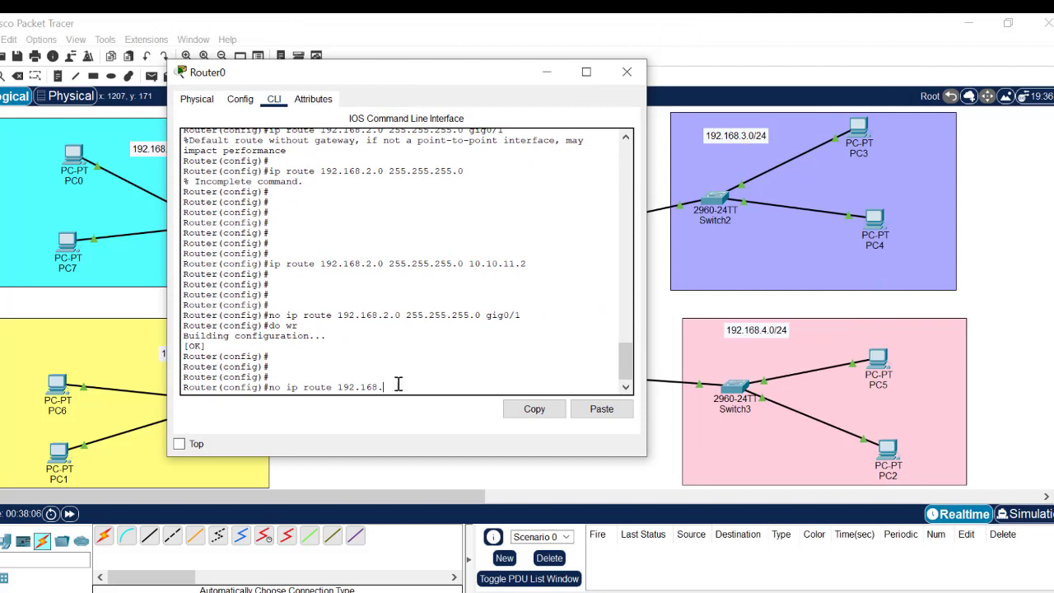
- Complete the destination in Router0's pending route command as 192.168.3.0 255.255.255.0 and check the path in the topology
text(3.0 255.255.255.0)
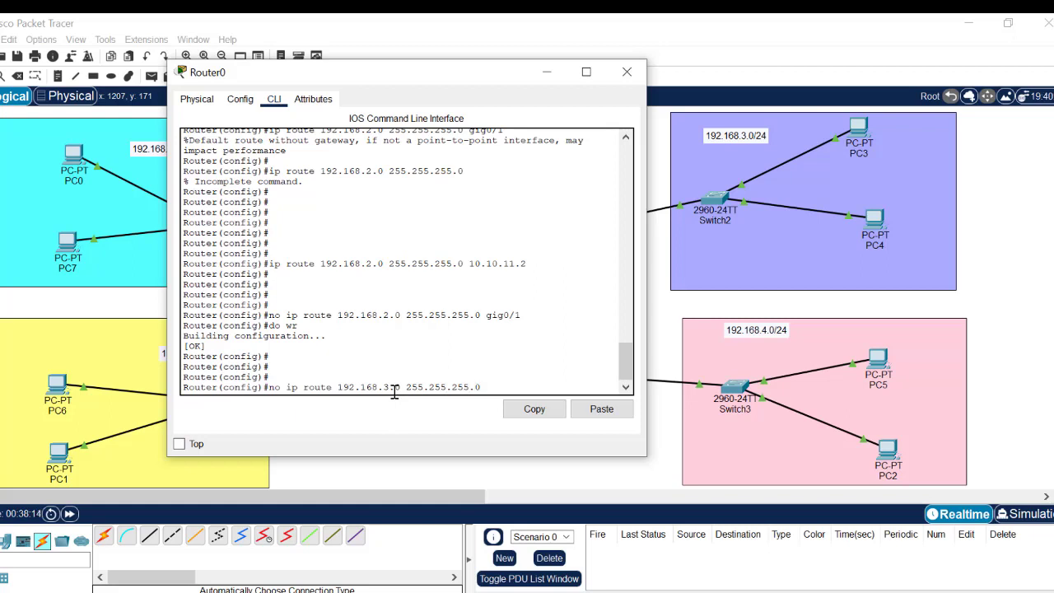
drag(496, 387, 339, 387)
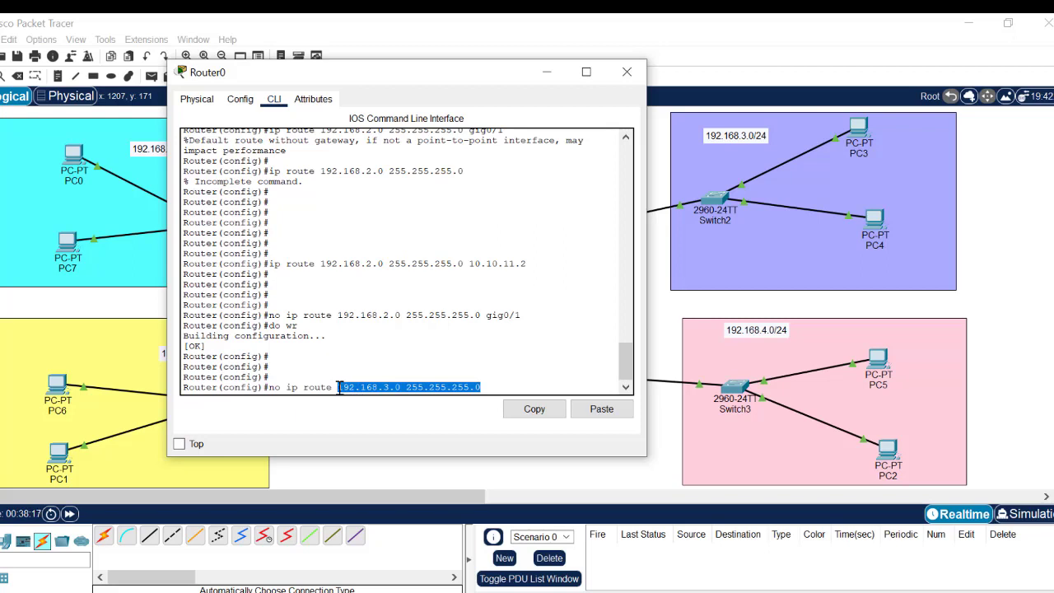
click(479, 41)
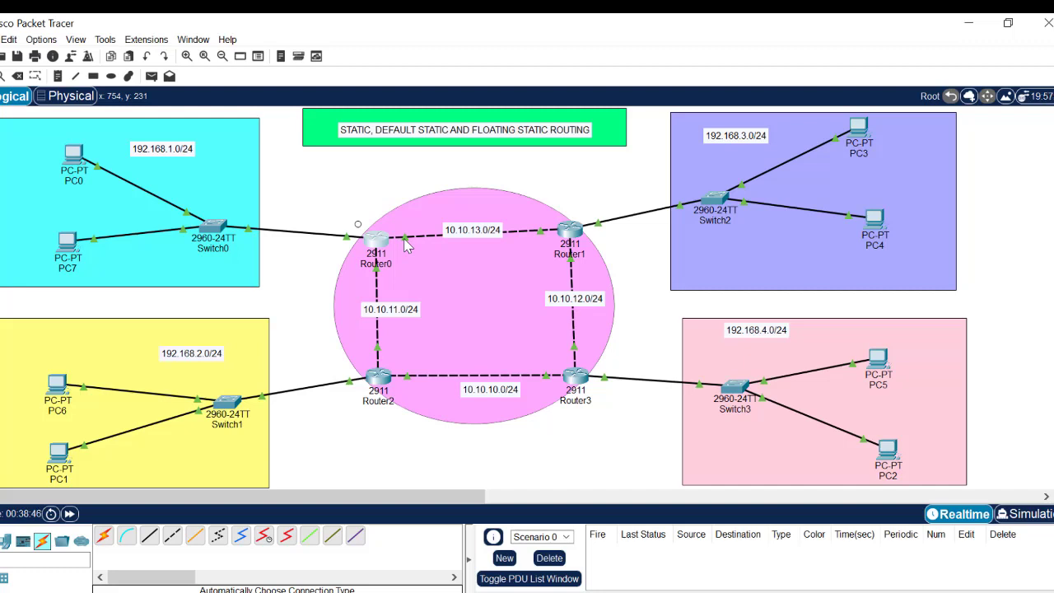
click(377, 243)
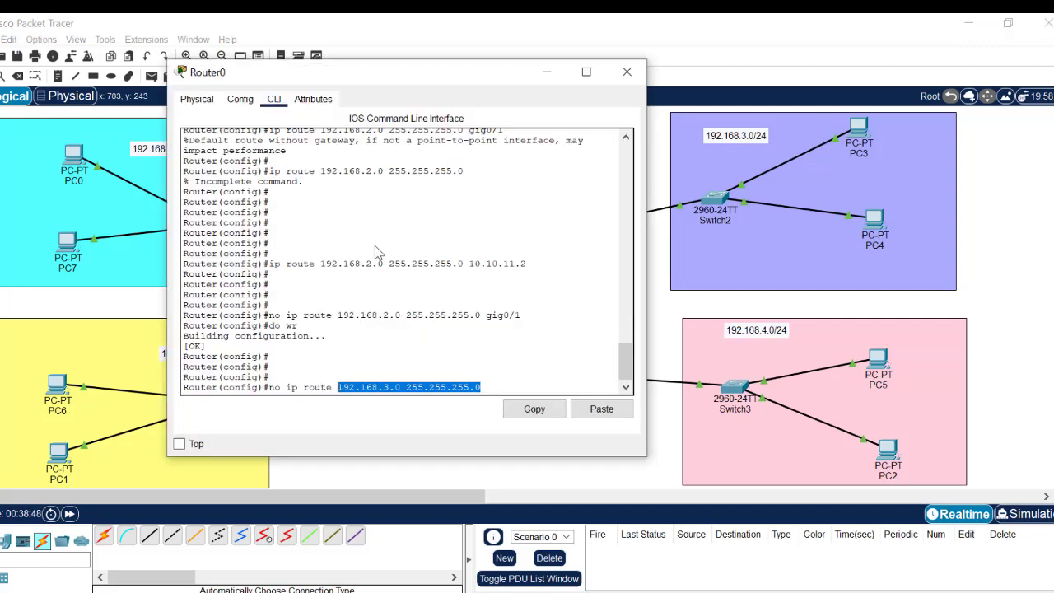
click(527, 389)
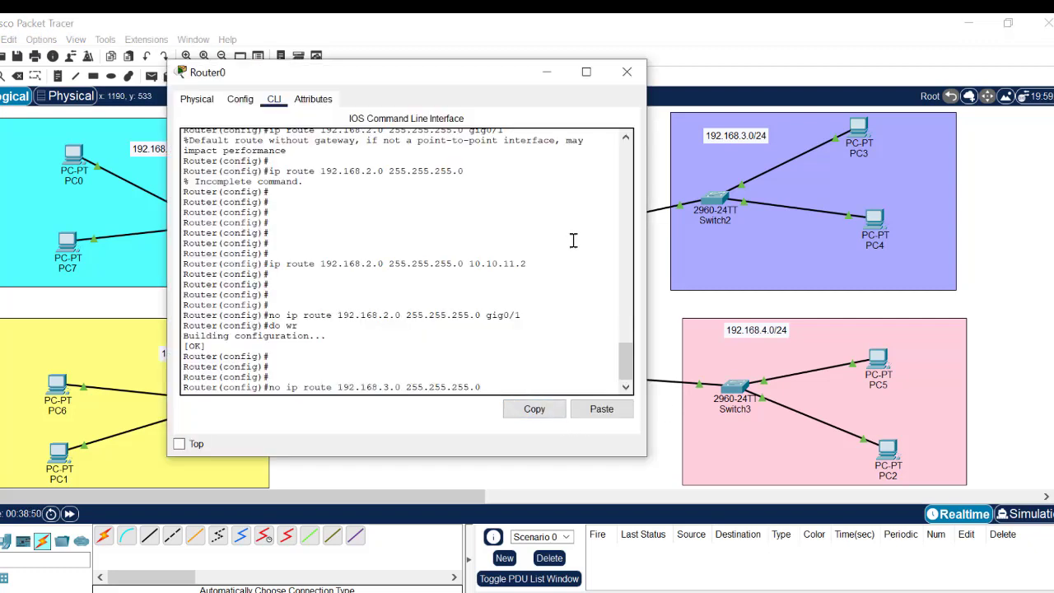
- Check Router0's port on the 10.10.13.0/24 link and try running no ip route 192.168.3.0 255.255.255.0 gig0/0
click(693, 57)
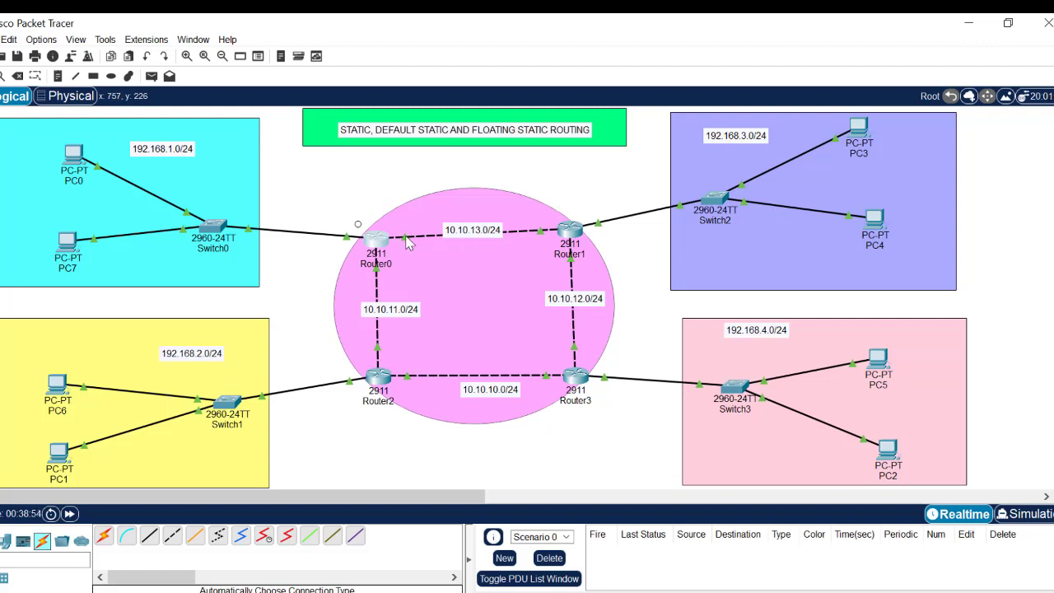
mouse_move(409, 244)
click(375, 236)
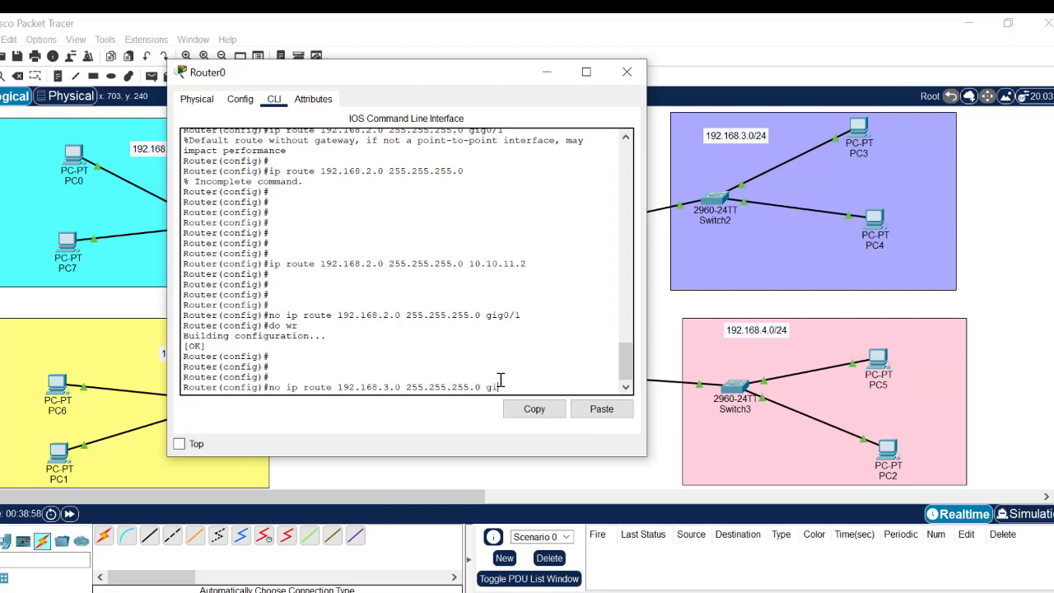
text(/0)
key(Return)
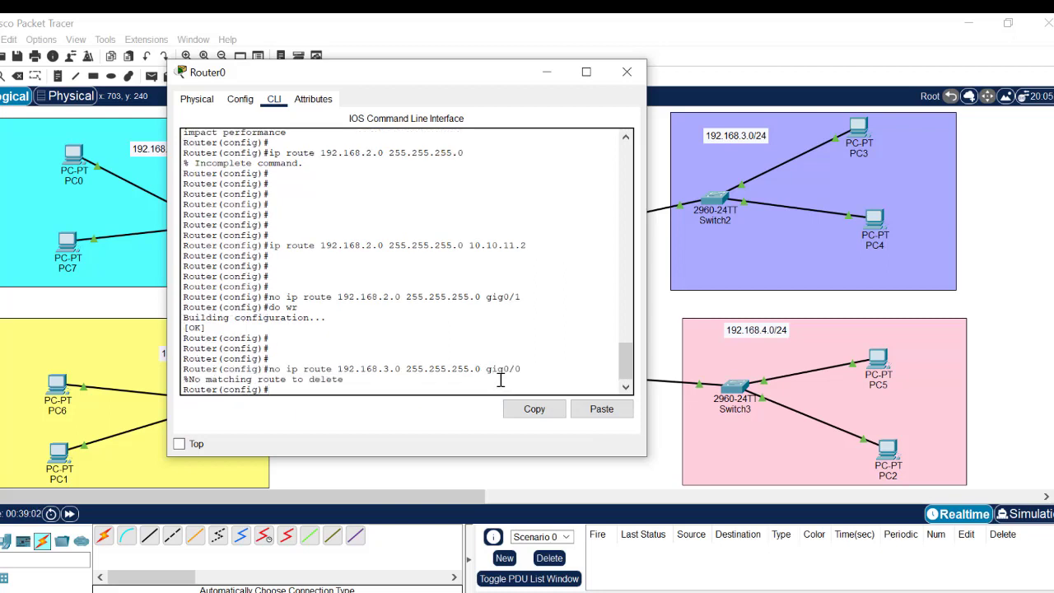
key(Return)
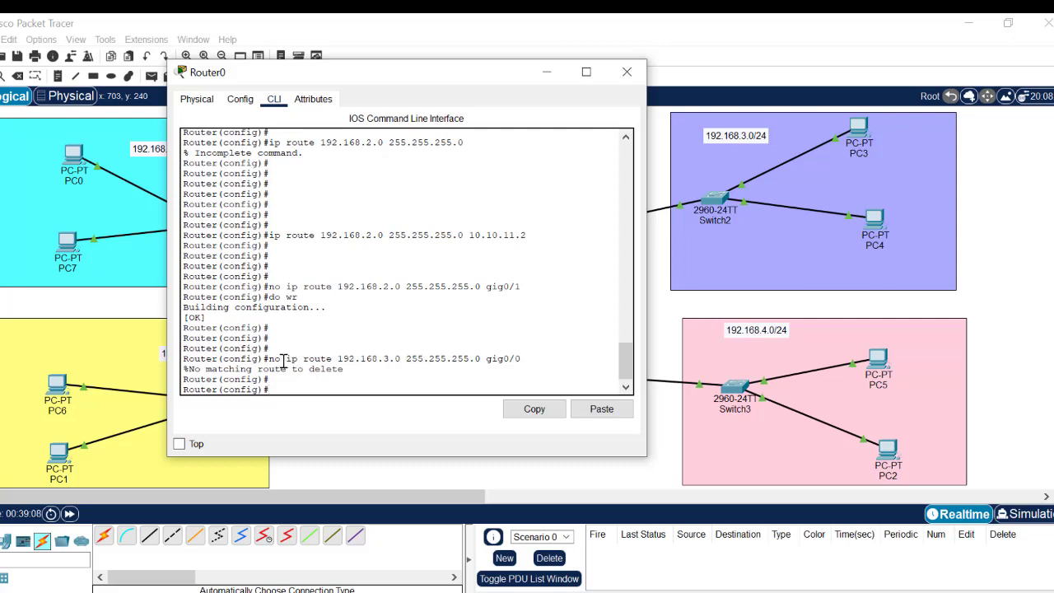
- Recall Router0's failed route removal command, strip the leading no, and run ip route 192.168.3.0 255.255.255.0 gig0/0
drag(285, 359, 263, 364)
key(Up)
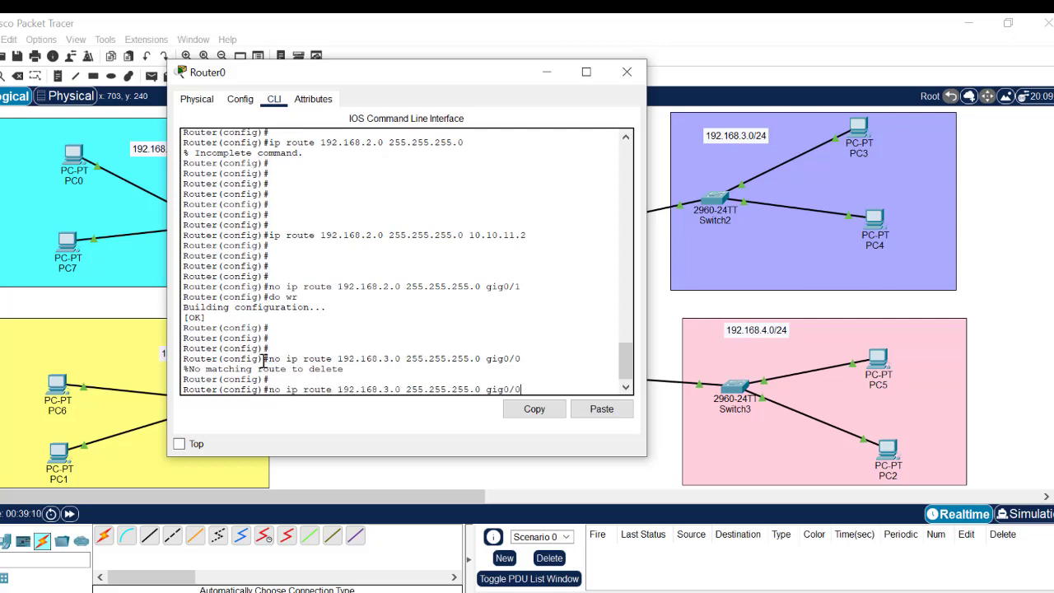
key(Left)
key(Left)
key(Left)
key(Left)
key(Left)
key(Left)
key(Left)
key(Left)
key(Left)
key(Left)
key(Left)
key(Left)
key(Left)
key(Left)
key(Left)
key(Left)
key(Left)
key(Left)
key(Left)
key(Left)
key(Left)
key(BackSpace)
key(BackSpace)
key(BackSpace)
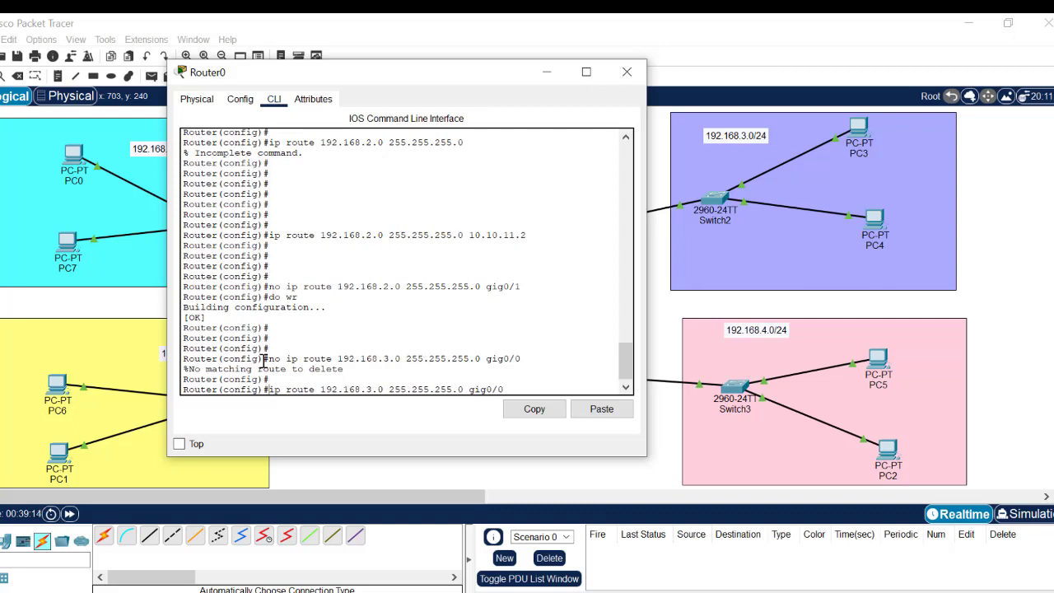
key(Return)
key(Return)
key(Return)
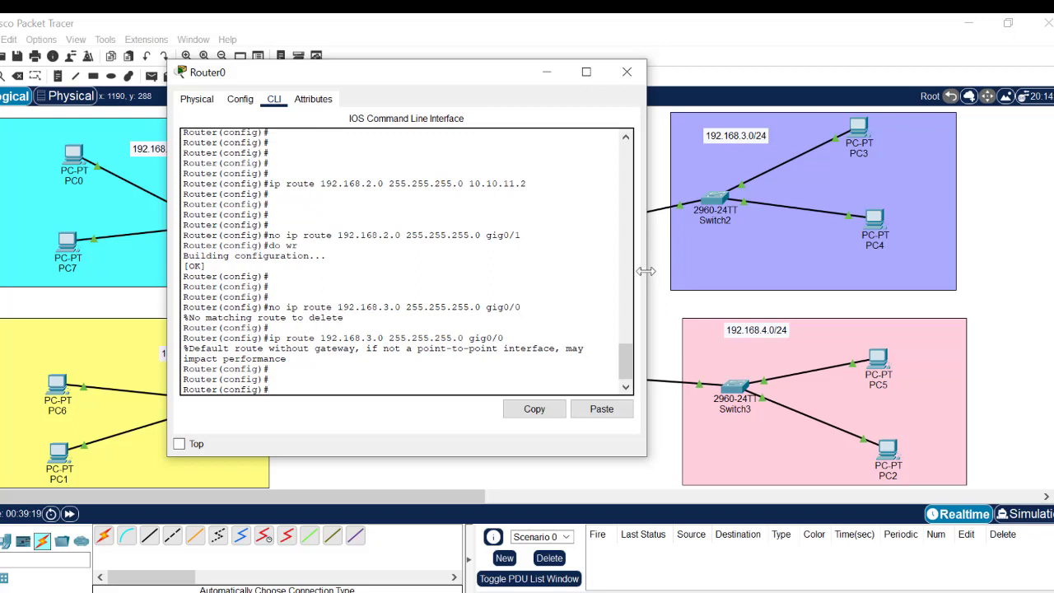
- Widen Router0's window, highlight the message under the new route command, and return to the topology
drag(648, 270, 891, 303)
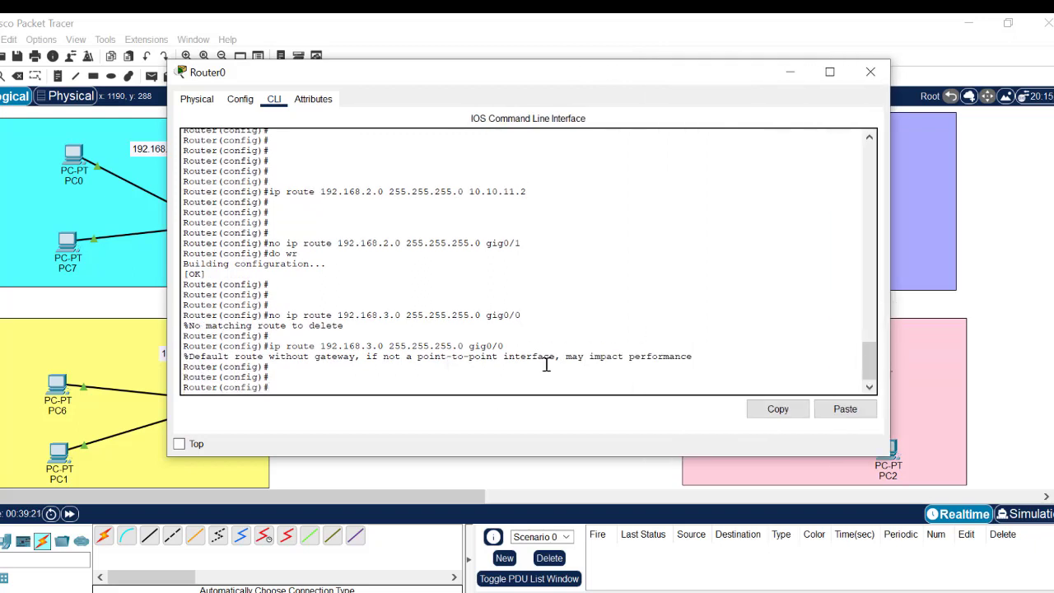
drag(695, 357, 267, 350)
click(568, 20)
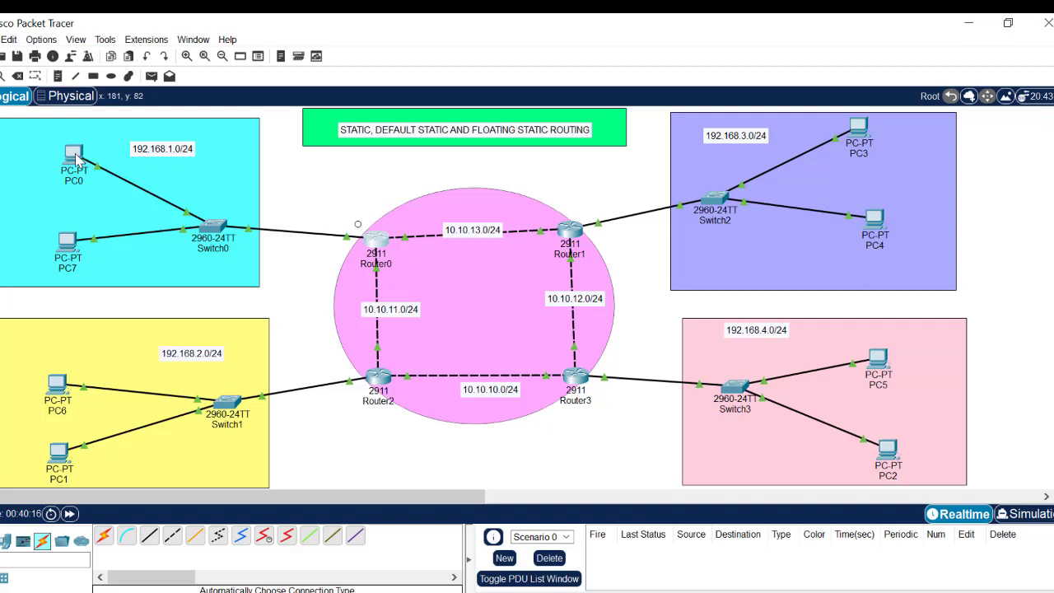
- Open PC0's Command Prompt and ping 192.168.3.2
mouse_move(75, 159)
mouse_move(859, 126)
click(74, 156)
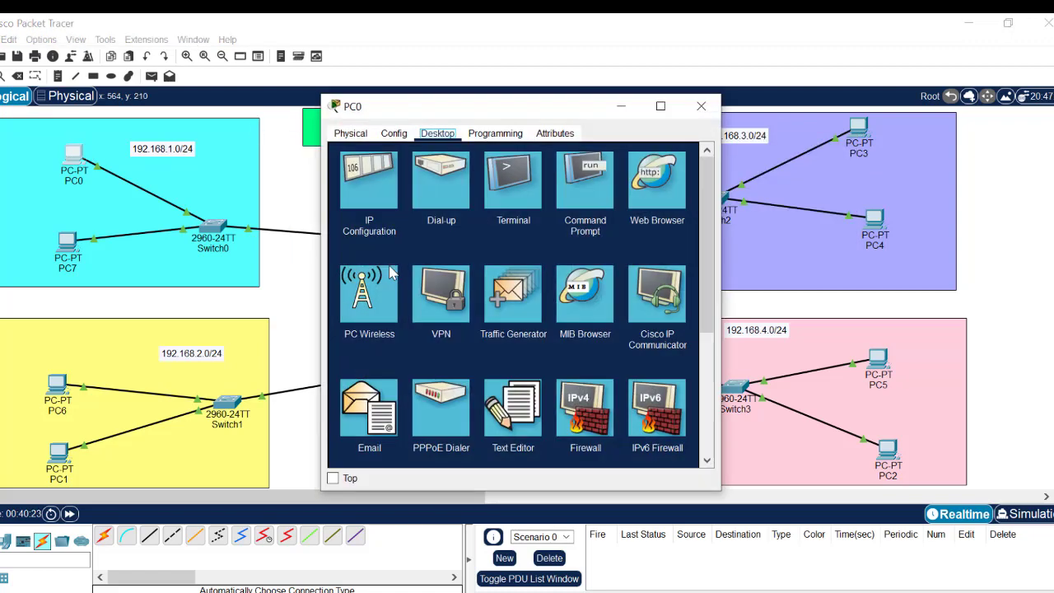
click(593, 173)
key(Up)
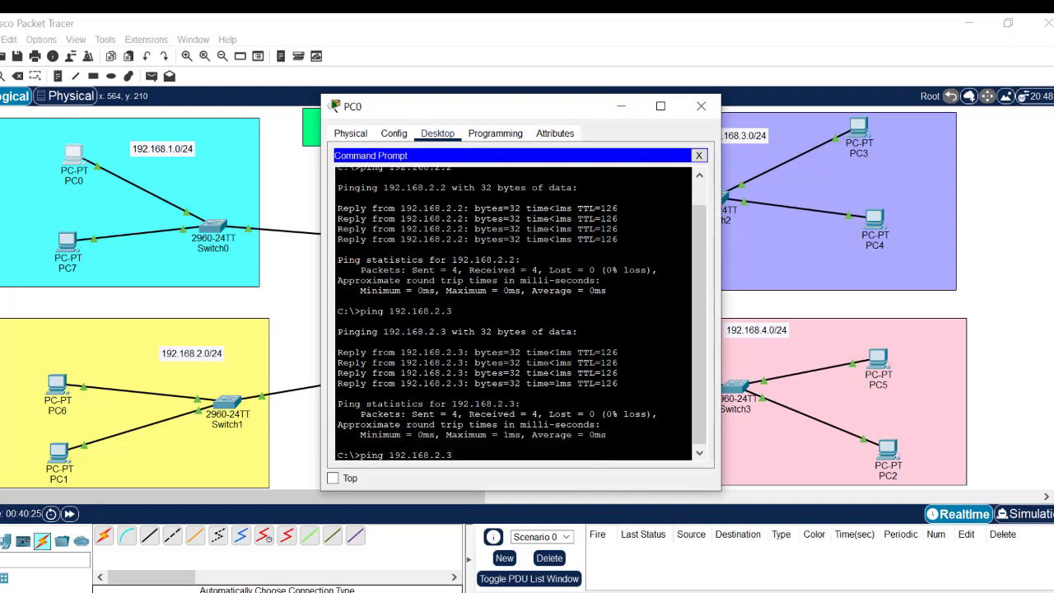
key(BackSpace)
key(BackSpace)
key(BackSpace)
text(3.2)
key(Return)
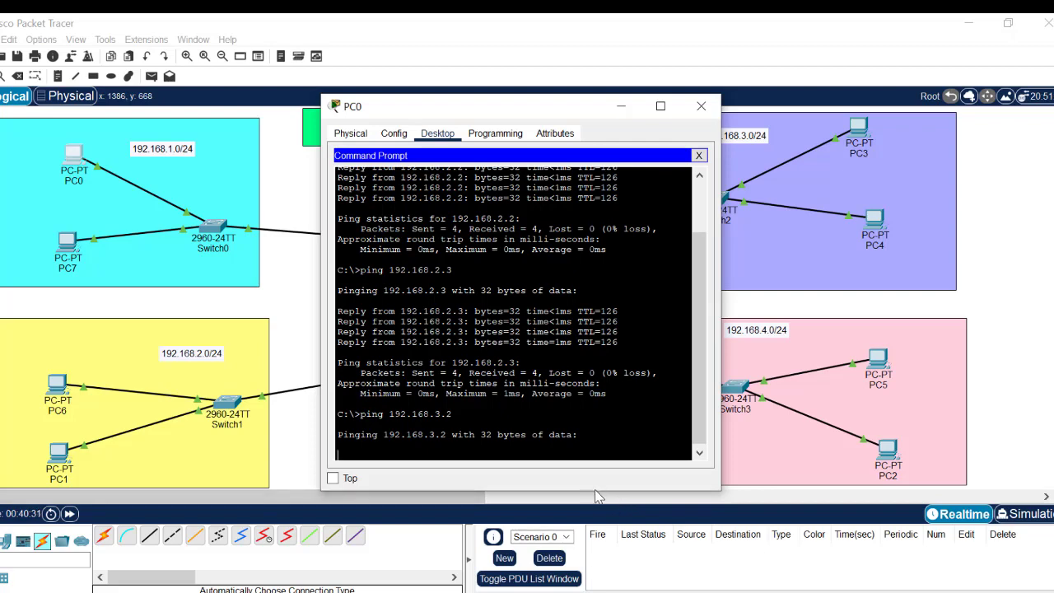
- Enlarge PC0's window, move it clear of the 192.168.3.0/24 network, repeat the ping to 192.168.3.2, and minimize it
drag(601, 491, 606, 530)
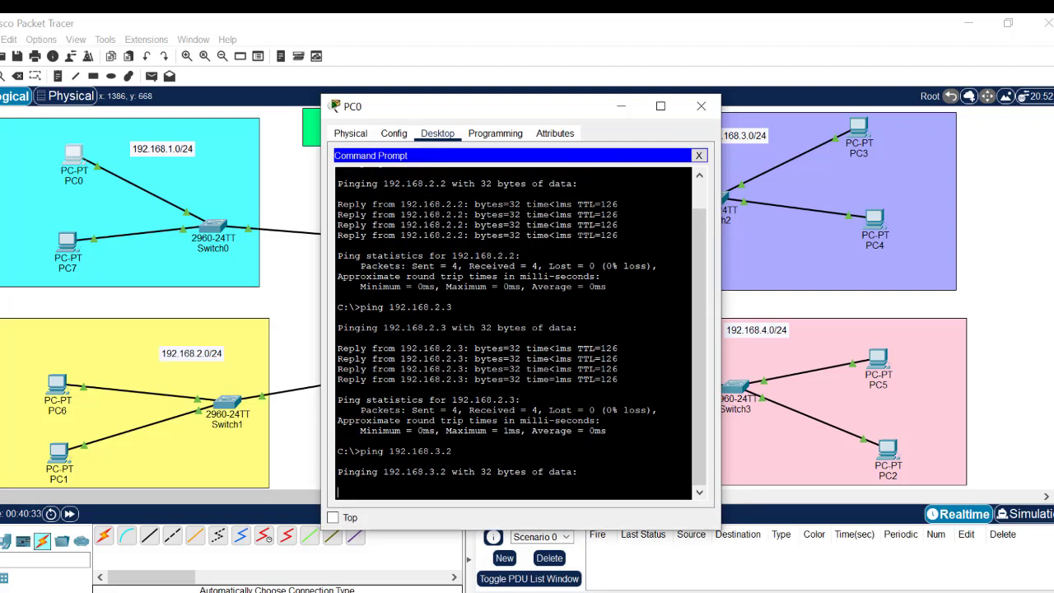
drag(500, 117, 416, 86)
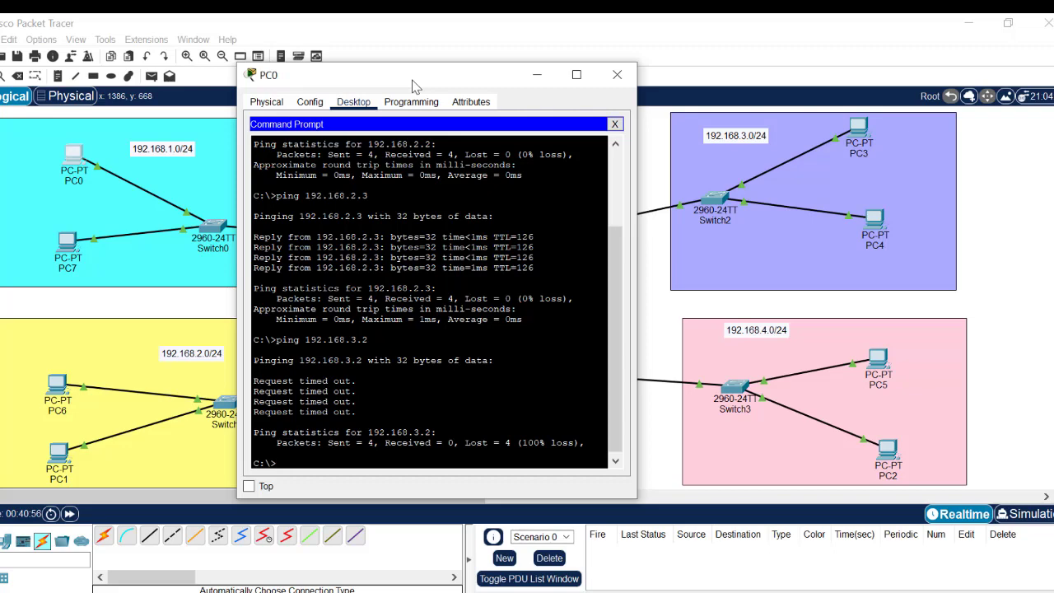
key(Up)
key(Return)
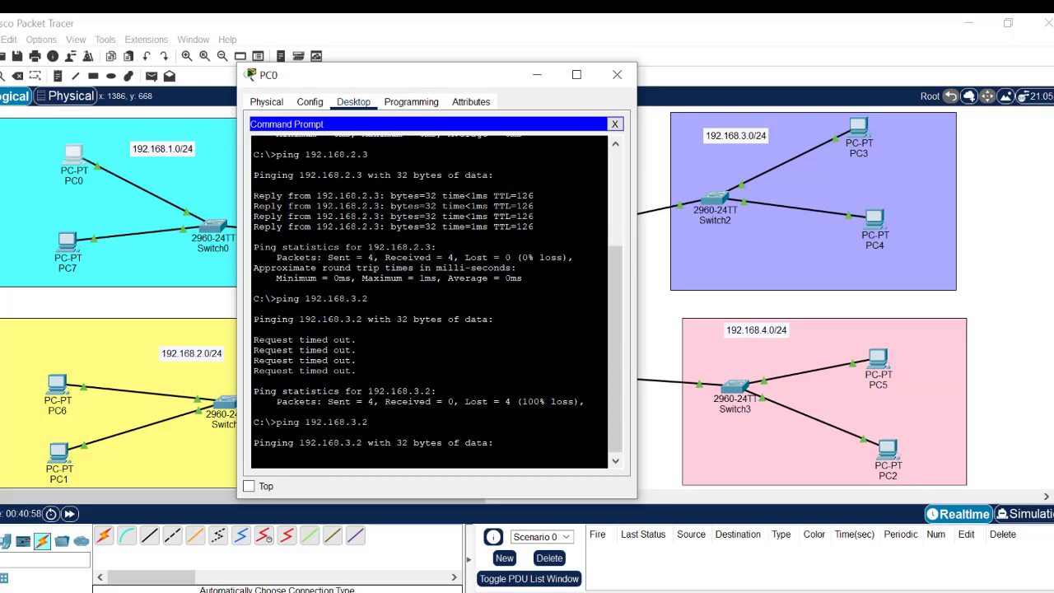
click(542, 73)
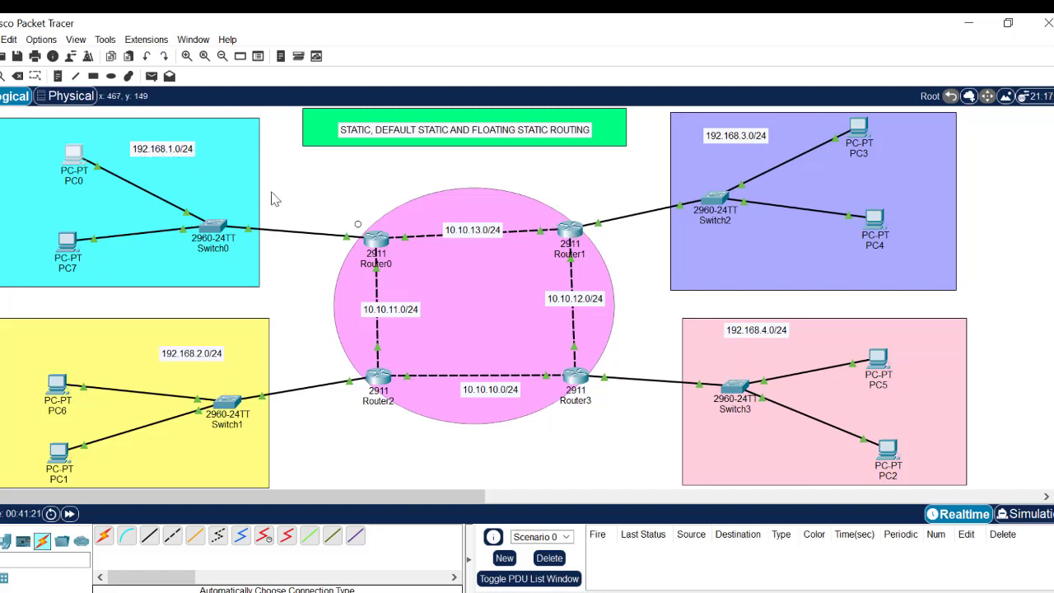
- Open Router1's command line and bring up its user EXEC prompt
click(571, 235)
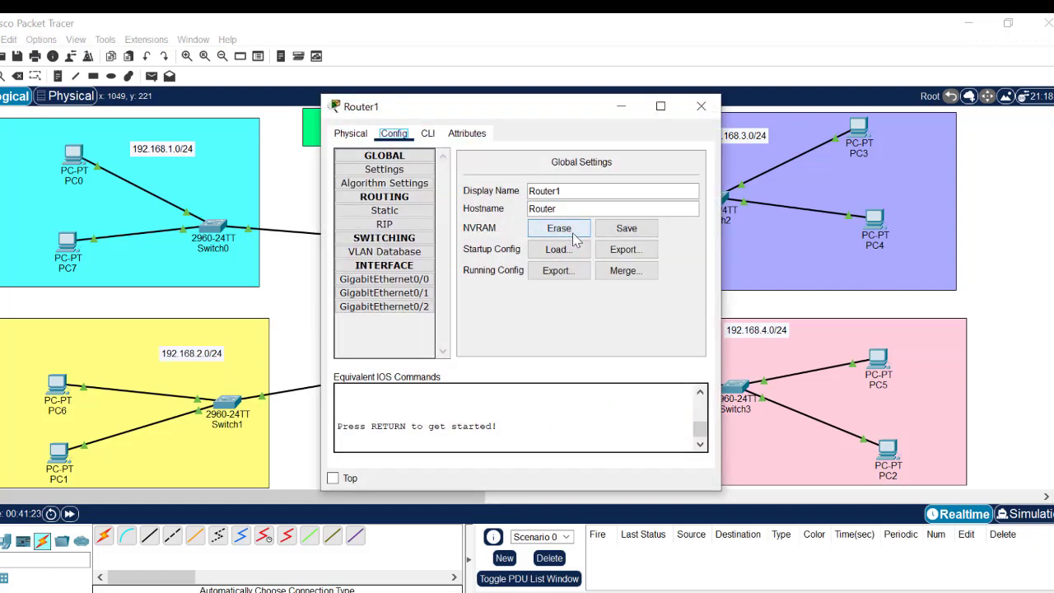
click(428, 134)
key(Return)
key(Return)
key(Return)
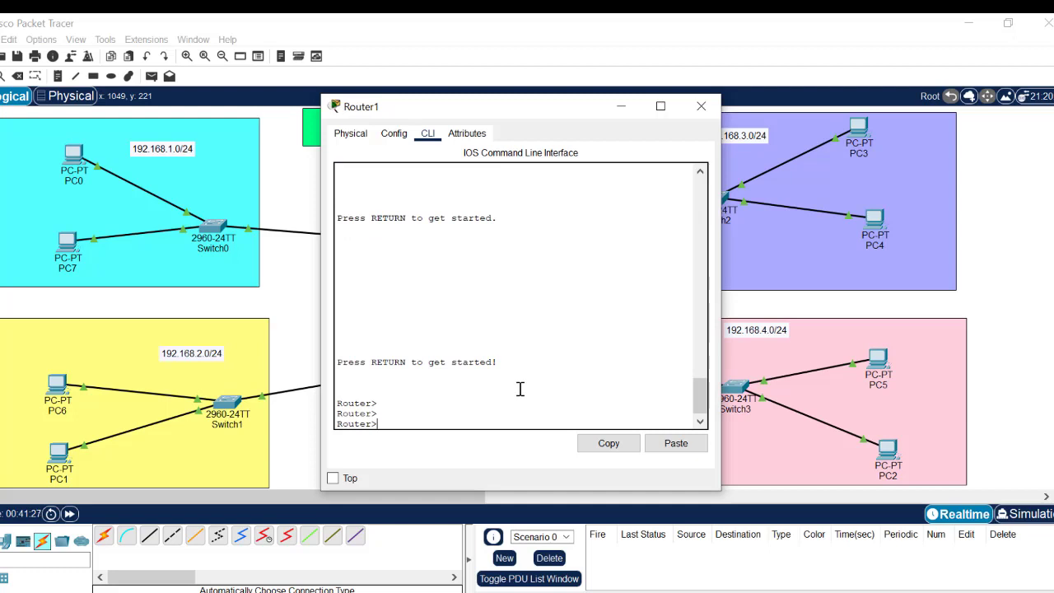
- Enter privileged mode and global configuration mode on Router1 with en and conf t
text(en)
key(Return)
key(Return)
key(Return)
text(con)
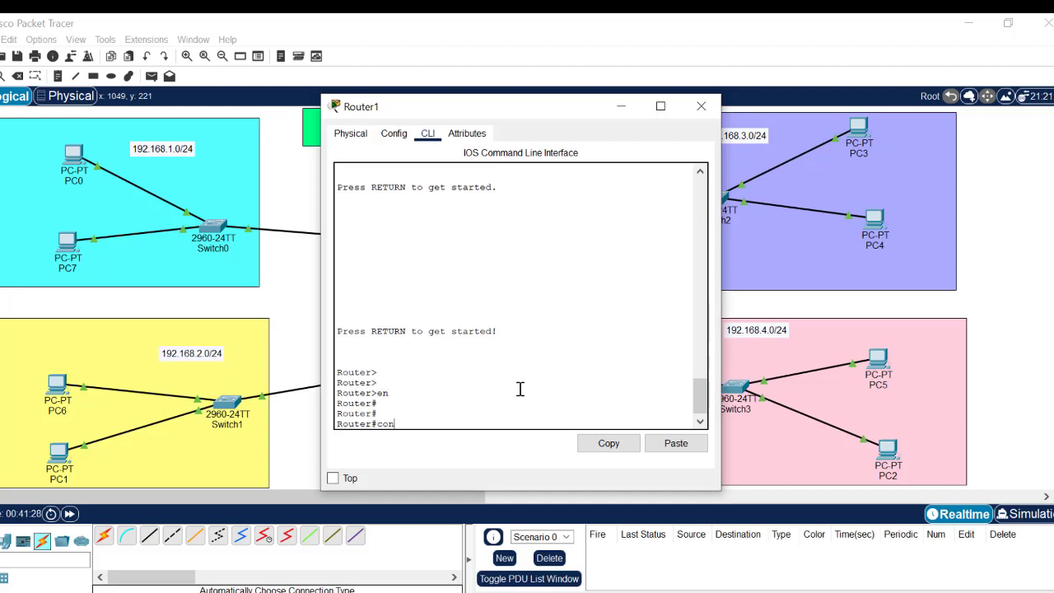
text(f t)
key(Return)
key(Return)
key(Return)
key(Return)
key(Return)
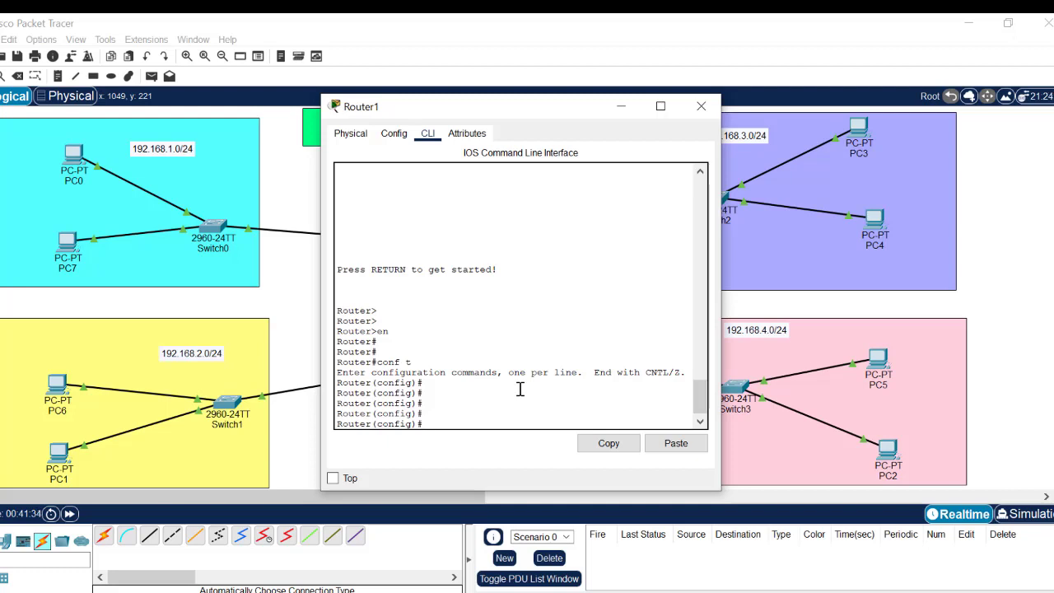
- Add a static route on Router1 to 192.168.1.0 255.255.255.0 through gig0/0, checking its port on the 10.10.13.0/24 link
text(ip route)
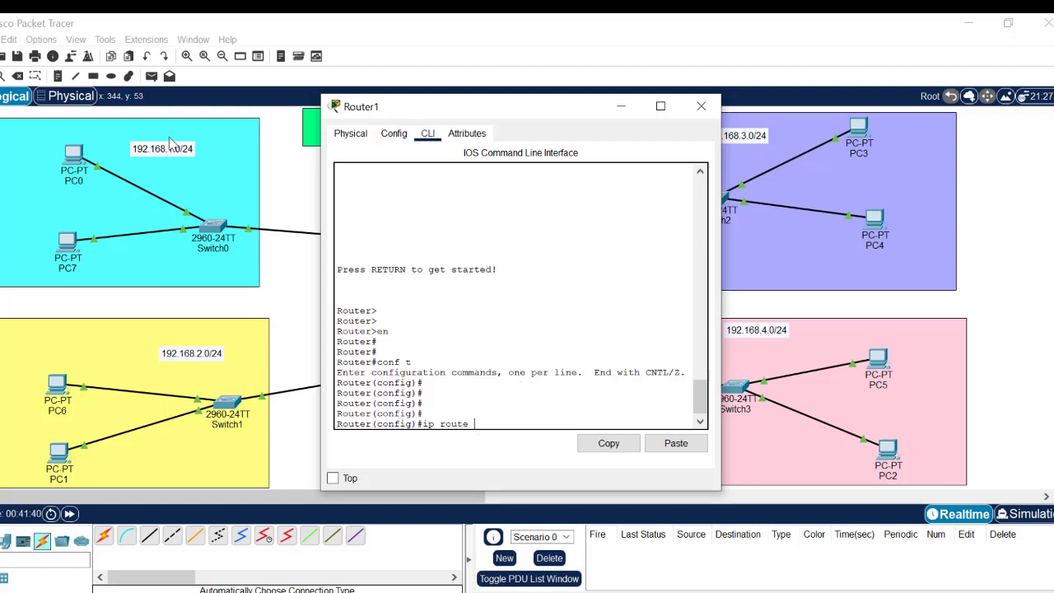
text( 192.168.1.0 255.255.25)
text(5.)
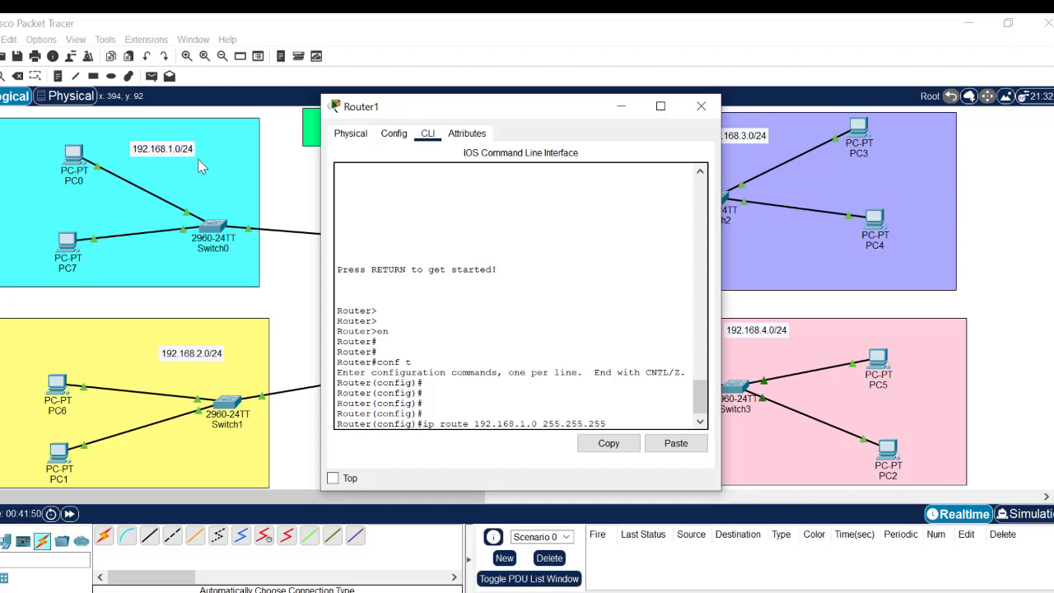
text(0)
click(589, 23)
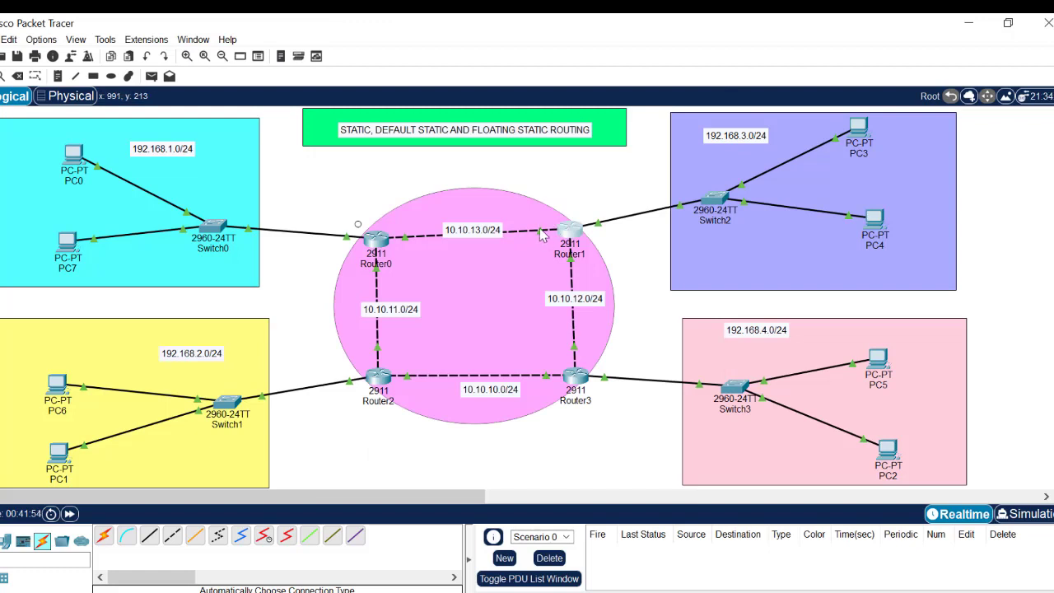
mouse_move(541, 236)
click(572, 234)
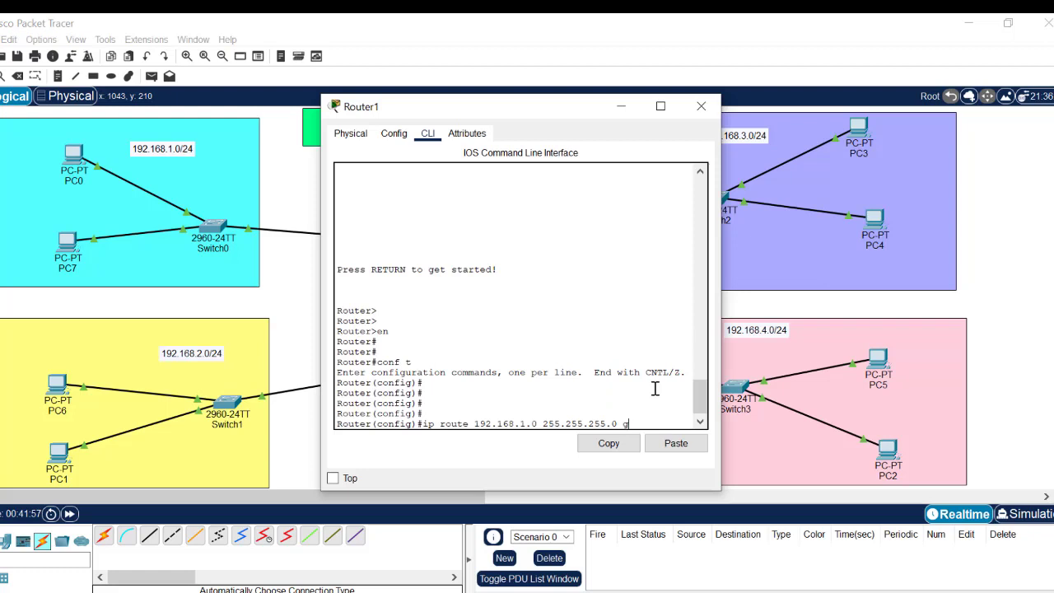
text(/0)
key(Return)
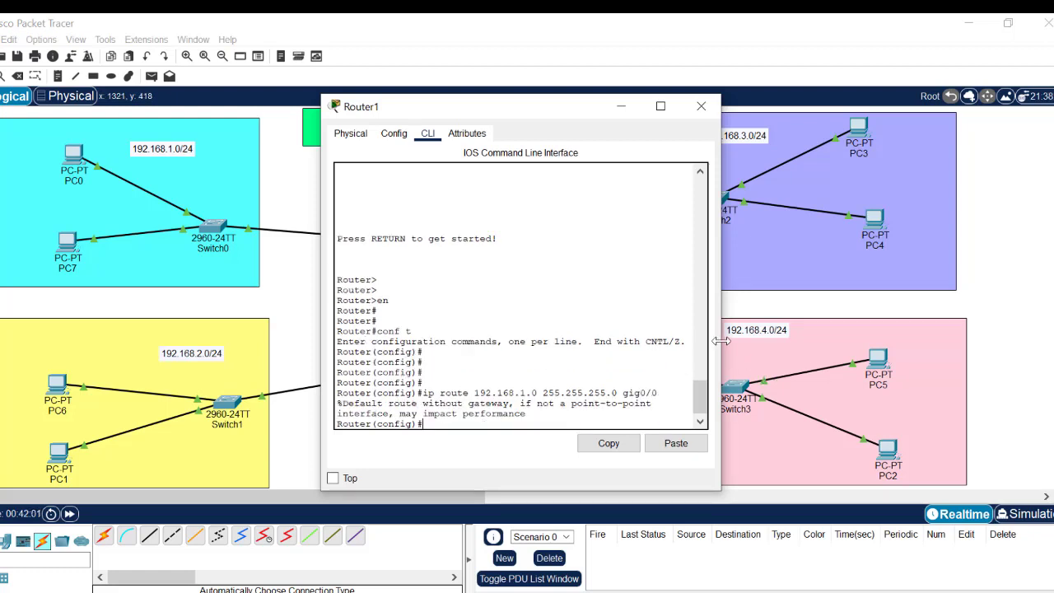
- Widen Router1's window, save its configuration with do wr, and close it
drag(720, 342, 864, 372)
key(Return)
key(Return)
key(Return)
key(Return)
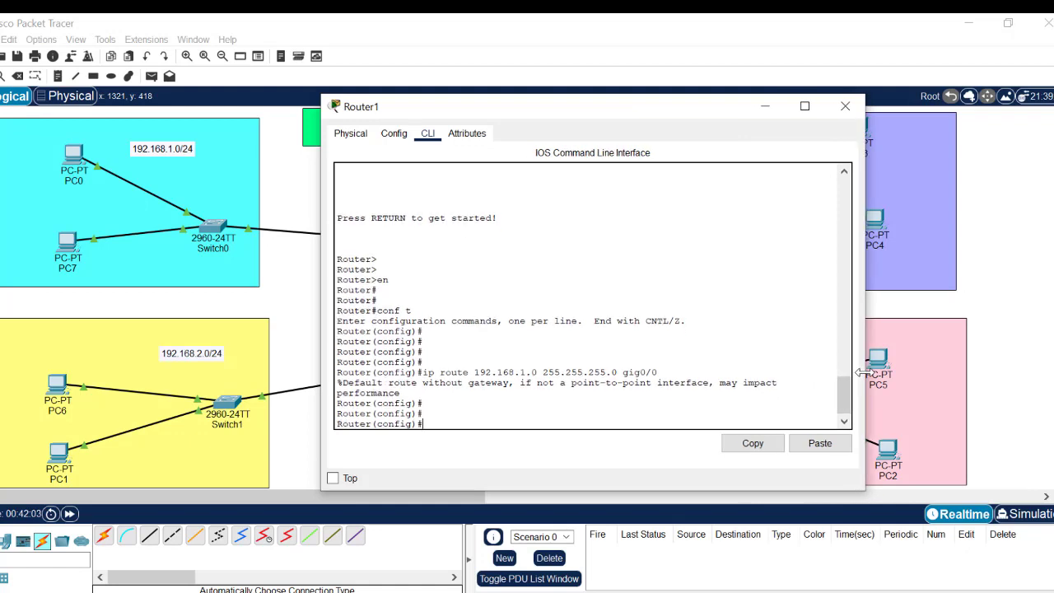
text(do)
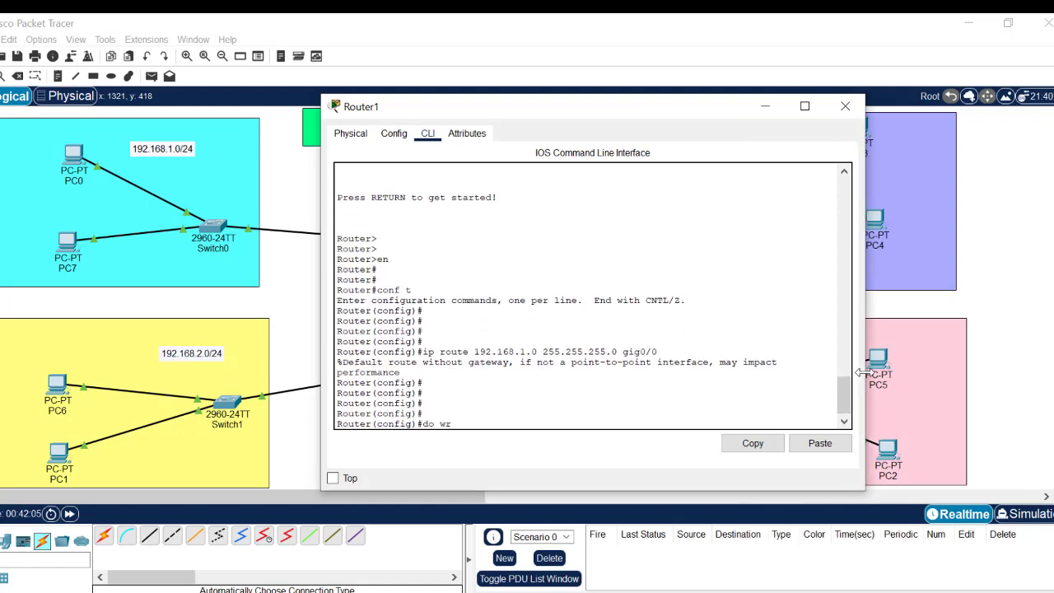
text( wr)
key(Return)
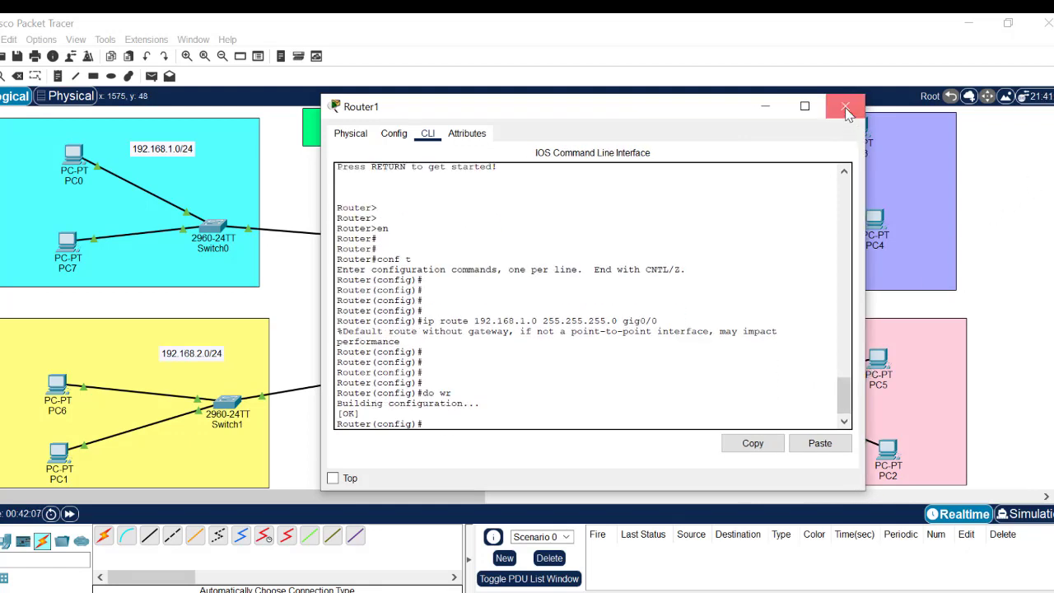
click(846, 111)
- Ping 192.168.3.2 again from PC0's Command Prompt, highlight the replies, and return to the topology
click(74, 156)
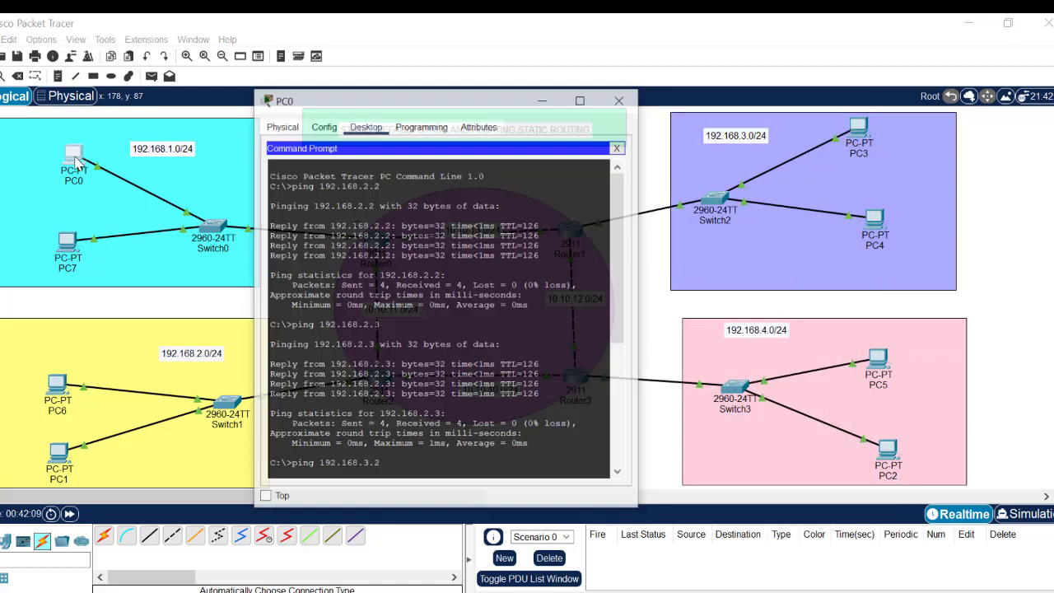
key(Return)
key(Return)
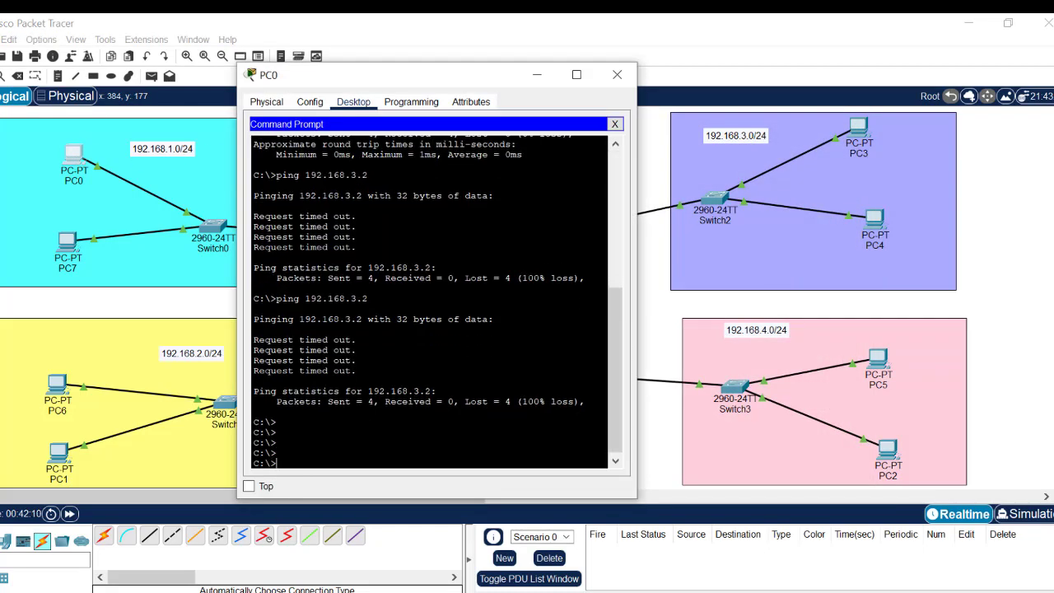
drag(357, 361, 254, 216)
key(Up)
key(Return)
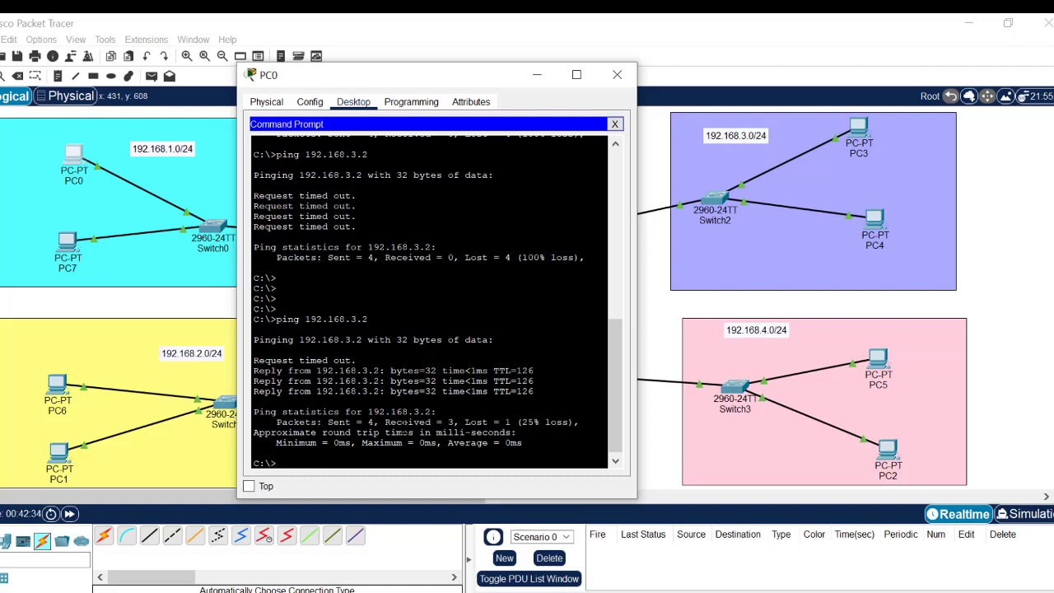
drag(535, 392, 253, 370)
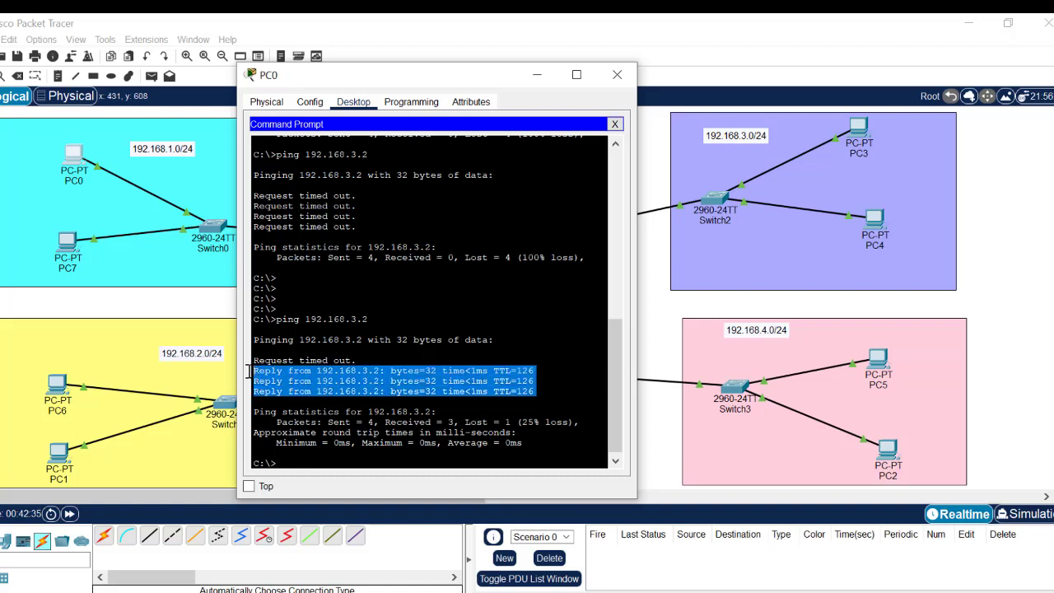
click(671, 30)
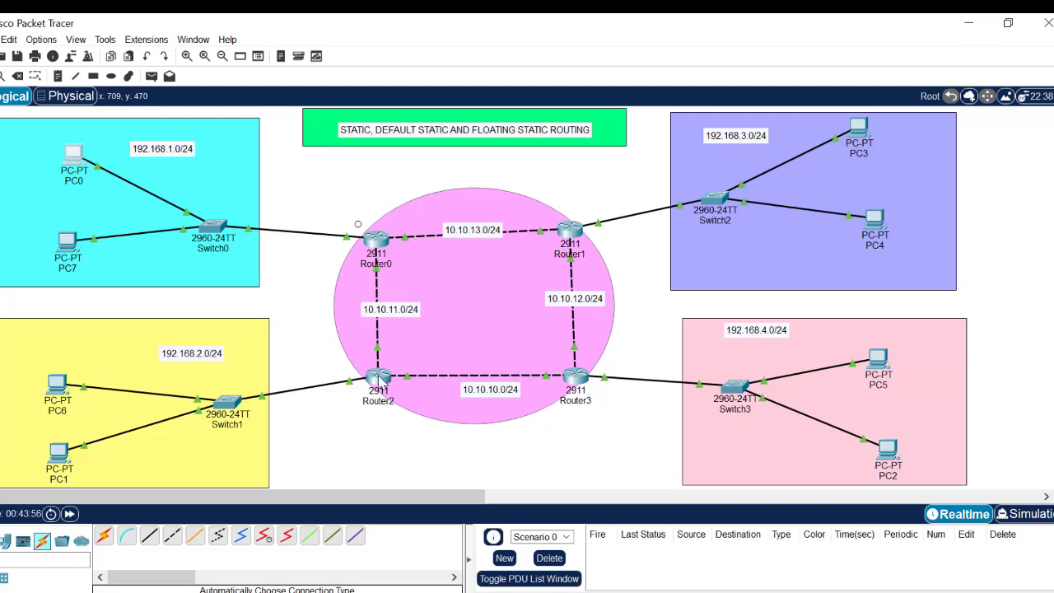
- Check Router2's interface addresses in the topology and open its CLI at a fresh configuration prompt
mouse_move(381, 388)
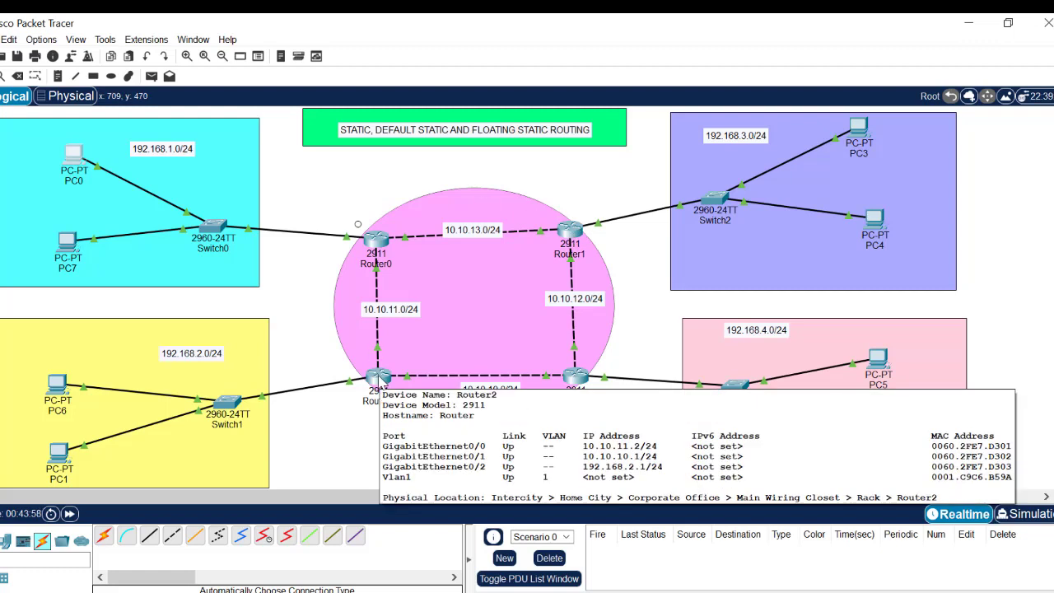
click(377, 381)
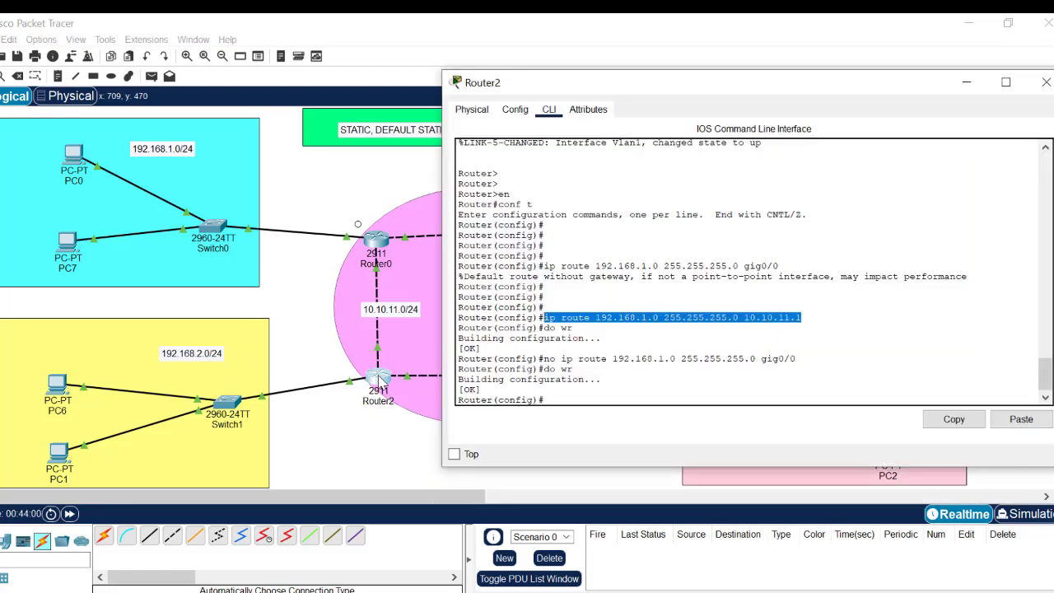
click(541, 400)
key(Return)
key(Return)
key(Return)
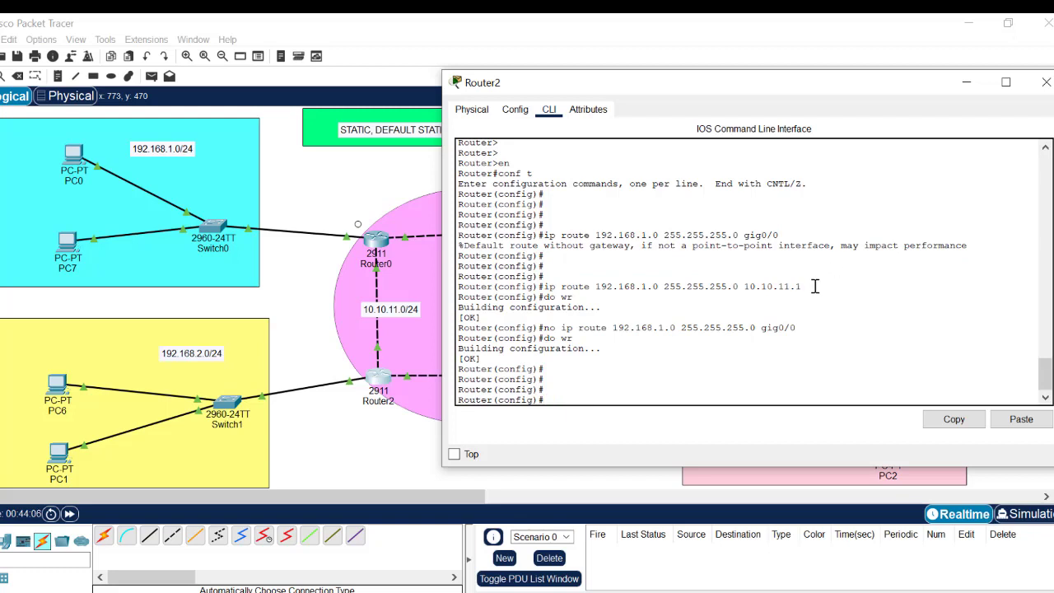
- Highlight Router2's earlier ip route 192.168.1.0 255.255.255.0 10.10.11.1 command and its next-hop address for review
drag(803, 286, 546, 287)
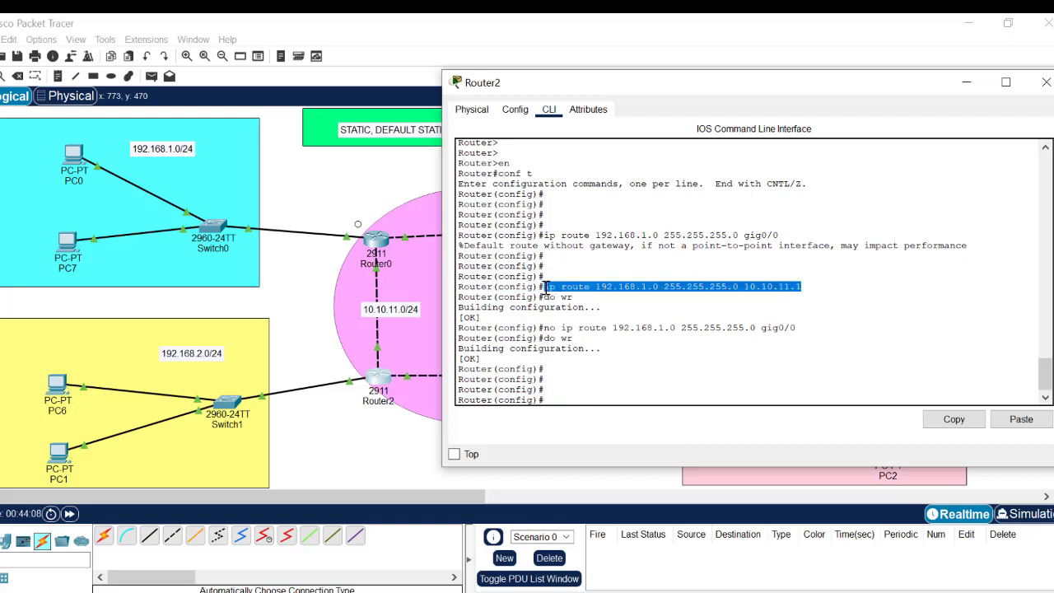
click(580, 394)
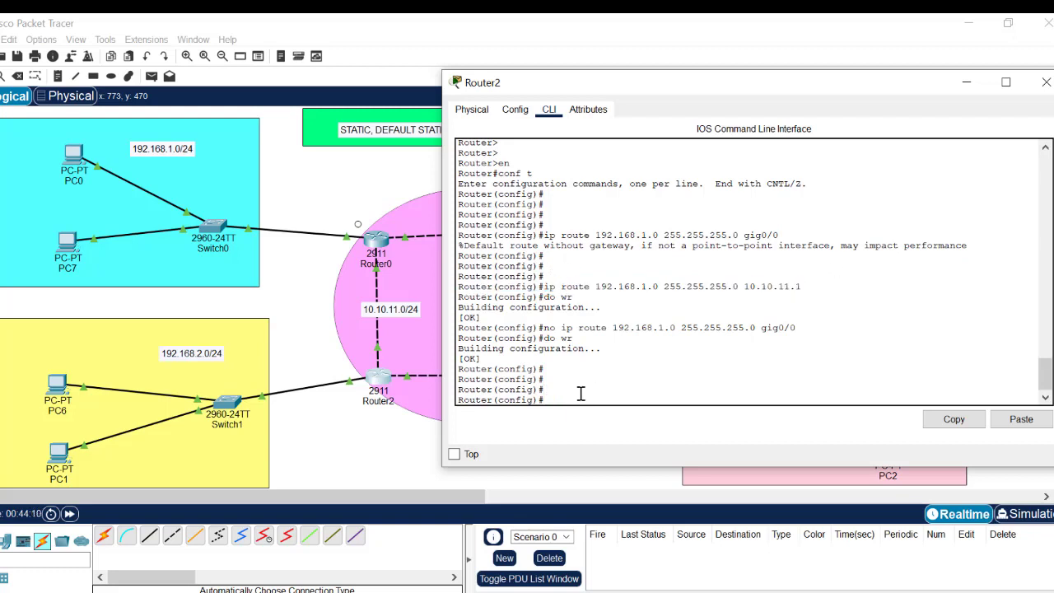
drag(805, 286, 740, 287)
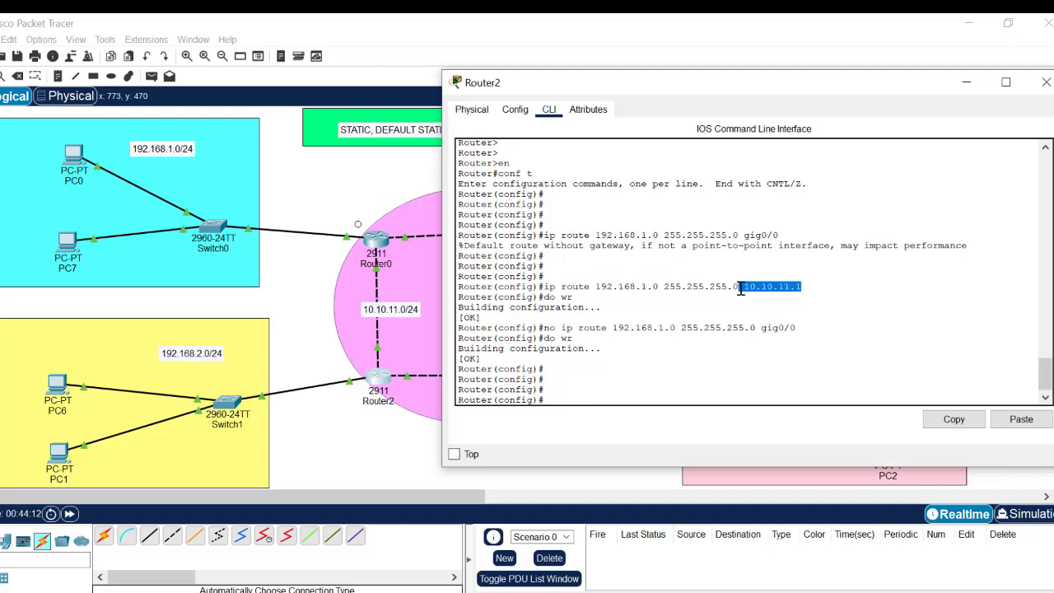
- Recall Router2's earlier ip route command for 192.168.1.0 and trim it to ip route 192.168.1.0
click(618, 376)
text(do wr)
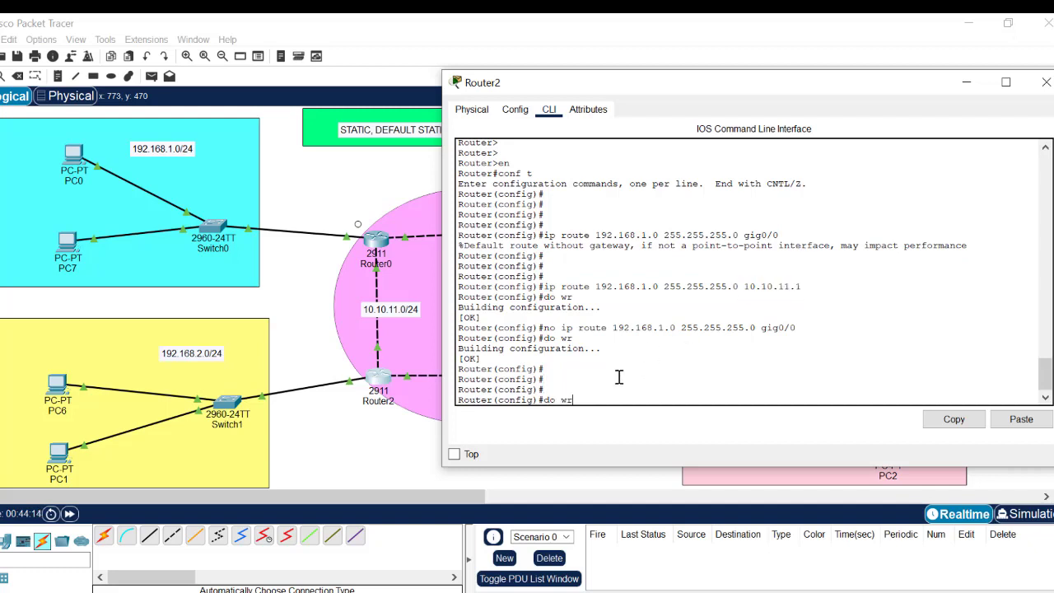
key(Up)
key(Up)
key(Up)
key(Up)
key(Up)
key(BackSpace)
key(BackSpace)
key(BackSpace)
key(BackSpace)
key(BackSpace)
key(BackSpace)
key(BackSpace)
key(BackSpace)
key(BackSpace)
key(BackSpace)
key(BackSpace)
key(BackSpace)
key(BackSpace)
key(BackSpace)
key(BackSpace)
key(BackSpace)
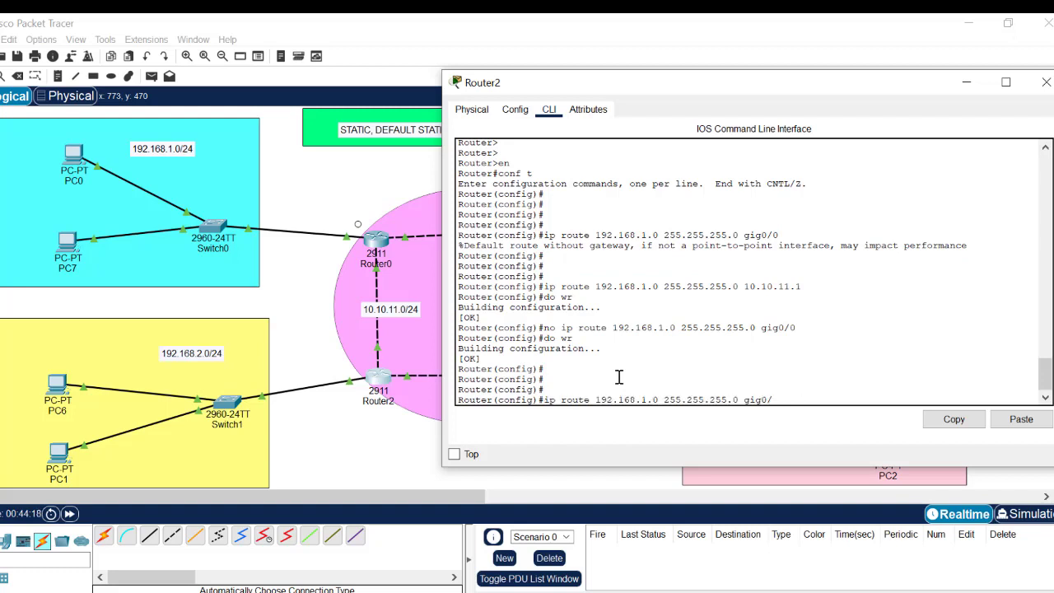
key(BackSpace)
key(BackSpace)
- Highlight Router2's earlier no ip route command with gig0/0 and the ip route command with next hop 10.10.11.1 for review
drag(800, 337, 544, 327)
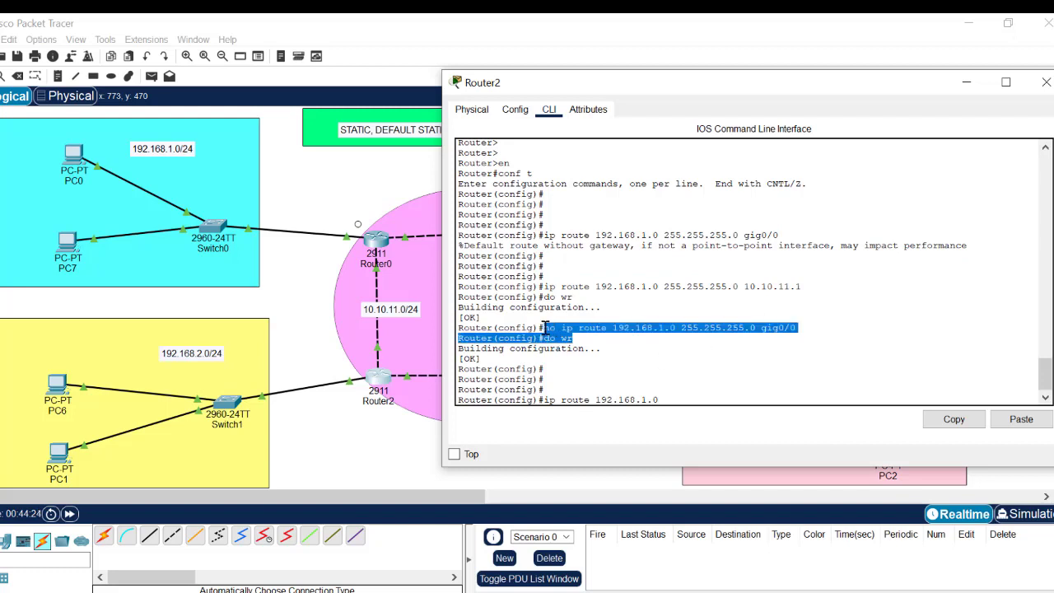
click(544, 326)
drag(803, 327, 763, 329)
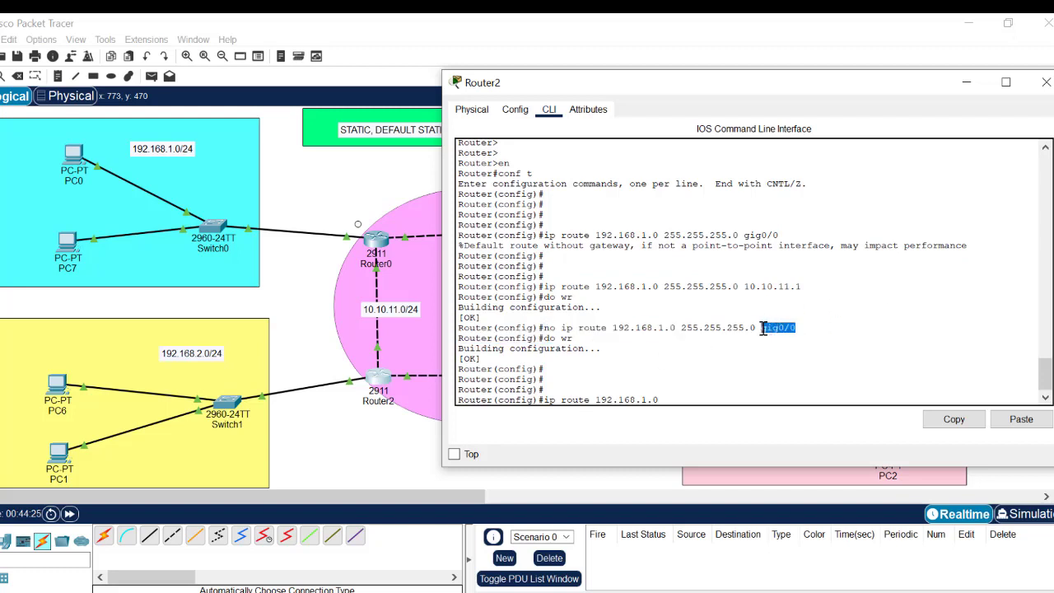
drag(811, 285, 545, 285)
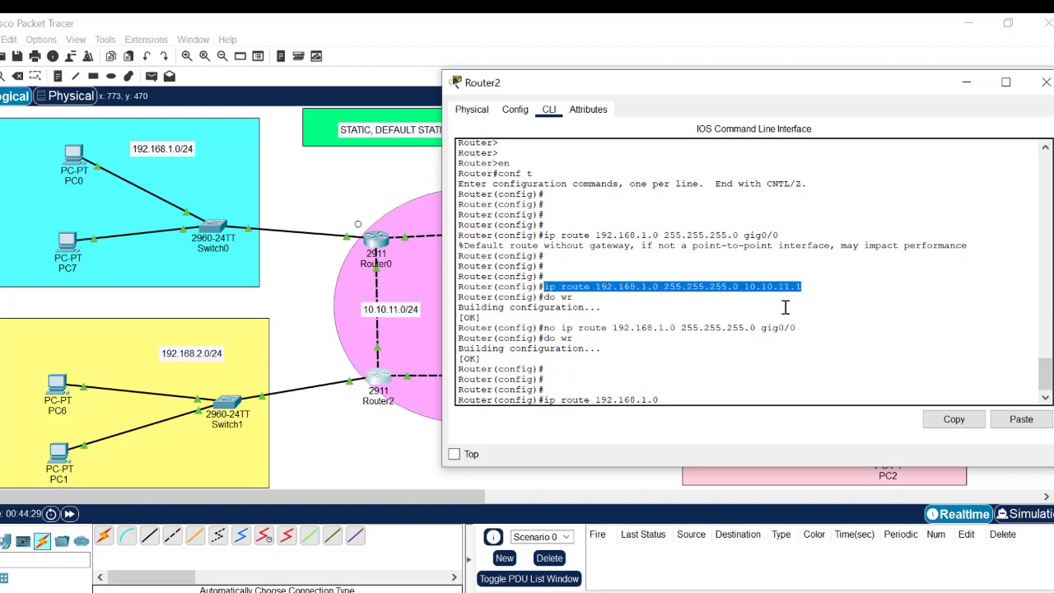
drag(804, 328, 547, 328)
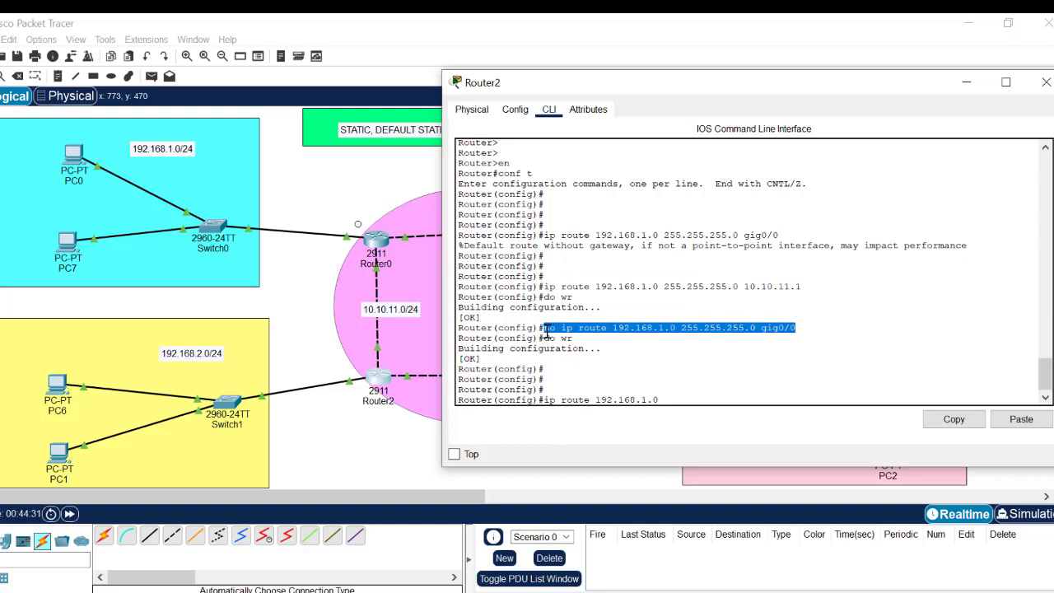
click(683, 395)
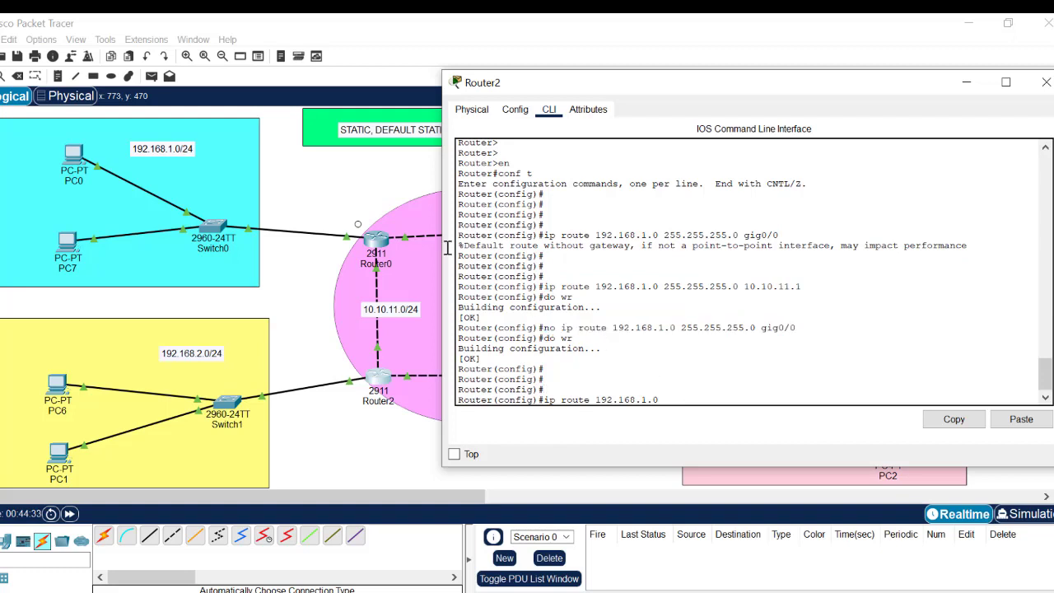
- Check the destination network in the topology and change Router2's pending route to 192.168.3.0 255.255.255.0
click(313, 180)
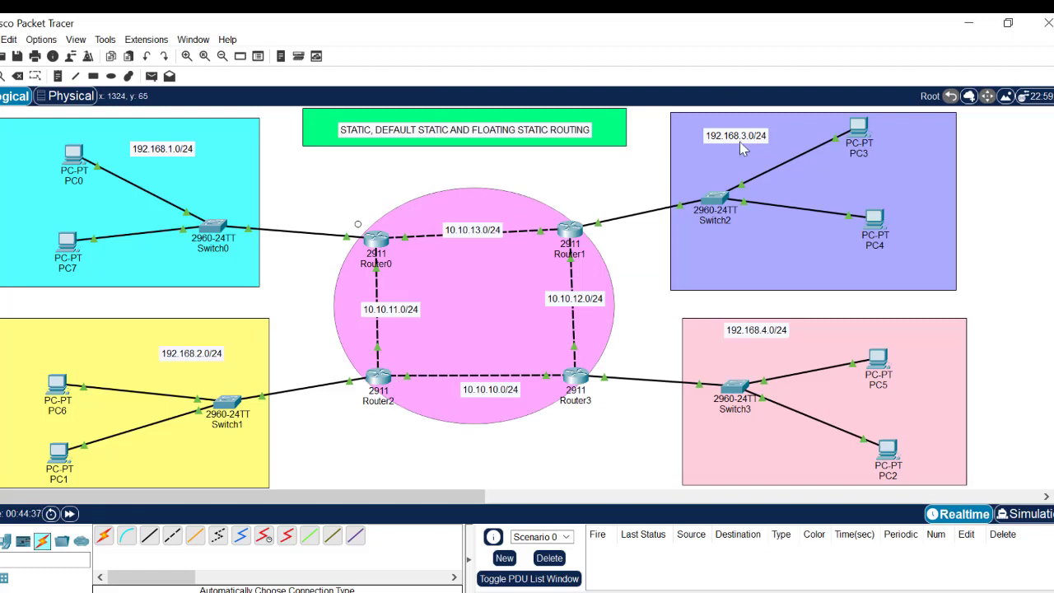
click(381, 380)
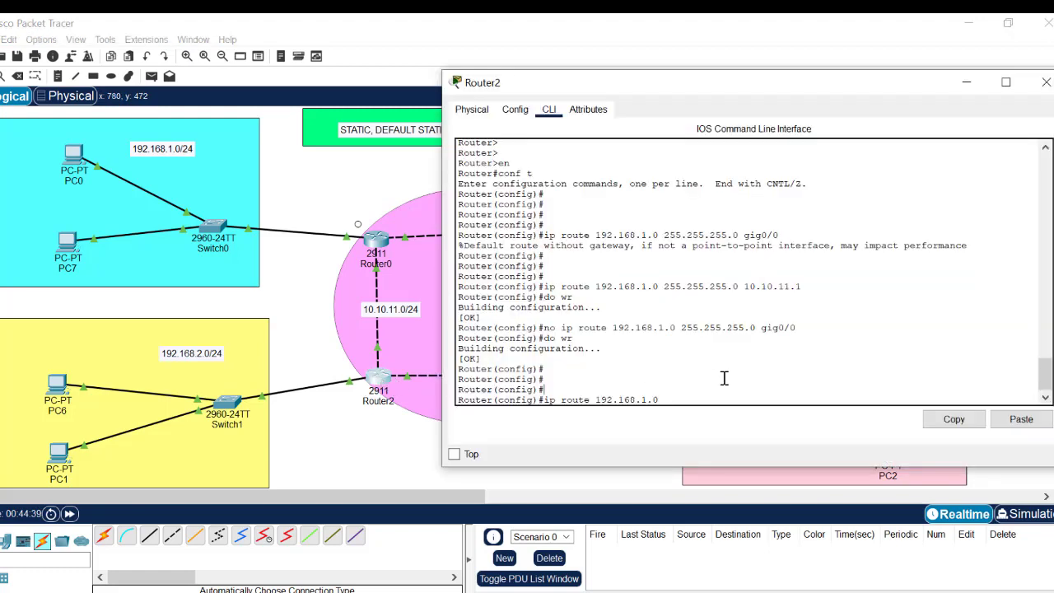
key(Left)
key(BackSpace)
text(3.0 255.255)
- Check Router2's port on the 10.10.11.0/24 link and finish the static route to 192.168.3.0 with exit interface gi0/0
click(343, 196)
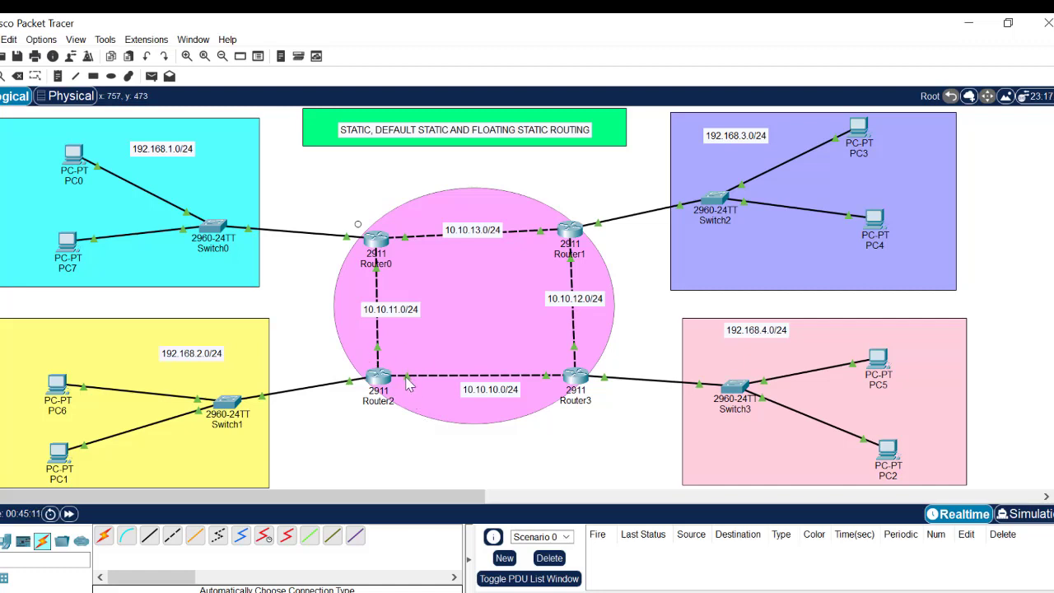
mouse_move(409, 384)
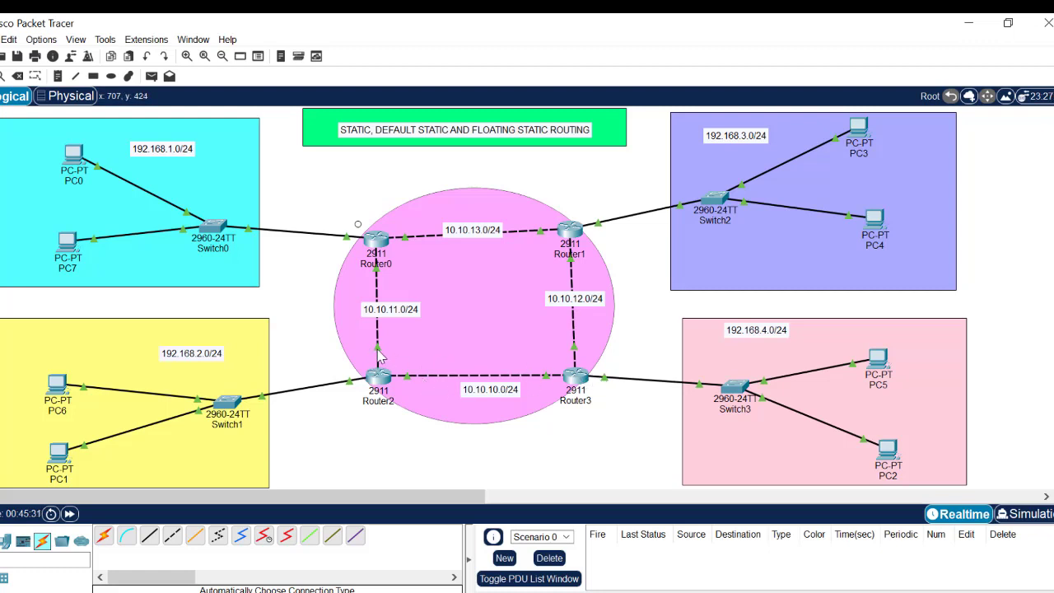
mouse_move(375, 350)
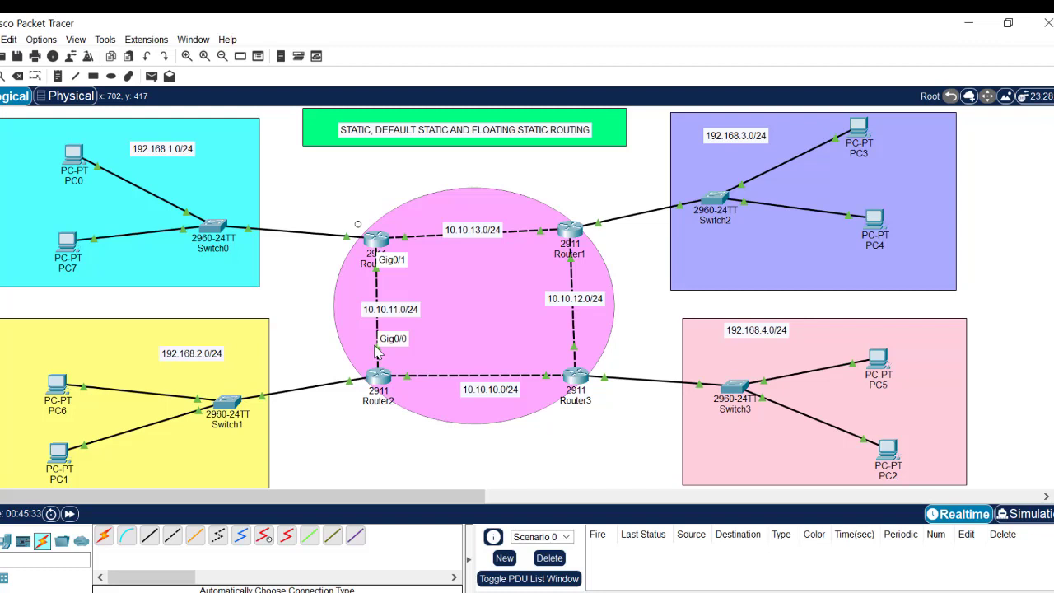
click(379, 377)
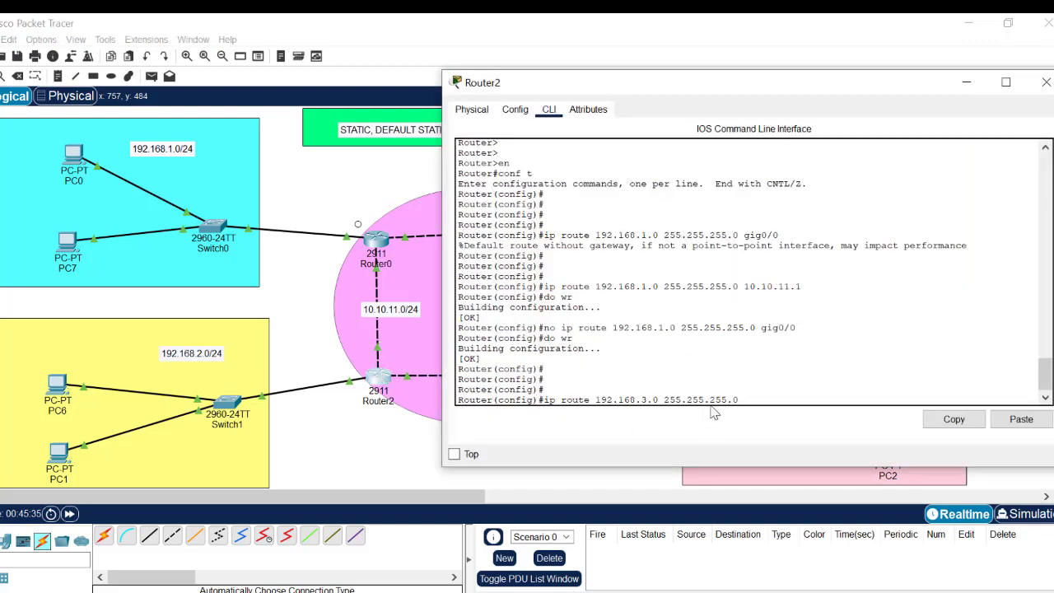
text(i)
key(Tab)
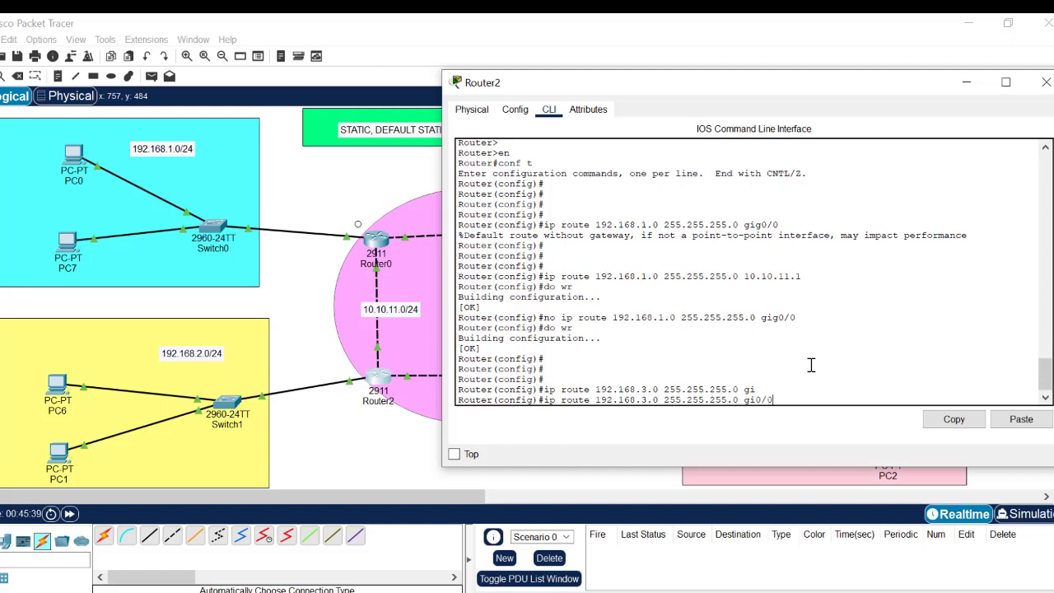
text(0/0)
key(Return)
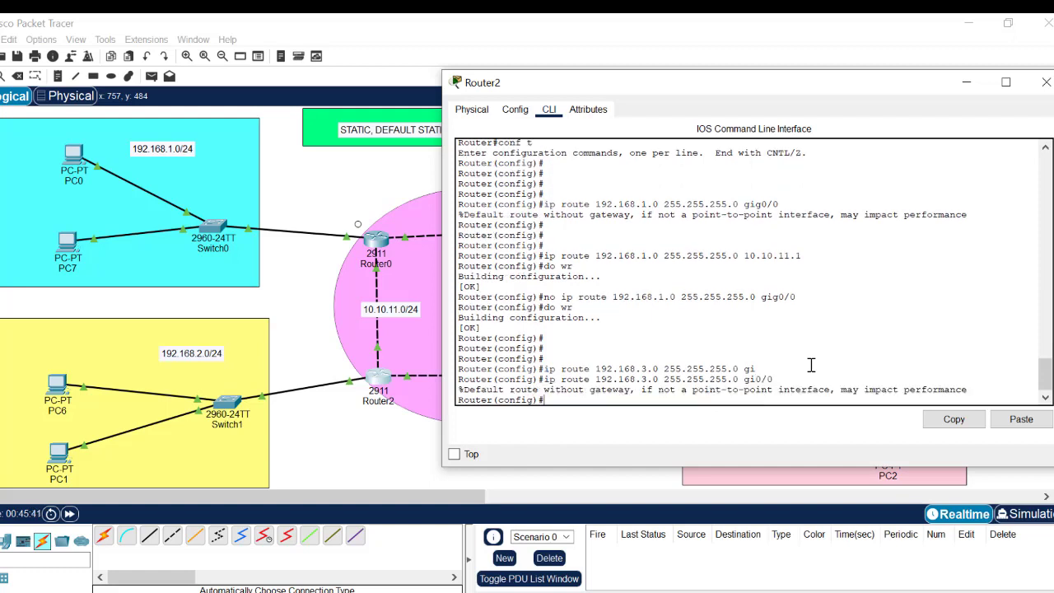
- Save Router2's configuration with do wr and close its window
key(Return)
key(Return)
key(Return)
key(Return)
text(do w)
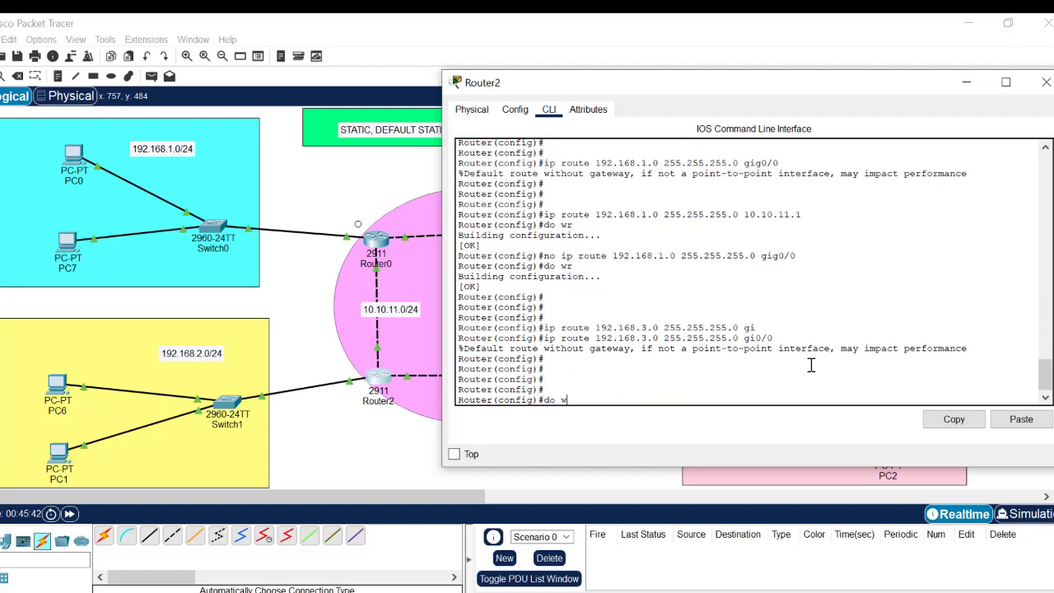
text(r)
key(Return)
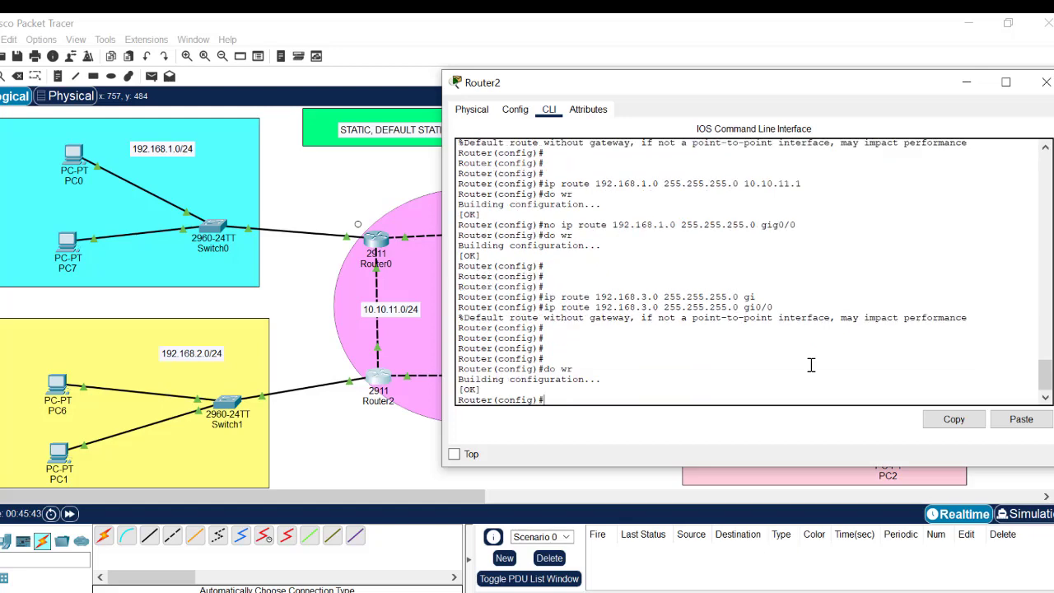
click(1046, 82)
- Ping 192.168.3.2 from PC1's Command Prompt and return to the topology
click(59, 455)
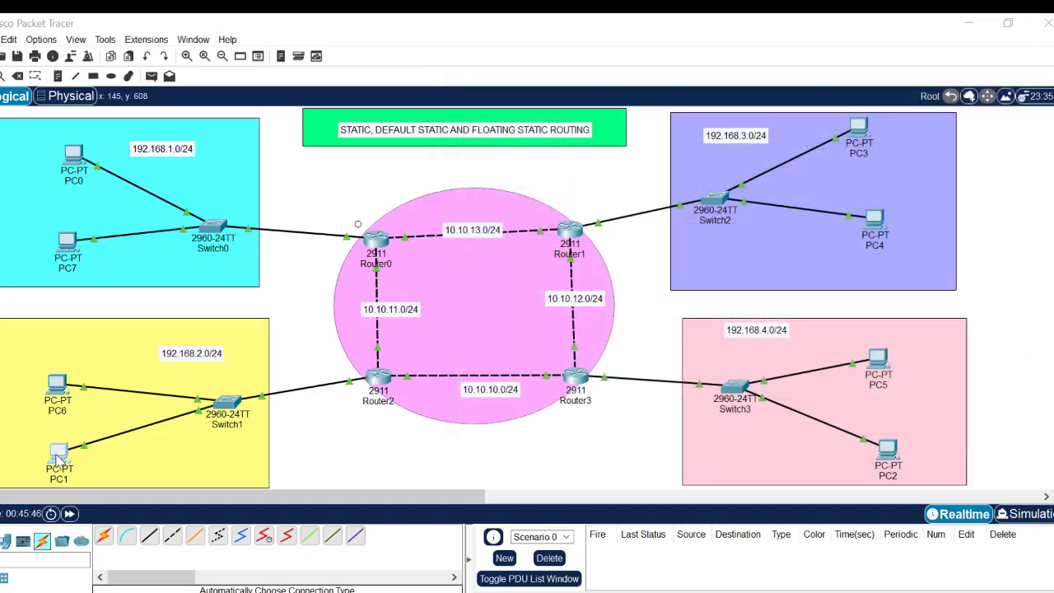
click(591, 195)
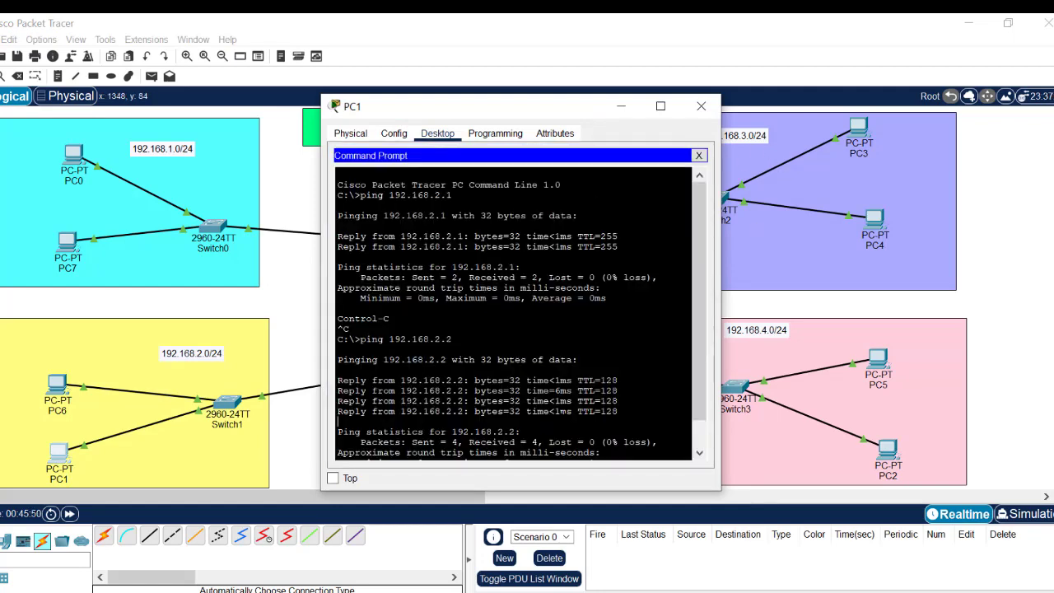
key(Return)
key(Return)
key(Return)
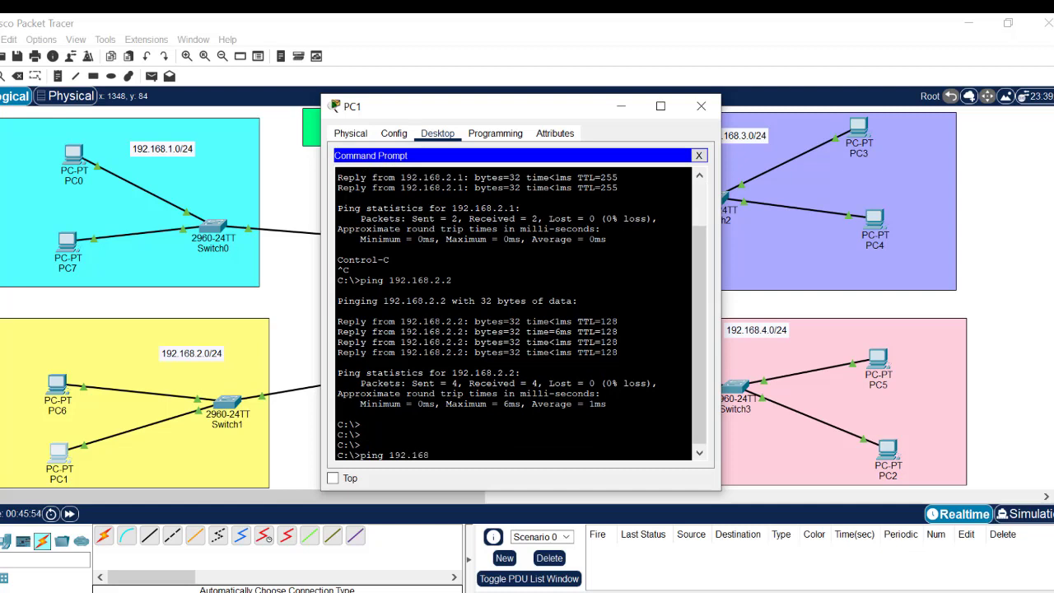
text(ping 192.168.3.2)
key(Return)
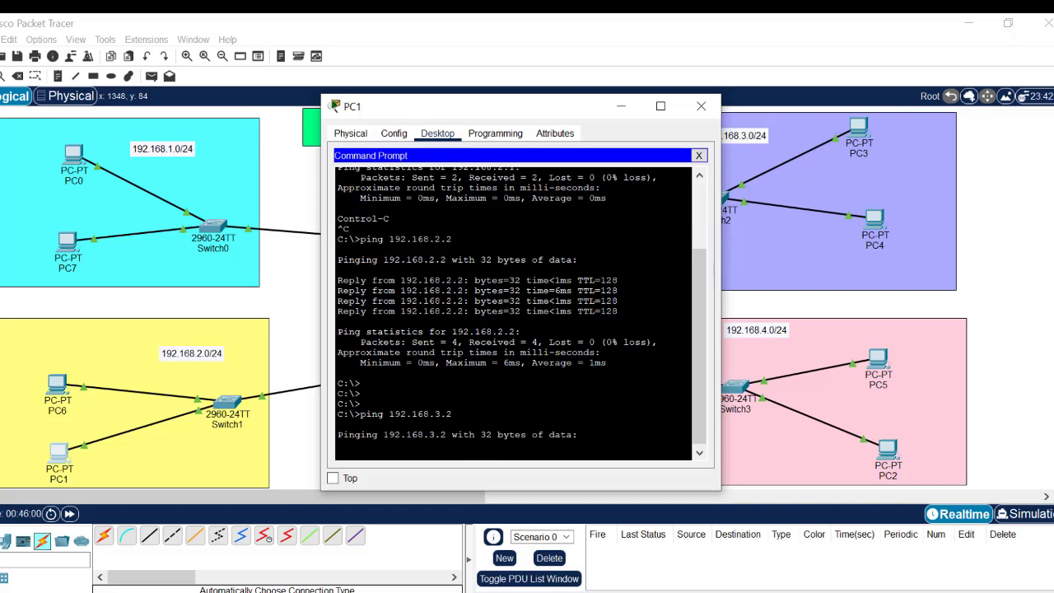
click(629, 115)
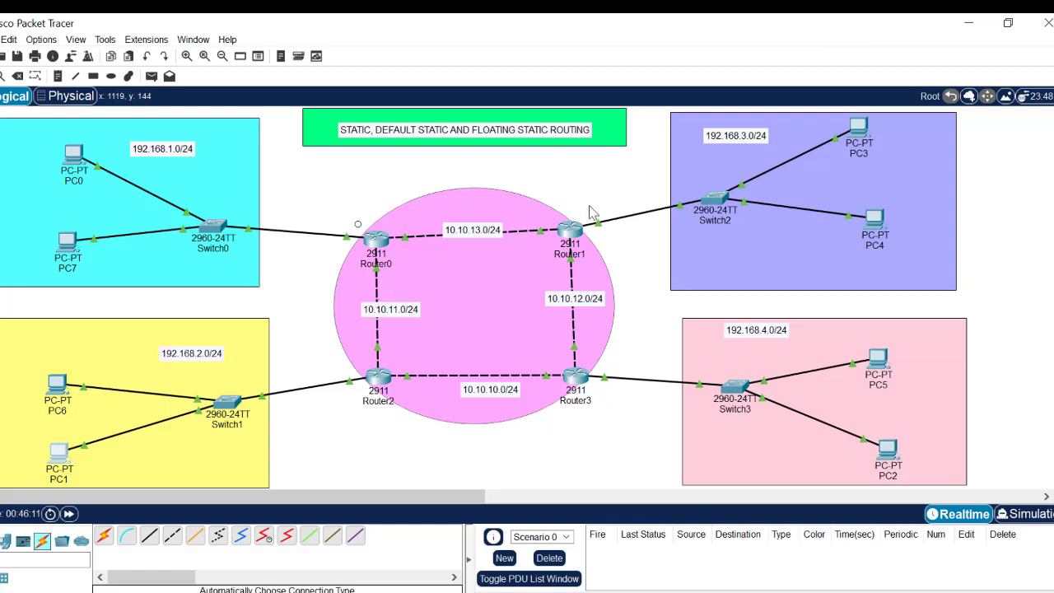
- Check Router1's interface addresses, recall its previous ip route command in the CLI, and change the destination to 192.168.2.0 255.255.255.0
mouse_move(579, 229)
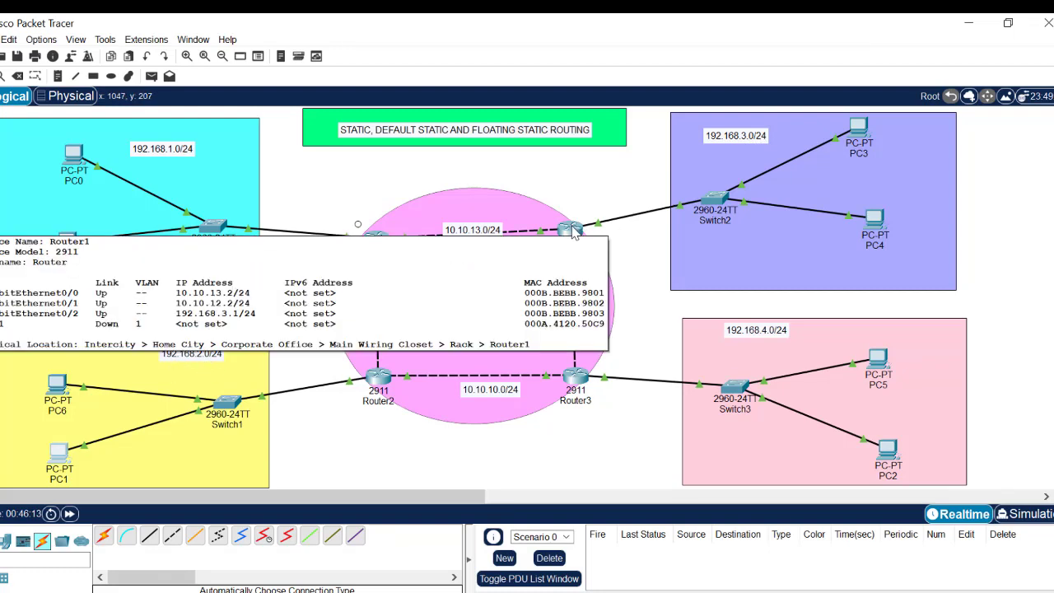
click(574, 231)
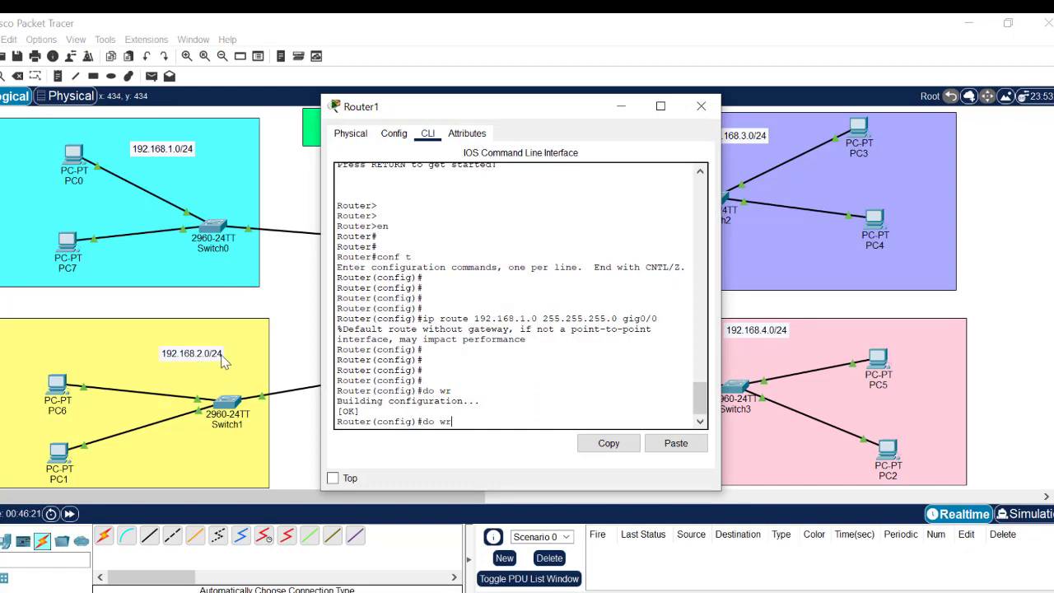
key(Up)
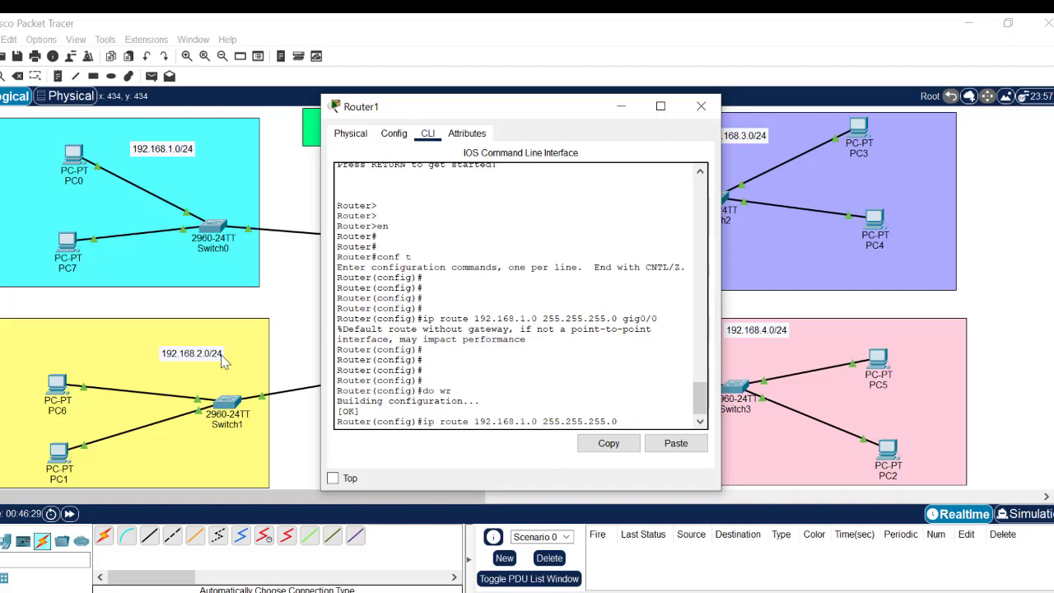
key(Left)
key(Left)
key(Left)
key(Left)
key(Left)
key(Left)
key(Left)
key(Left)
key(Left)
key(Left)
key(Left)
key(Left)
key(Left)
key(Left)
key(Left)
key(Left)
key(BackSpace)
text(2)
- Highlight the pending destination and mask, then check the 10.10.13.0/24 link and Router0's interface addresses for the next hop
drag(632, 421, 476, 421)
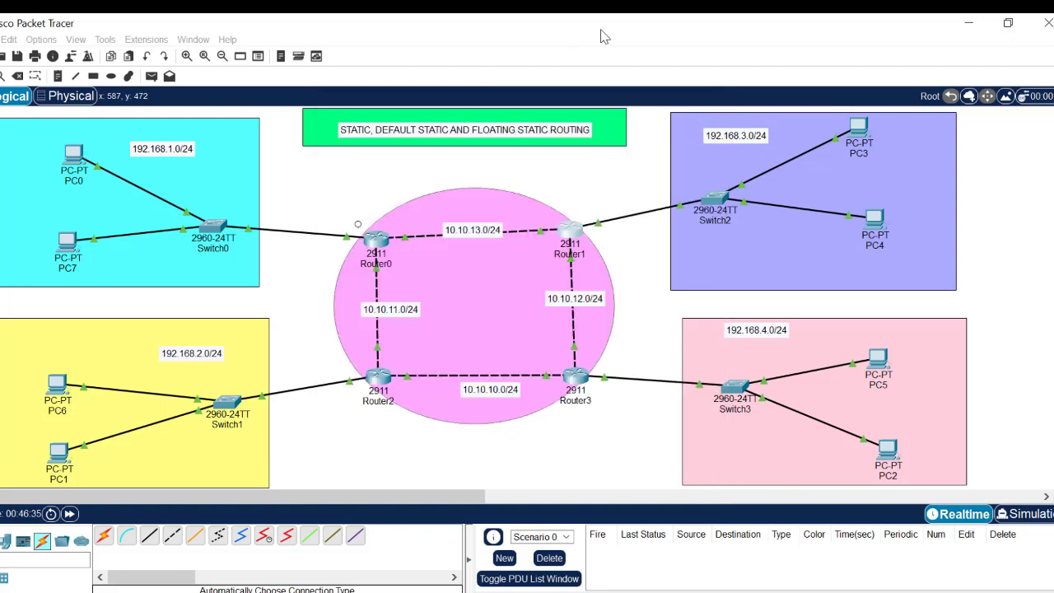
click(605, 36)
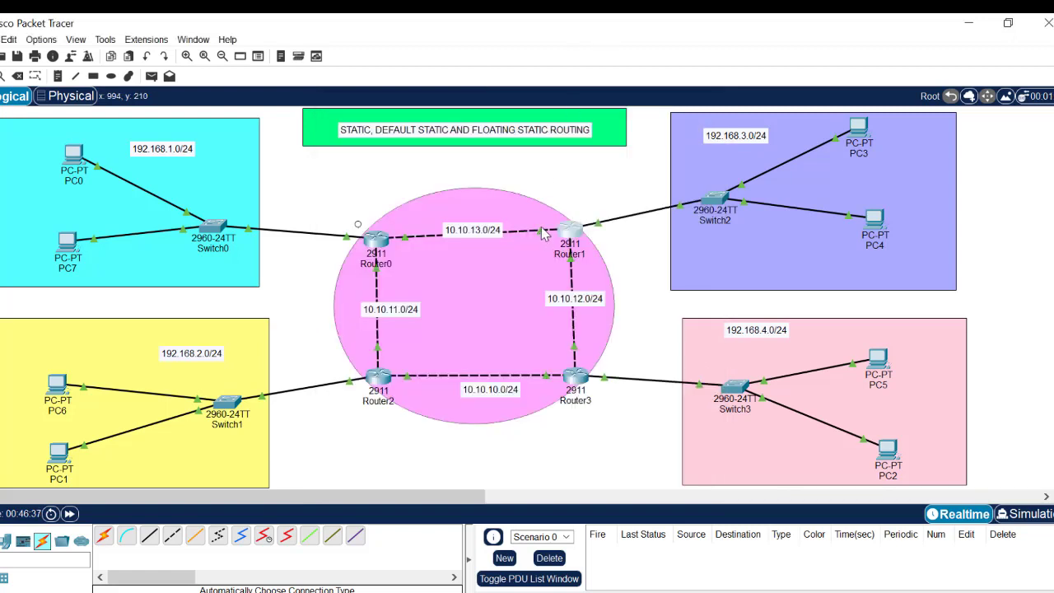
mouse_move(542, 235)
mouse_move(374, 247)
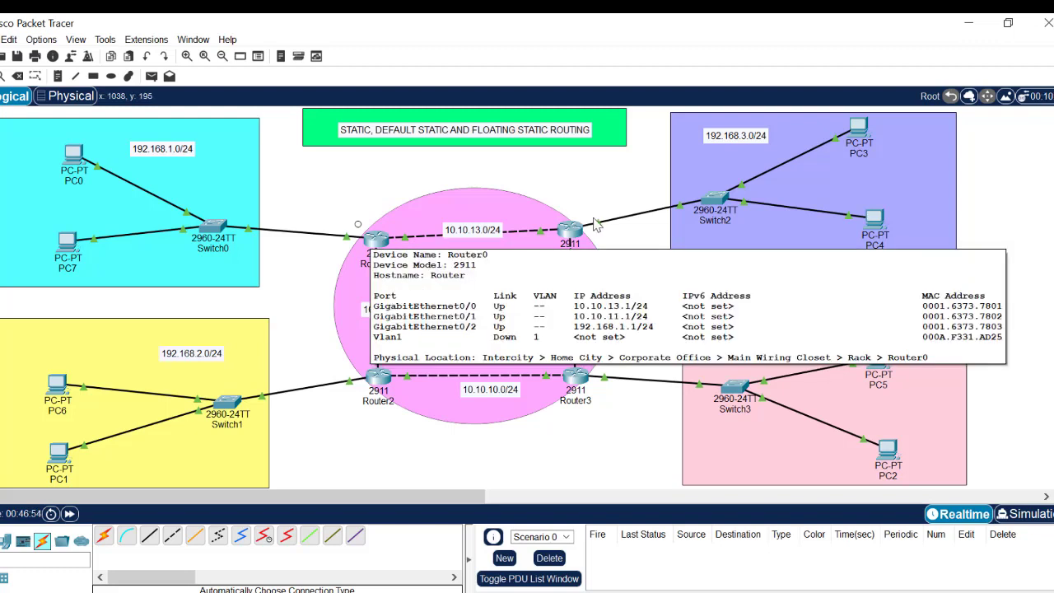
- Complete Router1's static route as ip route 192.168.2.0 255.255.255.0 10.10.13.1
click(570, 231)
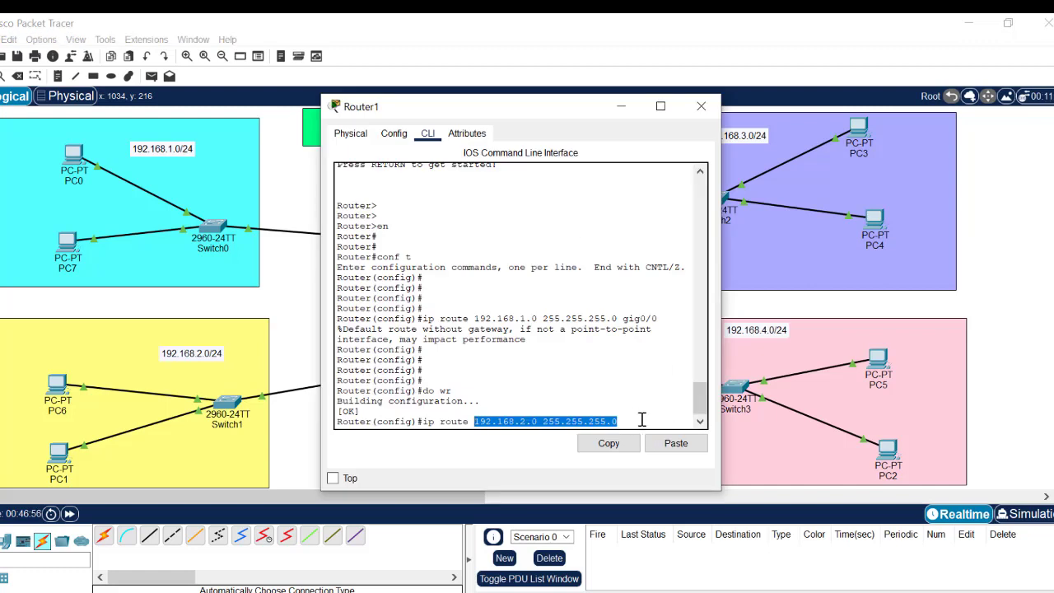
text(10)
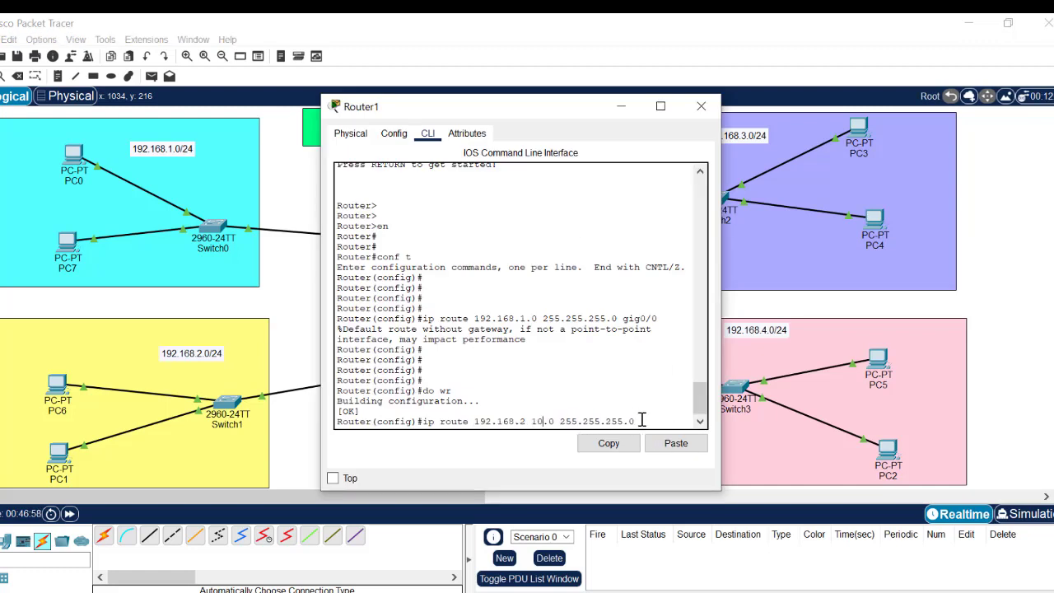
text(.10.13)
key(BackSpace)
key(BackSpace)
key(BackSpace)
key(BackSpace)
key(BackSpace)
key(BackSpace)
key(BackSpace)
key(BackSpace)
key(BackSpace)
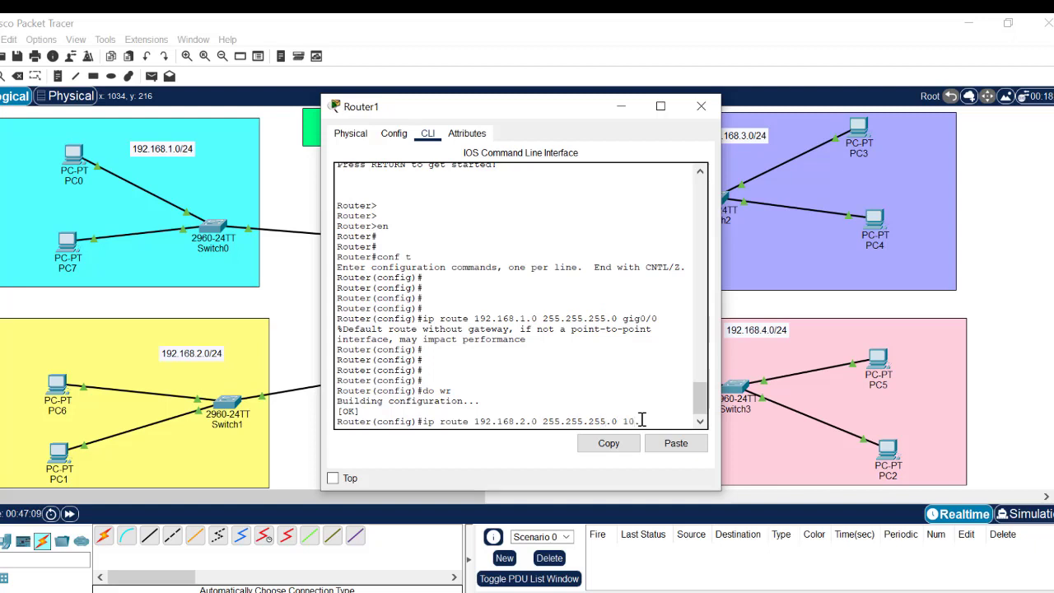
text(10.10.13.1)
key(Return)
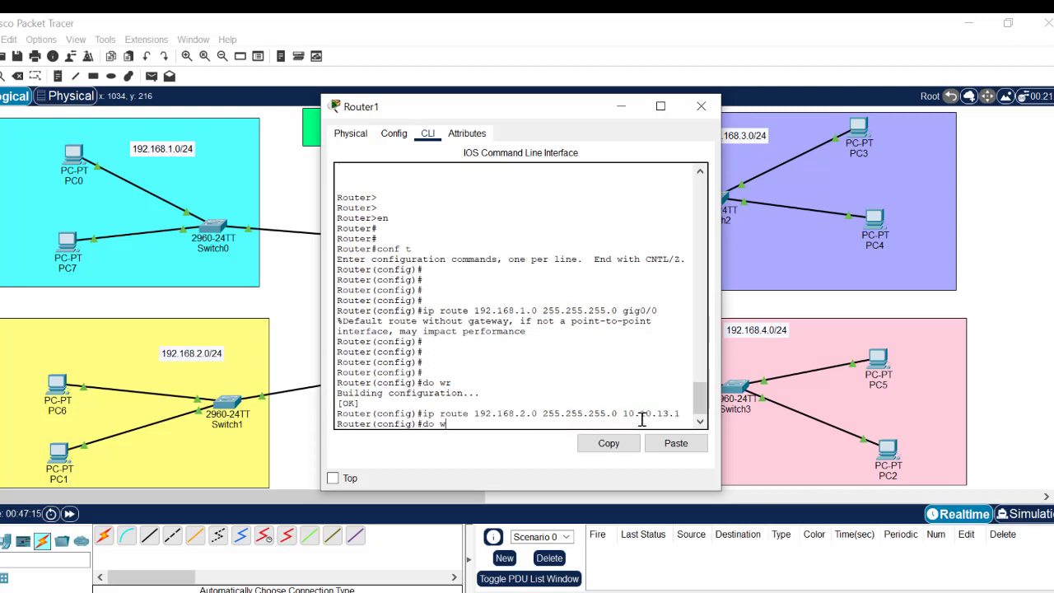
- Save Router1's configuration with do wr, close its window, and go back to PC1 in the topology
text(do wr)
key(Return)
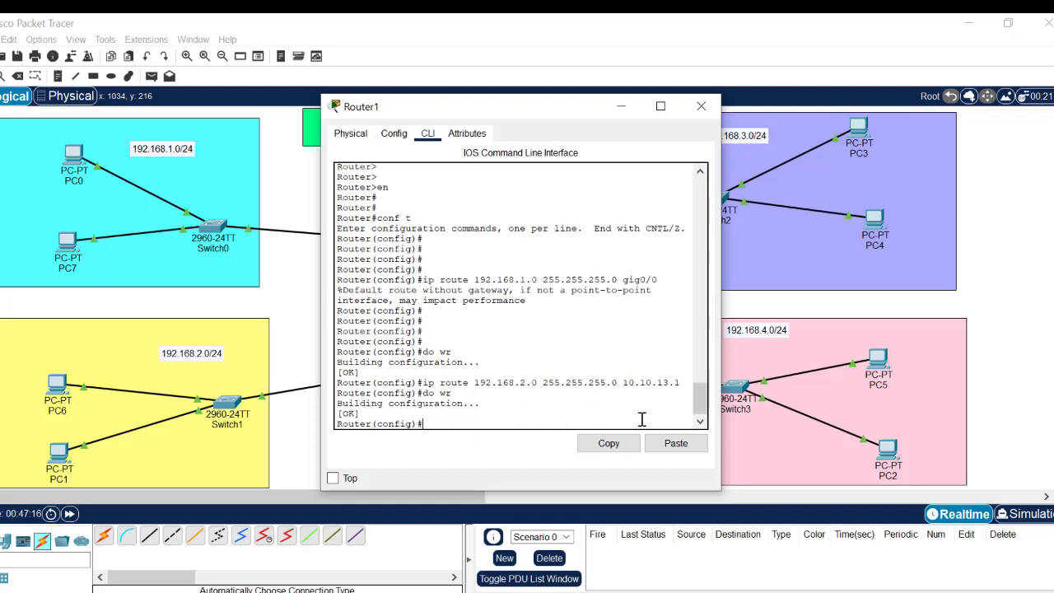
click(701, 108)
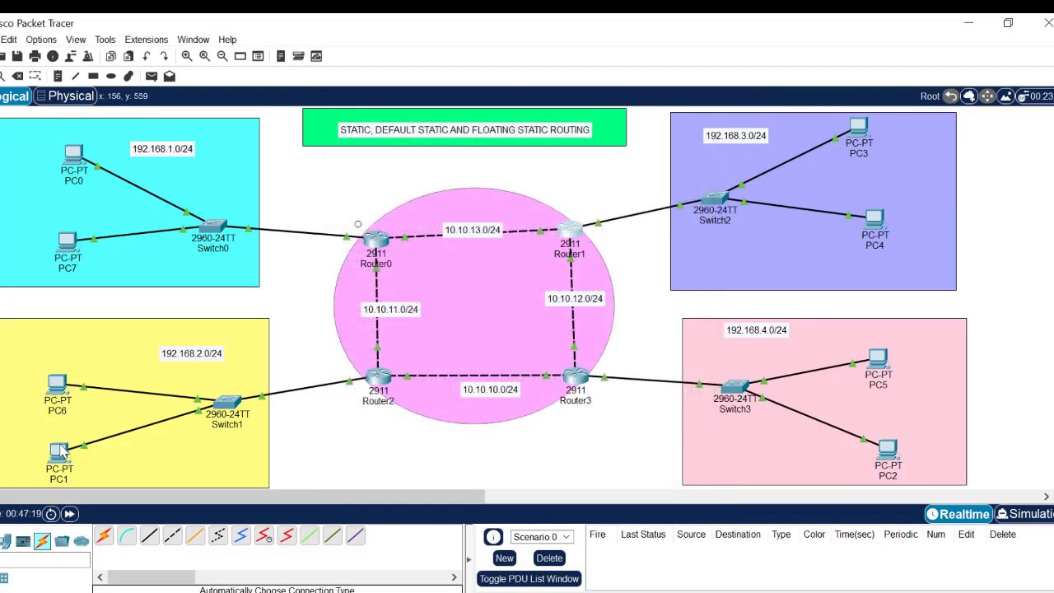
click(62, 476)
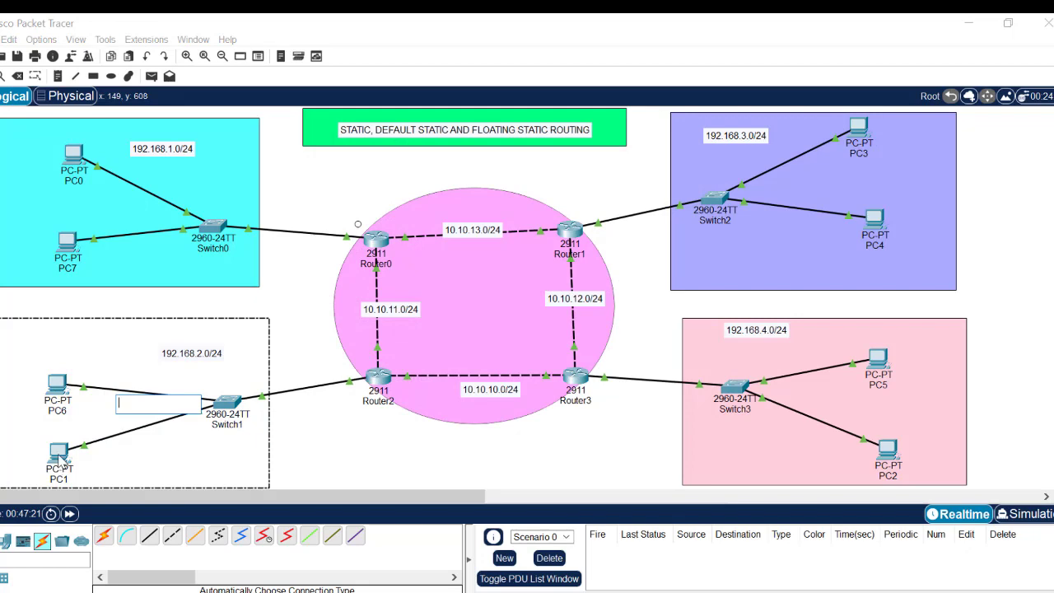
- Review the earlier ping 192.168.3.2 attempt in PC1's Command Prompt by highlighting the command, and return to the topology
click(59, 458)
scroll(514, 313, down, 7)
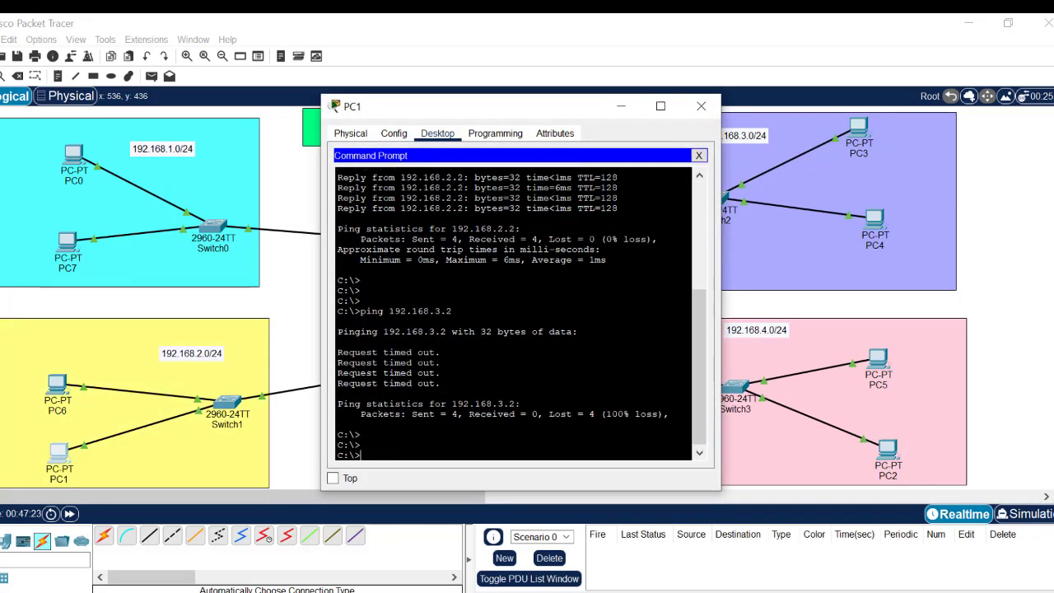
drag(452, 290, 361, 291)
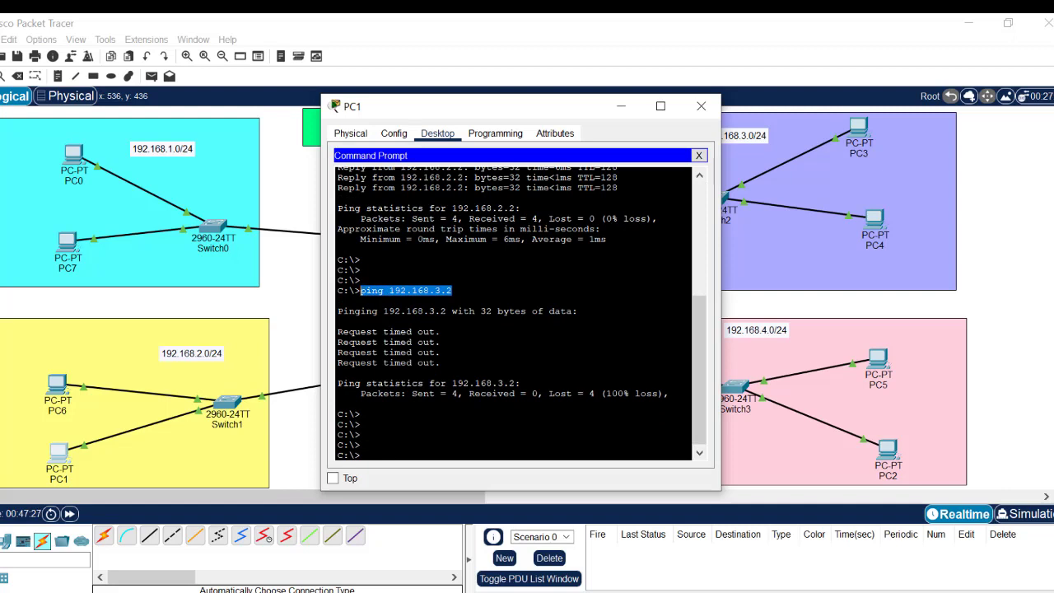
click(609, 22)
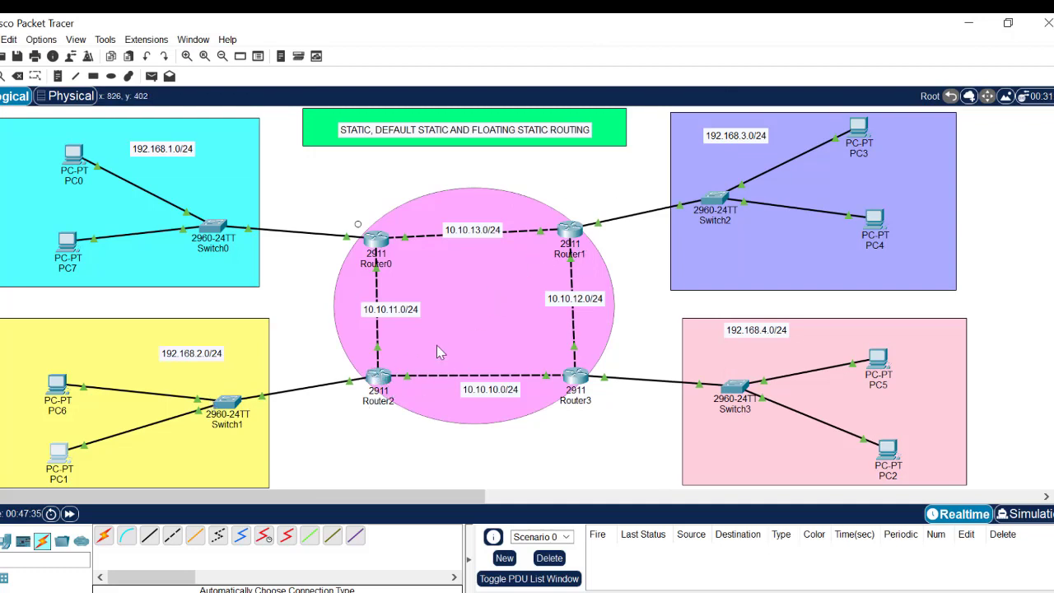
- Repeat ping 192.168.3.2 from PC1's Command Prompt and close the PC1 window
click(59, 461)
click(372, 435)
key(Up)
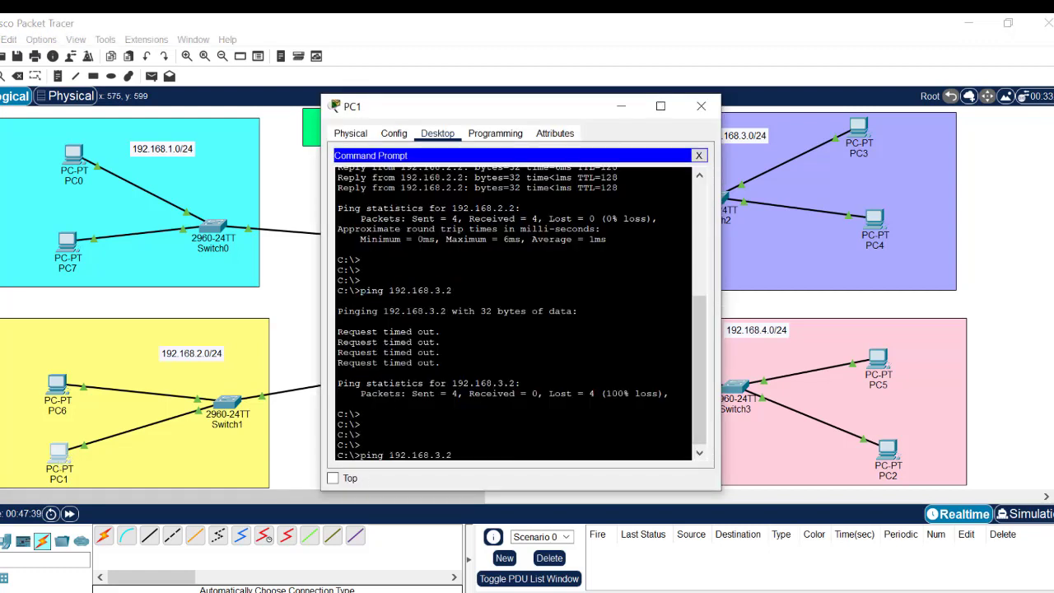
key(Return)
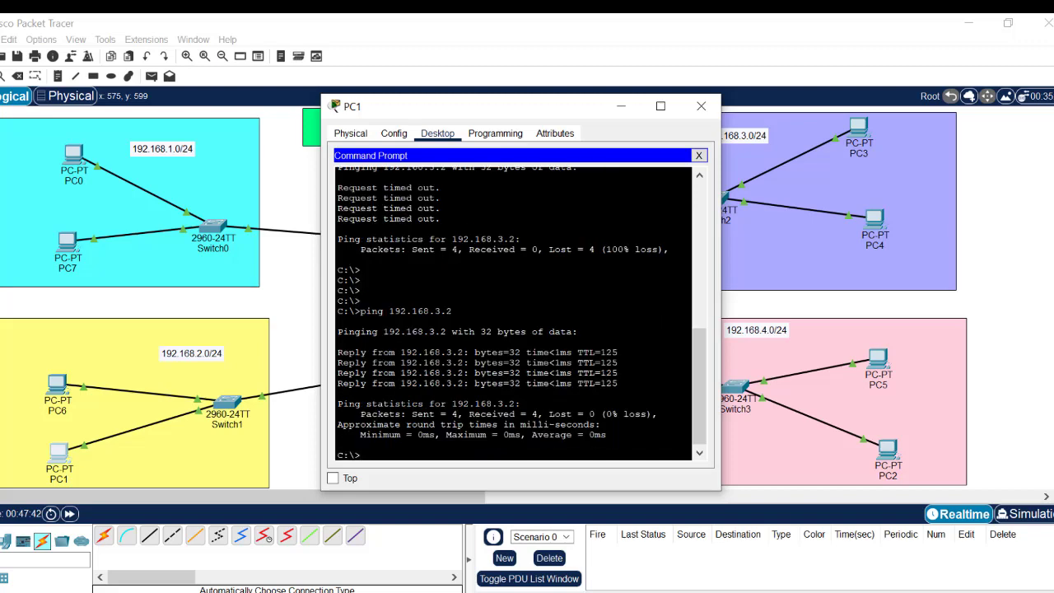
click(700, 105)
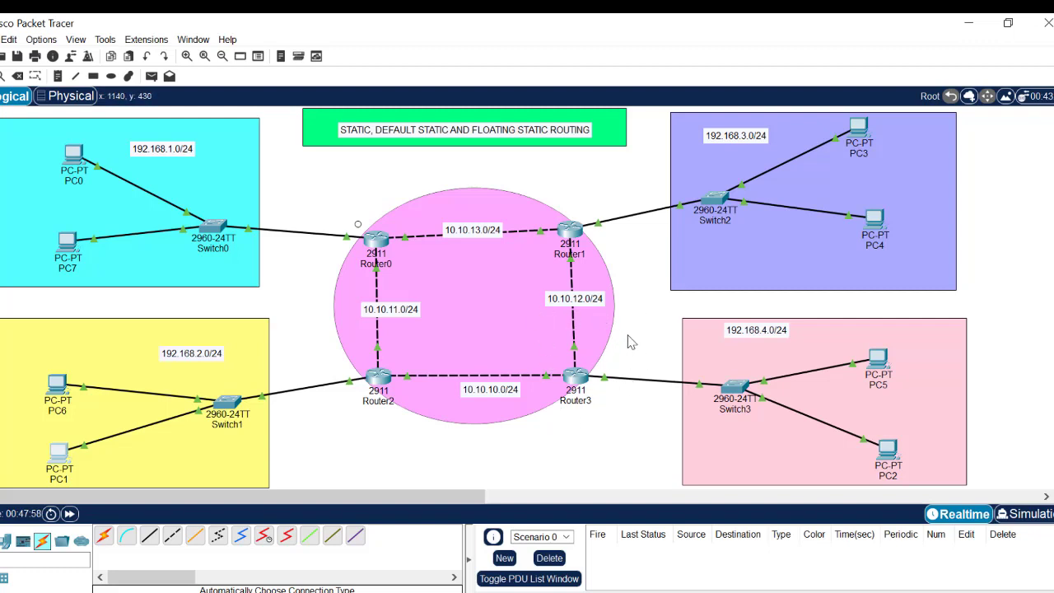
- Open Router3's command line and enter global configuration mode with en and conf t
click(577, 382)
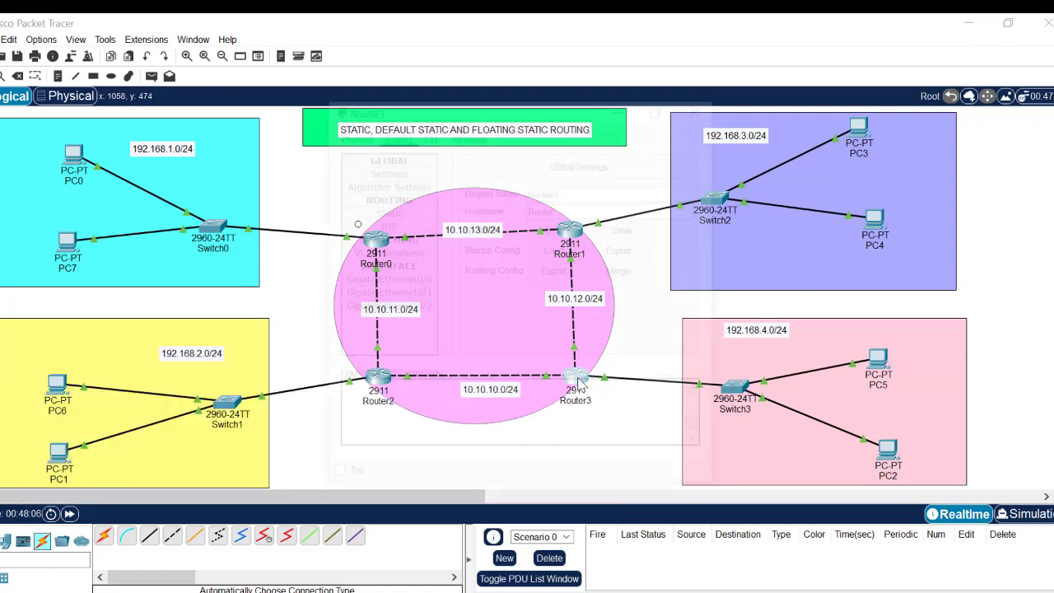
click(429, 138)
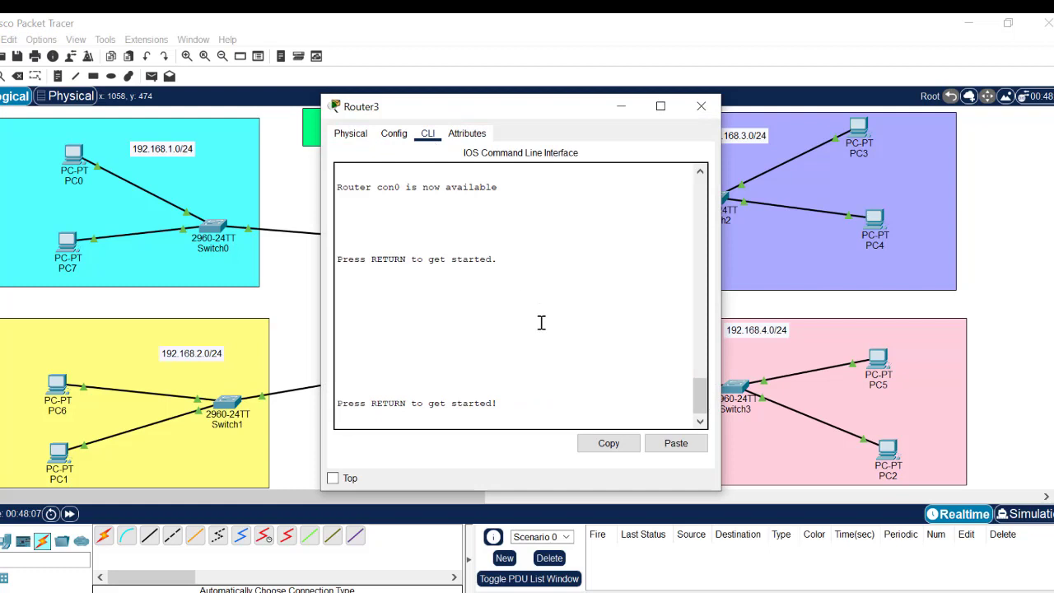
key(Return)
key(Return)
text(en)
key(Return)
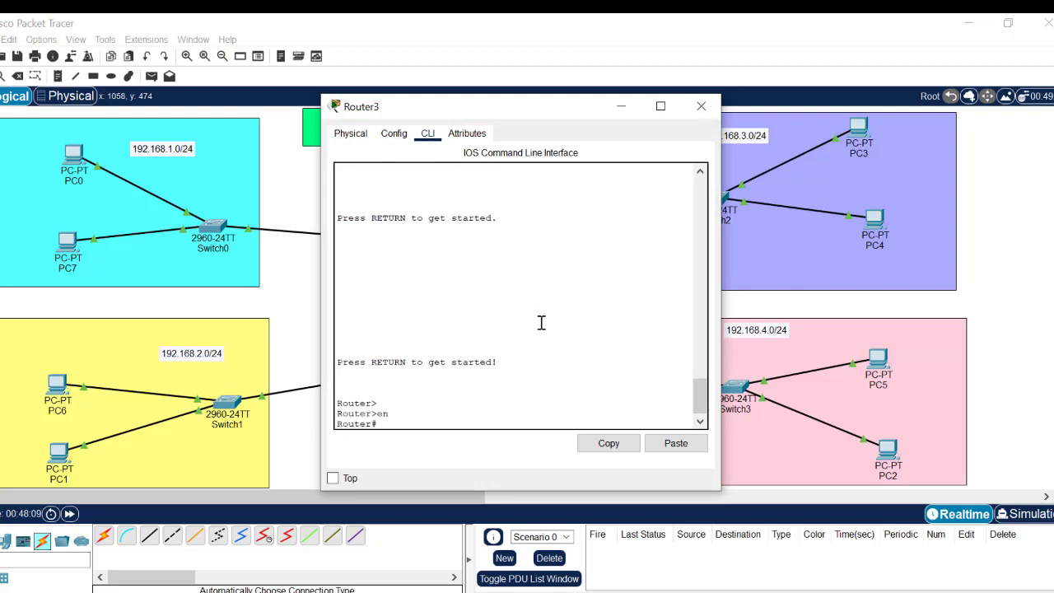
text(conf t)
key(Return)
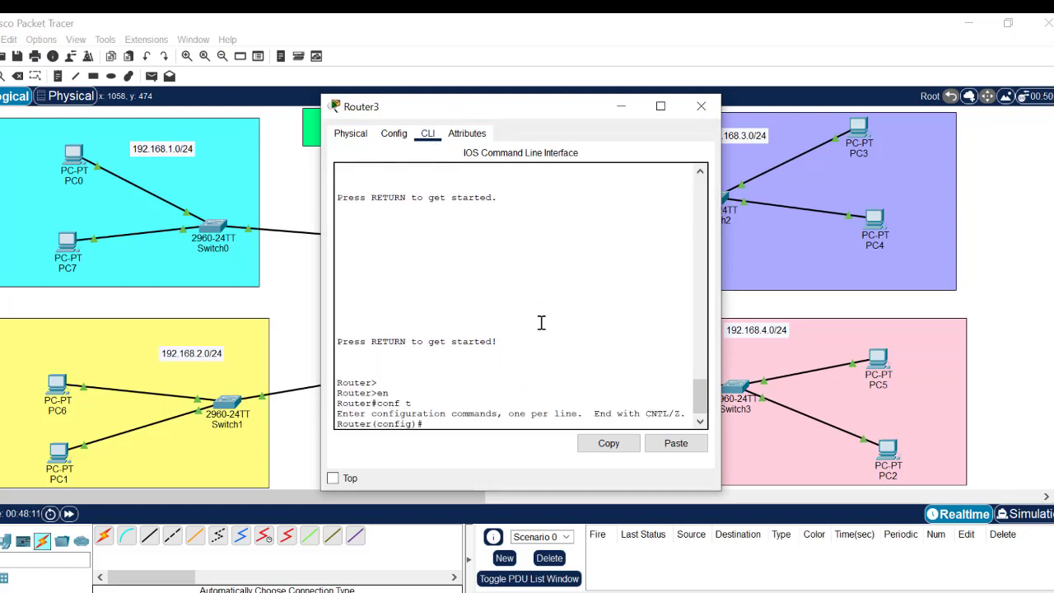
key(Return)
key(Return)
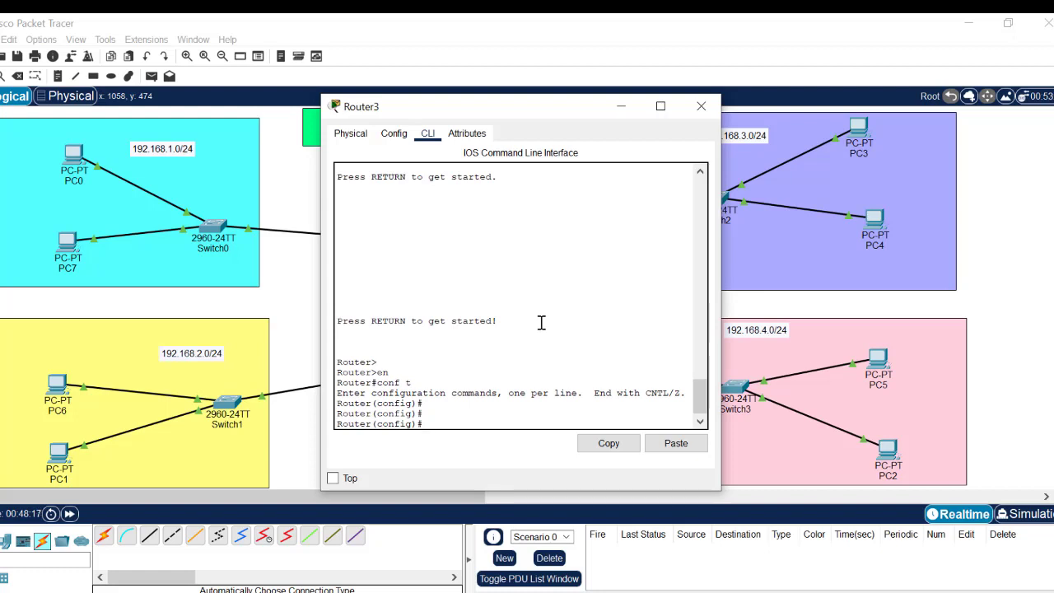
- Begin a static route on Router3 with ip route 192.168.1.0 255.255.255.0 and widen the router's window
click(552, 48)
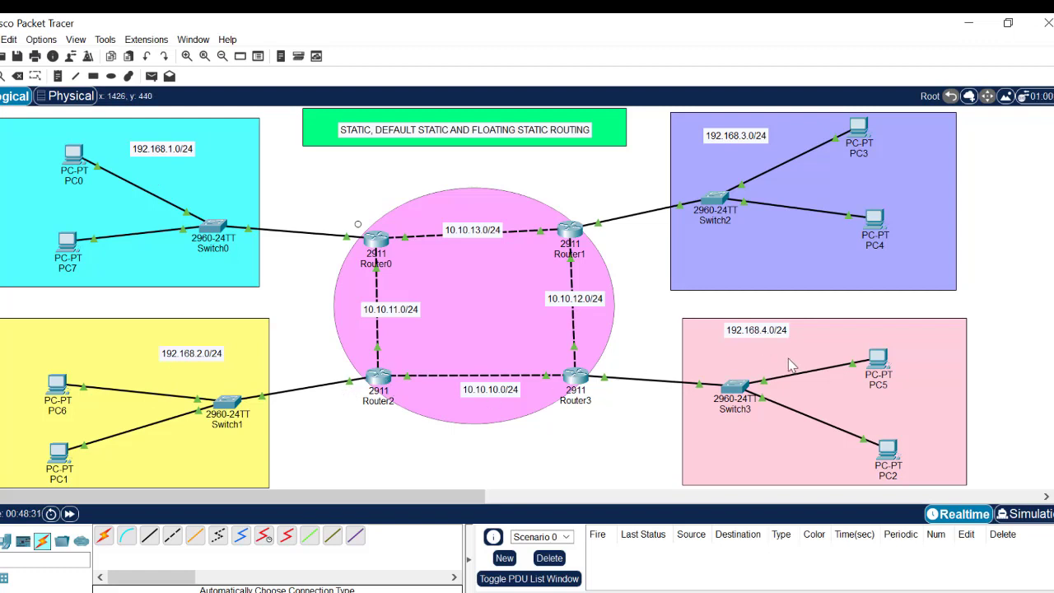
click(580, 393)
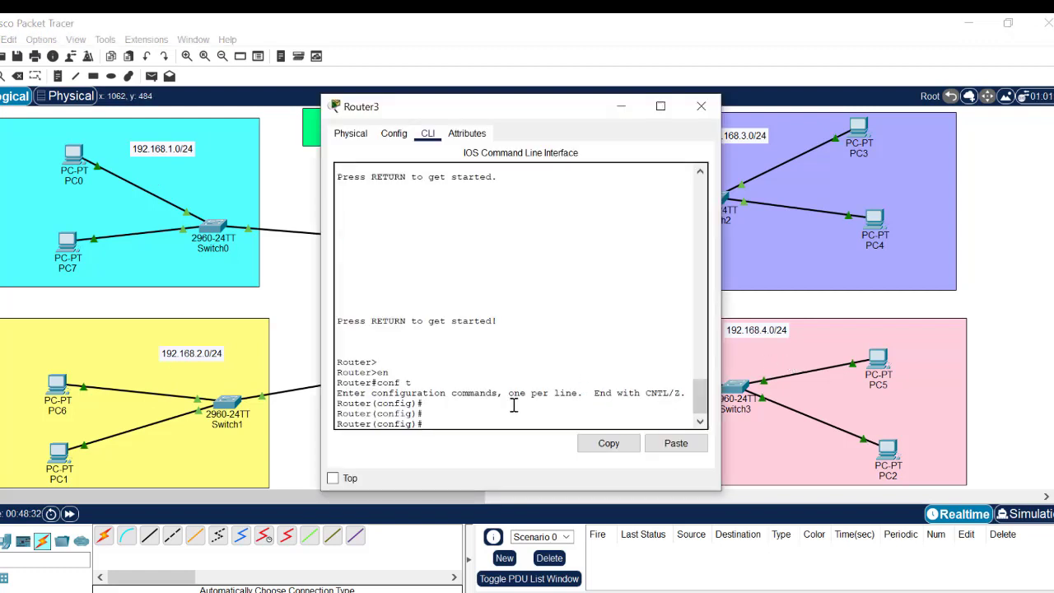
text(ip rou)
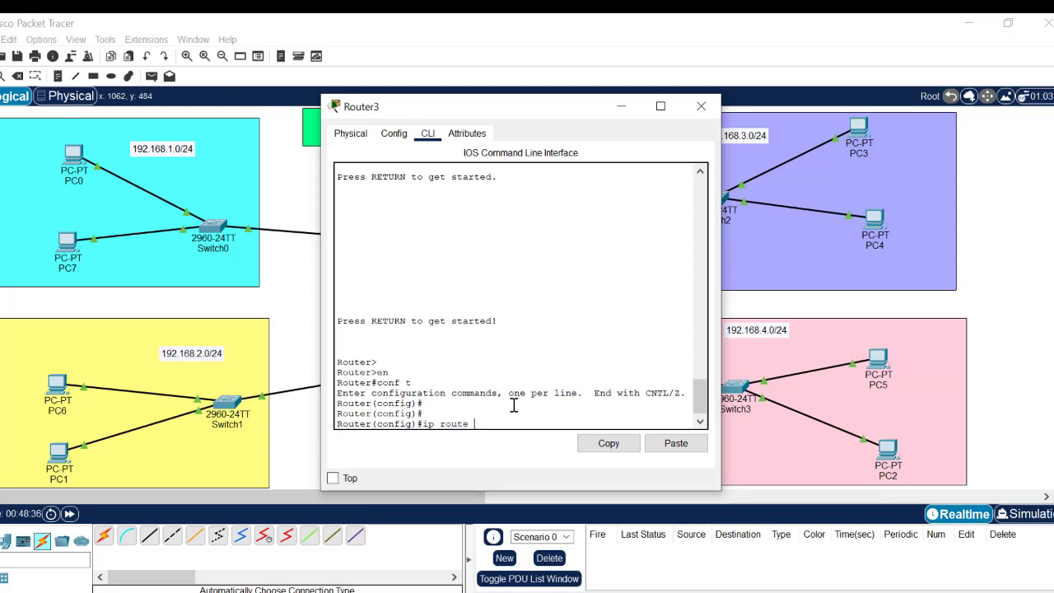
text(te )
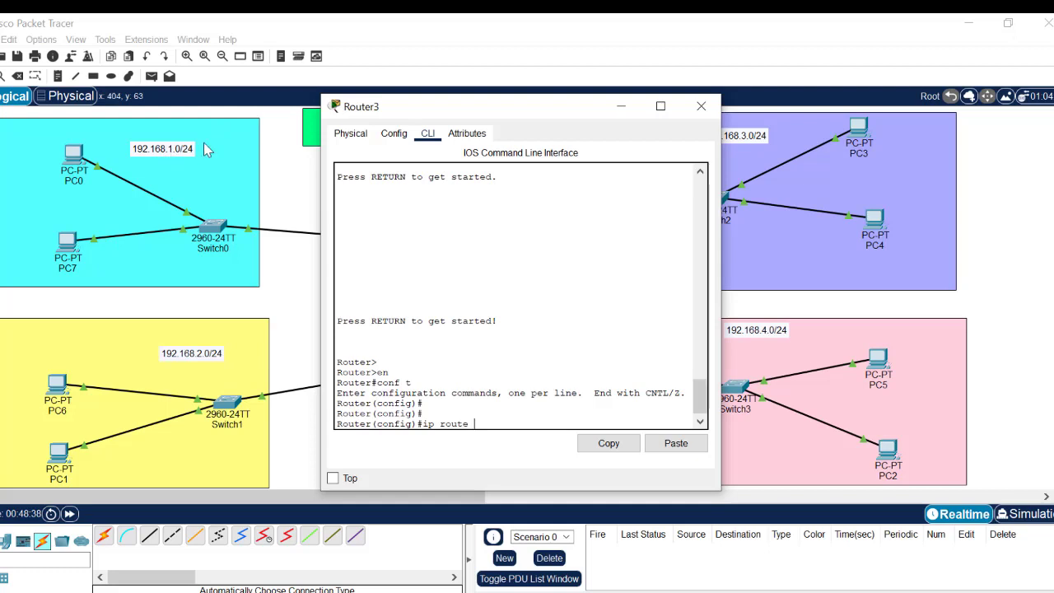
text(192.168.1)
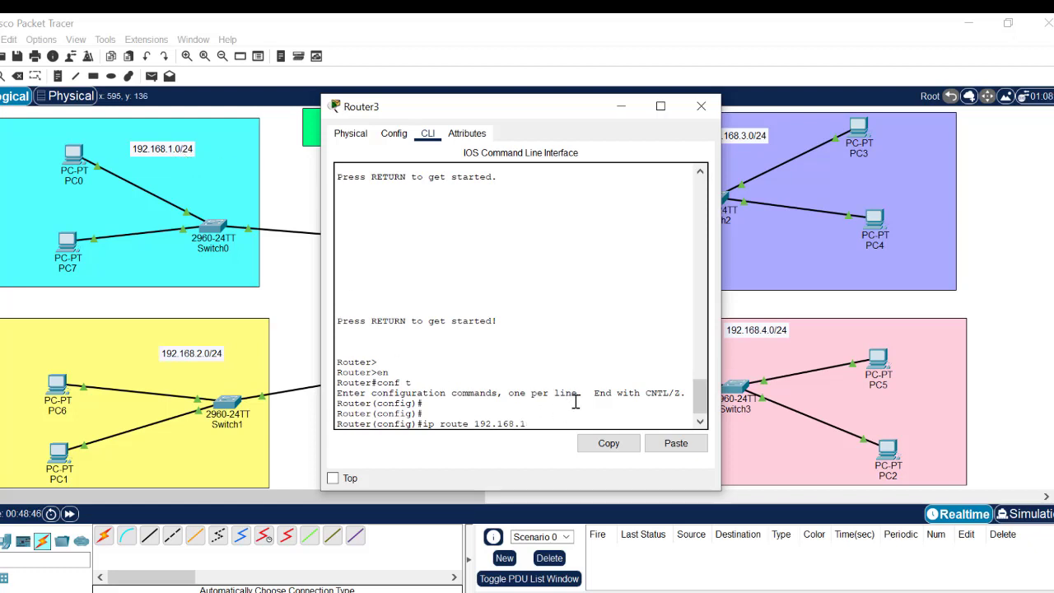
text(.0 255.255.255.0)
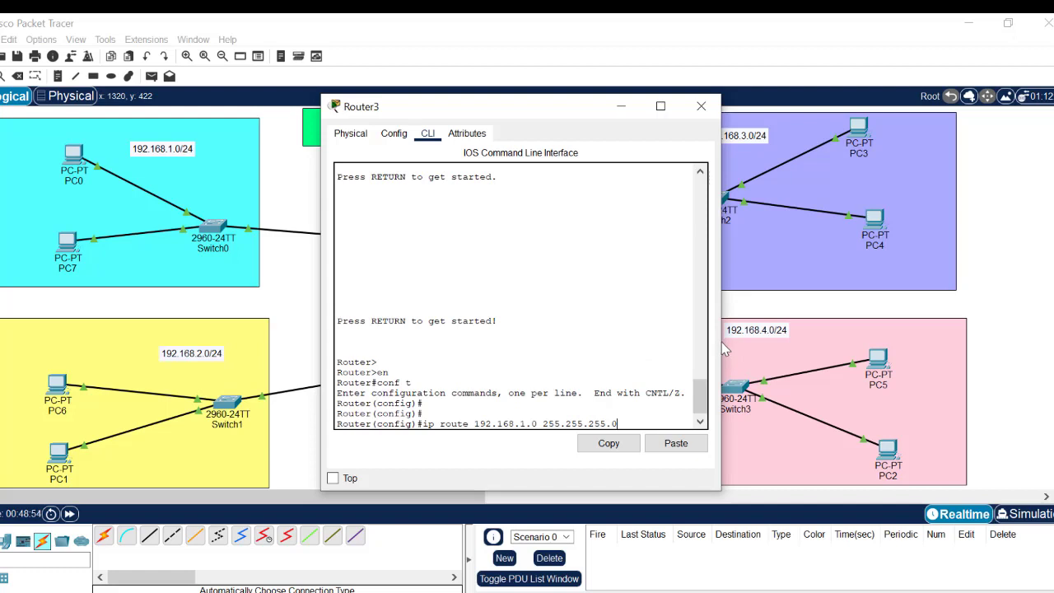
drag(721, 342, 955, 342)
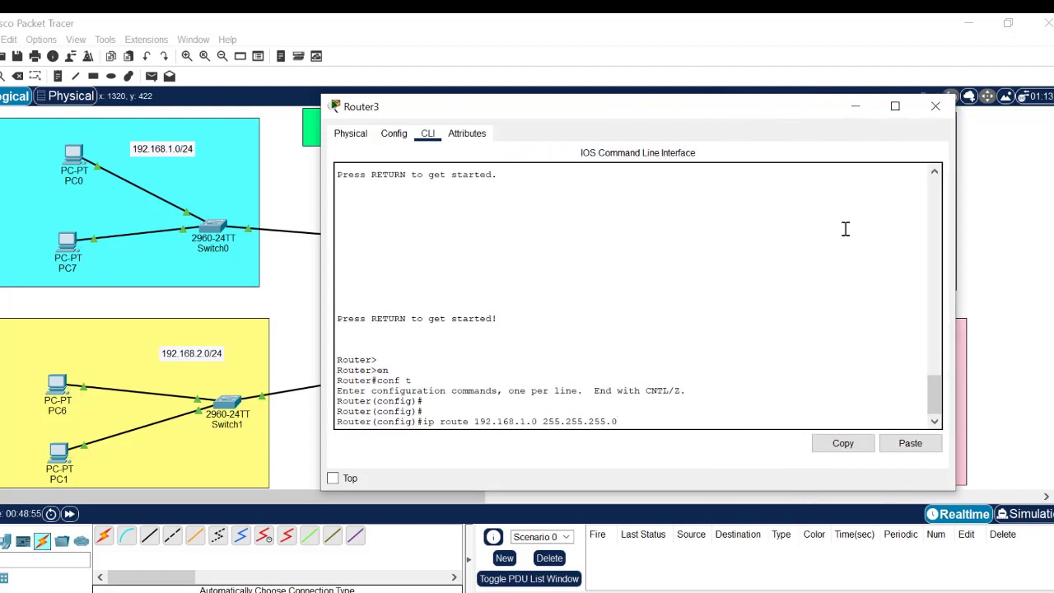
- Check the 10.10.12.0/24 link and Router1's interface addresses, and complete Router3's pending 192.168.1.0 route with next hop 10.10.12.2
click(646, 27)
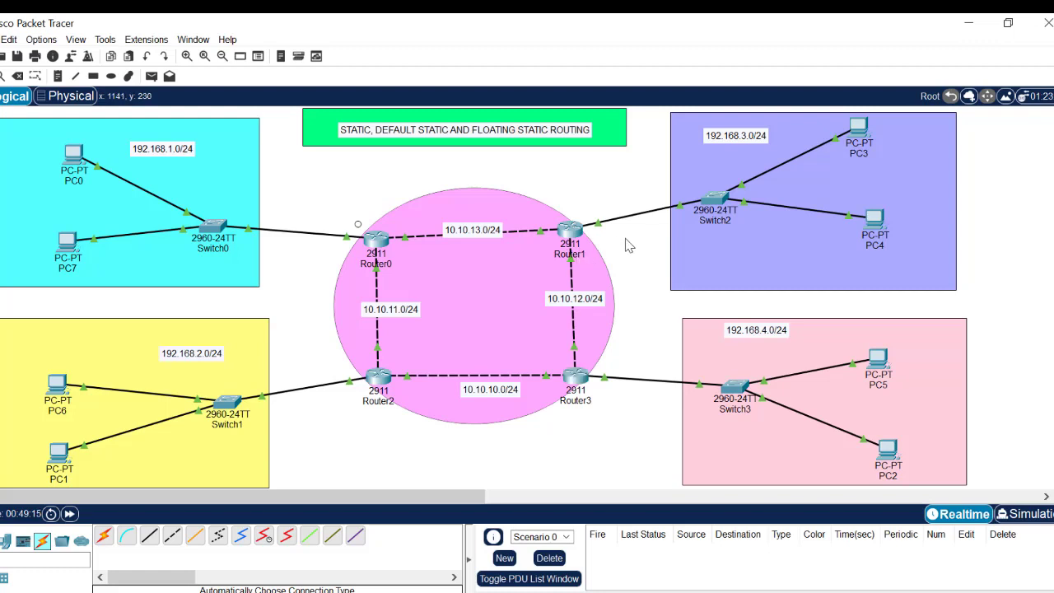
mouse_move(574, 263)
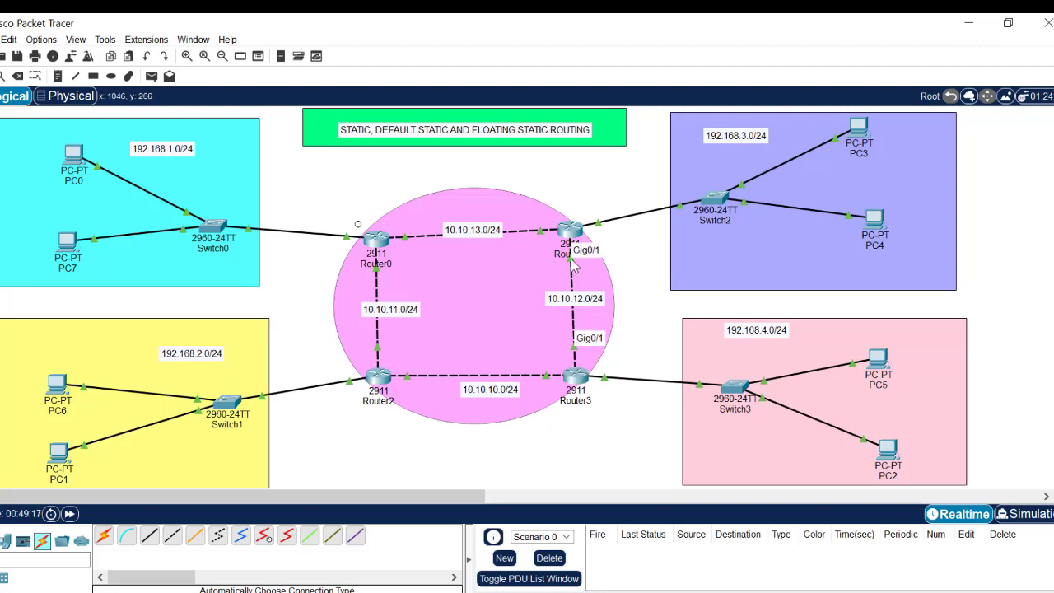
mouse_move(574, 233)
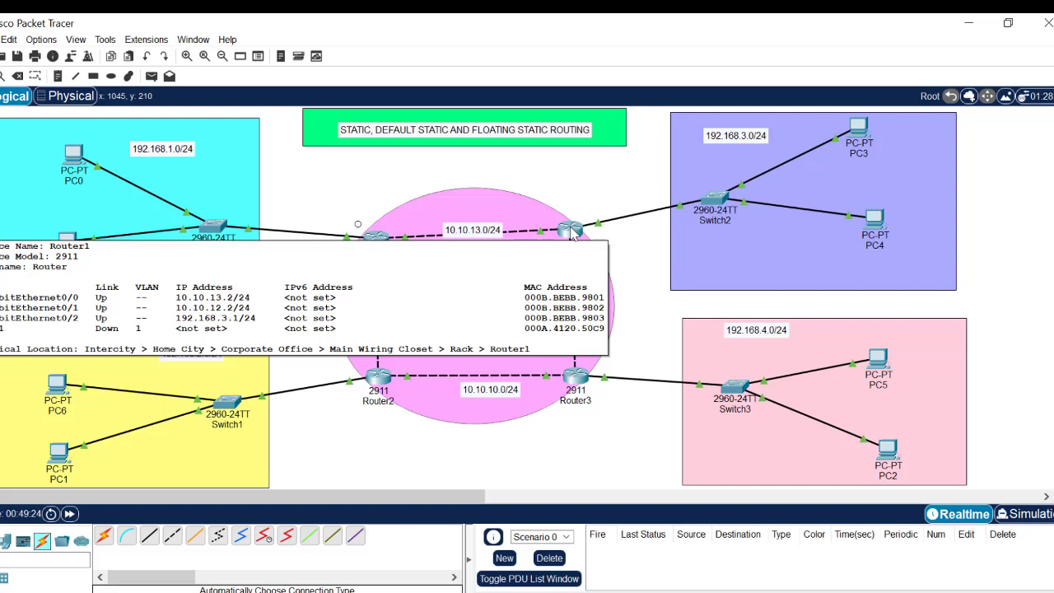
click(576, 377)
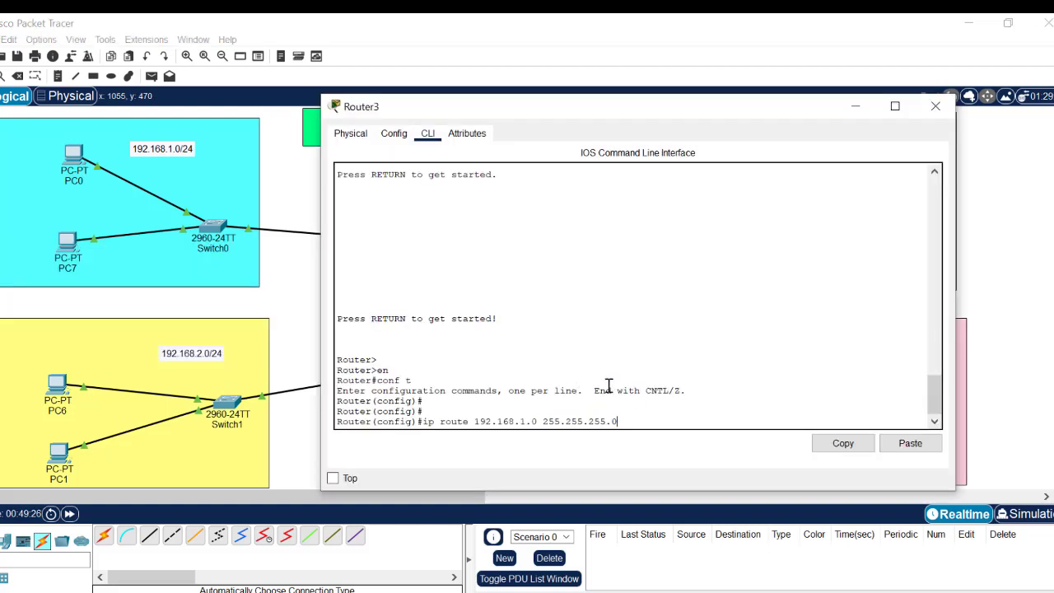
text(10.10.12)
key(Return)
key(Return)
key(Return)
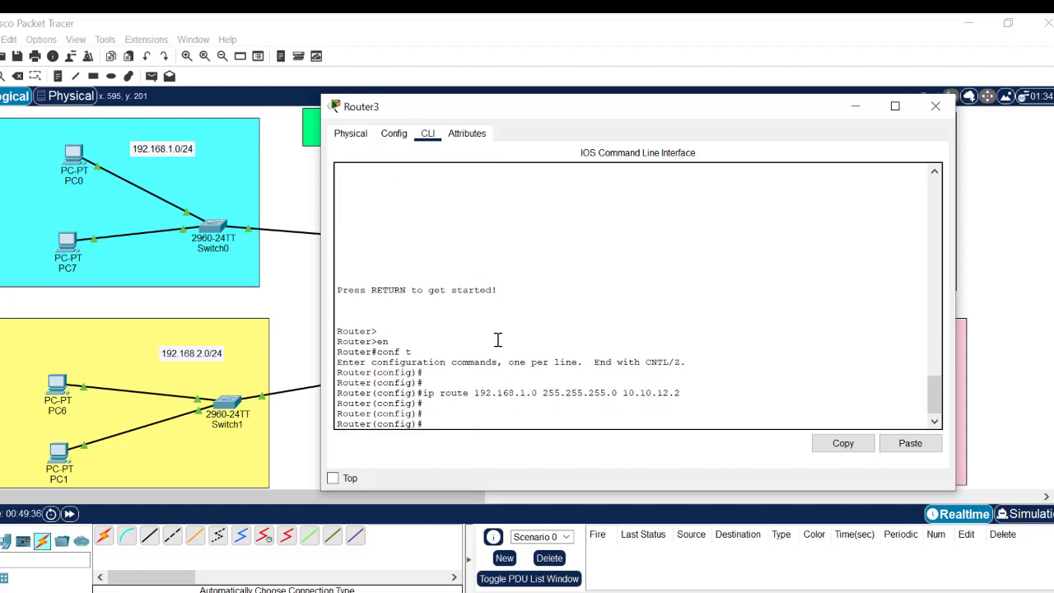
- Recall Router3's last ip route command, change its destination to 192.168.2.0, and check Router2 in the topology for the next hop
key(Up)
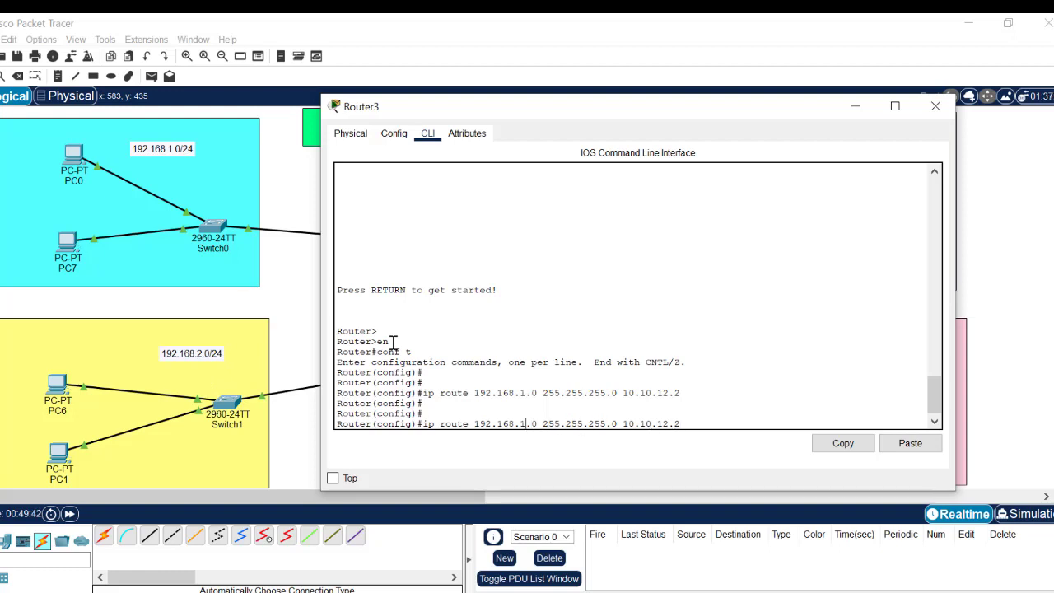
key(BackSpace)
text(2)
click(303, 293)
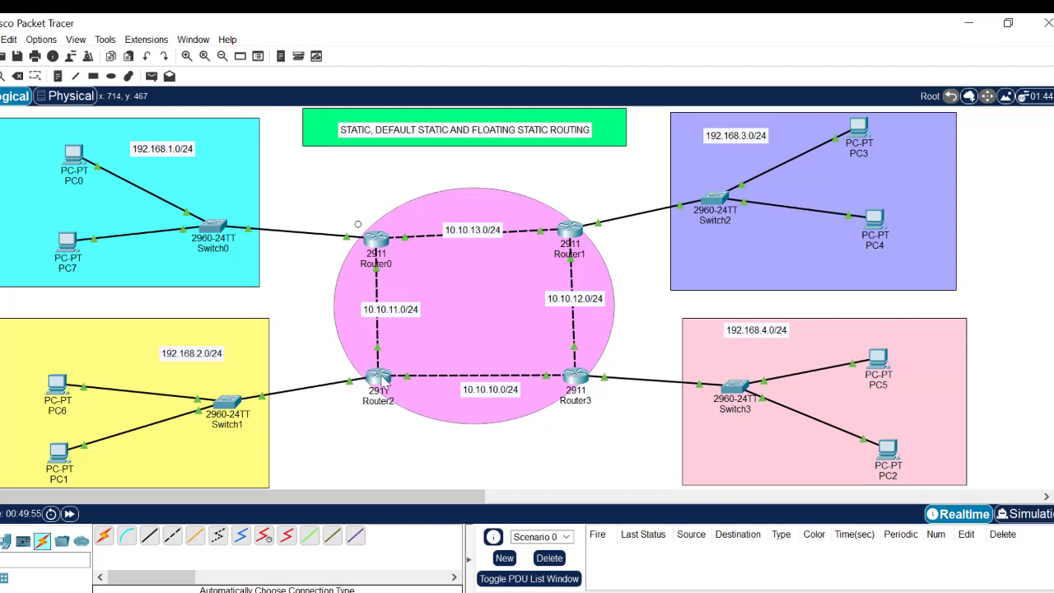
mouse_move(382, 385)
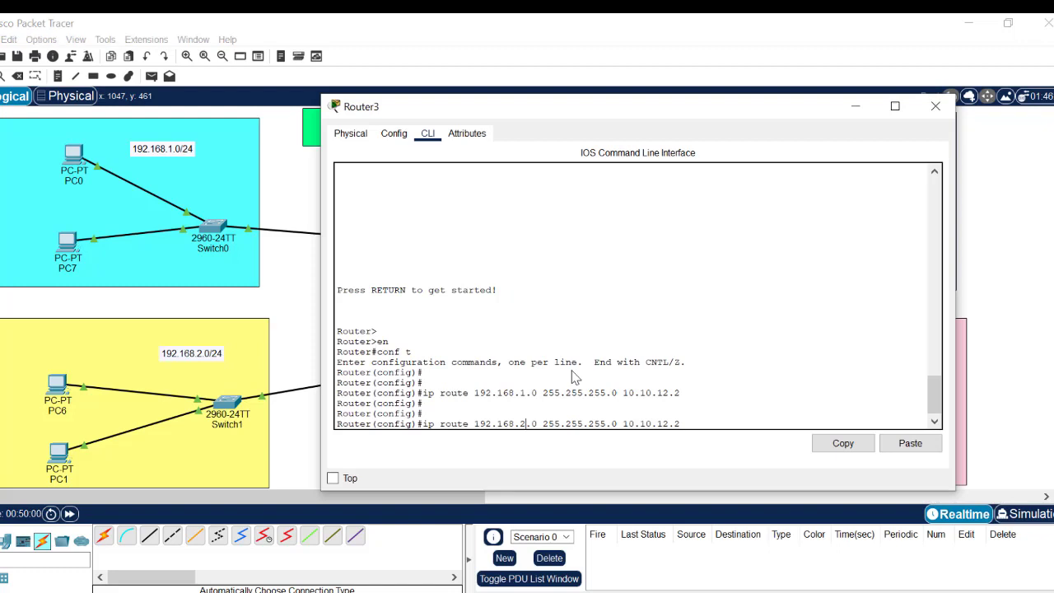
- Change the pending route's next hop to 10.10.10.1 and run ip route 192.168.2.0 255.255.255.0 10.10.10.1 on Router3
click(576, 377)
key(Left)
key(Left)
key(Left)
key(Left)
key(Left)
key(Left)
key(Left)
key(Left)
key(Left)
key(Left)
key(Left)
key(Left)
key(Left)
key(Left)
key(Left)
key(Left)
key(BackSpace)
key(BackSpace)
key(BackSpace)
text(0.1)
key(Return)
key(Return)
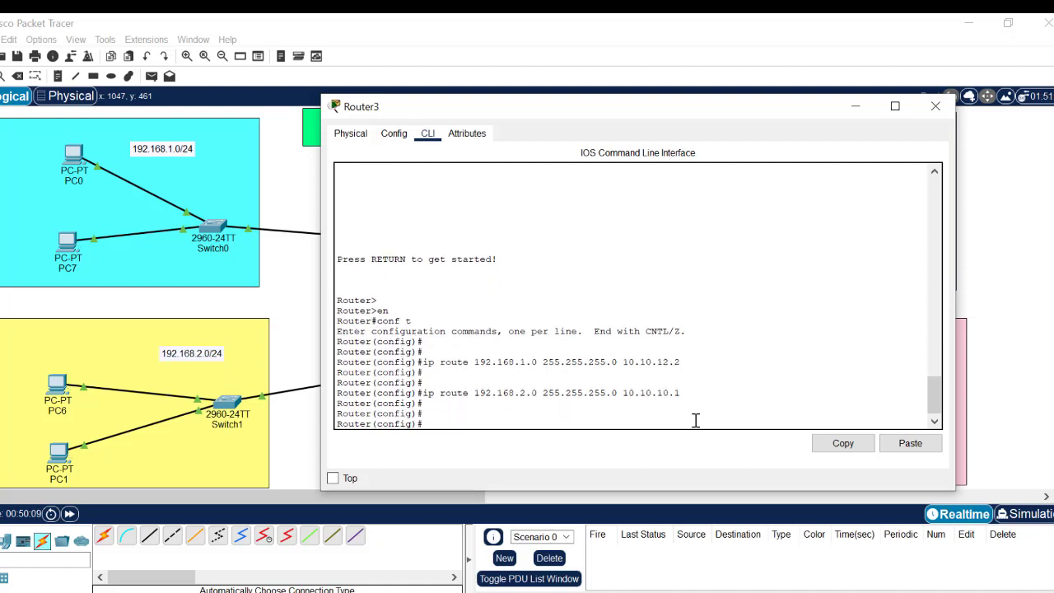
- Recall the ip route command on Router3, change its destination to 192.168.3.0, and check the exit interface on the 10.10.12.0/24 link
key(Up)
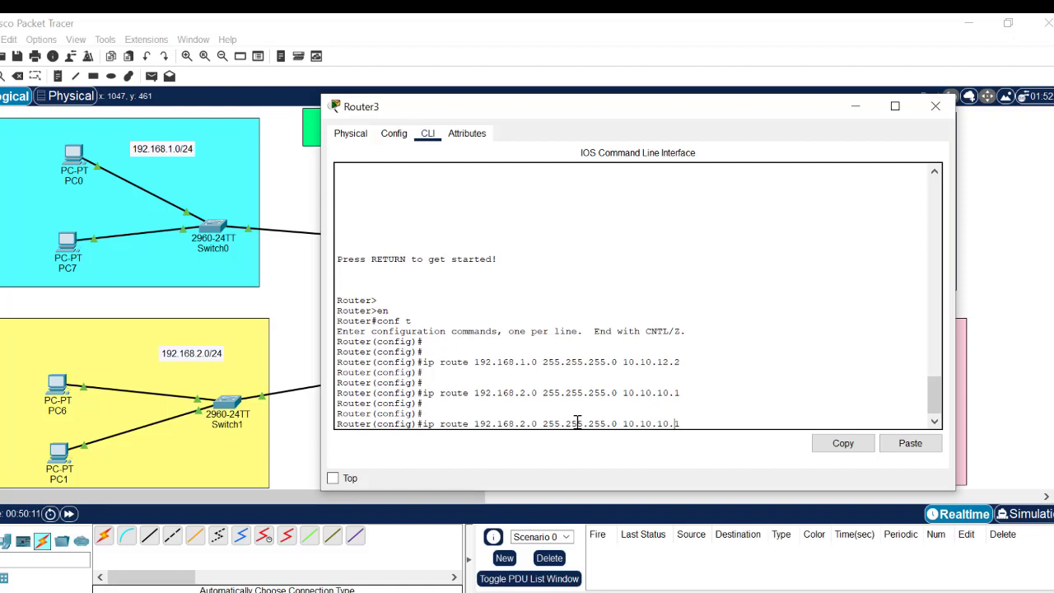
key(Left)
key(Left)
key(Left)
key(Left)
key(Left)
key(Left)
key(Left)
key(Left)
key(Left)
key(Left)
key(Left)
key(Left)
key(Left)
key(Left)
key(Left)
key(Left)
click(312, 321)
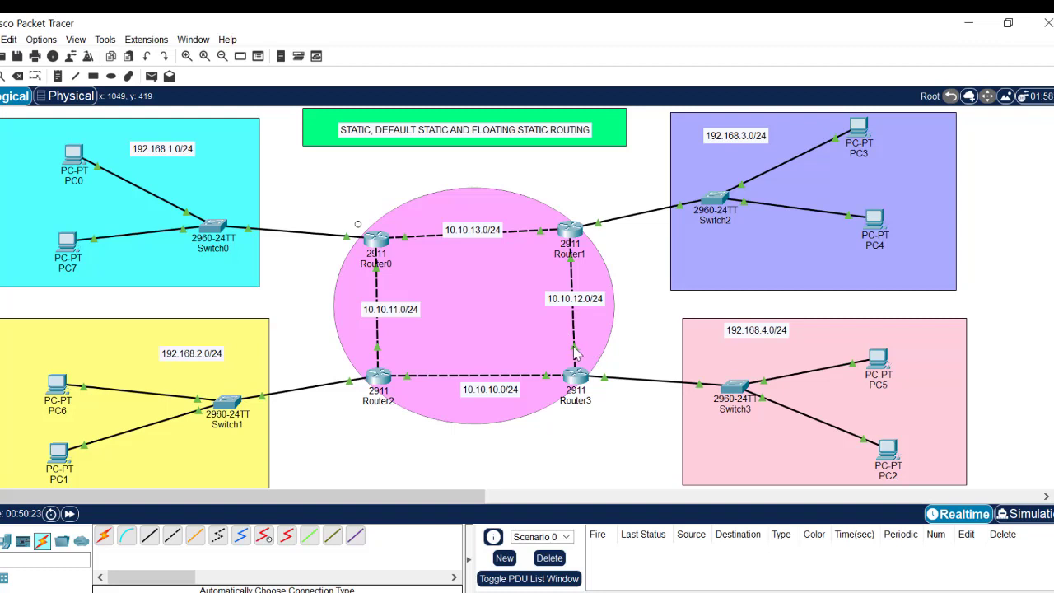
mouse_move(576, 352)
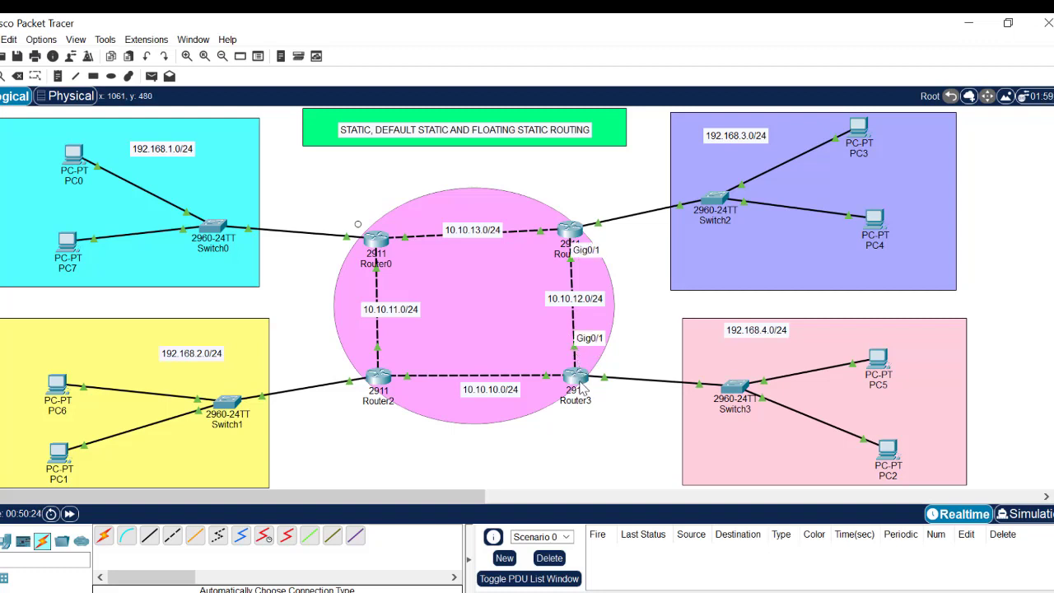
click(575, 376)
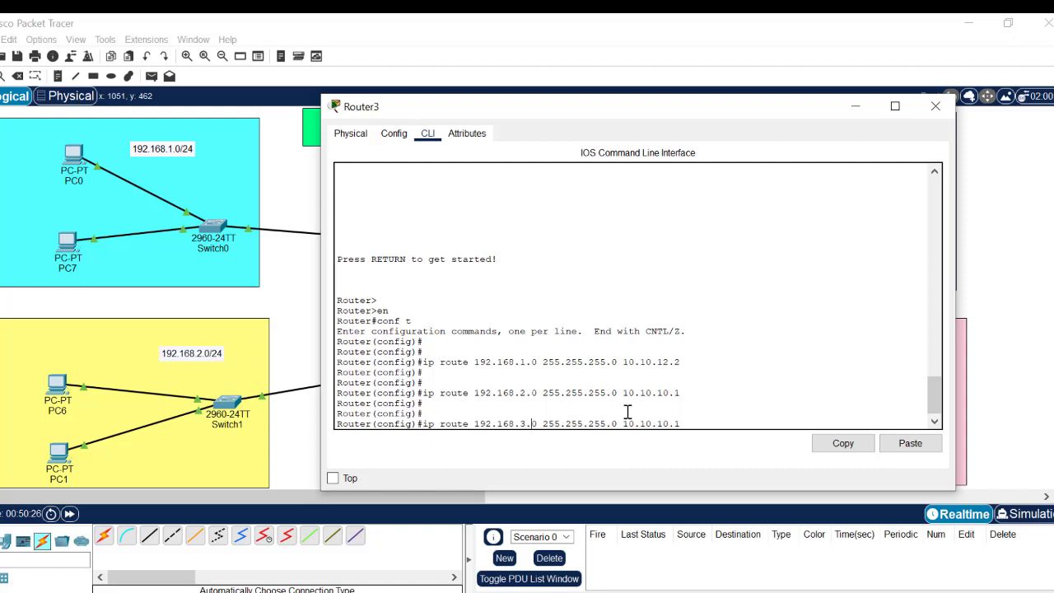
- Replace the pending route's next hop with exit interface gig0/1 and run ip route 192.168.3.0 255.255.255.0 gig0/1 on Router3
key(Right)
key(Right)
key(Right)
key(Right)
key(Right)
key(Right)
key(Right)
key(Right)
key(Right)
key(Right)
key(Right)
key(Right)
key(Right)
key(BackSpace)
key(BackSpace)
text(gig0/1)
key(Return)
key(Return)
key(Return)
key(Return)
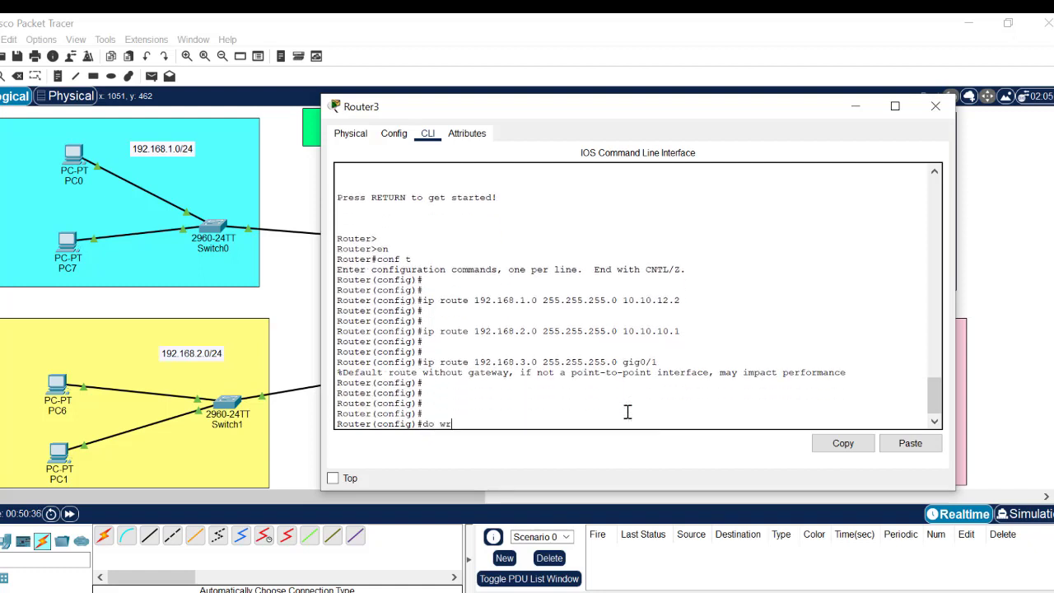
- Save Router3's configuration with do wr and close its window
text(do wr)
key(Return)
click(938, 111)
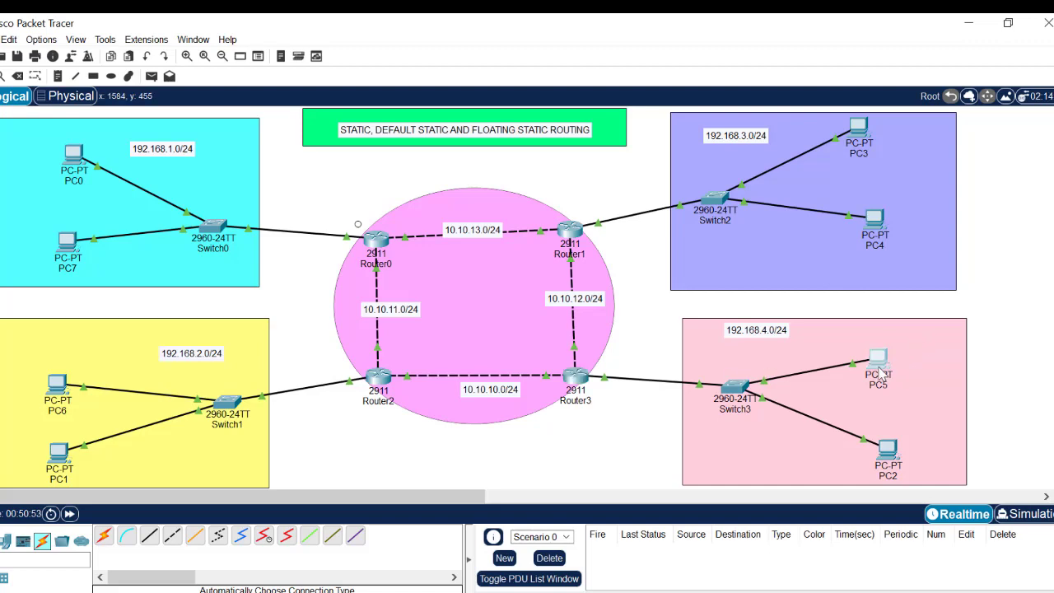
- Open PC5's Command Prompt in the 192.168.4.0/24 network and ping 192.168.1.2
click(879, 371)
click(583, 191)
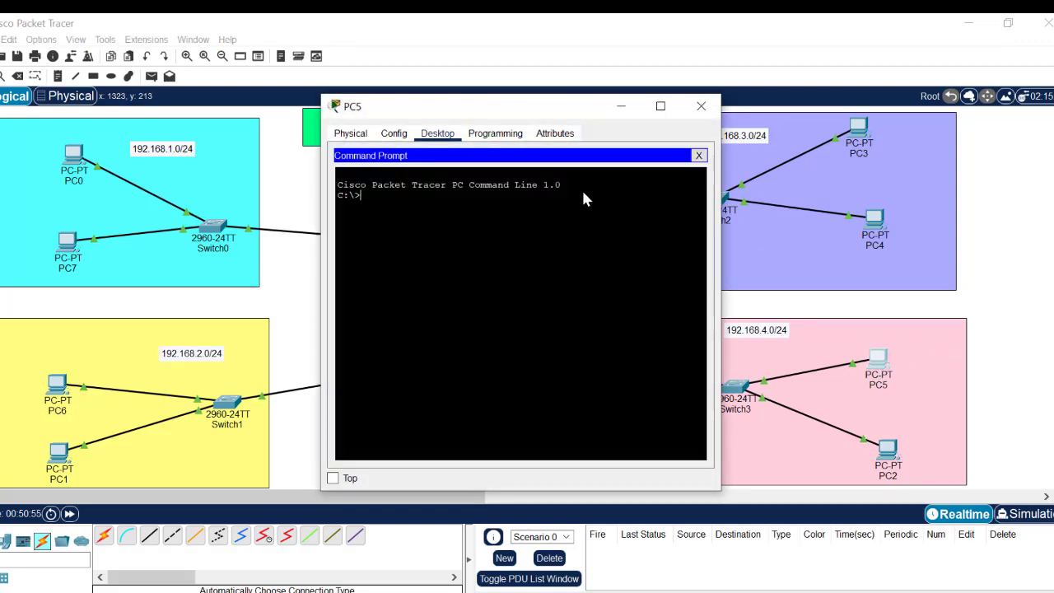
text(ping 192.168.1.2)
key(Return)
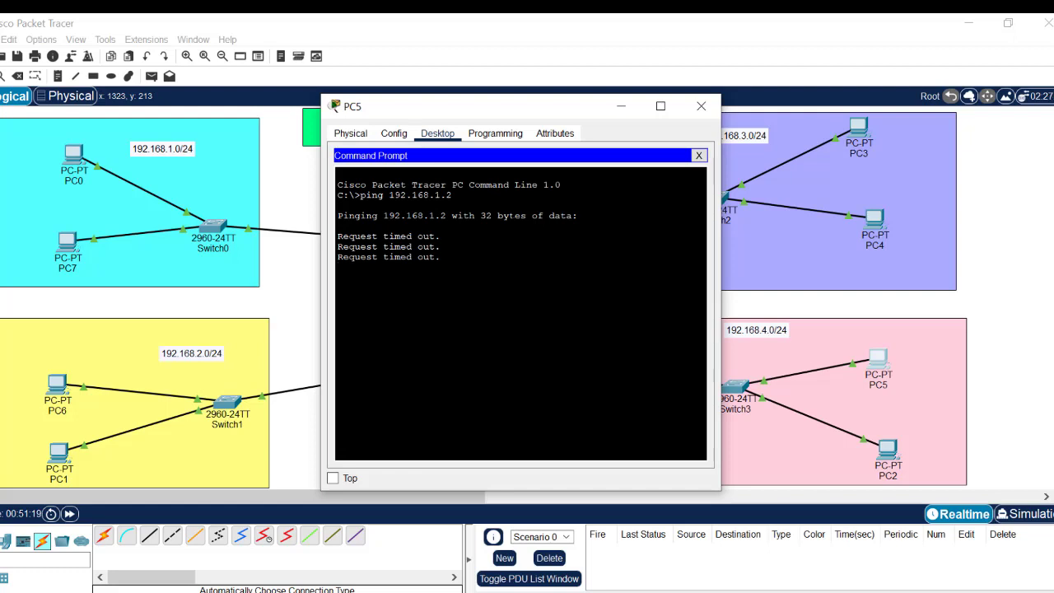
- Stop the running ping on PC5, ping 192.168.2.2 instead, and enlarge the Command Prompt window
key(ctrl+c)
key(Up)
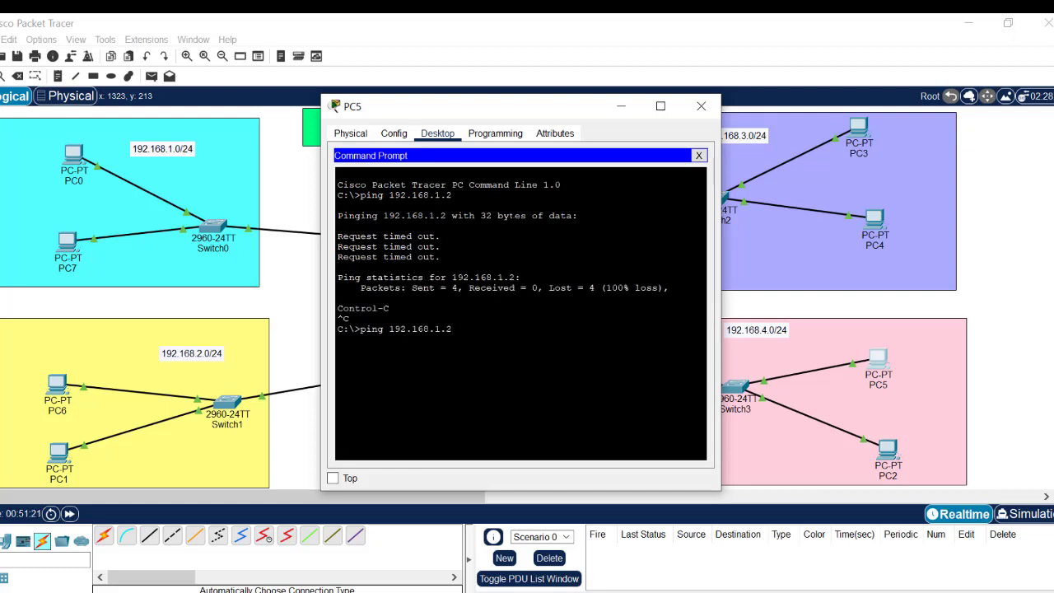
key(BackSpace)
key(BackSpace)
key(BackSpace)
text(2.2)
key(Return)
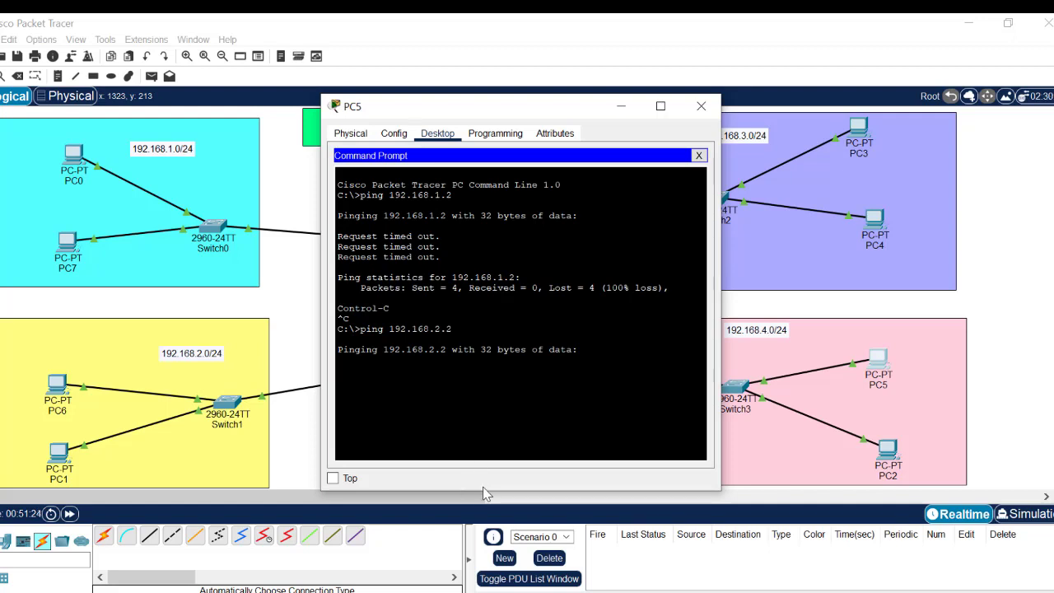
drag(471, 491, 477, 589)
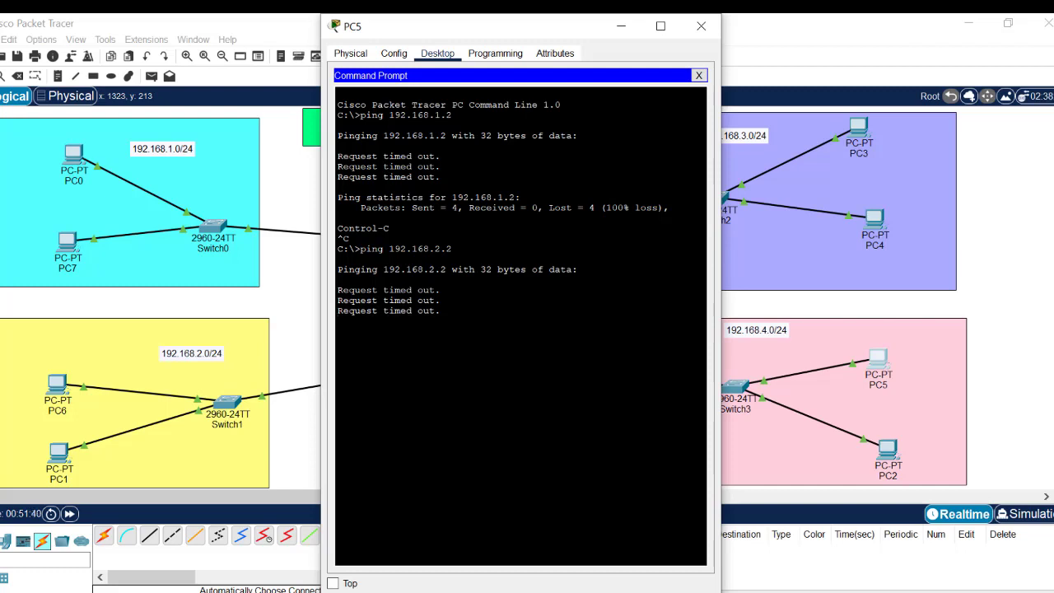
- Interrupt the current ping, ping 192.168.3.2 from PC5, stop it, and minimize the PC5 window
key(ctrl+c)
key(Up)
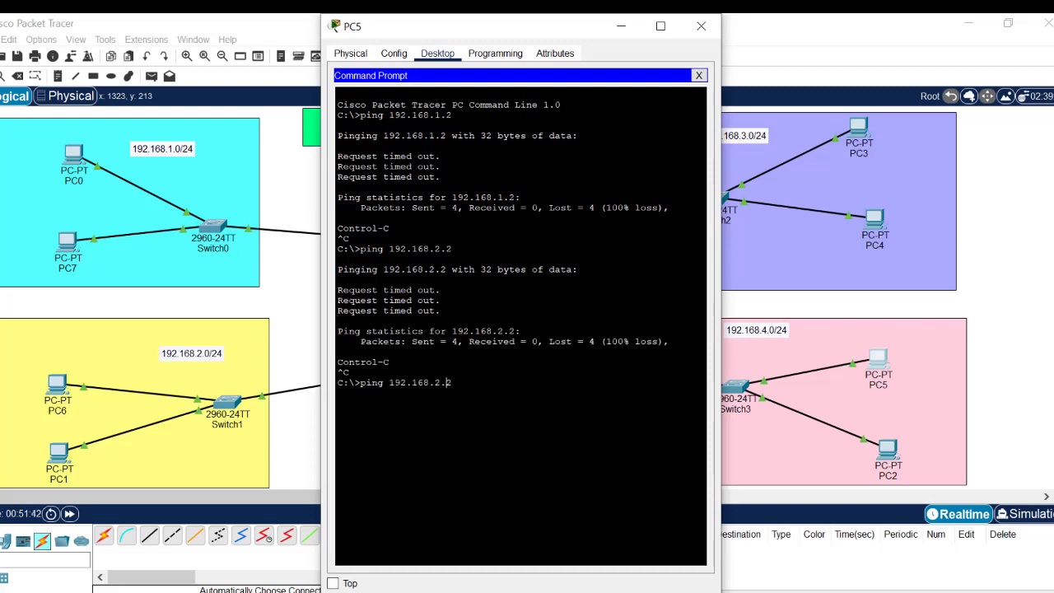
key(BackSpace)
text(3)
key(Return)
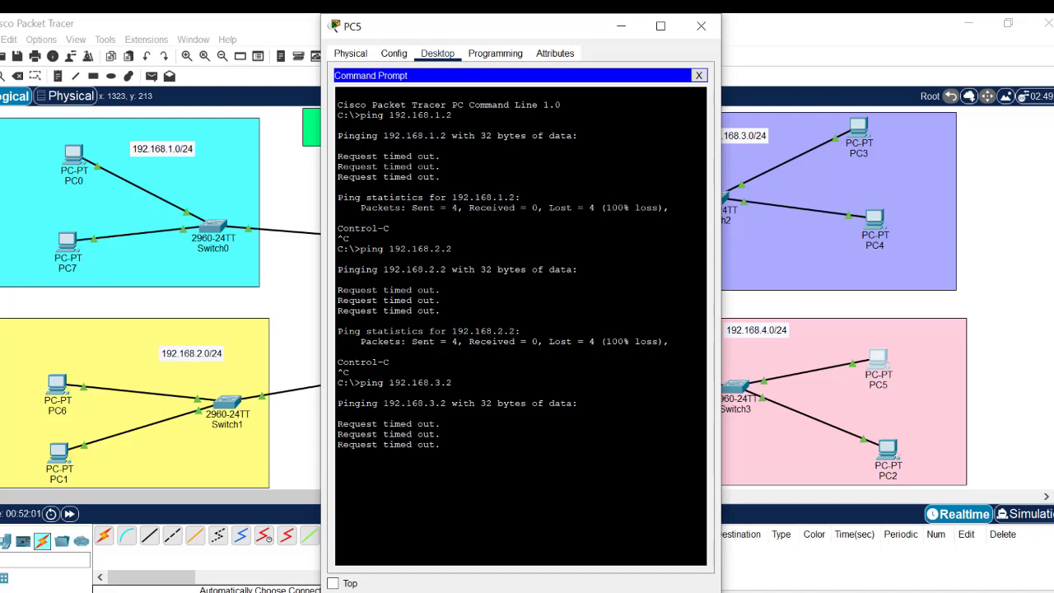
key(ctrl+c)
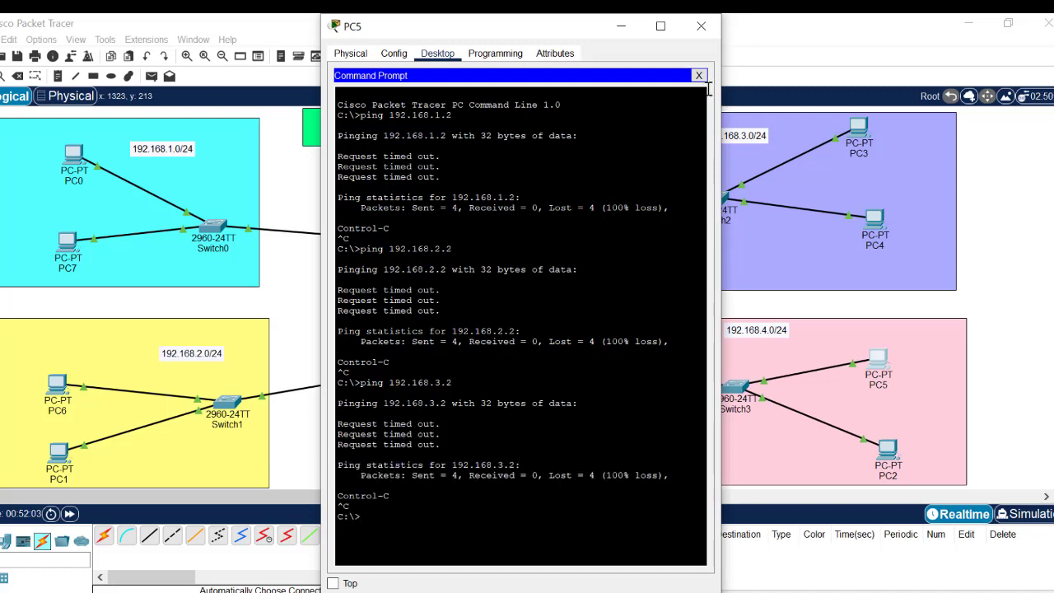
click(633, 29)
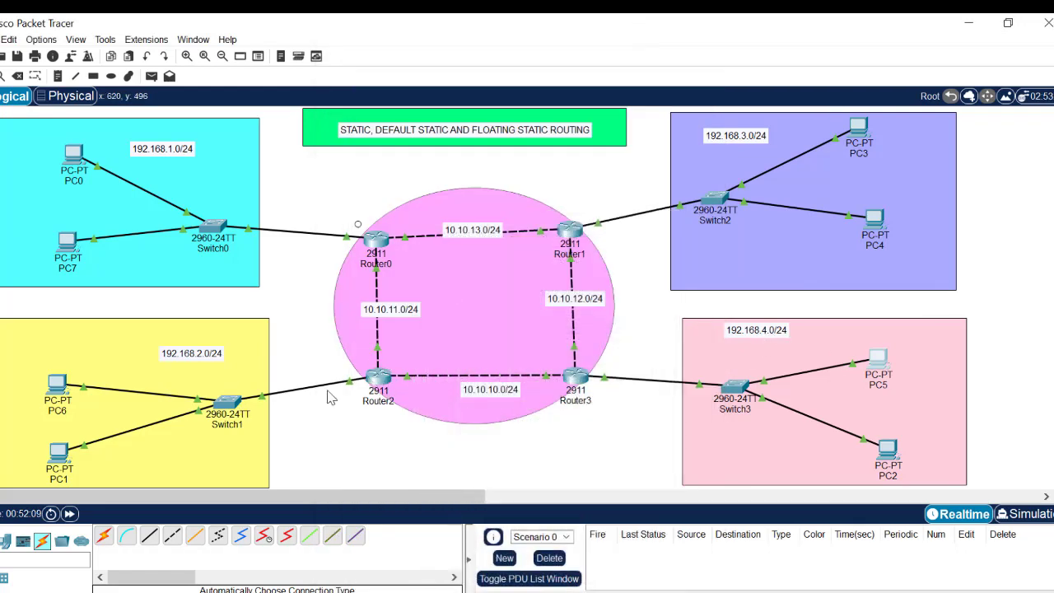
- Open Router2's CLI, enter ip route 192.168.4.0 255.255.255.0 without running it, and check the exit interface on the 10.10.10.0/24 link
click(387, 379)
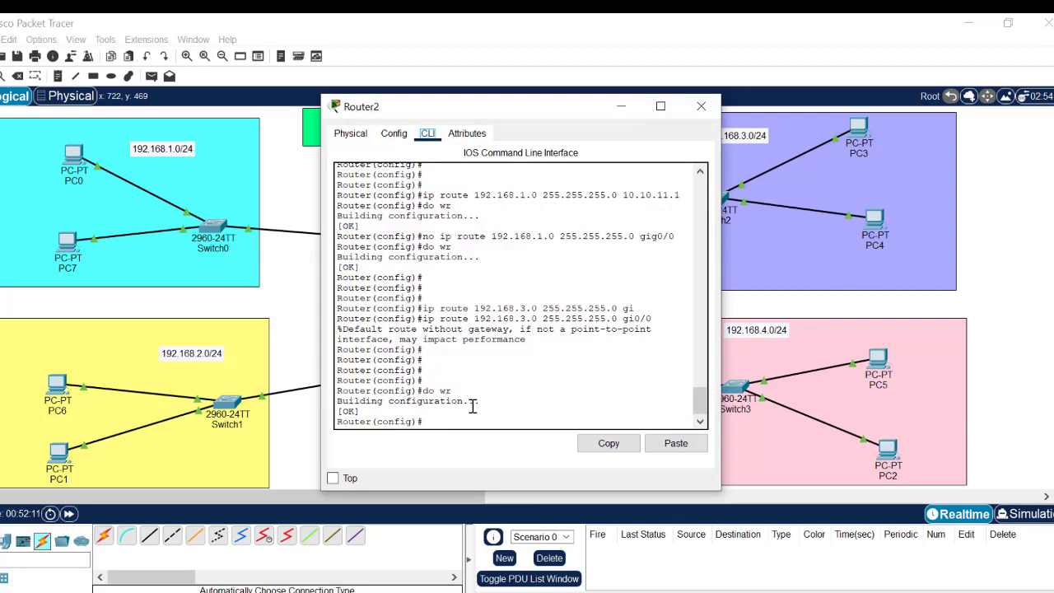
key(Return)
key(Return)
key(Return)
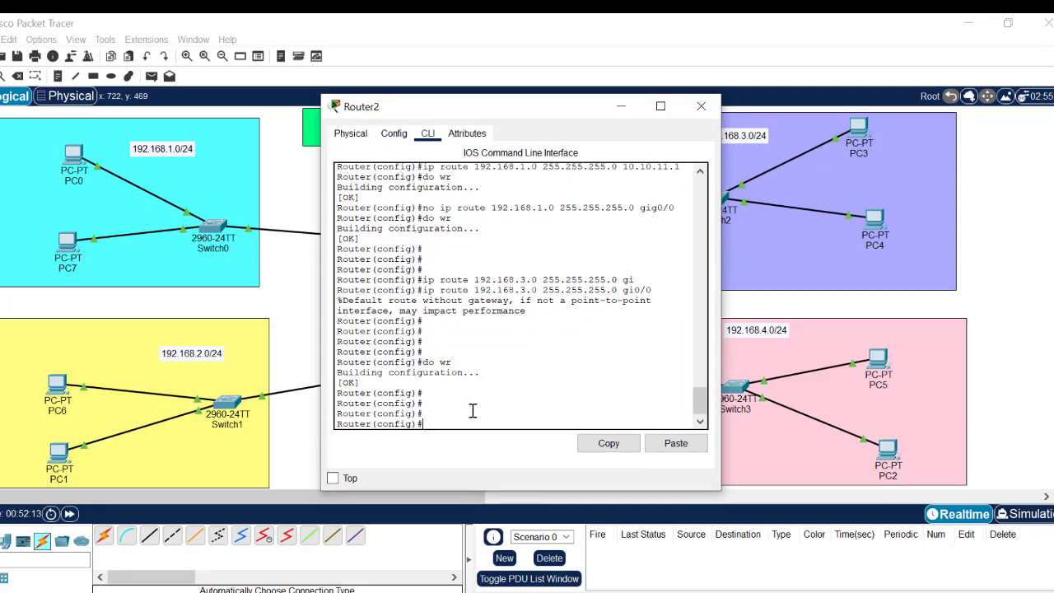
text(ip route 192.168.4.0 255.2)
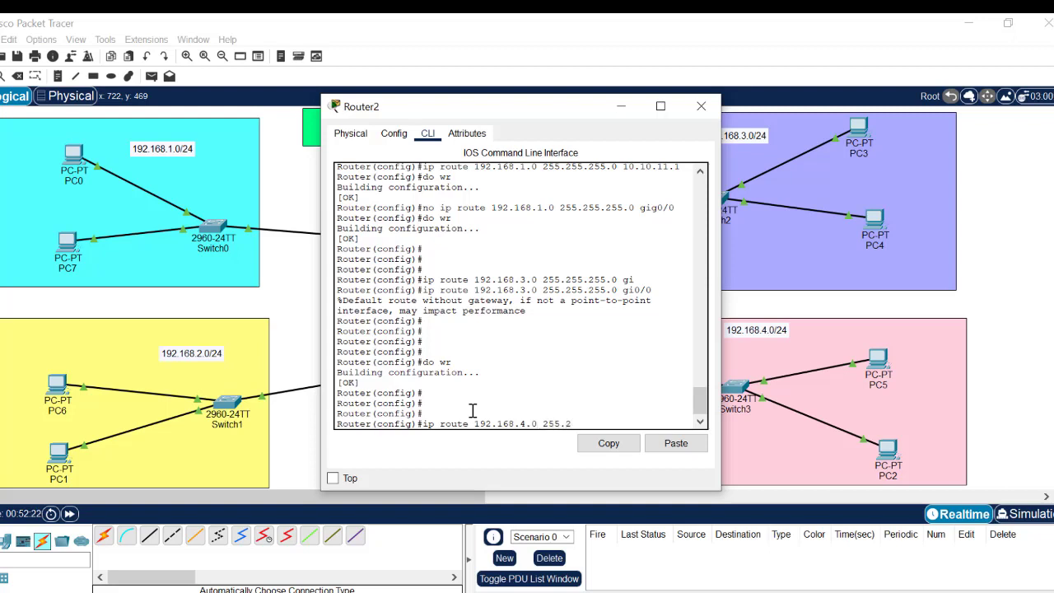
text(55.255.0)
click(291, 191)
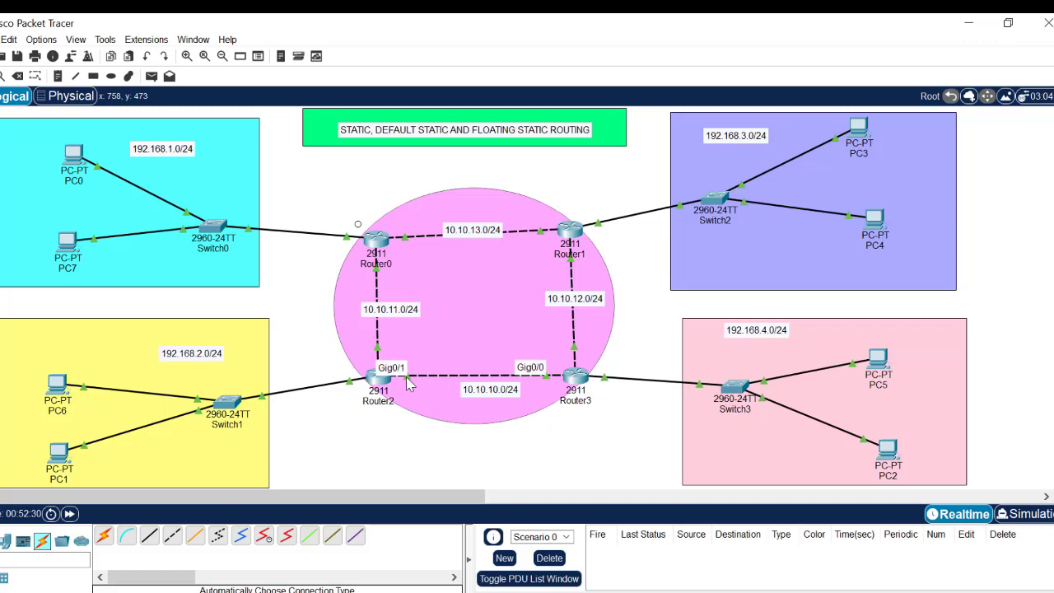
- Complete Router2's pending 192.168.4.0 route with exit interface gig0/1, save with do wr, and close the router window
click(380, 385)
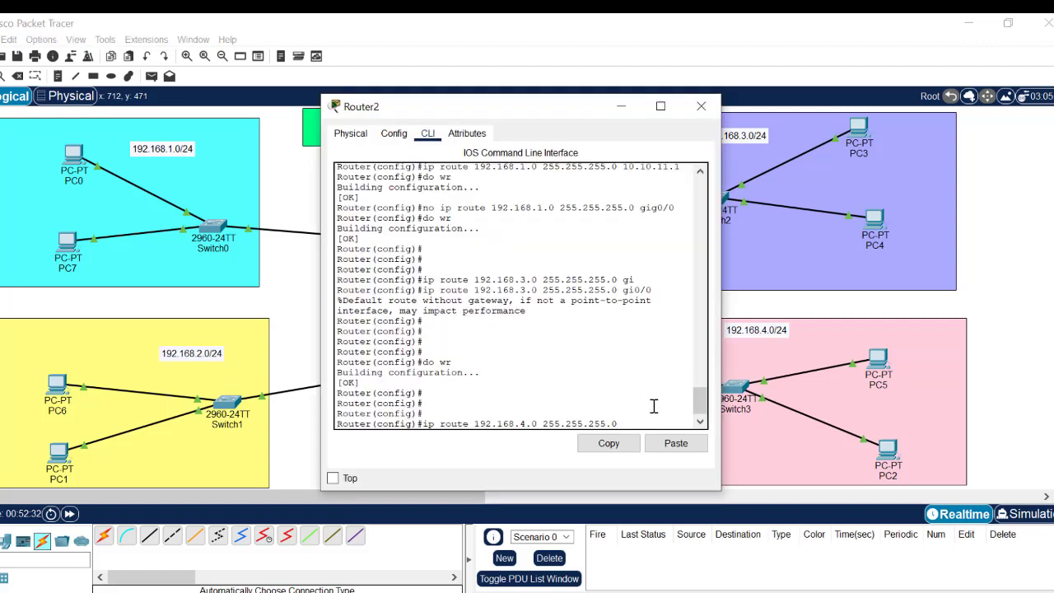
text(gig0/1)
key(Return)
key(Return)
key(Return)
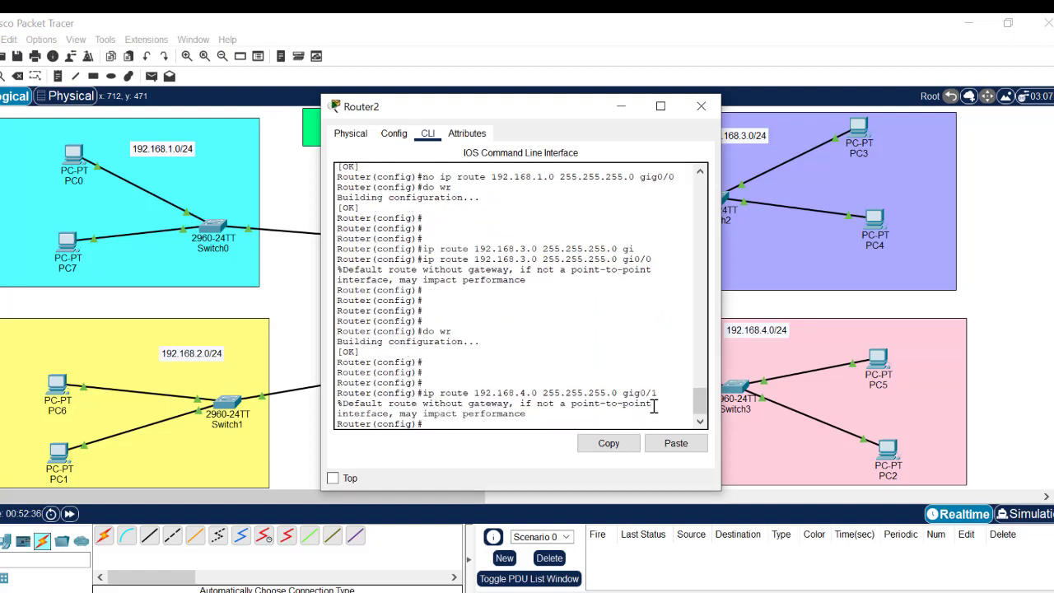
text(do wr)
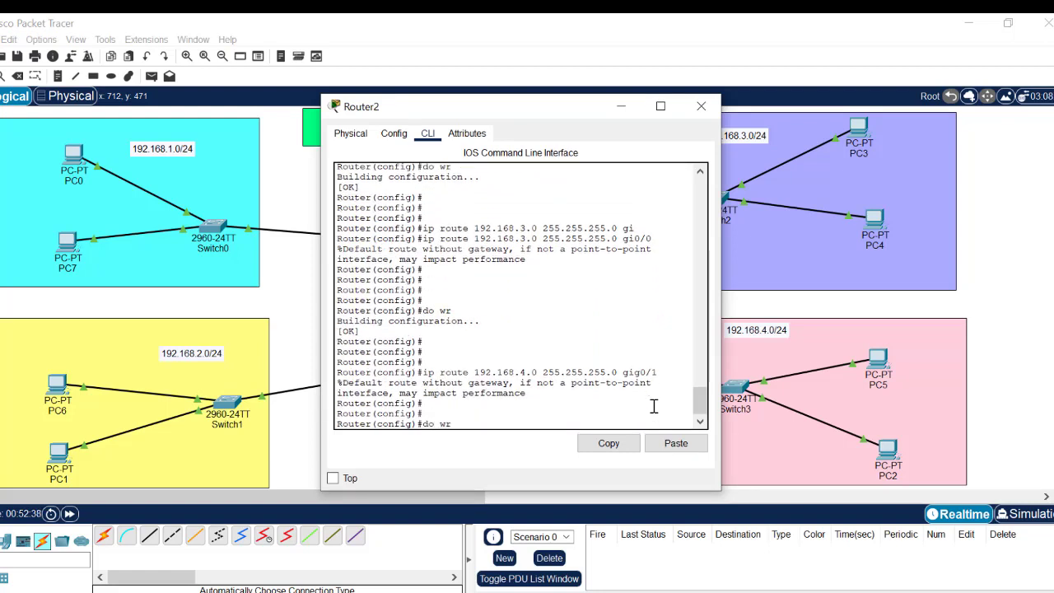
key(Return)
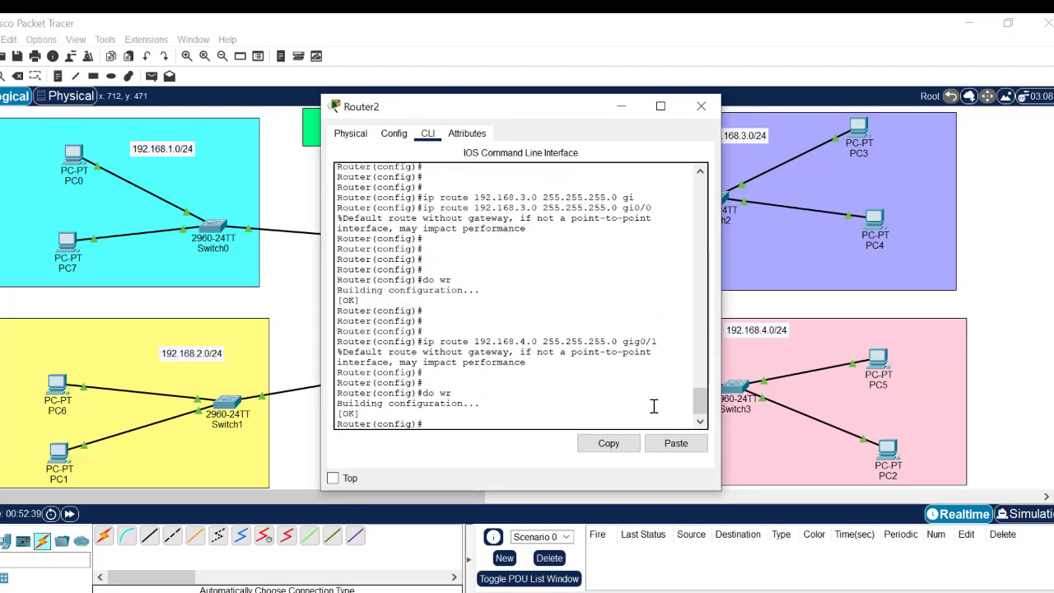
click(700, 107)
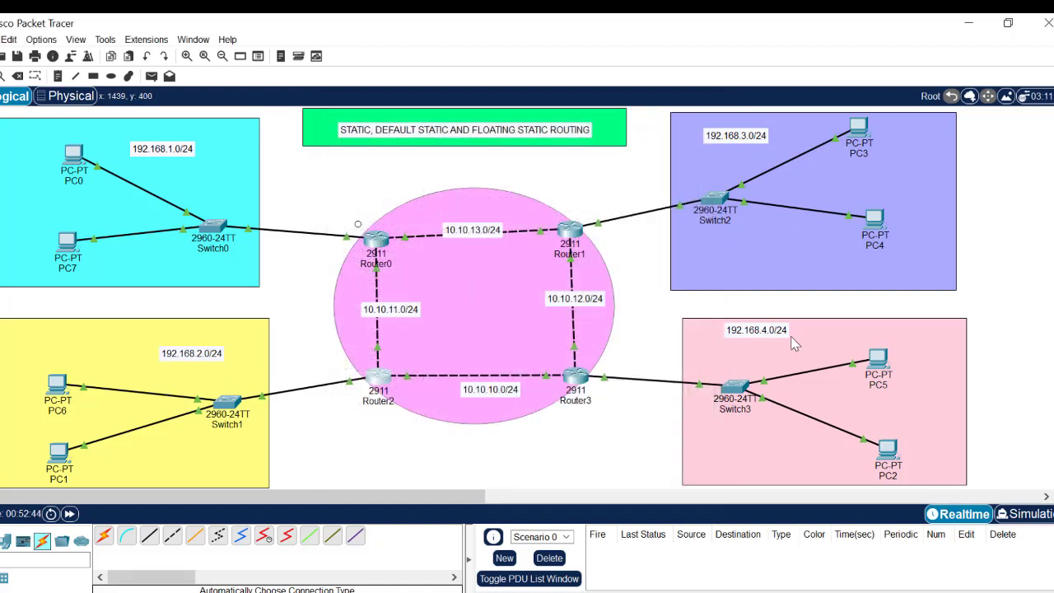
- Open Router0's CLI and enter global configuration mode with en and conf t
click(378, 247)
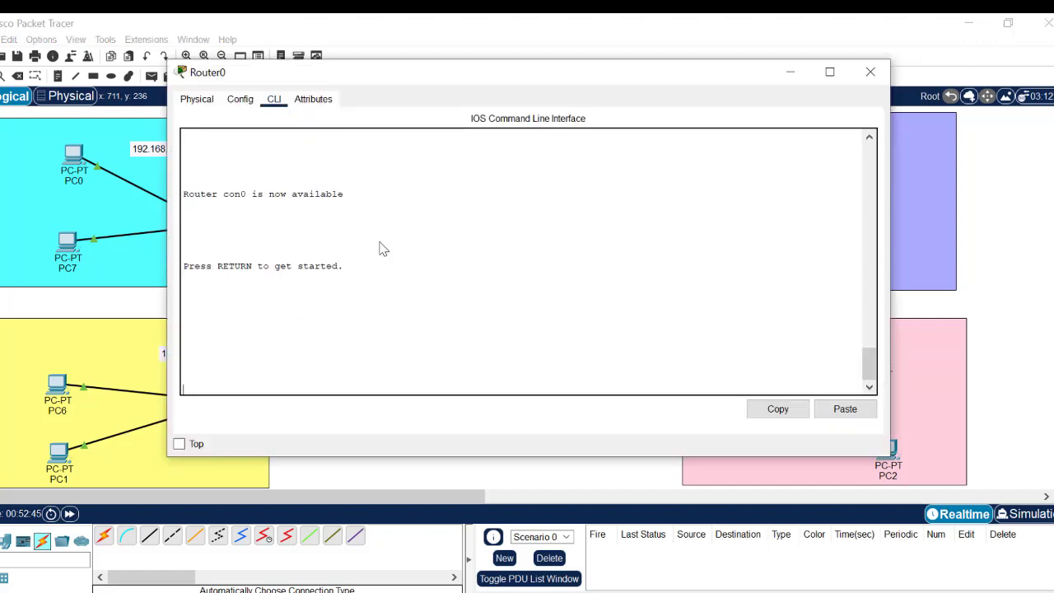
key(Return)
key(Return)
text(en)
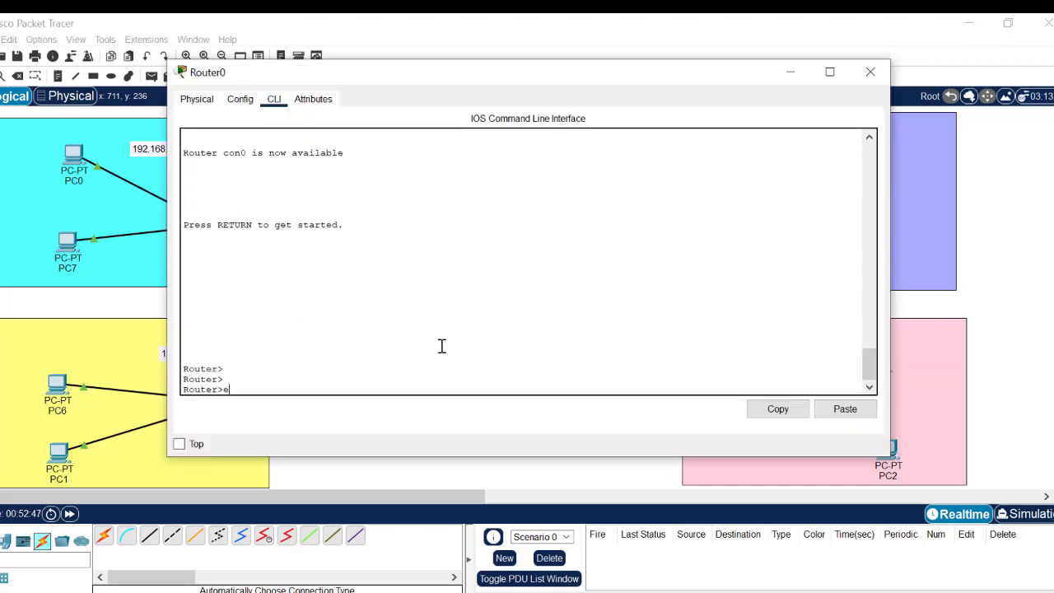
key(Return)
text(conf t)
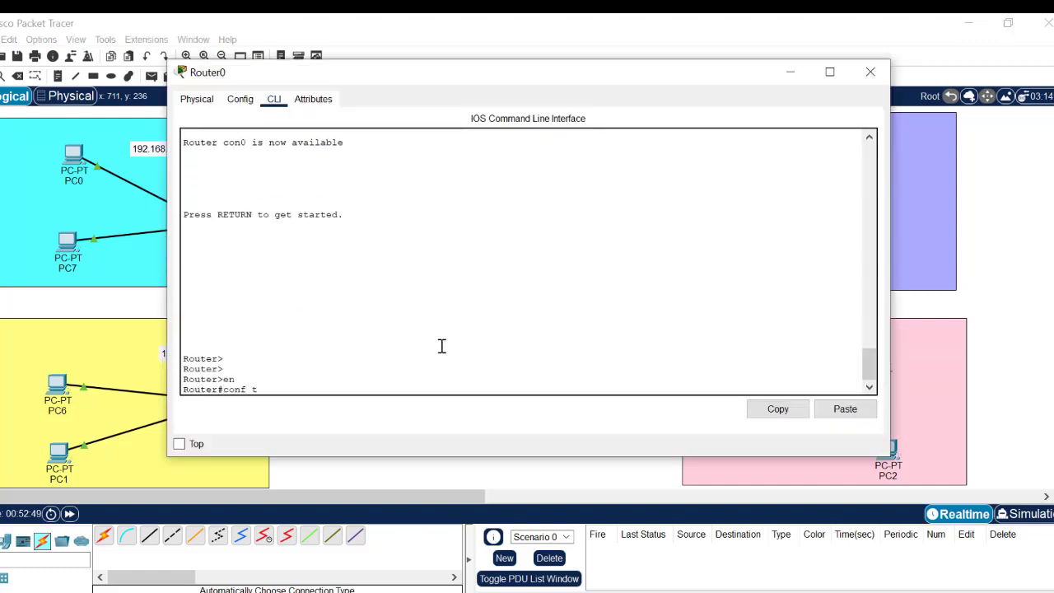
key(Return)
key(Return)
key(Return)
key(Return)
- Enter ip route 192.168.4.0 255.255.255.0 on Router0, leaving the command pending without a next hop
text(ip rou)
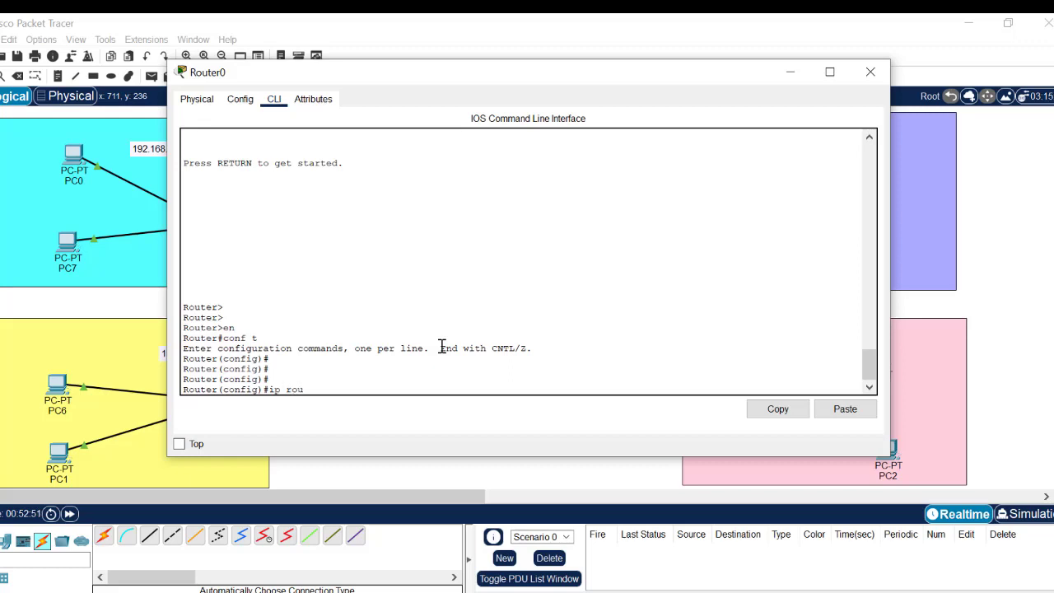
text(te 192.168.4.0 255.255)
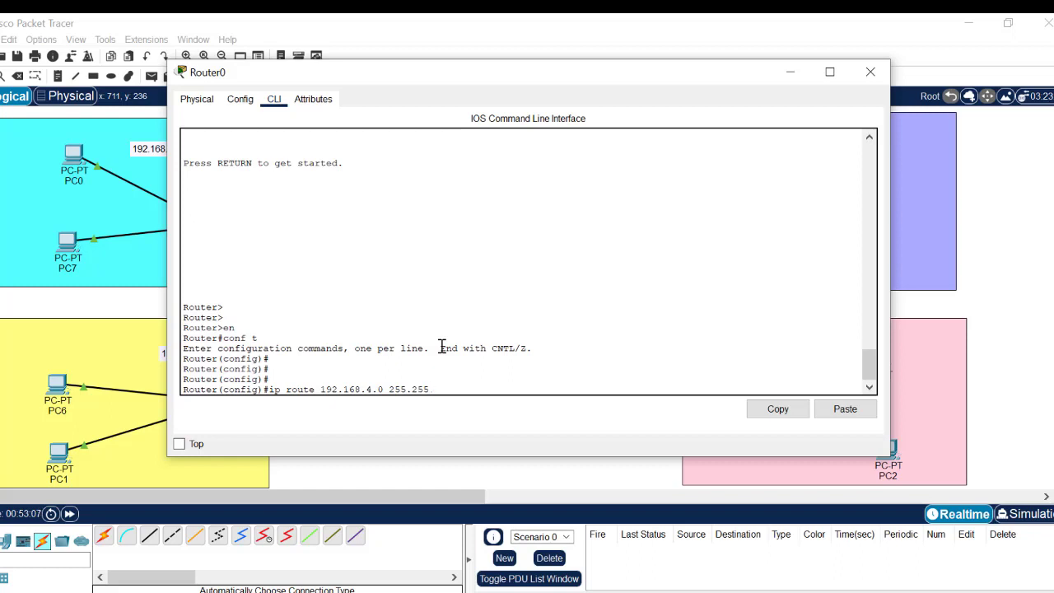
text(.255.0)
drag(384, 389, 320, 392)
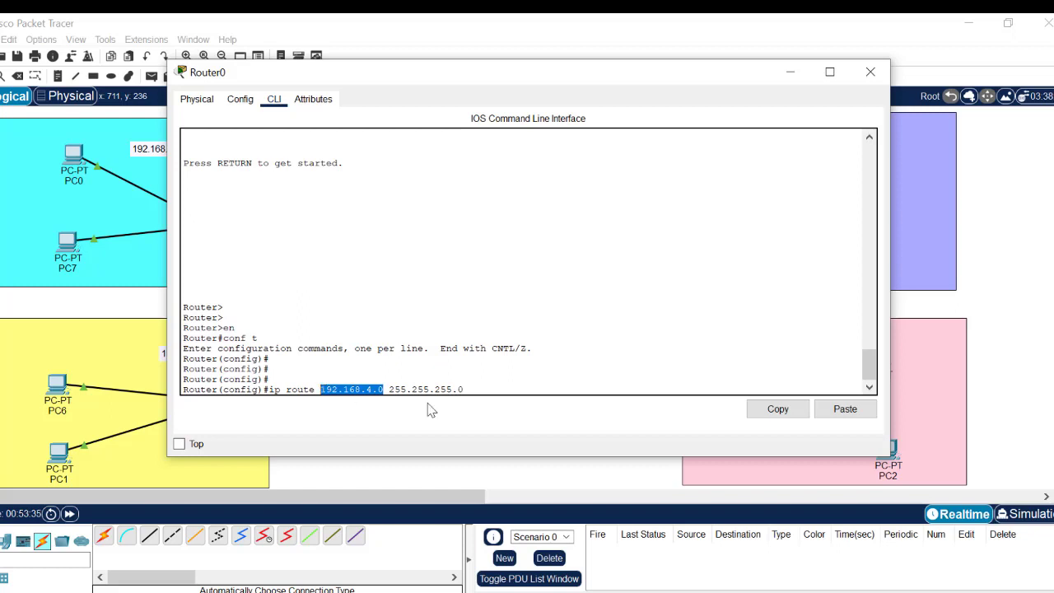
click(475, 391)
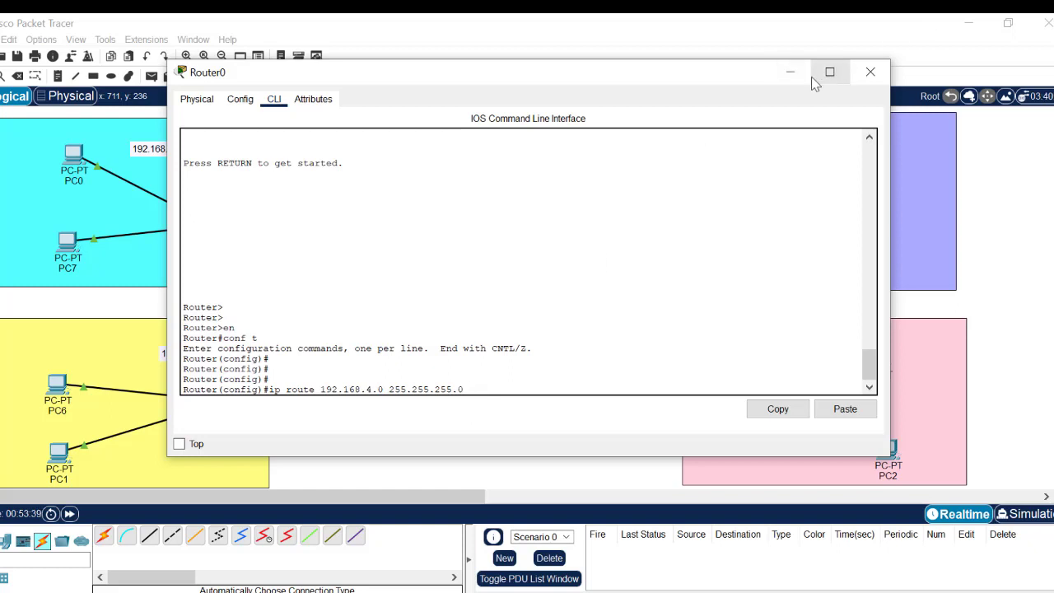
- Look up Router1's address on the 10.10.13.0/24 link and complete Router0's pending route with next hop 10.10.13.2
click(790, 80)
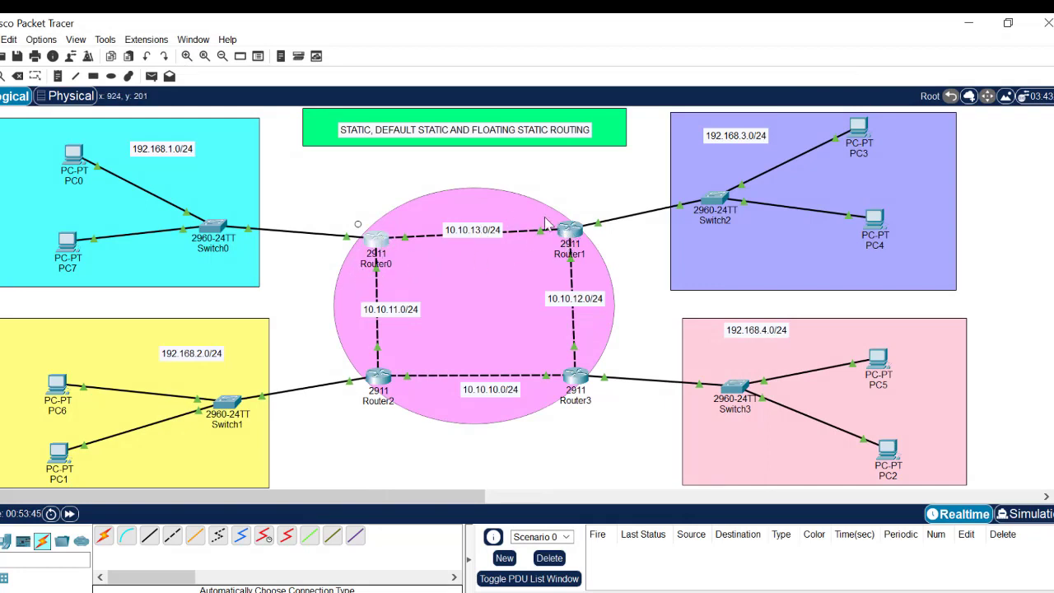
mouse_move(568, 236)
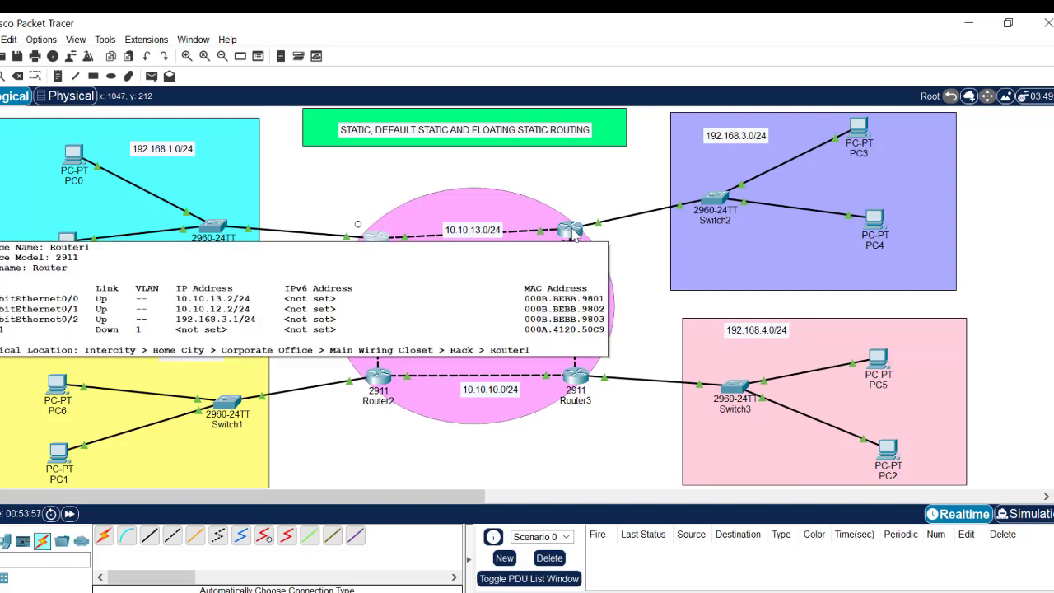
click(375, 251)
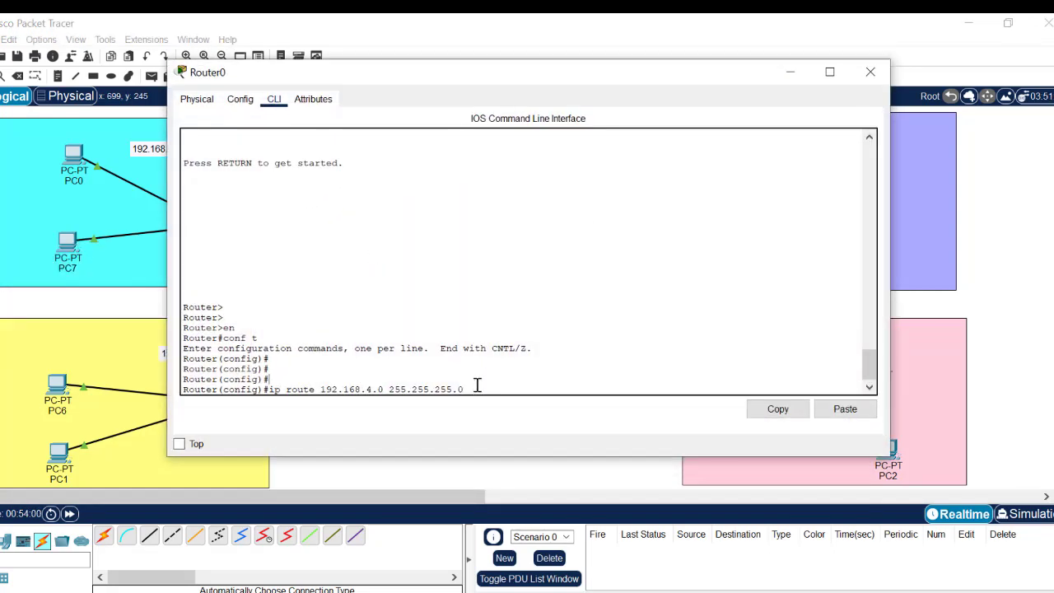
text(19.10.13.2)
key(Return)
- Save Router0's configuration with do wr and close its window
text(do wr)
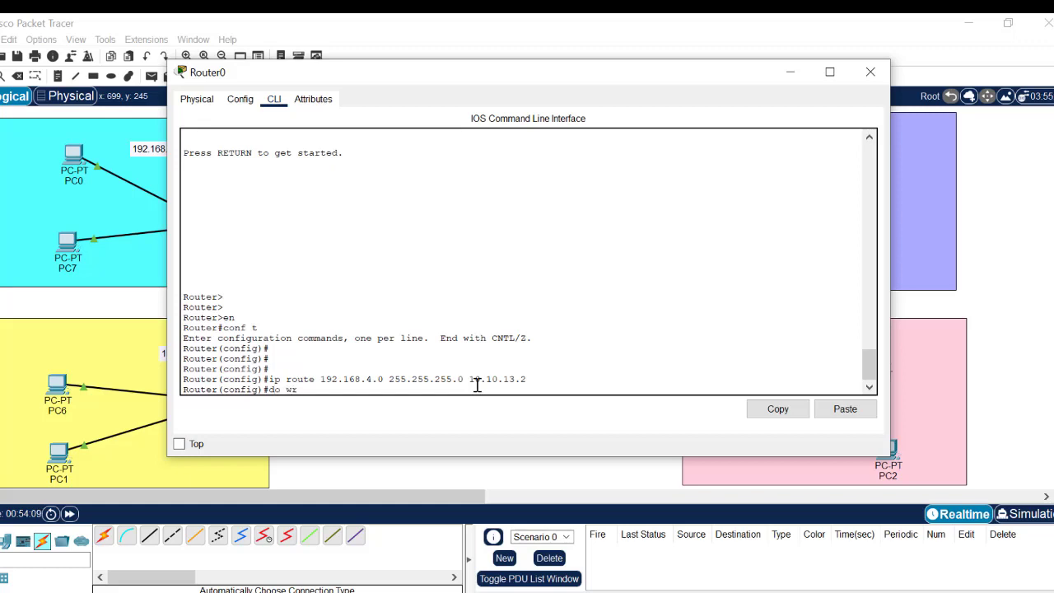
key(Return)
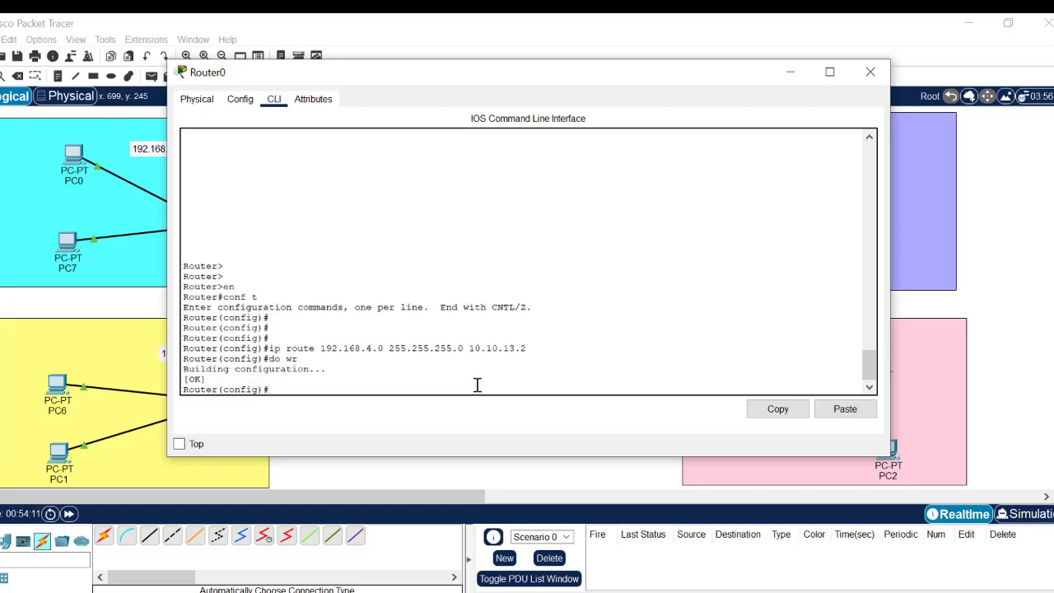
click(870, 72)
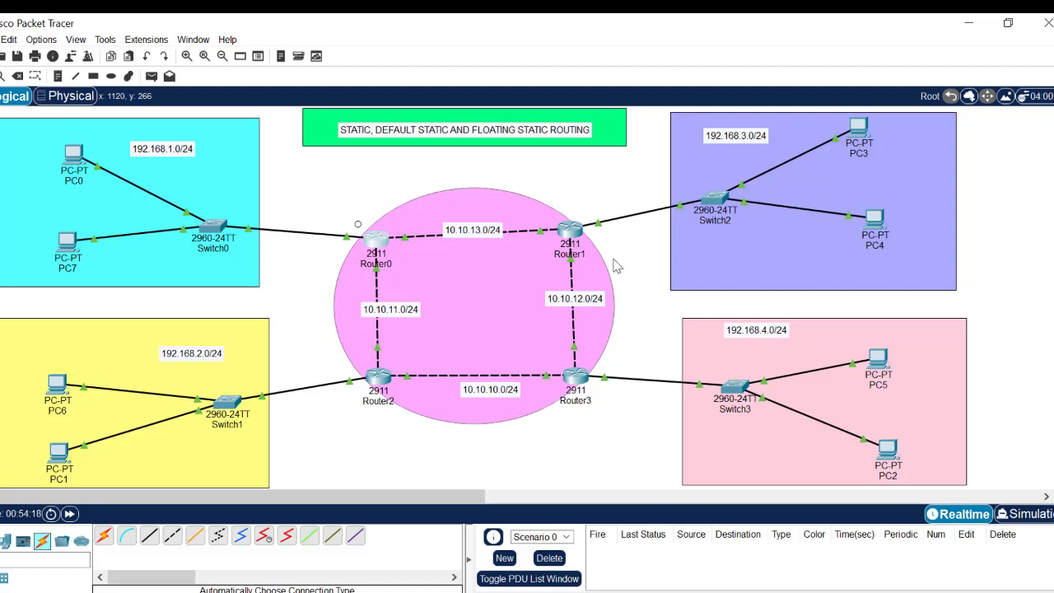
- Open Router1's CLI, recall the ip route command for 192.168.2.0, and change its destination to 192.168.4.0
click(568, 238)
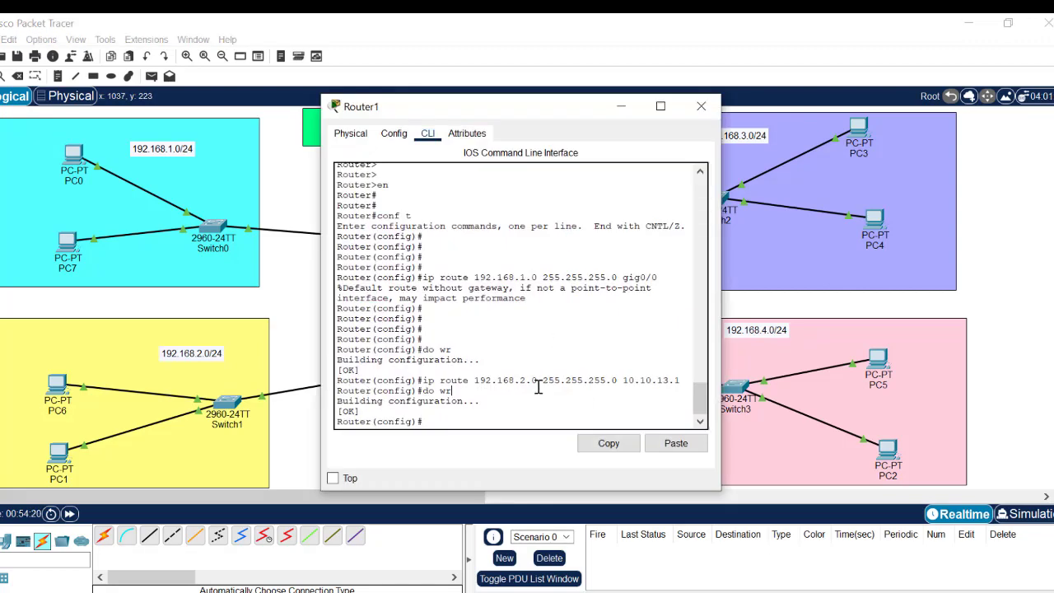
key(Return)
key(Return)
key(Return)
key(Up)
key(Up)
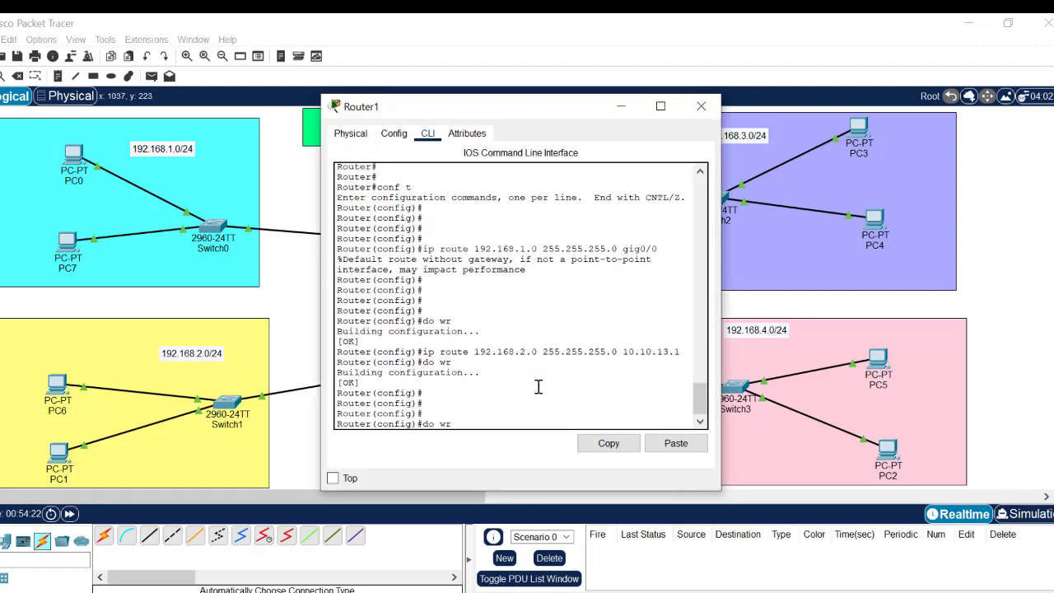
key(Left)
key(Left)
key(Left)
key(Left)
key(Left)
key(Left)
key(Left)
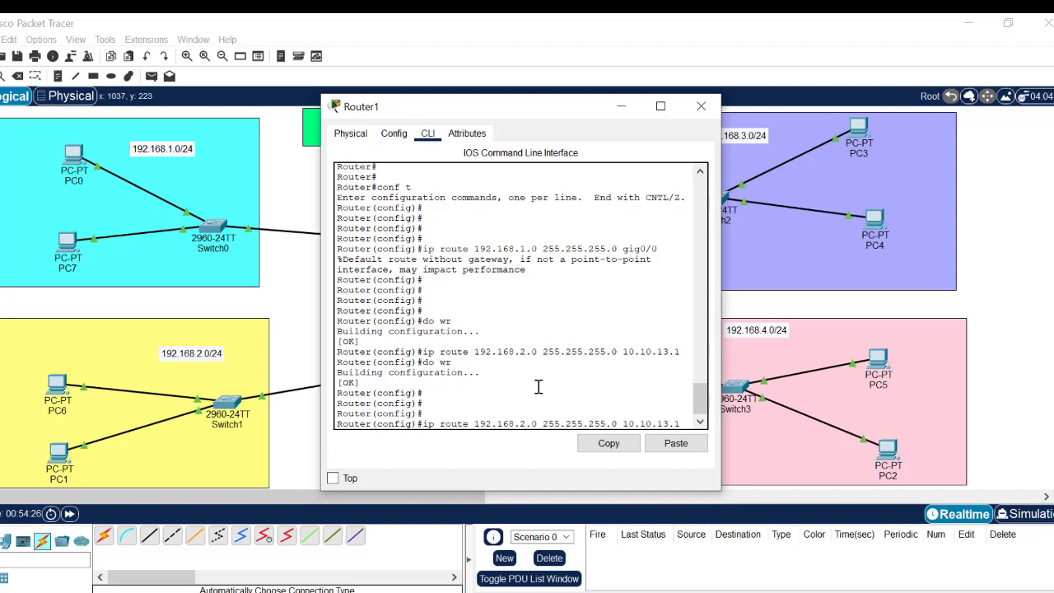
key(BackSpace)
text(4)
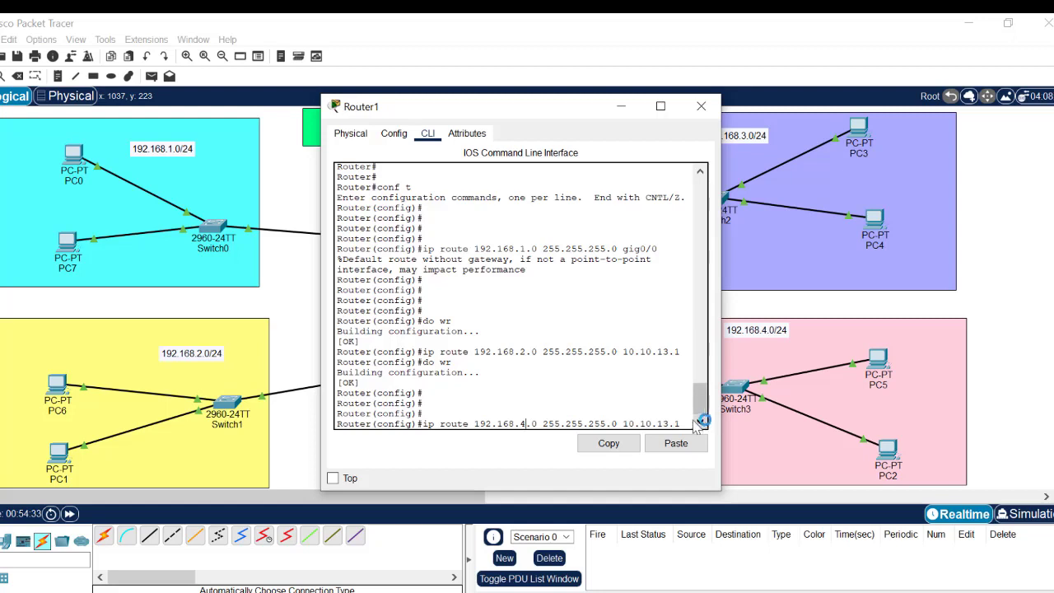
- Replace the pending route's next hop with exit interface gi0/1 and run ip route 192.168.4.0 255.255.255.0 gi0/1 on Router1
click(620, 107)
key(Left)
key(Left)
key(Left)
key(Left)
key(Left)
key(Left)
key(Left)
key(Left)
key(Left)
key(Left)
key(Left)
key(Left)
key(Left)
key(Left)
key(Left)
key(Left)
key(Left)
key(Left)
key(Left)
key(Left)
key(BackSpace)
text(4)
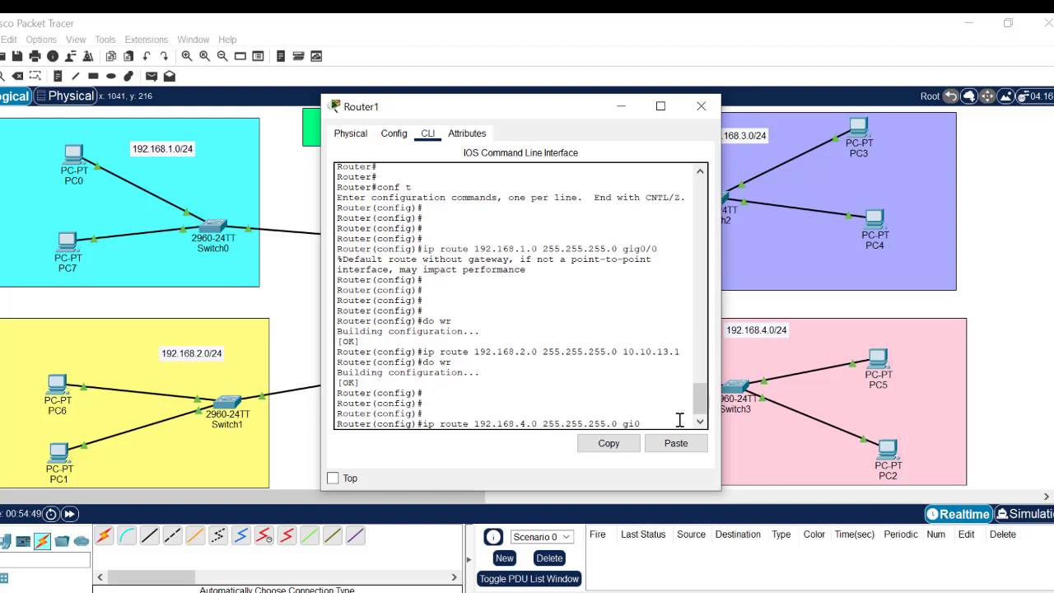
key(Return)
key(Return)
key(Return)
key(Return)
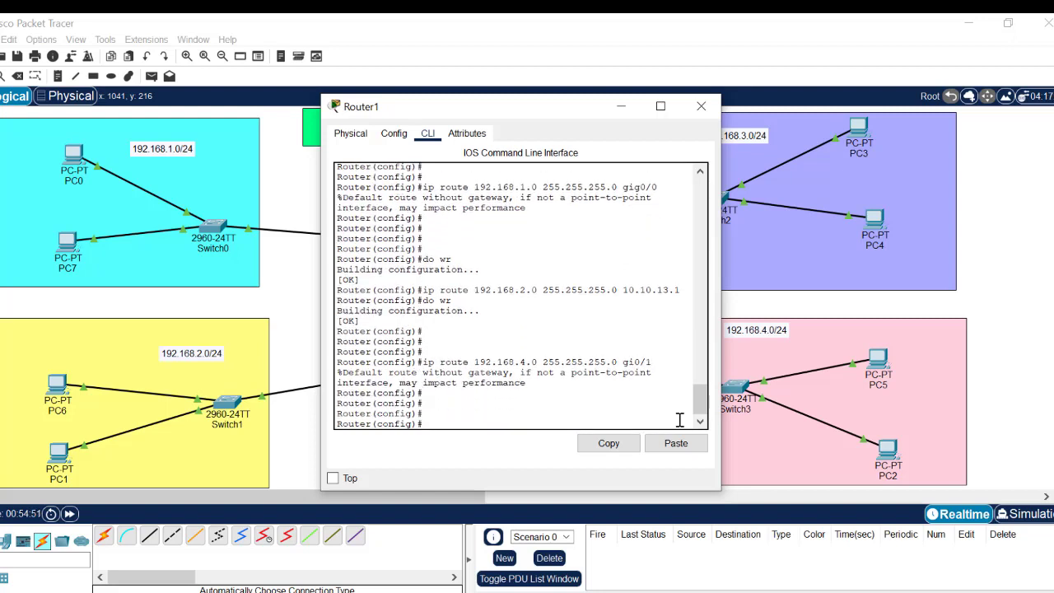
- Save Router1's configuration with do wr and close its window
text(do wr)
key(Return)
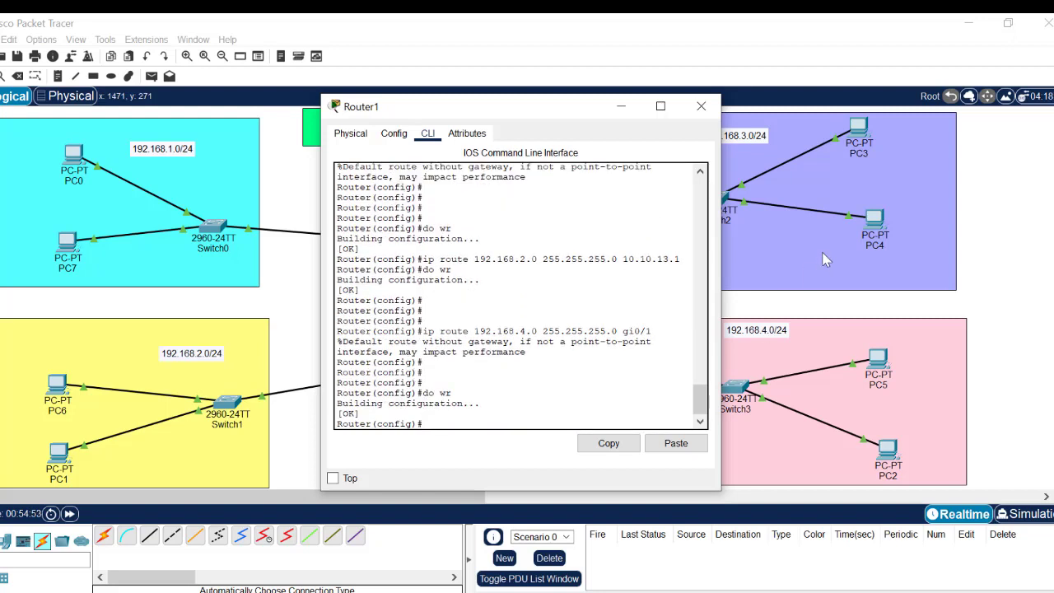
click(715, 109)
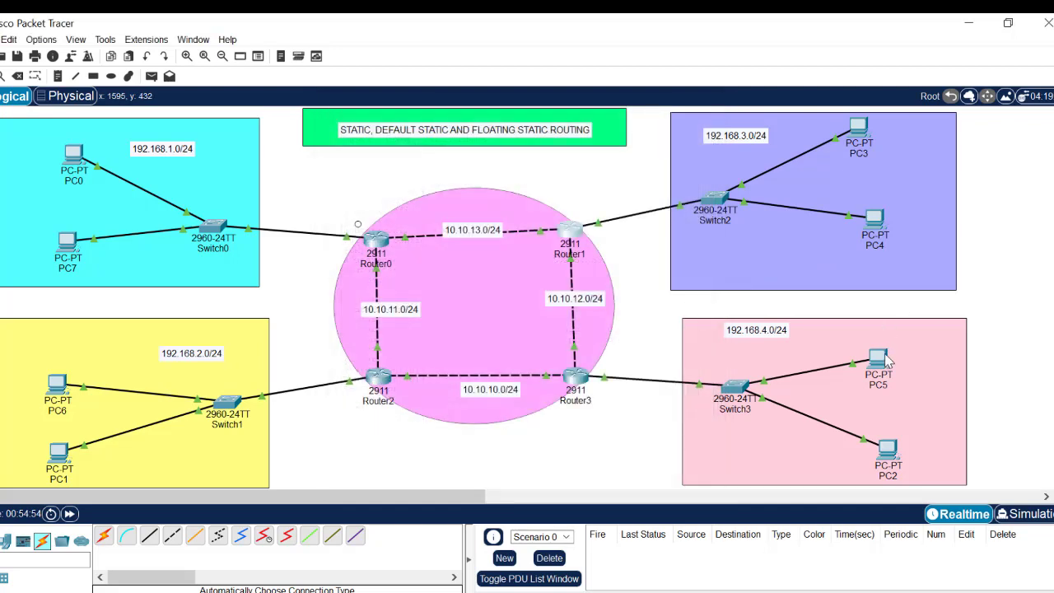
- Open PC5's Command Prompt, recall the earlier ping command for 192.168.1.2 and run it
click(877, 358)
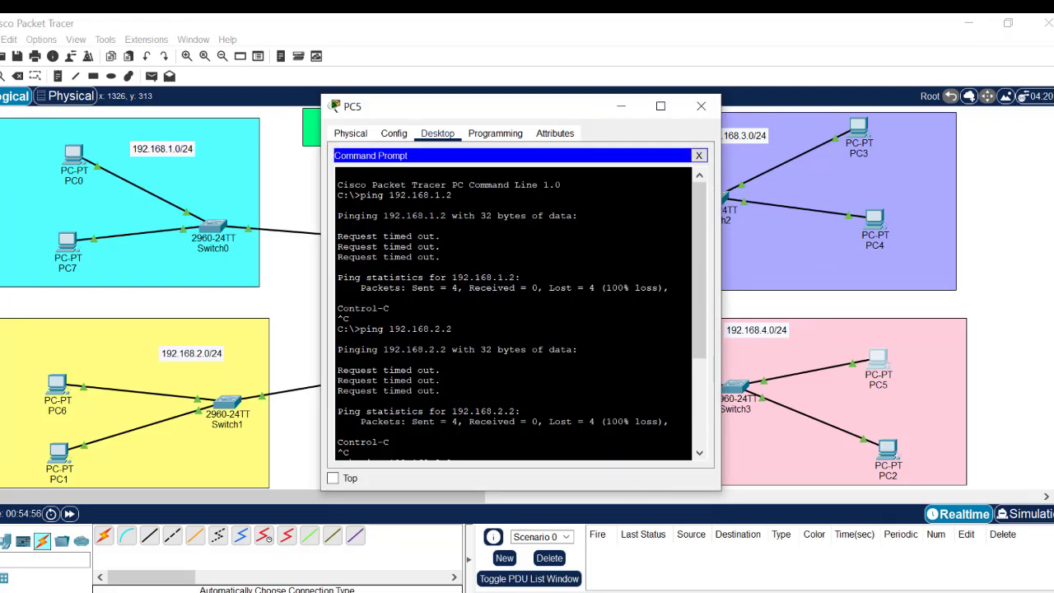
scroll(701, 411, down, 3)
scroll(701, 432, down, 2)
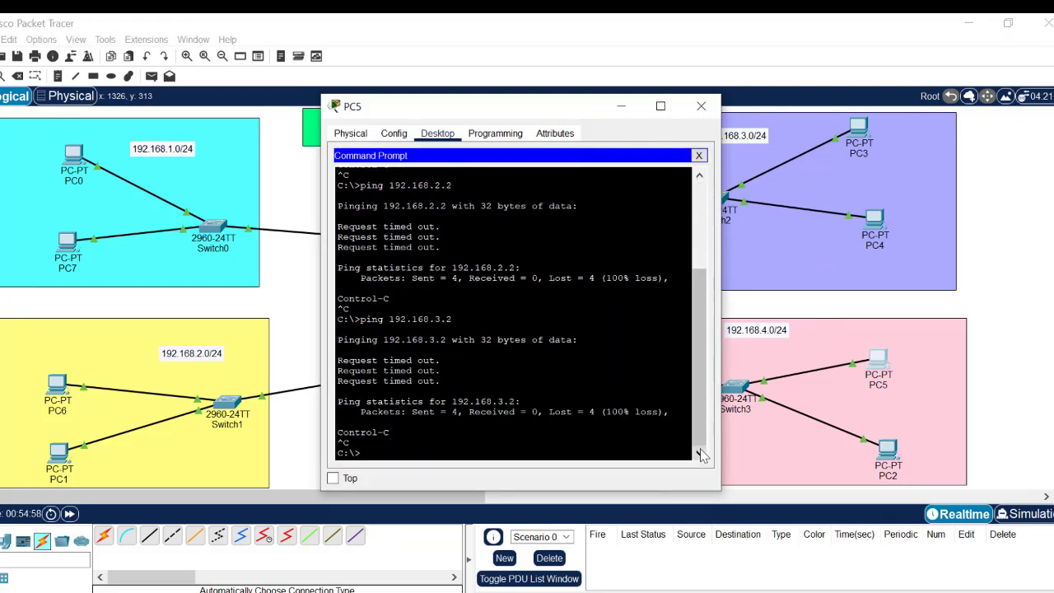
key(Up)
key(Up)
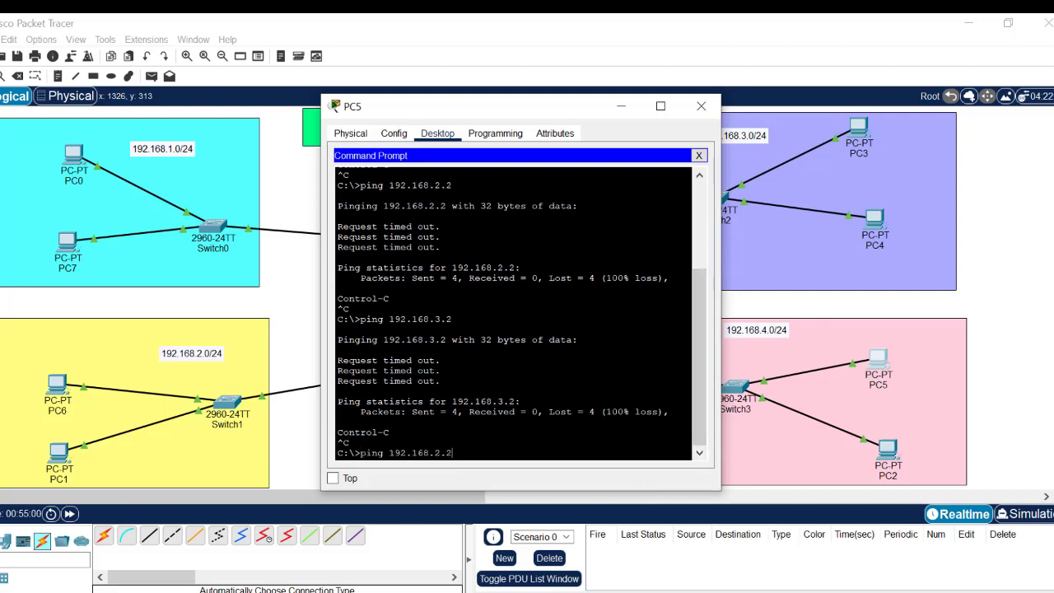
key(Return)
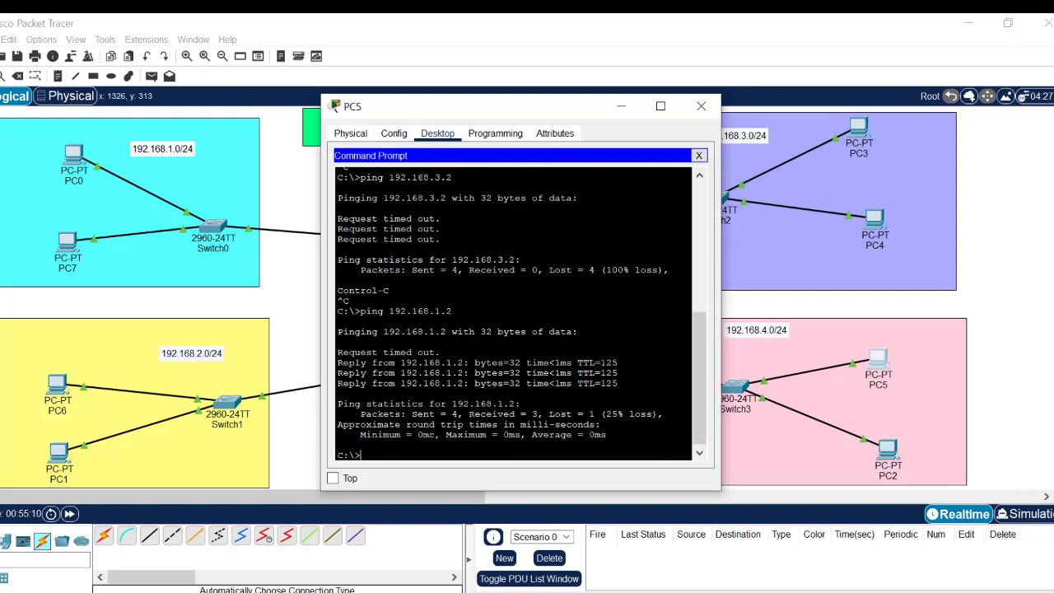
- Ping 192.168.2.2 and 192.168.3.2 from PC5, making its window taller, and close the window
key(Up)
key(Return)
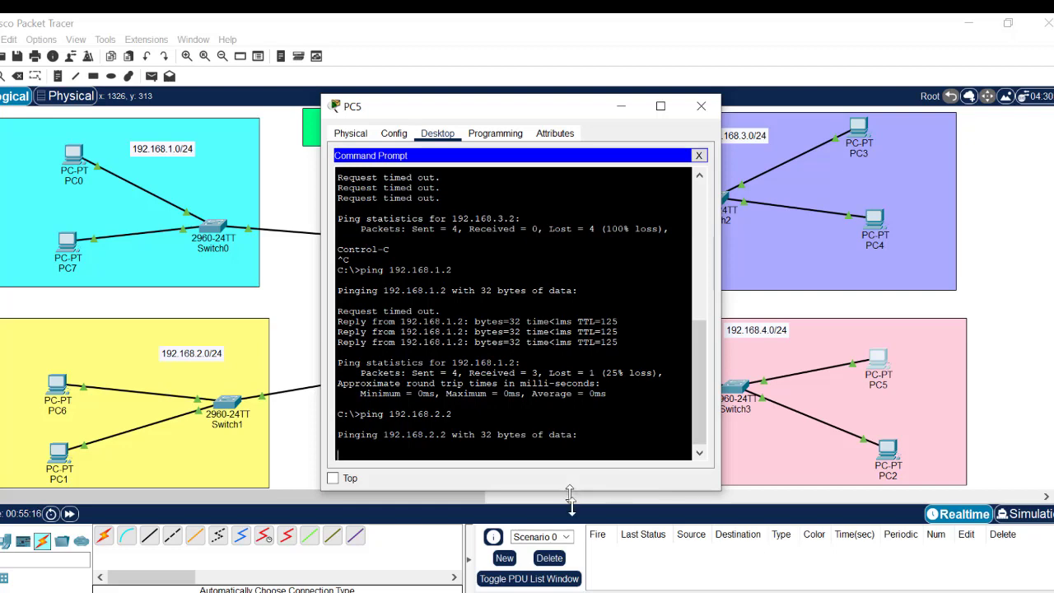
drag(569, 492, 569, 587)
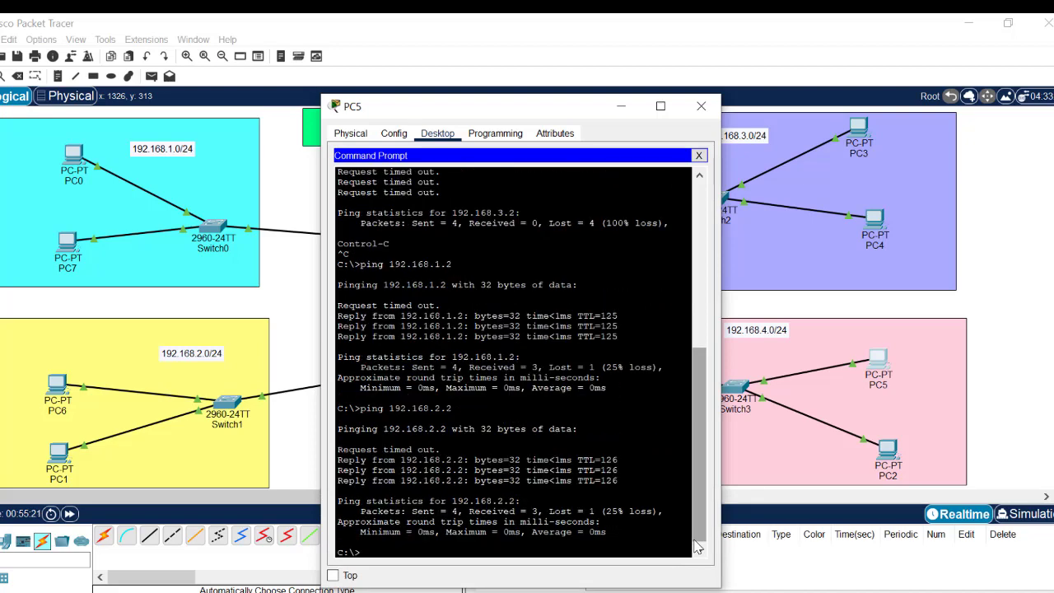
key(Up)
key(Return)
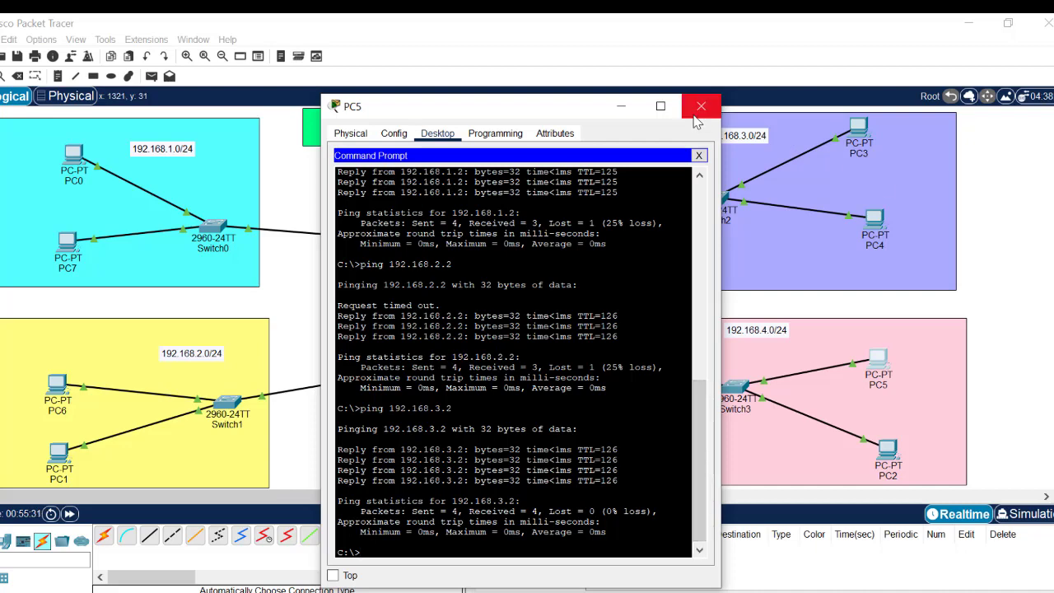
click(700, 108)
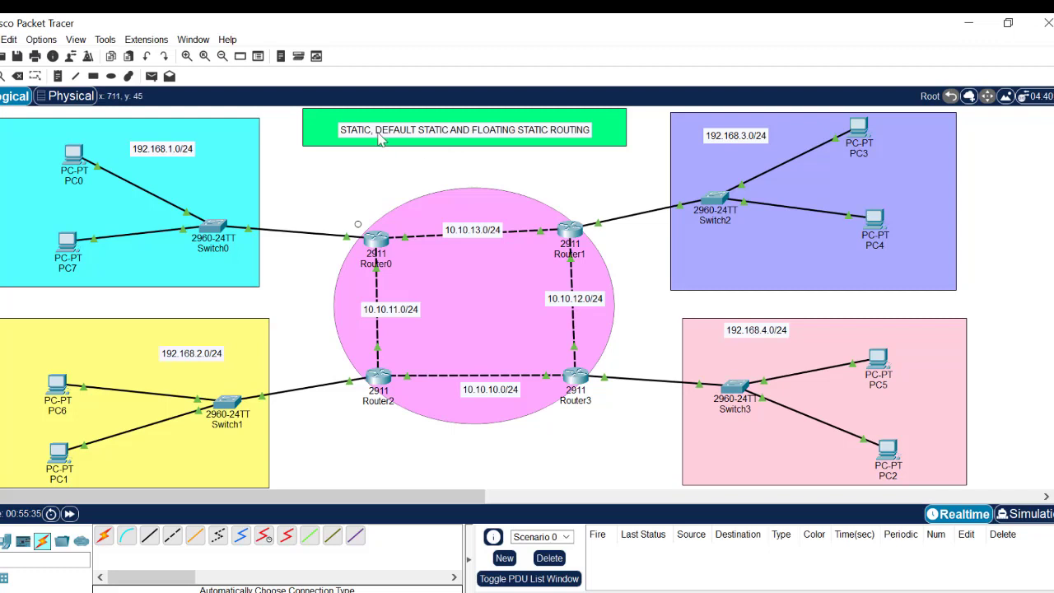
- Shift the STATIC, DEFAULT STATIC AND FLOATING STATIC ROUTING label slightly up and left within its green banner and deselect it
drag(375, 138, 369, 136)
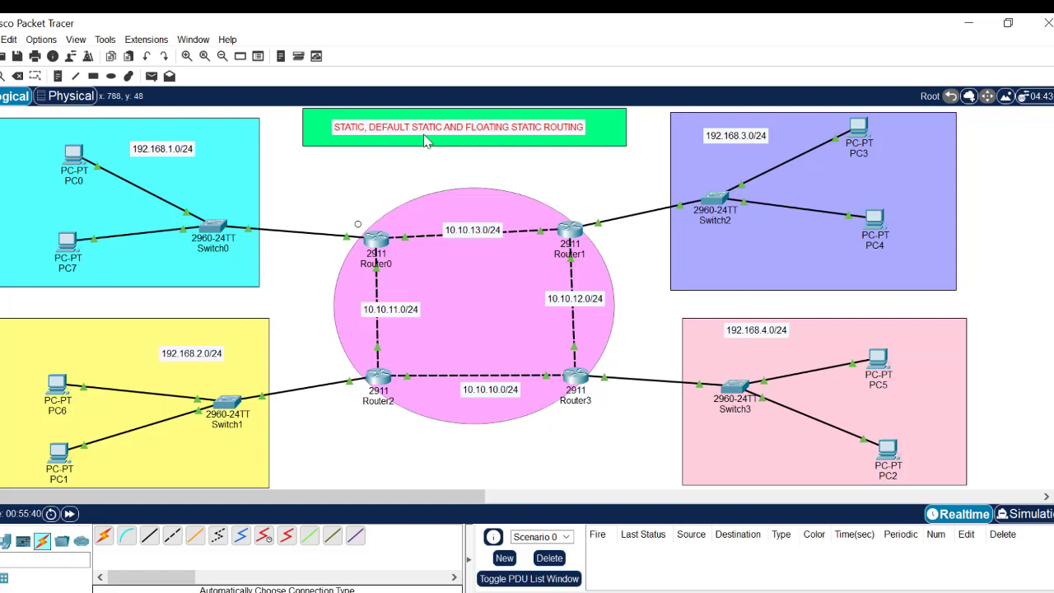
click(401, 184)
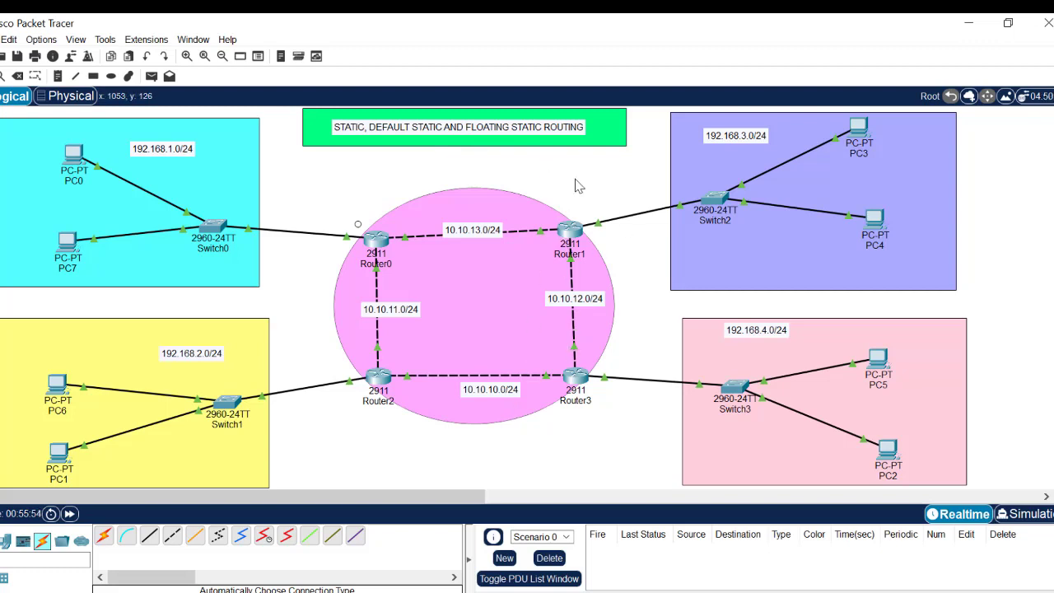
- Switch to Routing.pptx in PowerPoint and duplicate the Static Routing slide
click(452, 592)
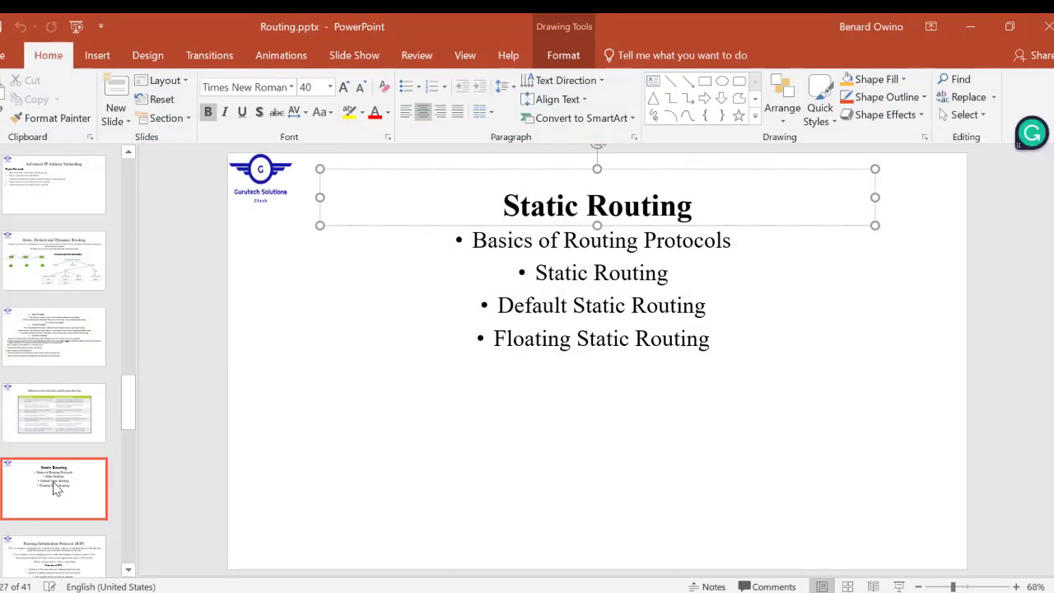
right_click(61, 477)
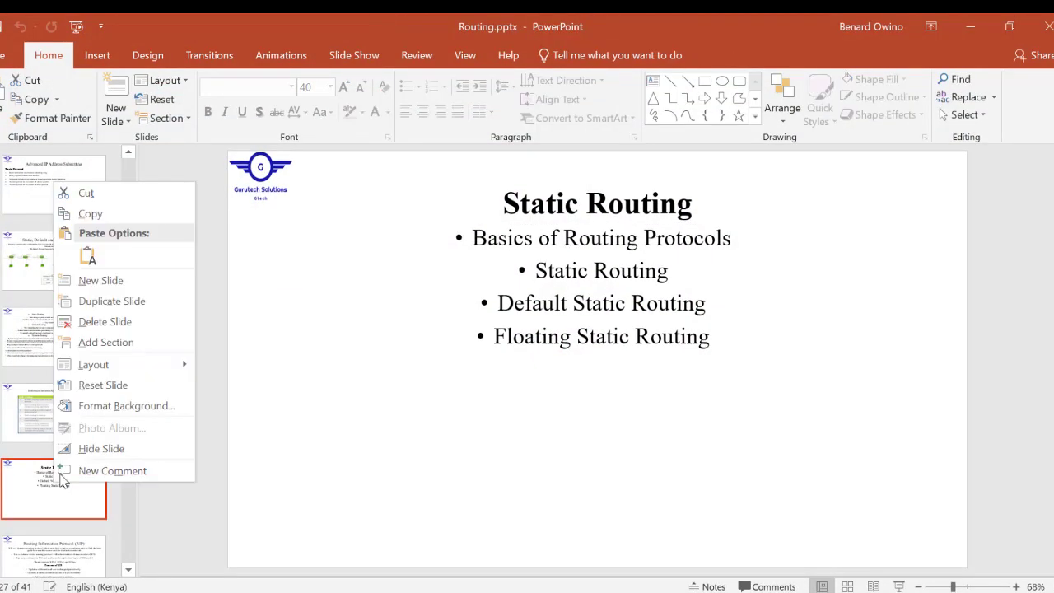
click(123, 301)
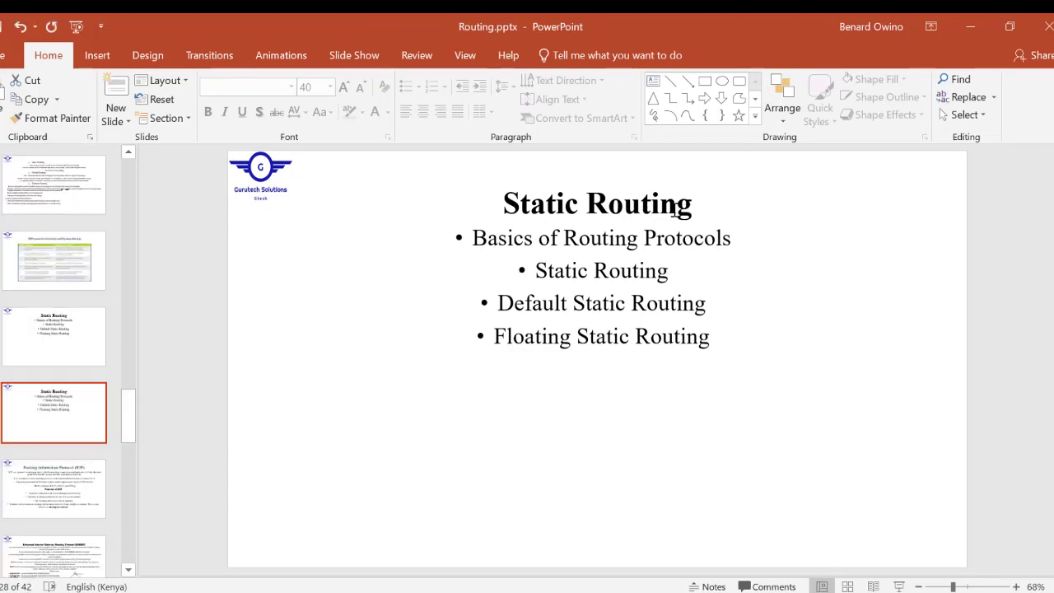
- Replace the duplicated slide's four bullets with "Assign IP address to the router interface and hosts"
drag(714, 344, 454, 206)
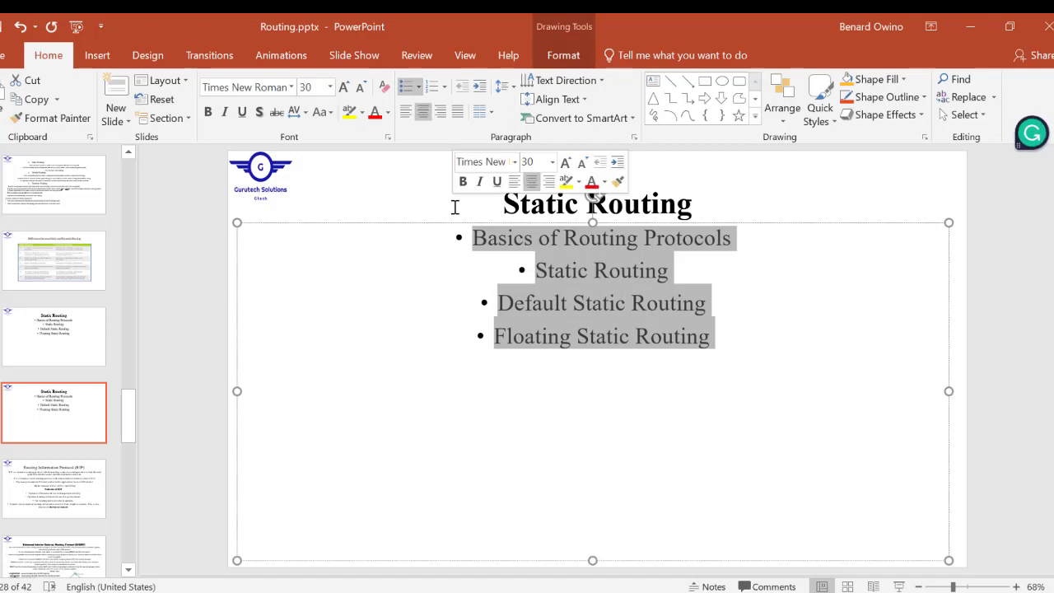
text(A)
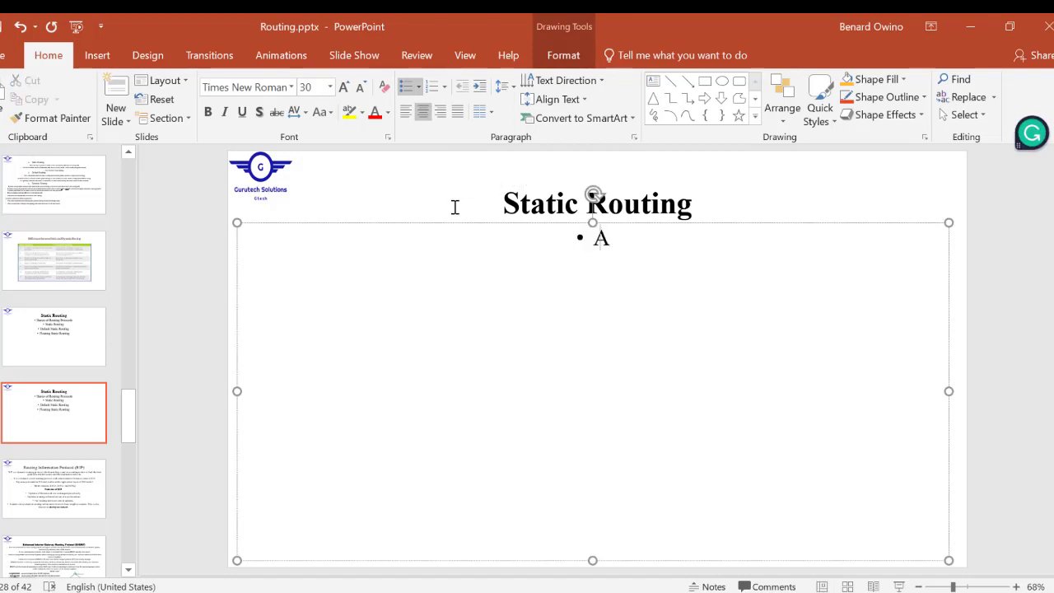
text(ssign)
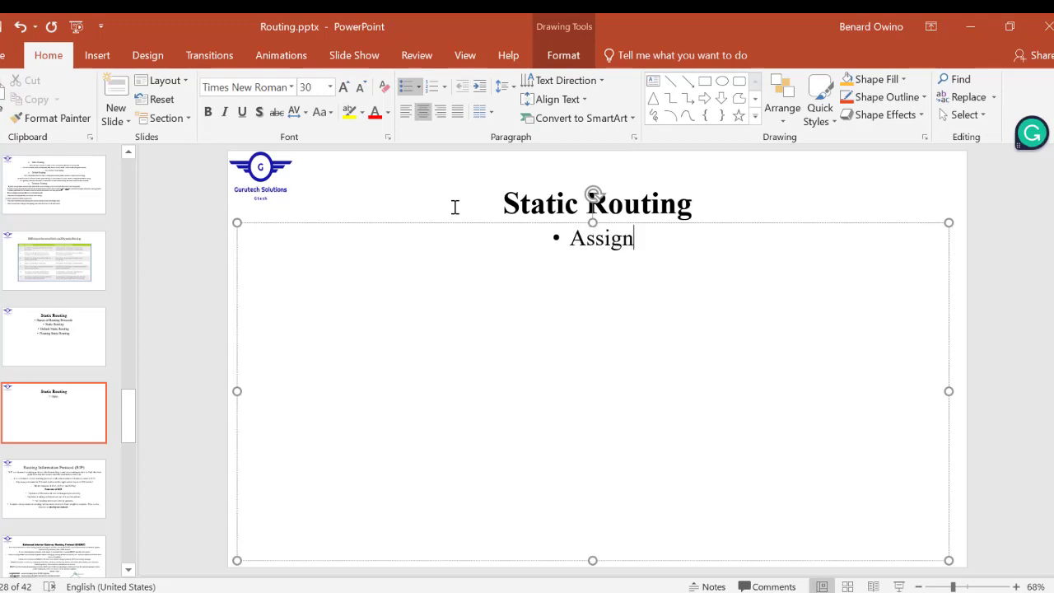
text( IP add)
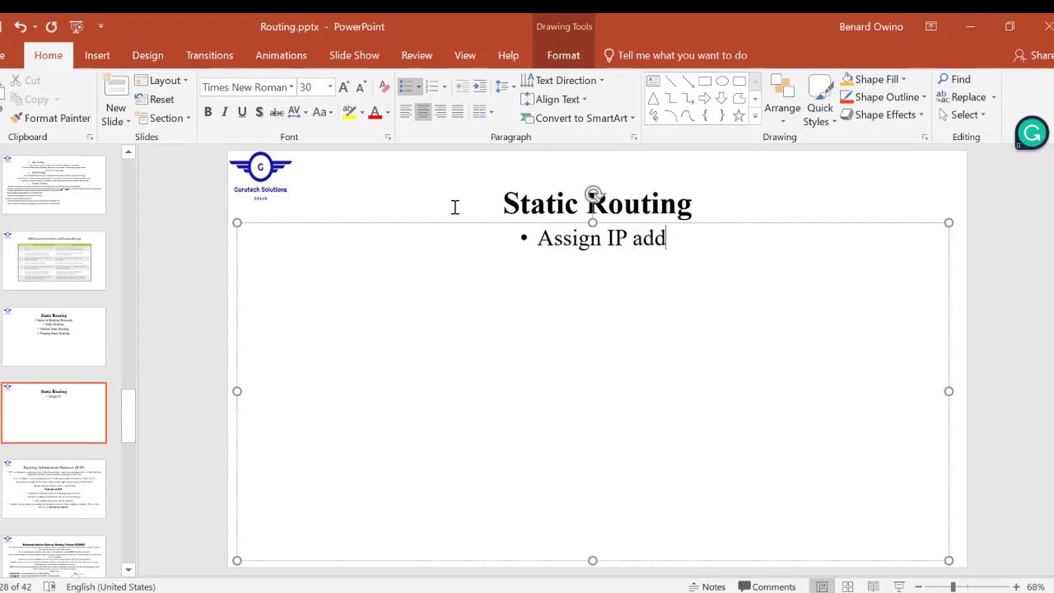
text(ress to )
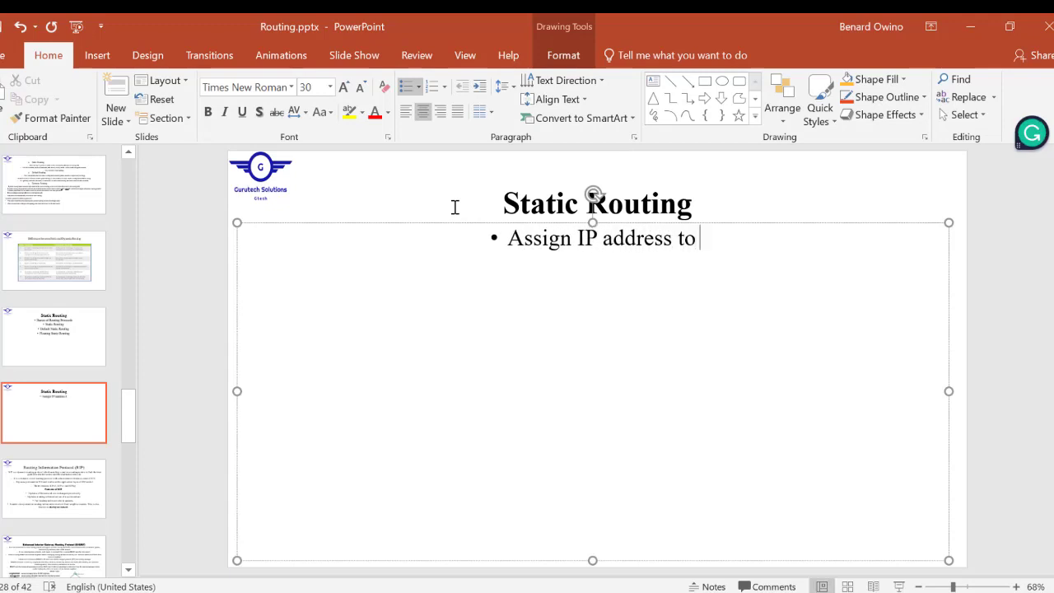
text(the r)
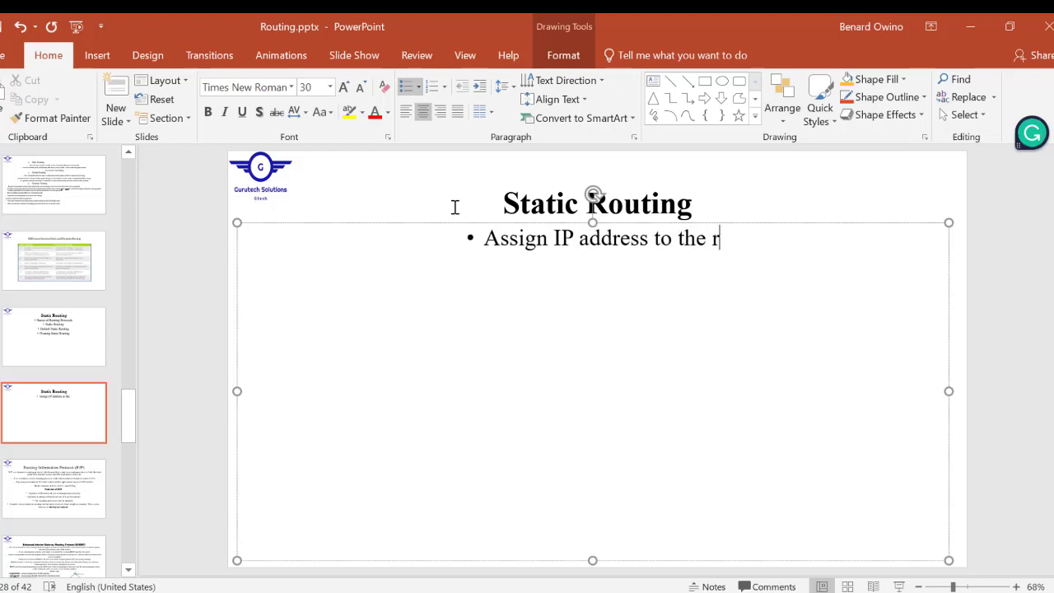
text(outer in)
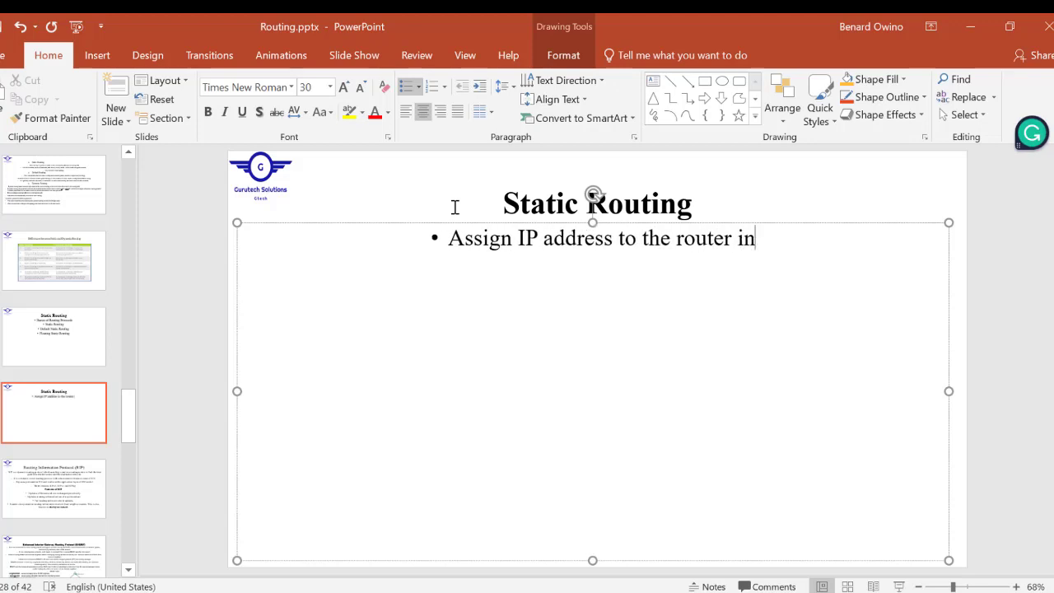
text(terface and )
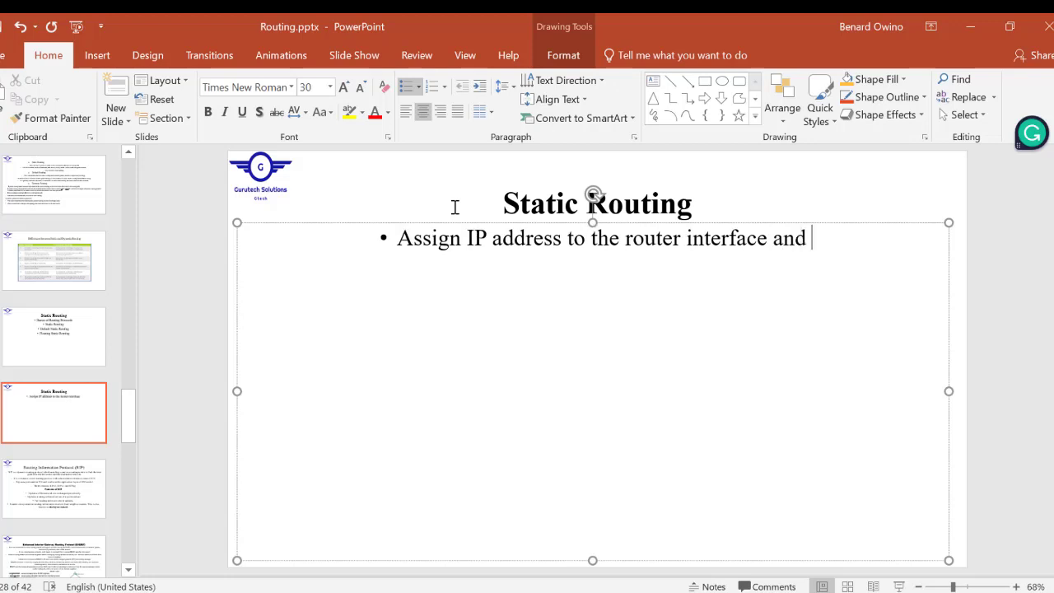
text(hosts)
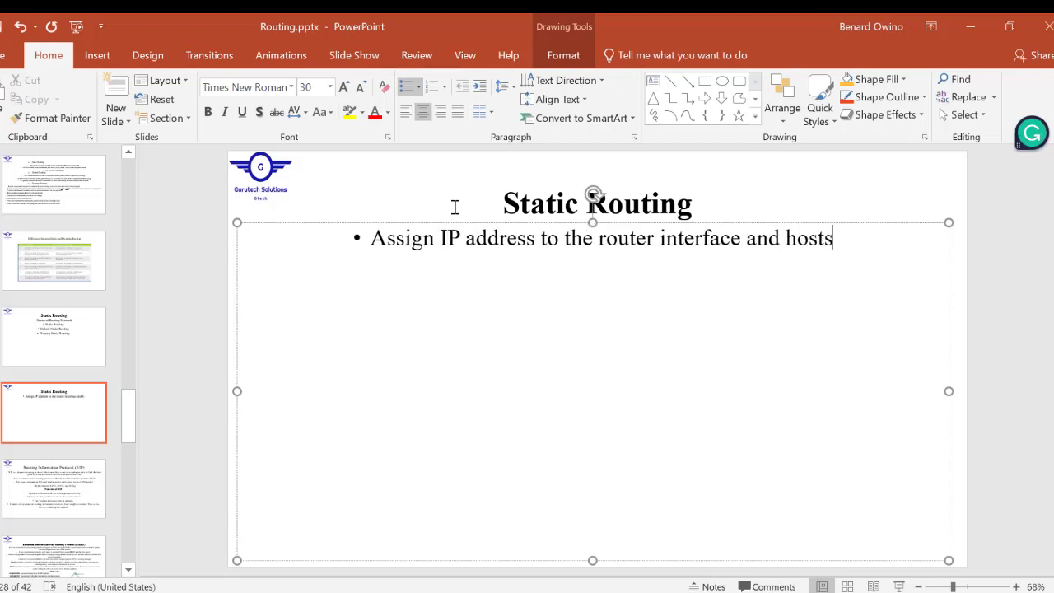
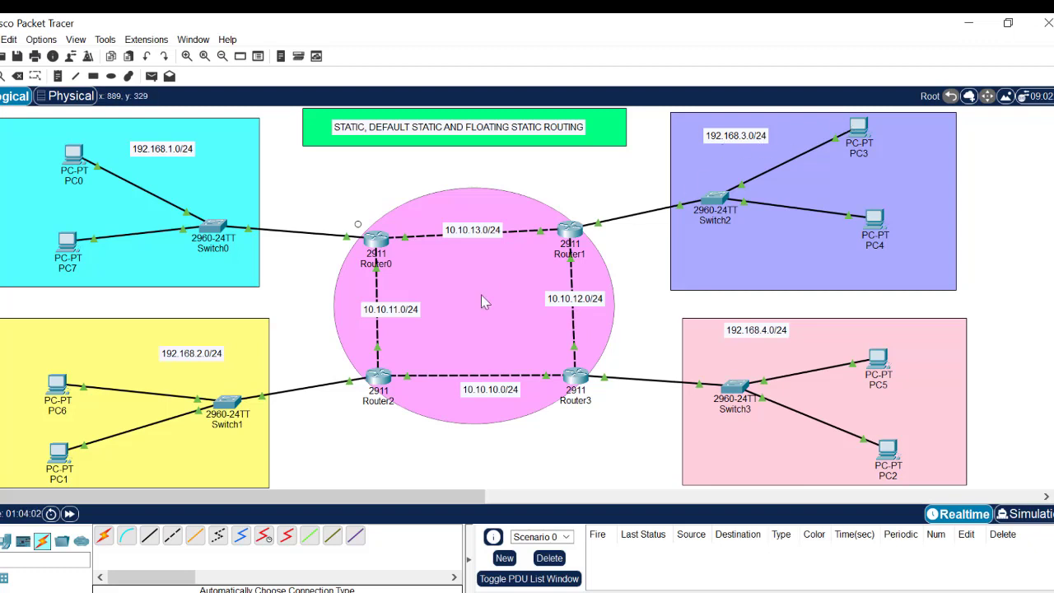
click(379, 380)
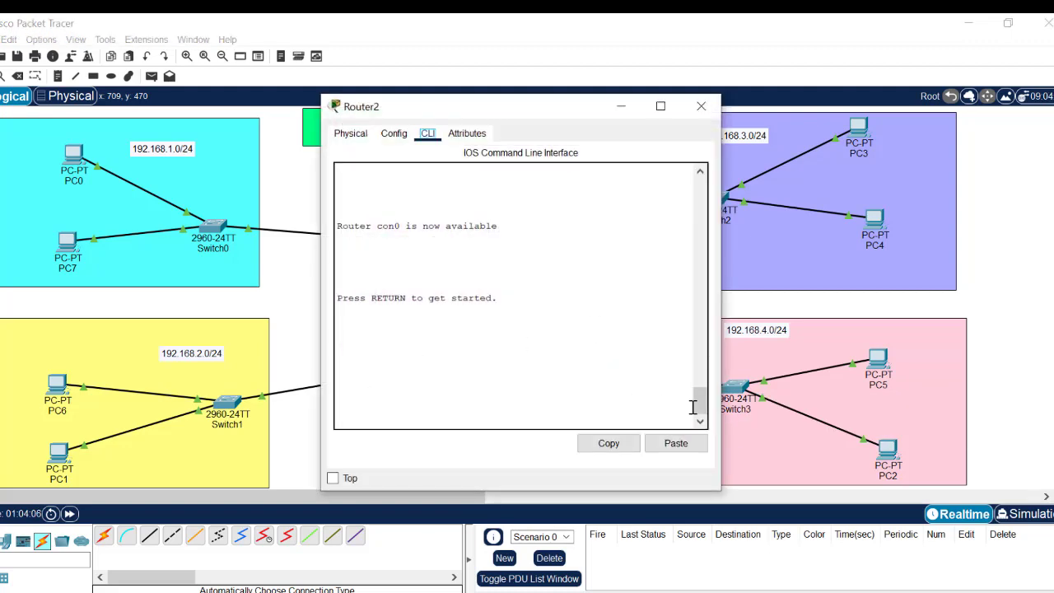
click(700, 105)
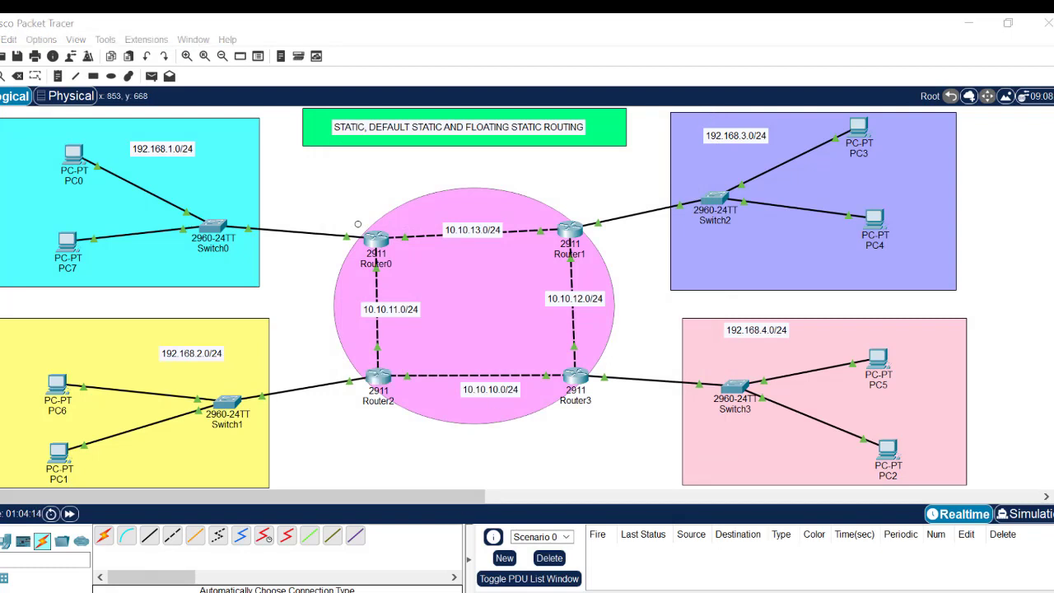
- Switch to Chrome and search the web for "default static route" in a new tab
key(alt+Tab)
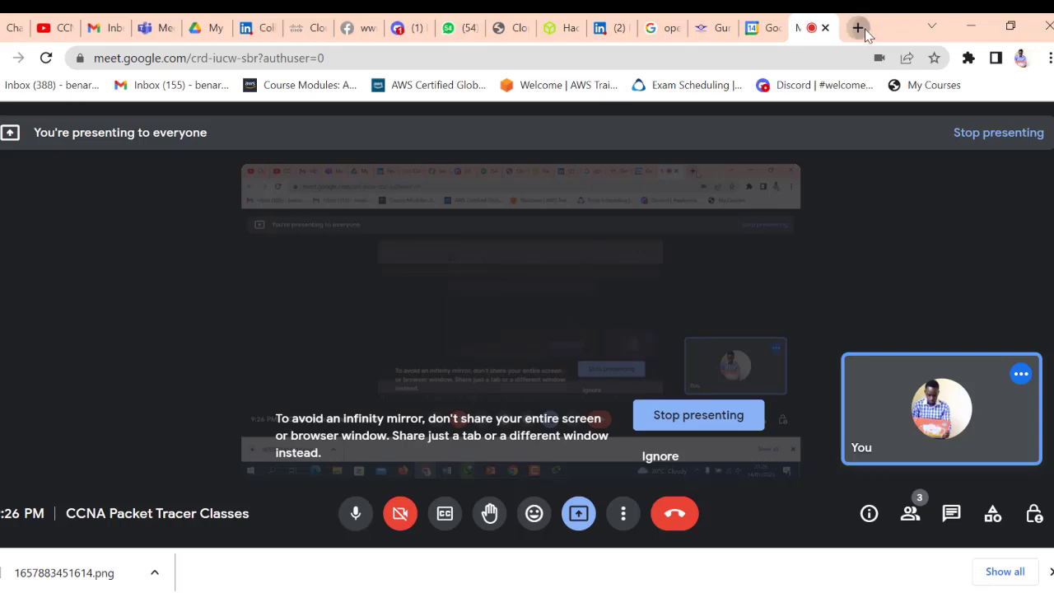
click(857, 28)
text(defaul)
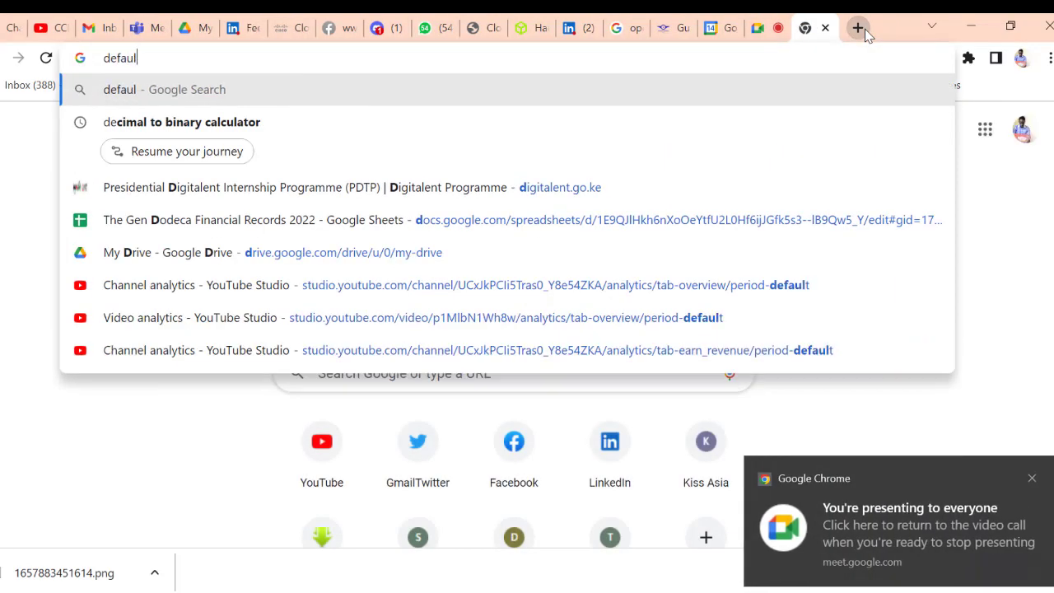
text(t static )
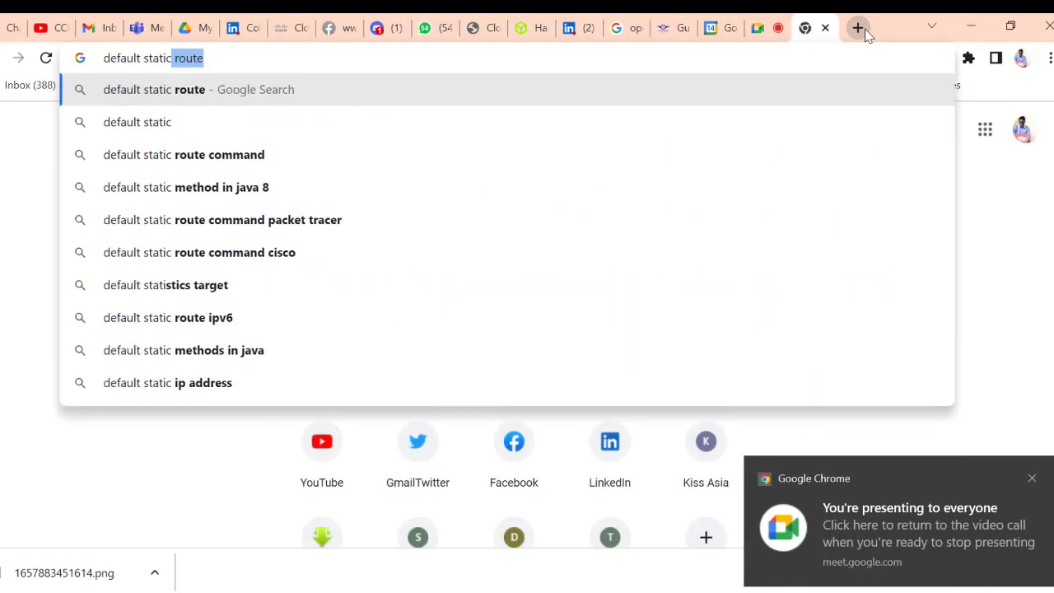
text(route)
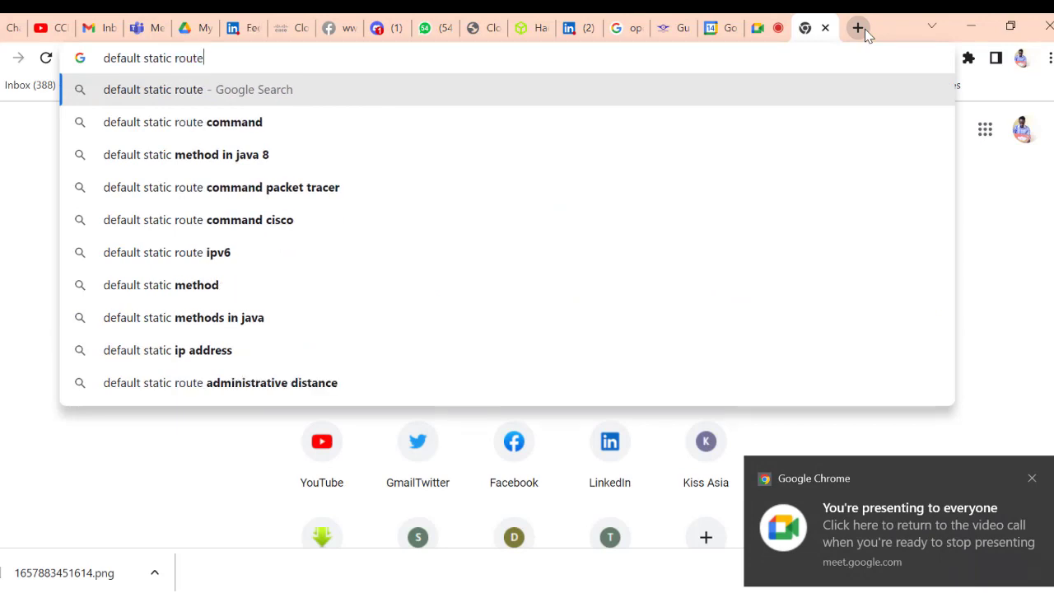
key(Return)
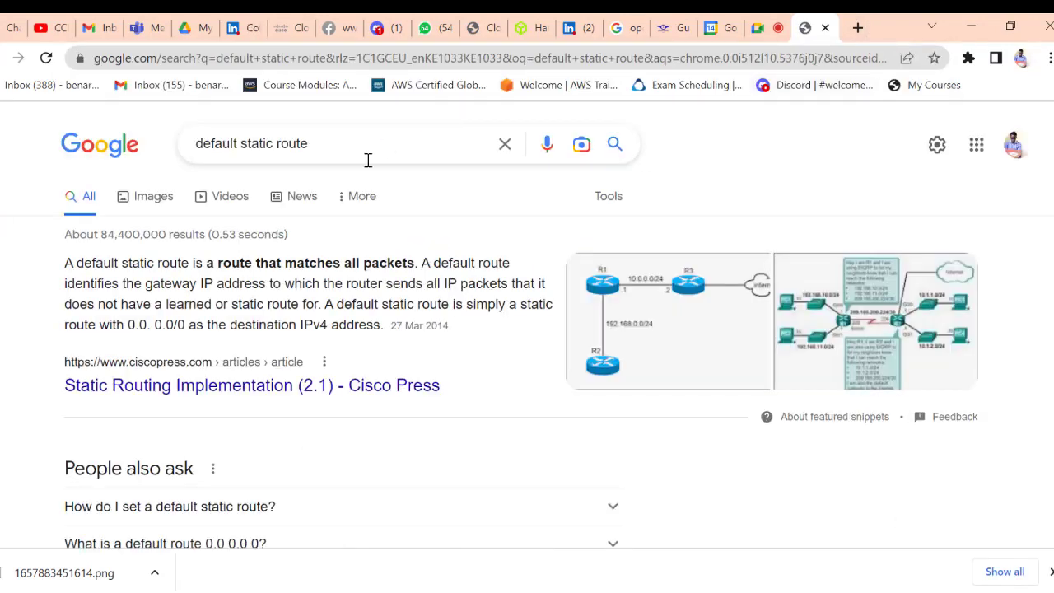
- Refine the search to "default static route geeksforgeeks" and skim the Default Route in Cisco Routers article
click(355, 155)
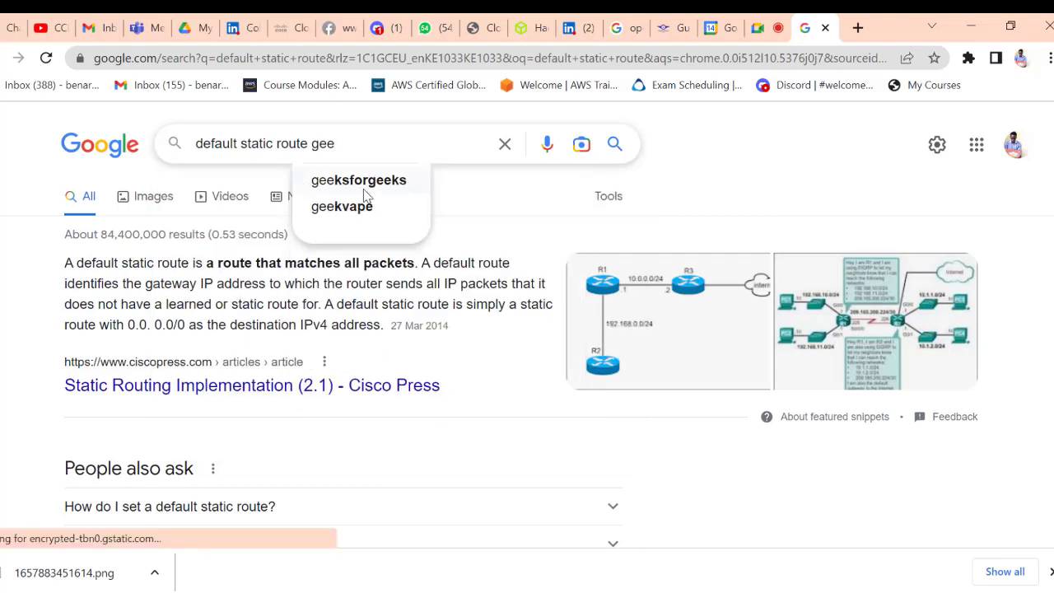
click(360, 186)
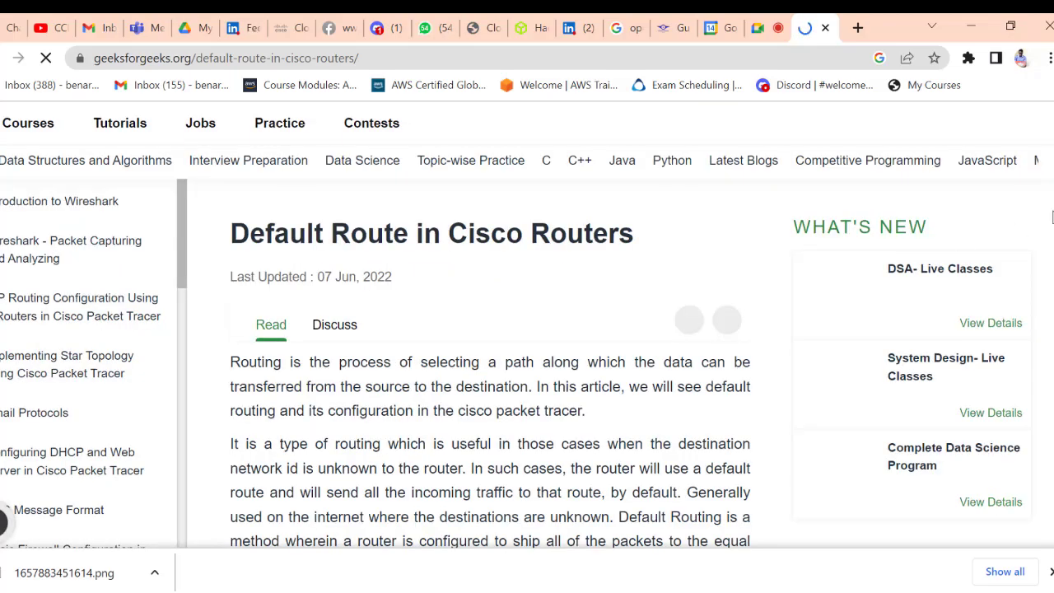
scroll(490, 346, down, 5)
scroll(490, 346, up, 3)
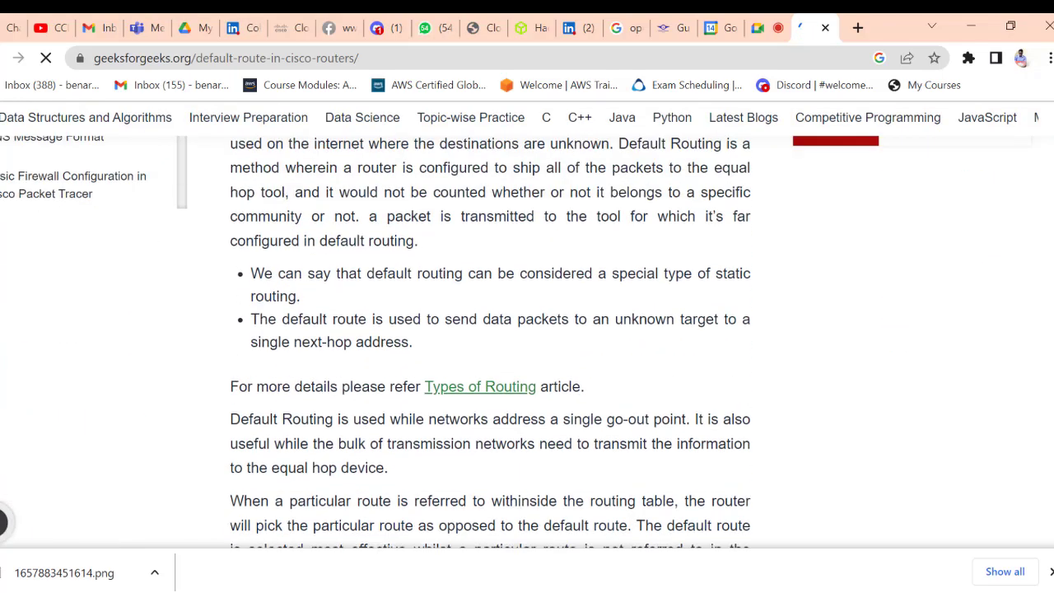
scroll(490, 346, down, 4)
scroll(490, 346, up, 3)
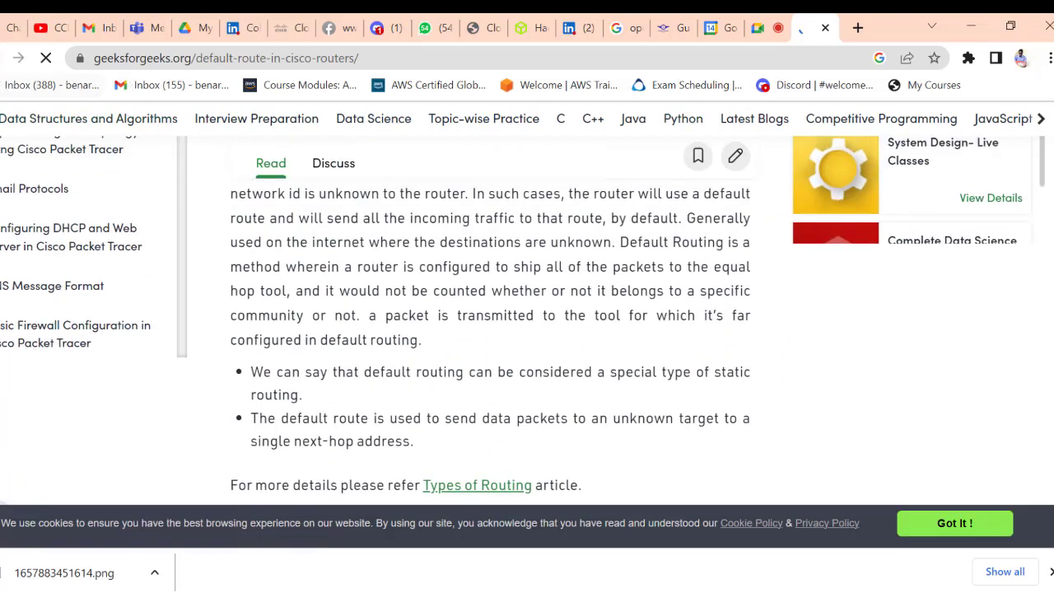
- Return to the search results and open the GeeksforGeeks Types of Routing article at its Default Routing section
key(alt+Left)
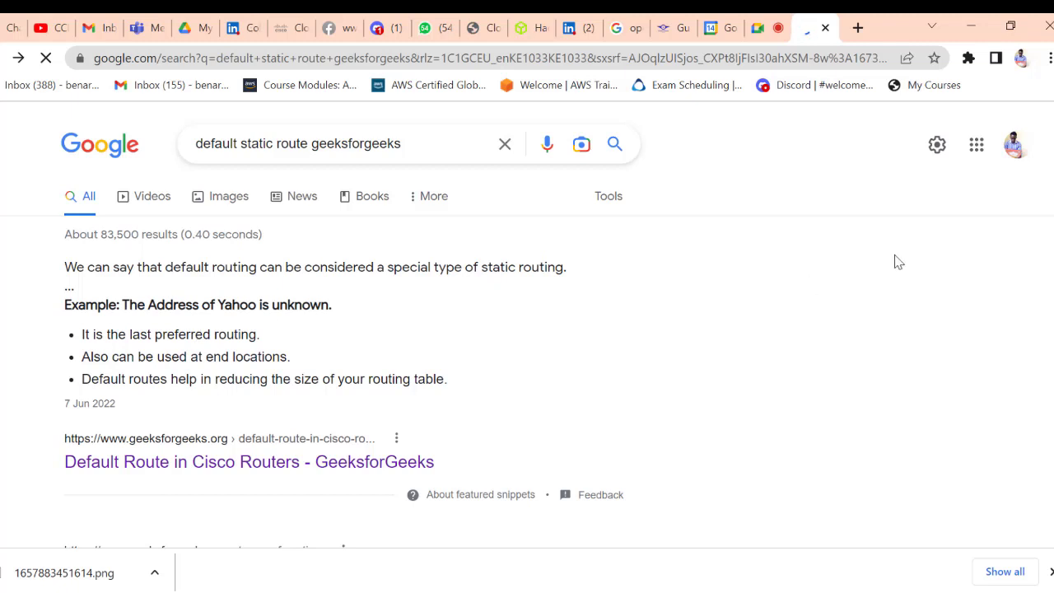
scroll(344, 347, down, 4)
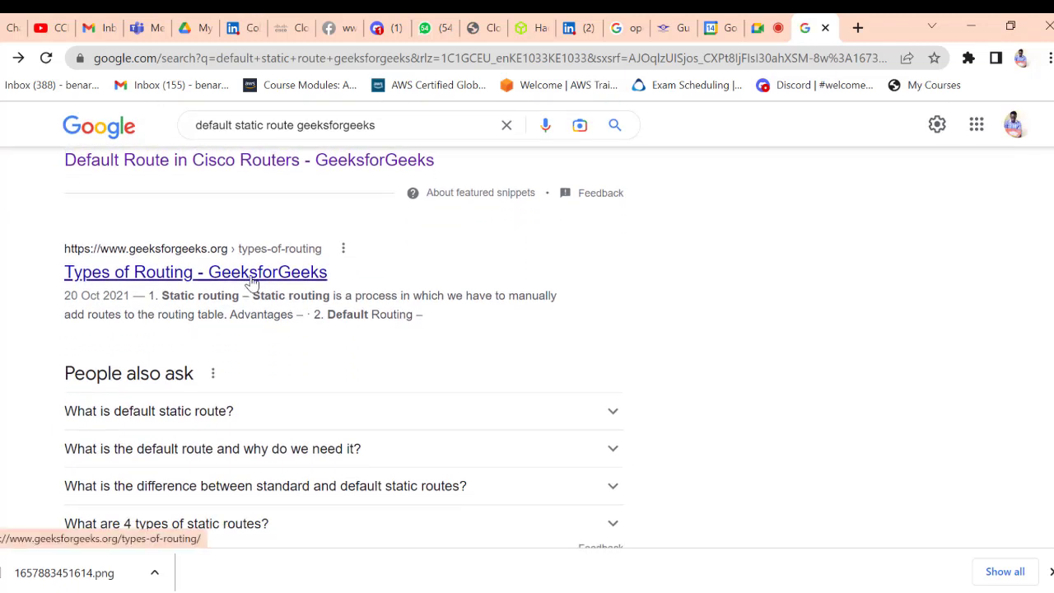
click(251, 283)
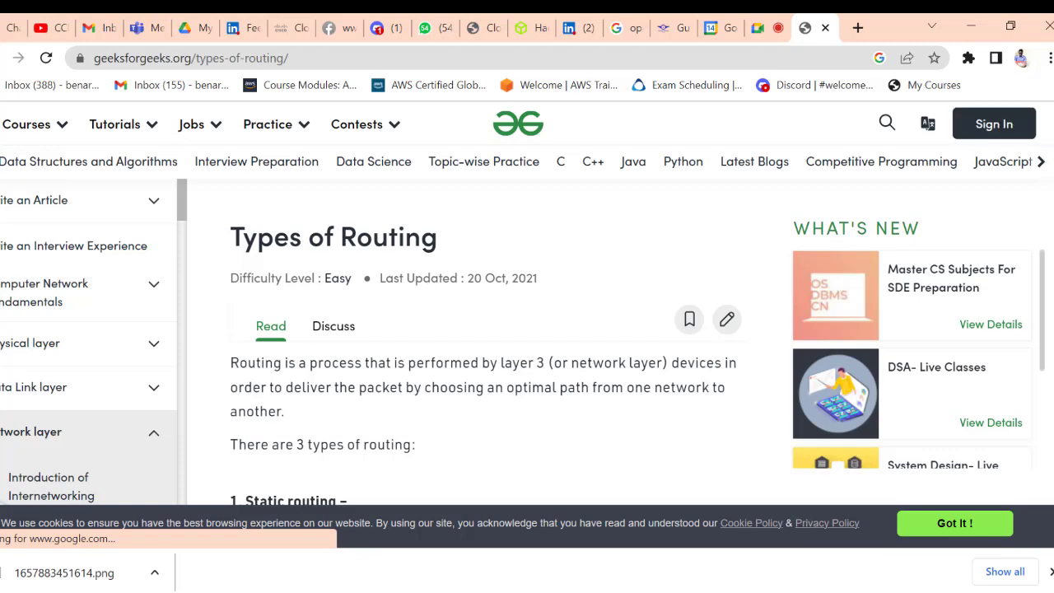
scroll(527, 329, down, 12)
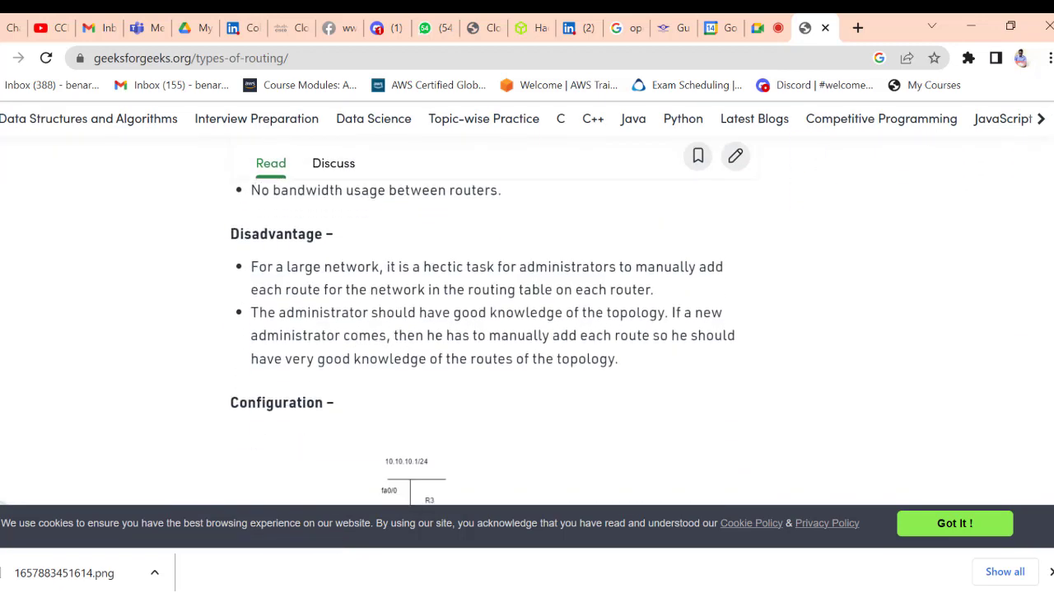
scroll(527, 329, down, 15)
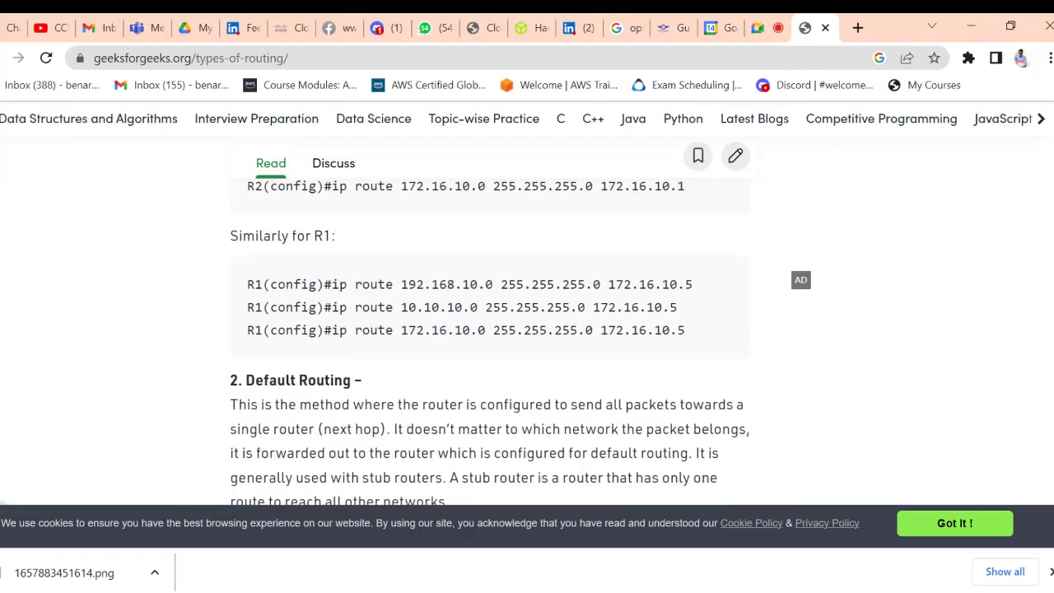
scroll(527, 329, up, 1)
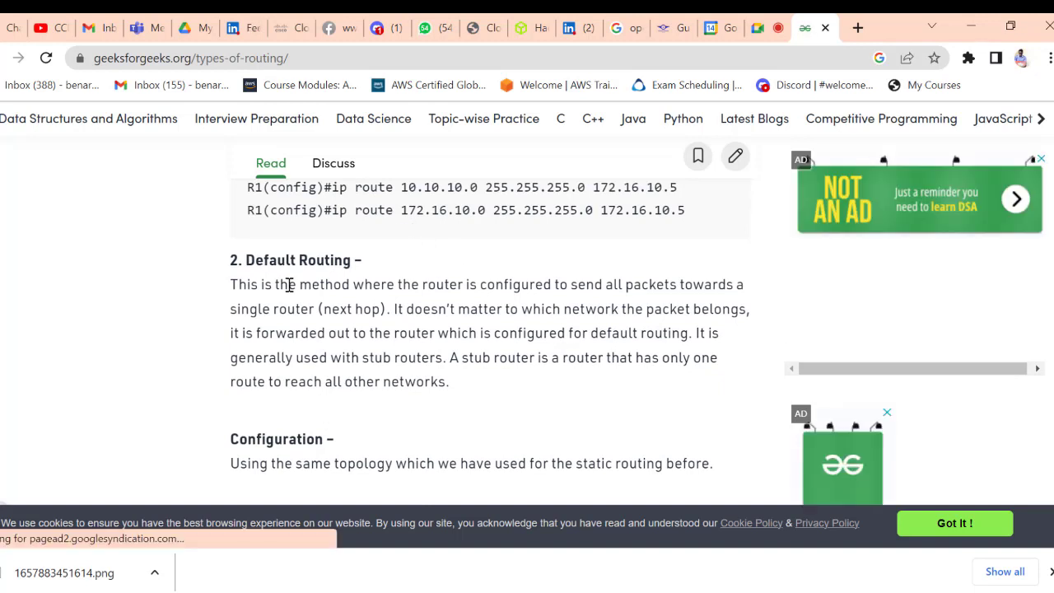
- Highlight the Default Routing definition for reading and dismiss the site's sign-in prompts
drag(247, 260, 442, 381)
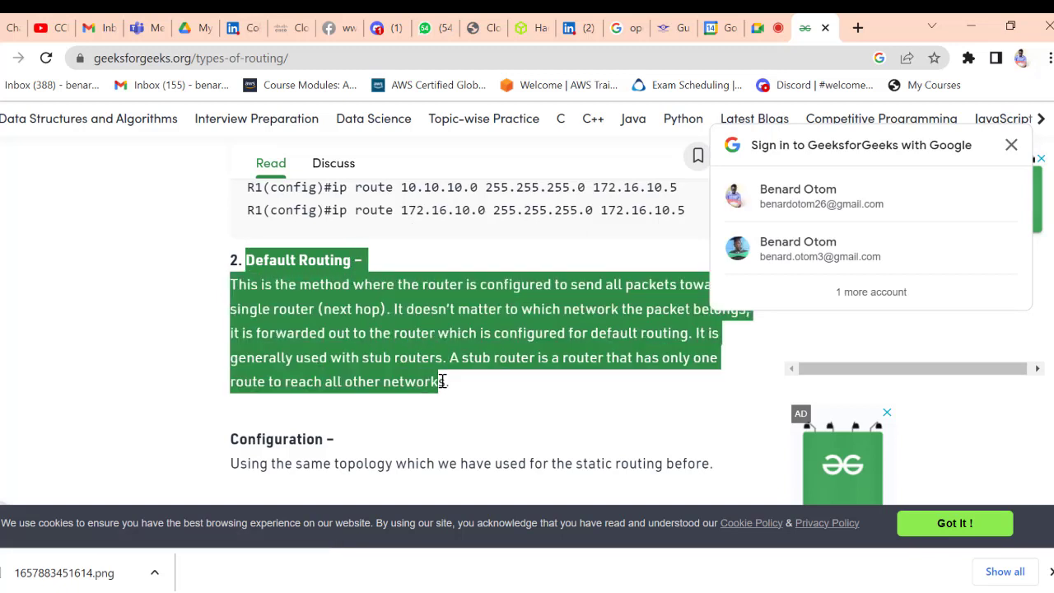
click(396, 286)
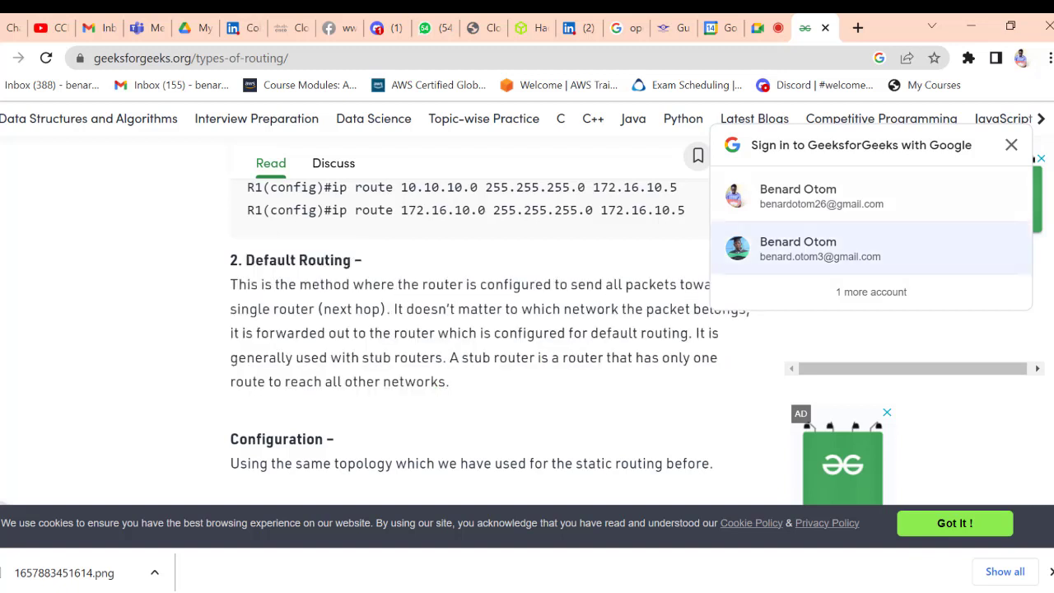
click(1011, 146)
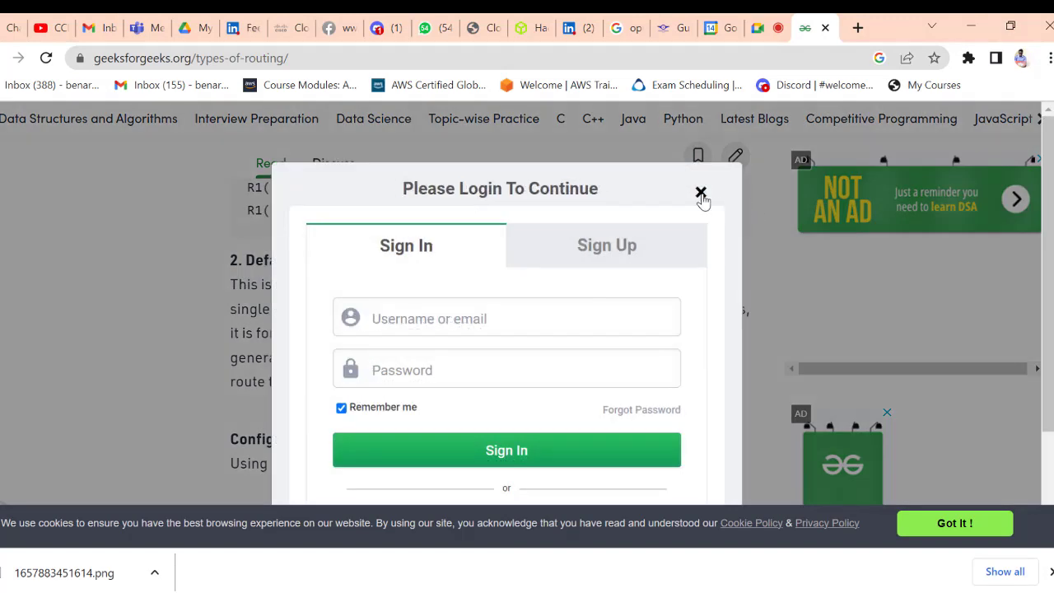
click(701, 193)
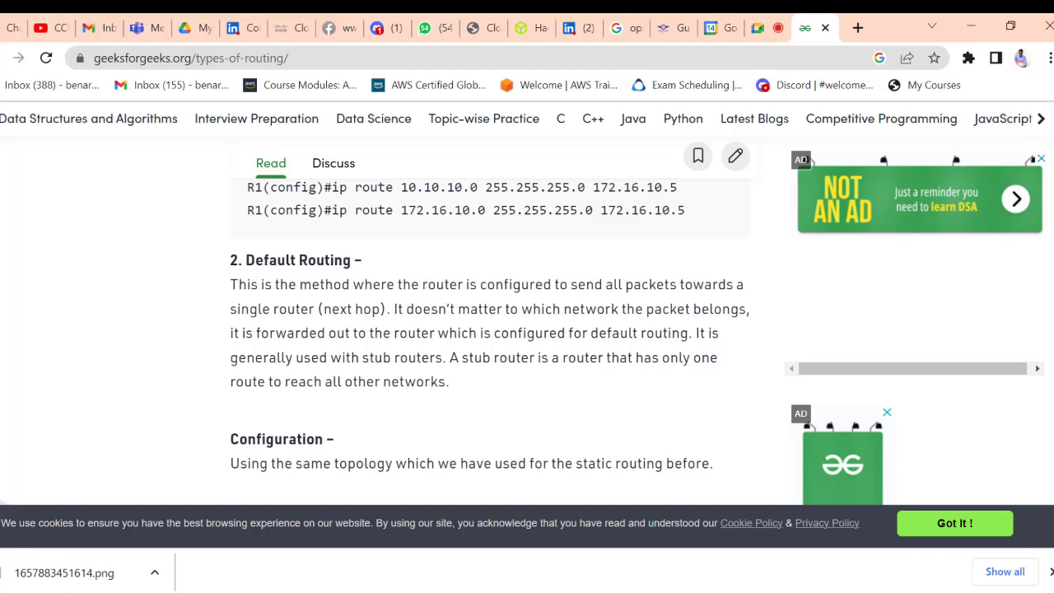
- Examine the default routing configuration examples, highlighting the 0.0.0.0 0.0.0.0 part of the R1 and R2 commands
scroll(489, 329, down, 8)
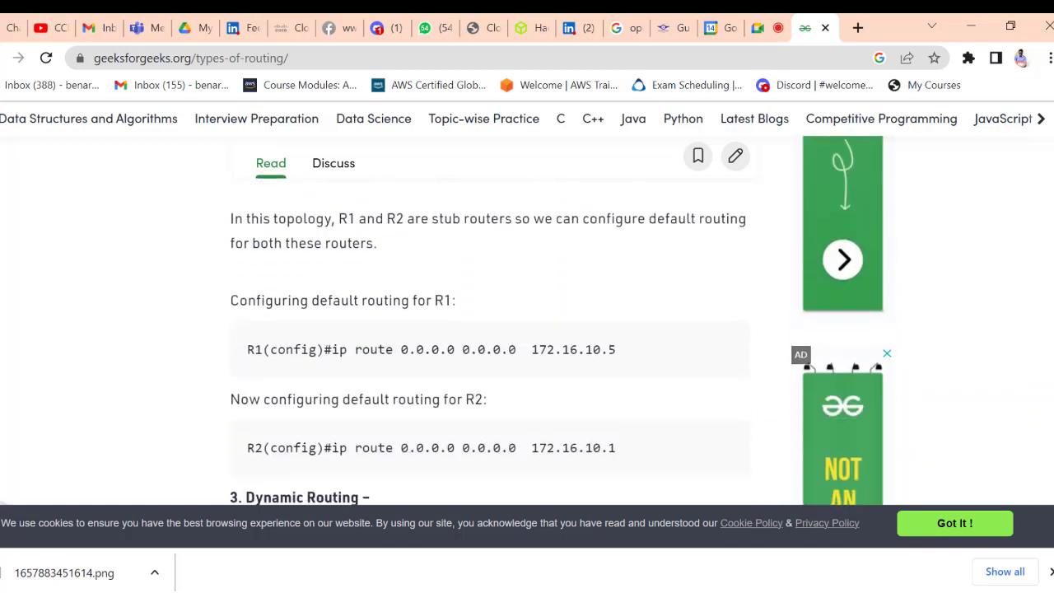
scroll(490, 329, down, 1)
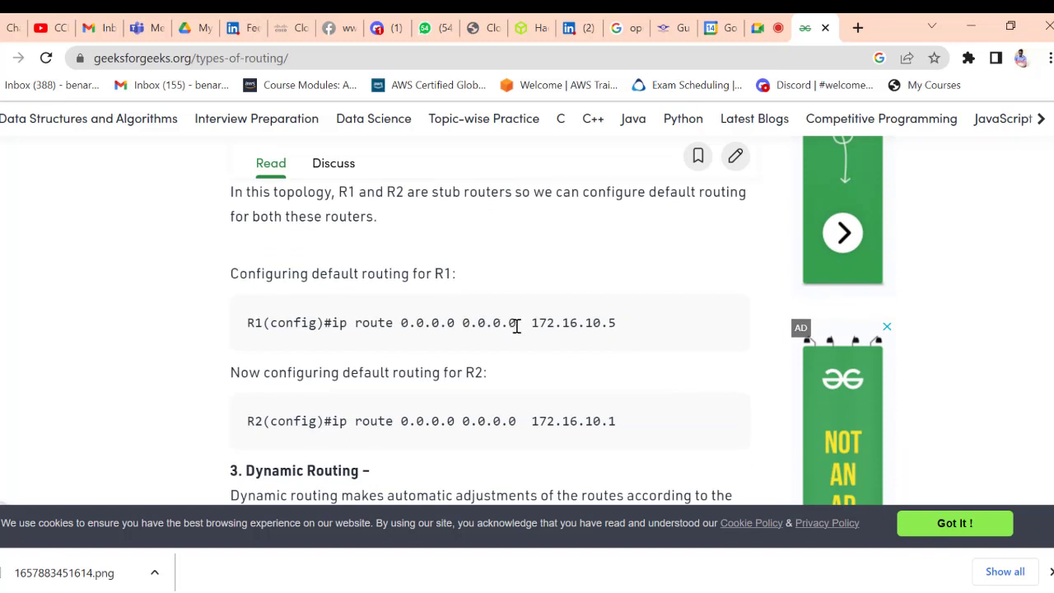
drag(516, 326, 411, 323)
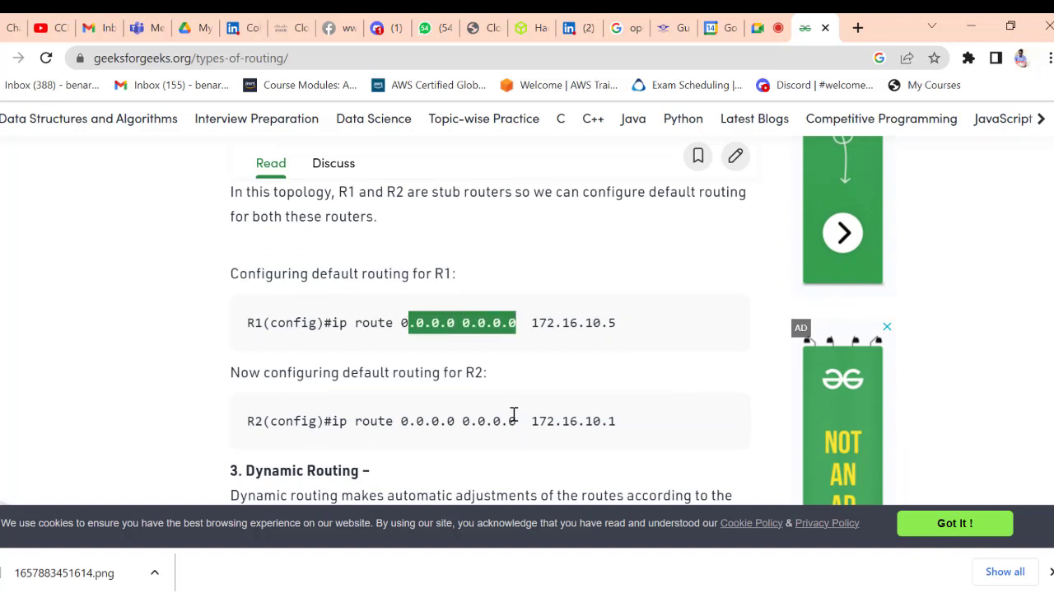
drag(519, 420, 406, 421)
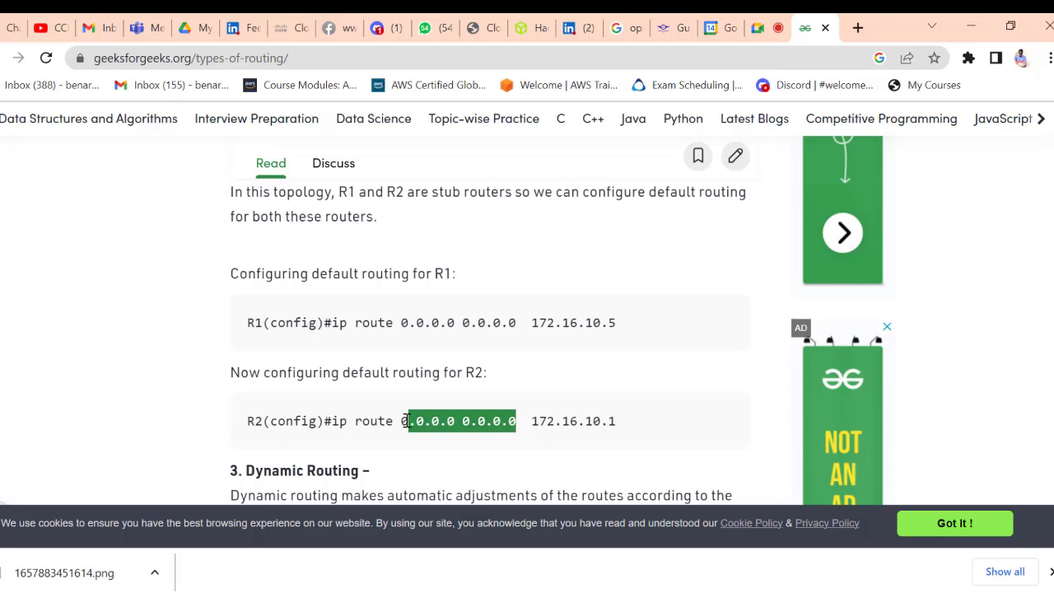
- Switch back to Packet Tracer and copy the earlier command "ip route 192.168.3.0 255.255.255.0 gi0/0" from Router2's command-line history
click(970, 26)
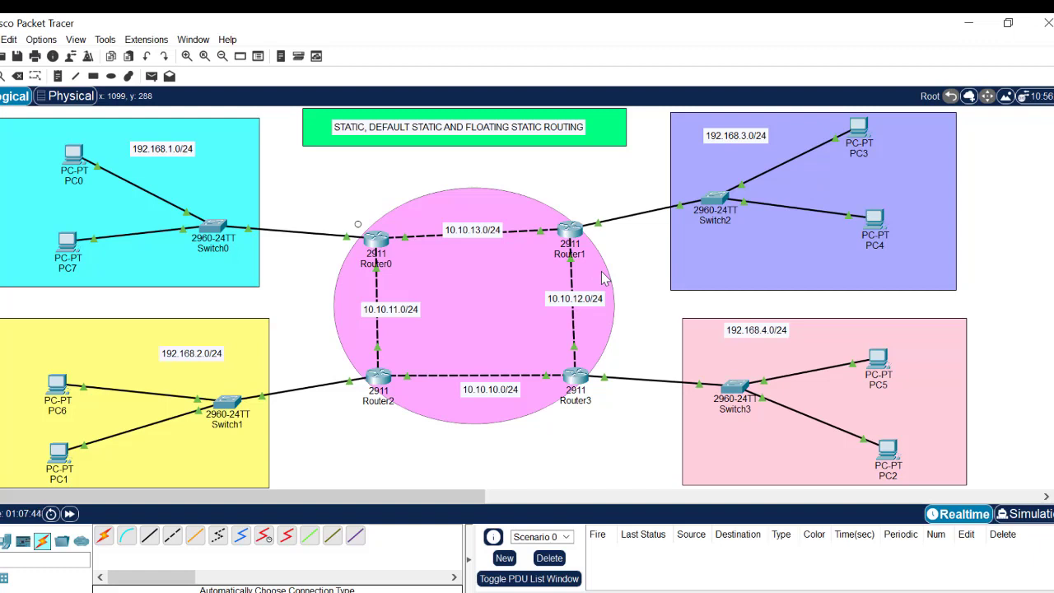
click(377, 384)
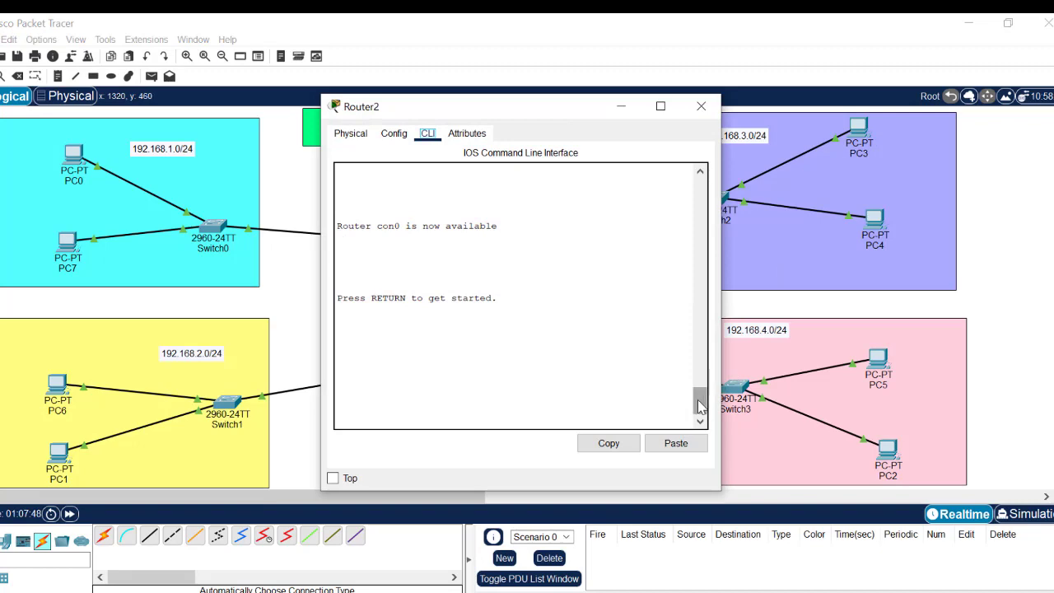
drag(698, 403, 698, 373)
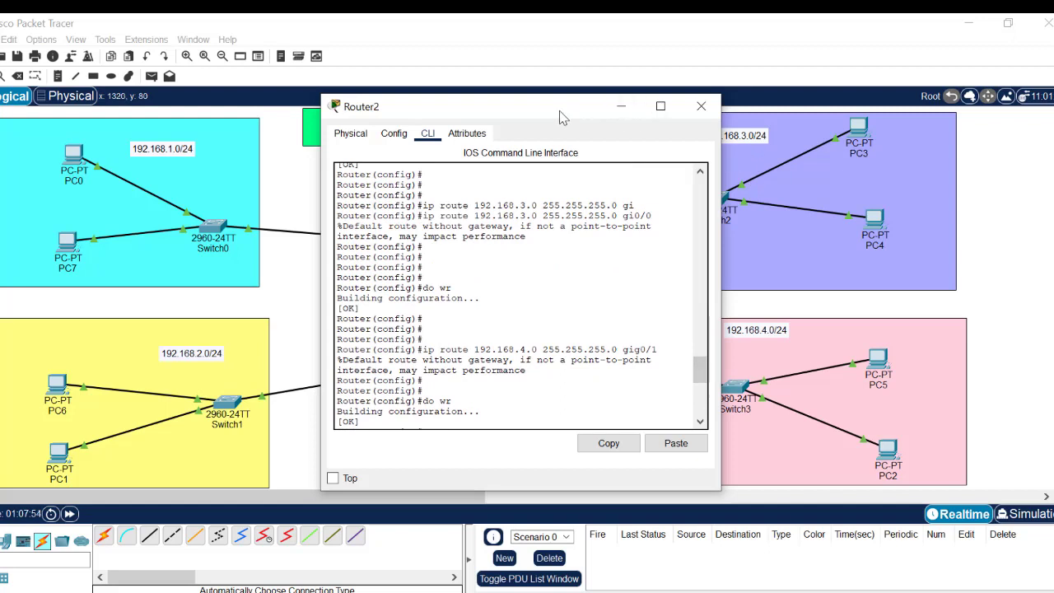
drag(559, 117, 504, 120)
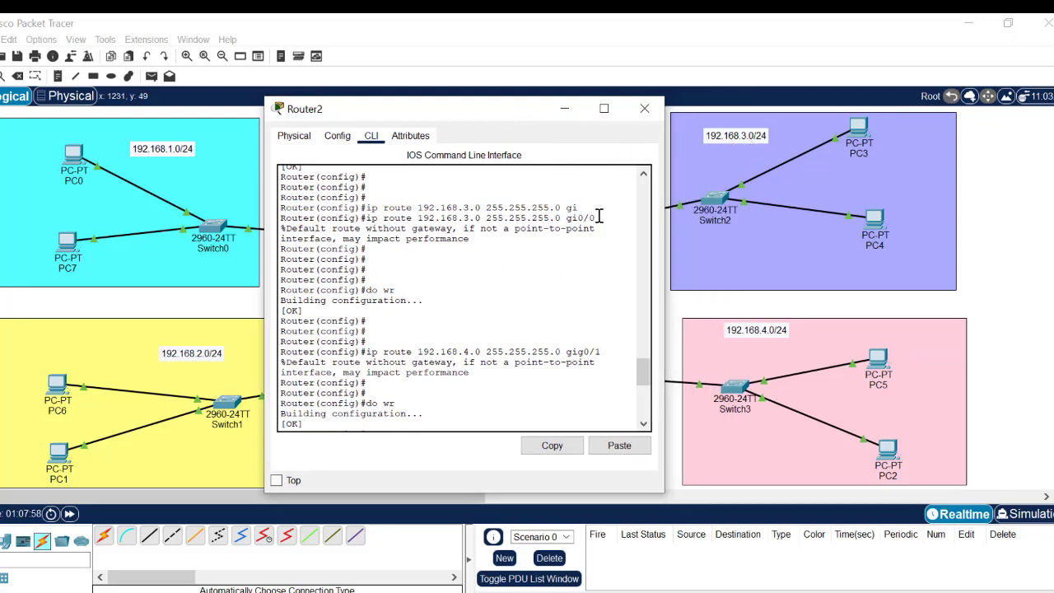
drag(595, 218, 368, 223)
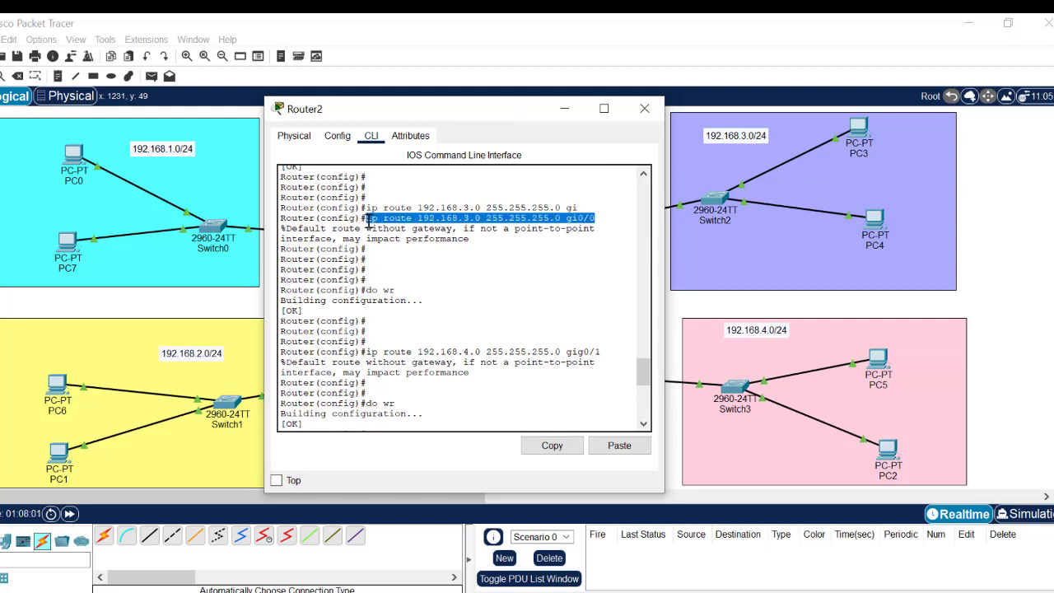
click(547, 449)
- Wake Router2's console and enter global configuration mode through "en" and "conf t"
click(617, 447)
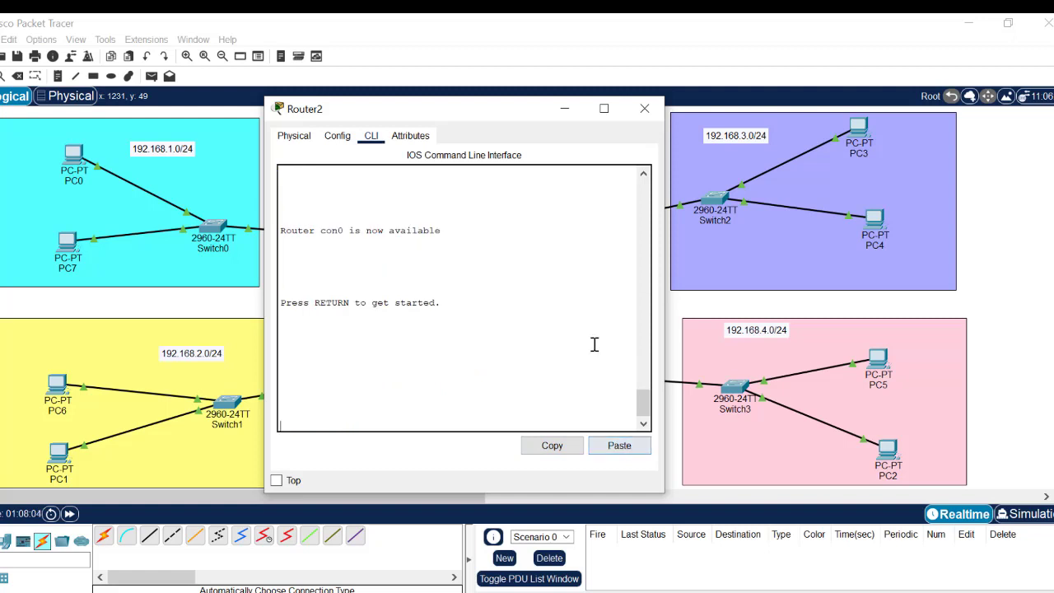
key(Return)
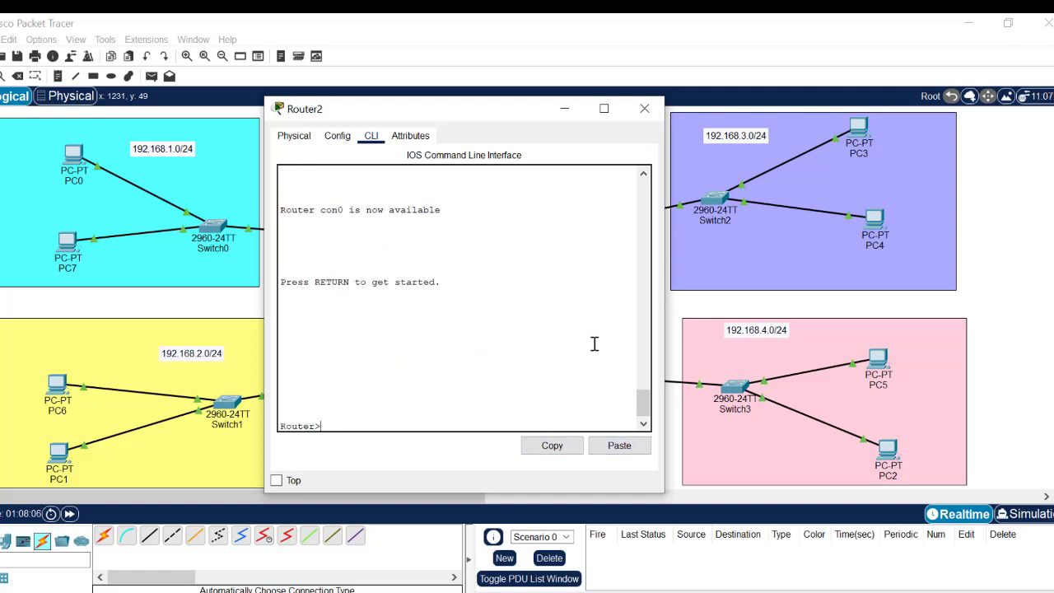
text(en)
key(Return)
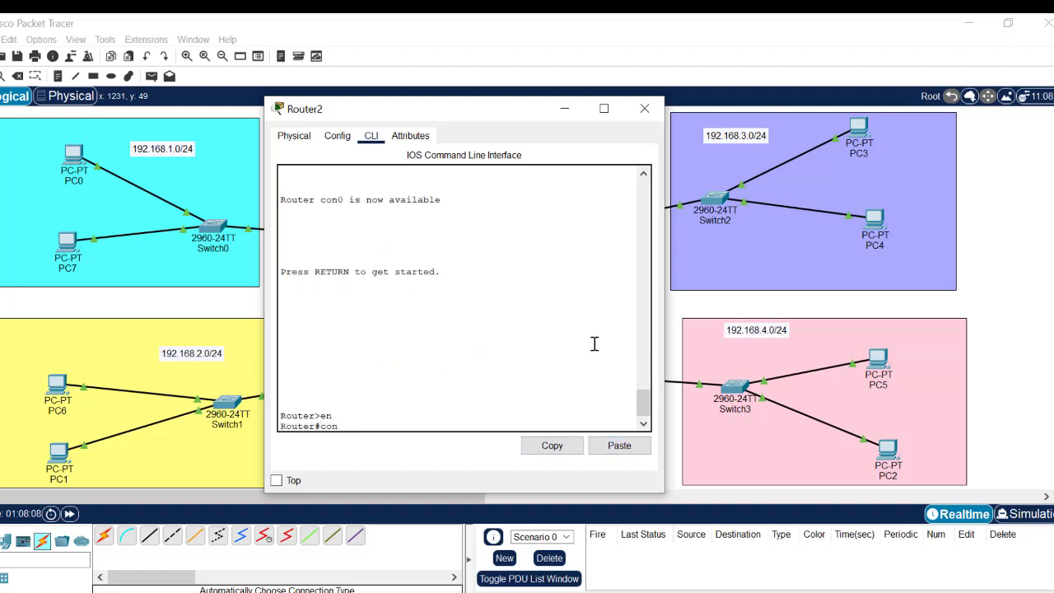
key(Return)
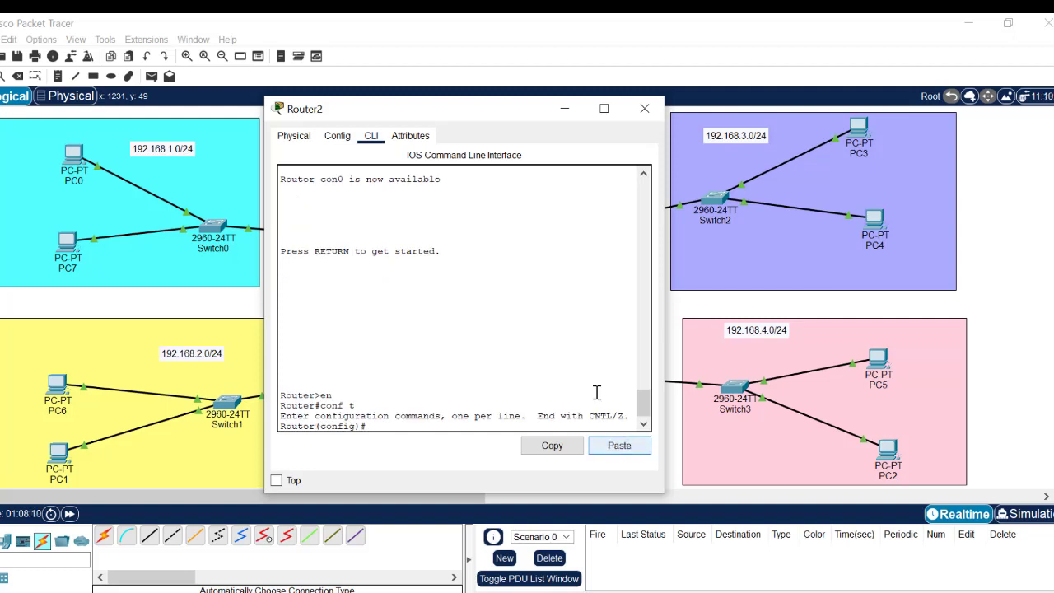
- Remove the static route on Router2 by running the copied command as "no ip route 192.168.3.0 255.255.255.0 gi0/0", widening and repositioning its window
click(617, 446)
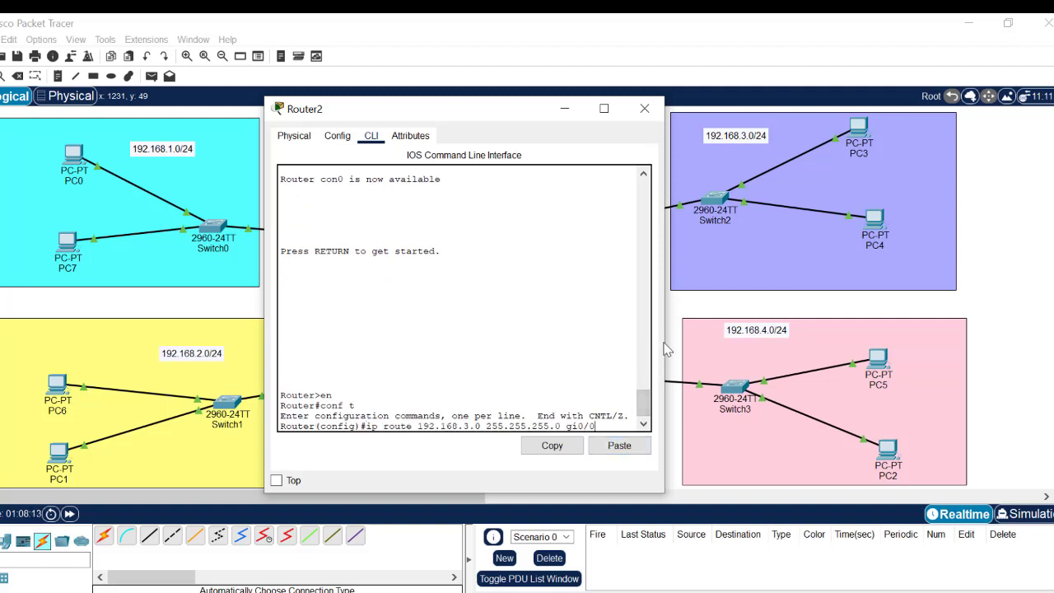
drag(664, 339, 847, 372)
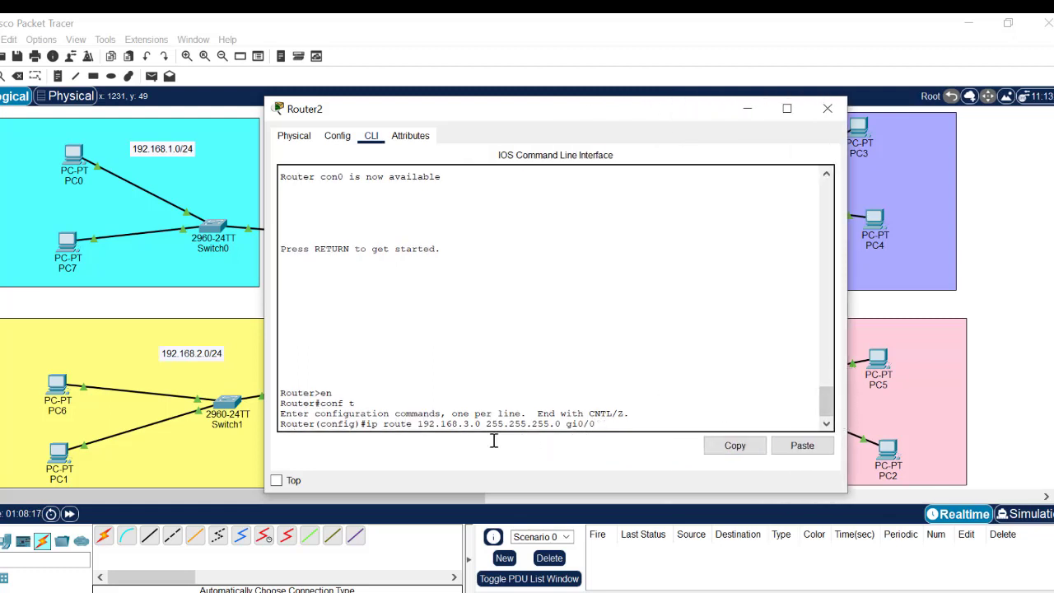
drag(596, 424, 367, 424)
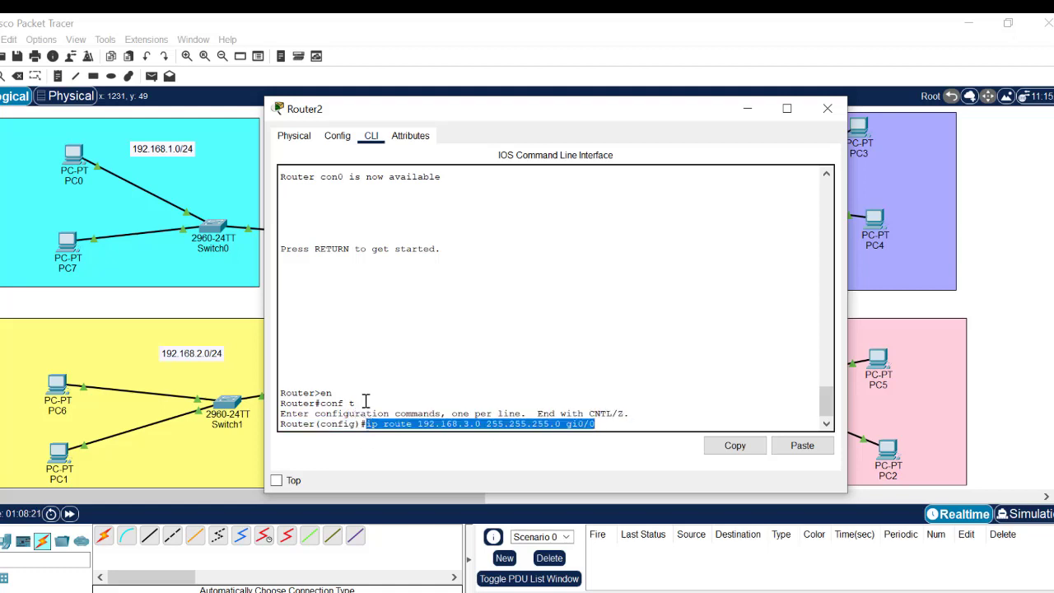
drag(372, 113, 240, 149)
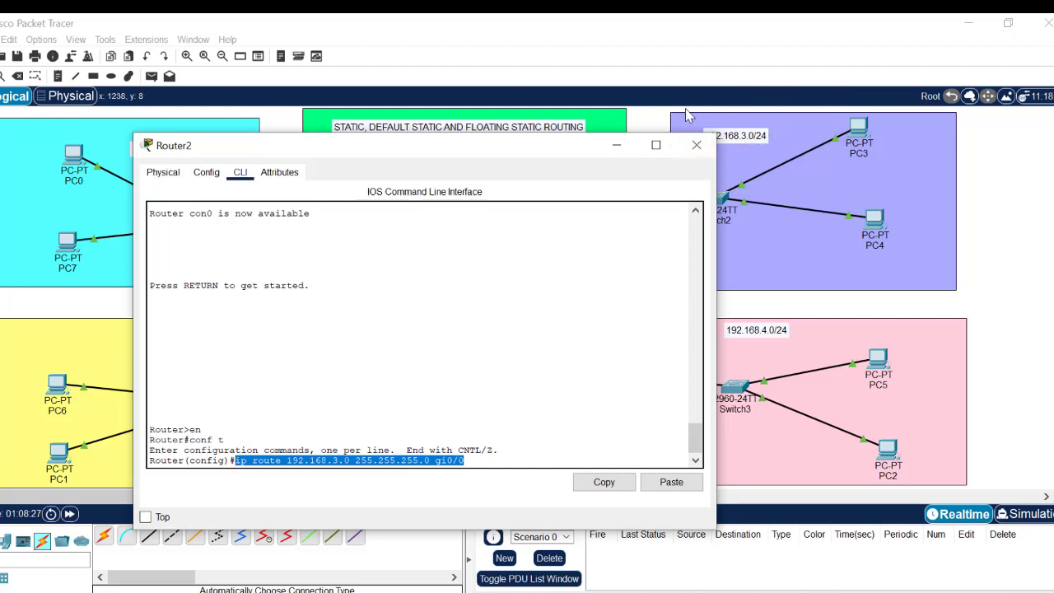
click(485, 459)
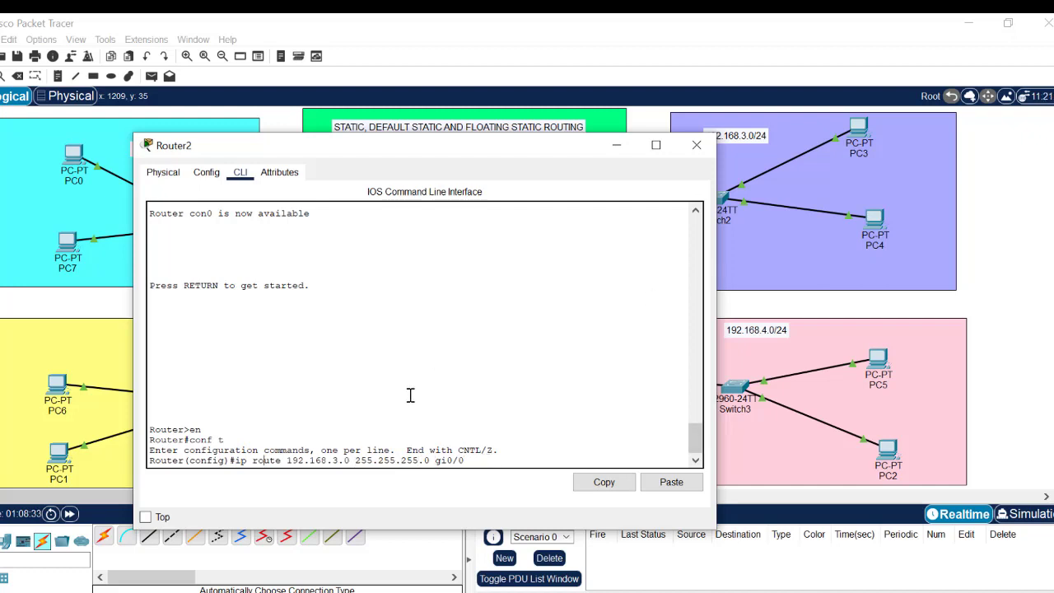
key(ctrl+a)
text(no)
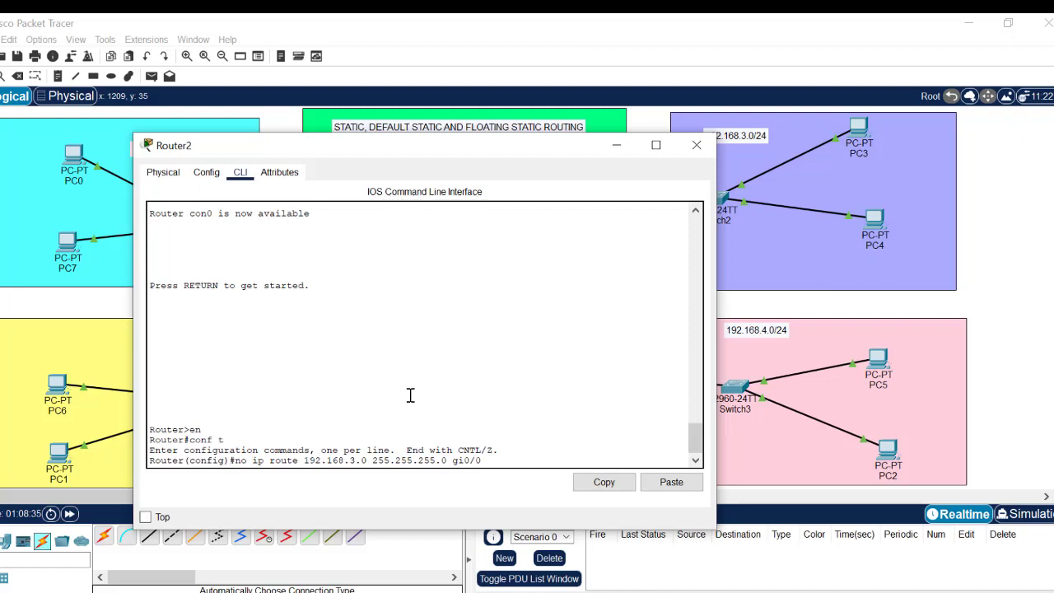
key(Return)
key(Return)
key(Return)
key(Return)
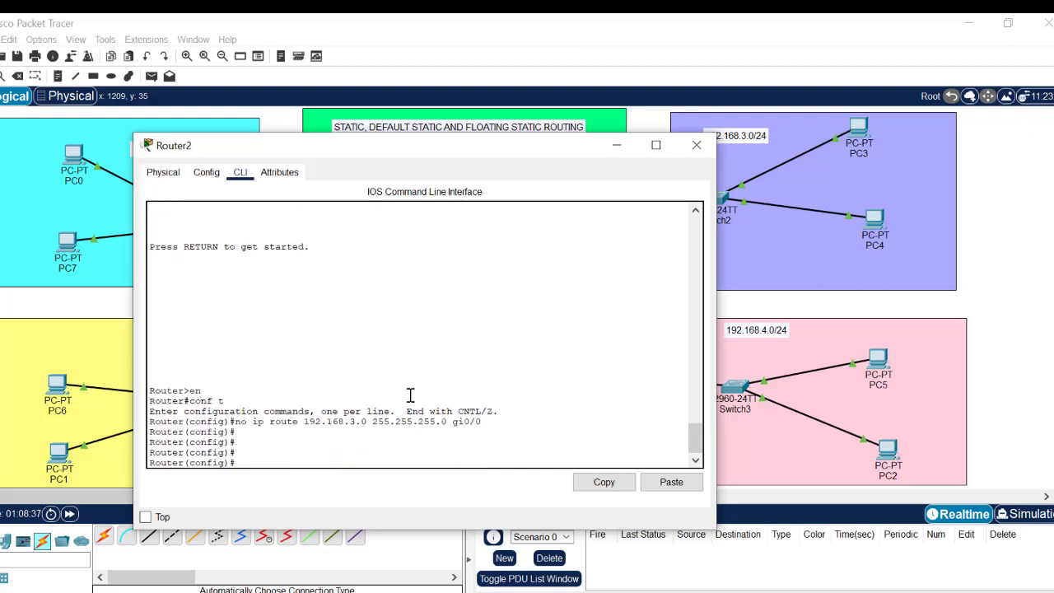
- Test the removed route by pinging 192.168.3.2 from PC6's command prompt, and put the PC6 window away
click(632, 21)
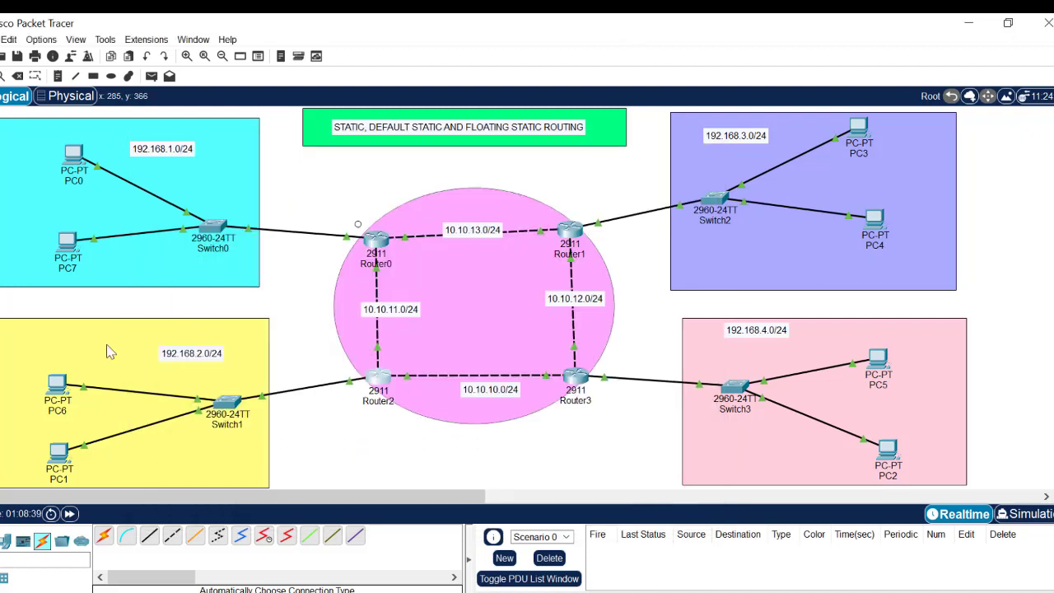
click(56, 384)
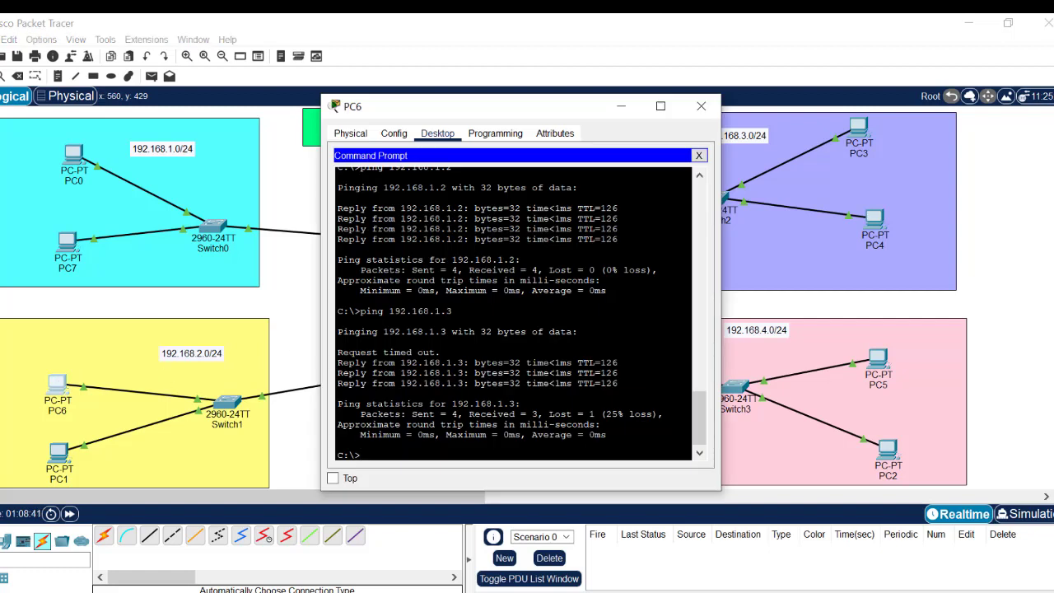
key(Up)
key(Up)
key(Return)
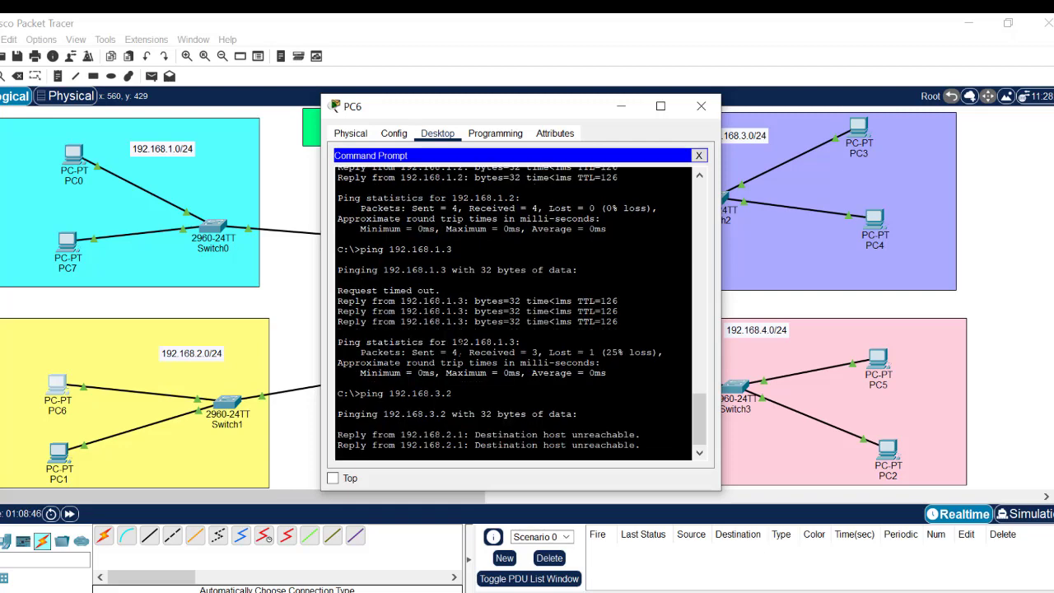
click(622, 105)
- Highlight the removed 192.168.3.0 route in Router2's command line and review the router links in the topology
click(377, 376)
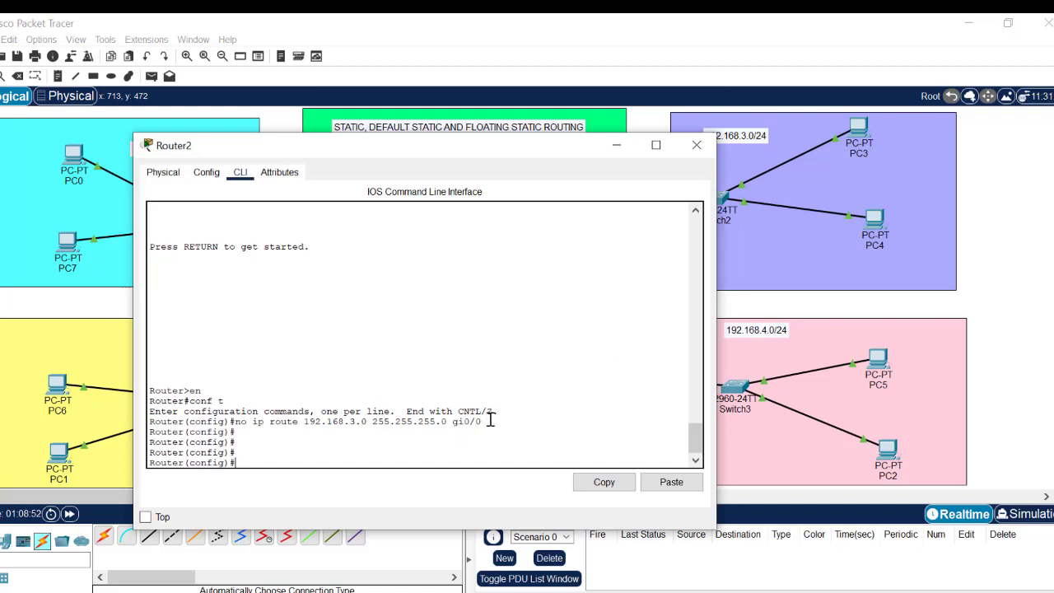
drag(478, 421, 252, 423)
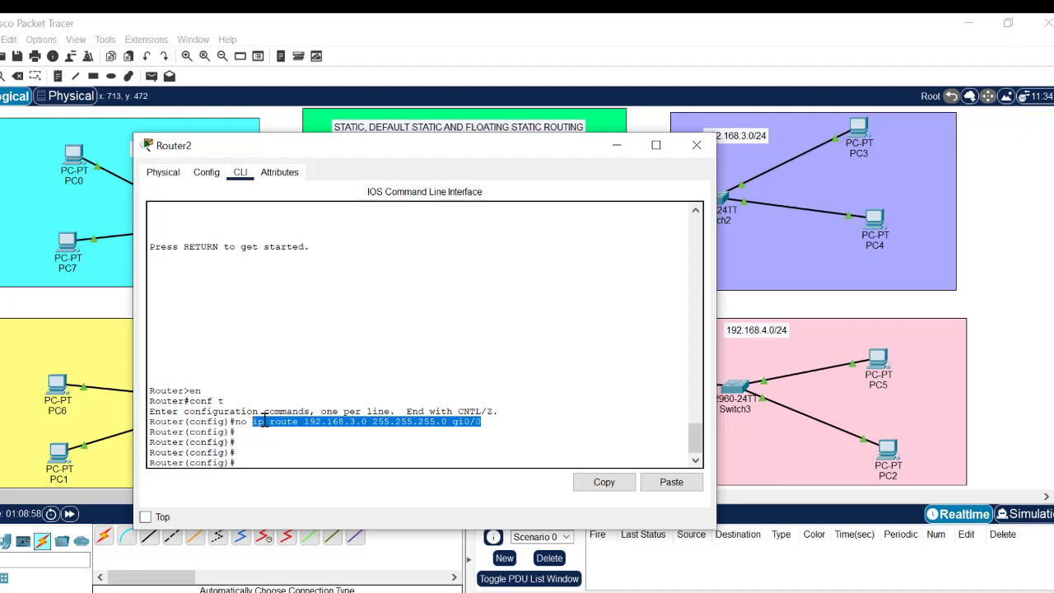
click(615, 145)
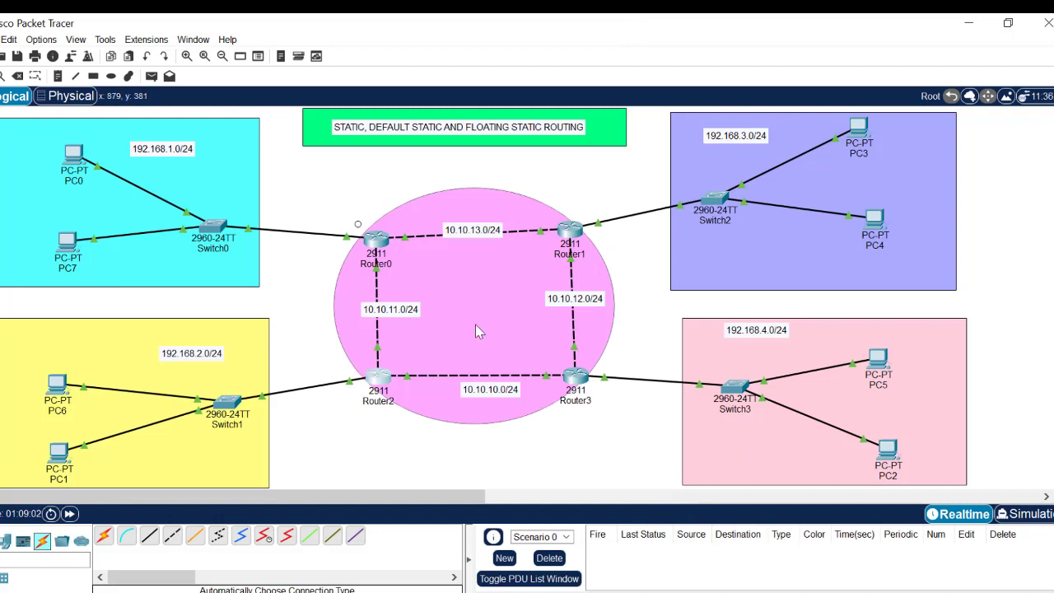
click(376, 380)
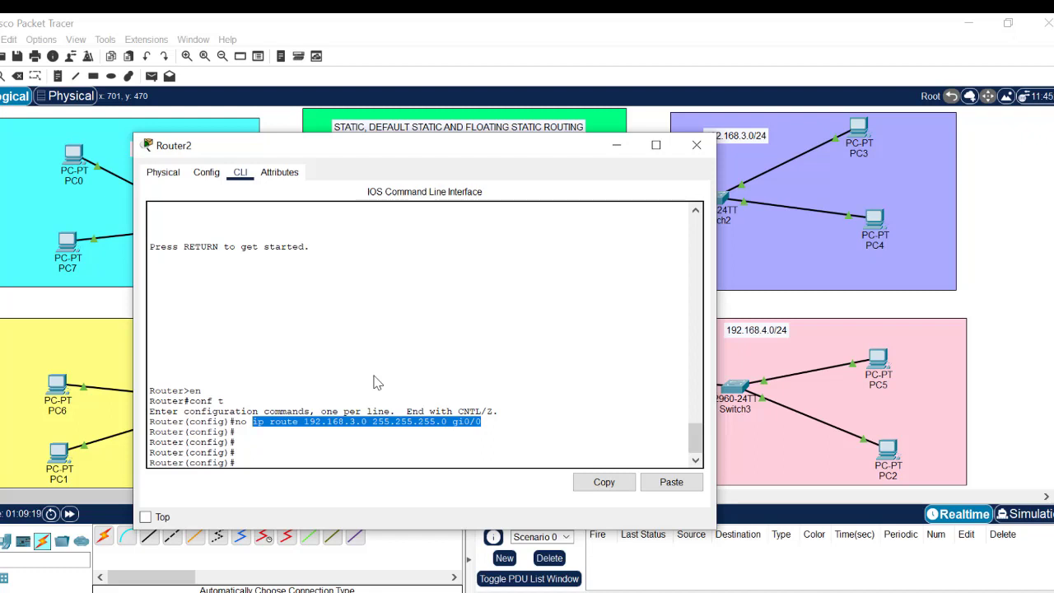
click(241, 425)
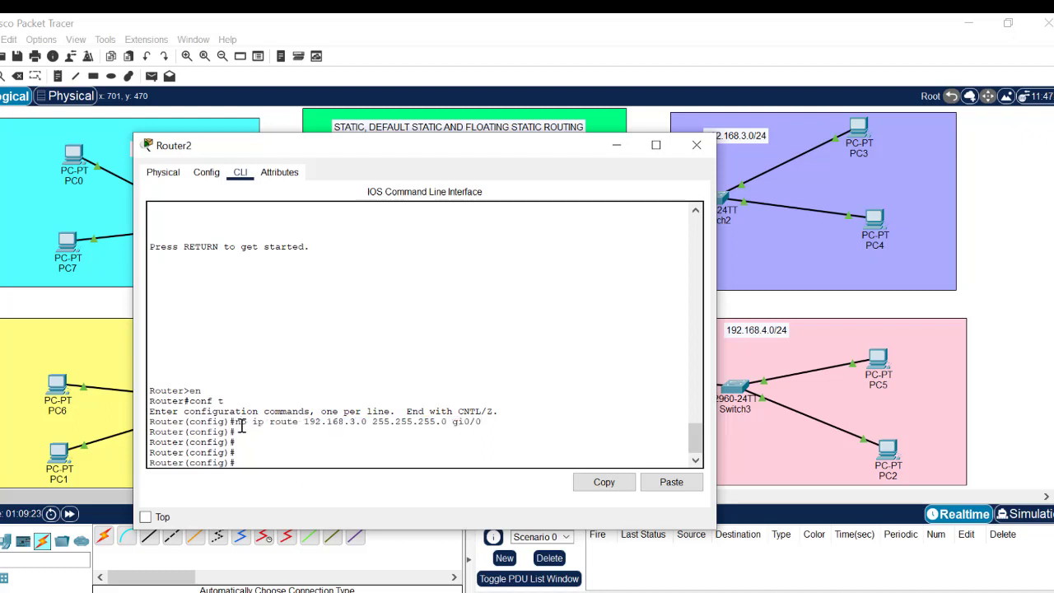
- Begin a default static route on Router2 with "ip route 0.0.0.0 0.0.0.0"
key(Return)
key(Return)
key(Return)
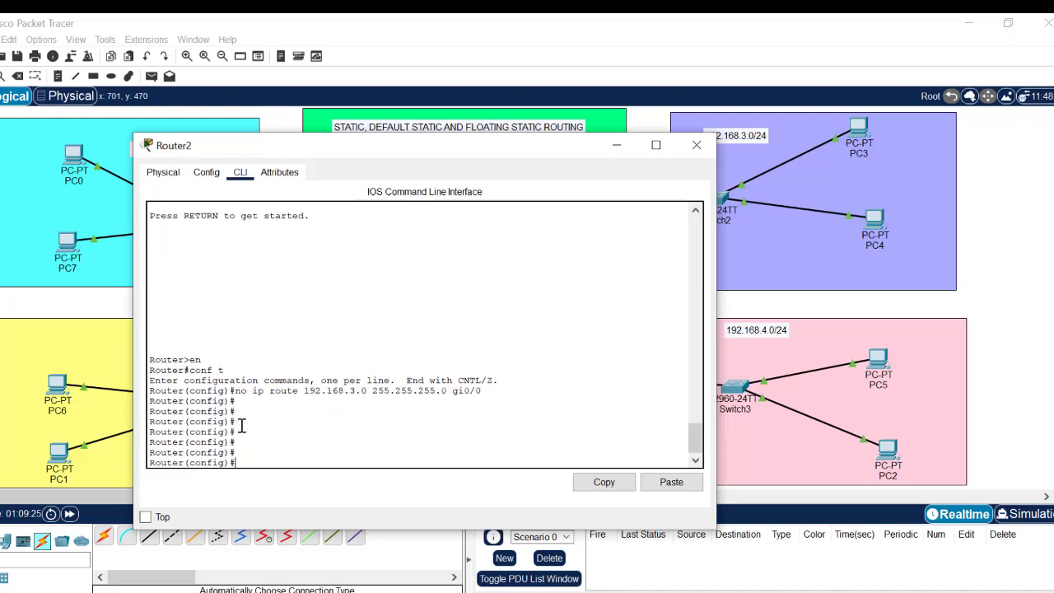
text(ip rou)
key(Tab)
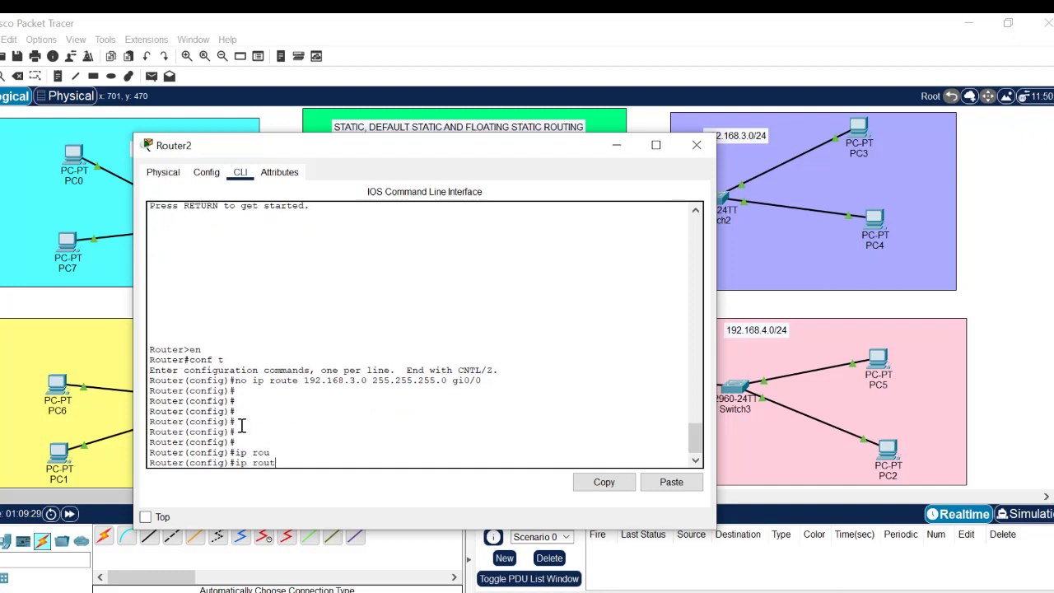
text(te 0.0.0.0 0.0.0.0)
- Check Router2's links in the topology, complete the default route with exit interface gig0/1, and save the configuration with "do wr"
click(616, 147)
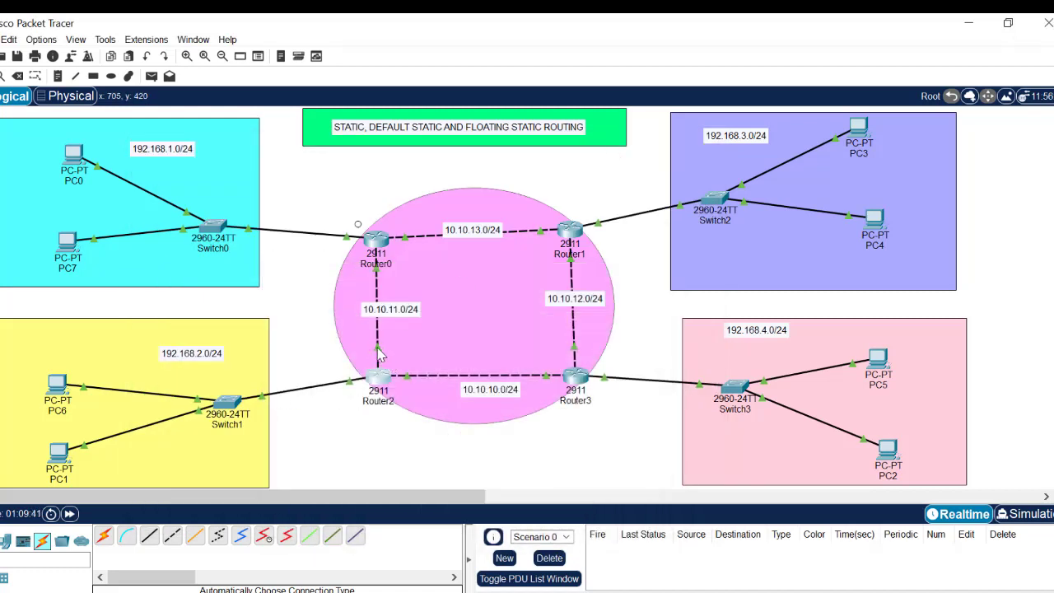
mouse_move(380, 355)
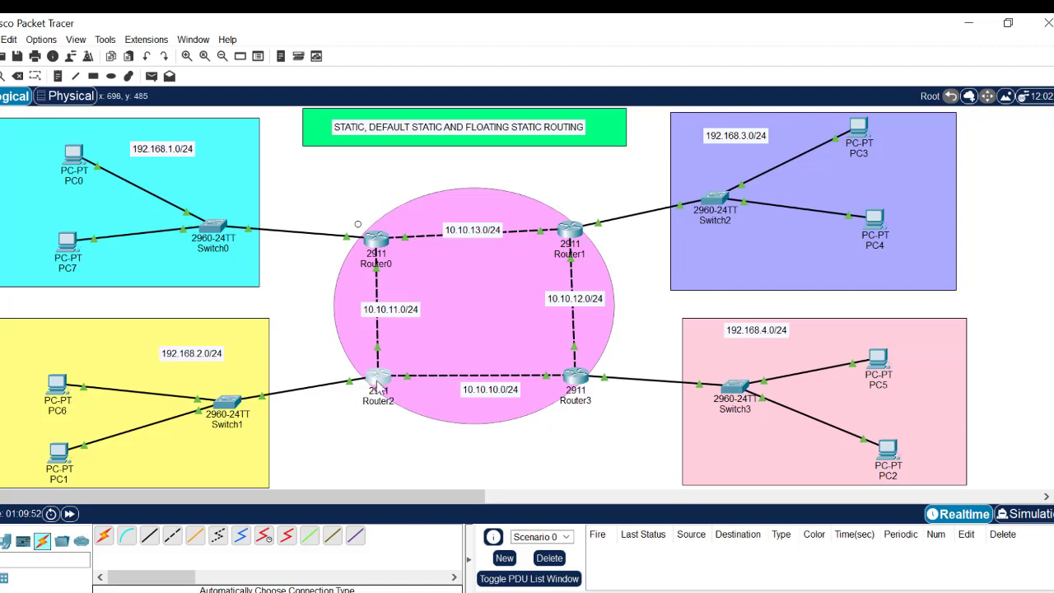
click(379, 377)
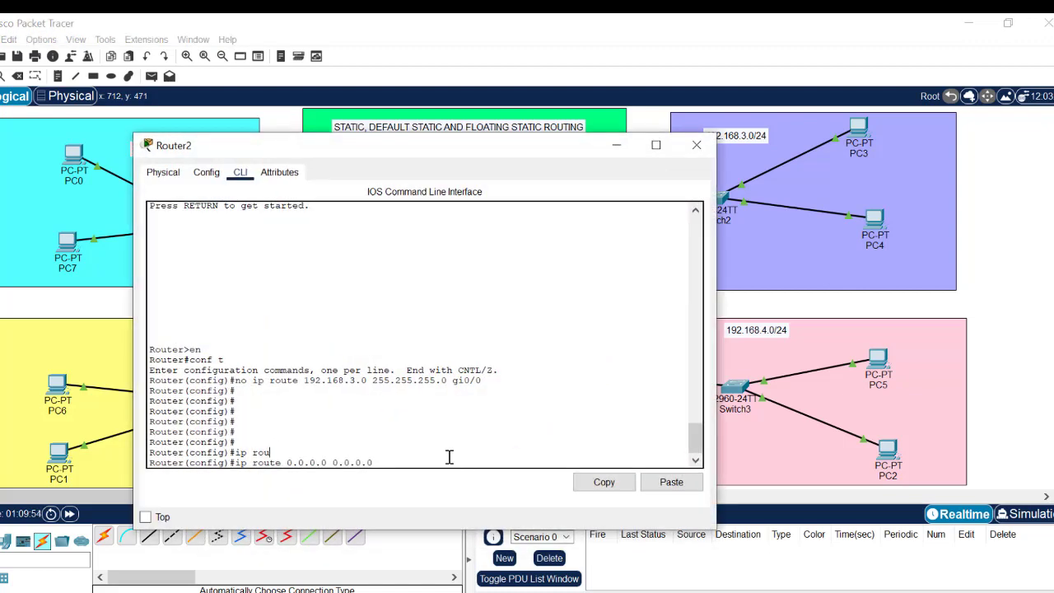
text(ig0/1)
key(Return)
key(Return)
key(Return)
key(Return)
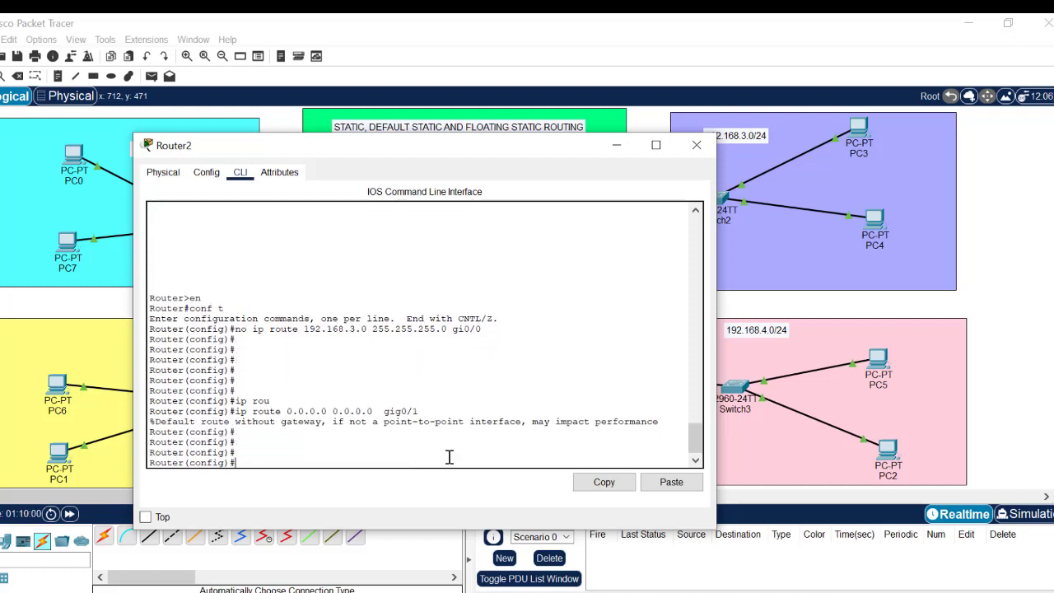
text(do wr)
key(Return)
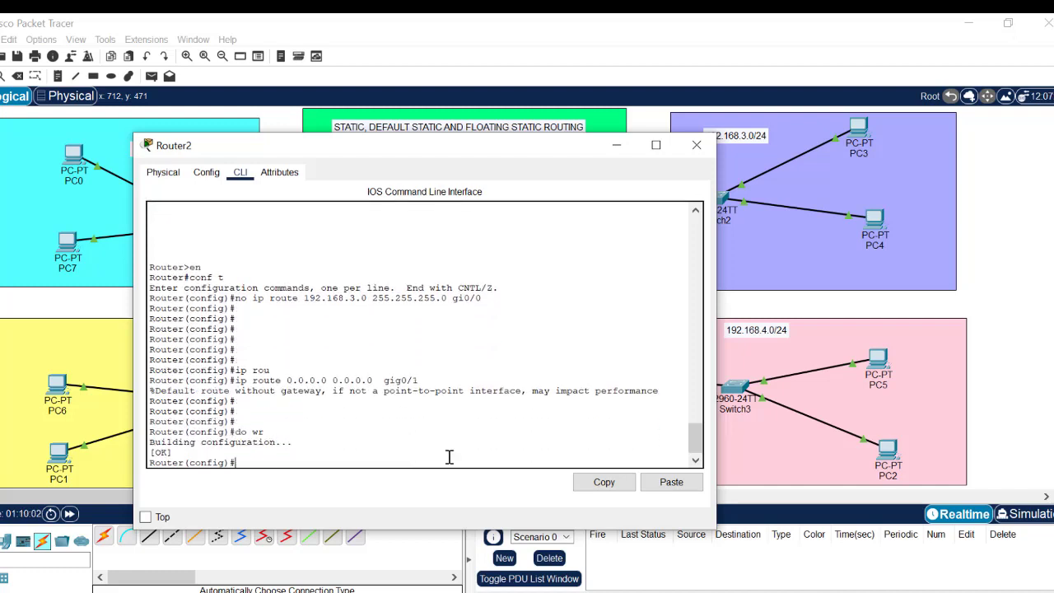
- Ping 192.168.3.2 twice from PC6's command prompt to test the default route, and close PC6
click(47, 320)
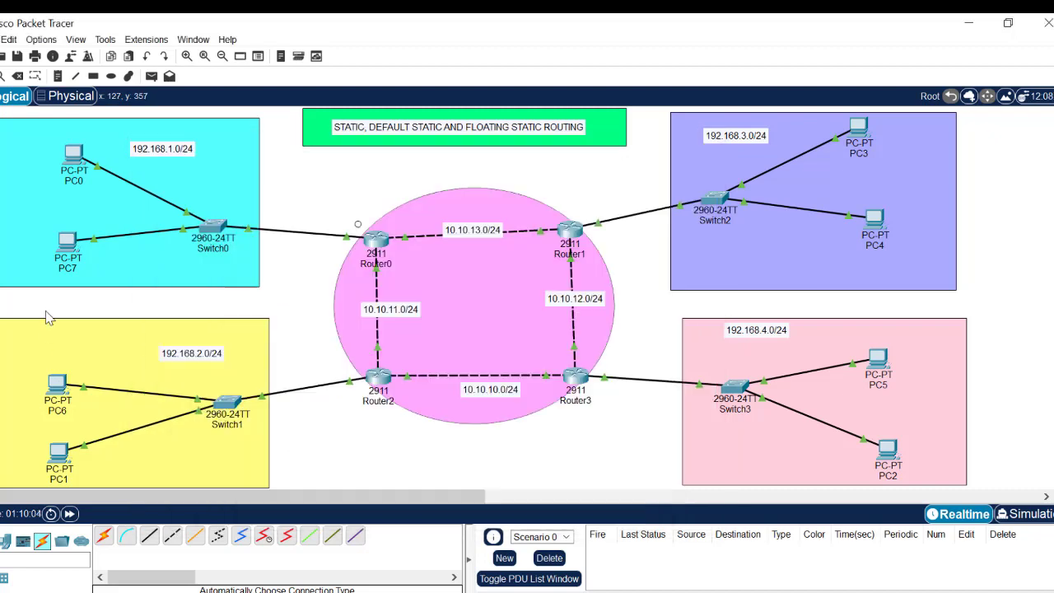
click(57, 383)
key(Return)
key(Return)
key(Return)
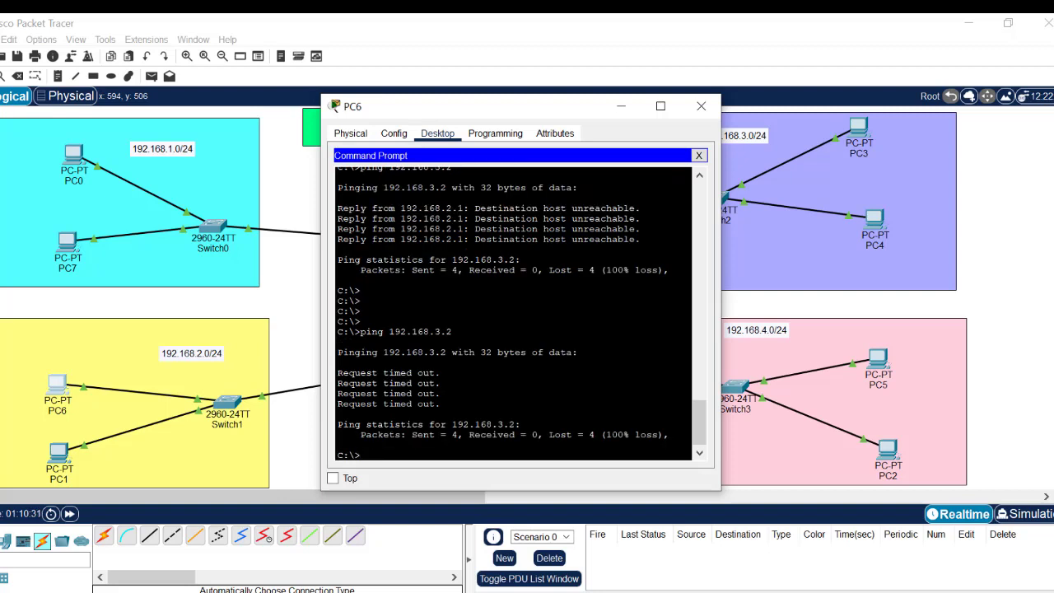
key(Up)
key(Return)
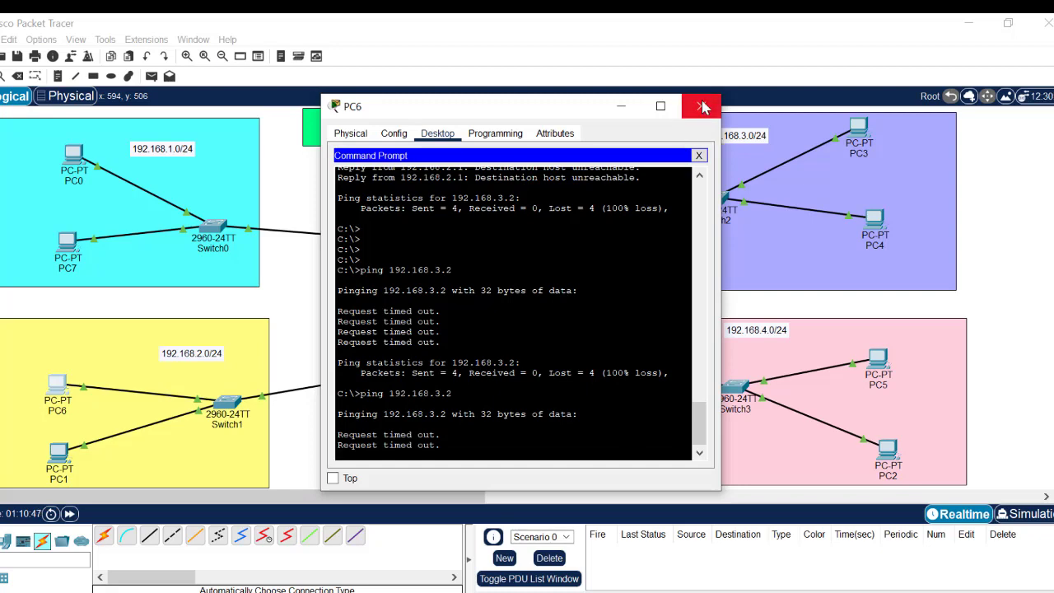
click(704, 107)
click(378, 376)
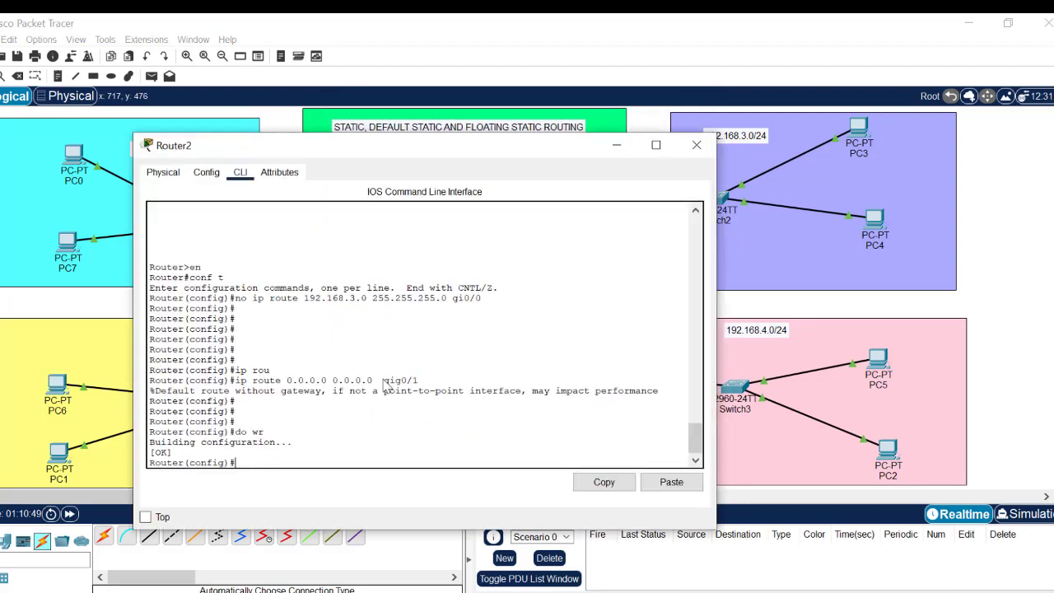
text(do wr)
key(Up)
key(Up)
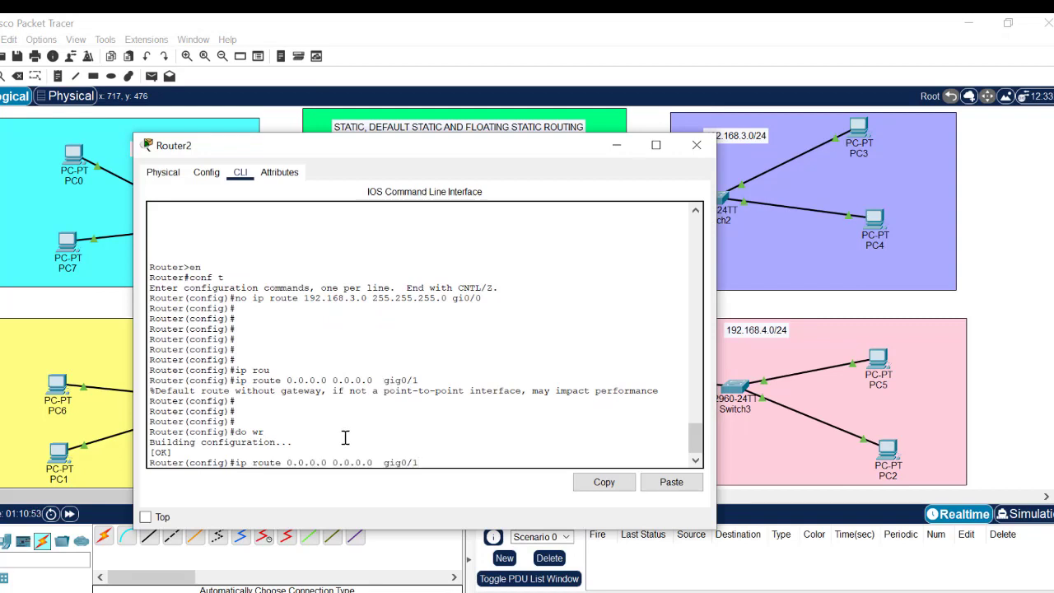
key(BackSpace)
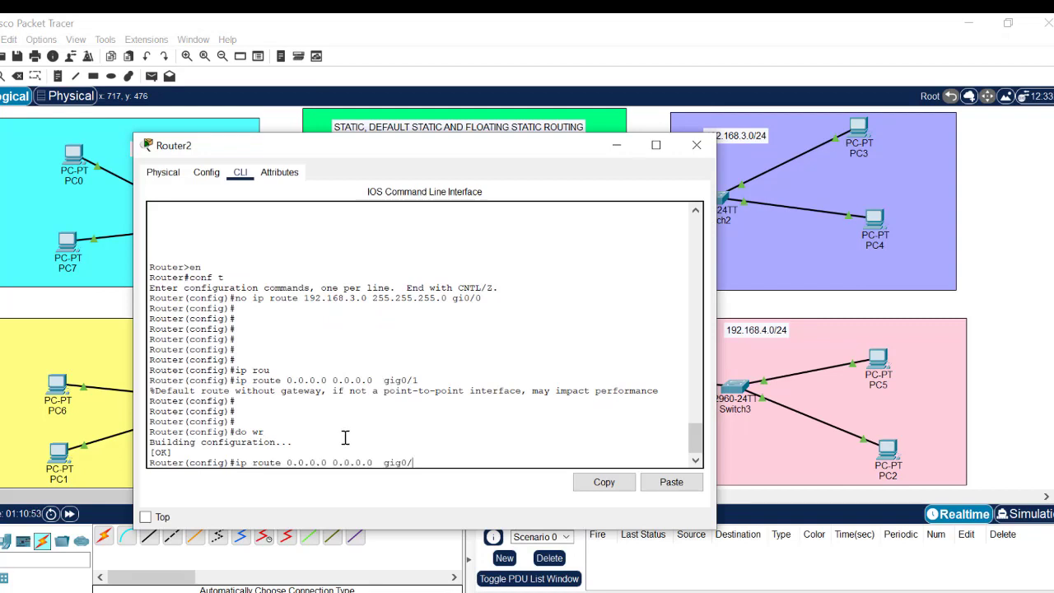
click(631, 145)
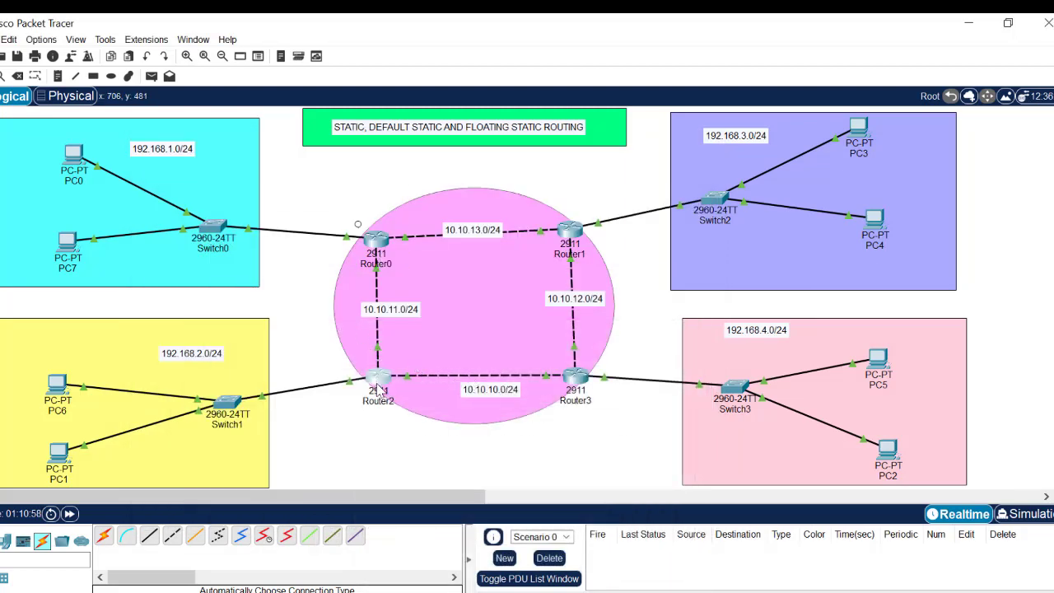
- Remove Router2's default route through gig0/1 with "no ip route 0.0.0.0 0.0.0.0 gig0/1"
click(377, 390)
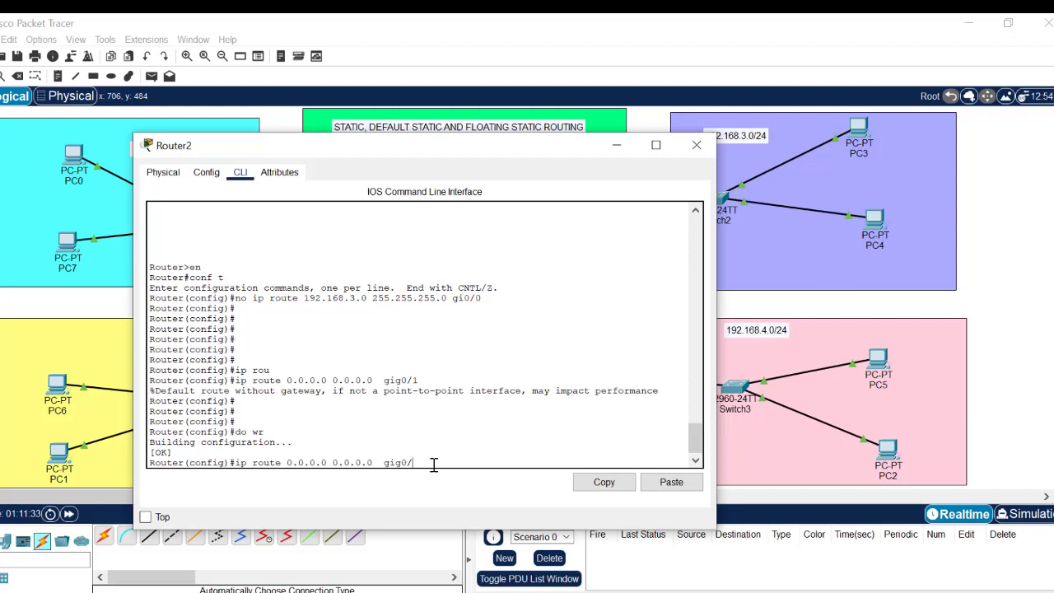
key(Up)
key(Up)
key(Up)
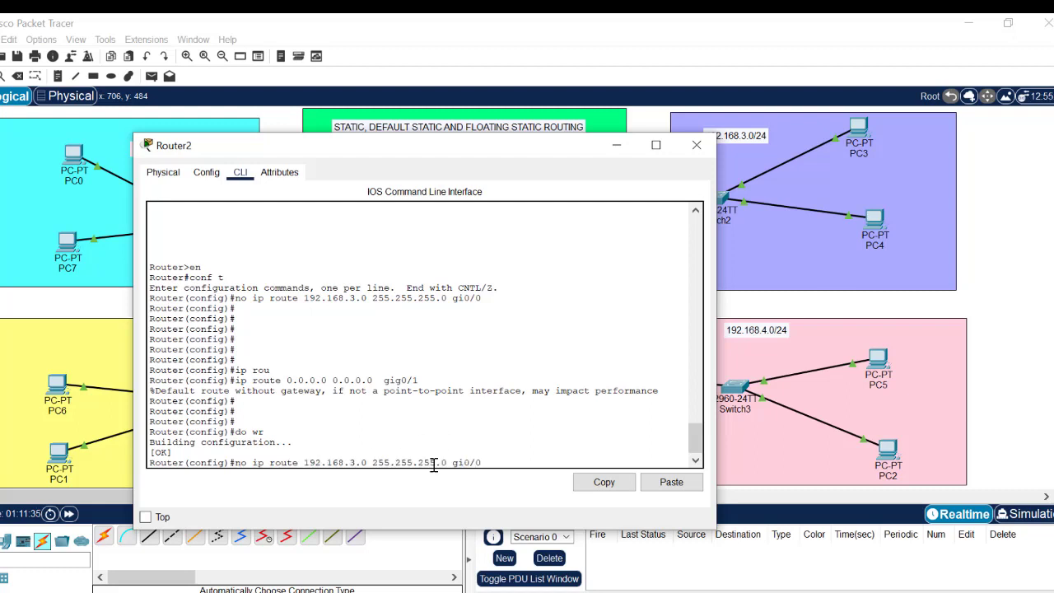
key(Down)
key(Down)
key(Up)
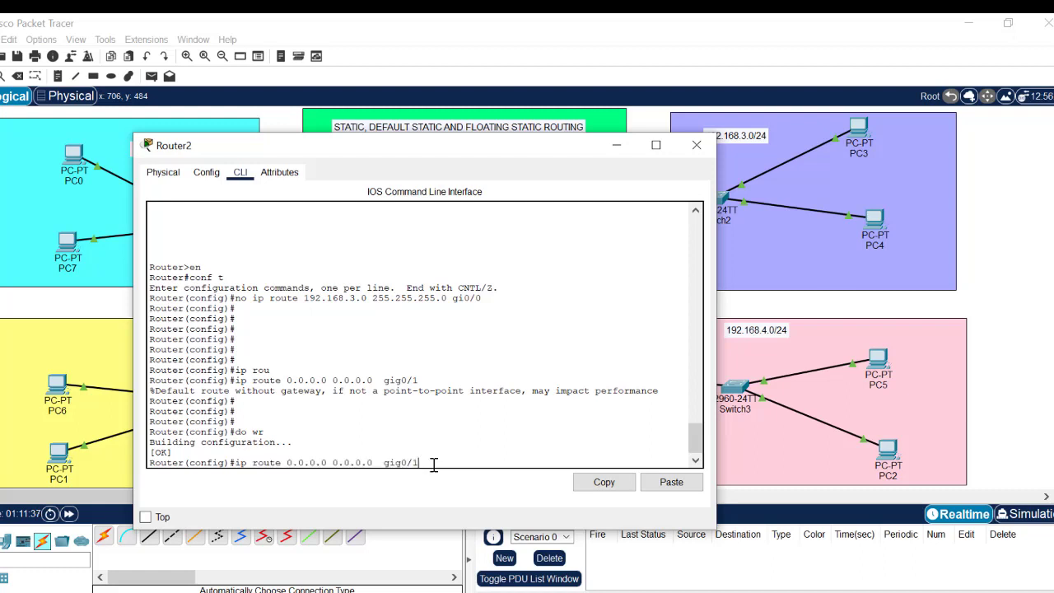
key(Left)
key(Left)
key(Left)
key(Left)
key(Left)
key(Left)
key(Left)
key(Home)
text(no)
key(Return)
key(Return)
key(Return)
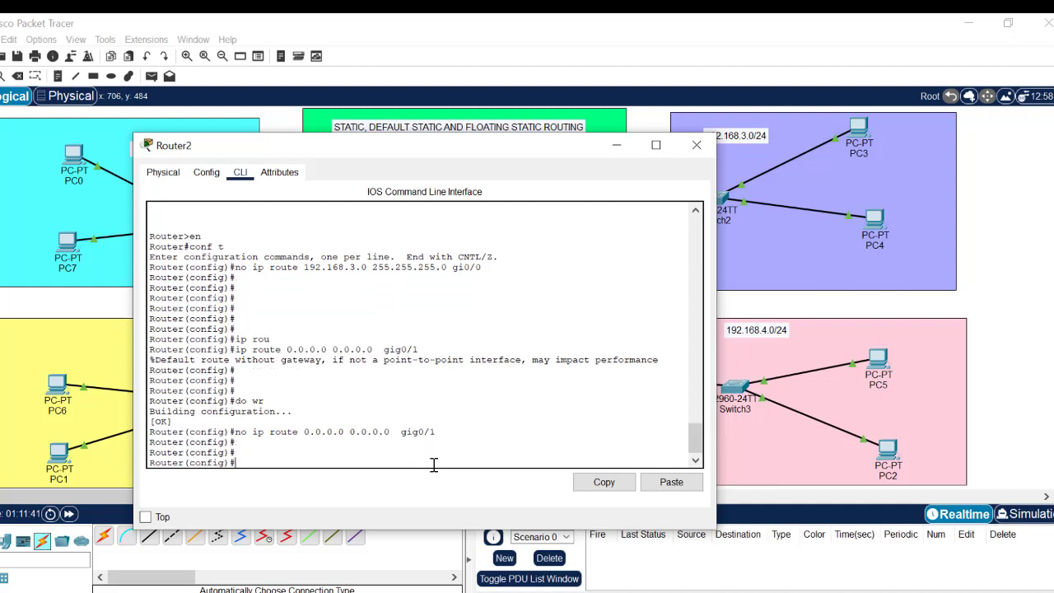
- Add a default static route on Router2 with "ip route 0.0.0.0 0.0.0.0 gig0/0" and close the router
key(Up)
key(Up)
key(Up)
key(BackSpace)
text(0)
key(Return)
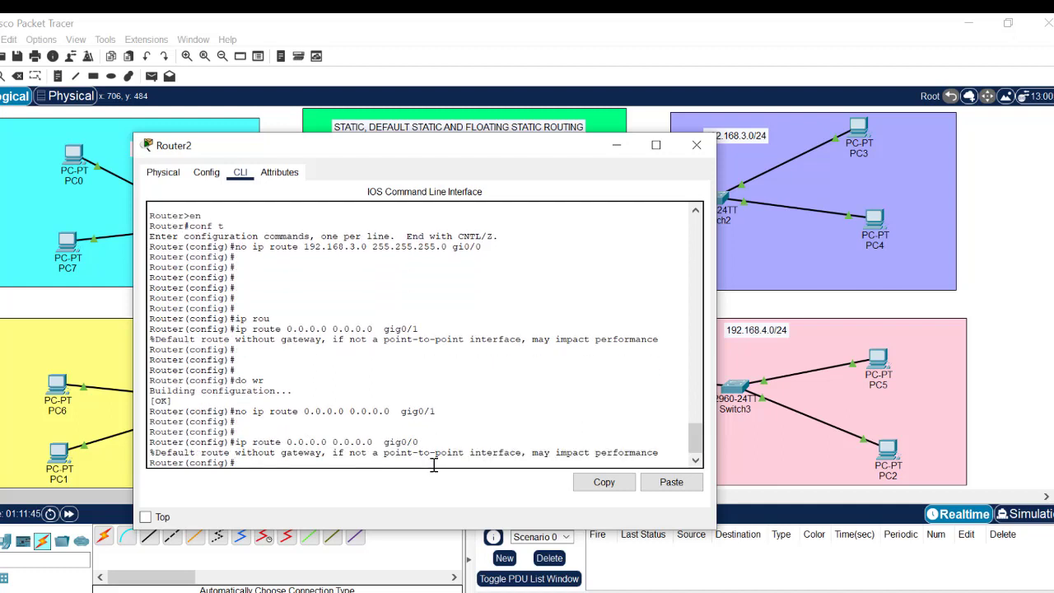
key(Return)
key(Return)
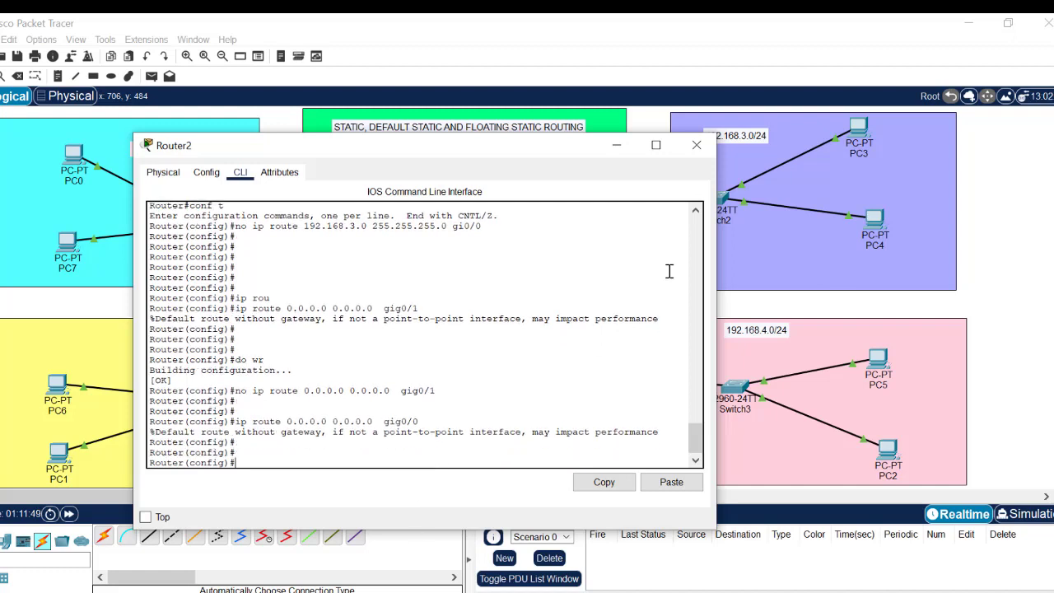
click(697, 145)
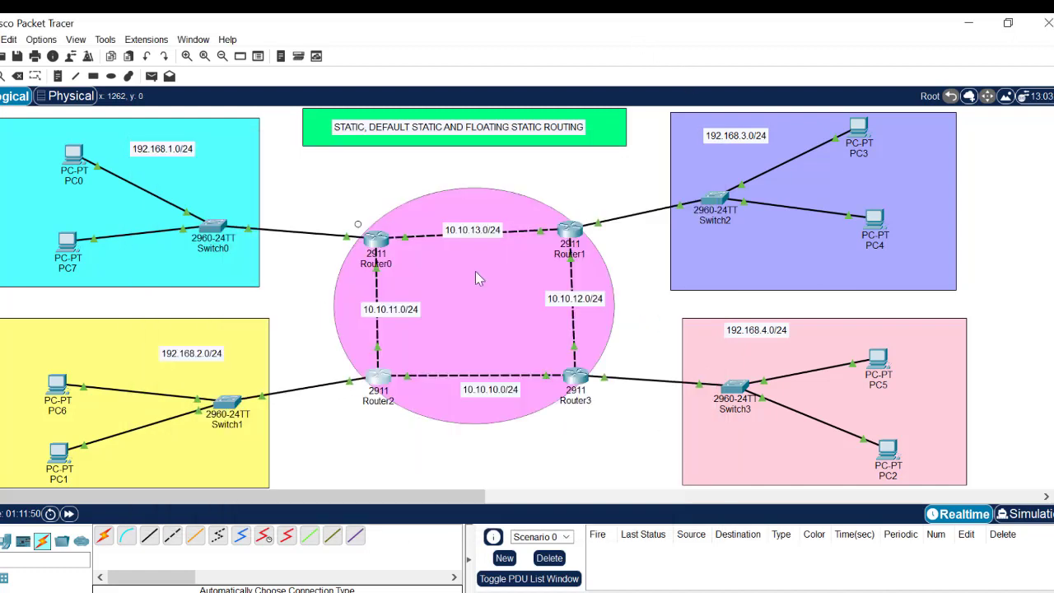
- Ping 192.168.3.2 from PC6's command prompt to test the new default route, and close PC6
click(57, 385)
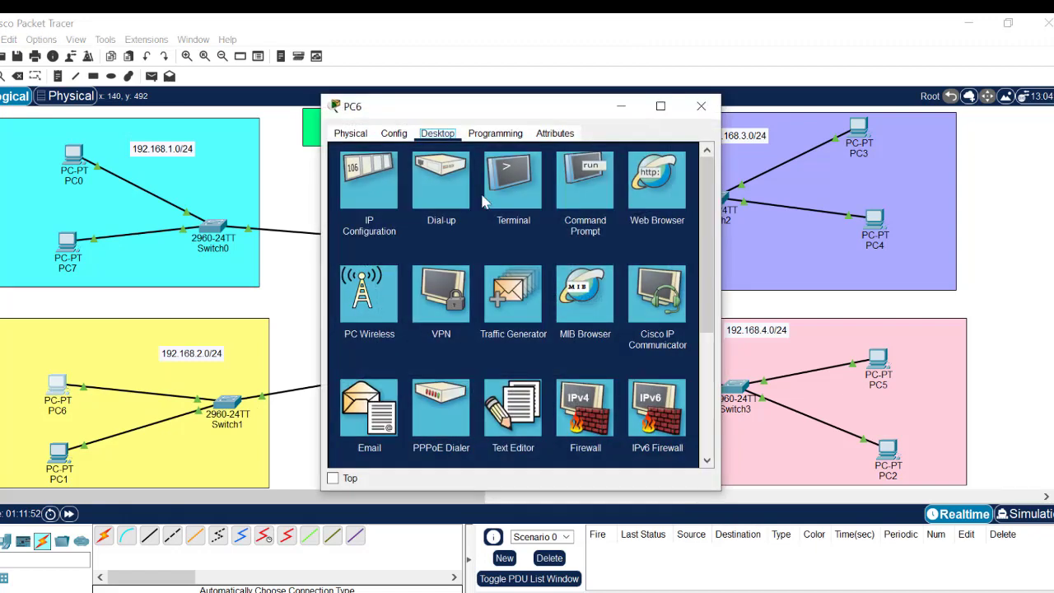
click(588, 184)
key(Return)
key(Return)
key(Return)
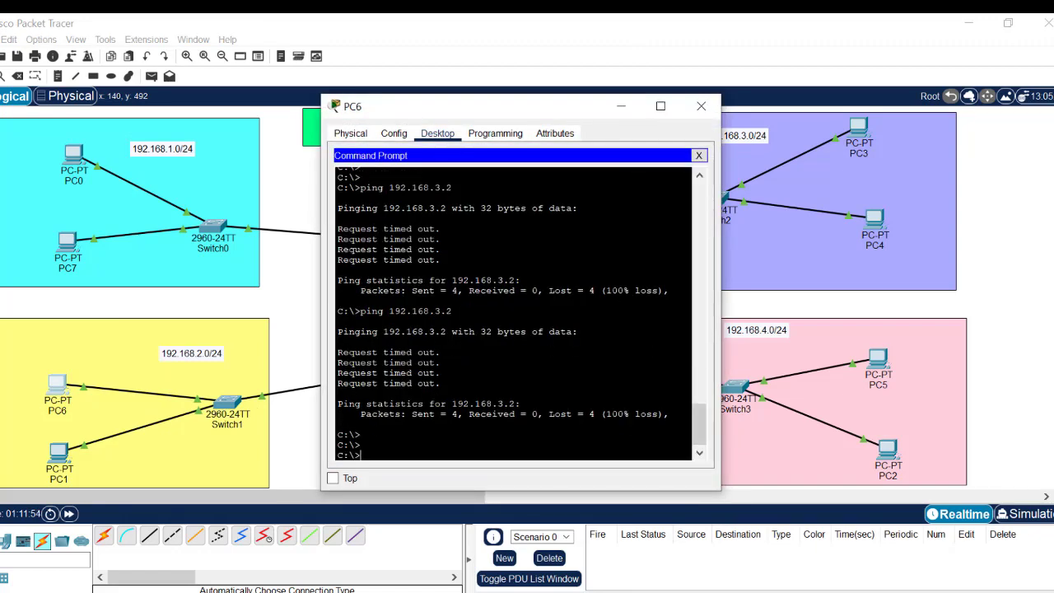
key(Up)
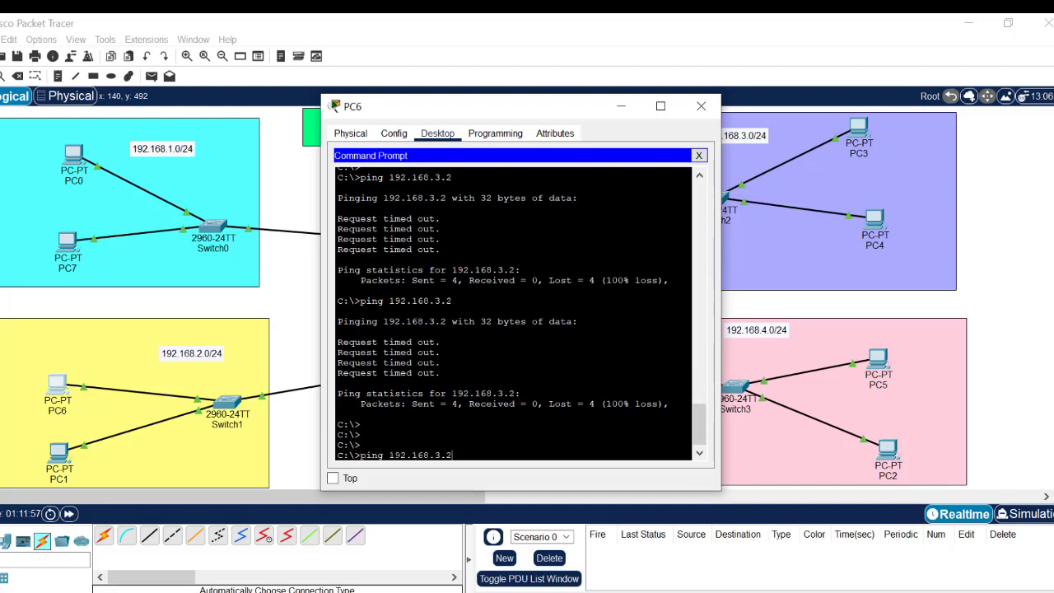
key(Return)
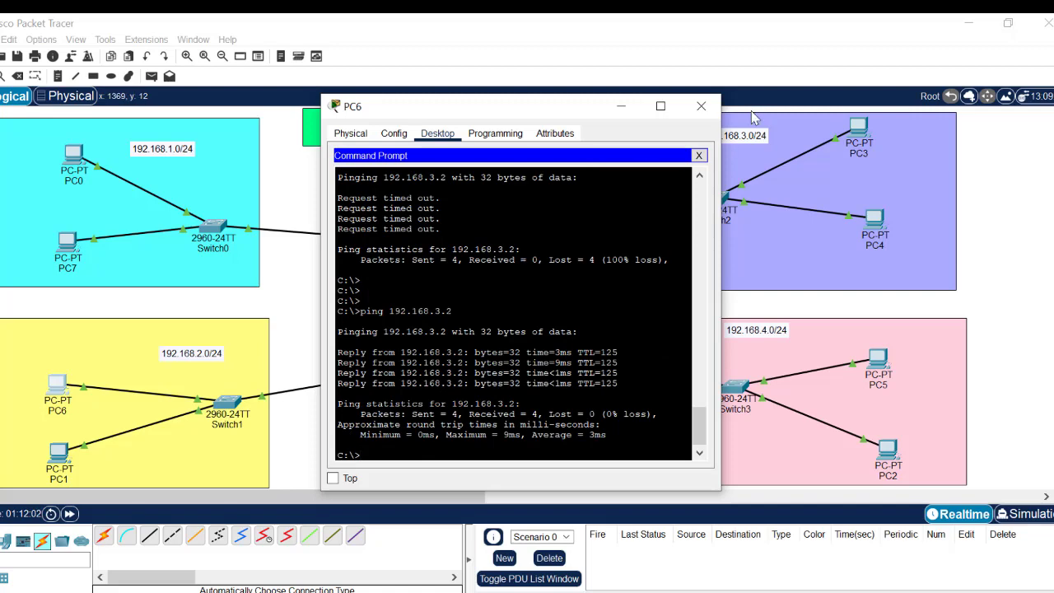
click(701, 107)
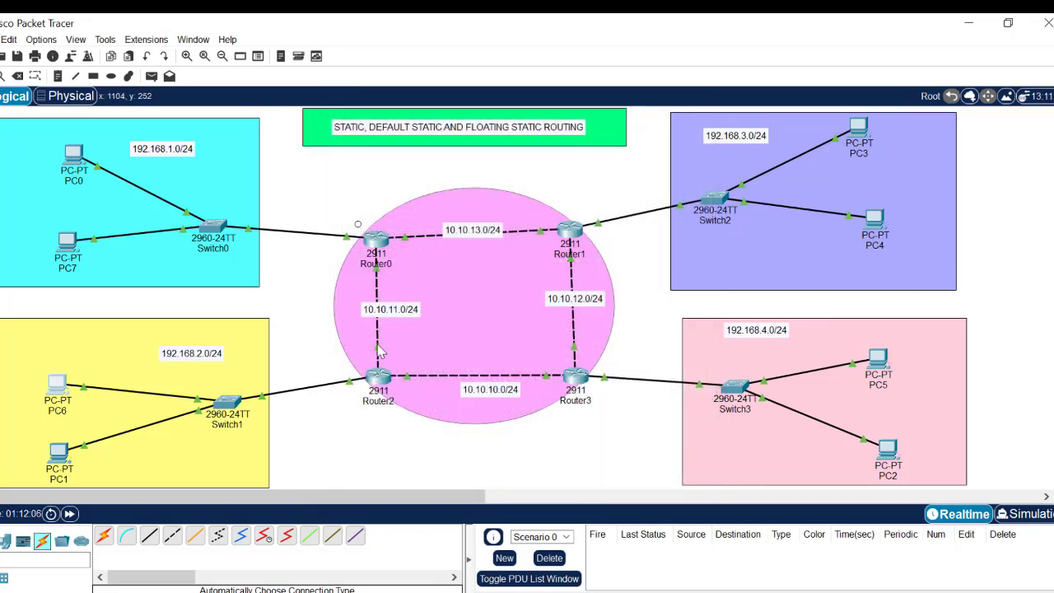
- Review the exit interface gig0/0 of the default route in Router2's command line, and close the router
click(384, 387)
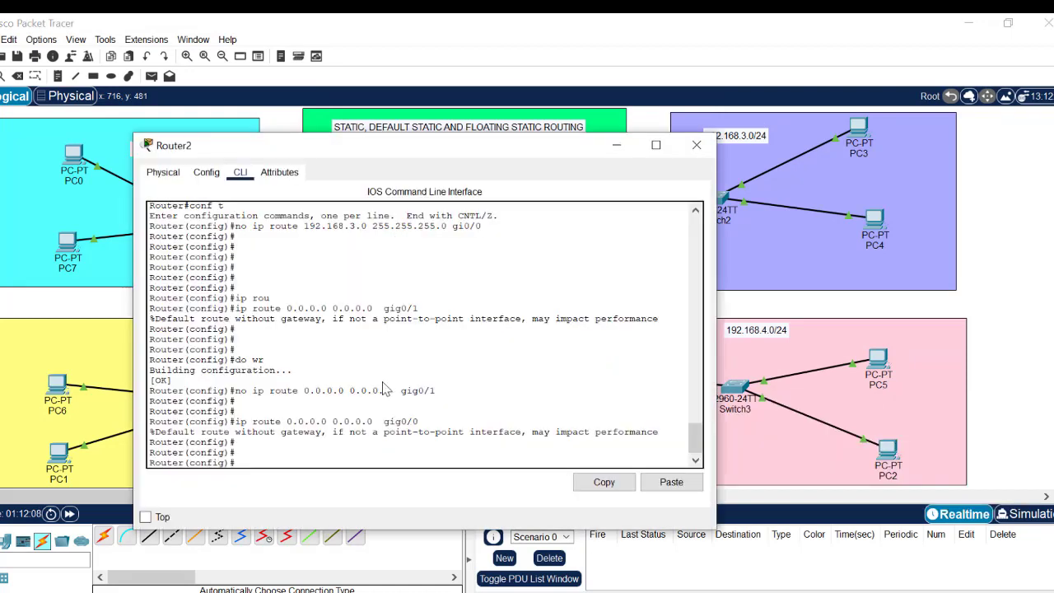
drag(421, 422, 383, 421)
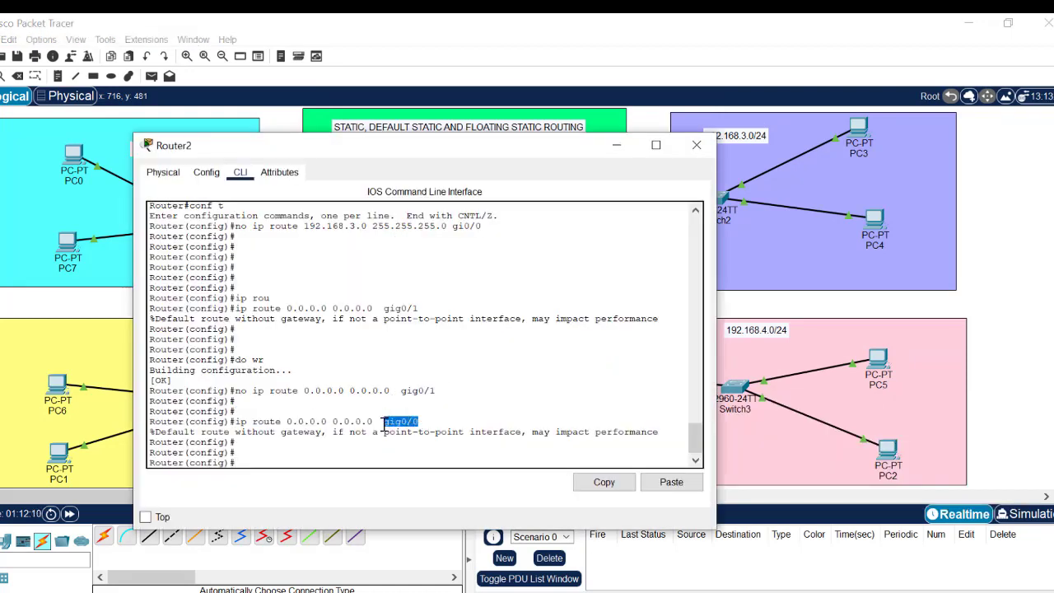
click(696, 144)
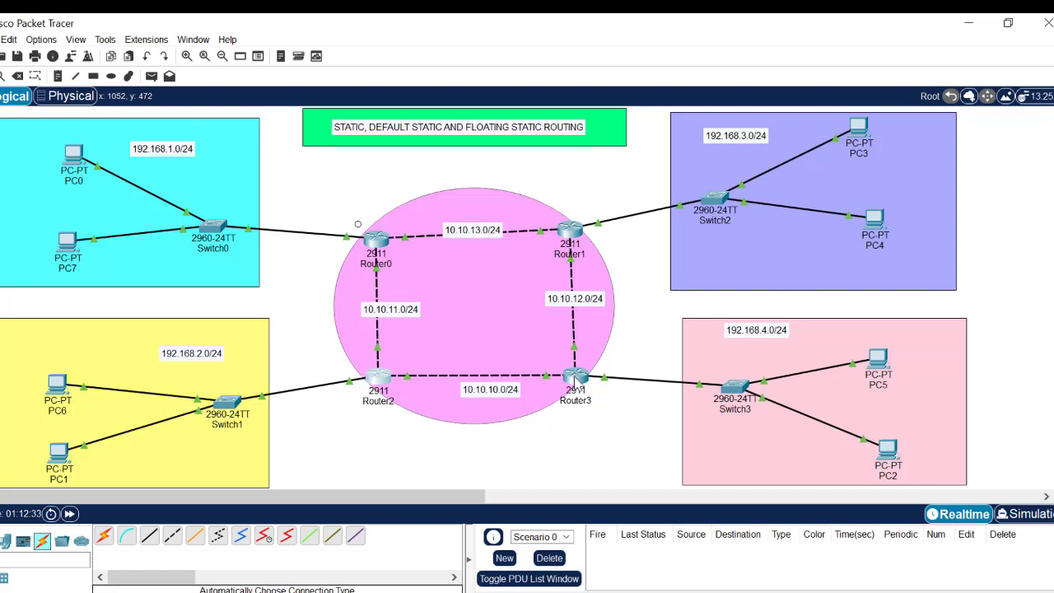
- Check Router3's interface addresses, and enter global configuration mode in its command line with "en" and "conf t"
mouse_move(577, 382)
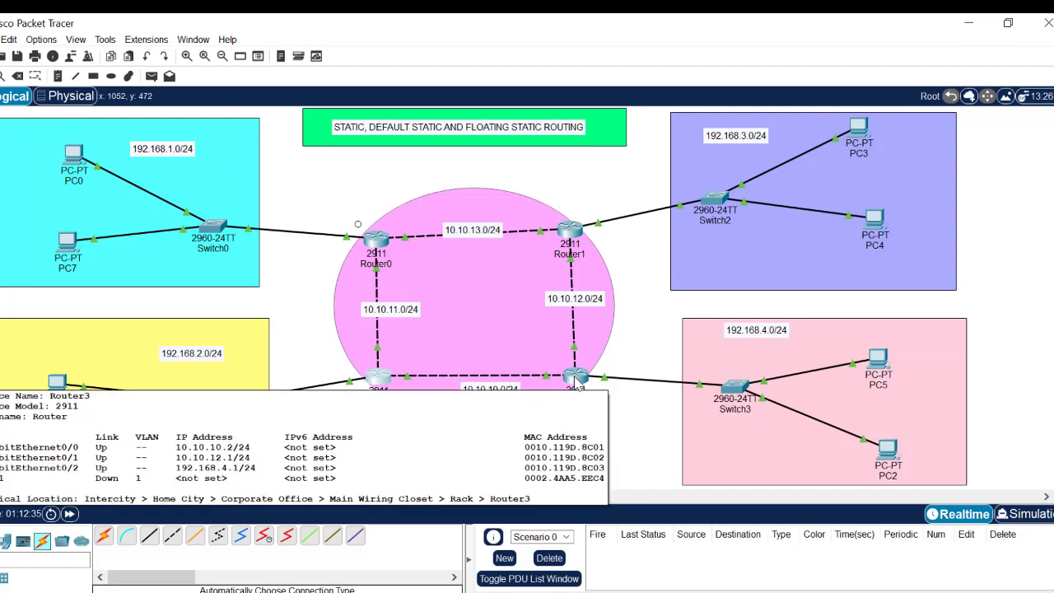
click(576, 381)
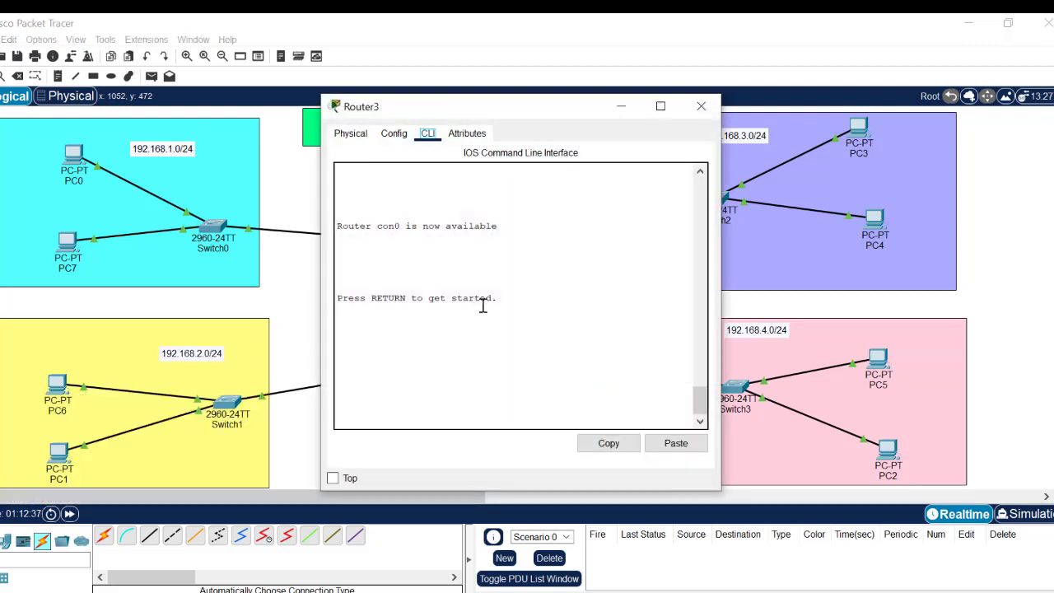
click(482, 305)
key(Return)
key(Return)
key(Return)
text(en)
key(Return)
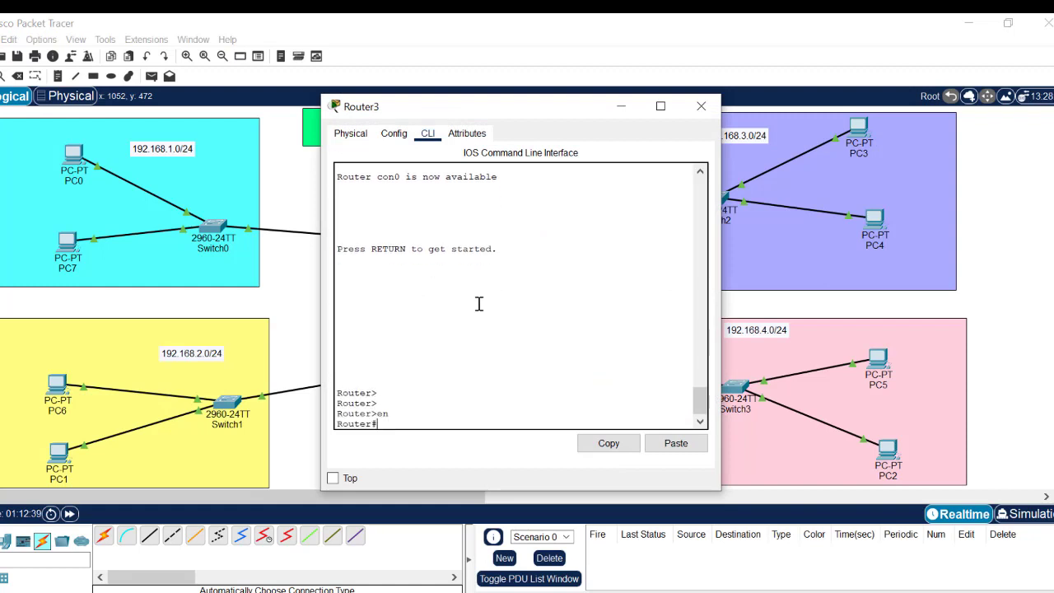
text(conf t)
key(Return)
key(Return)
key(Return)
key(Return)
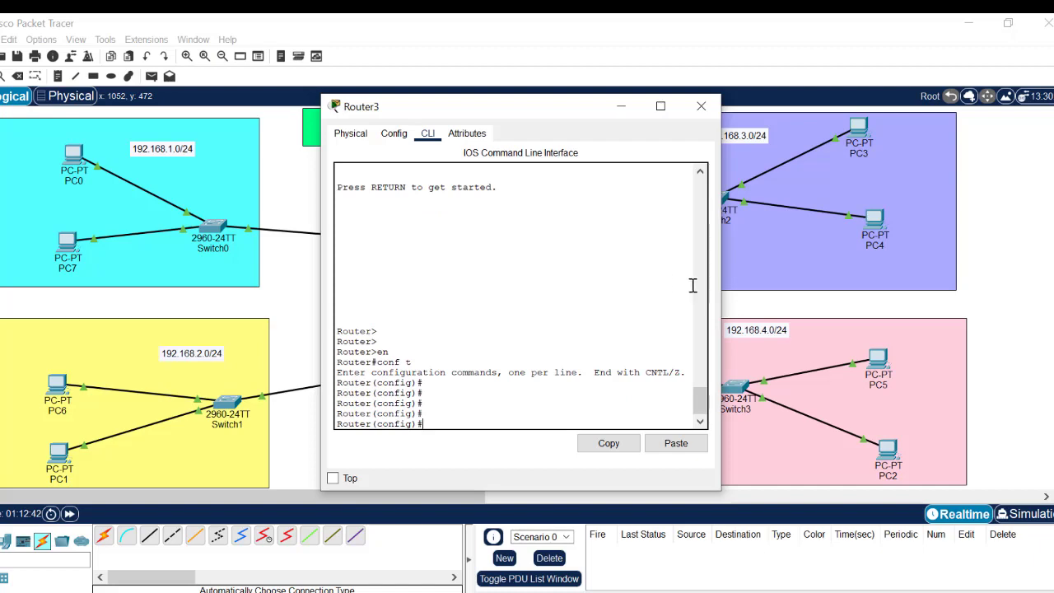
- Copy the earlier "ip route 192.168.1.0 255.255.255.0 10.10.12.2" command in Router3's console and paste it at the current prompt
drag(705, 402, 694, 350)
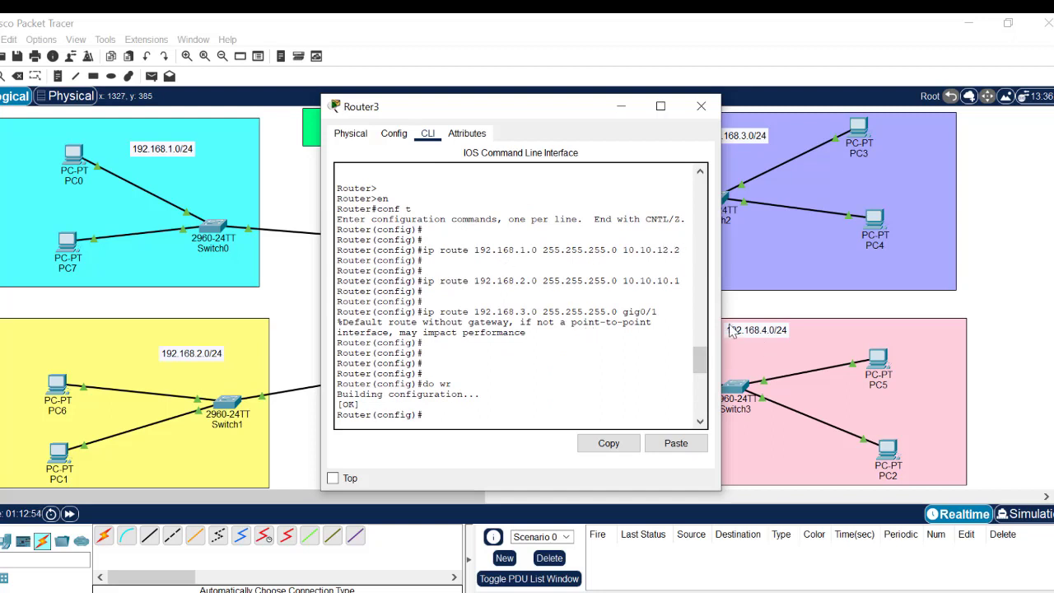
click(682, 250)
drag(682, 250, 422, 249)
key(ctrl+c)
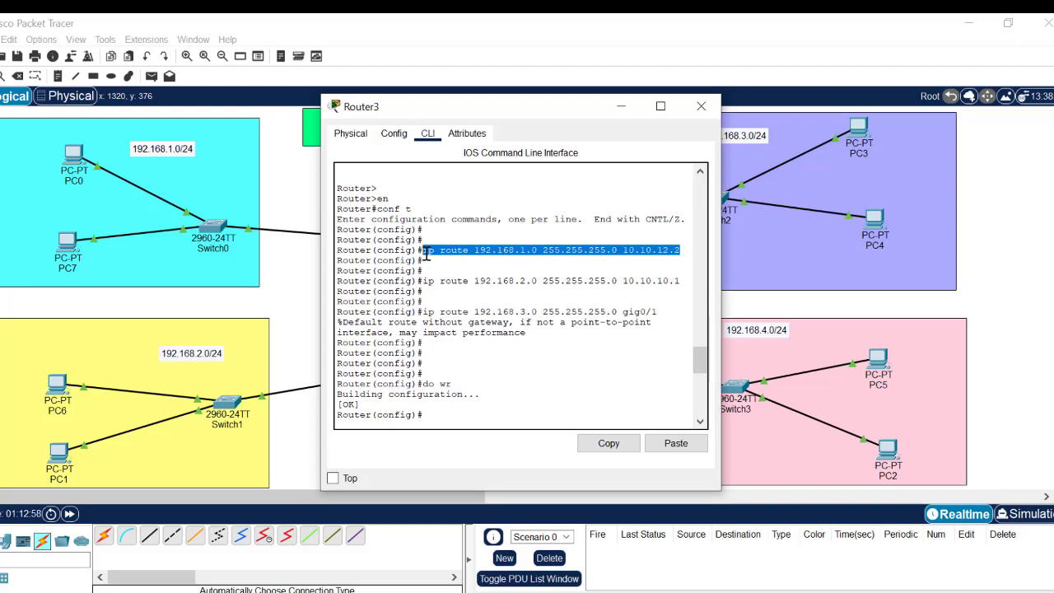
click(614, 444)
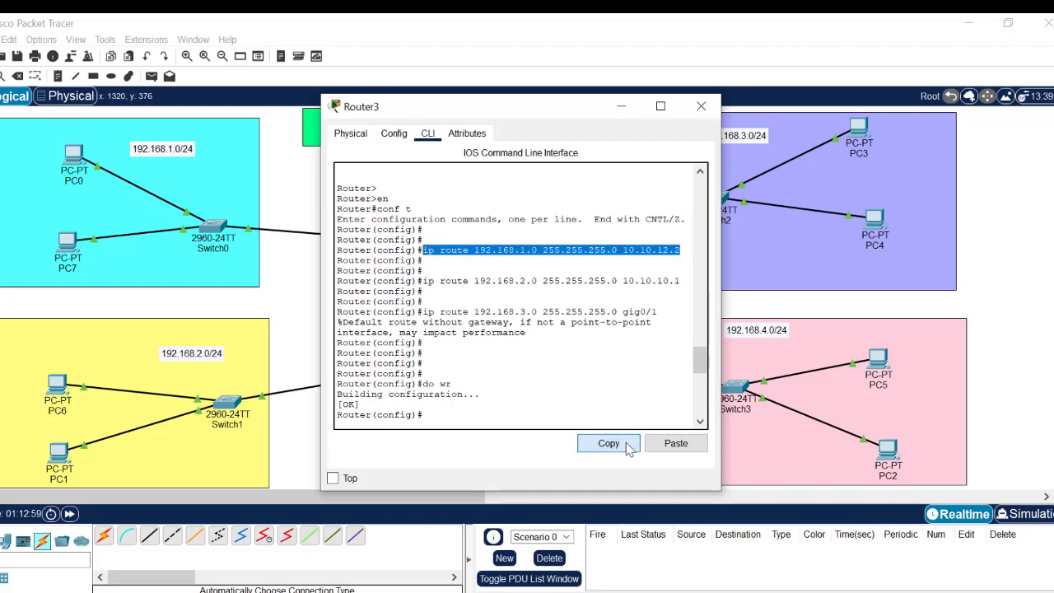
click(676, 444)
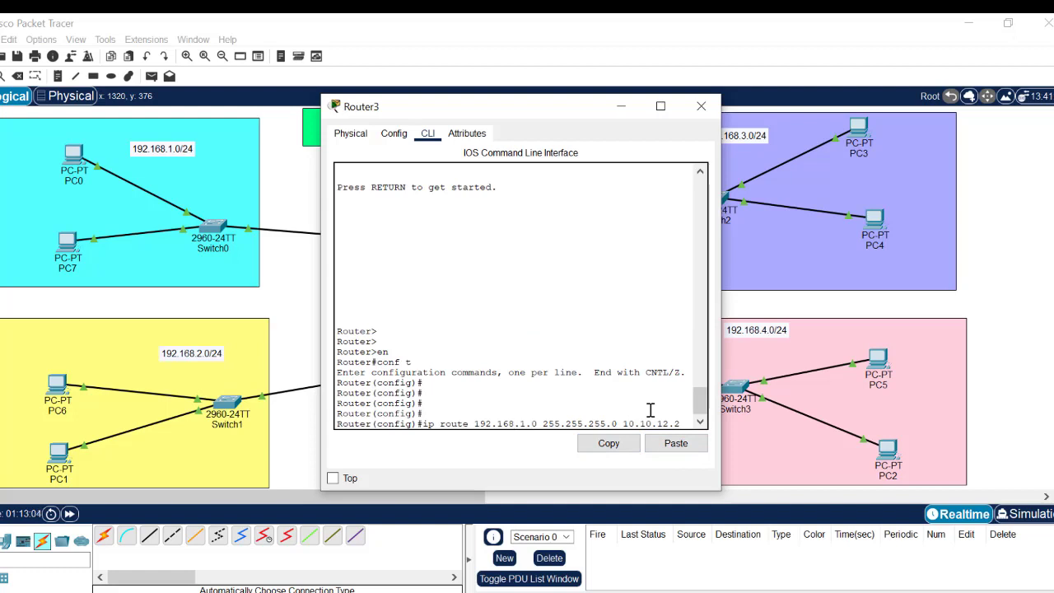
- Prefix the pasted command with "no" and run it to remove Router3's static route to 192.168.1.0, and close the router
key(Home)
text(no)
key(Return)
key(Return)
key(Return)
key(Return)
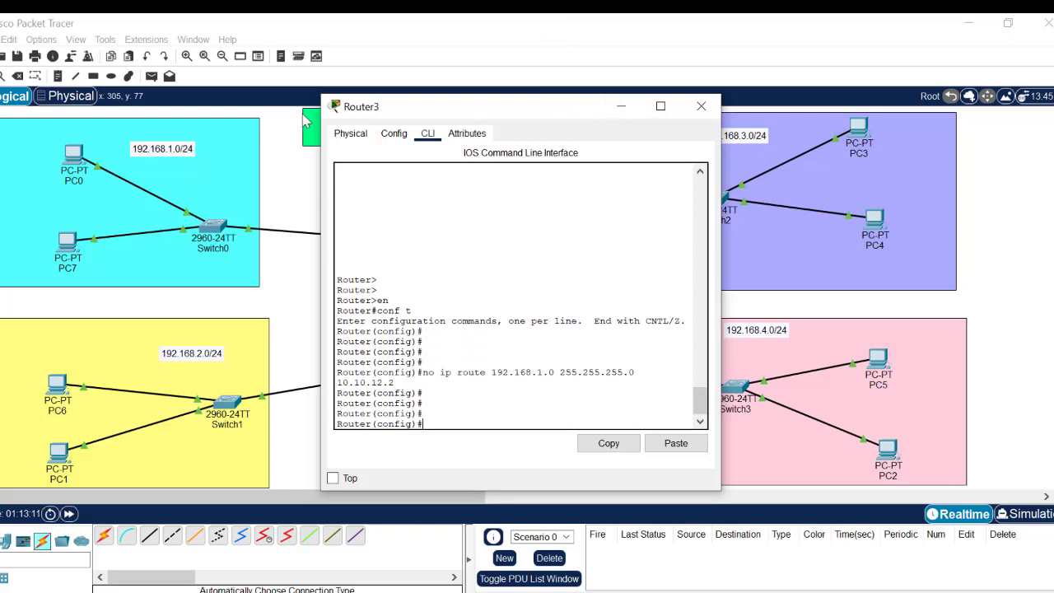
click(567, 16)
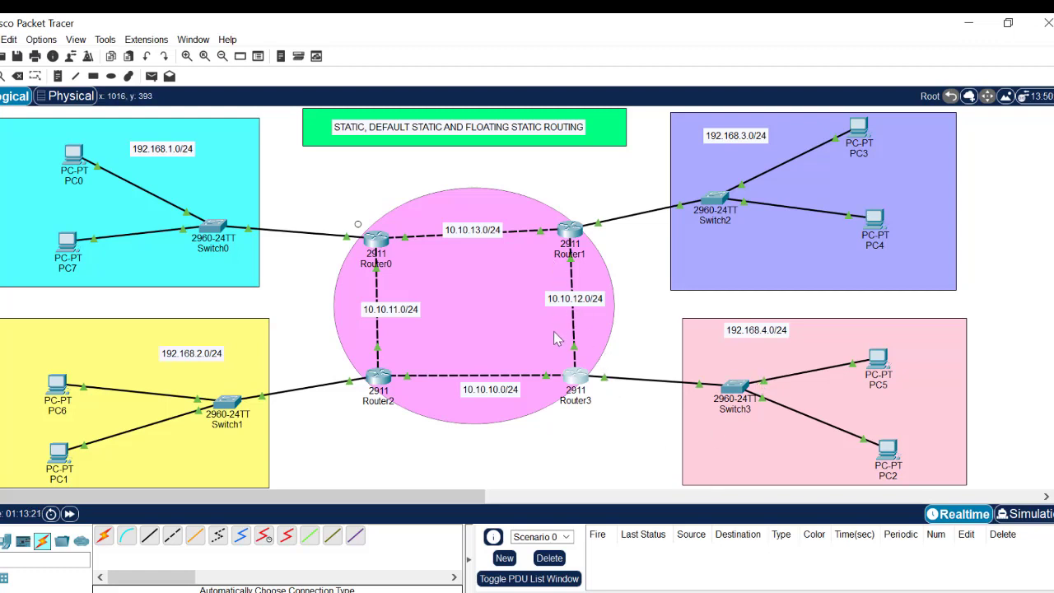
- Ping 192.168.4.2 from PC0's command prompt to test connectivity without Router3's route, and close PC0
click(75, 158)
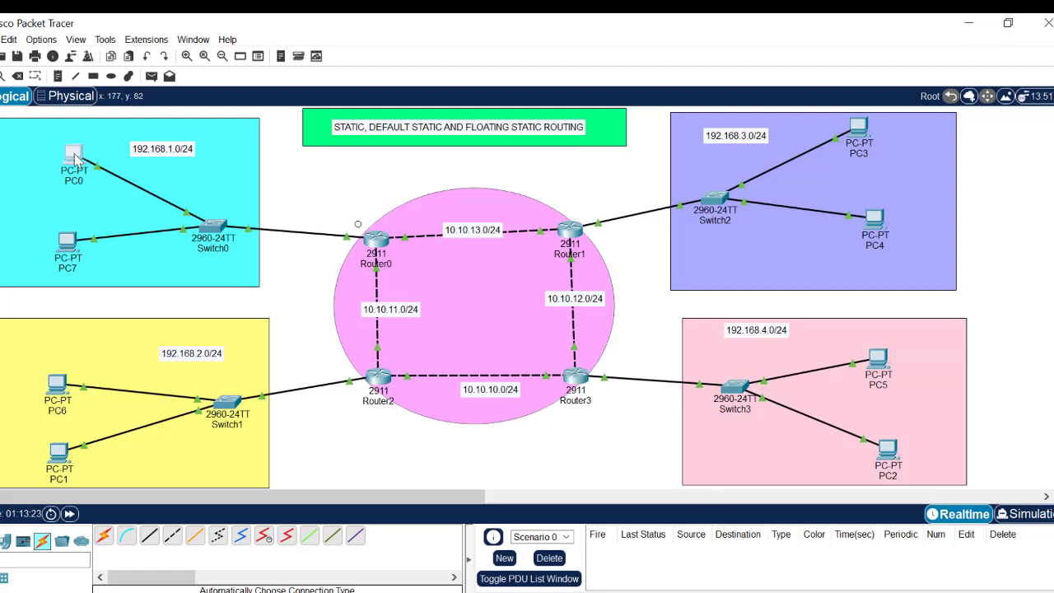
click(475, 466)
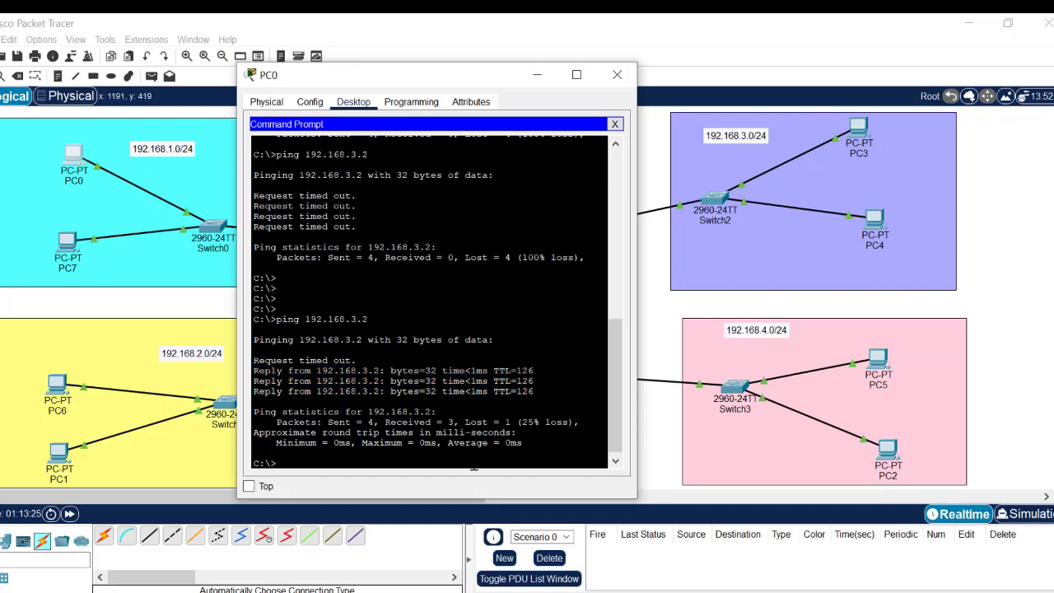
key(Up)
key(BackSpace)
key(BackSpace)
key(BackSpace)
text(4.2)
key(Return)
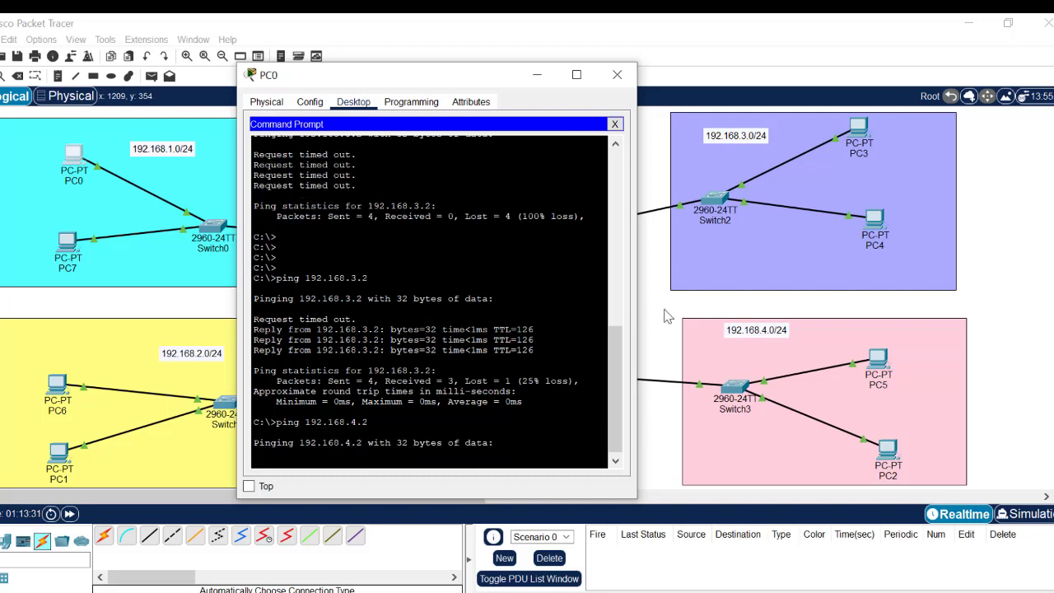
click(617, 74)
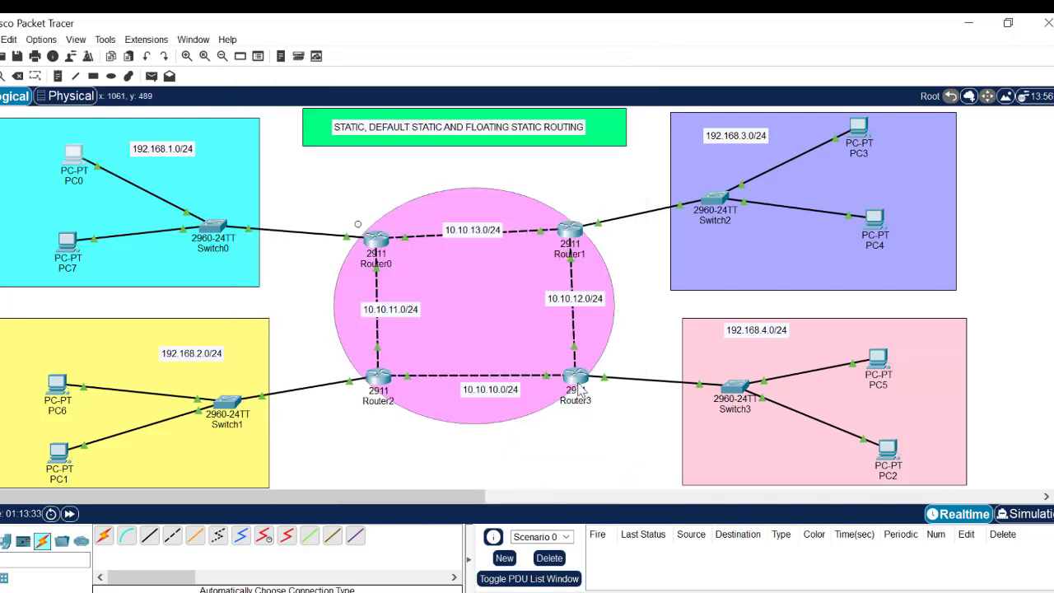
- Highlight the removed 192.168.1.0 route in Router3's command line to review it
click(576, 377)
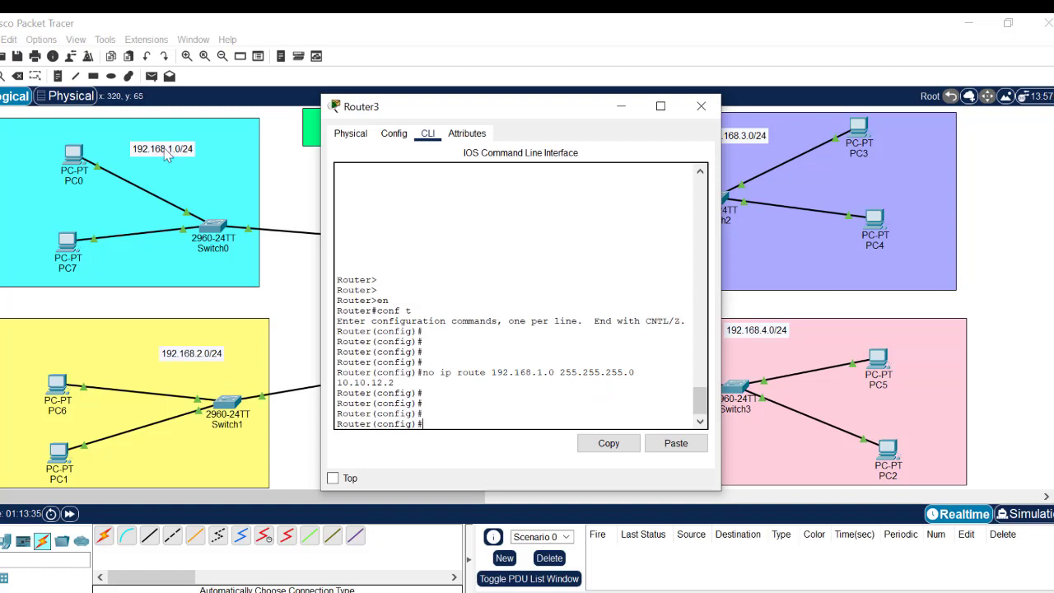
drag(424, 372, 501, 390)
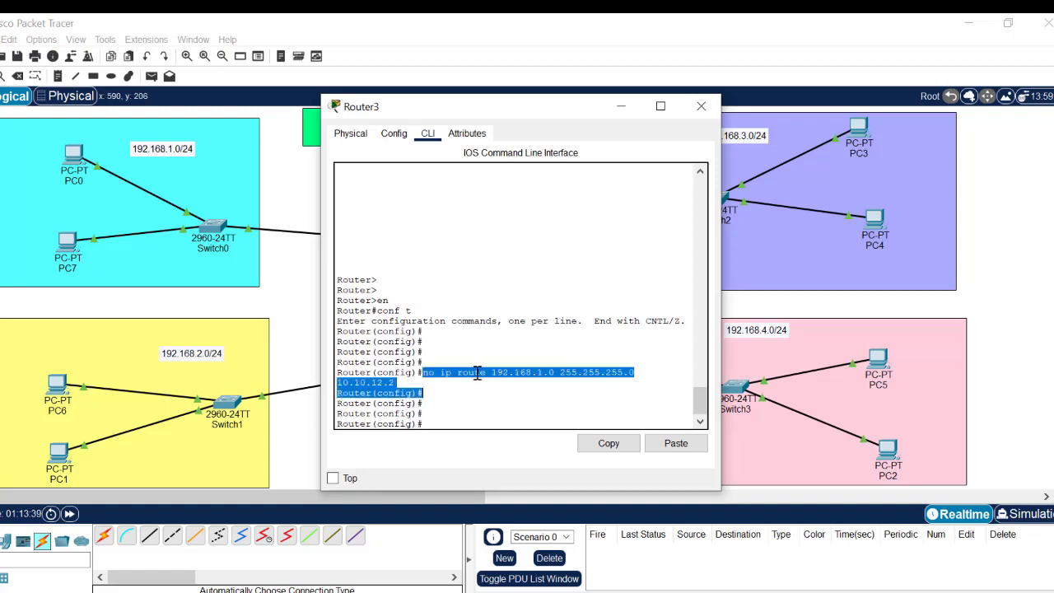
click(301, 173)
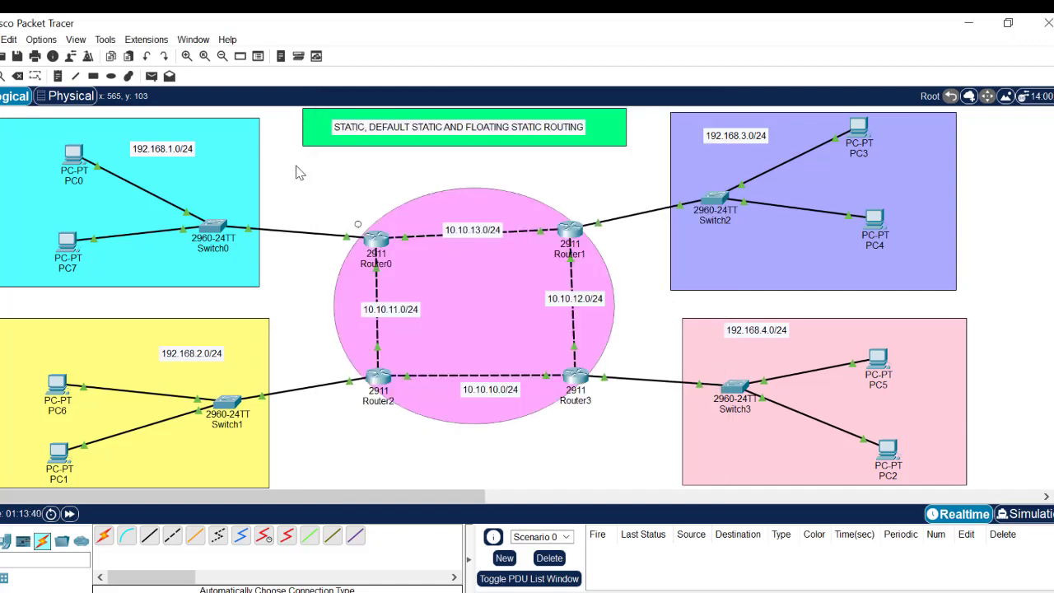
- Check PC0's ping to 192.168.4.2, close PC0, and reopen Router3's command line
click(74, 155)
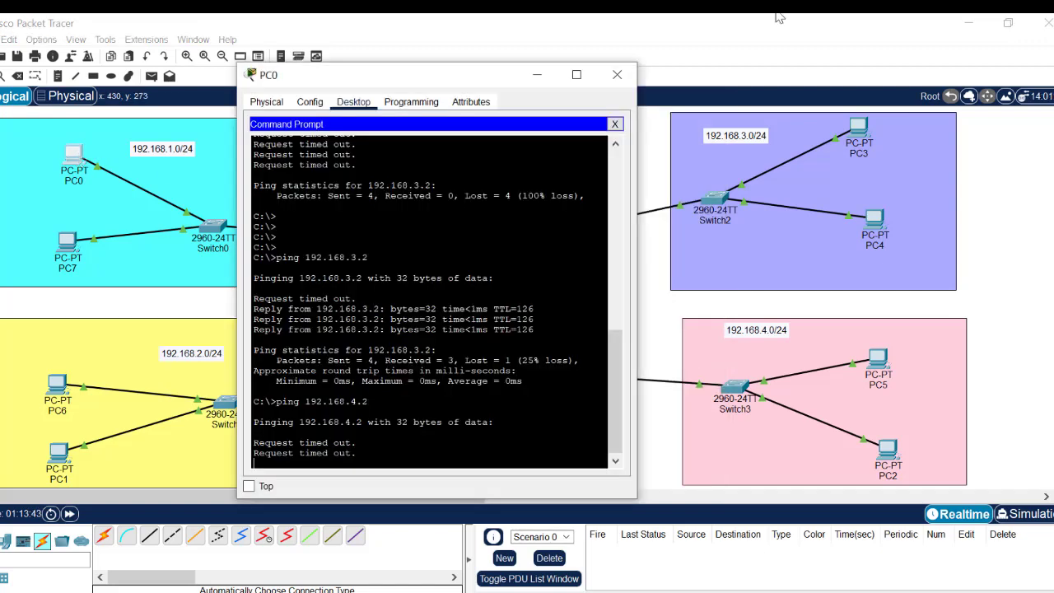
click(617, 74)
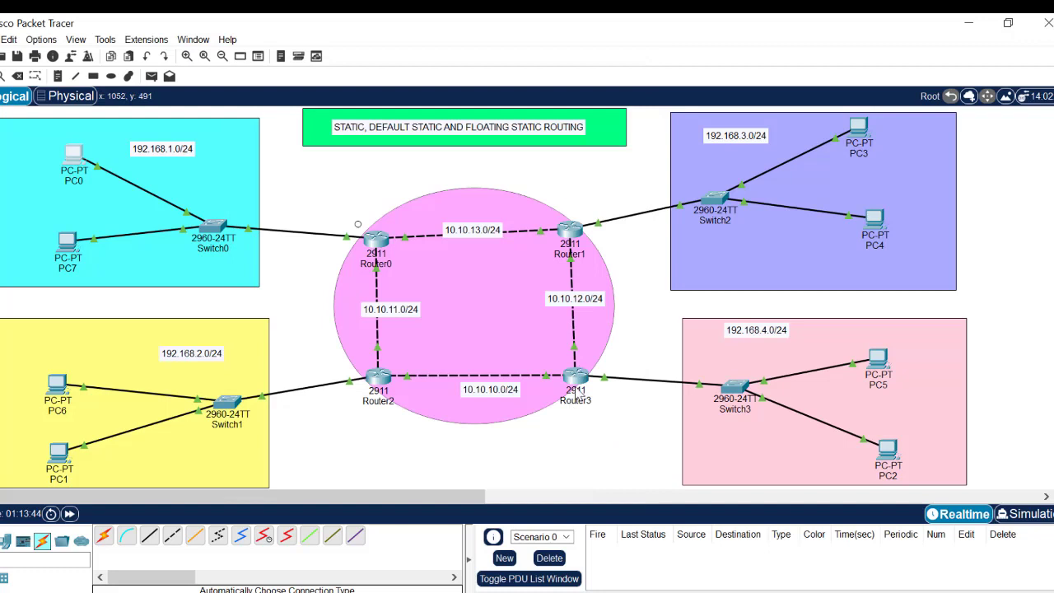
click(576, 380)
click(531, 393)
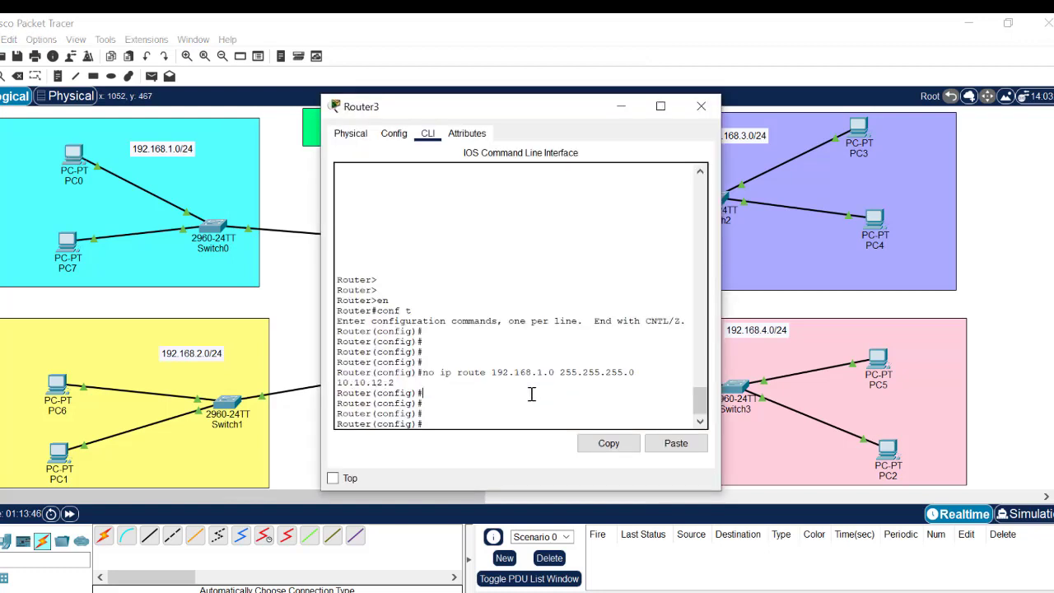
- Add a default static route on Router3 with "ip route 0.0.0.0 0.0.0.0 10.10.12.2"
text(ip route )
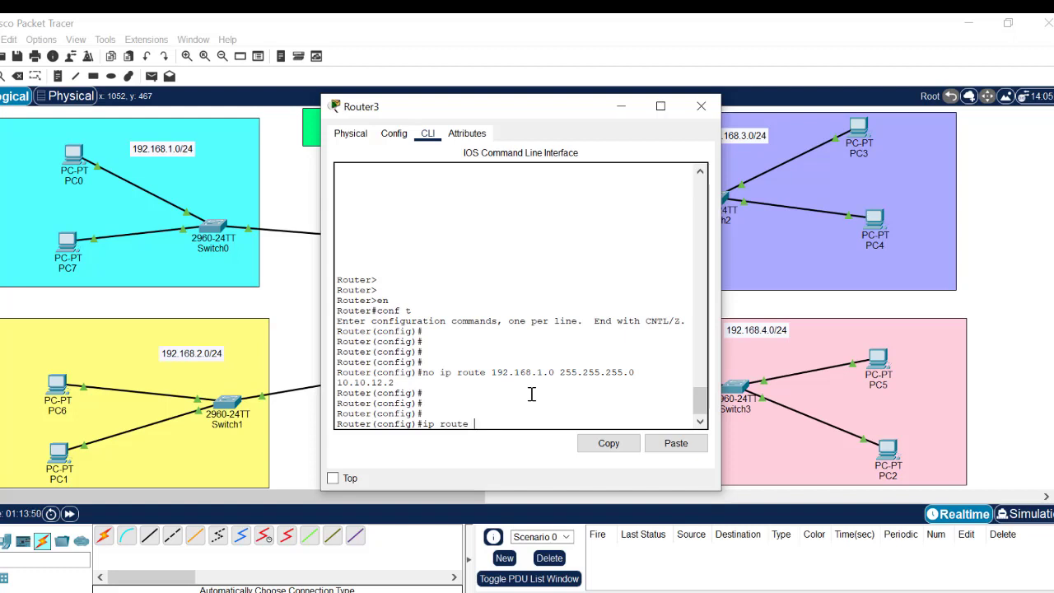
text(192.168)
key(BackSpace)
key(BackSpace)
key(BackSpace)
key(BackSpace)
key(BackSpace)
key(BackSpace)
key(BackSpace)
text(0.0.0.0)
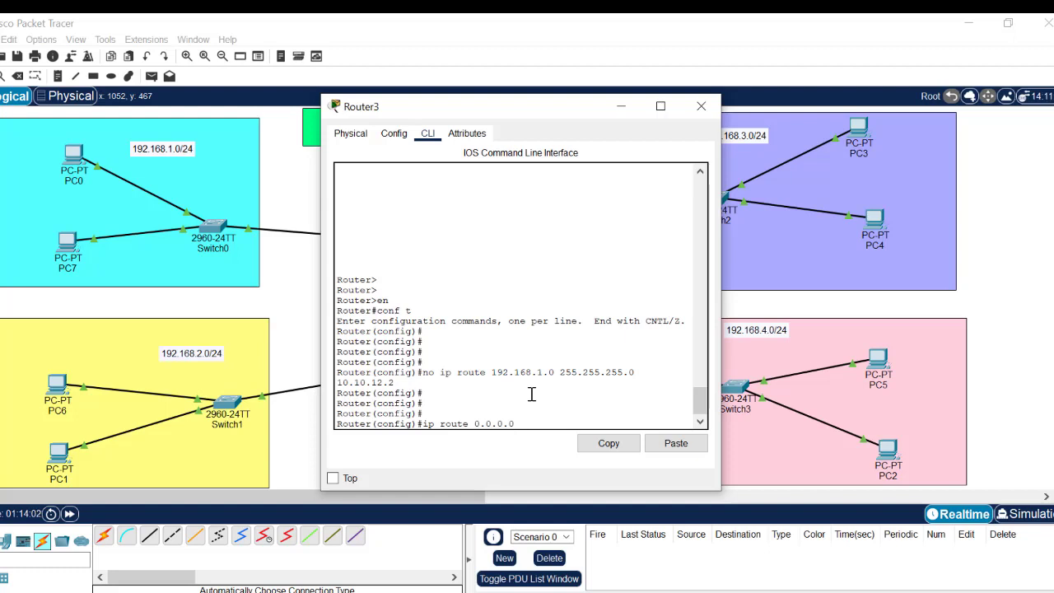
text( 0.0.0)
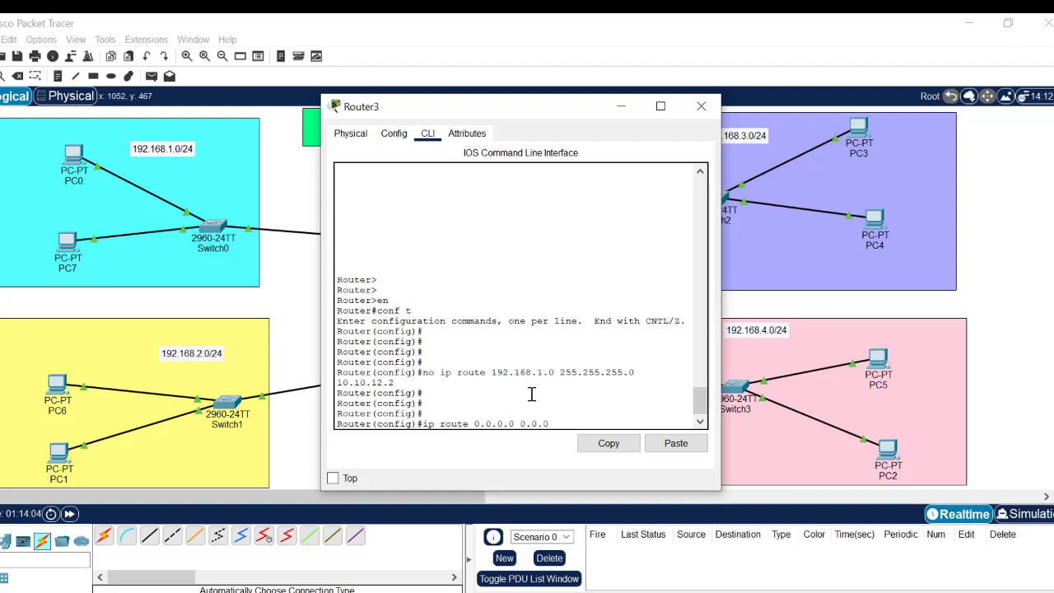
text(.0)
drag(396, 384, 337, 383)
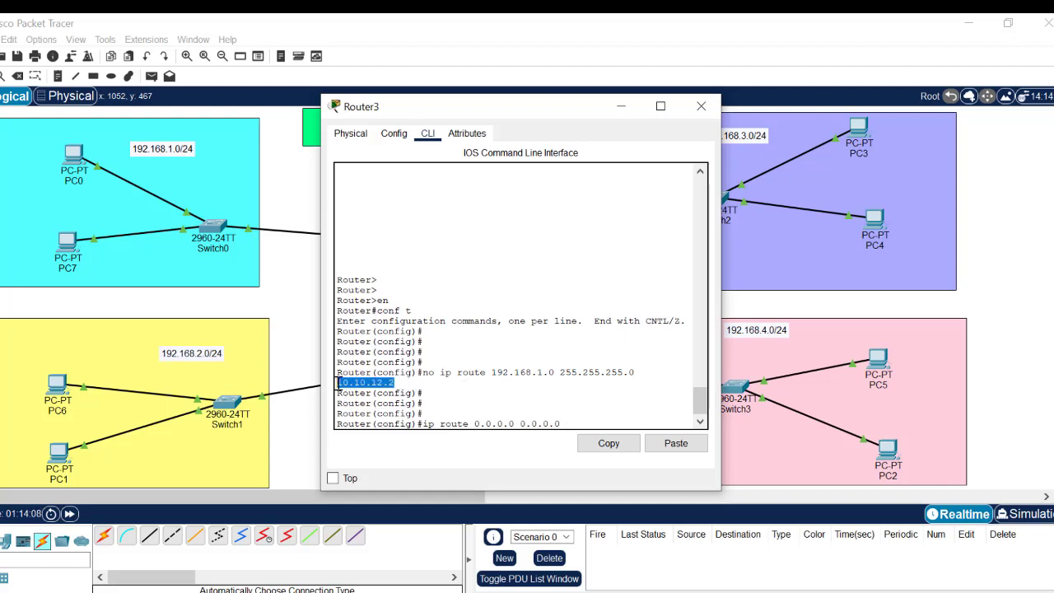
click(576, 420)
text(10.10.)
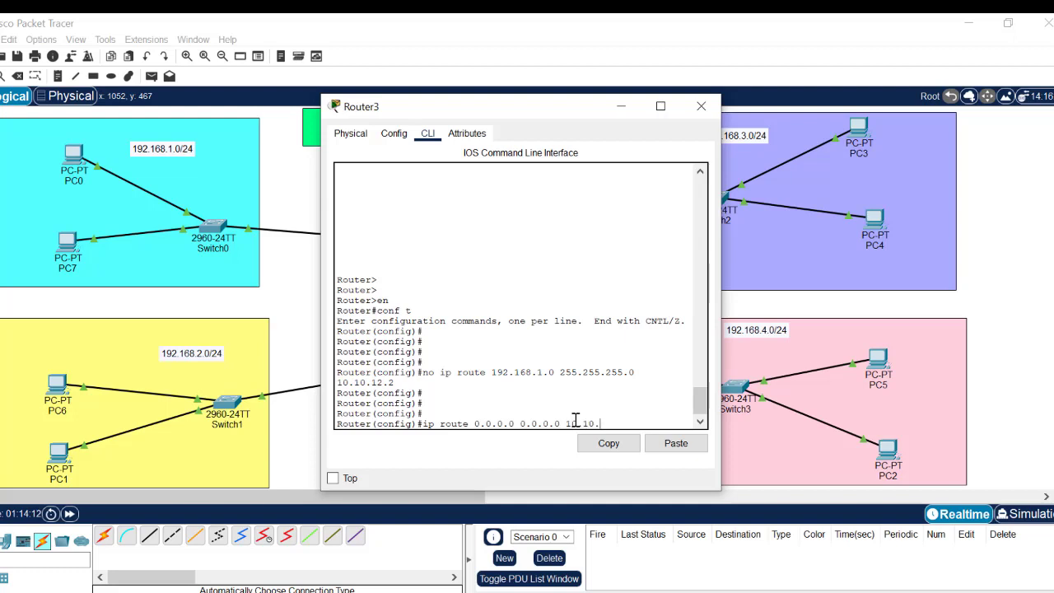
text(12.2)
key(Return)
- Save Router3's configuration with "do wr"
text(d)
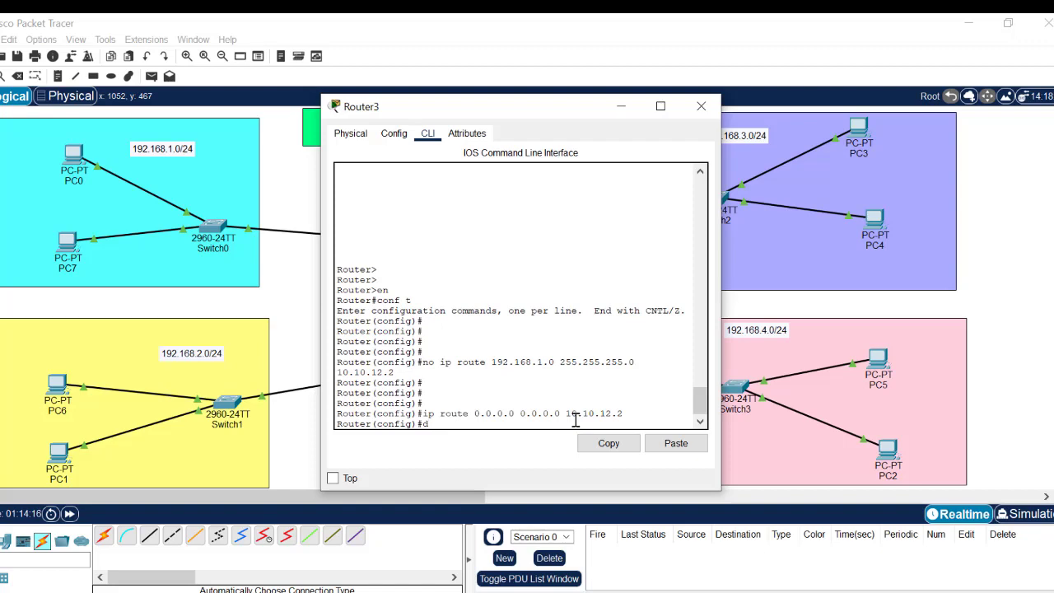
text(o wr)
key(Return)
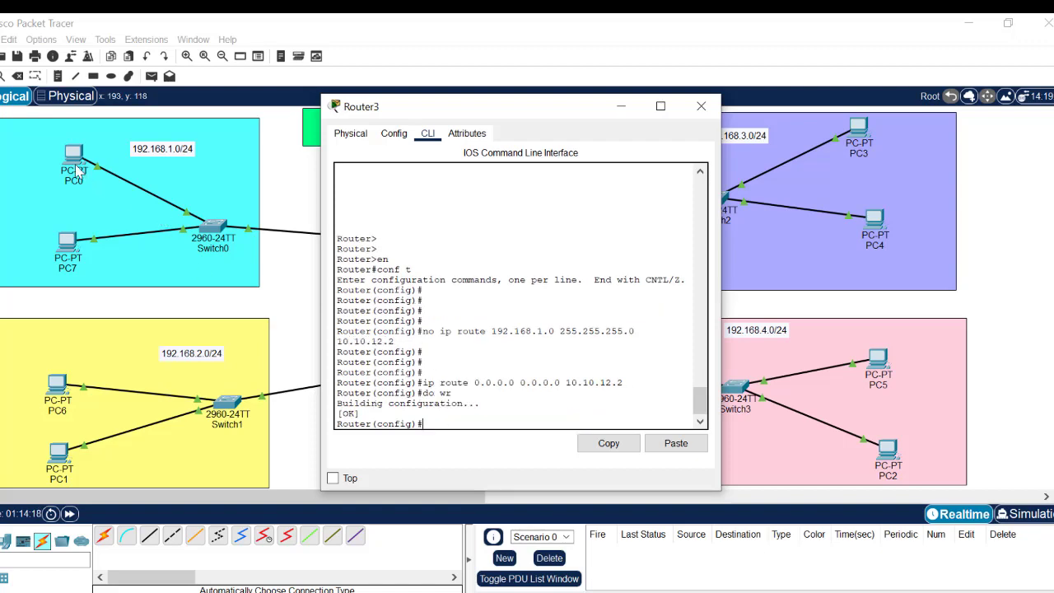
- Repeat the ping to 192.168.4.2 from PC0's command prompt, highlight the replies, and close PC0
click(72, 155)
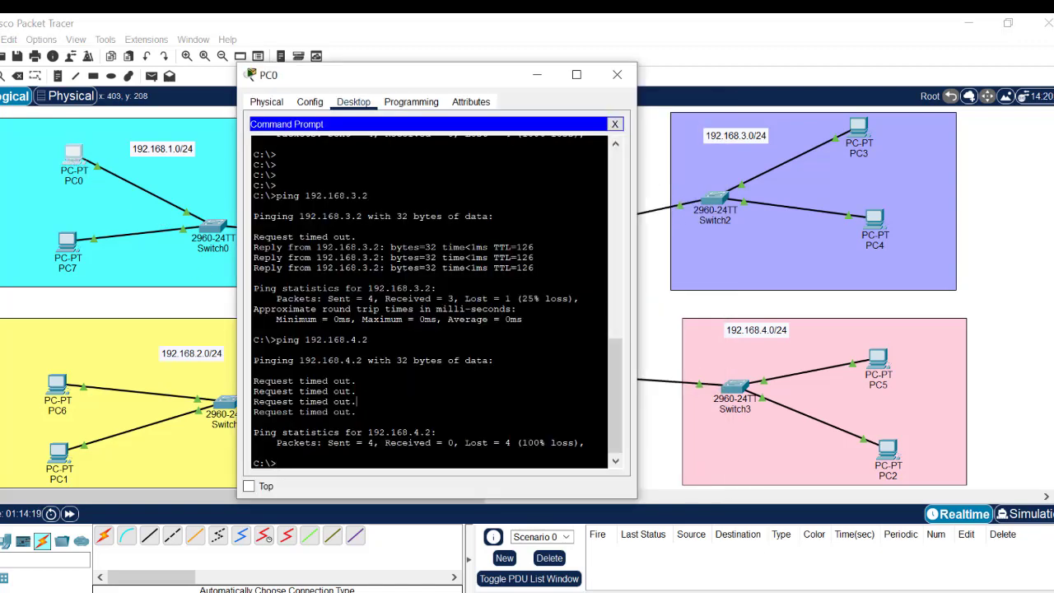
key(Up)
key(Return)
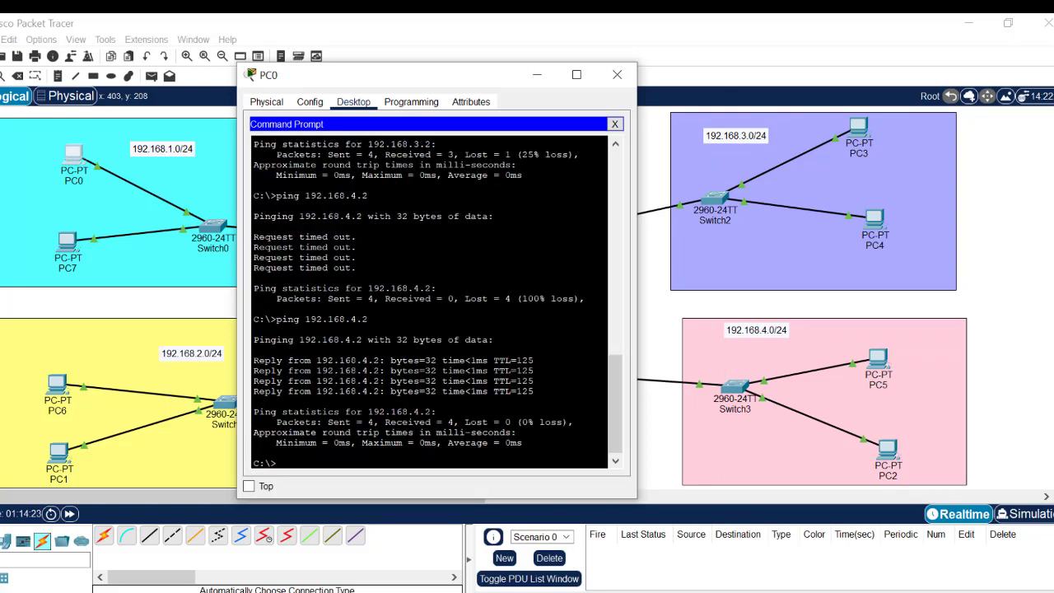
drag(535, 381, 254, 360)
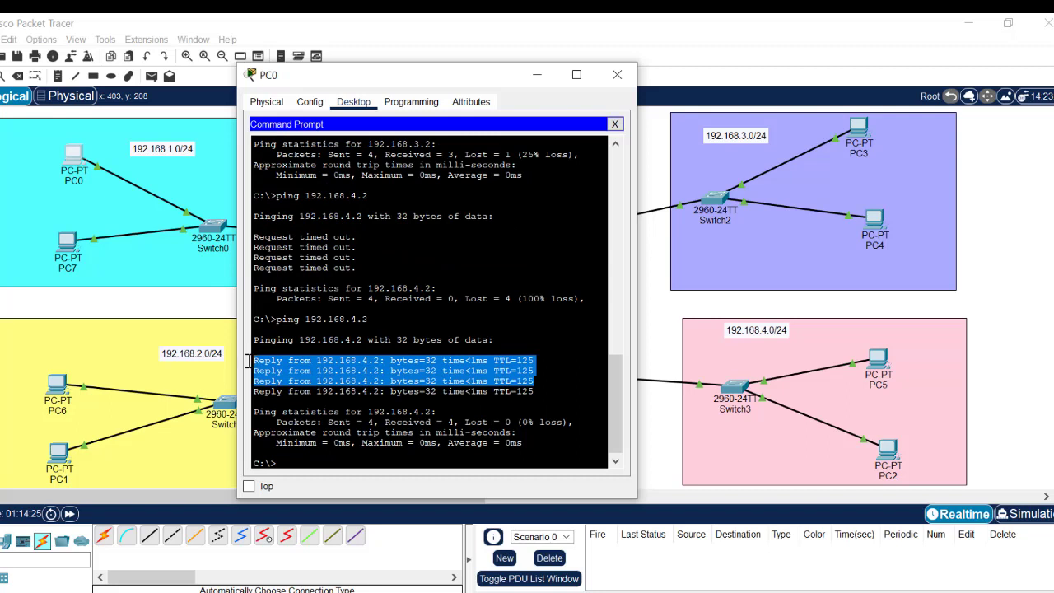
click(615, 78)
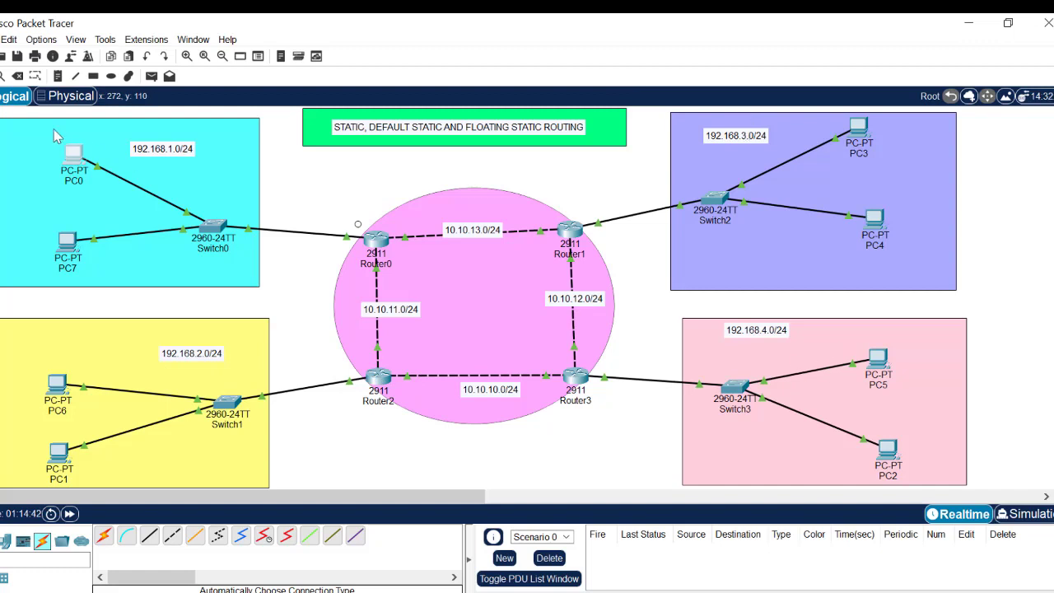
- Review the default static route through gig0/0 in Router2's command line by highlighting it, and return to the topology
click(375, 381)
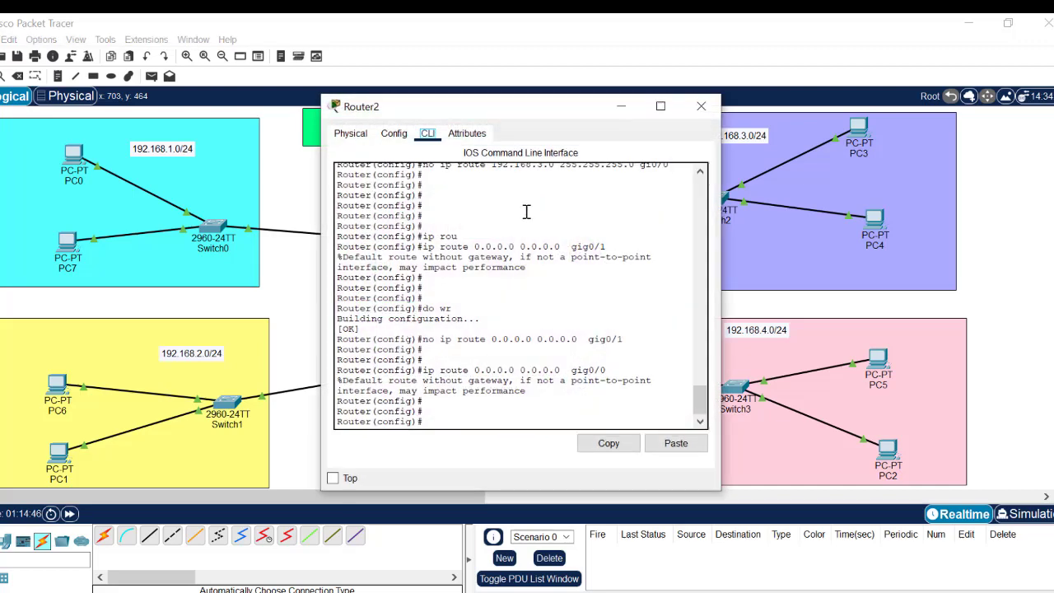
drag(626, 338, 421, 372)
click(609, 372)
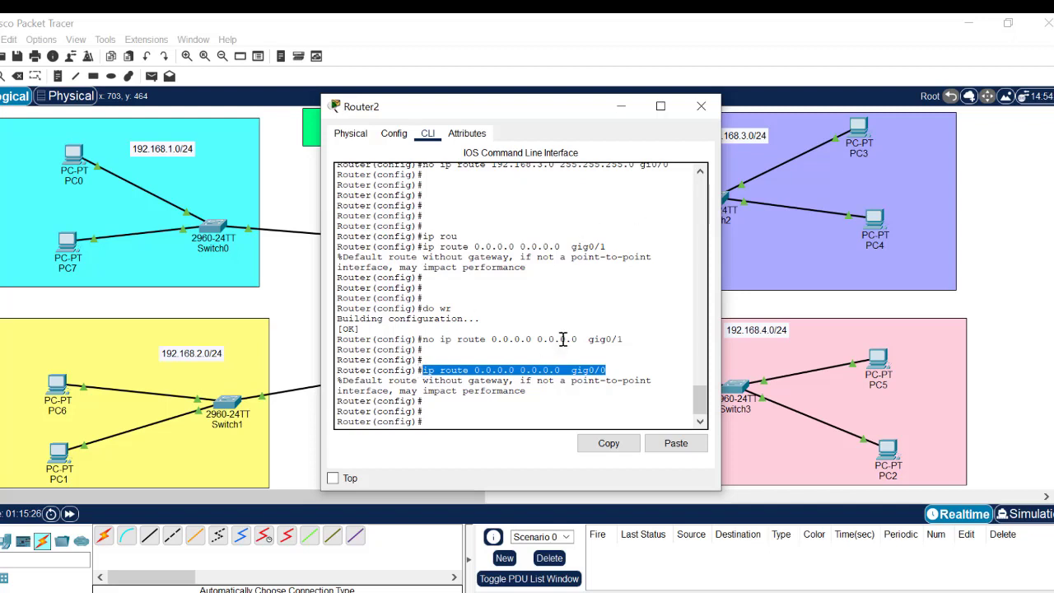
click(299, 310)
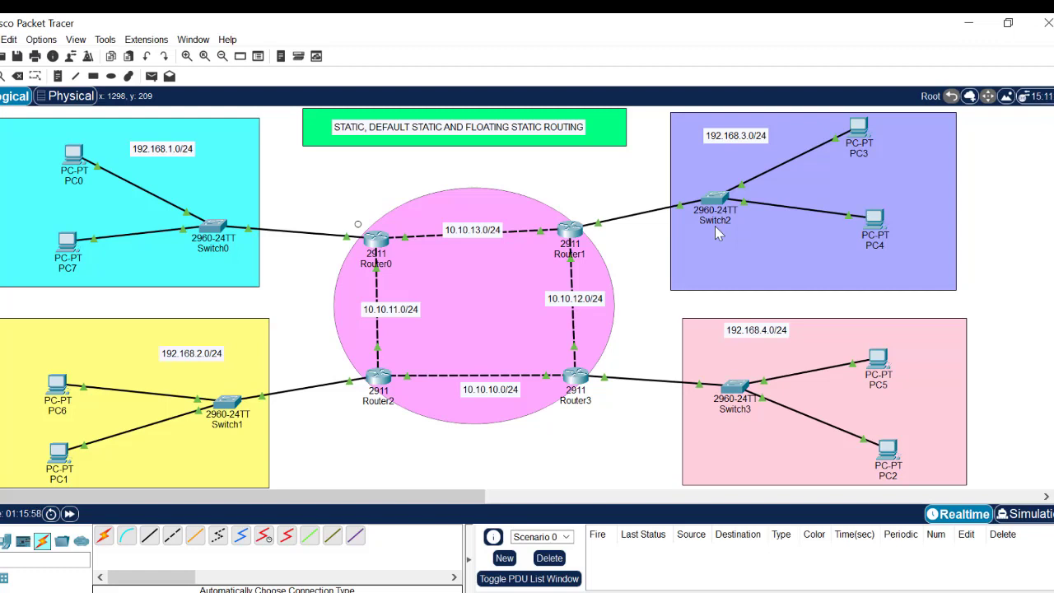
- Highlight the static, default static and floating static terms in the topology title, and switch to the Static Routing slide in PowerPoint
double_click(365, 132)
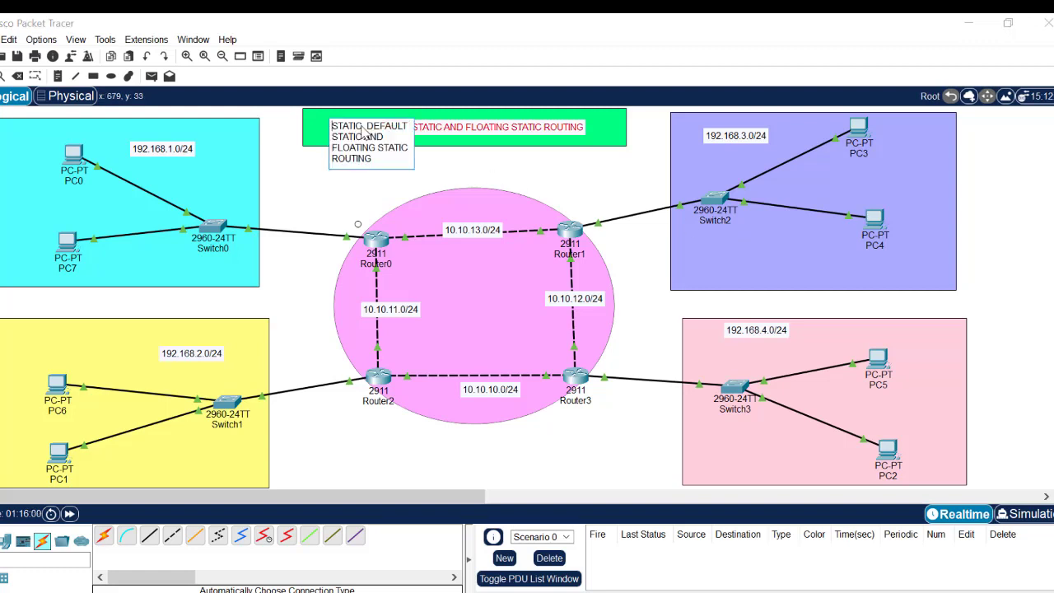
drag(363, 125, 328, 123)
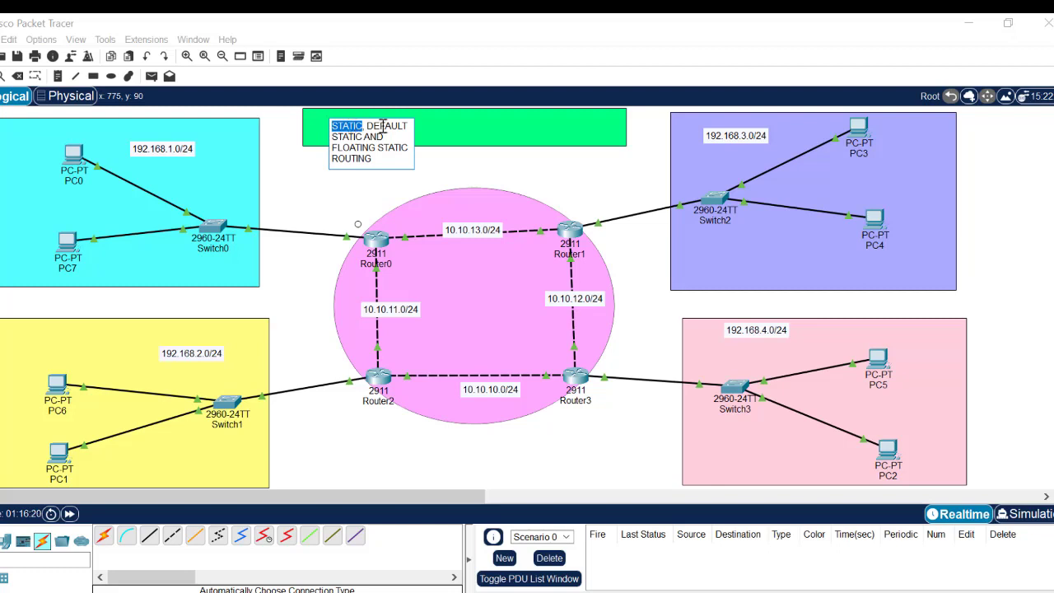
mouse_move(371, 125)
mouse_down()
mouse_move(352, 140)
mouse_move(363, 140)
mouse_up()
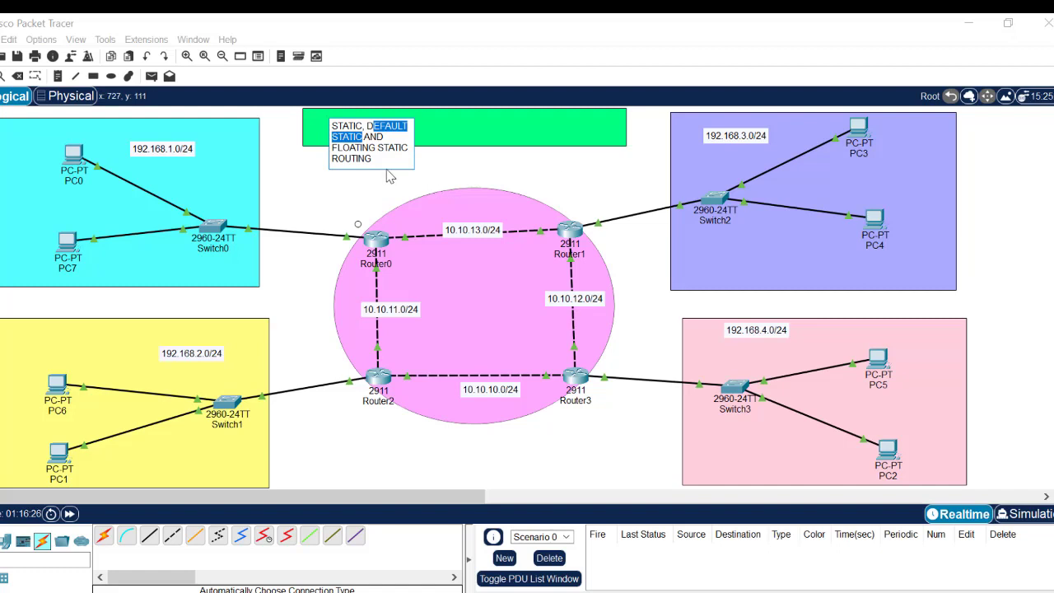
drag(378, 162, 326, 150)
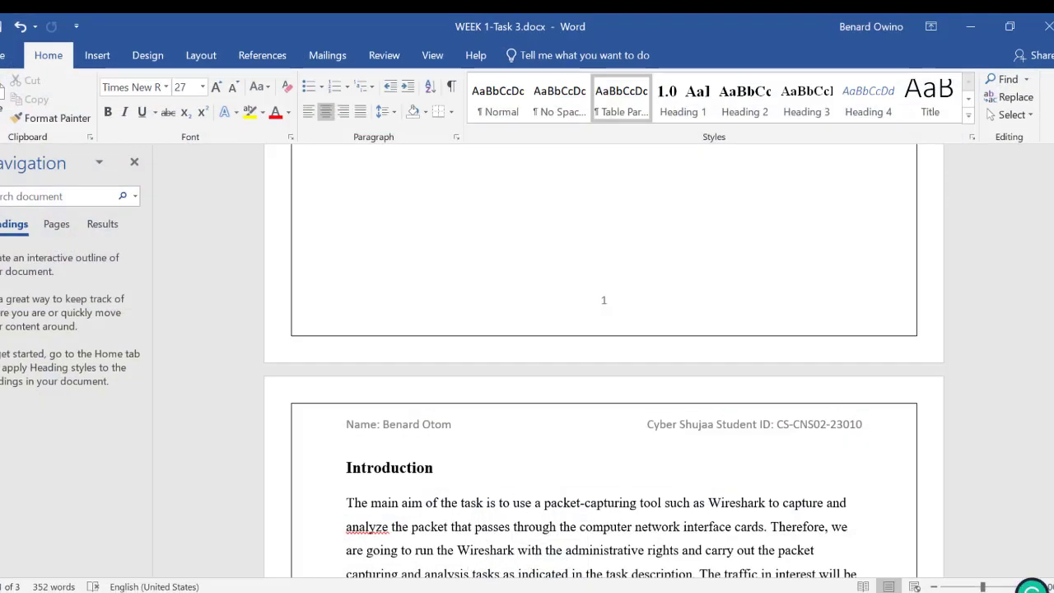
key(alt+Tab)
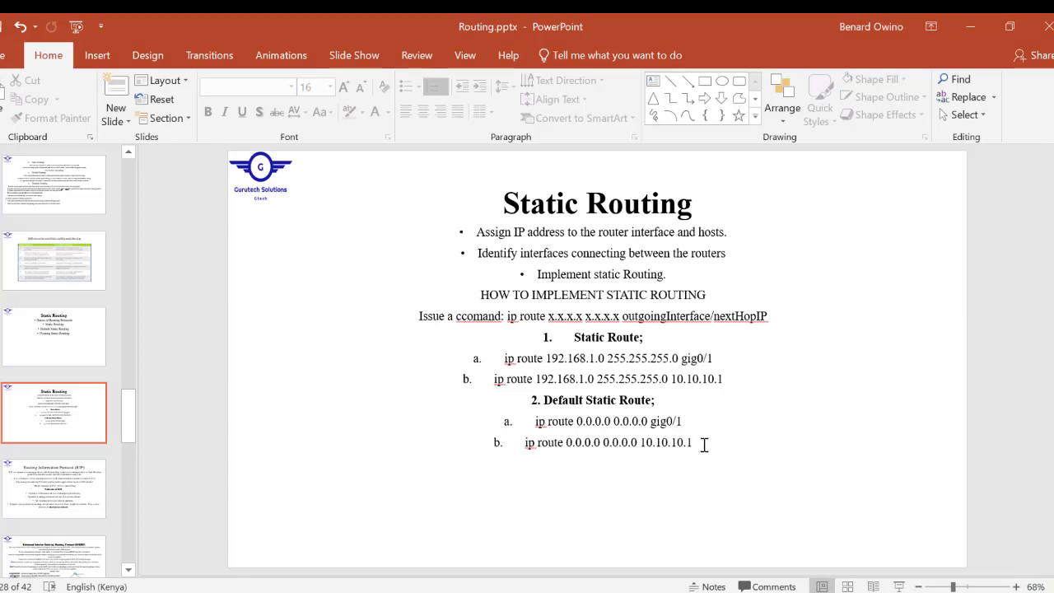
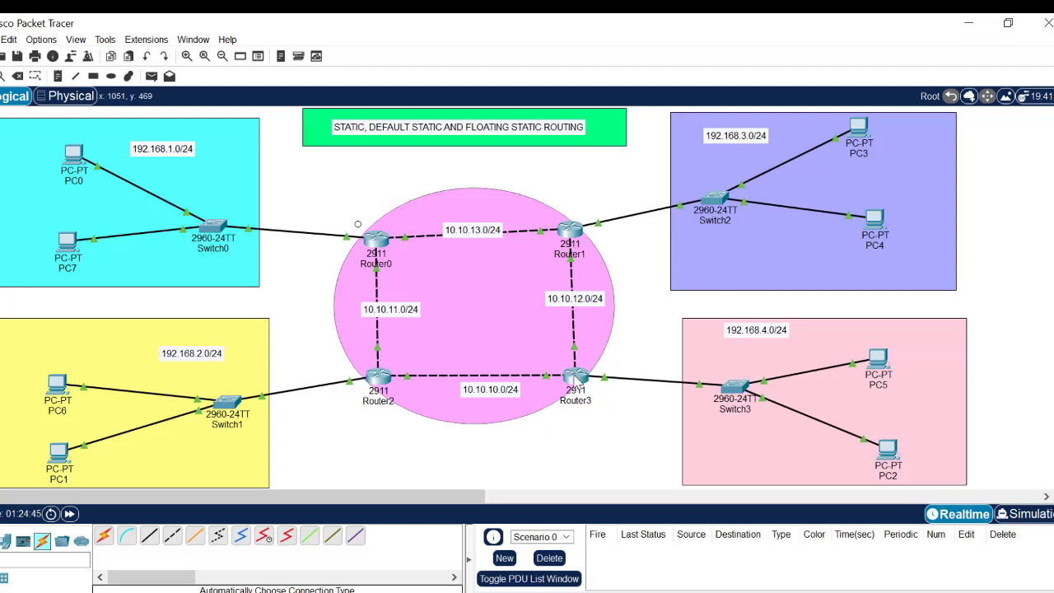
- Display Router0's startup configuration from privileged mode with "sh start" and highlight its static routes
click(371, 239)
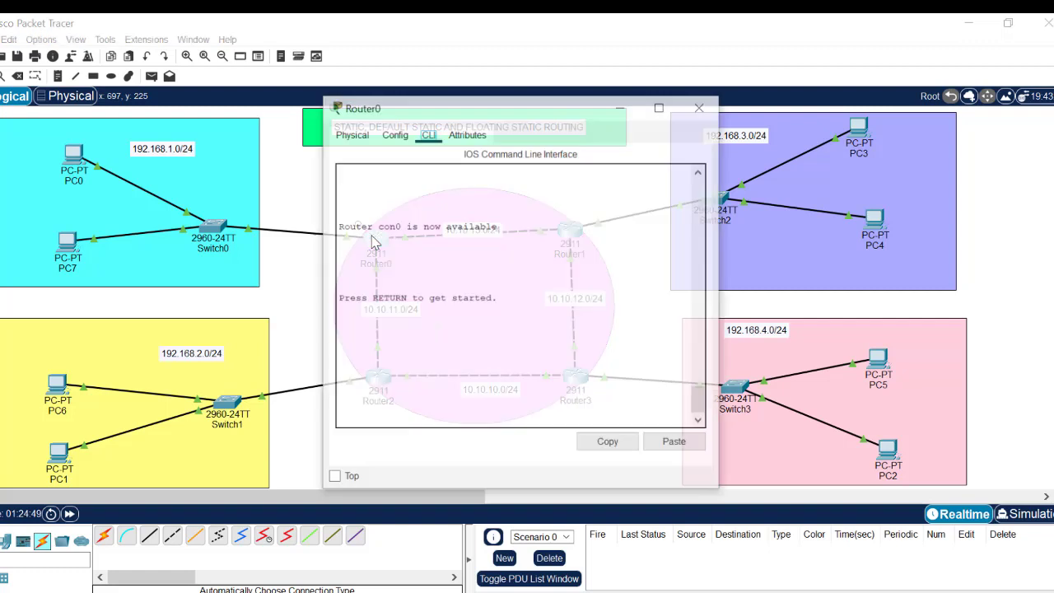
key(Return)
key(Return)
key(Return)
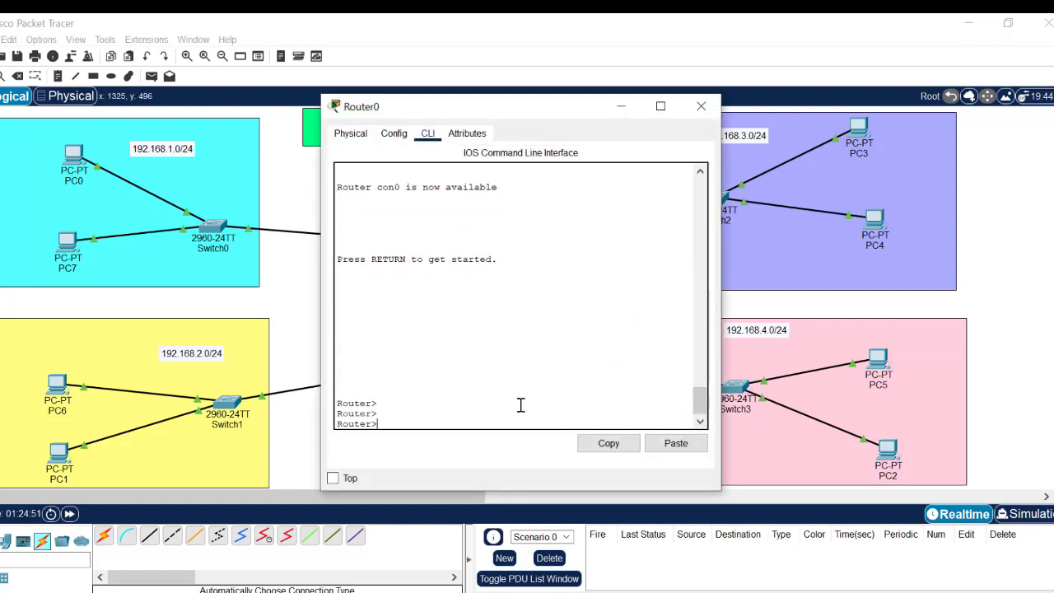
text(en)
key(Return)
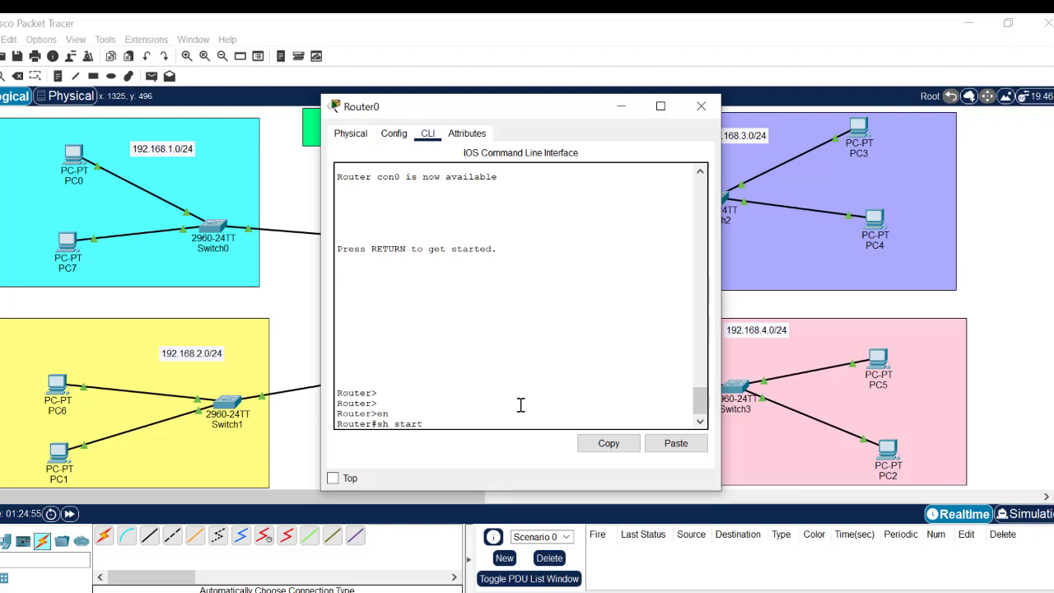
key(Return)
key(space)
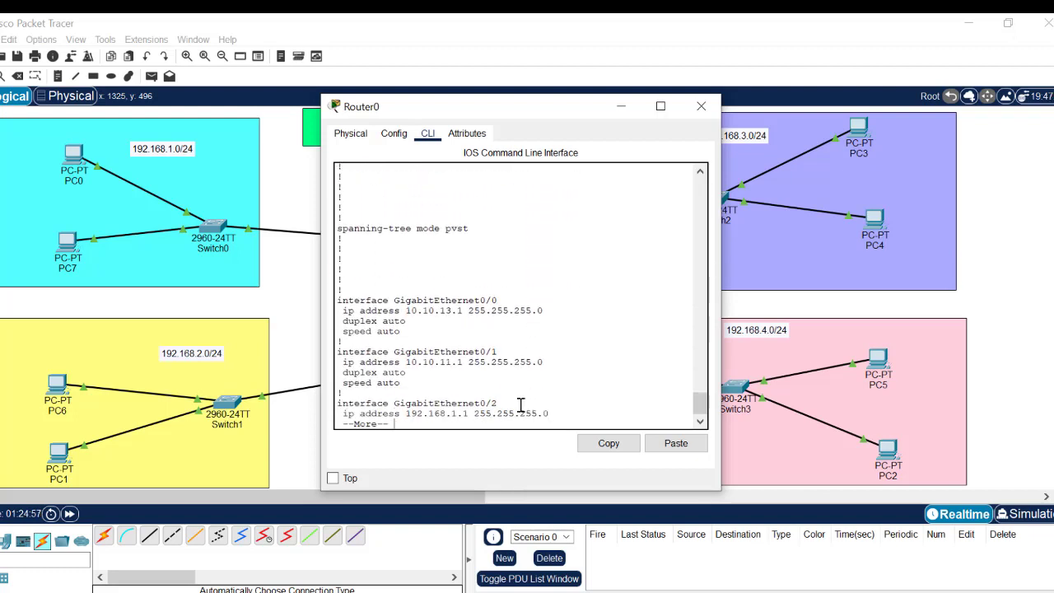
key(space)
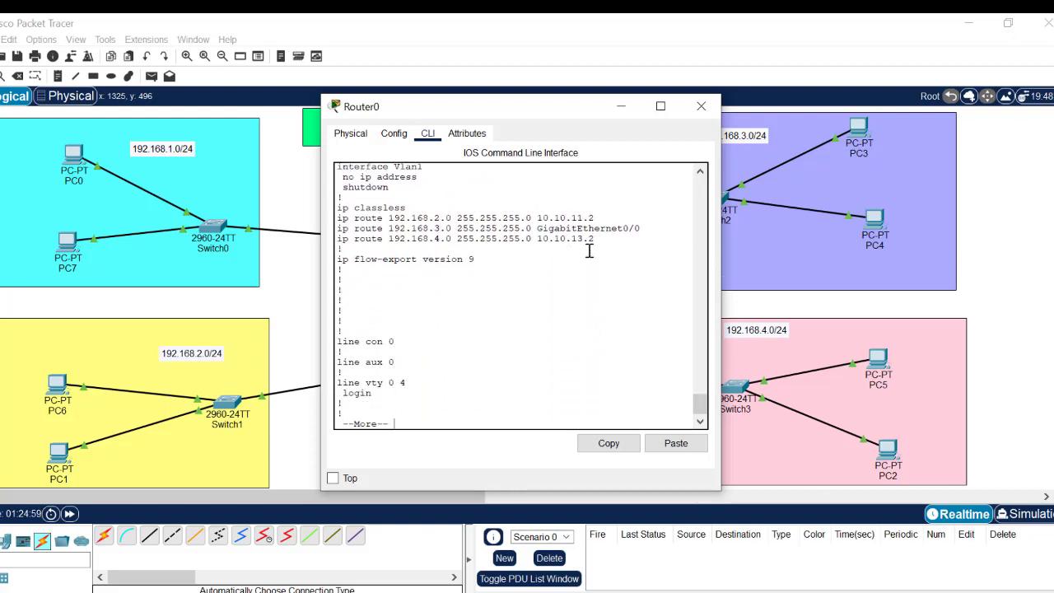
drag(590, 239, 344, 221)
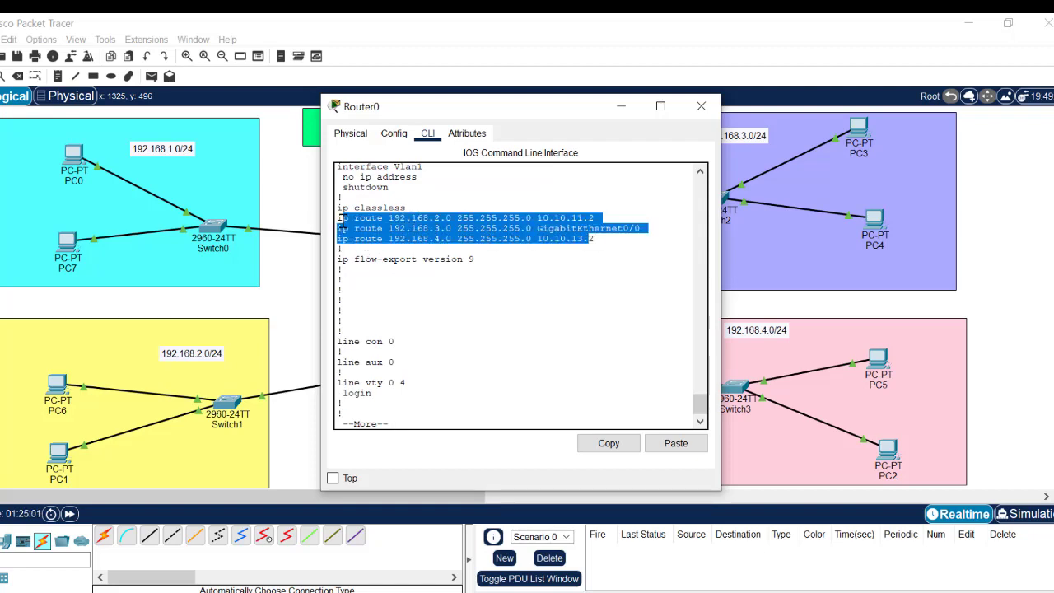
click(601, 244)
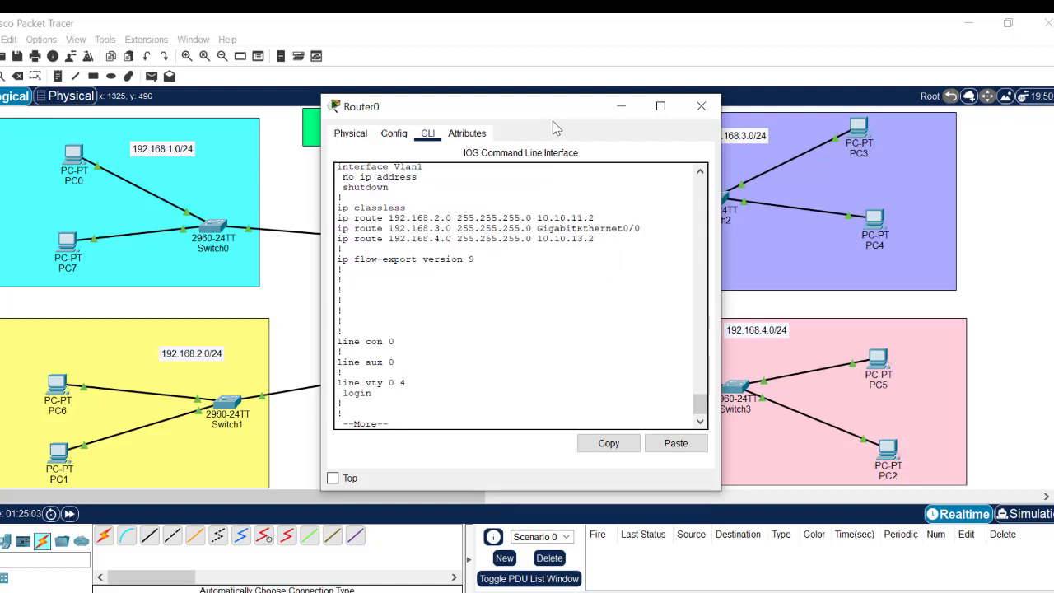
- Move Router0's window off the router's links and compare its static routes with the topology
drag(541, 122, 746, 149)
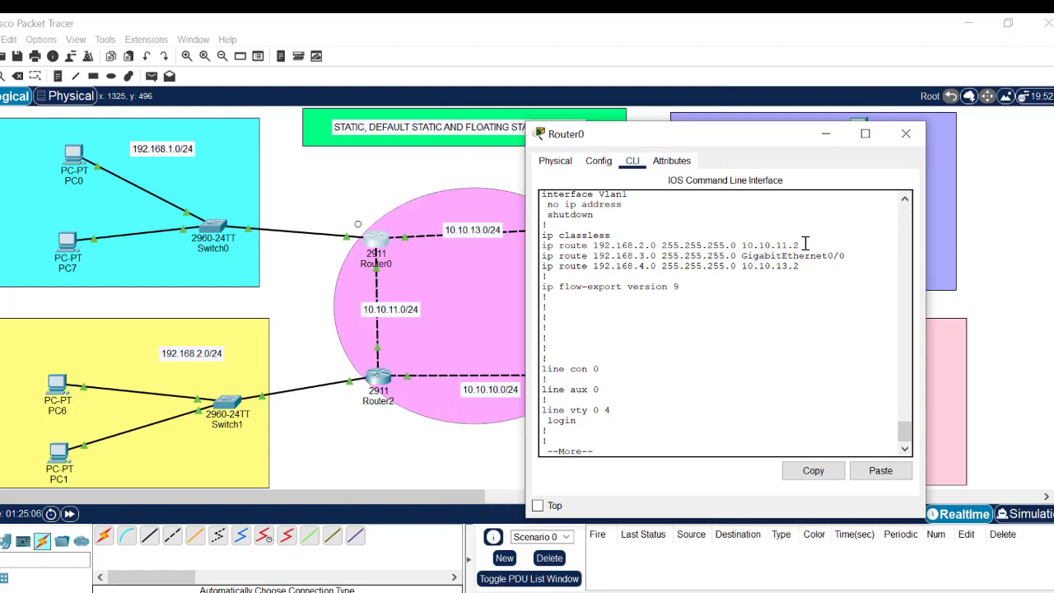
click(671, 54)
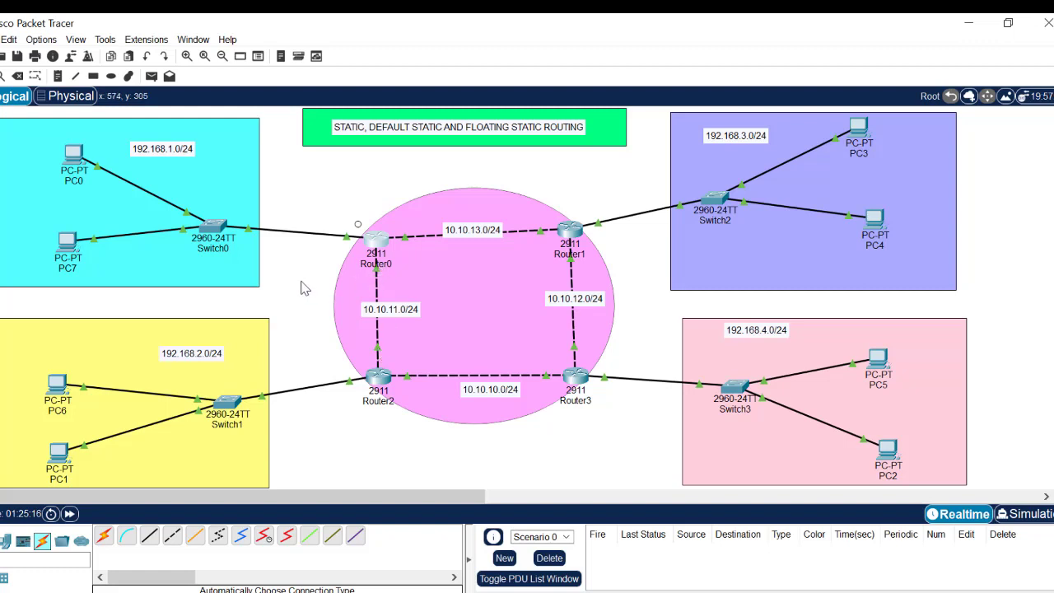
click(375, 239)
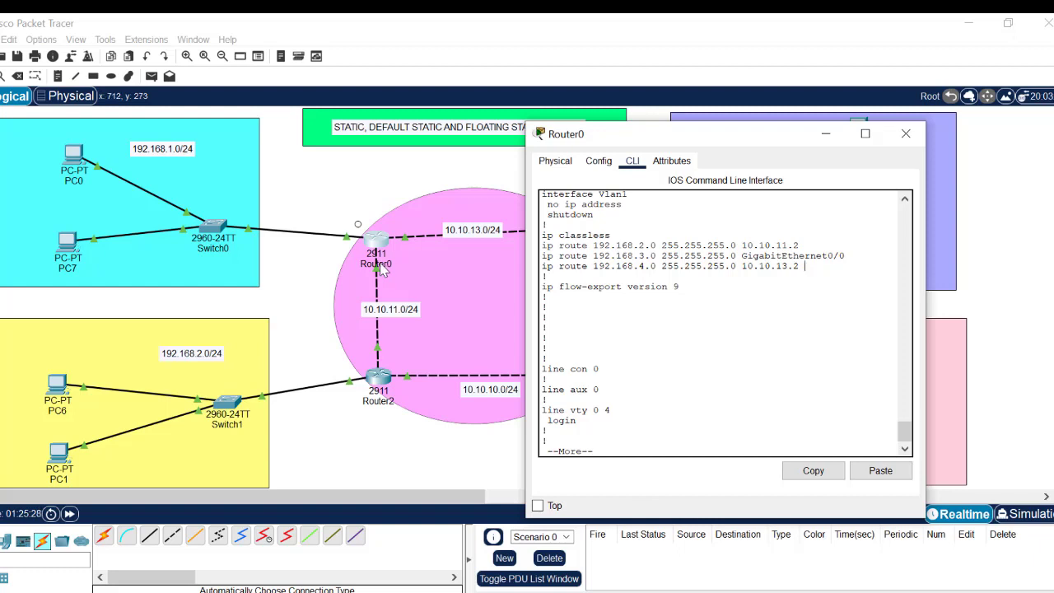
click(332, 180)
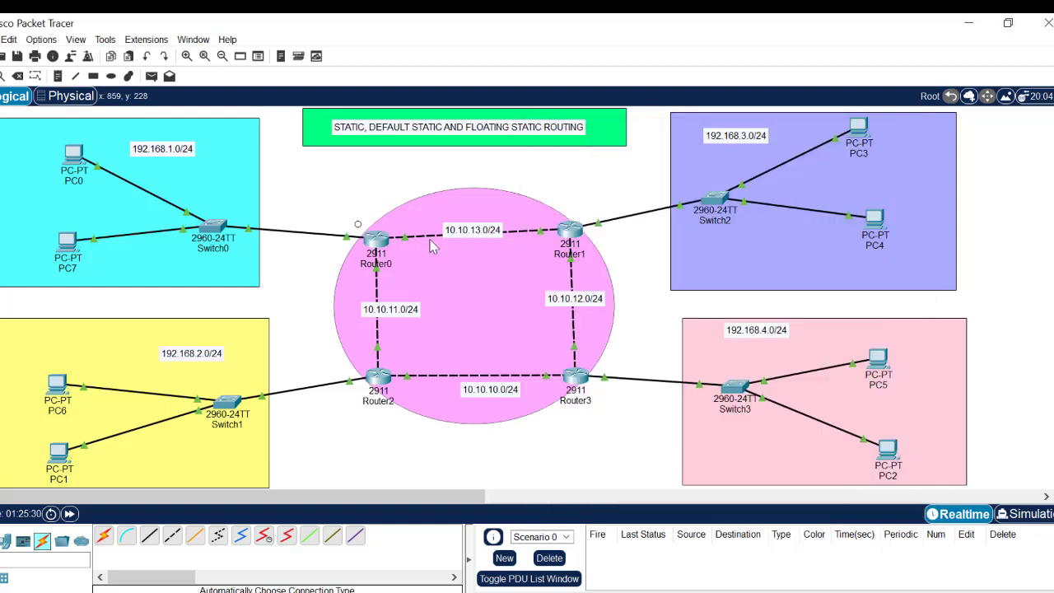
- Highlight the next hop 10.10.11.2 in Router0's route to 192.168.2.0, check it against the topology, and reopen Router0
click(376, 247)
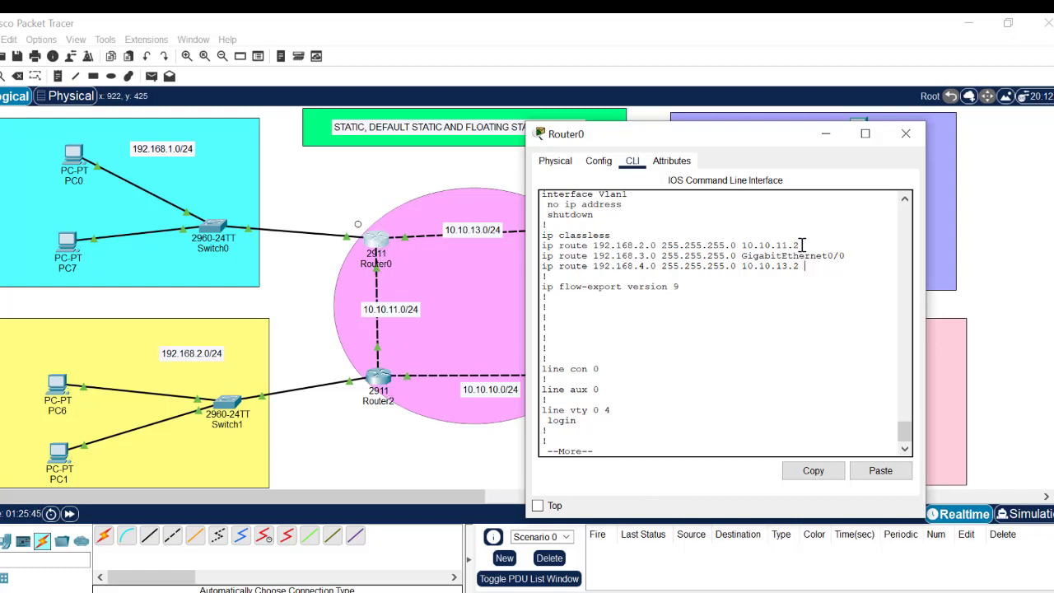
drag(798, 245, 745, 241)
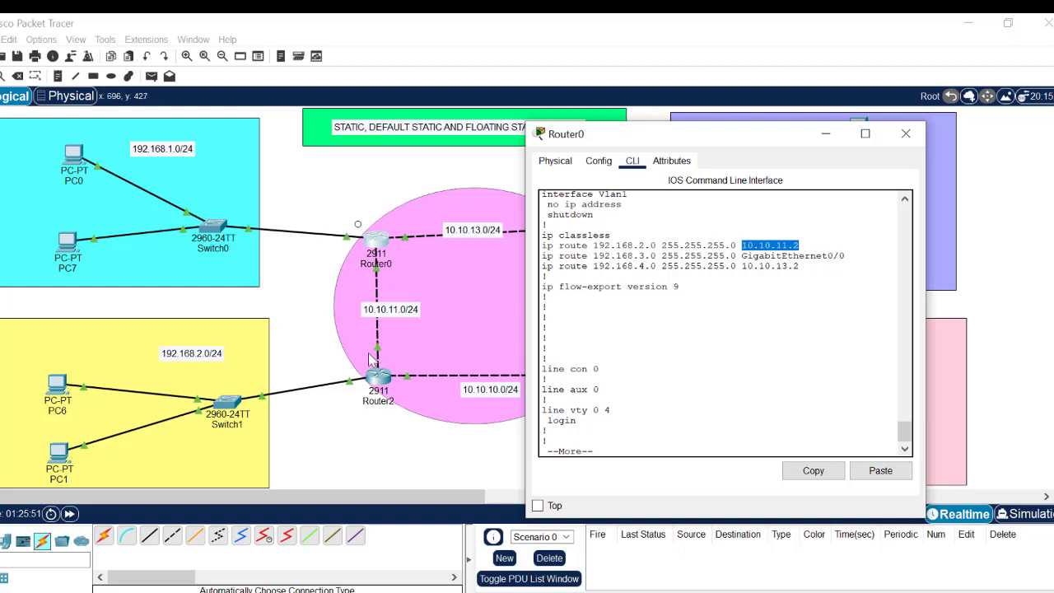
click(331, 180)
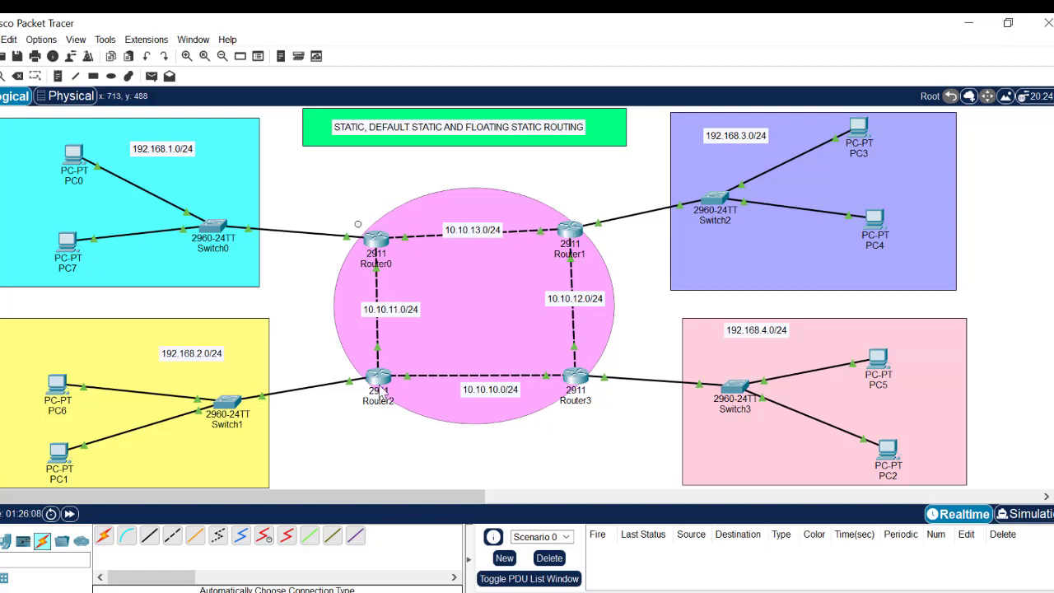
click(377, 249)
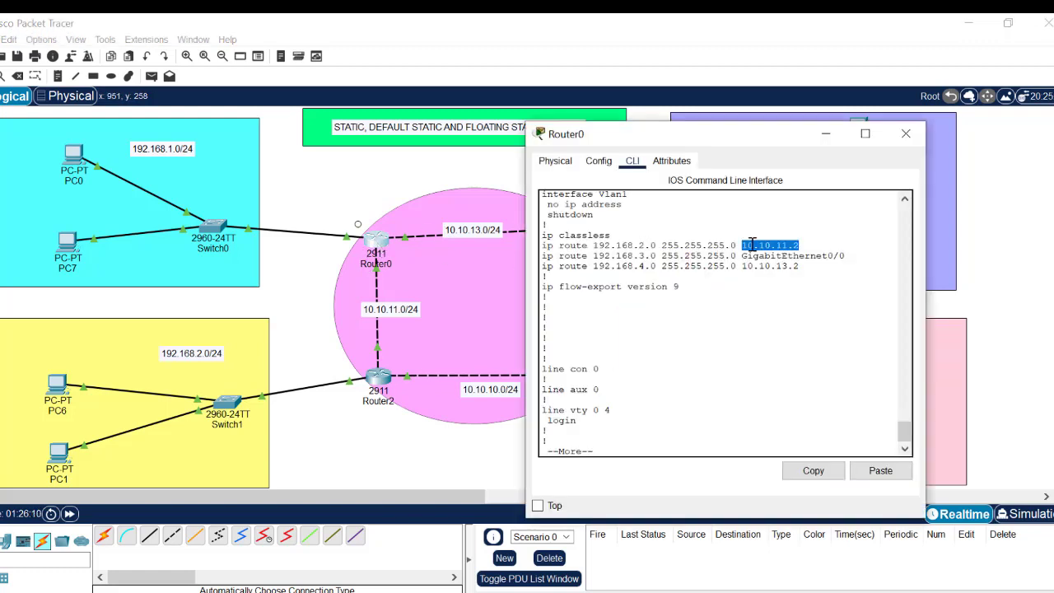
- Copy Router0's static route to 192.168.2.0 from the startup configuration and finish the listing
drag(804, 246, 546, 251)
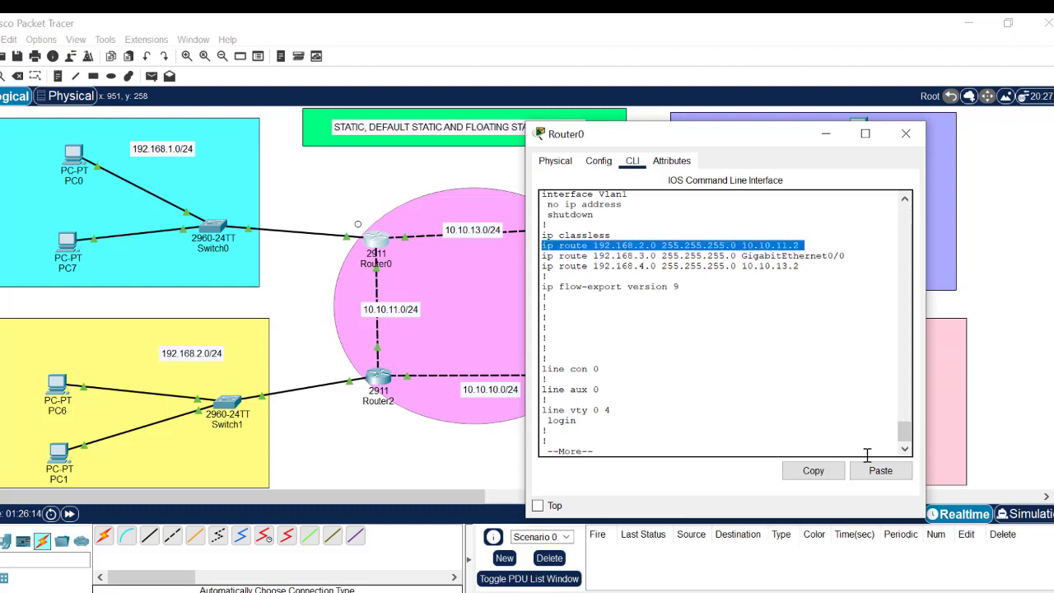
click(812, 470)
click(799, 447)
key(space)
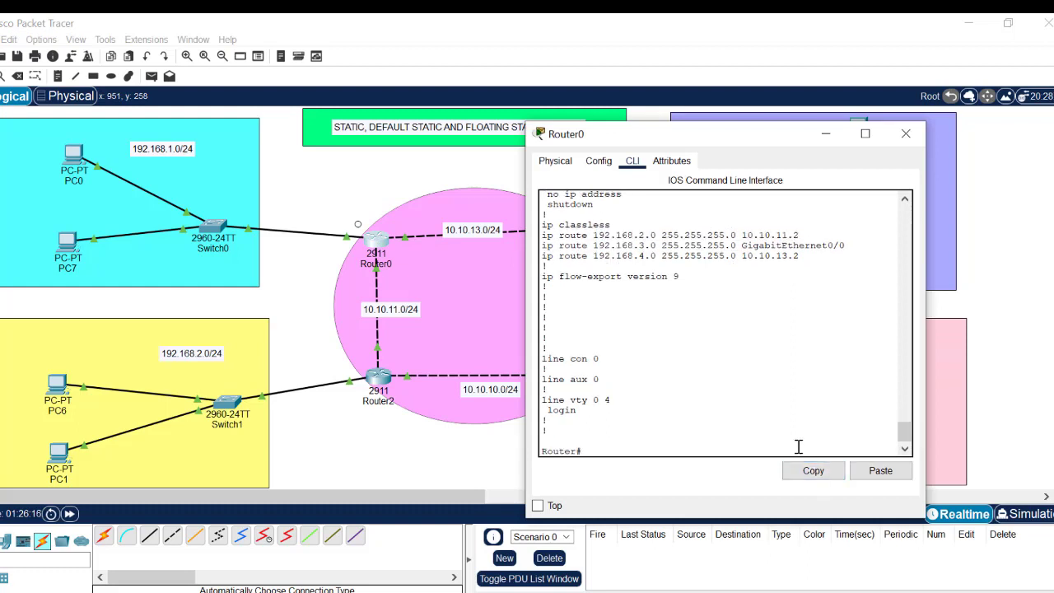
- Enter global configuration mode on Router0 and paste the route "ip route 192.168.2.0 255.255.255.0 10.10.11.2"
text(conf)
key(Return)
key(Return)
key(Return)
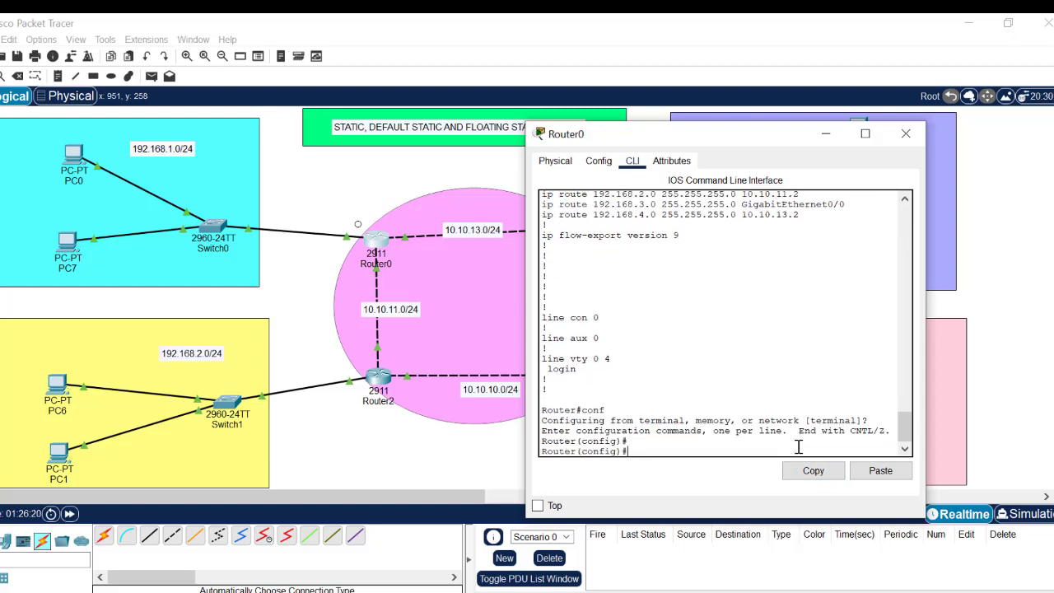
key(Return)
key(Return)
key(Return)
key(Return)
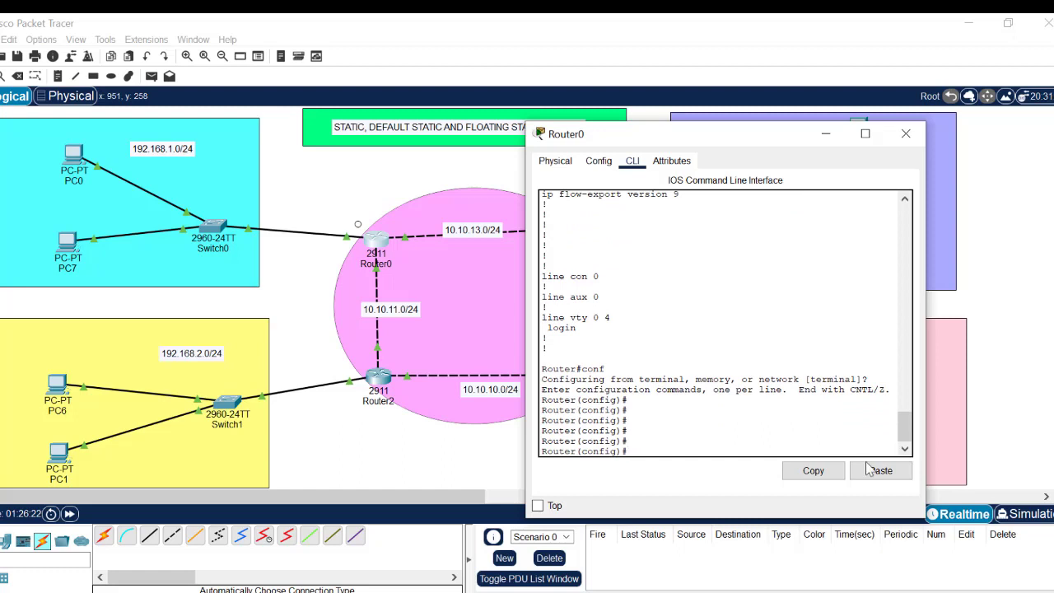
click(880, 471)
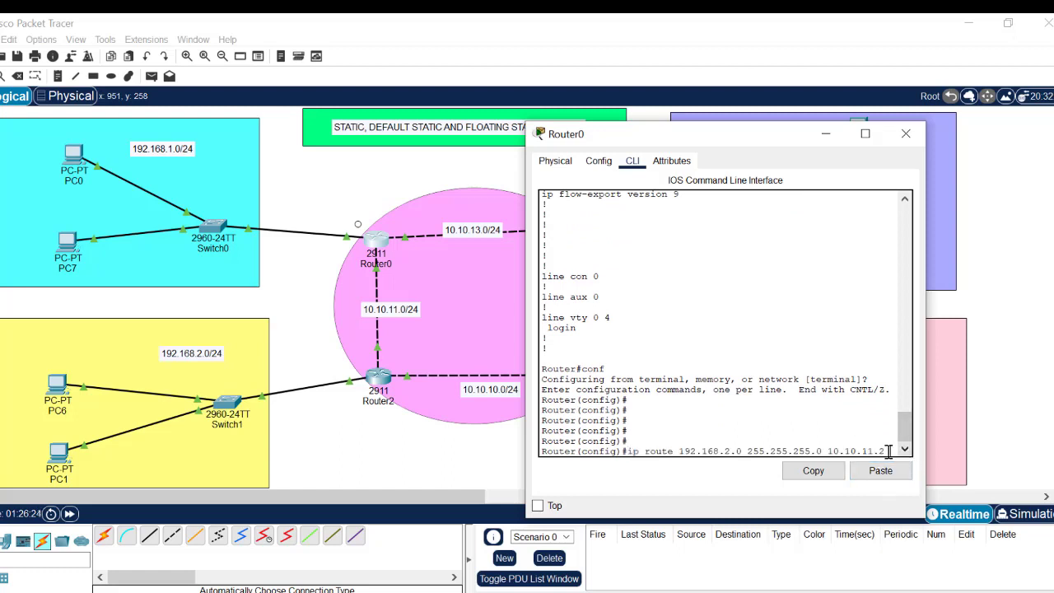
- Highlight the pasted route's next hop and the matching route in the startup configuration, and return to the topology
drag(884, 451, 828, 451)
mouse_move(906, 430)
mouse_down()
mouse_move(908, 399)
mouse_move(907, 416)
mouse_up()
drag(801, 324, 543, 328)
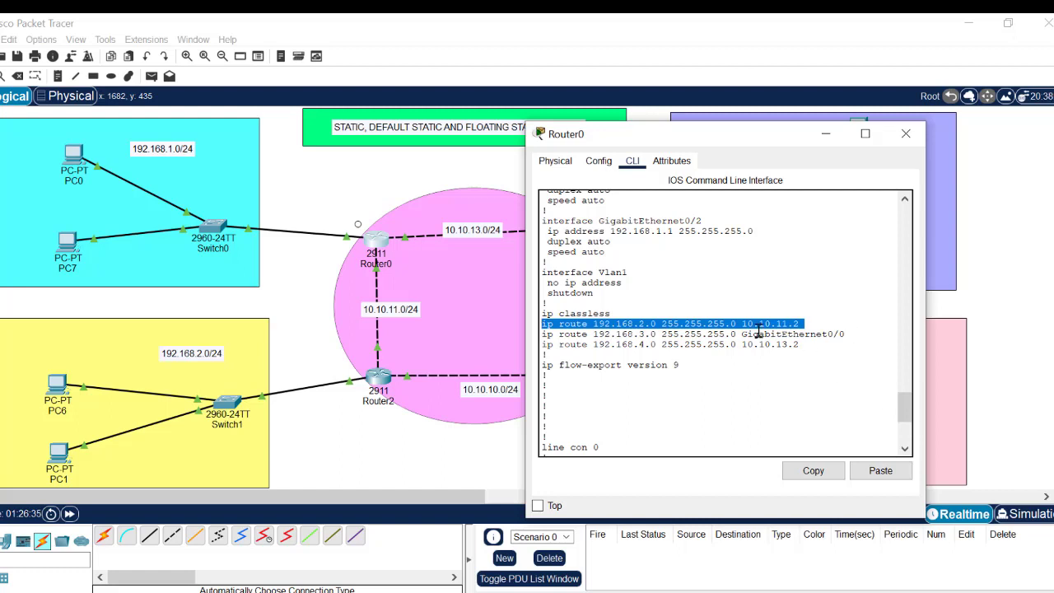
click(334, 194)
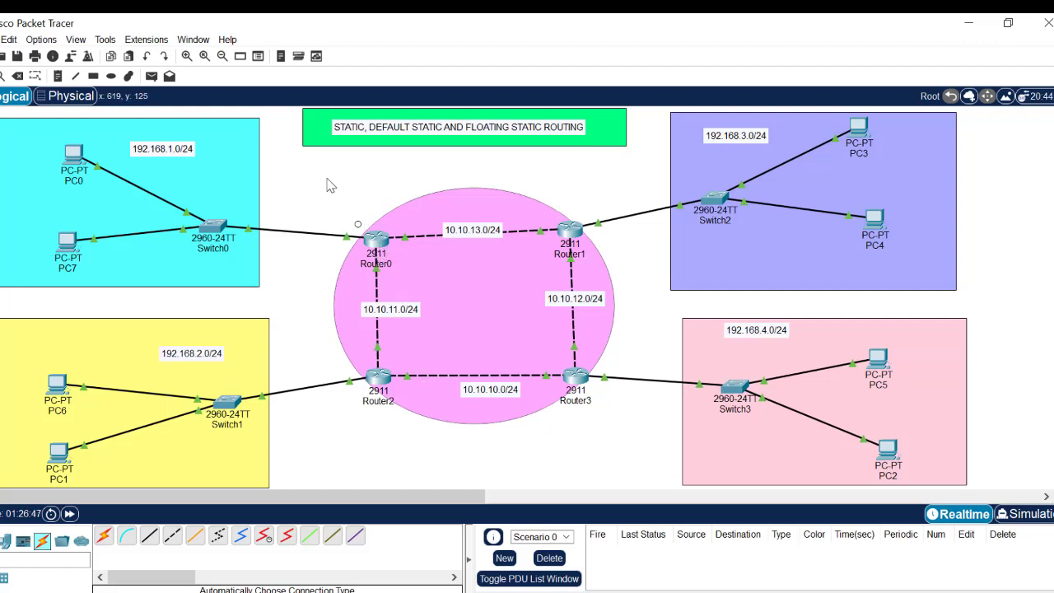
- Delete the 10.10.11.0/24 link between Router0 and Router2
click(17, 76)
click(378, 292)
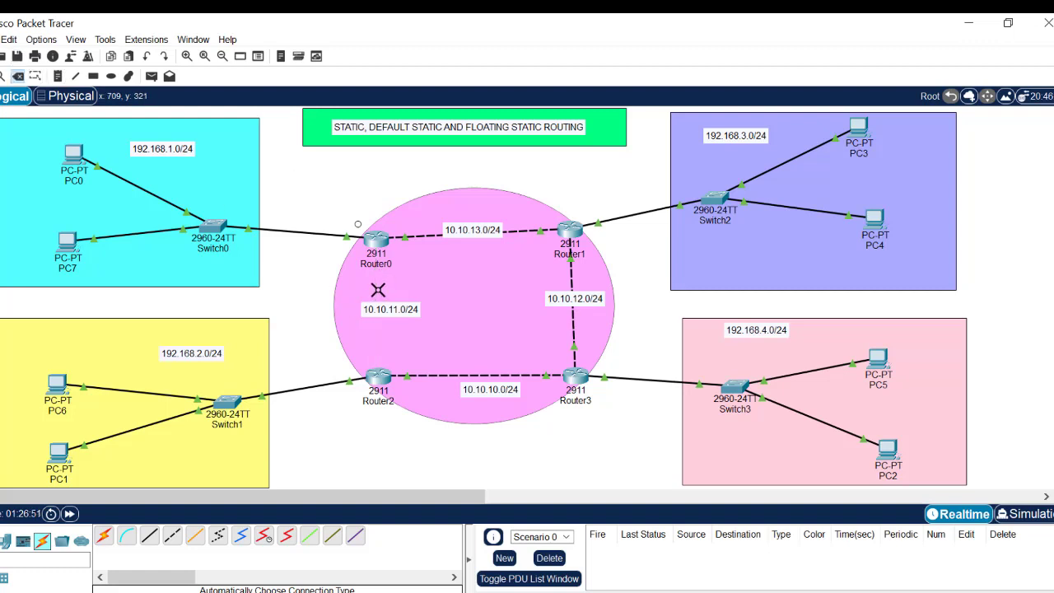
key(Escape)
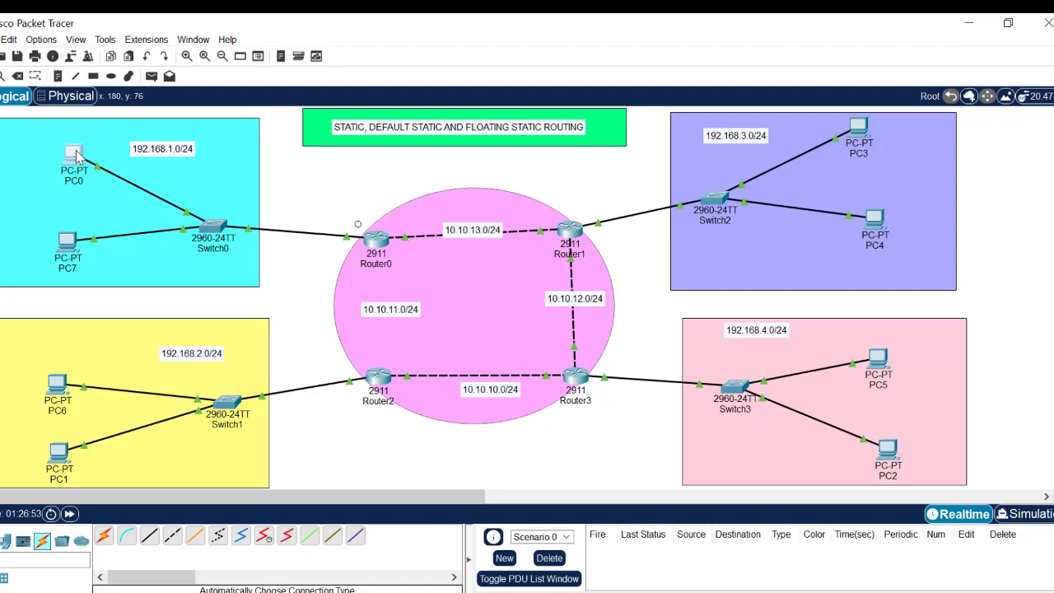
- Ping 192.168.2.2 from PC0's Command Prompt to test the path, and close PC0's window
click(75, 154)
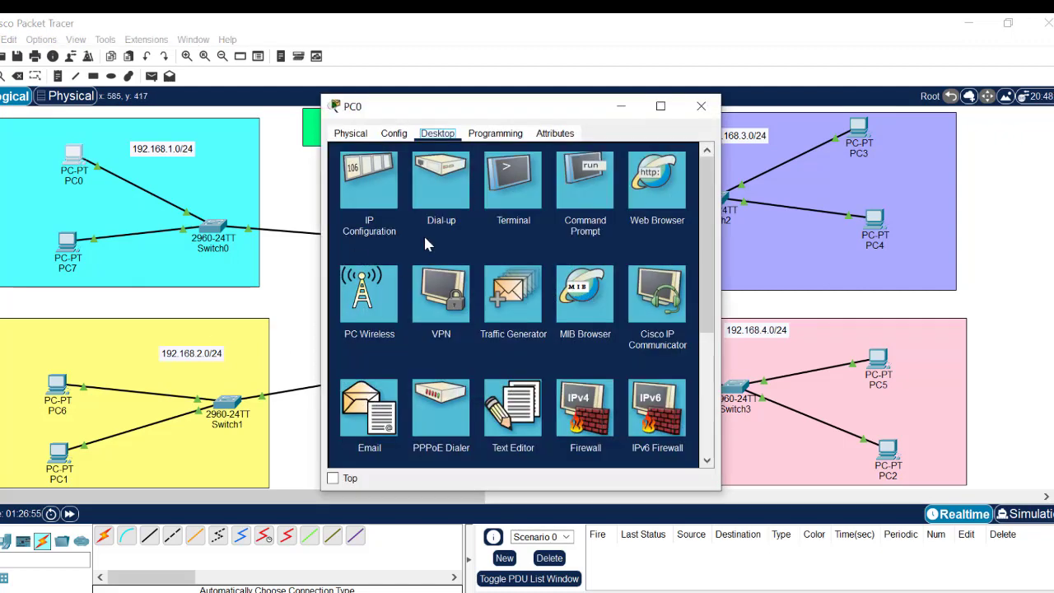
click(583, 187)
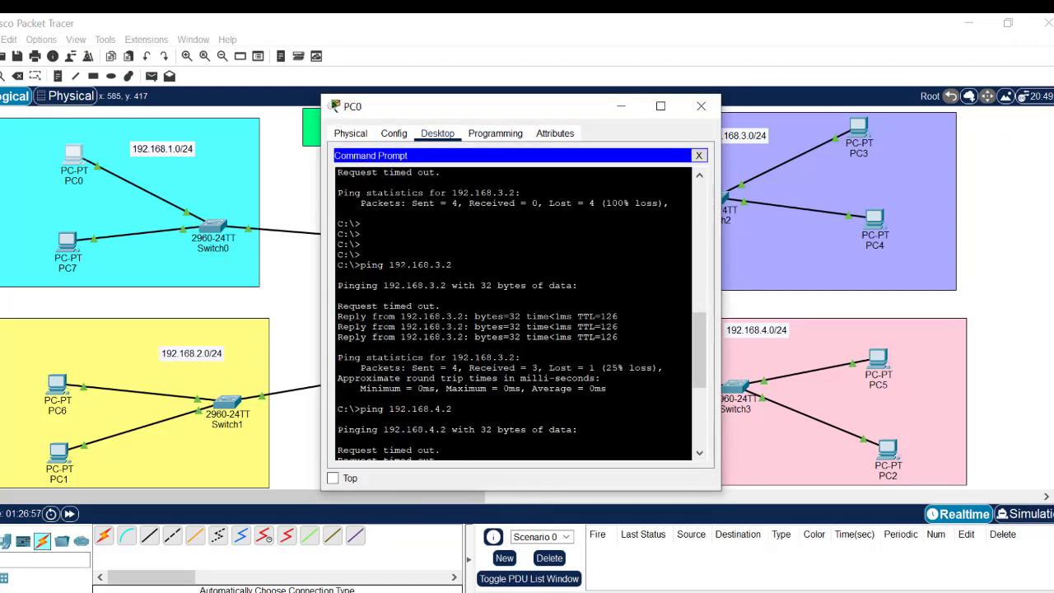
key(Up)
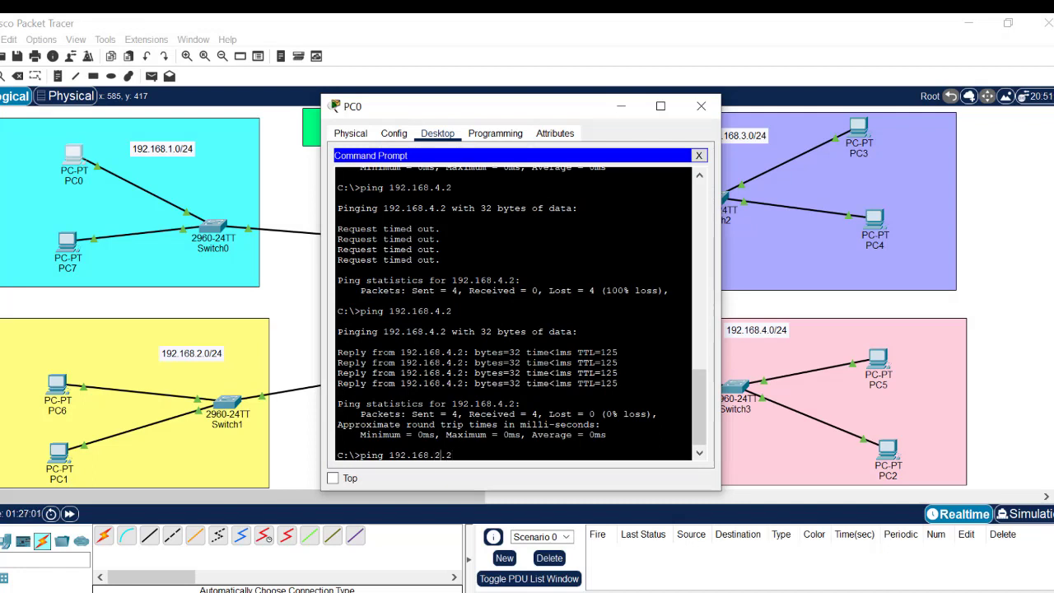
key(Return)
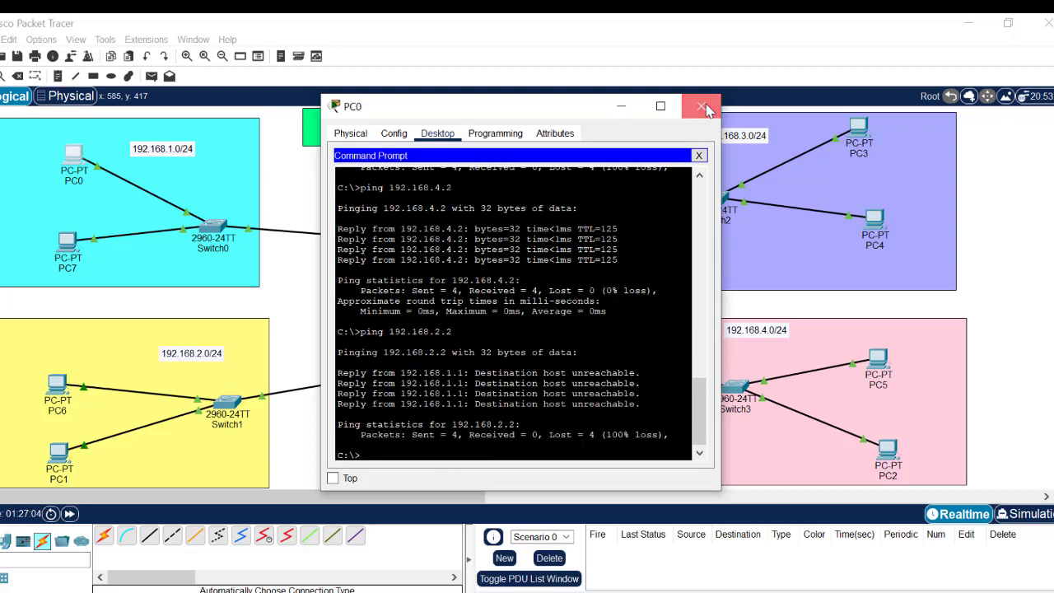
click(704, 110)
- Highlight the destination and next hop of Router0's 192.168.2.0 route and compare them with the topology
click(377, 241)
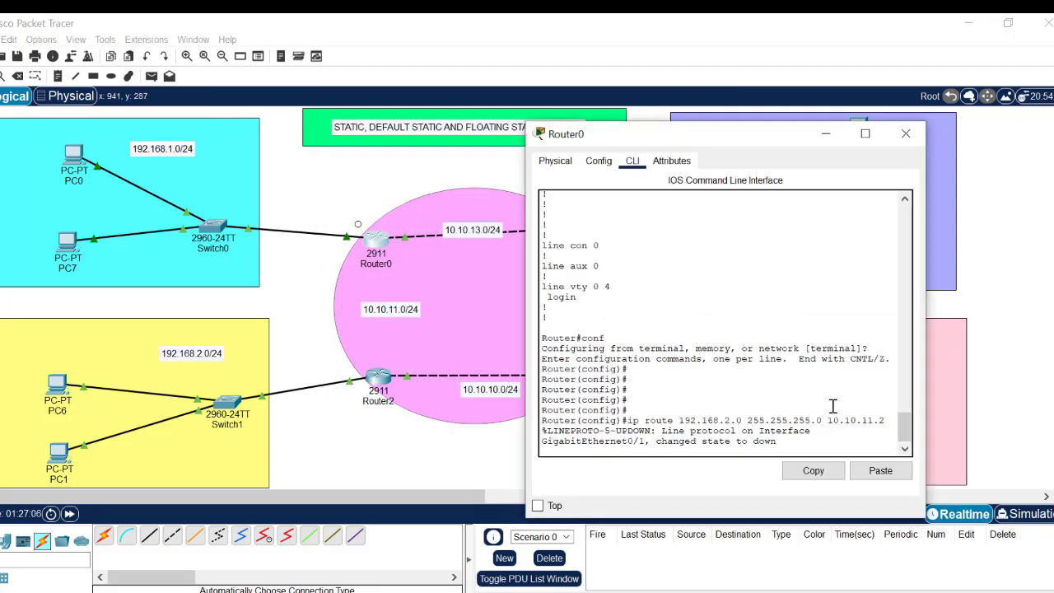
drag(910, 427, 901, 394)
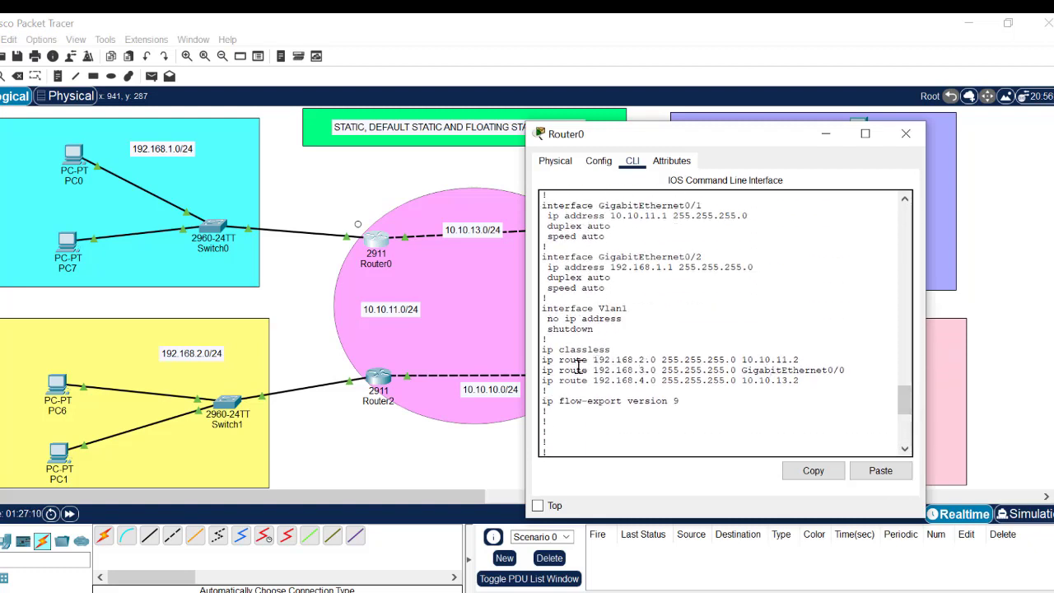
drag(594, 360, 738, 362)
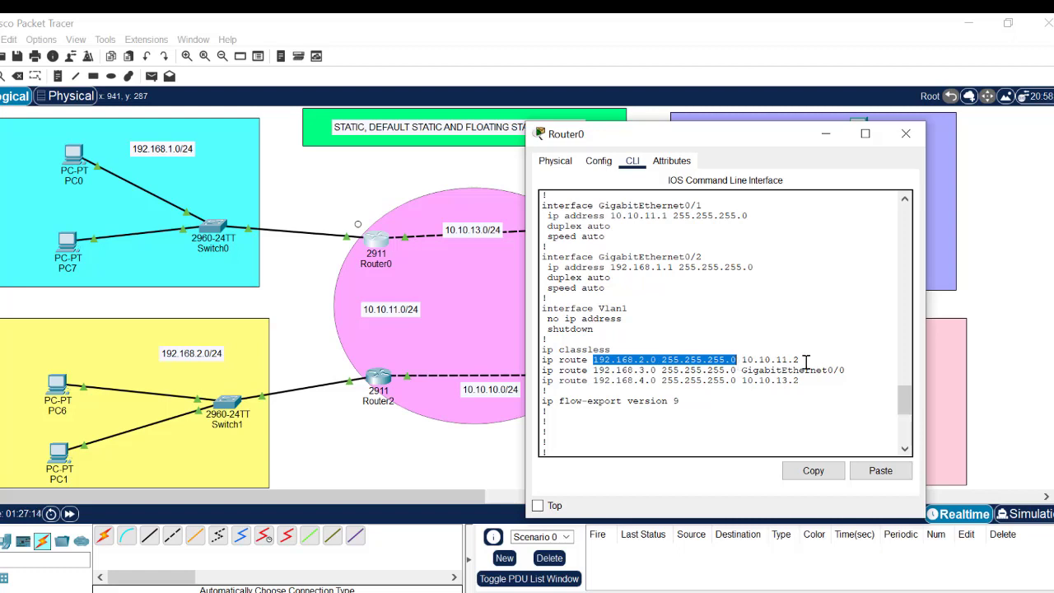
drag(805, 362, 749, 360)
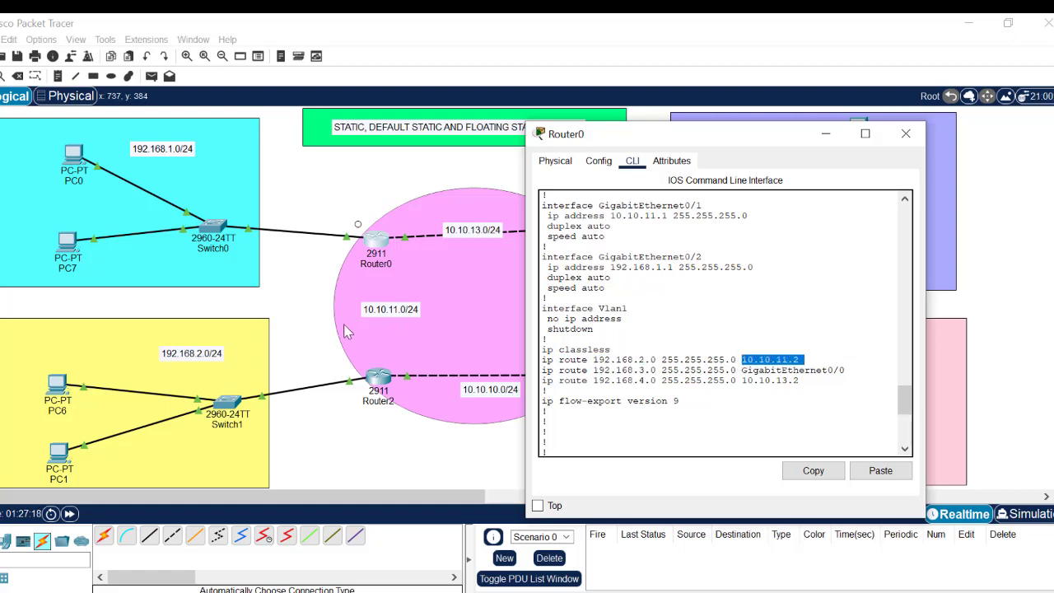
click(314, 312)
mouse_move(377, 379)
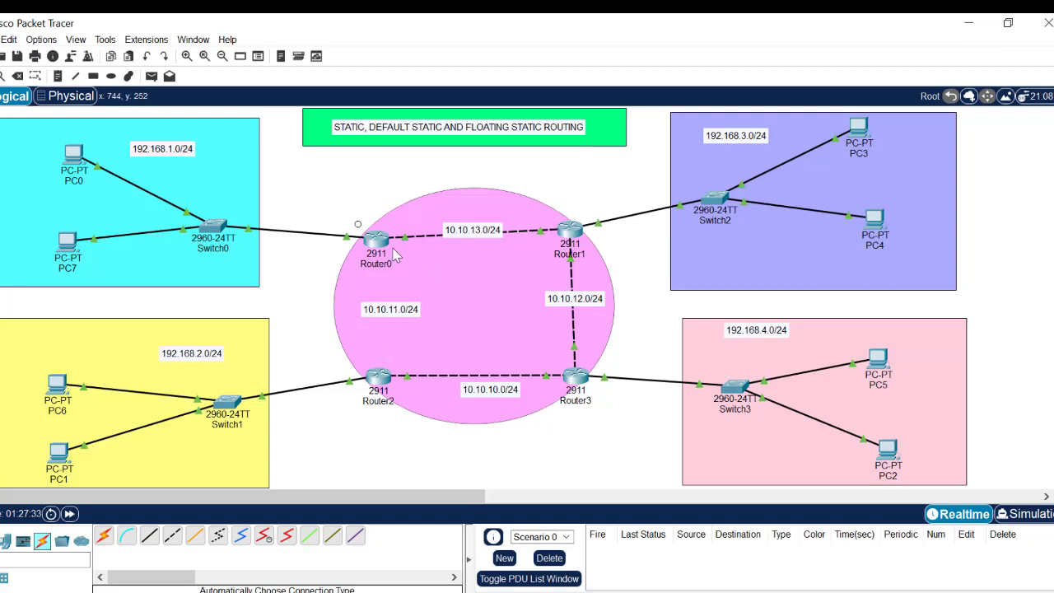
- Enter the route "ip route 192.168.2.0 255.255.255.0 gig0/0" on Router0 by editing the pasted command, and widen the window
mouse_move(383, 250)
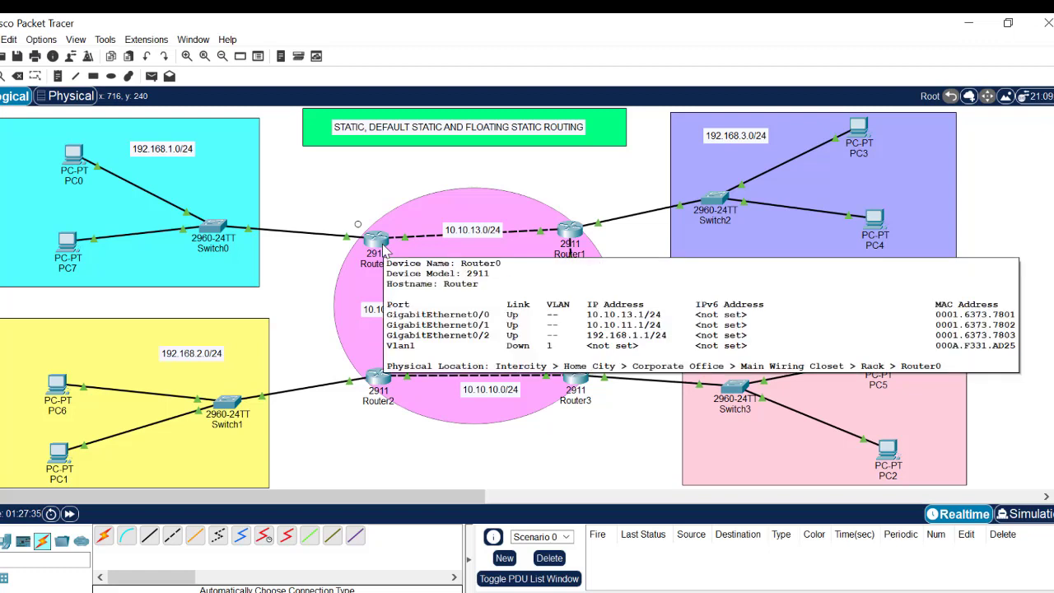
click(380, 244)
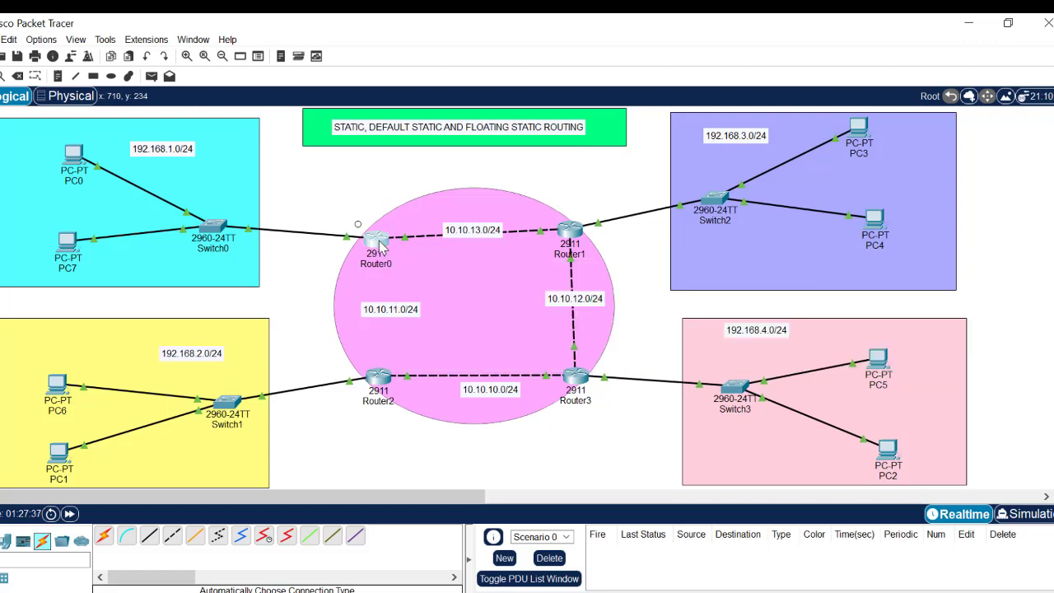
click(830, 444)
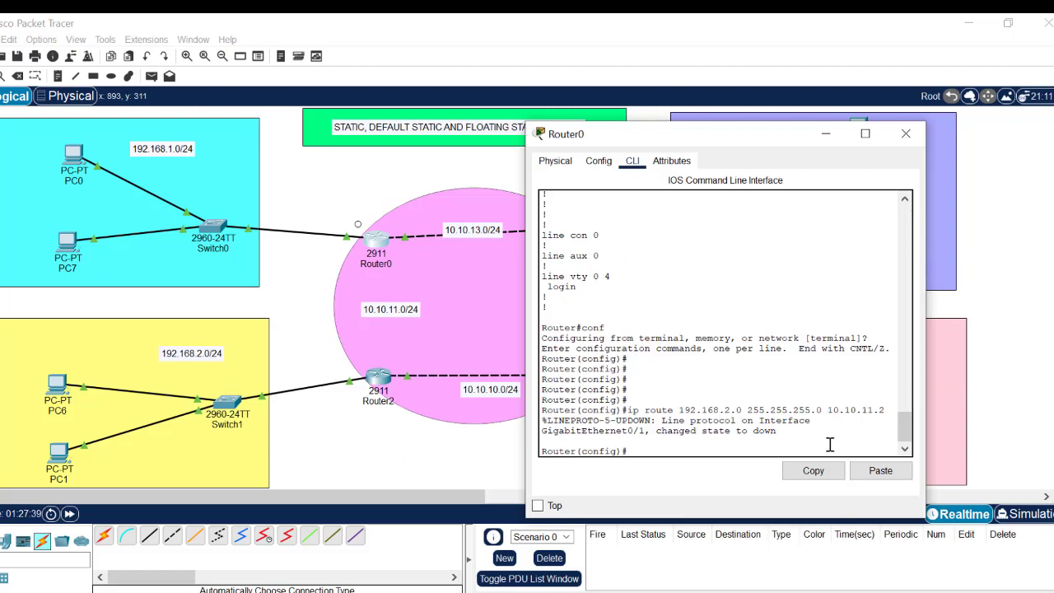
key(ctrl+v)
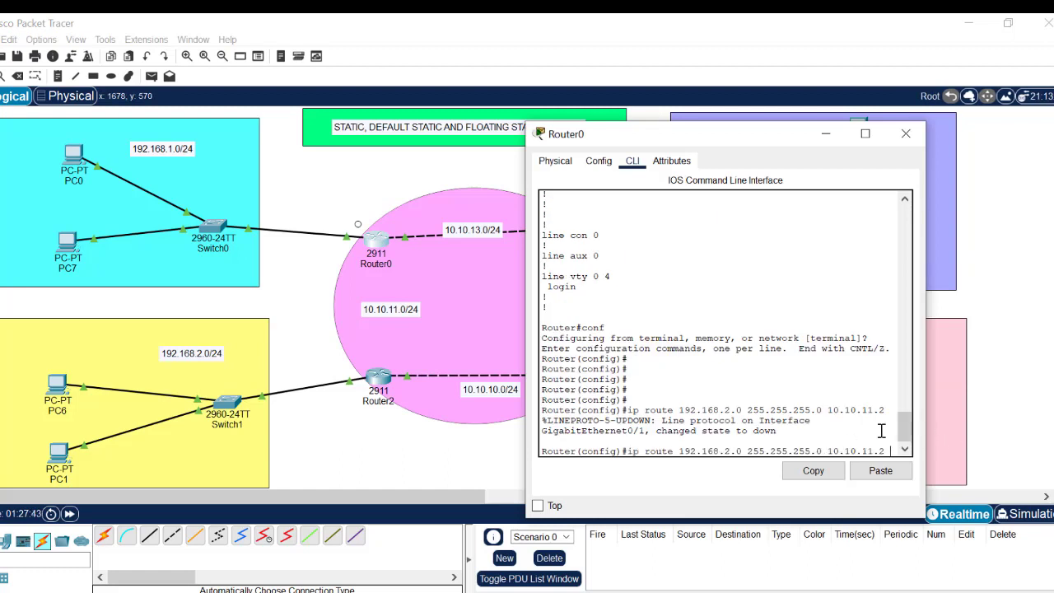
click(359, 164)
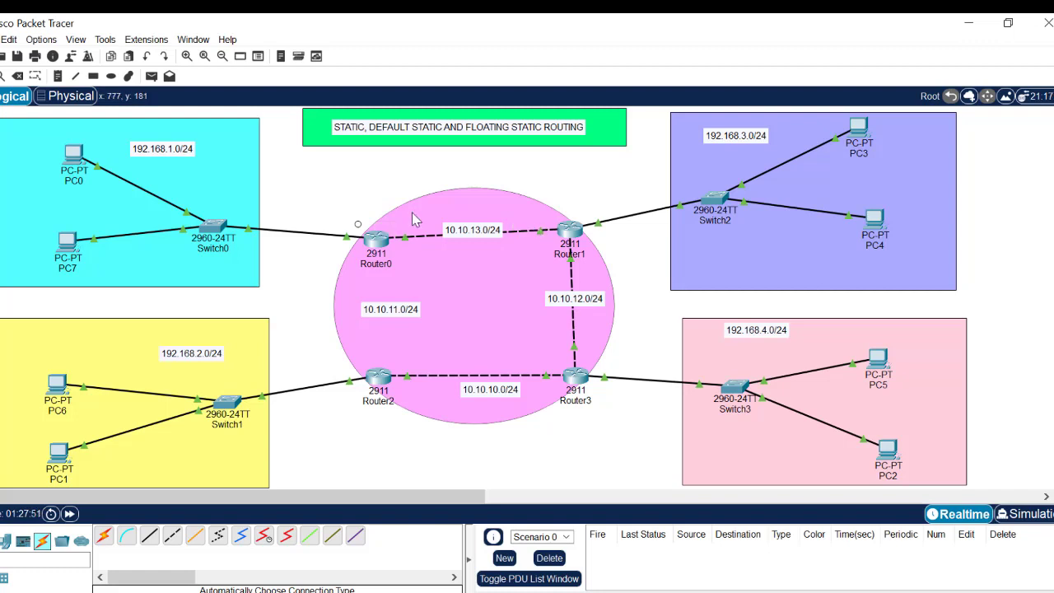
click(377, 242)
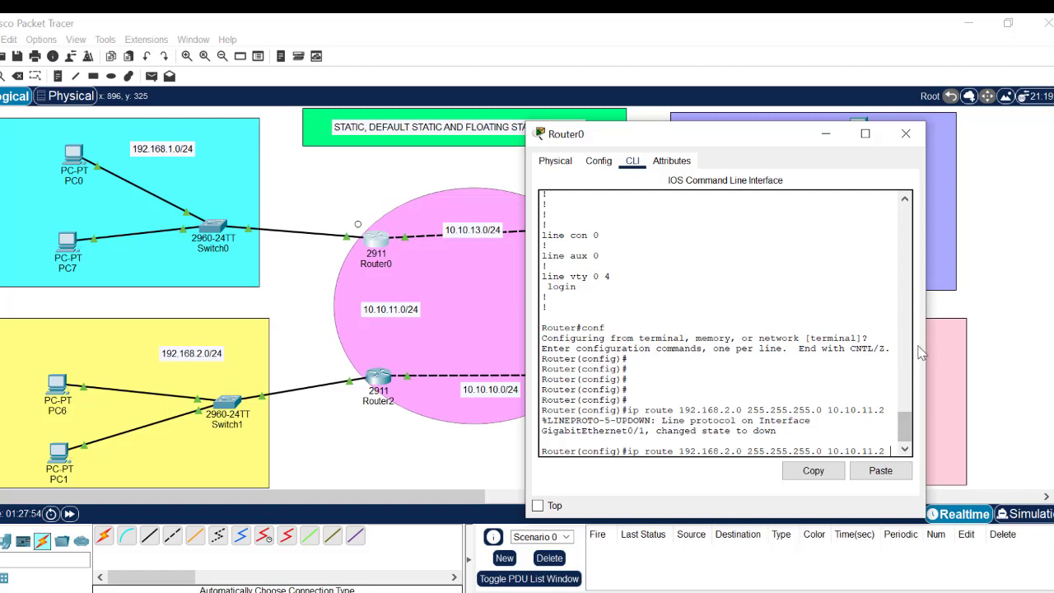
drag(928, 340, 998, 351)
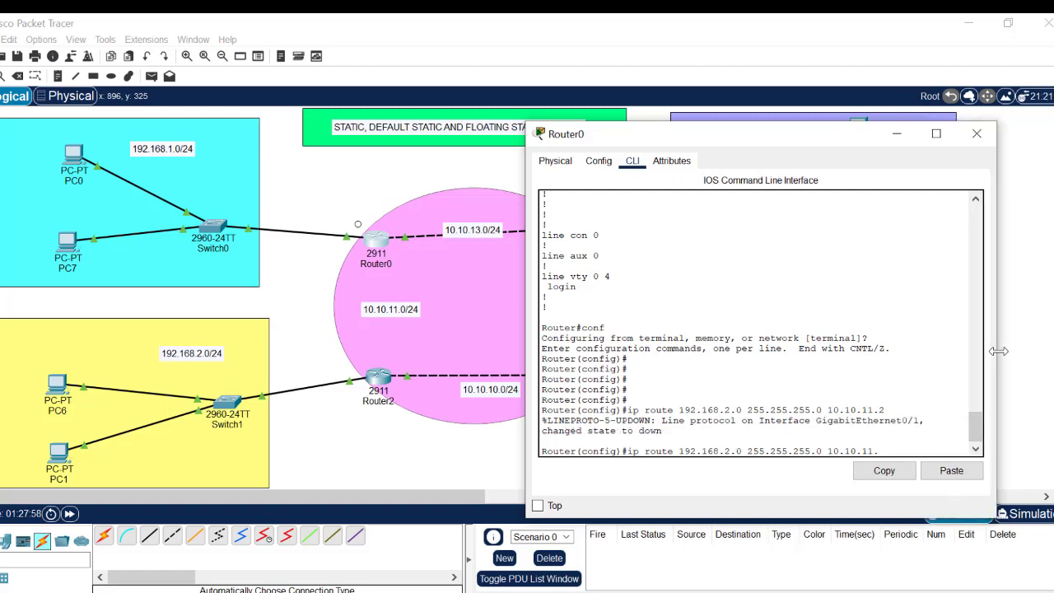
key(BackSpace)
key(BackSpace)
key(BackSpace)
key(Return)
- Remove the route with "no ip route 192.168.2.0 255.255.255.0 gig0/0" on Router0
key(Up)
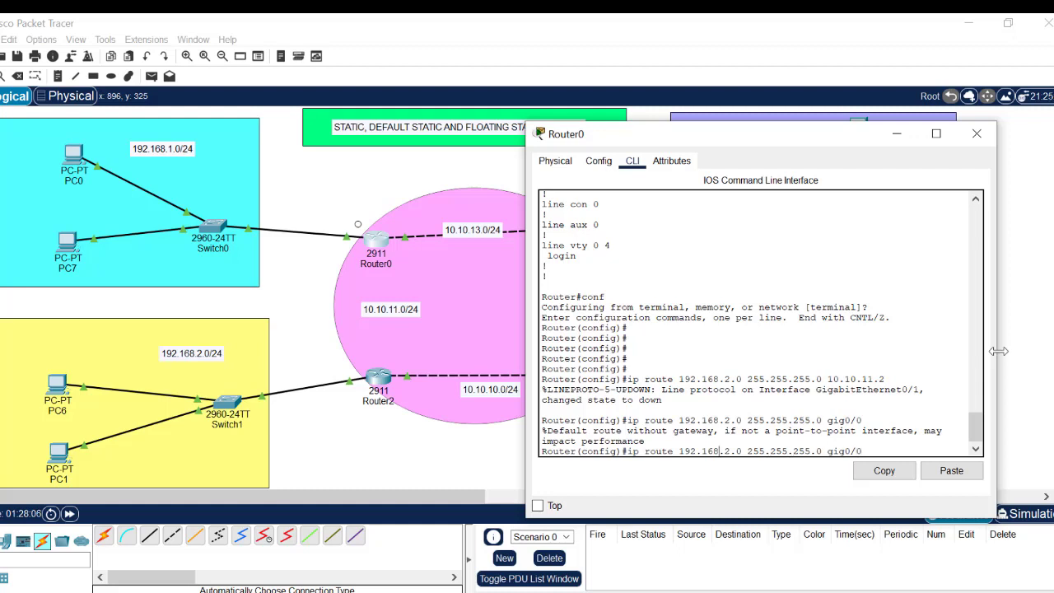
key(Home)
text(no)
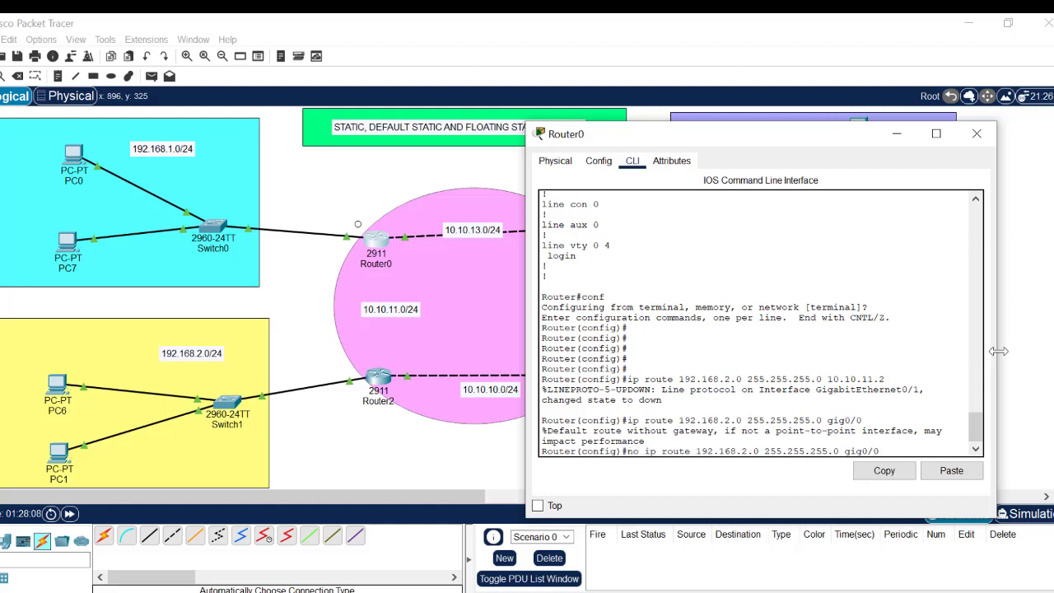
key(Return)
key(Return)
- Try the command "no ip route 192.168.2.0 255.255.255.0 gig0/0 70" on Router0
key(Up)
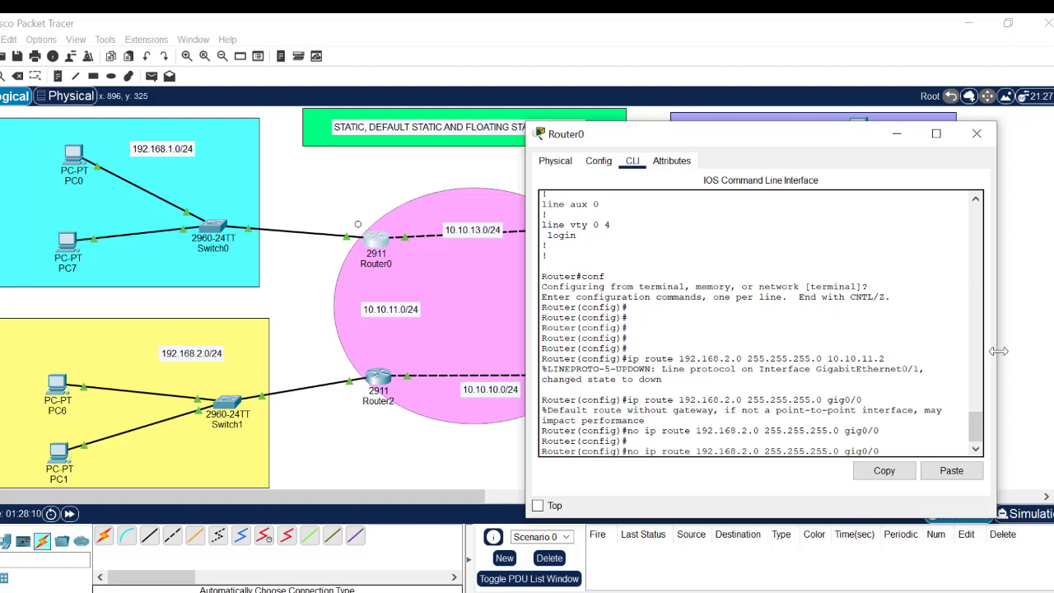
text(70)
key(Return)
key(Return)
key(Return)
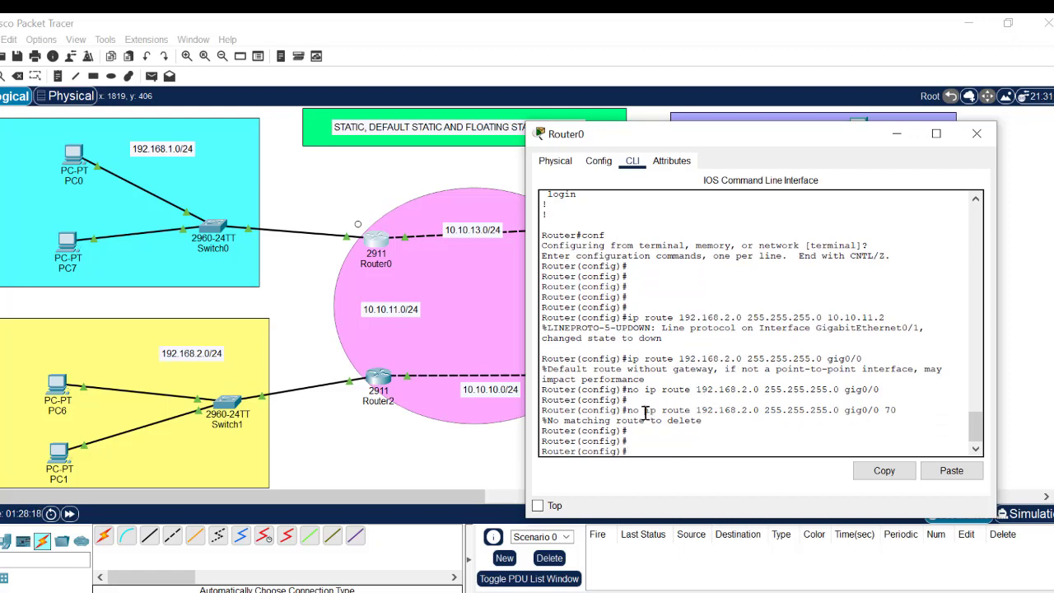
- Add the floating static route "ip route 192.168.2.0 255.255.255.0 gig0/0 70" on Router0
key(Up)
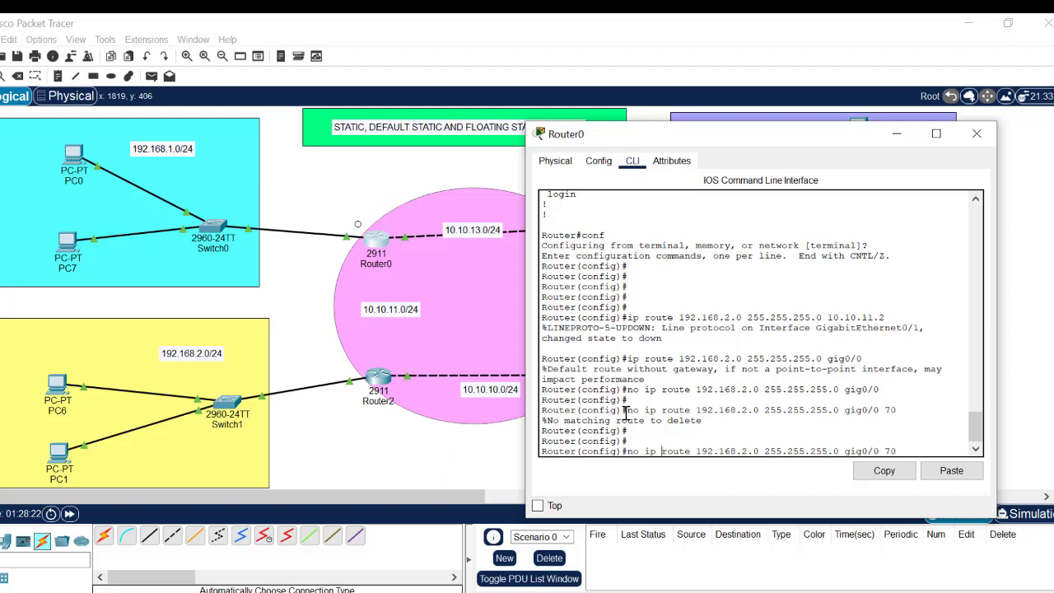
key(Delete)
key(Delete)
key(Delete)
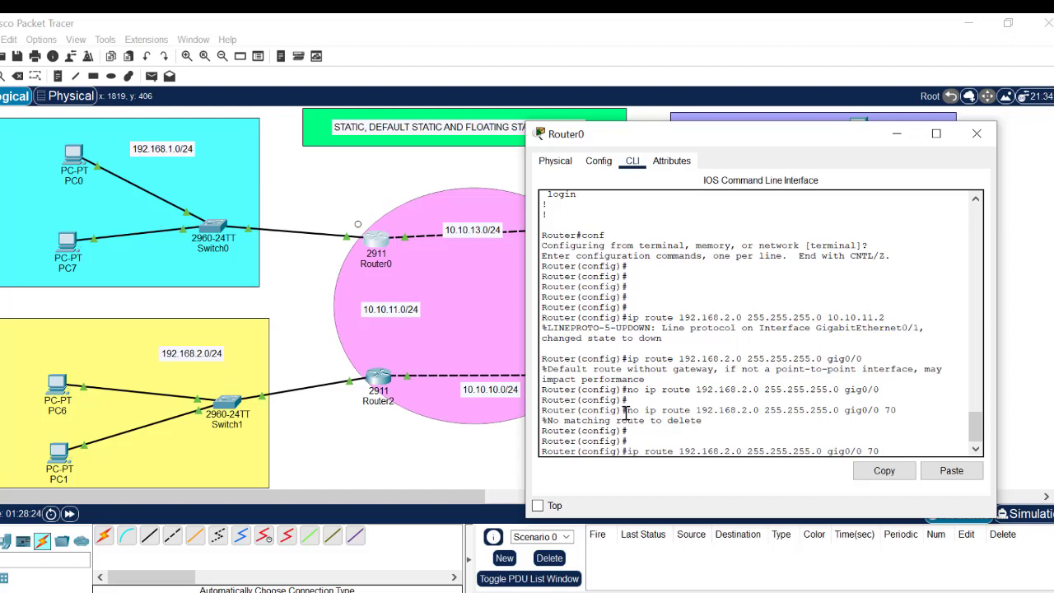
key(Return)
key(Return)
key(Return)
key(Return)
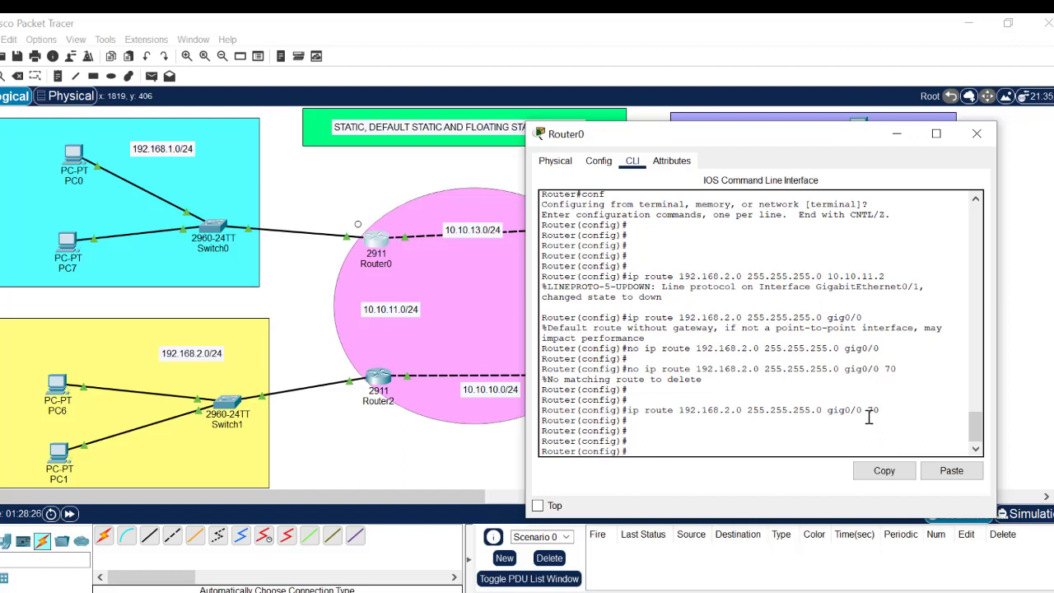
- Compare Router0's floating route with the primary route to 192.168.2.0 by highlighting both commands and the next hop 10.10.11.2
drag(885, 410, 628, 414)
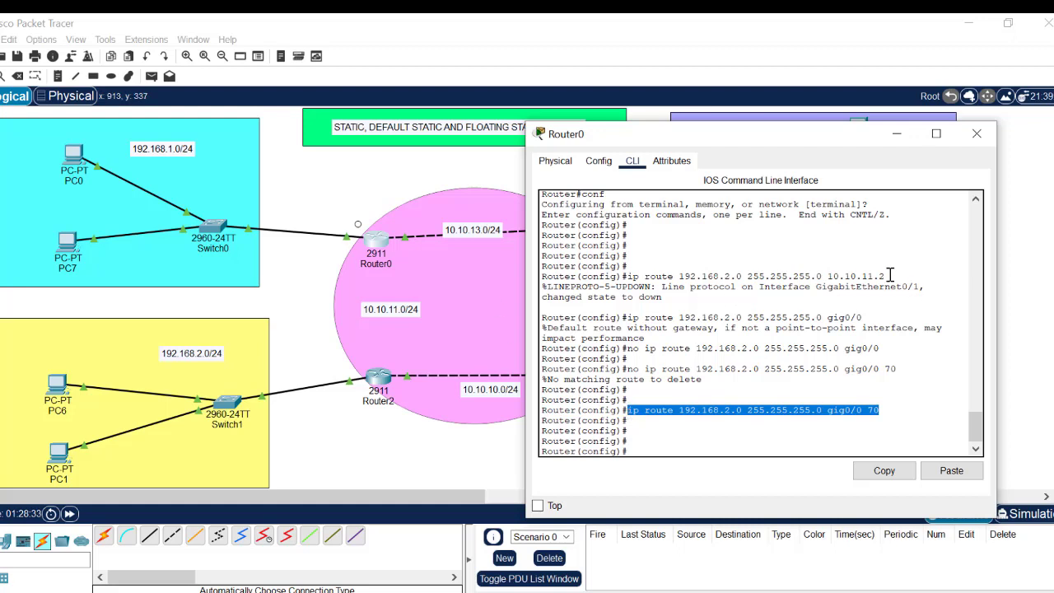
drag(883, 275, 632, 273)
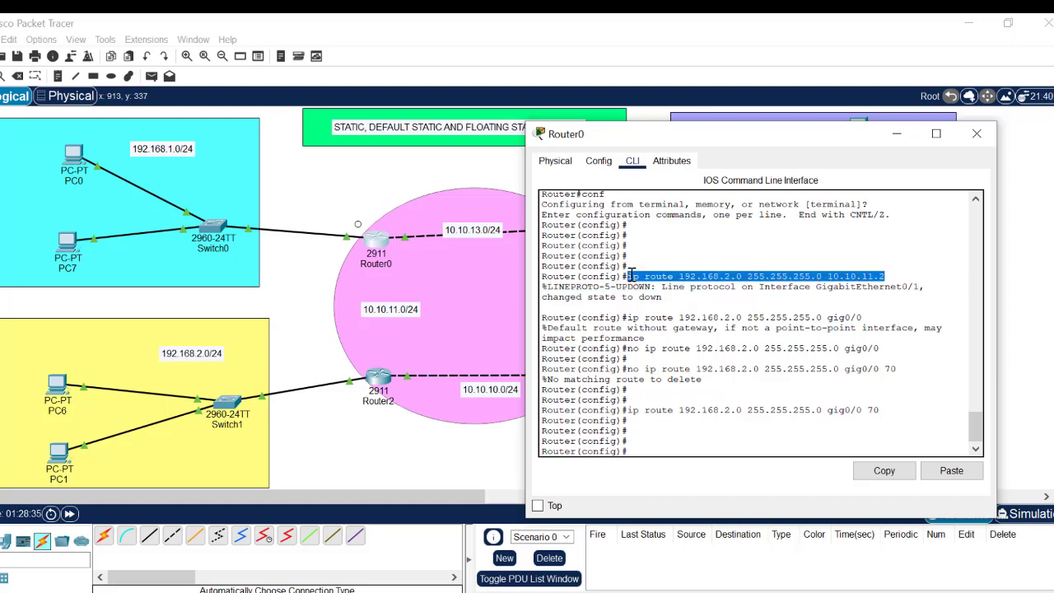
click(893, 276)
mouse_move(893, 276)
mouse_down()
mouse_move(831, 277)
mouse_move(889, 277)
mouse_up()
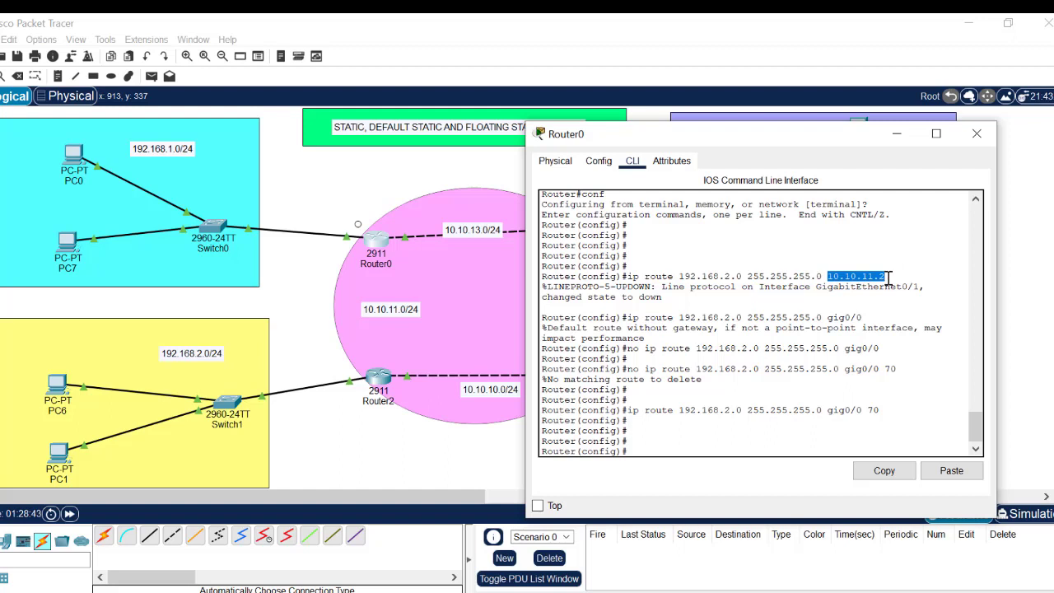
- Display Router0's startup configuration with "do sh start" and page through it to check the saved static routes
drag(893, 410, 645, 411)
click(644, 412)
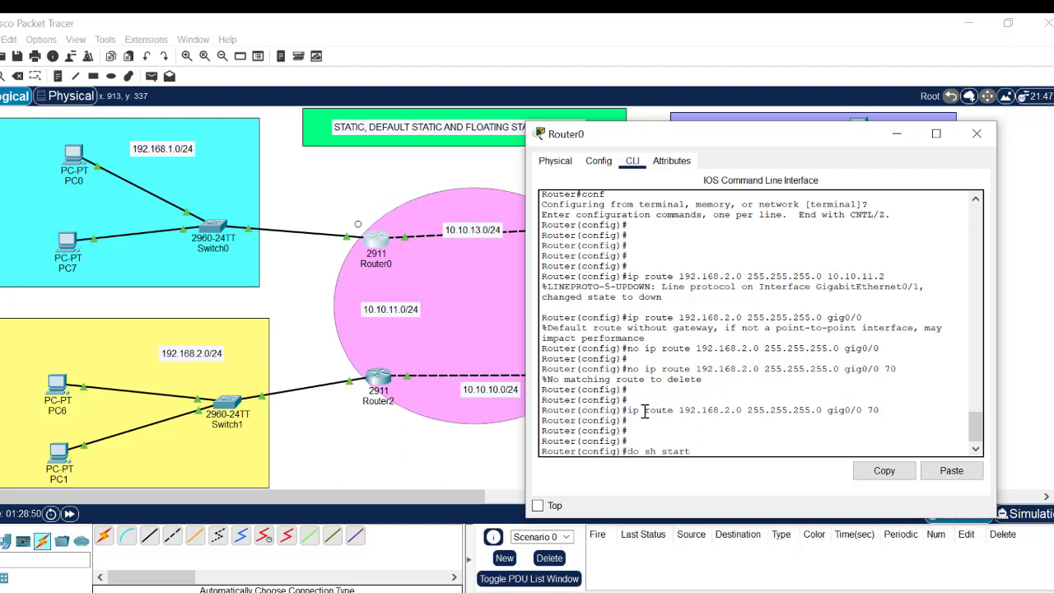
key(Return)
key(Return)
key(Return)
key(Return)
key(Return)
key(Return)
key(Return)
key(Return)
key(Return)
key(Return)
key(Return)
key(Return)
key(Return)
key(Return)
key(Return)
key(Return)
key(Return)
key(Return)
key(Return)
key(Return)
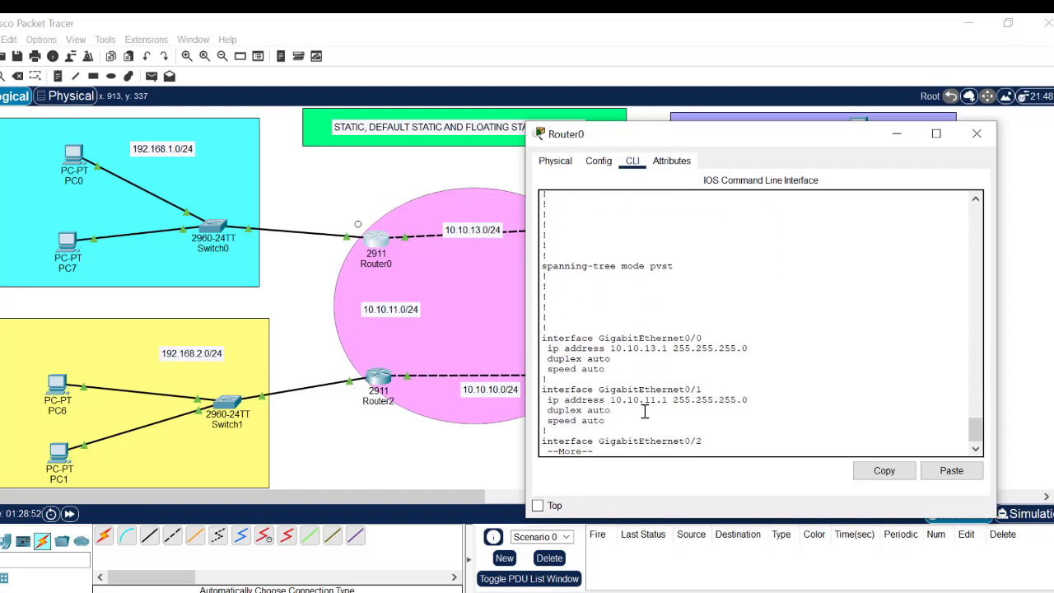
key(Return)
key(Return)
key(Return)
key(Return)
key(Return)
key(Return)
key(Return)
key(Return)
key(Return)
key(Return)
key(Return)
key(Return)
key(Return)
key(Return)
key(Return)
key(Return)
key(Return)
key(Return)
key(Return)
key(Return)
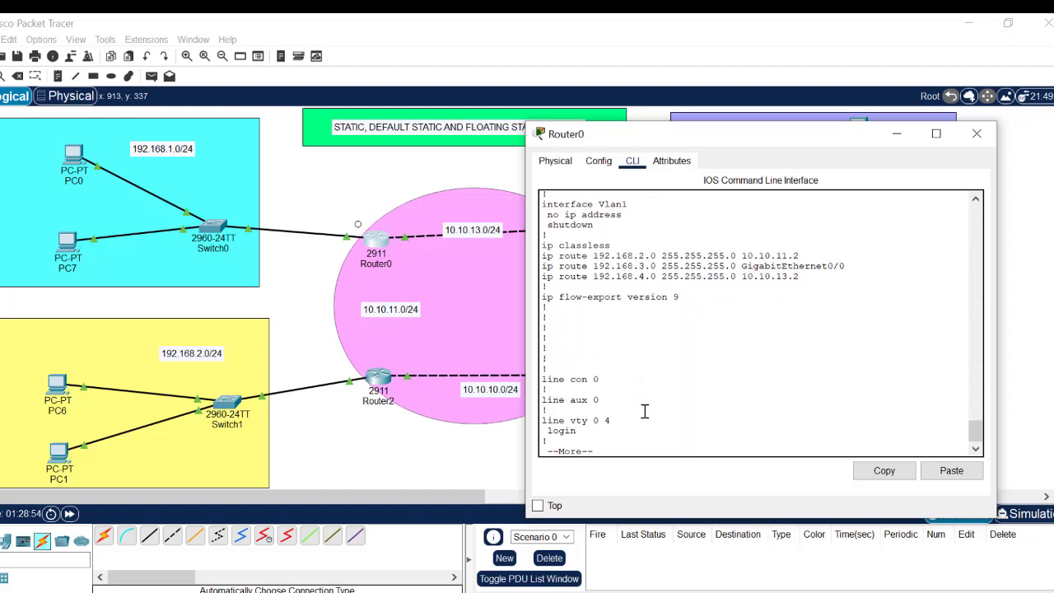
key(Return)
key(Return)
key(Return)
key(Return)
key(Return)
key(Return)
key(Return)
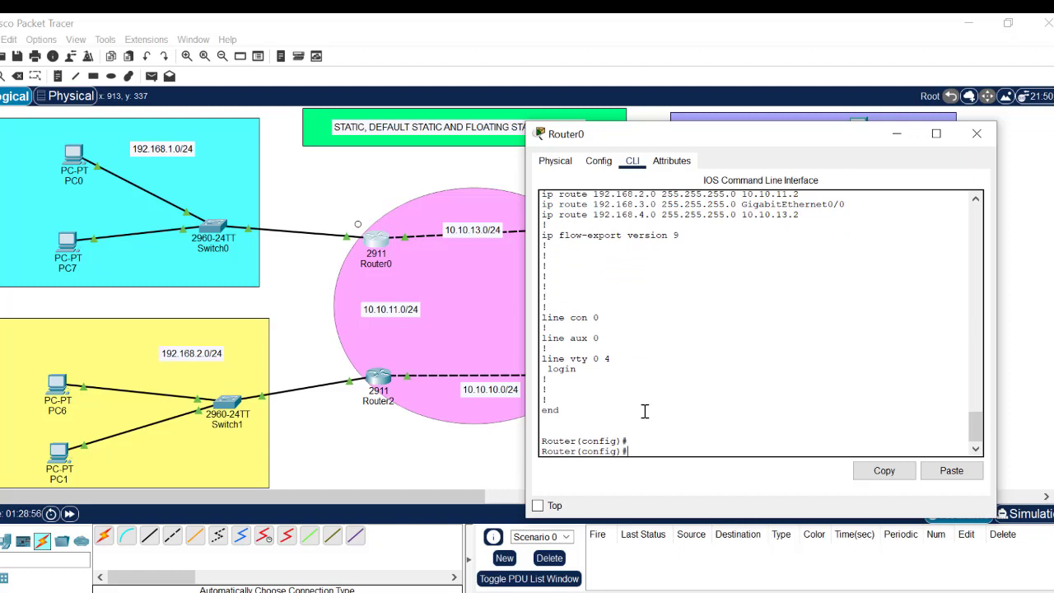
- Save Router0's running configuration with "do wr"
text(do wr)
key(Return)
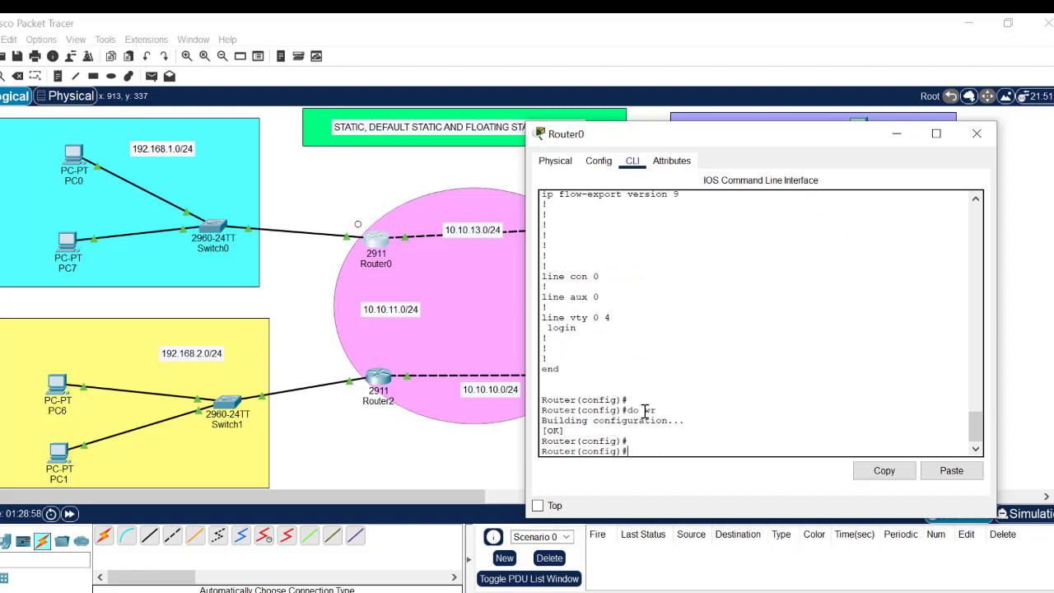
key(Return)
- Display Router0's startup configuration again with "do sh start" and page down to the ip route entries
text(do sh start)
key(Return)
key(Return)
key(Return)
key(Return)
key(Return)
key(Return)
key(Return)
key(Return)
key(Return)
key(Return)
key(Return)
key(Return)
key(Return)
key(Return)
key(Return)
key(Return)
key(Return)
key(Return)
key(Return)
key(Return)
key(Return)
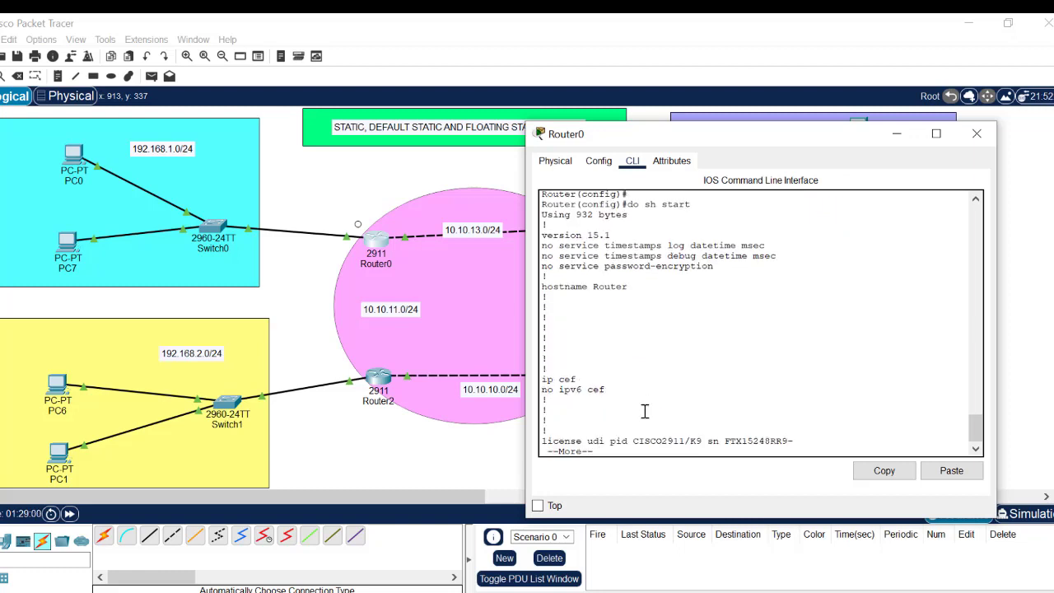
key(Return)
key(Return)
key(Return)
key(Return)
key(Return)
key(Return)
key(Return)
key(Return)
key(Return)
key(Return)
key(Return)
key(Return)
key(Return)
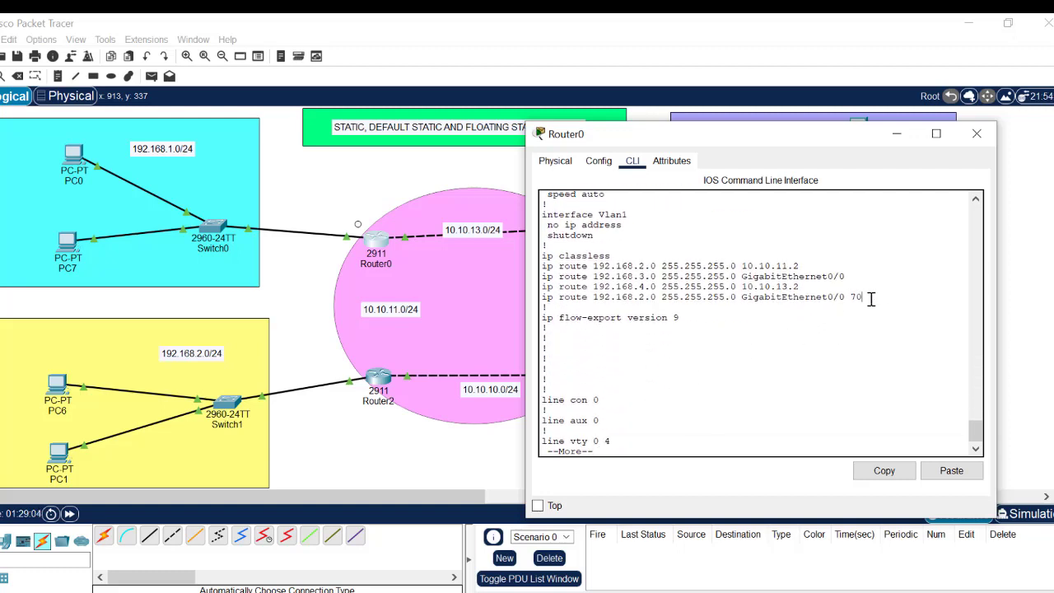
- Compare Router0's two saved routes to 192.168.2.0 by highlighting their destinations, next hop 10.10.11.2, GigabitEthernet0/0 and distance 70
drag(862, 296, 542, 297)
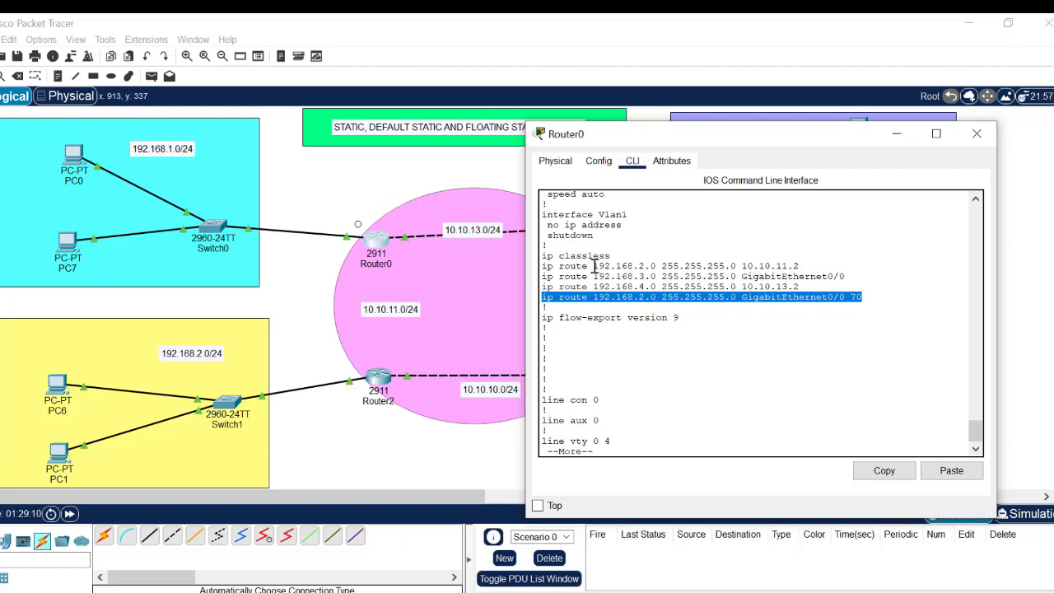
drag(594, 266, 735, 262)
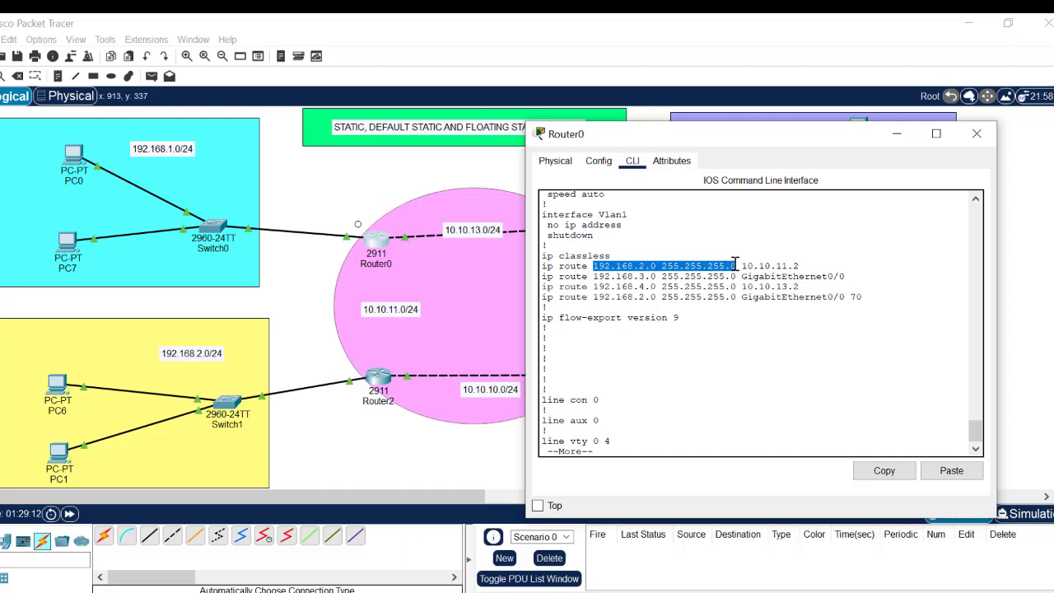
drag(594, 298, 740, 301)
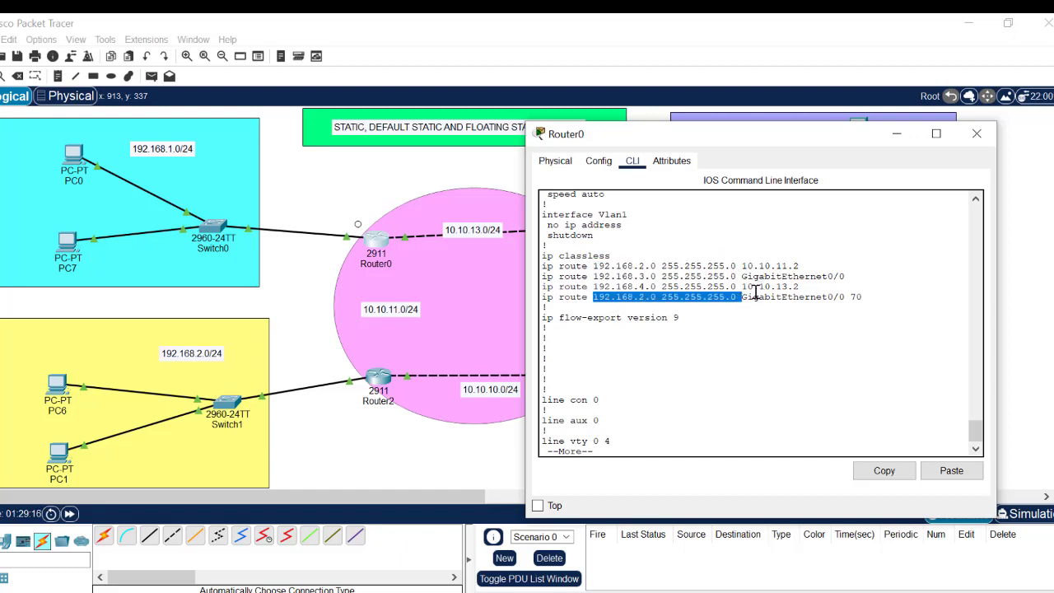
click(749, 297)
drag(741, 297, 862, 298)
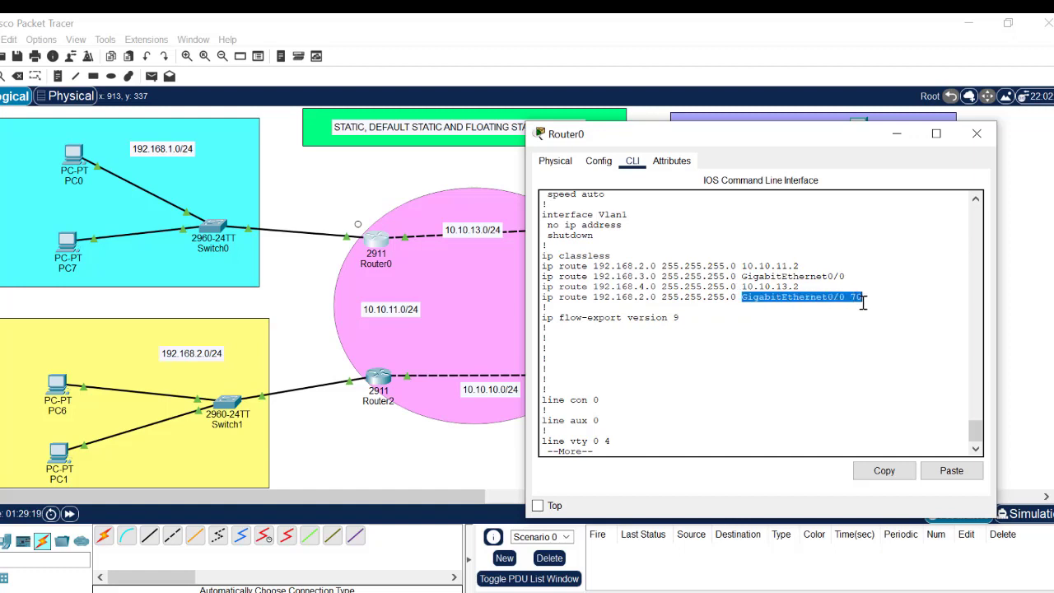
click(743, 265)
drag(743, 265, 800, 267)
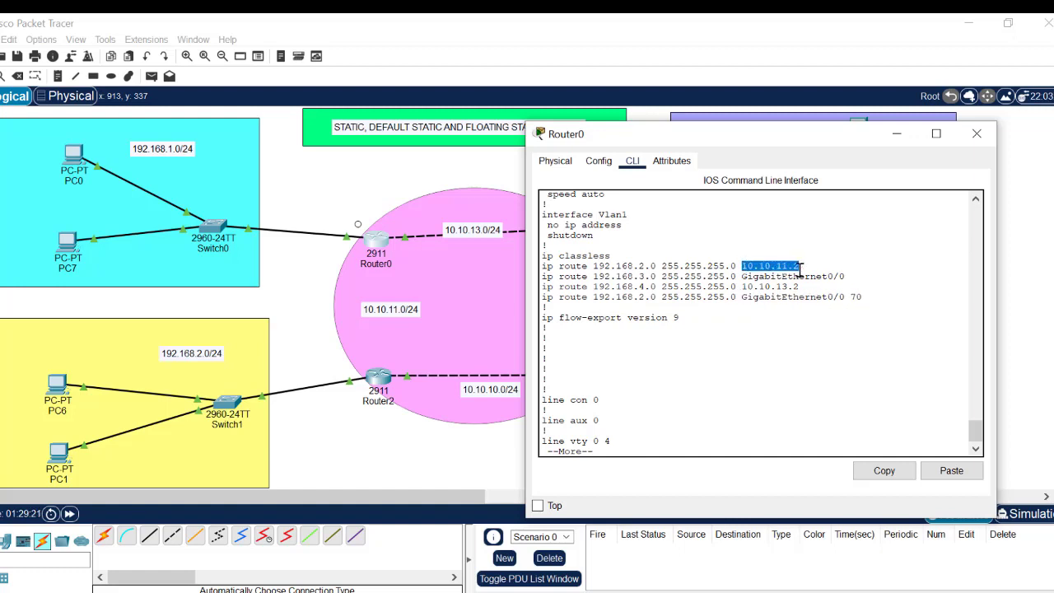
drag(737, 298, 862, 299)
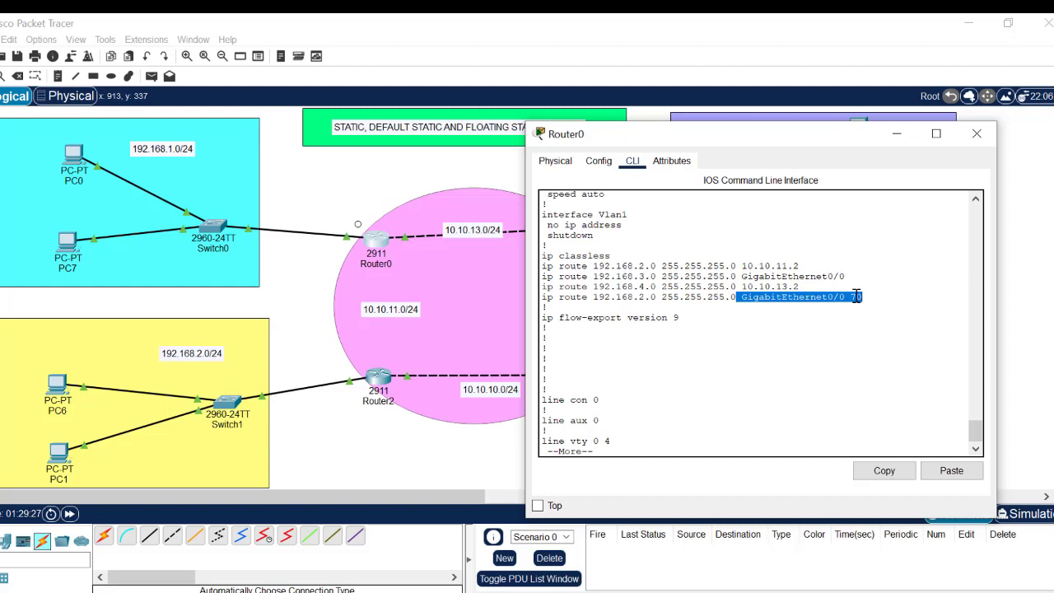
click(863, 298)
drag(866, 298, 852, 295)
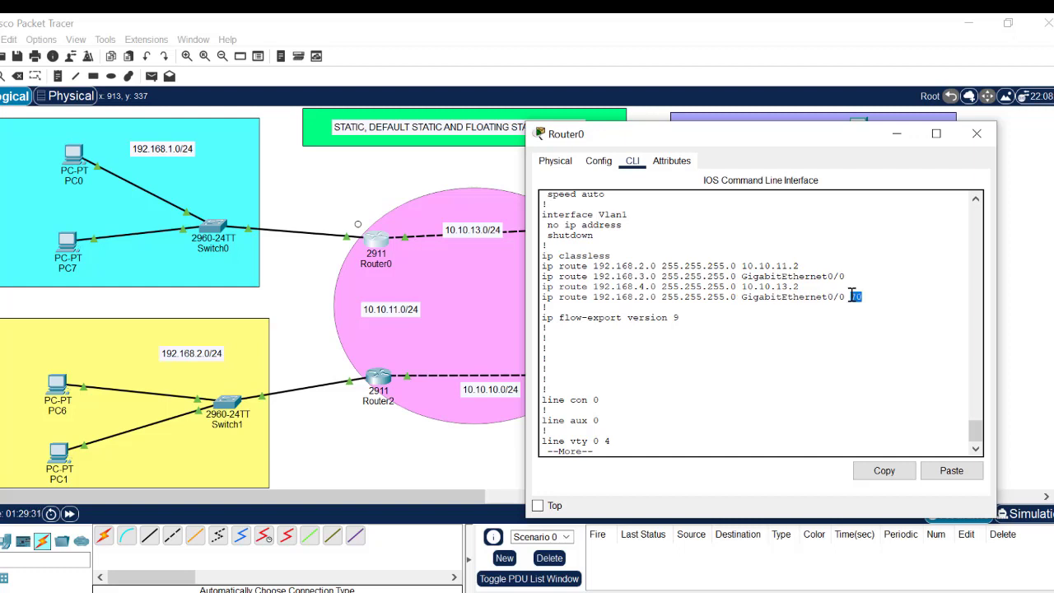
click(806, 265)
drag(795, 265, 542, 256)
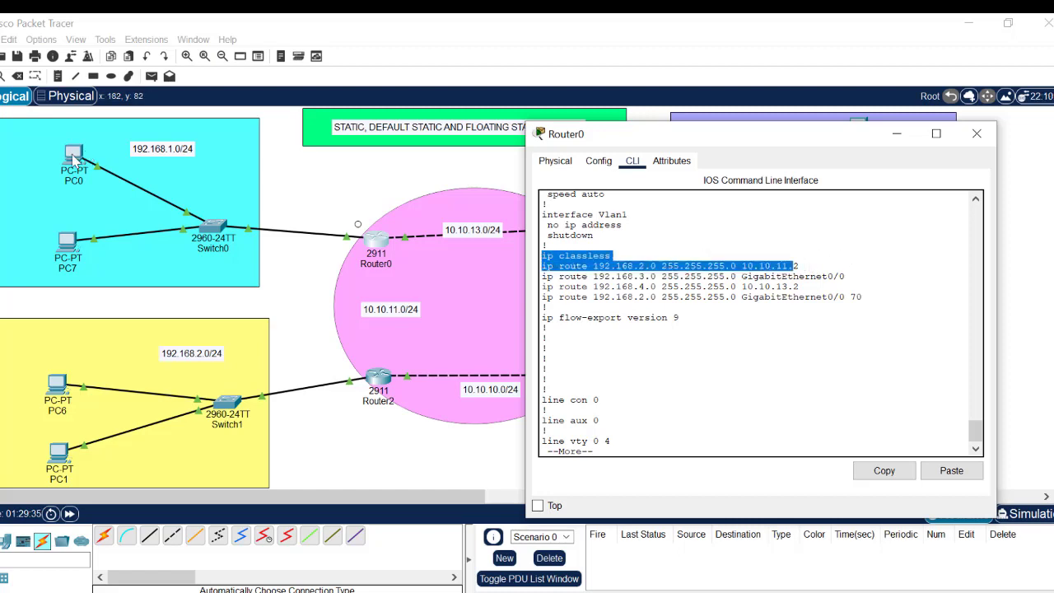
- Ping 192.168.2.2 from PC0's Command Prompt to test the backup route, and close the PC0 window
click(73, 156)
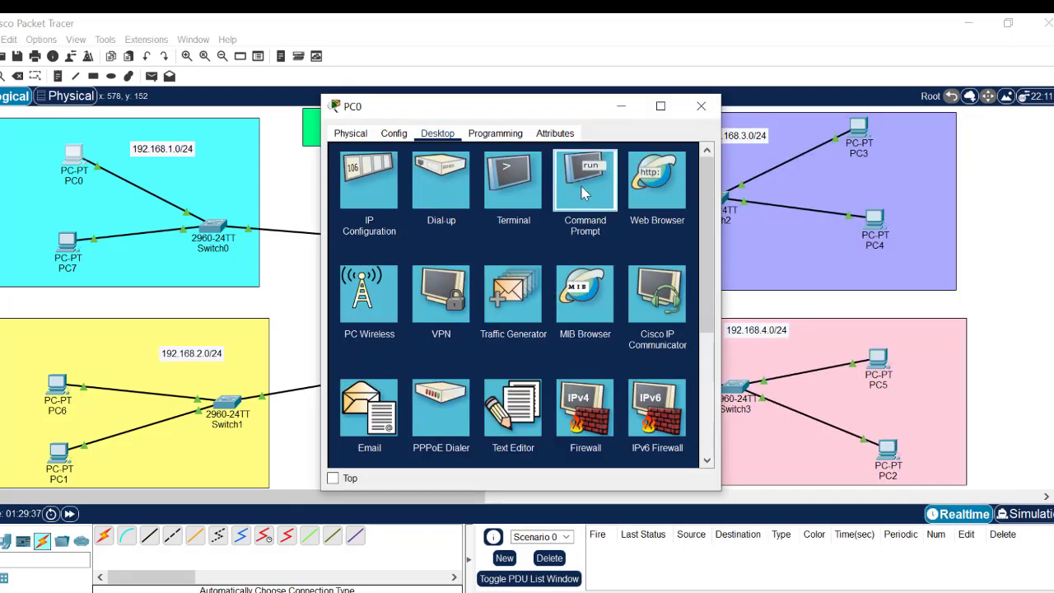
click(584, 193)
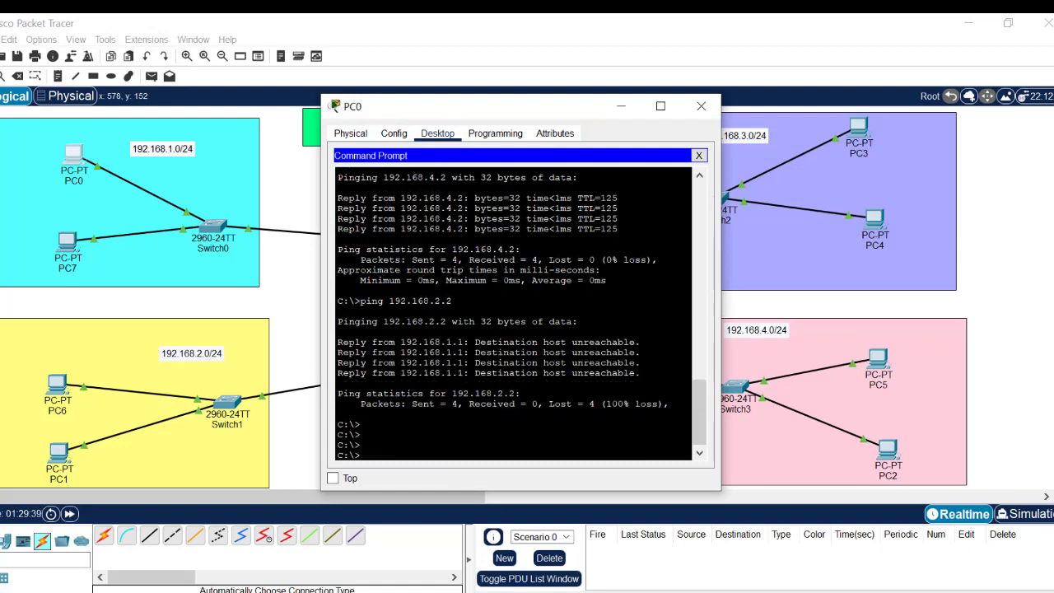
drag(452, 300, 383, 300)
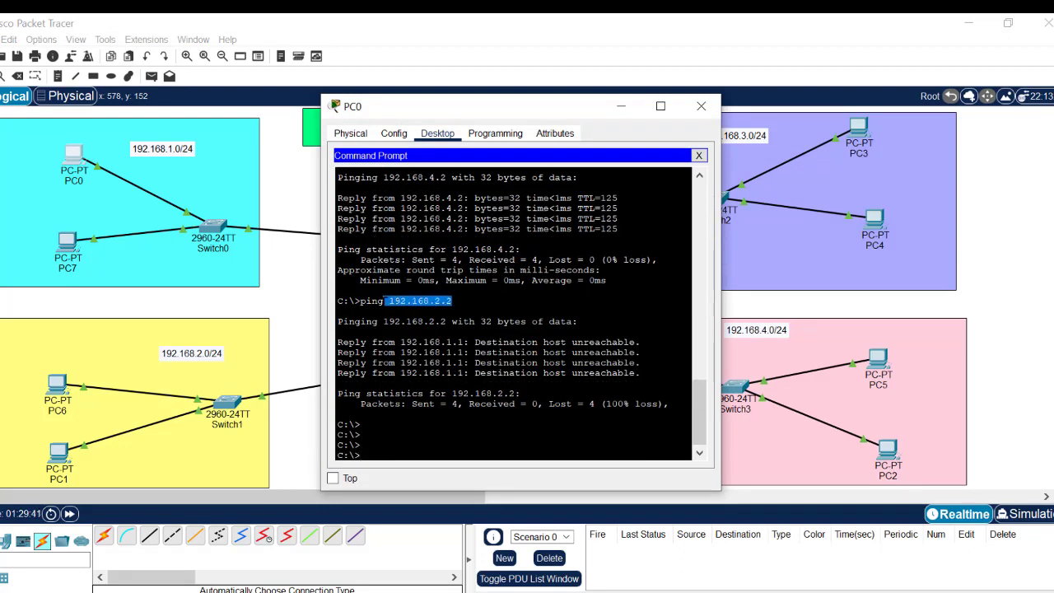
click(362, 433)
key(Up)
key(Return)
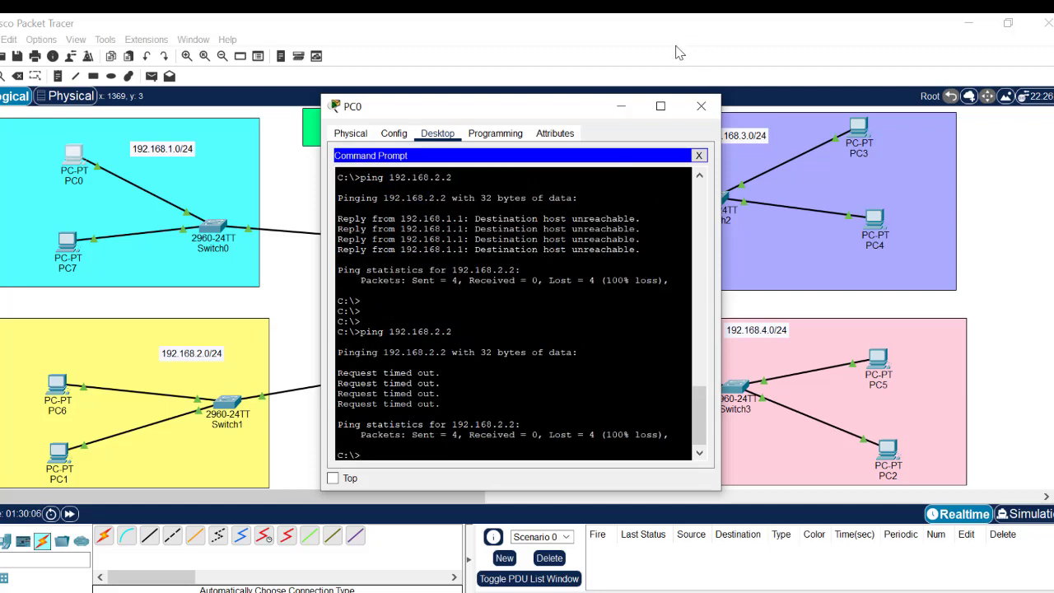
click(701, 105)
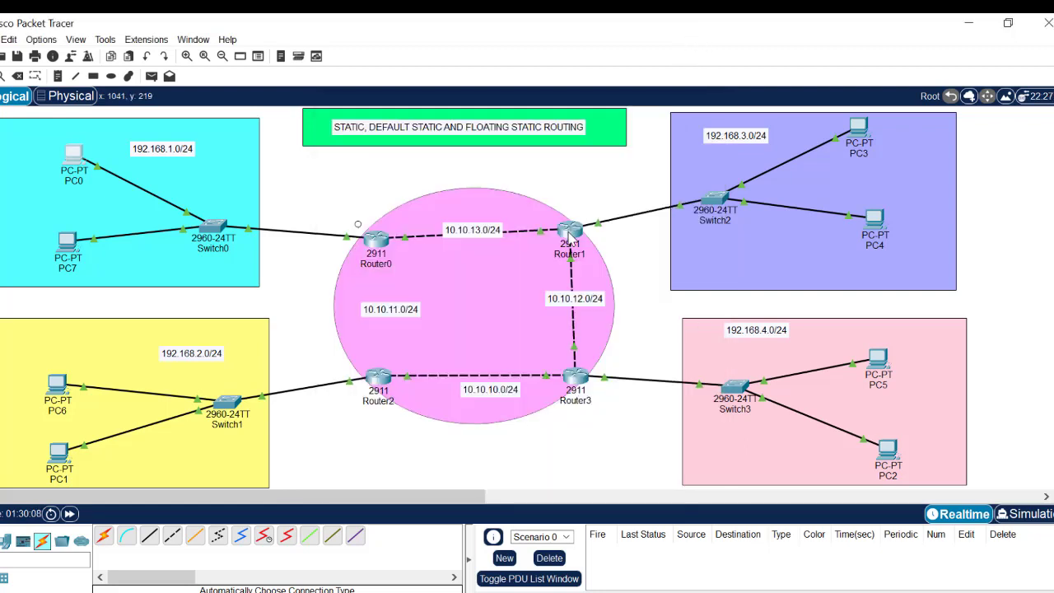
- Open Router1's command line and enter global configuration mode with "en" and "conf t"
mouse_move(569, 235)
click(570, 231)
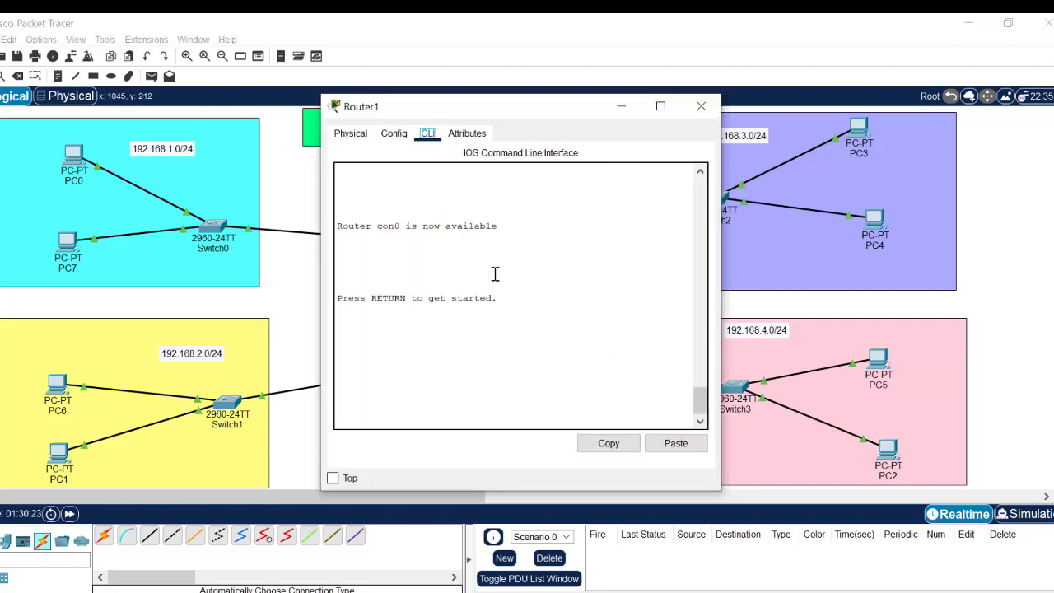
key(Return)
key(Return)
text(en)
key(Return)
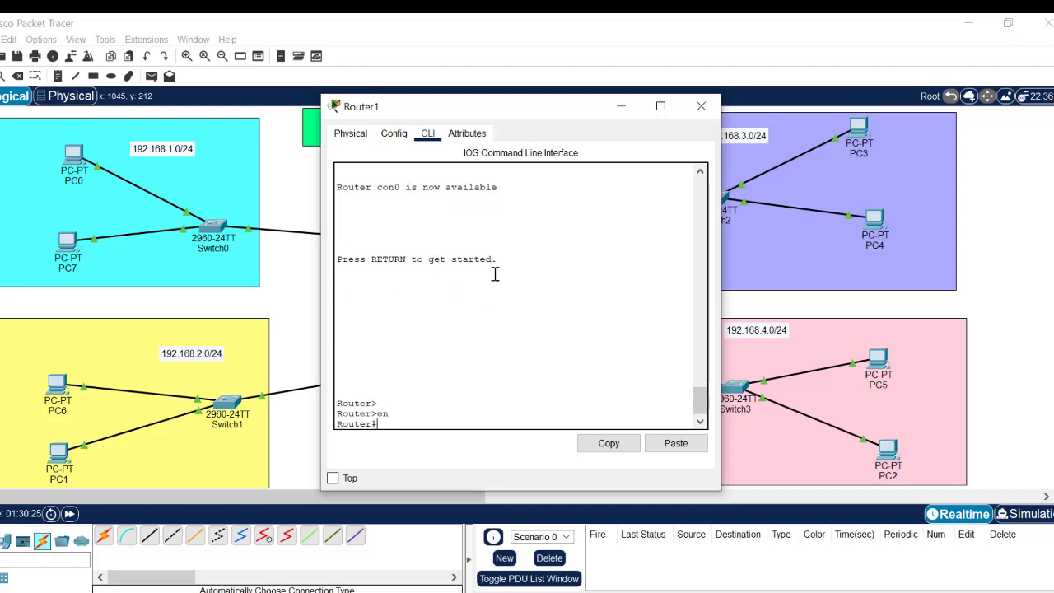
text(conf t)
key(Return)
key(Return)
key(Return)
key(Return)
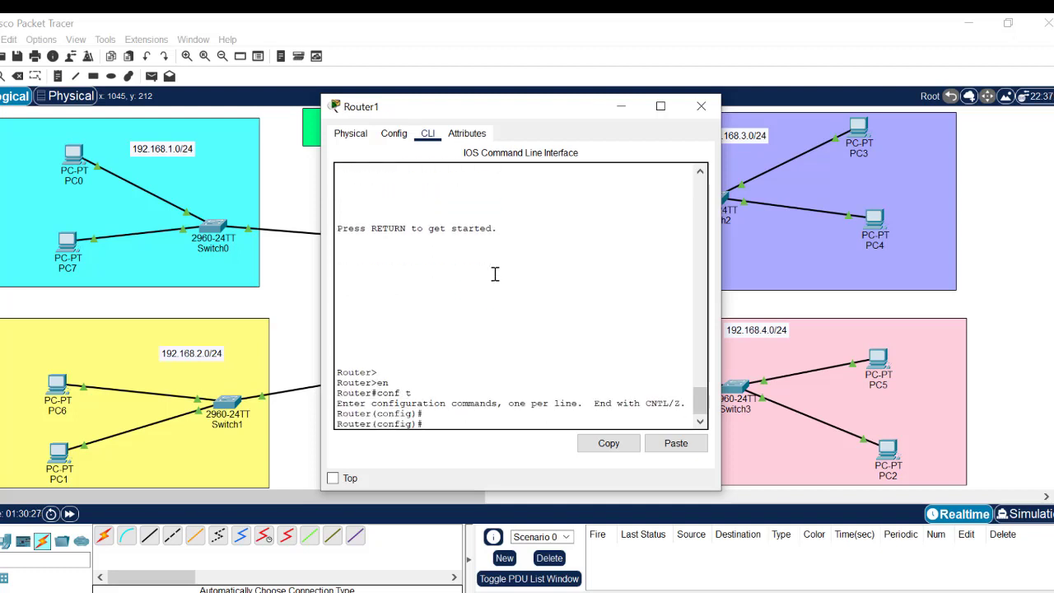
- Display Router1's startup configuration with "do sh start" and page down to its static routes
text(do sh sta)
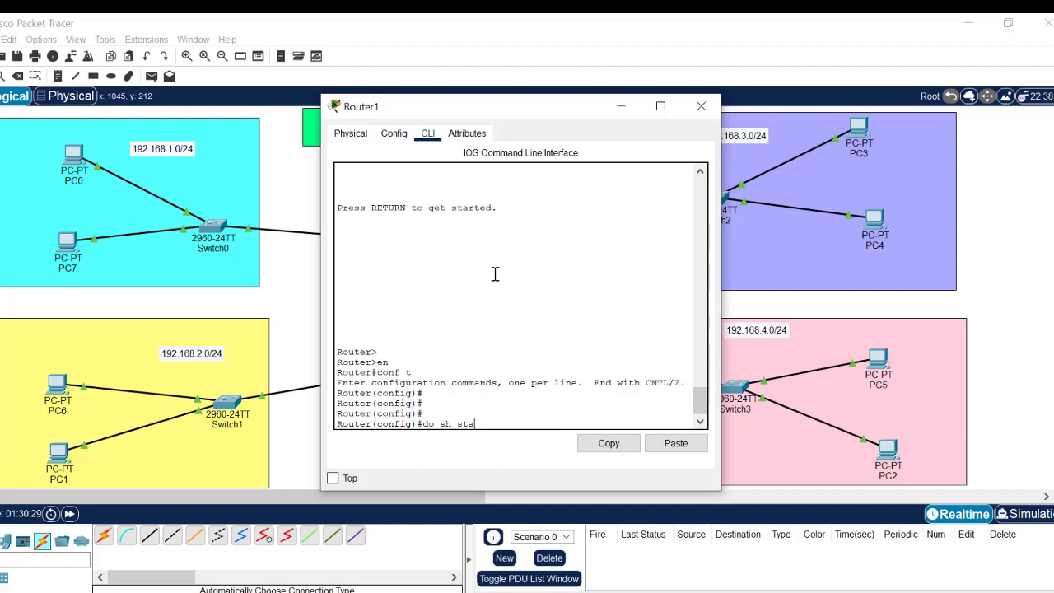
text(rt)
key(Return)
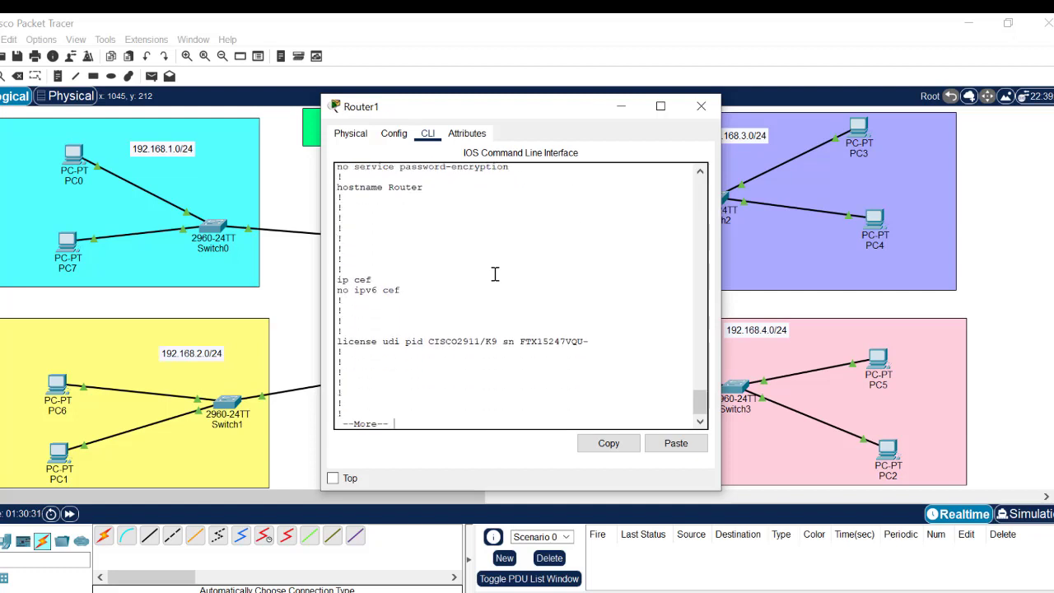
key(space)
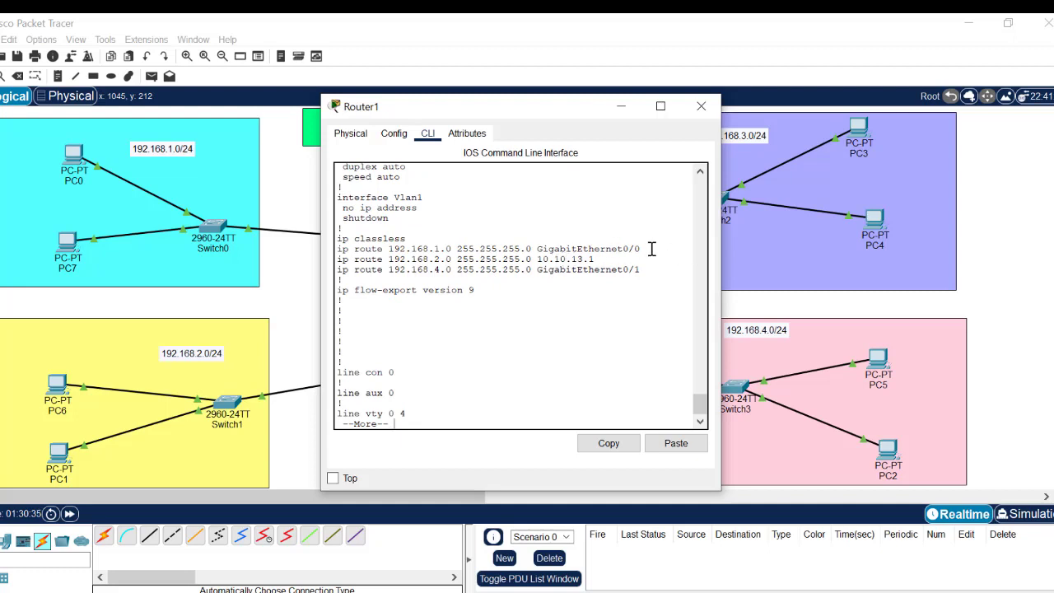
- Highlight Router1's route to 192.168.1.0 and trace its path from PC0 through Router0 on the topology
drag(650, 248, 337, 249)
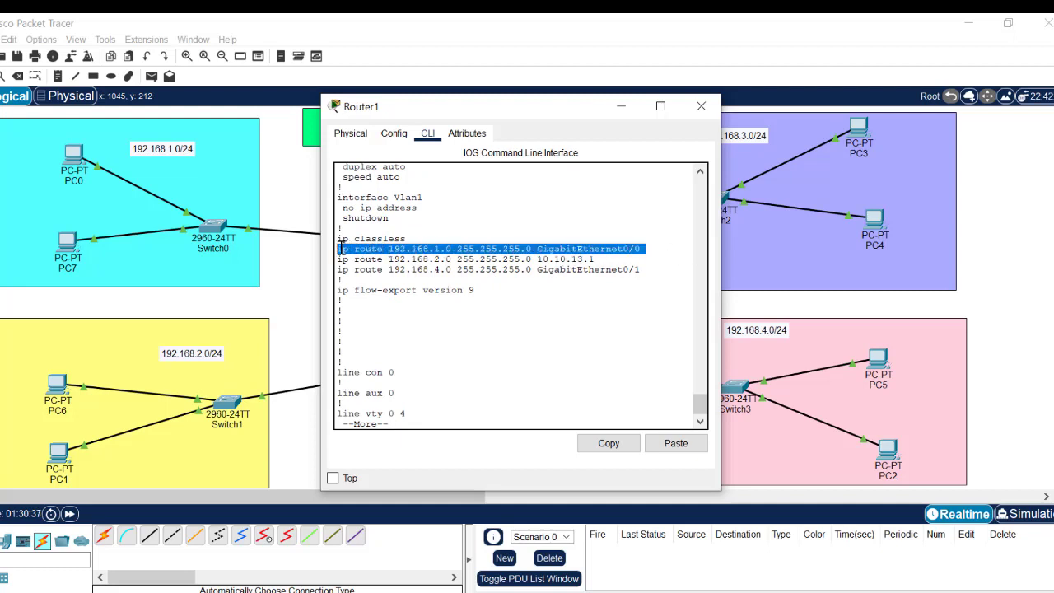
drag(549, 107, 783, 62)
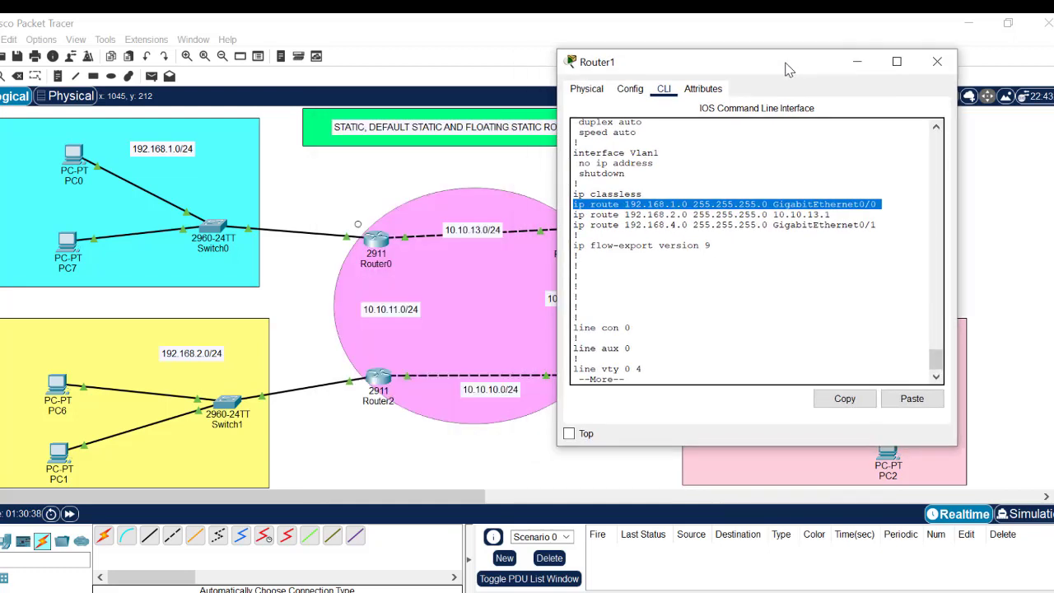
click(530, 32)
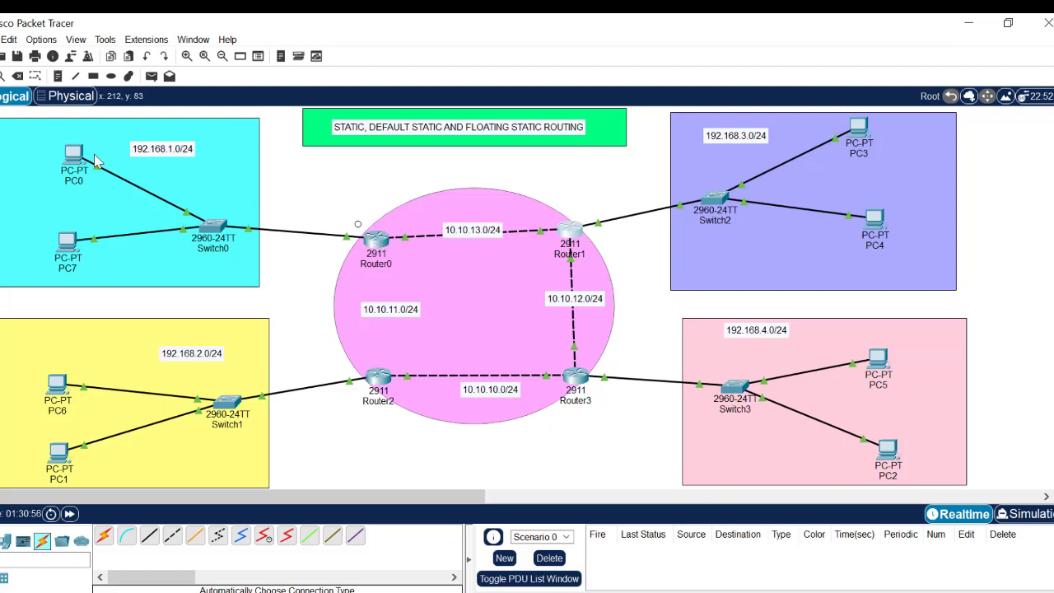
mouse_move(72, 165)
mouse_move(384, 243)
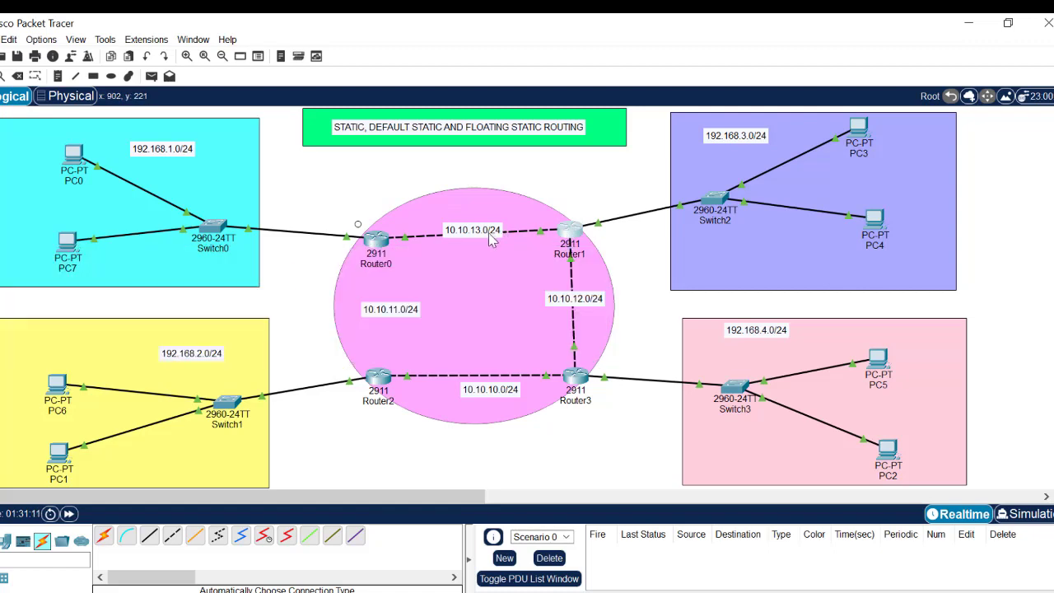
- Examine the destination network and GigabitEthernet0/0 exit interface of Router1's 192.168.1.0 route against the link to Router0
click(573, 235)
triple_click(649, 204)
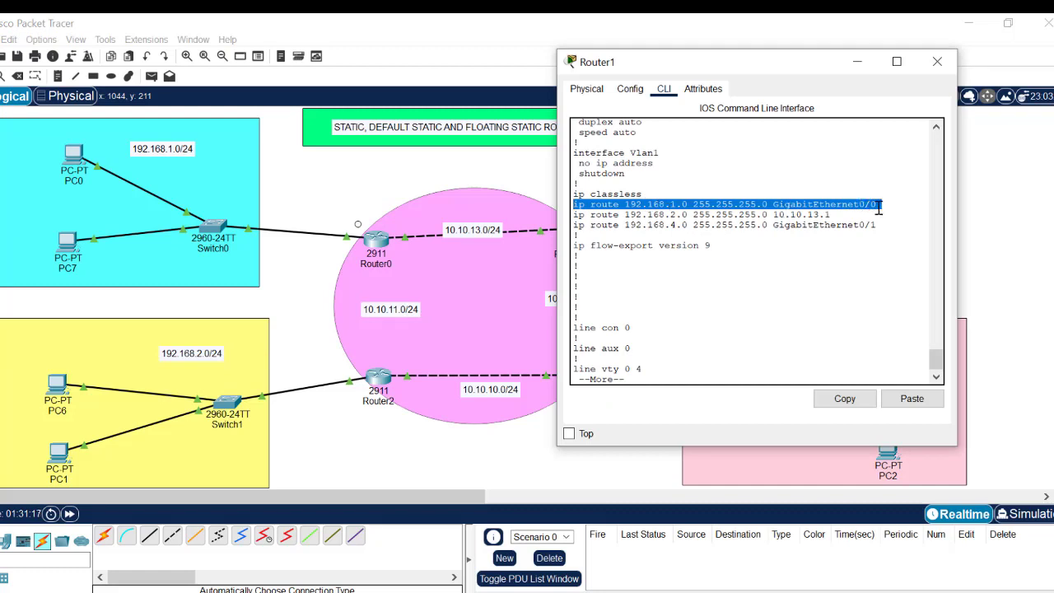
click(627, 205)
drag(626, 205, 767, 211)
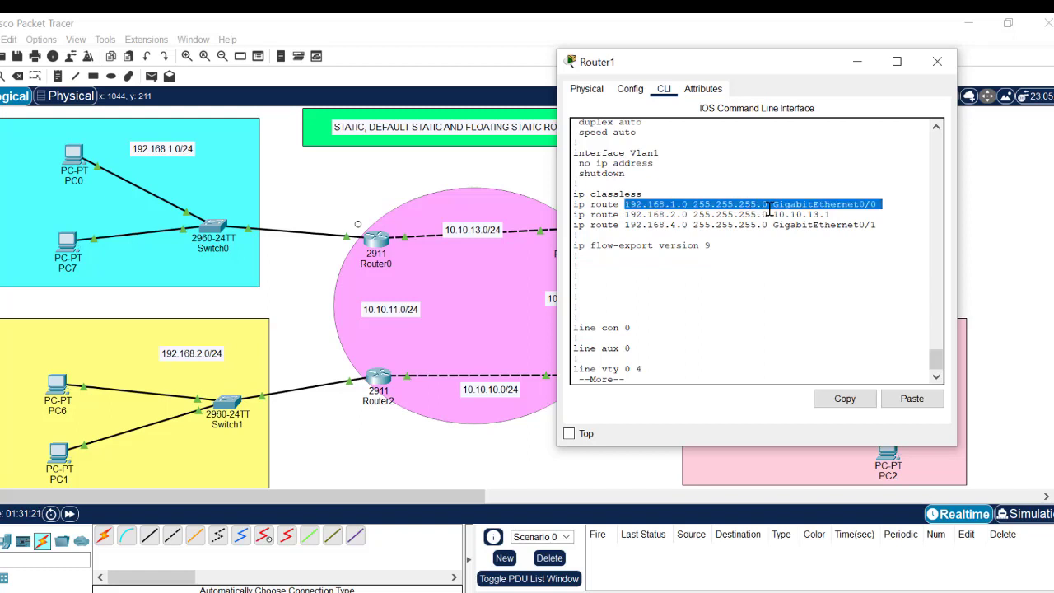
click(879, 204)
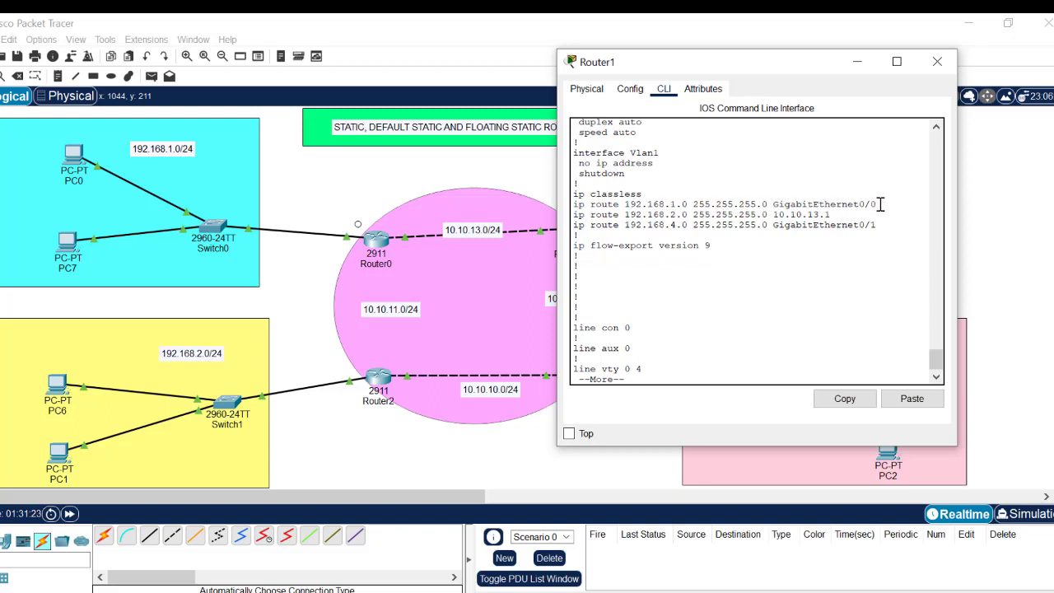
drag(879, 204, 774, 204)
click(521, 176)
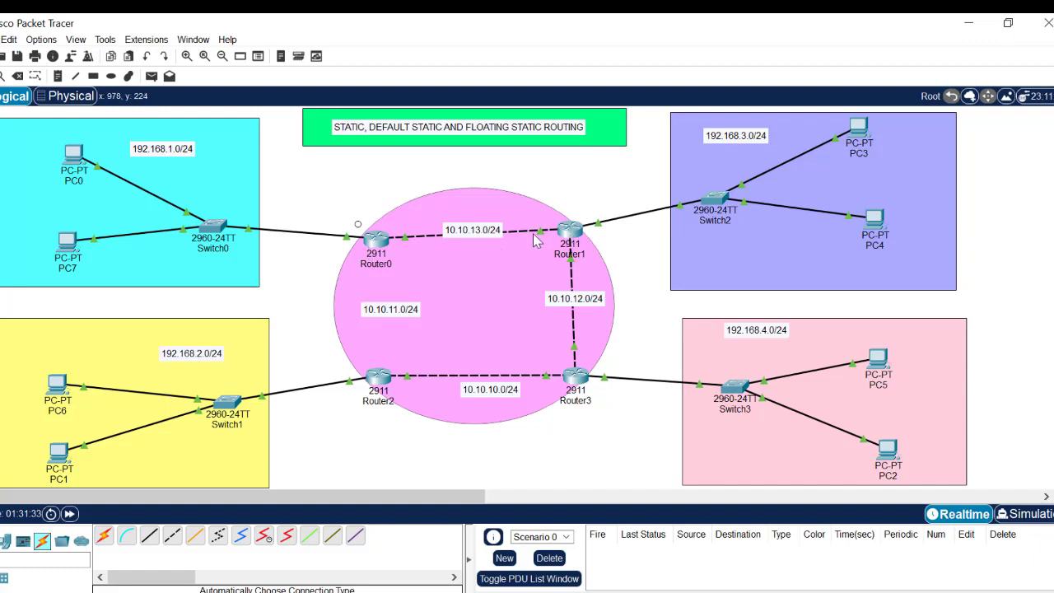
click(570, 232)
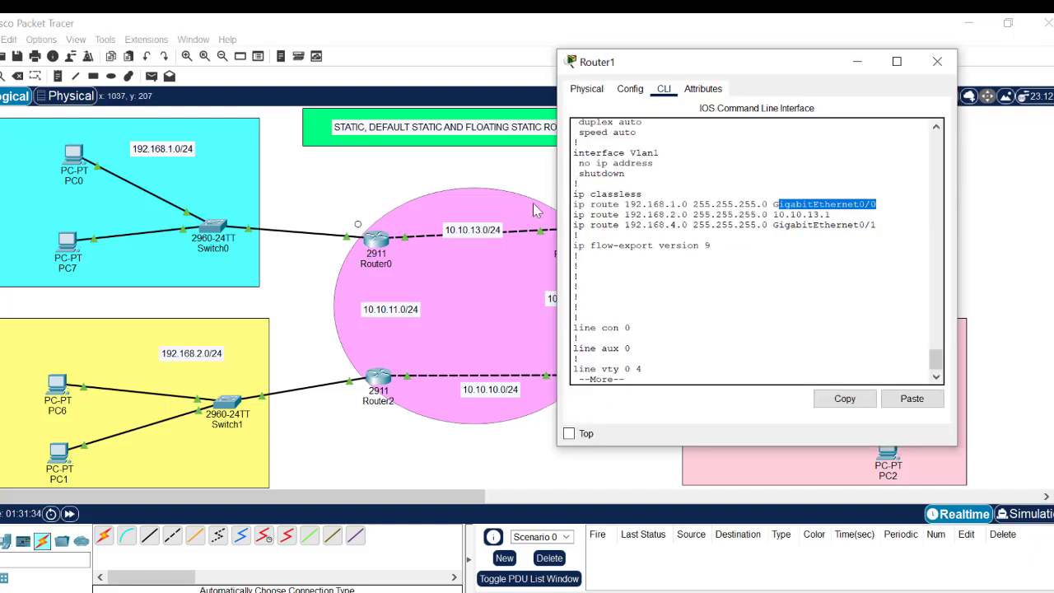
- Remove Router1's static route to 192.168.1.0 255.255.255.0 via GigabitEthernet0/0 by reusing the configured line with "no" in front
click(526, 179)
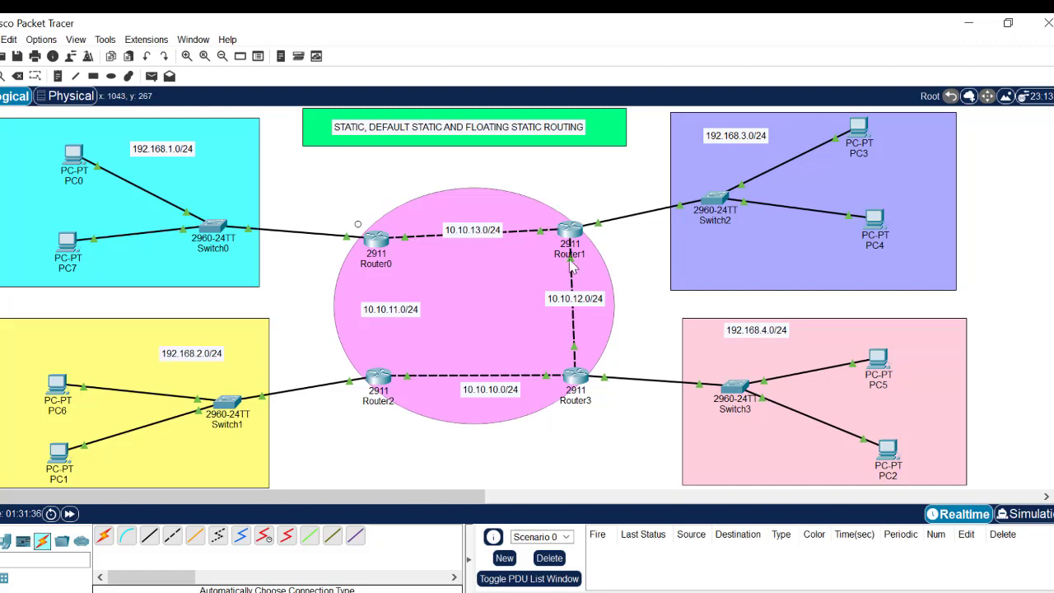
click(570, 230)
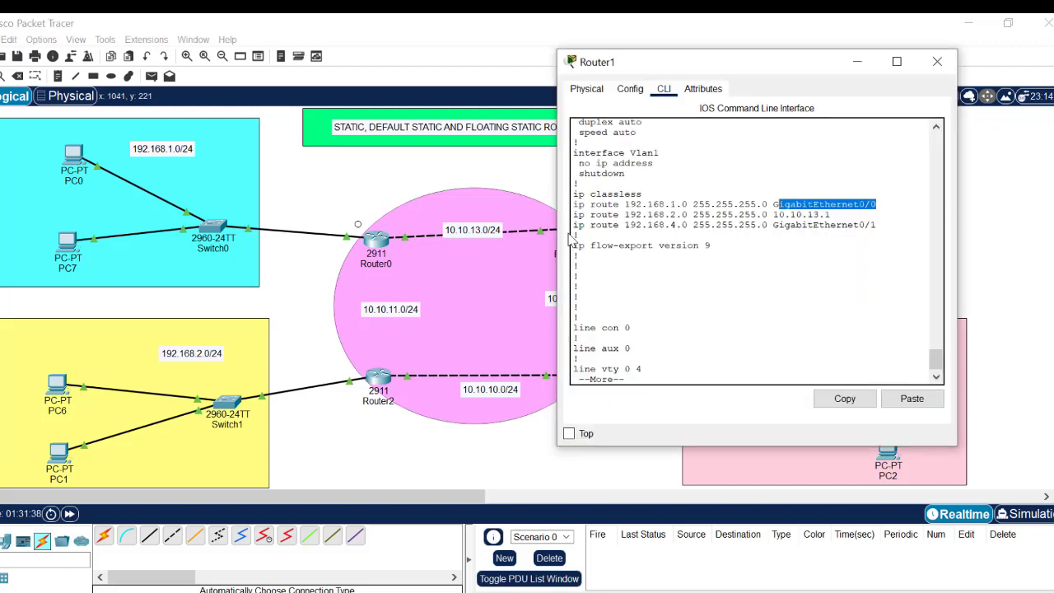
drag(883, 204, 573, 204)
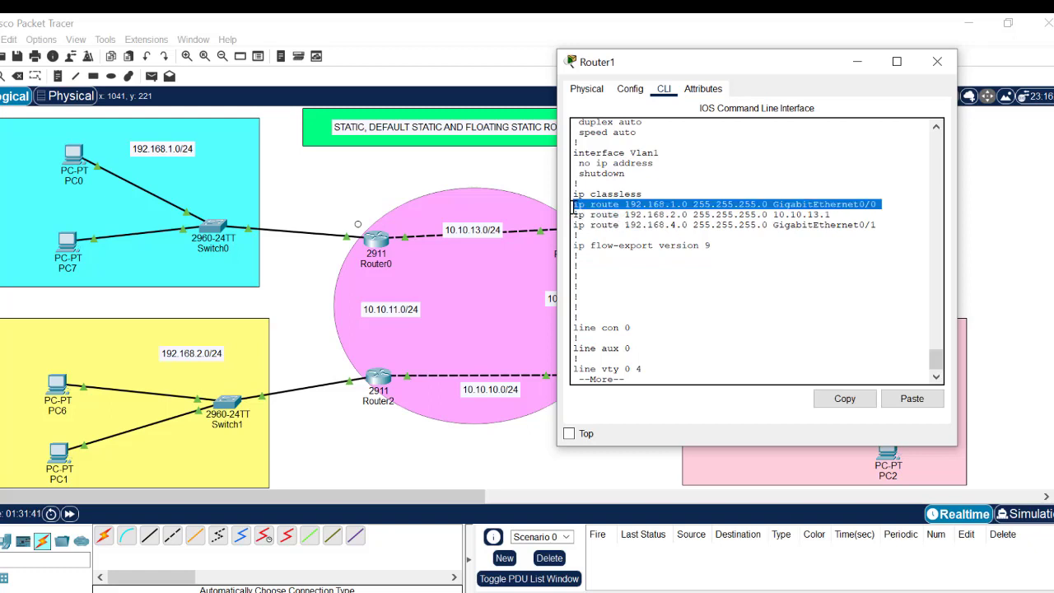
click(845, 399)
click(750, 370)
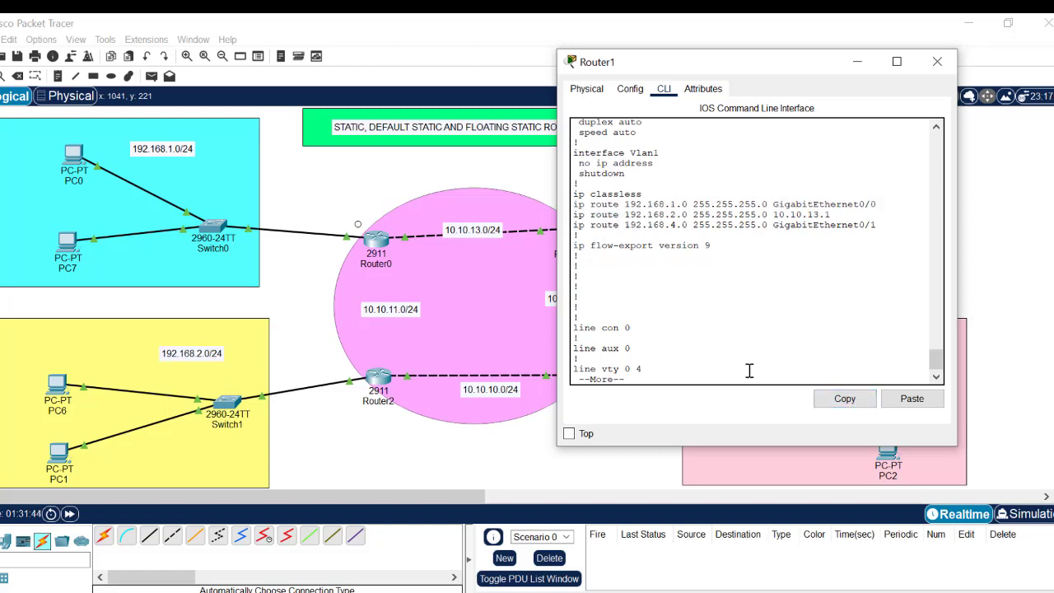
key(q)
click(912, 399)
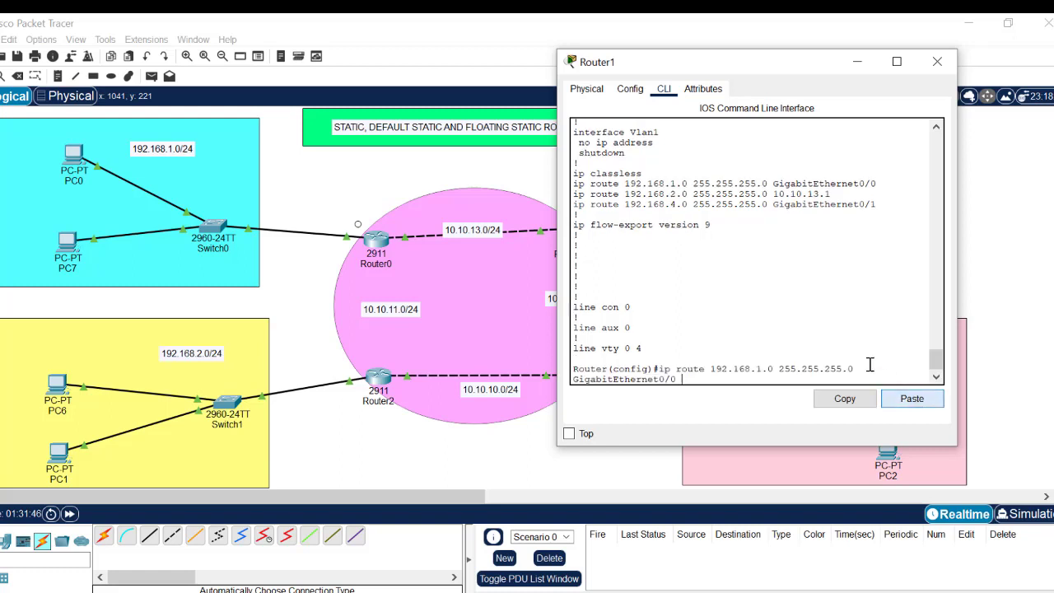
click(866, 362)
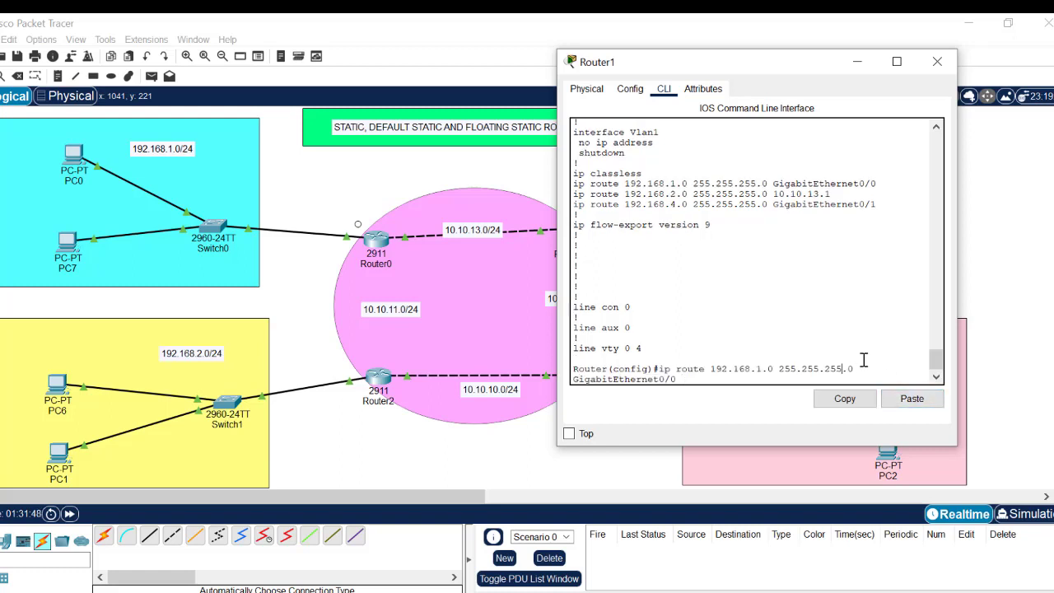
text(no)
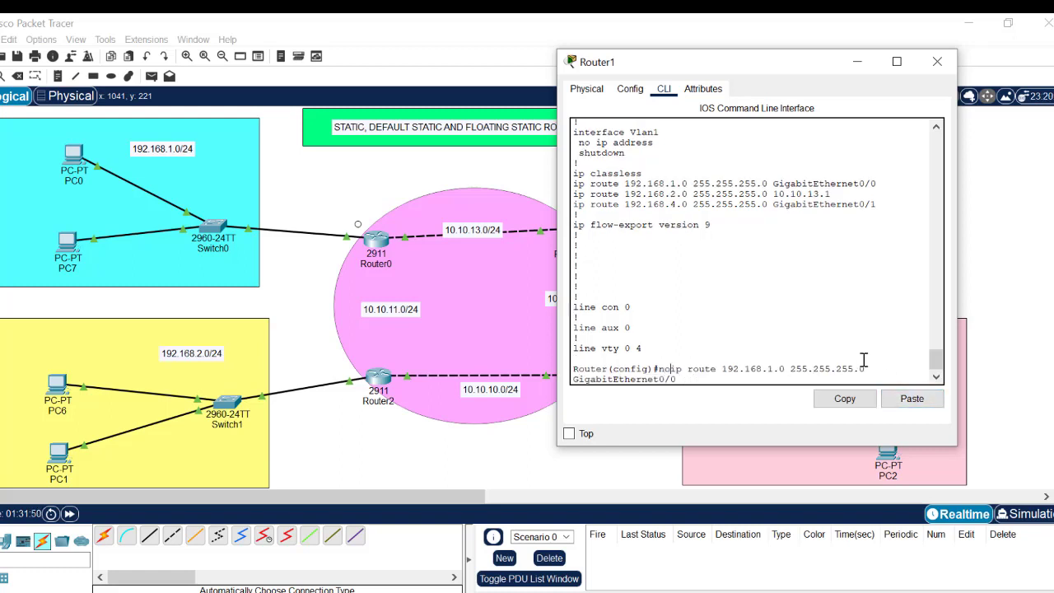
key(Return)
key(Return)
key(Return)
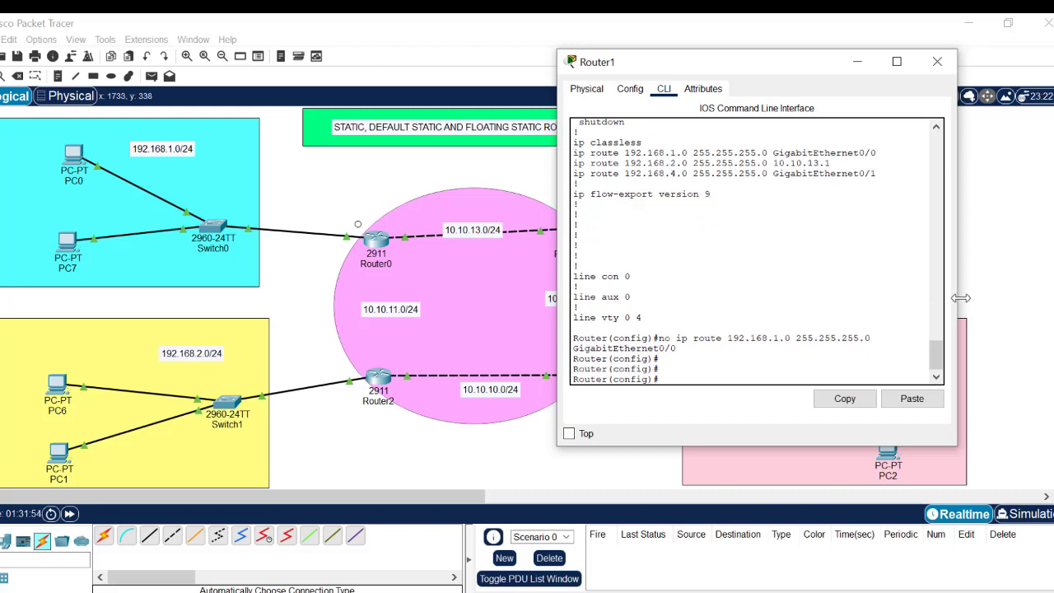
- Add a static route on Router1 to 192.168.1.0 255.255.255.0 via GigabitEthernet0/1 and save the configuration with "do wr"
drag(960, 298, 1053, 298)
key(Up)
key(Up)
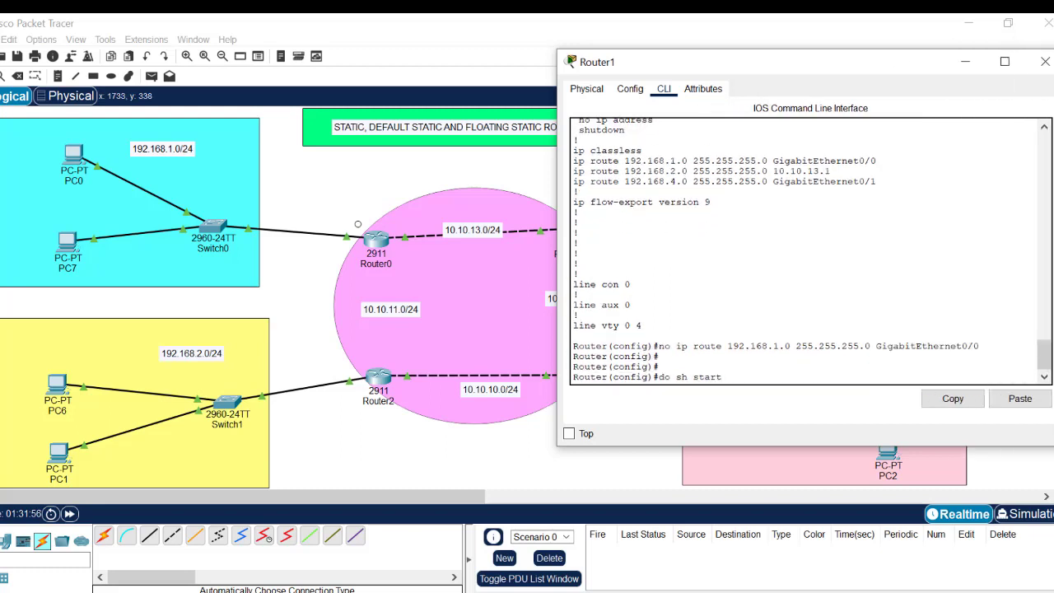
key(Down)
key(Down)
click(1019, 399)
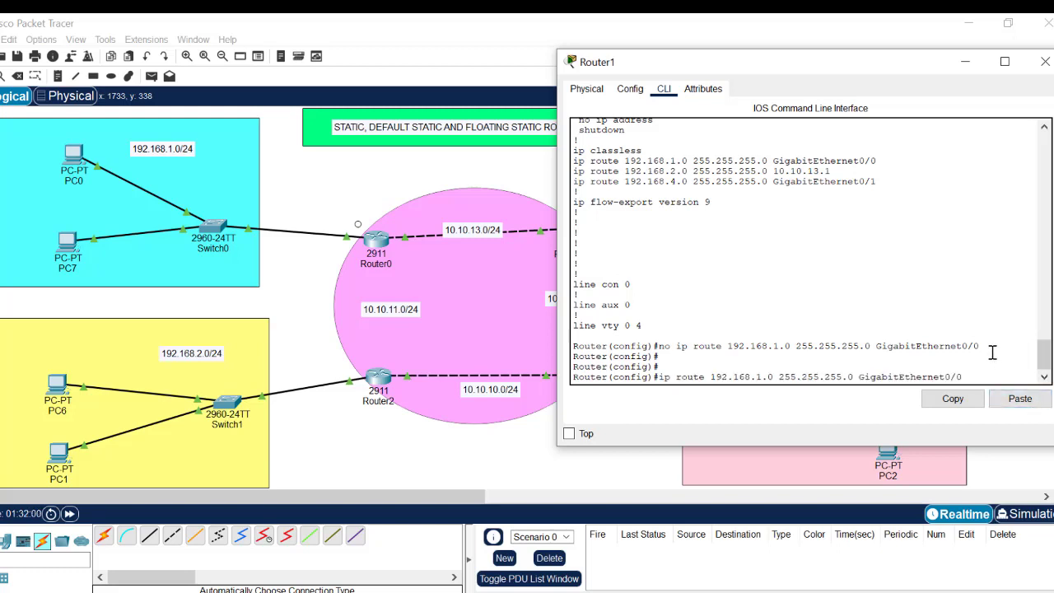
key(BackSpace)
text(1)
key(Return)
key(Return)
key(Return)
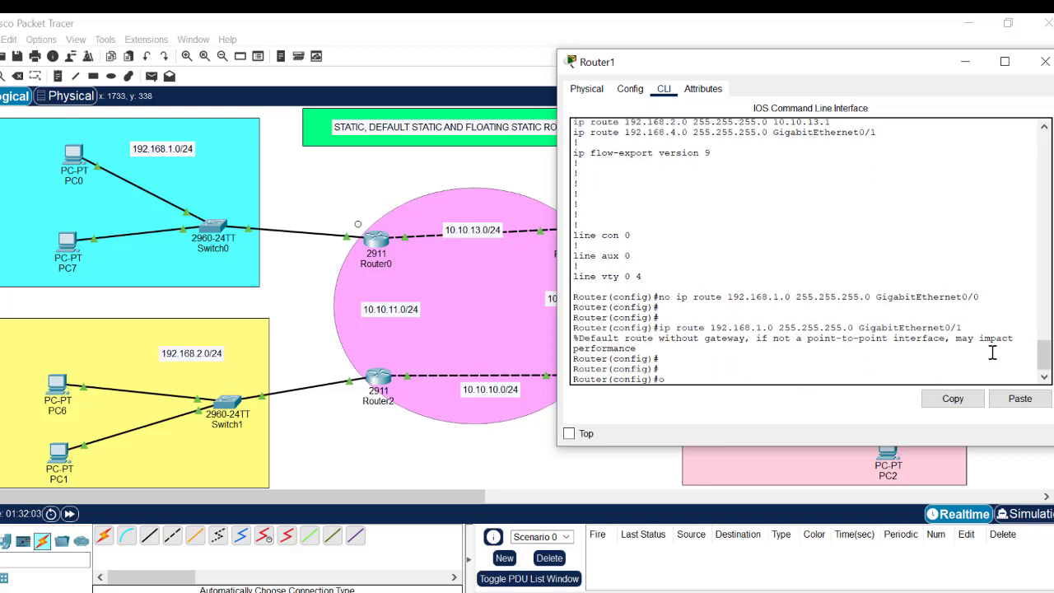
text(do wr)
key(Return)
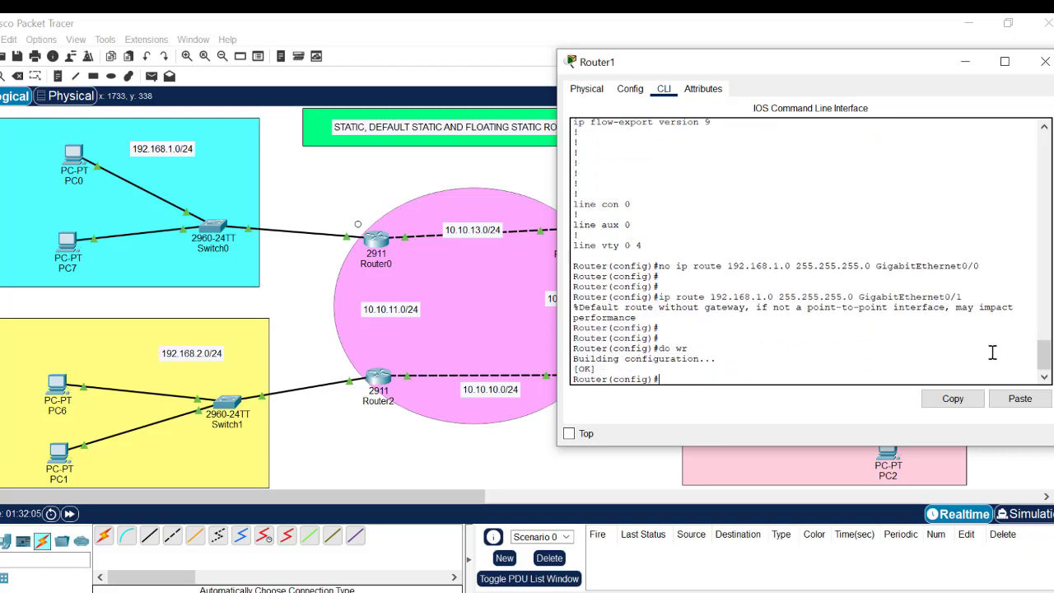
- Ping 192.168.2.2 twice from PC0's command prompt to test the backup path, and close PC0's window
click(74, 155)
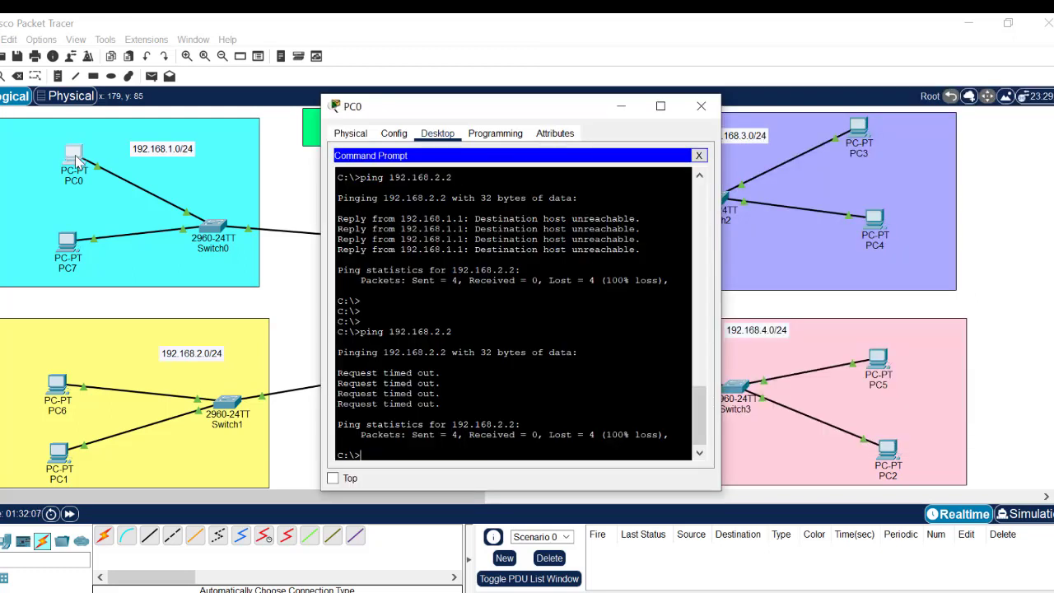
key(Up)
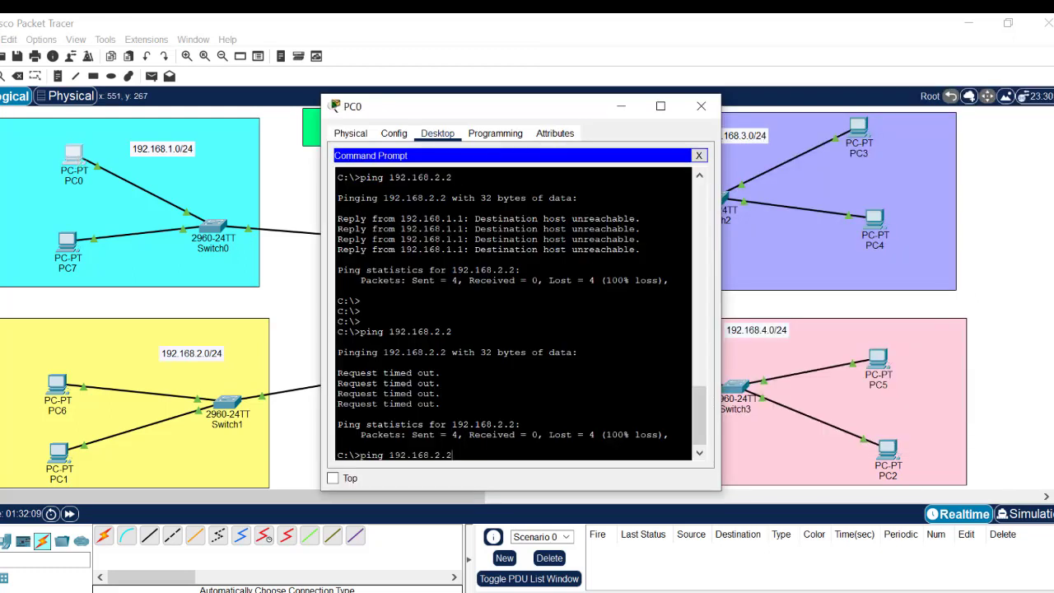
key(Return)
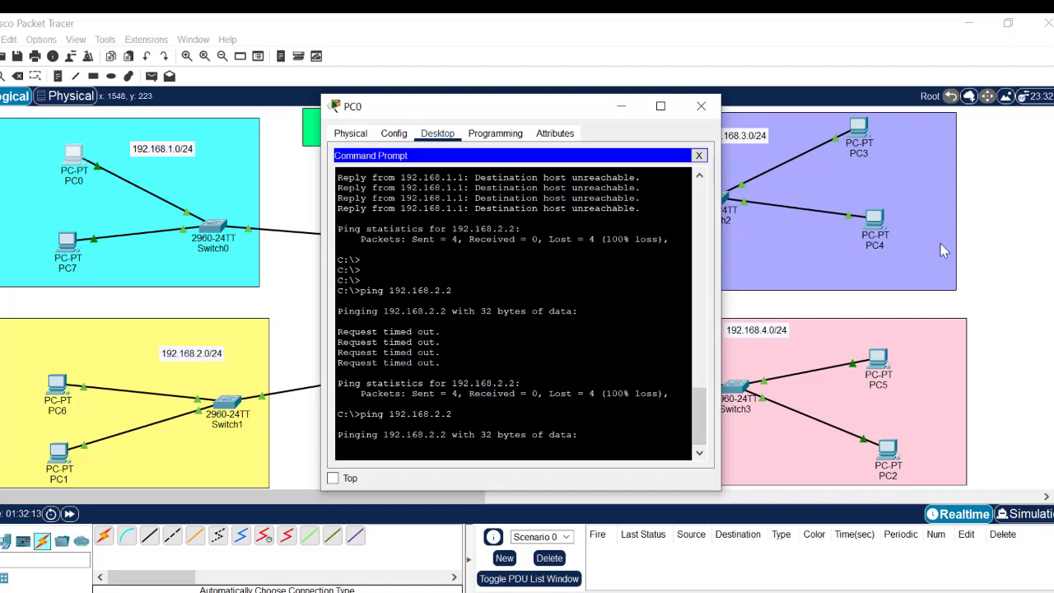
click(980, 258)
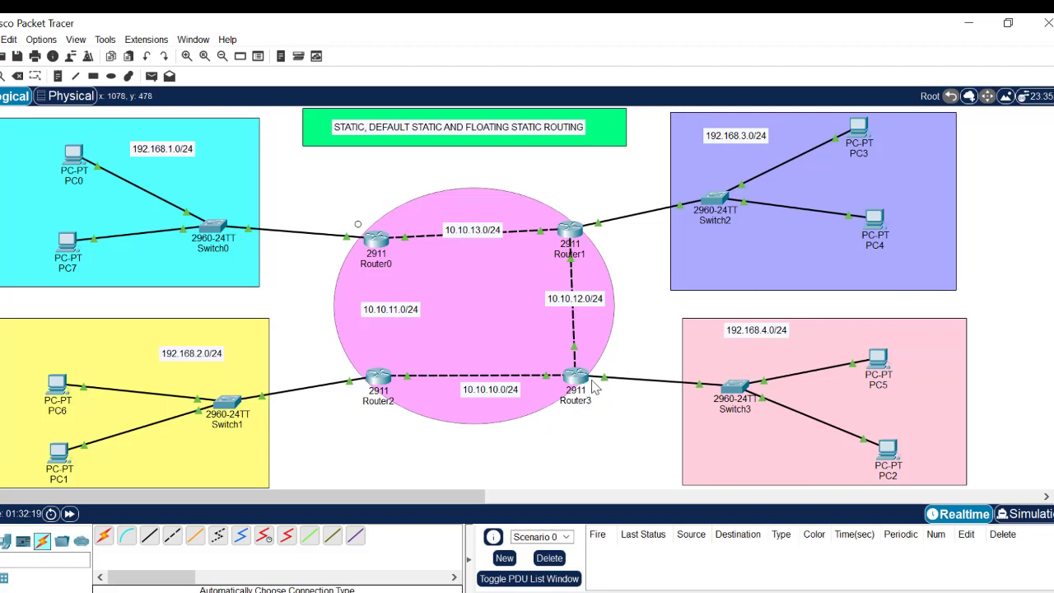
click(73, 156)
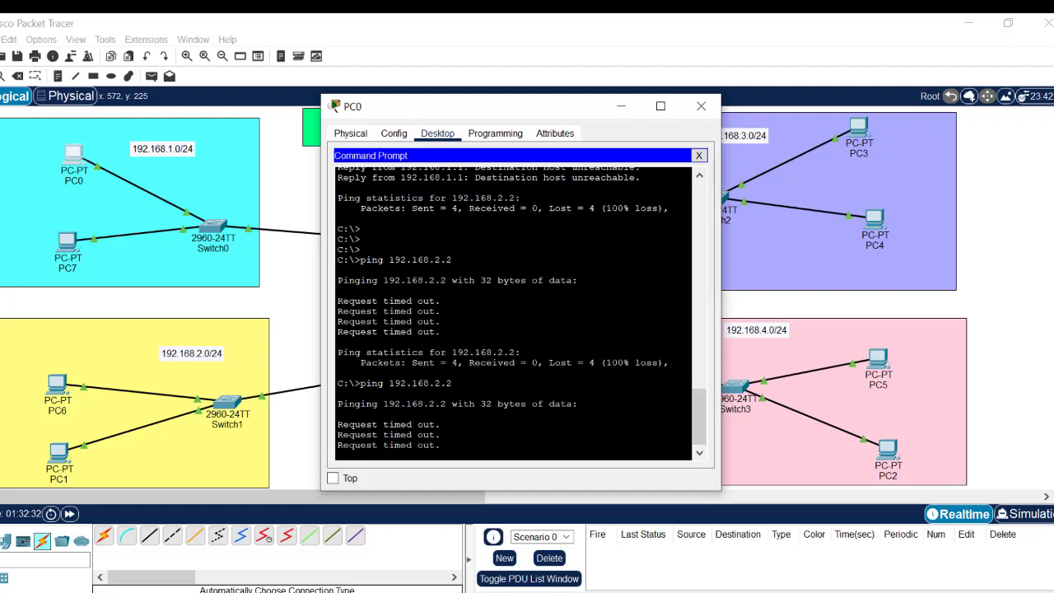
key(Up)
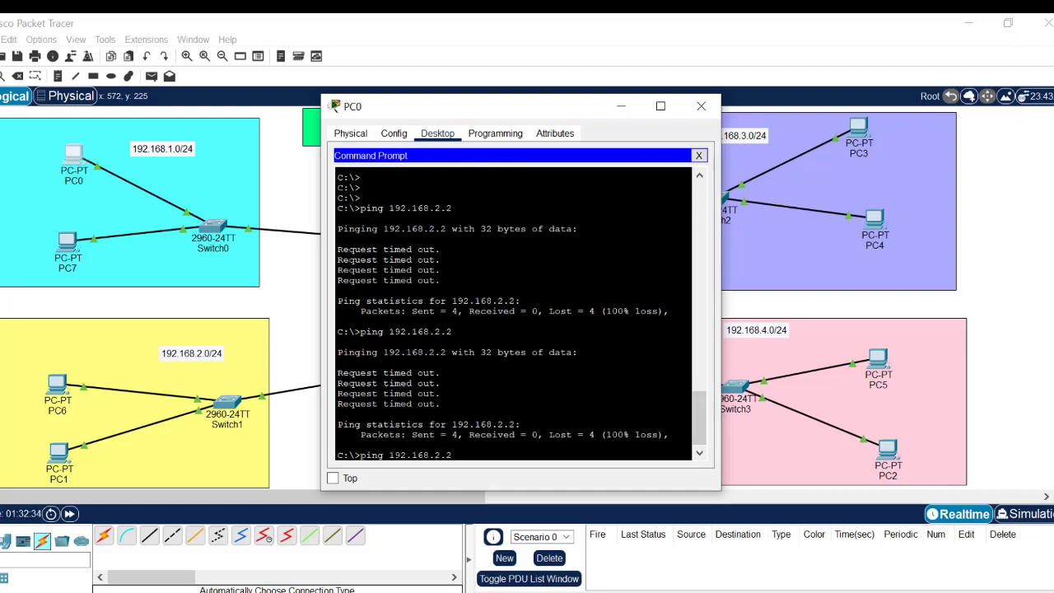
key(Return)
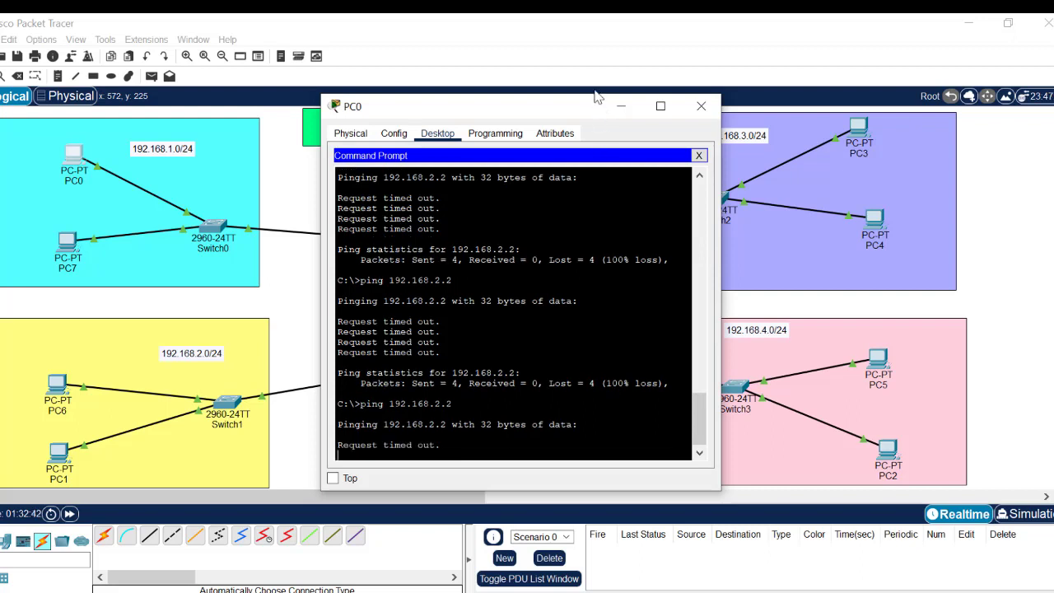
click(701, 106)
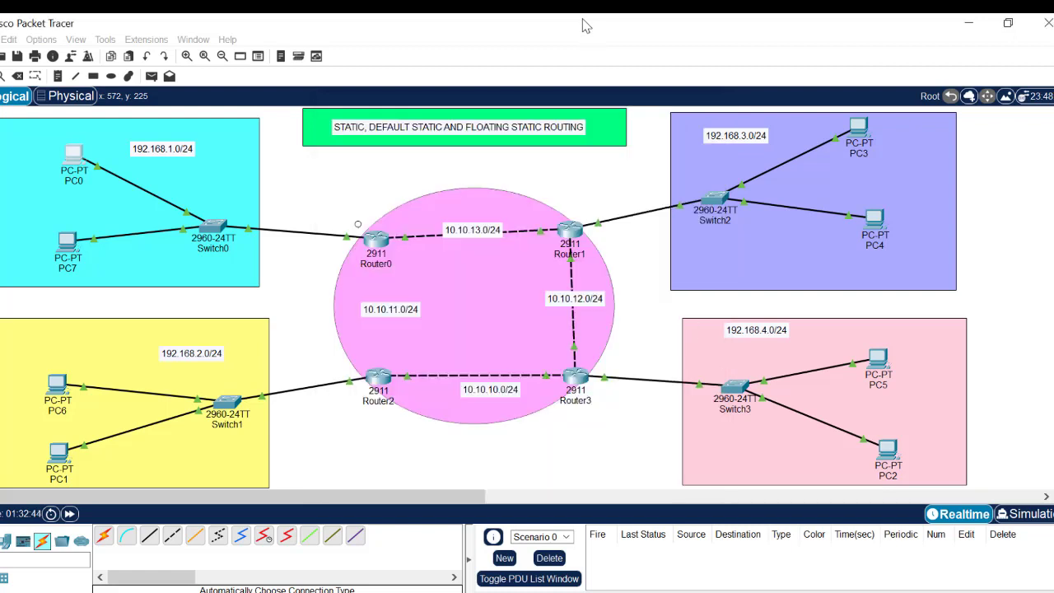
- Open Router3's command line and enter global configuration mode with "en" and "conf t"
click(574, 379)
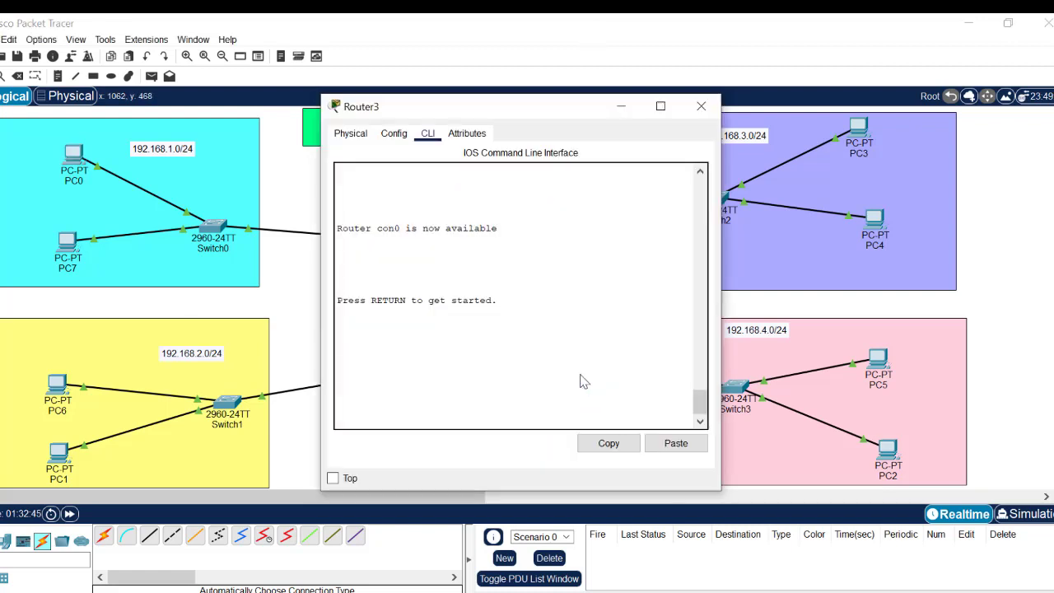
key(Return)
key(Return)
key(Return)
text(en)
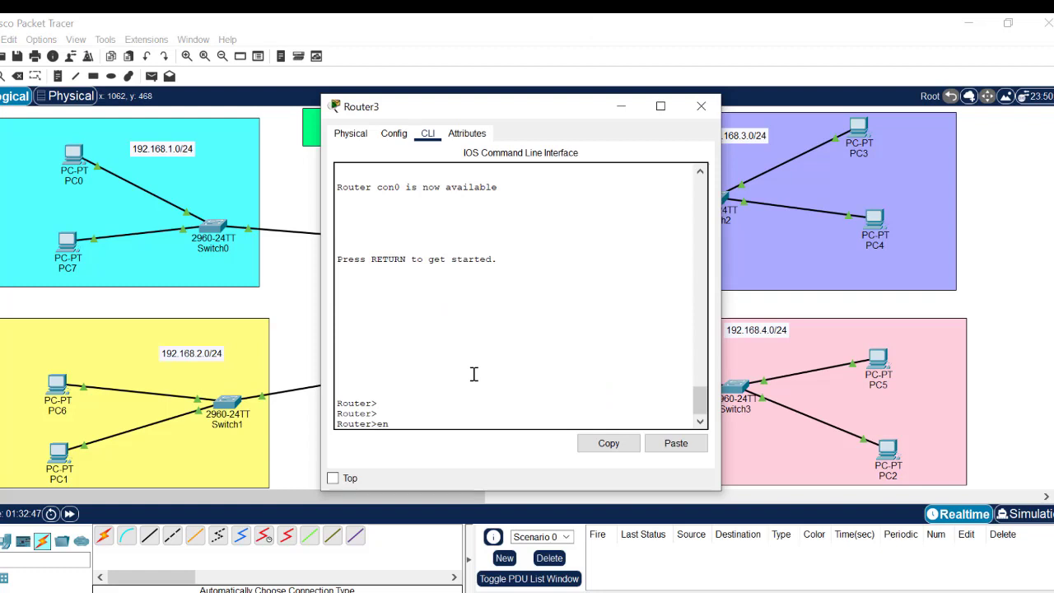
key(Return)
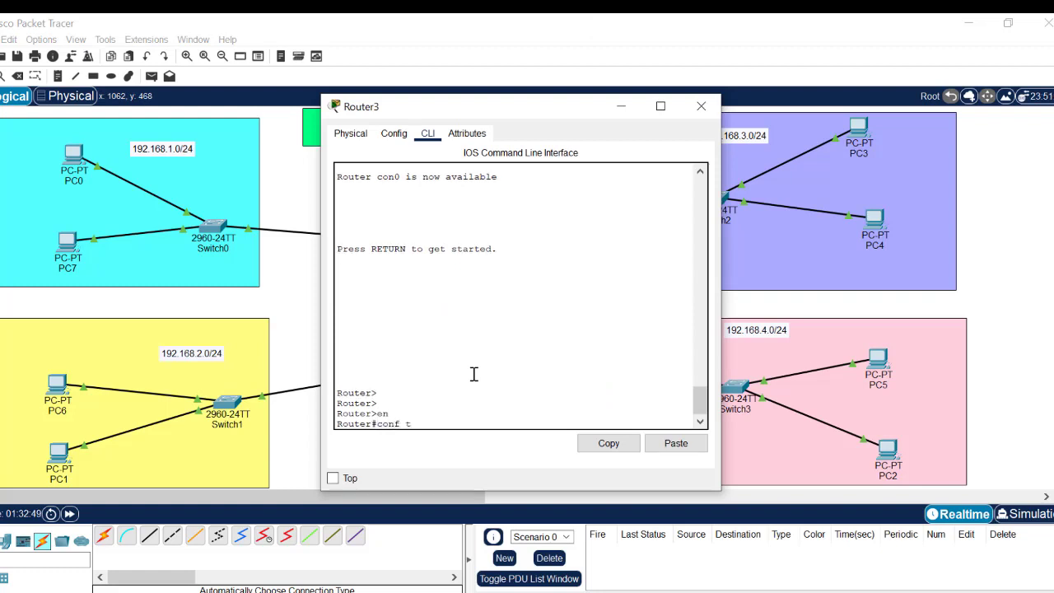
text(conf t)
key(Return)
key(Return)
key(Return)
key(Return)
key(Return)
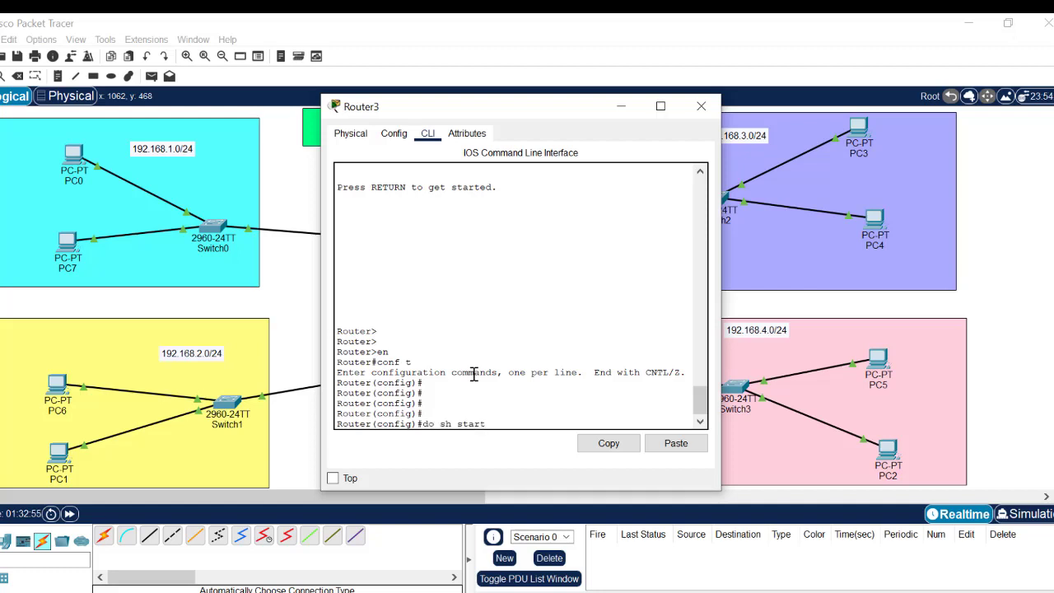
- Display Router3's startup configuration with "do sh start" and examine the destinations of its static routes
text(do sh start)
key(Return)
key(space)
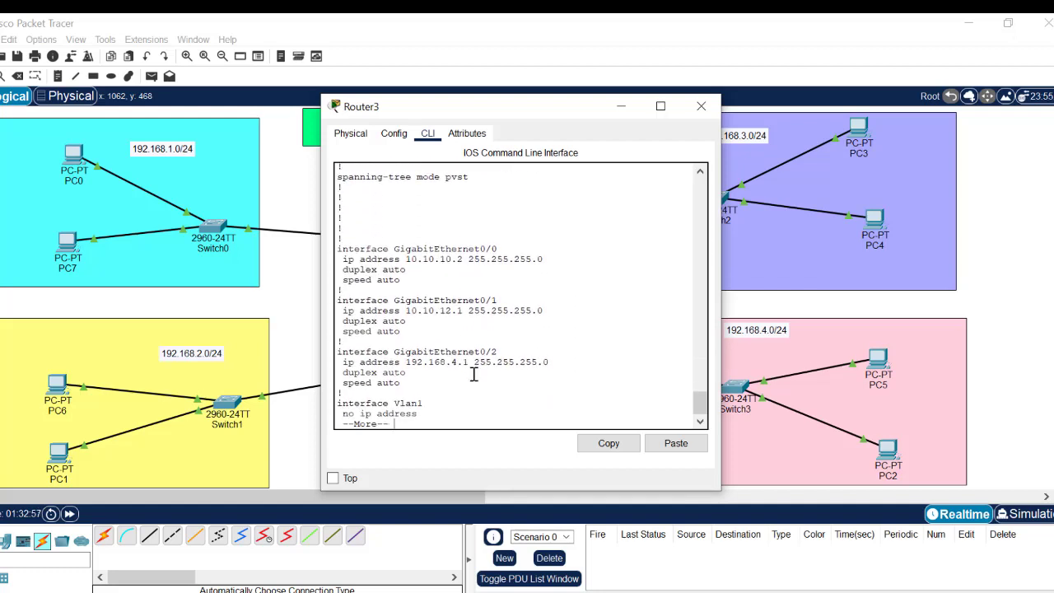
key(space)
key(Return)
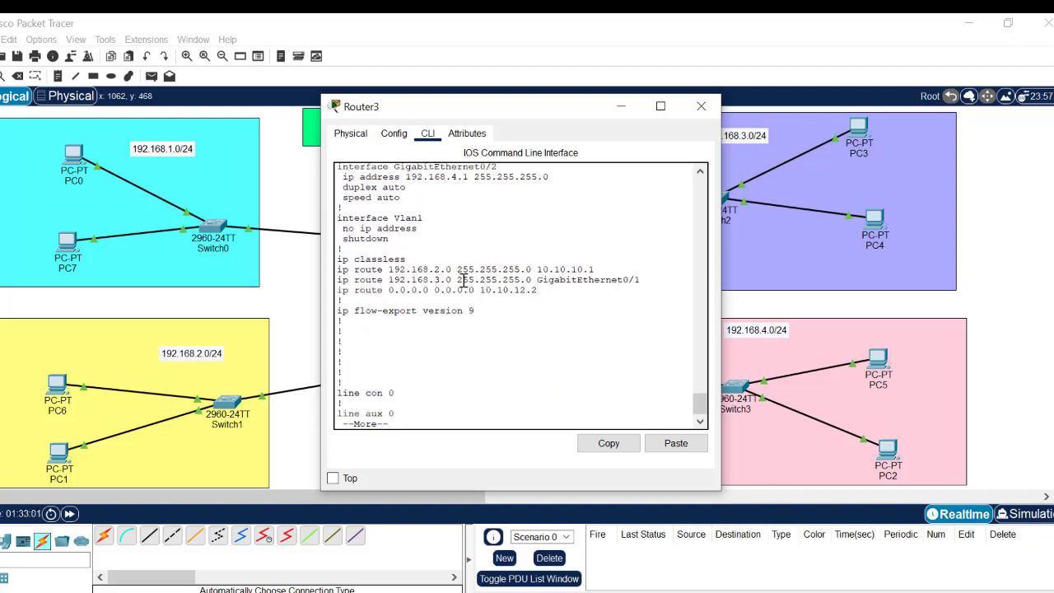
drag(336, 264, 601, 268)
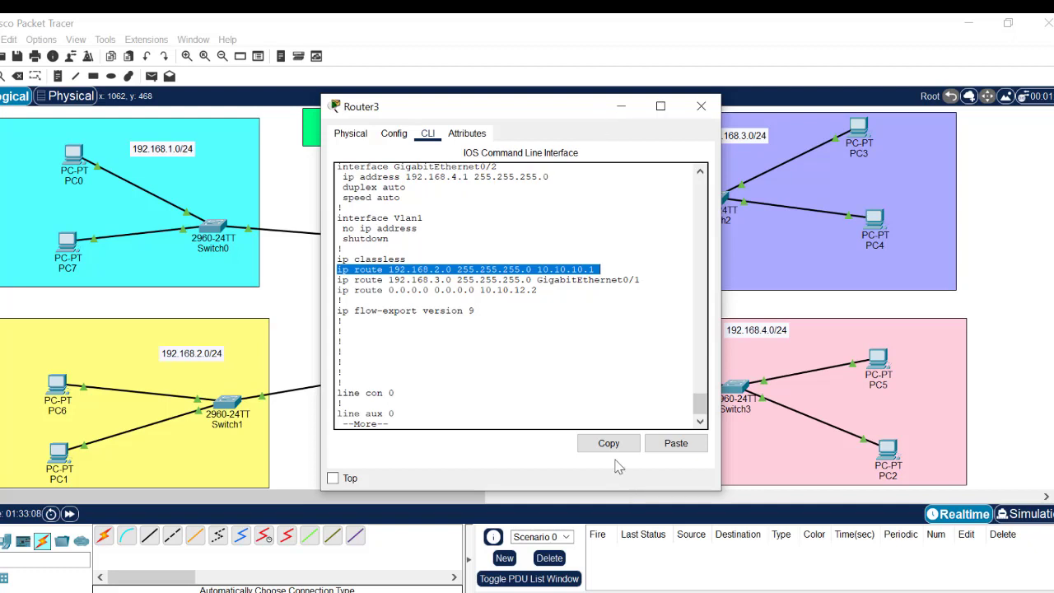
click(450, 274)
drag(451, 272, 419, 279)
click(451, 280)
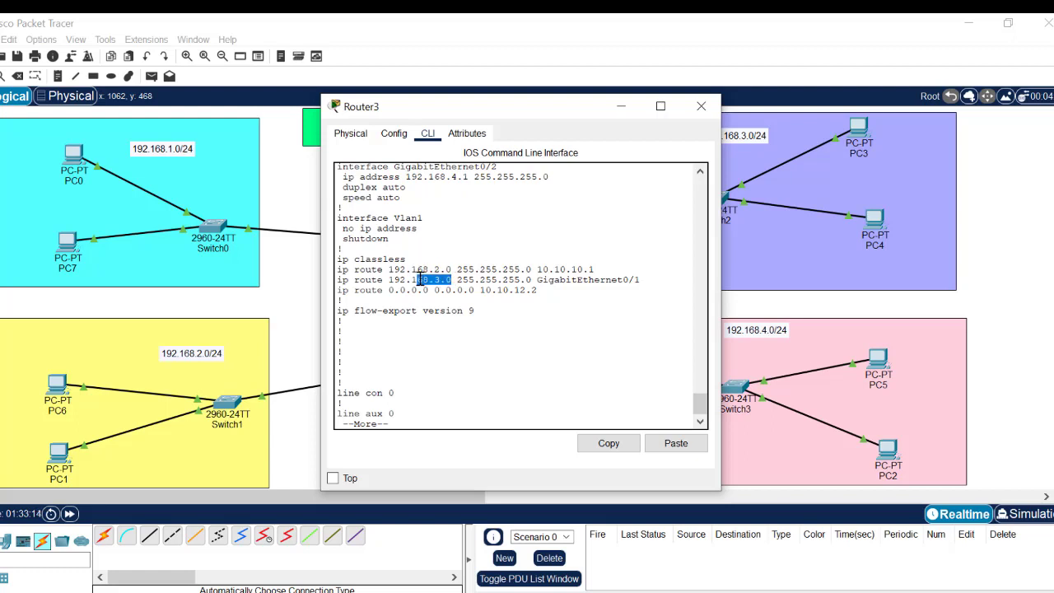
- Copy Router3's 192.168.2.0 route line to the configuration prompt and change its destination network to 192.168.1.0
drag(597, 271, 322, 275)
click(609, 445)
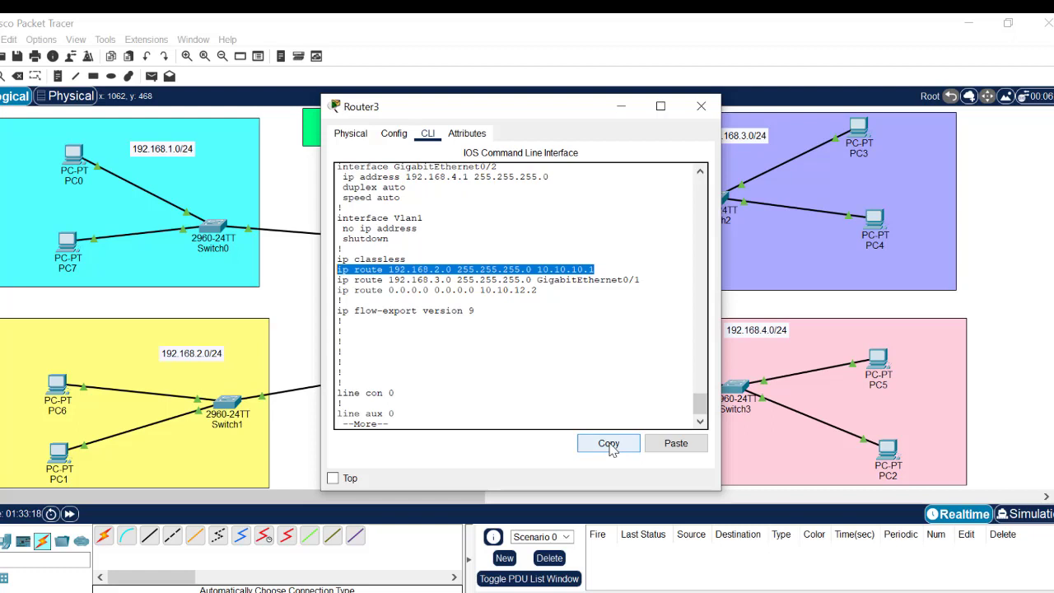
click(676, 444)
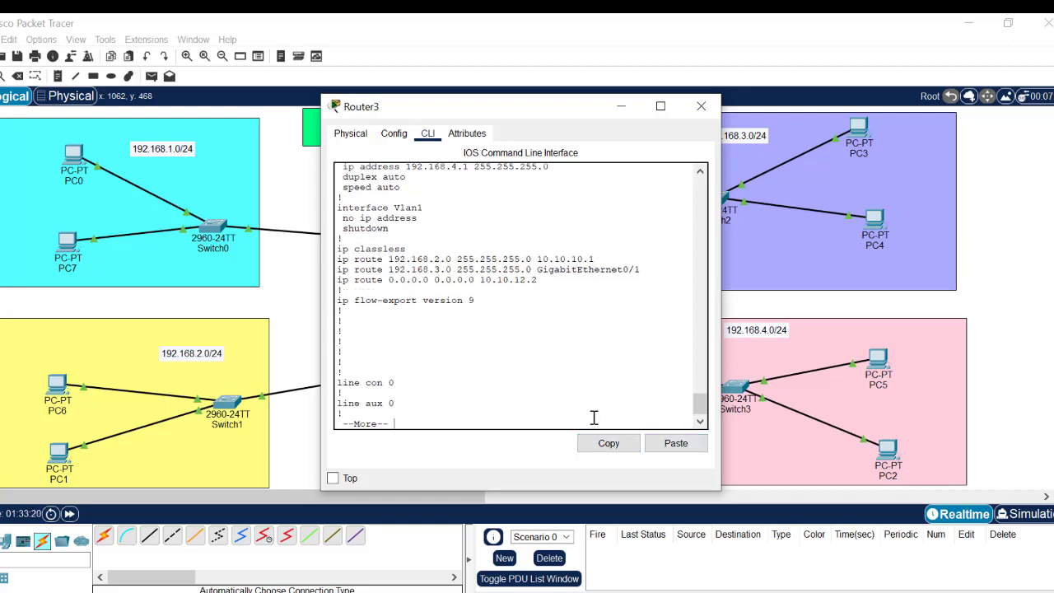
click(679, 445)
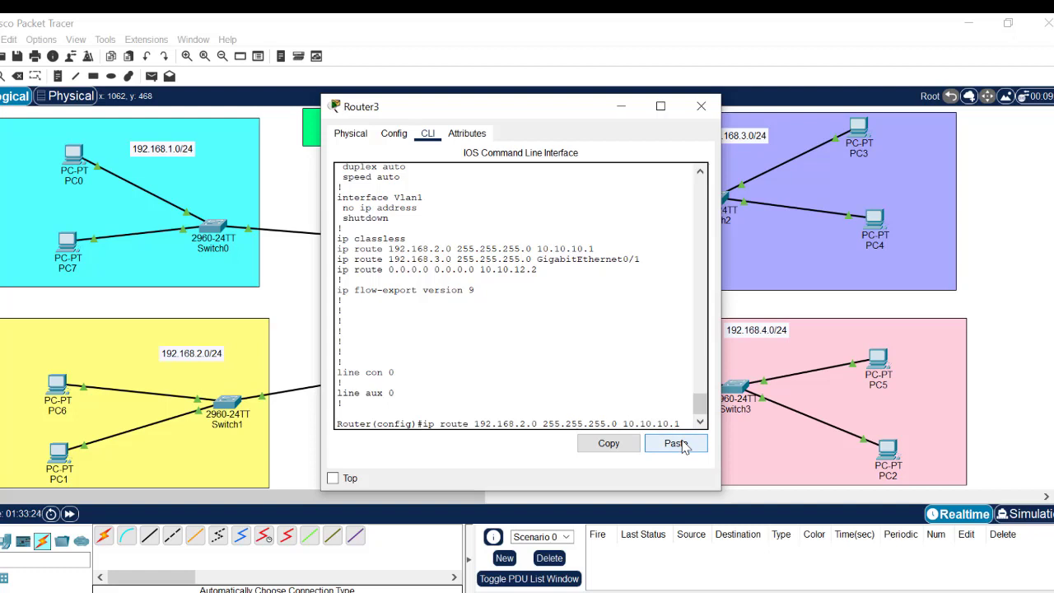
key(Left)
key(Left)
key(Left)
key(Left)
key(Left)
key(Left)
key(Left)
key(Left)
key(Left)
key(Left)
key(Left)
key(Left)
key(Left)
key(Left)
key(Left)
key(Left)
key(Left)
key(Left)
key(Left)
key(Left)
key(BackSpace)
text(1)
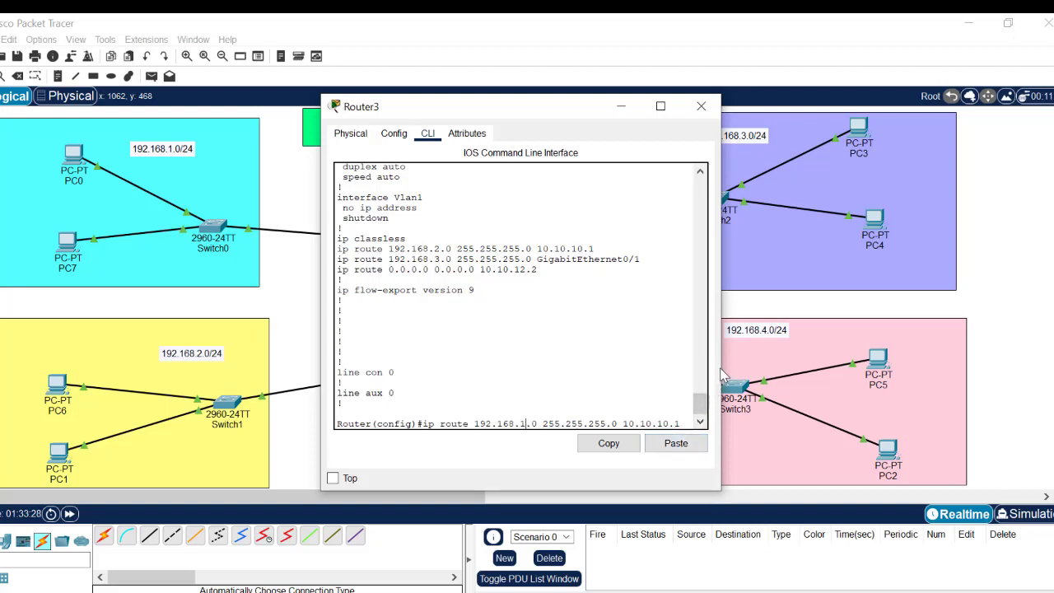
drag(721, 374, 819, 370)
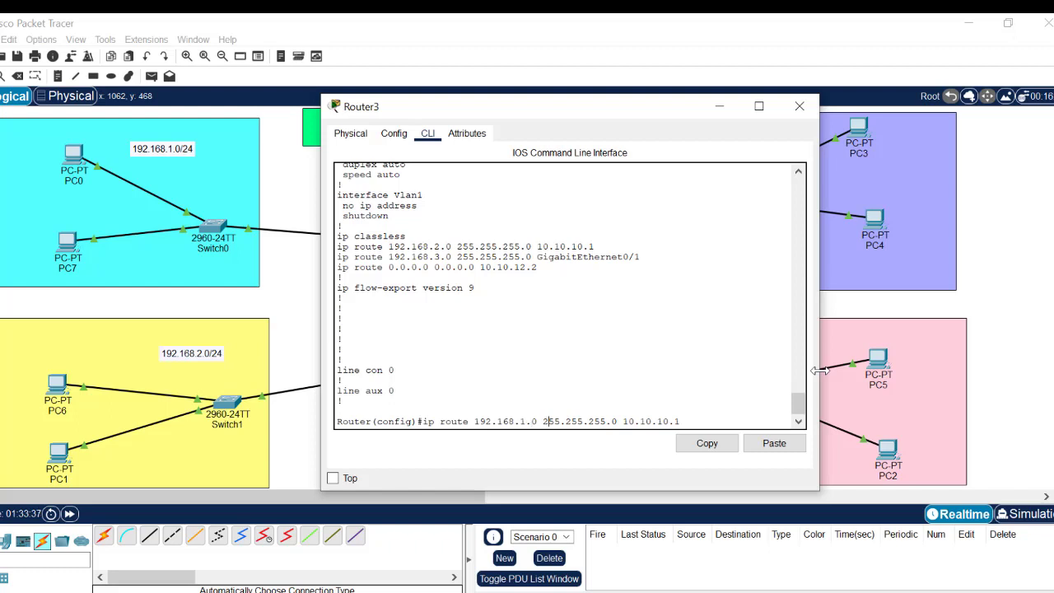
- Check Router3's interface toward Router2, then enter its static route as "ip route 192.168.1.0 255.255.255.0 gig0/0"
click(665, 19)
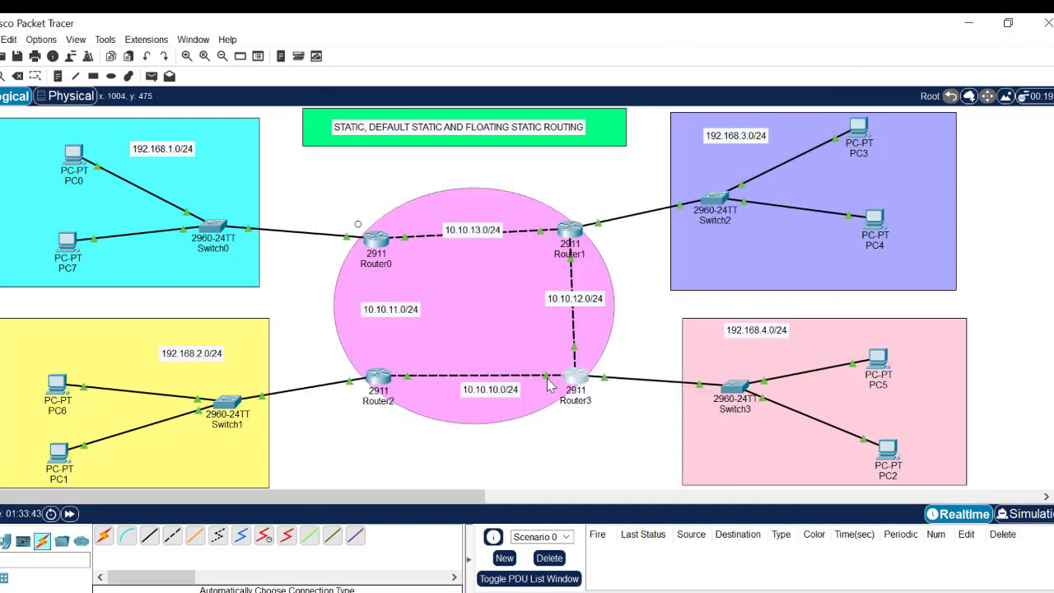
mouse_move(553, 379)
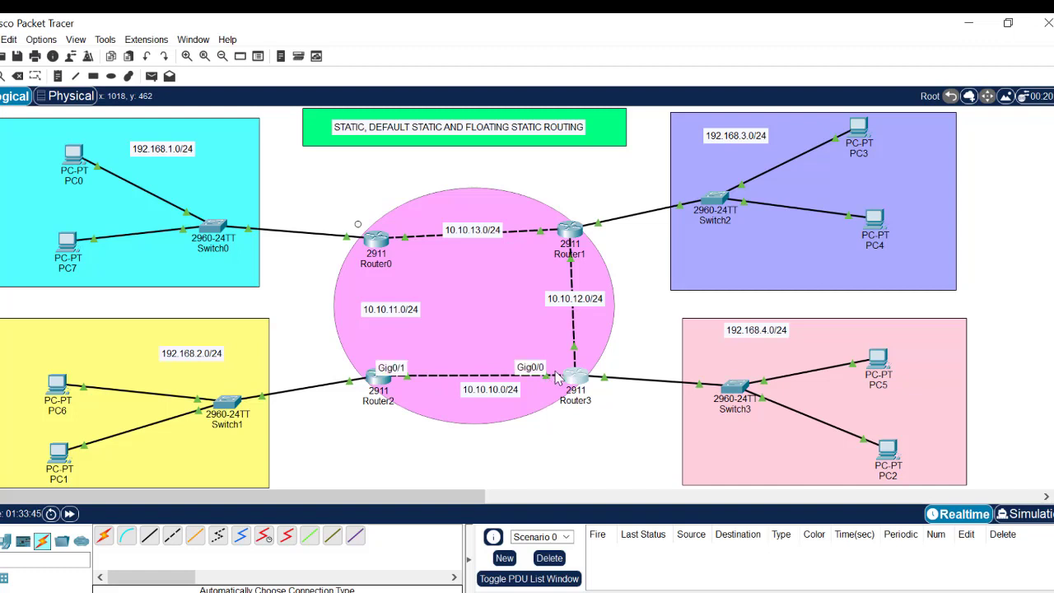
click(577, 376)
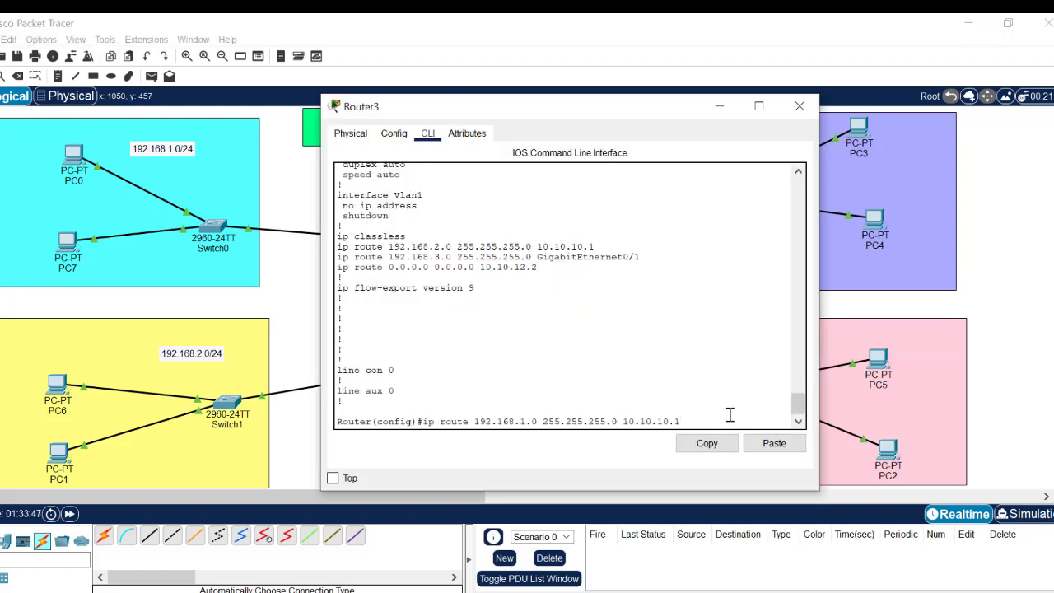
key(BackSpace)
key(BackSpace)
key(BackSpace)
text(ig0/0)
key(Return)
key(Return)
key(Return)
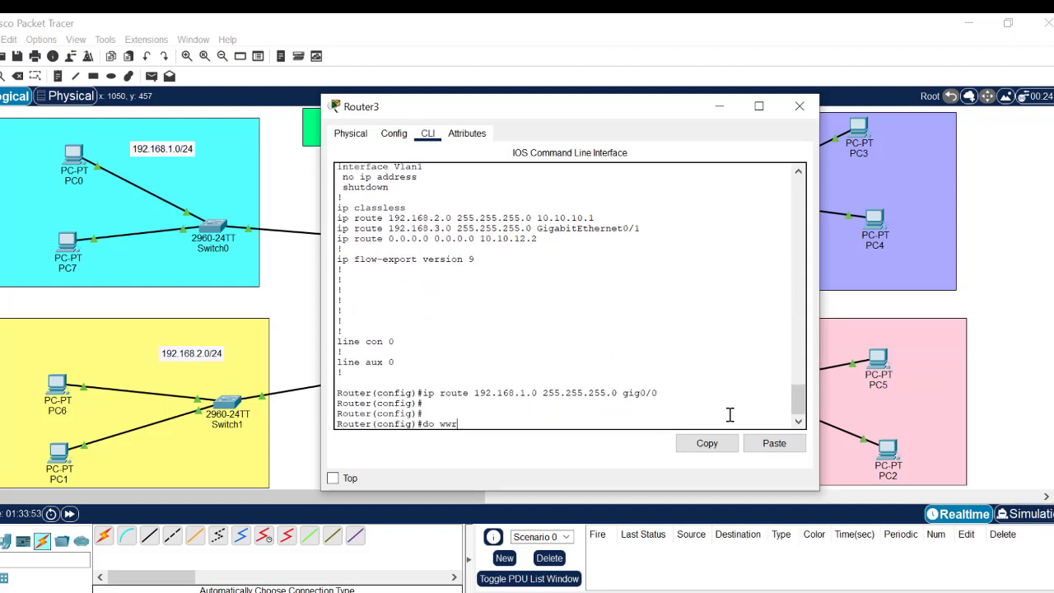
text(do wwr)
key(Return)
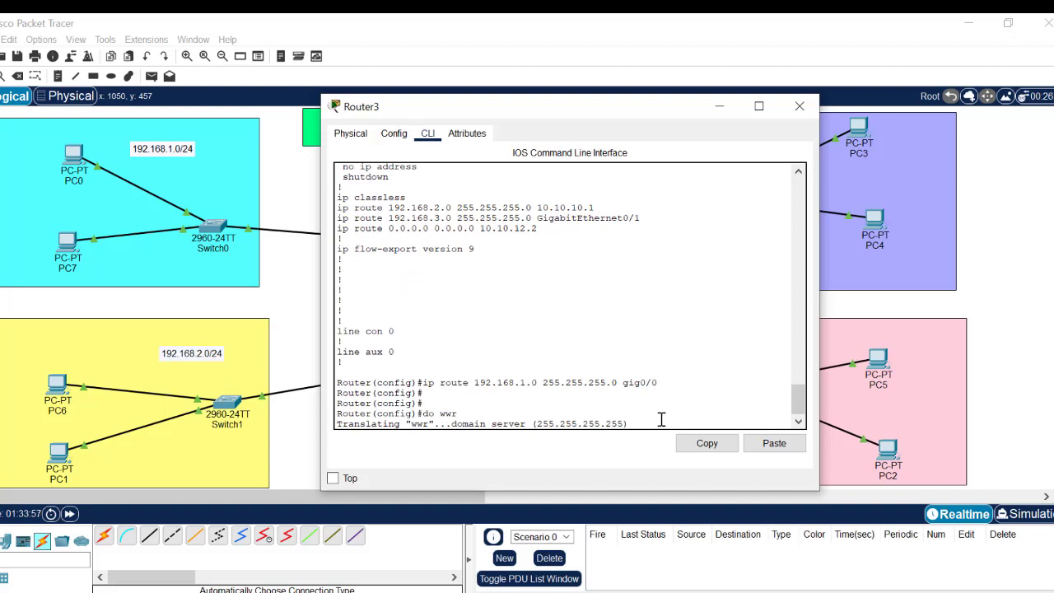
key(ctrl+shift+6)
key(Return)
text(do ww)
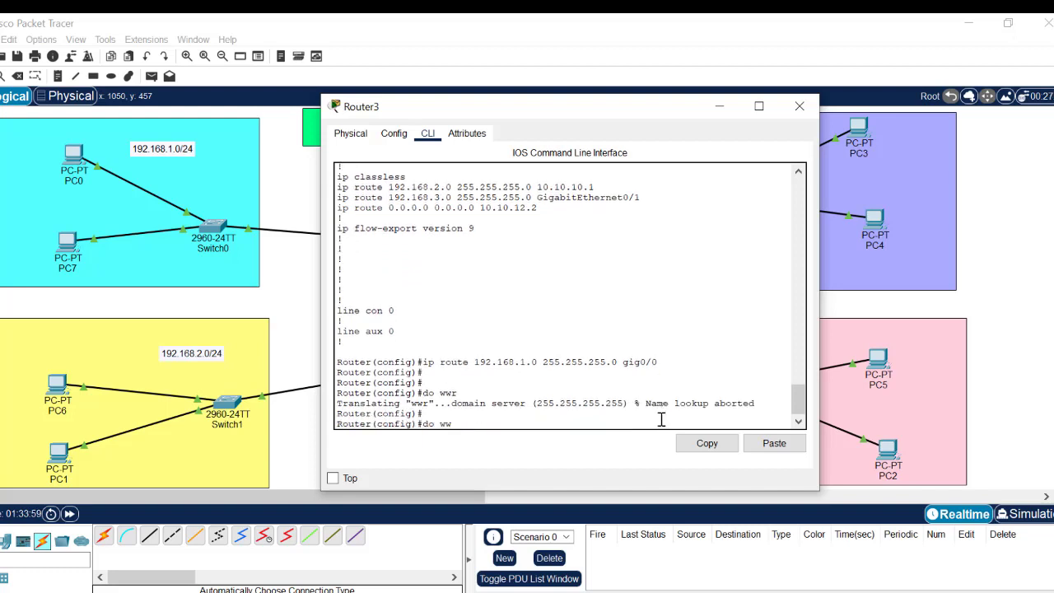
key(Return)
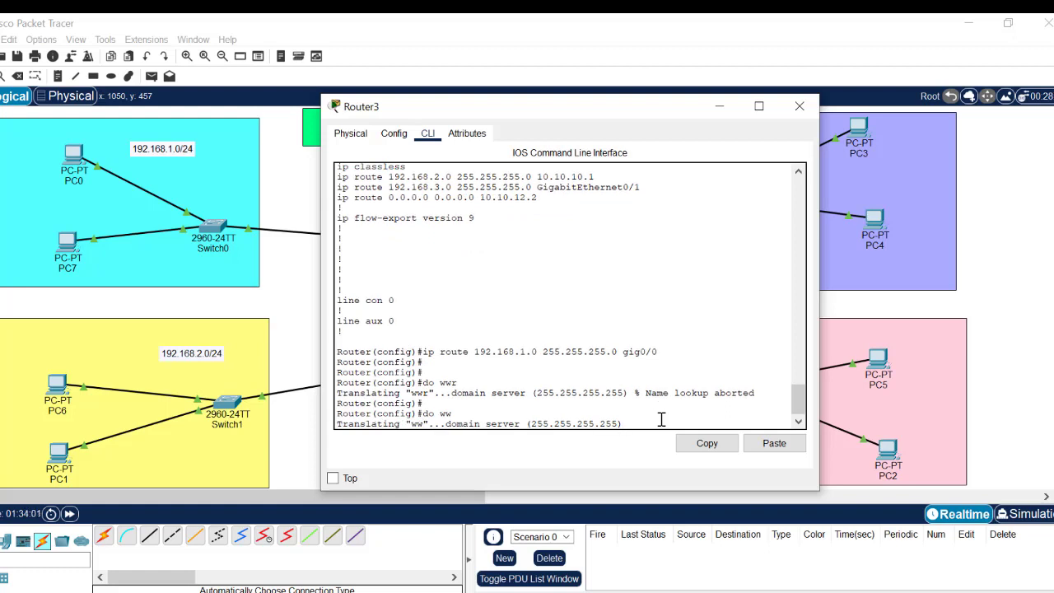
key(ctrl+shift+6)
- Save Router3's configuration with "do wr" and close the router's window
key(Up)
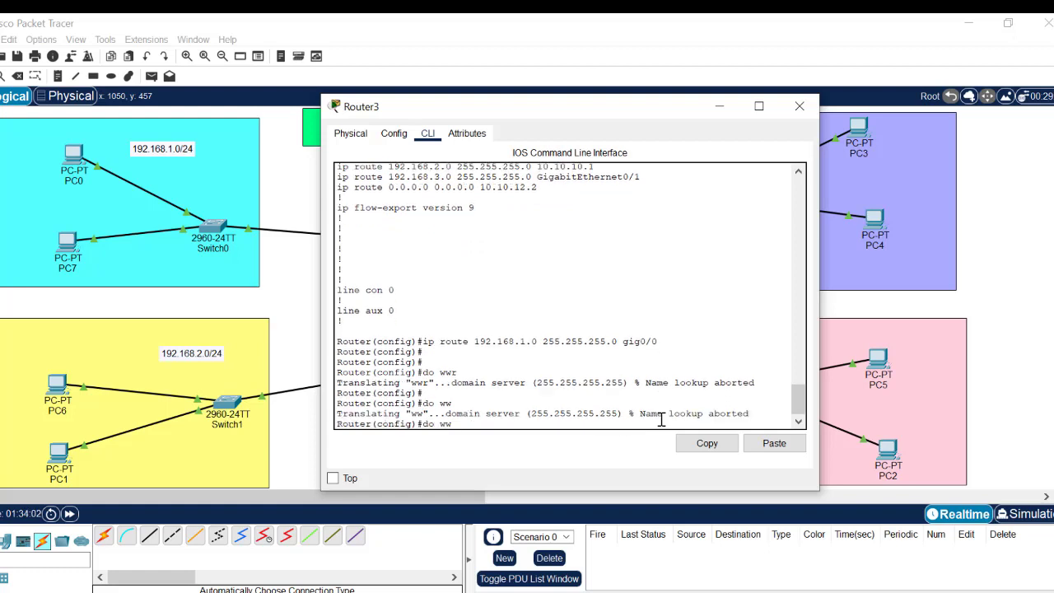
text(r)
key(Return)
key(Return)
key(Return)
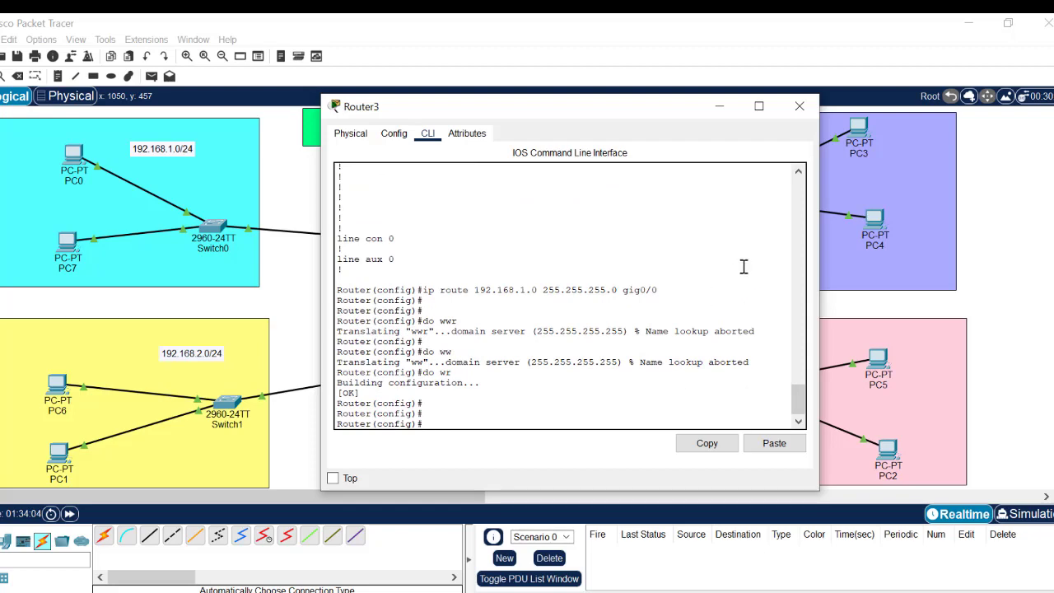
click(798, 105)
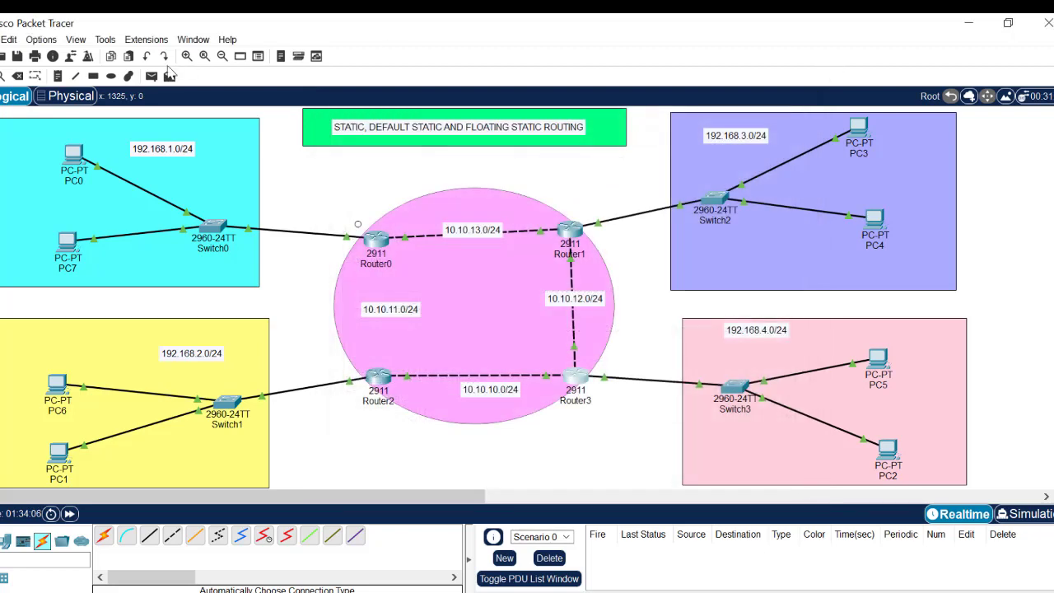
- Run the ping to 192.168.2.2 two more times from PC0's command prompt and return to the topology
click(75, 158)
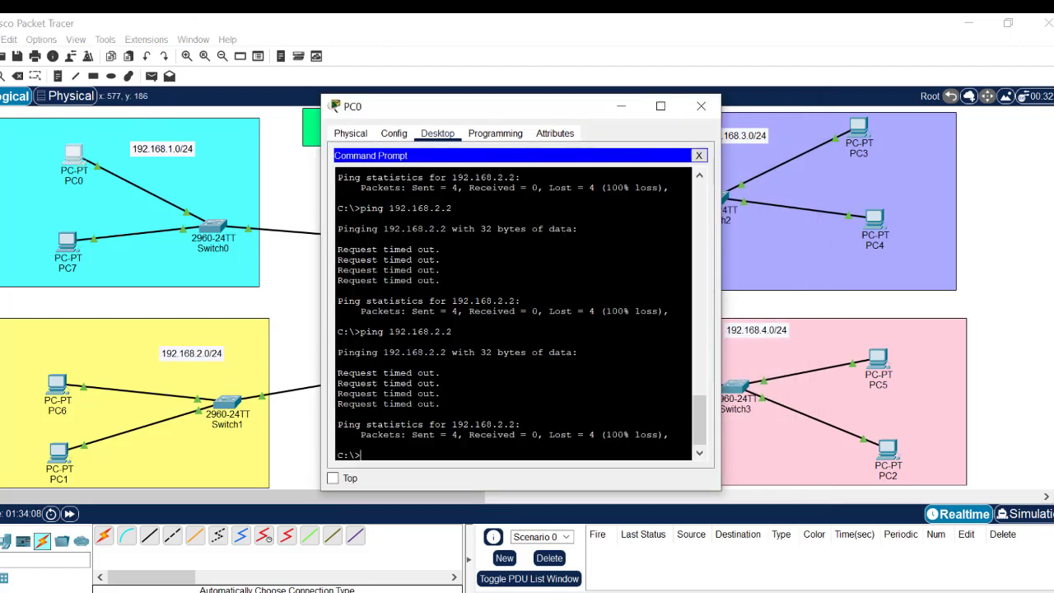
key(Up)
key(Return)
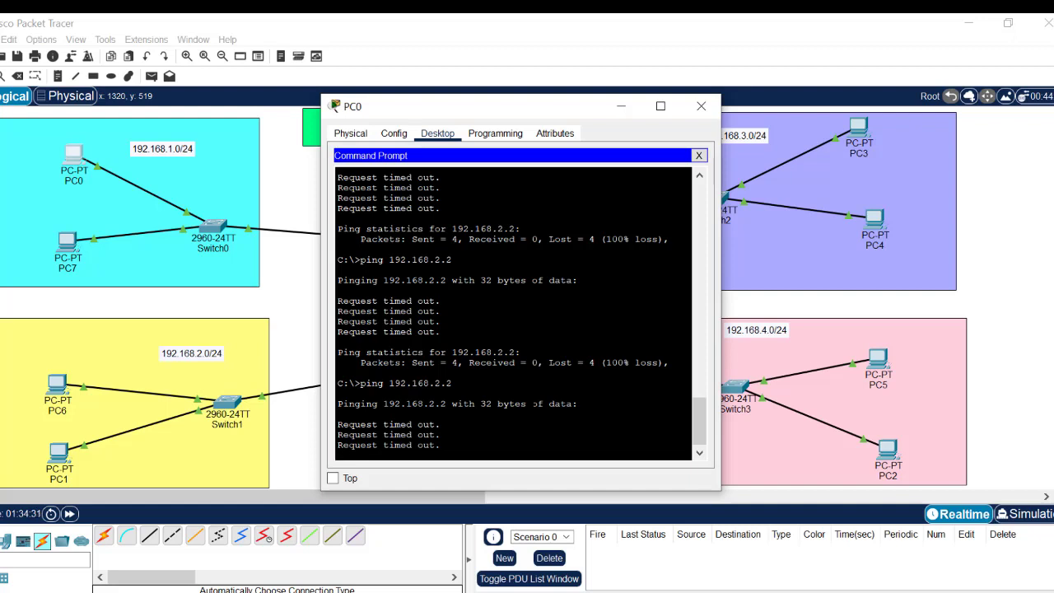
key(Up)
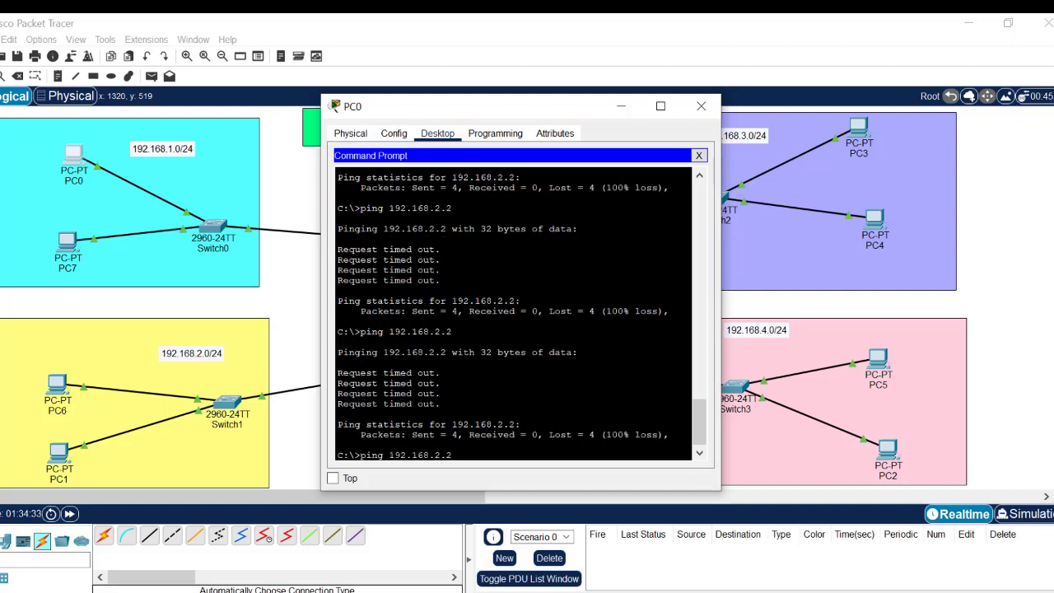
key(Return)
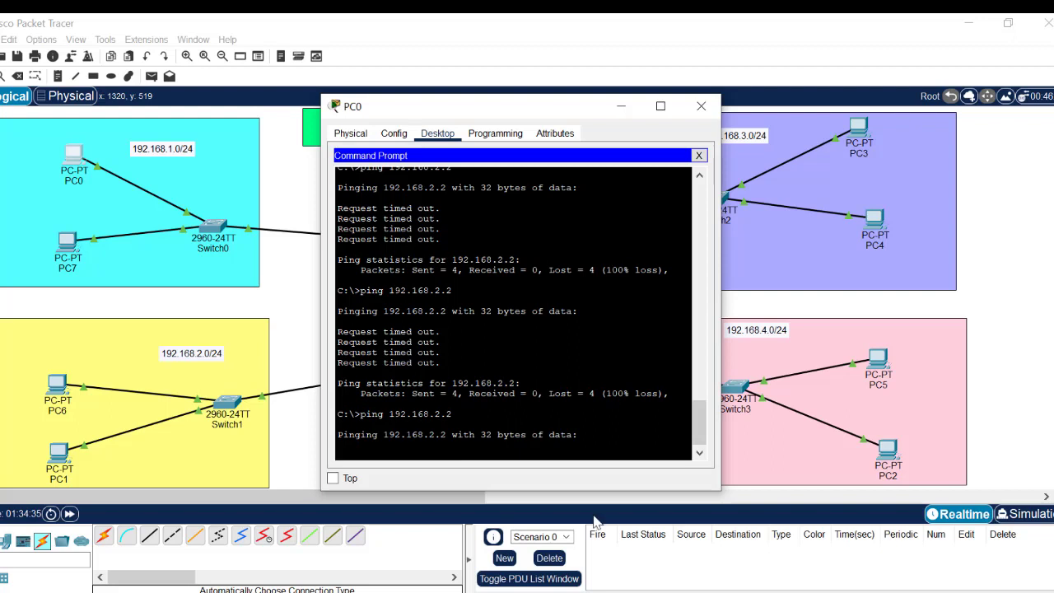
click(504, 51)
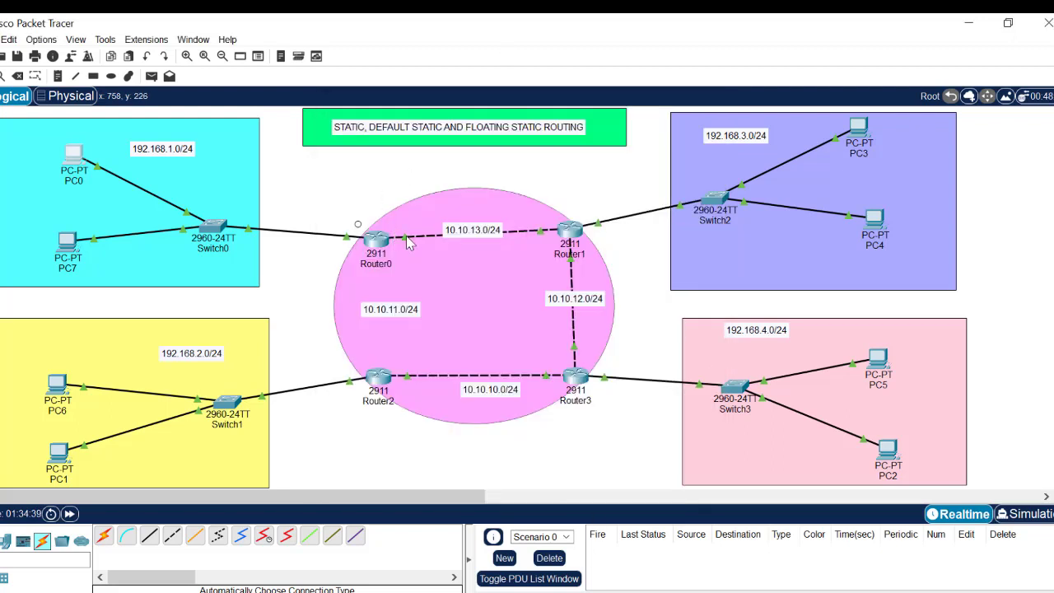
- Compose "no ip route 192.168.2.0 255.255.255.0 10.10.11.2" at Router0's configuration prompt by copying the route from its startup configuration listing
click(377, 240)
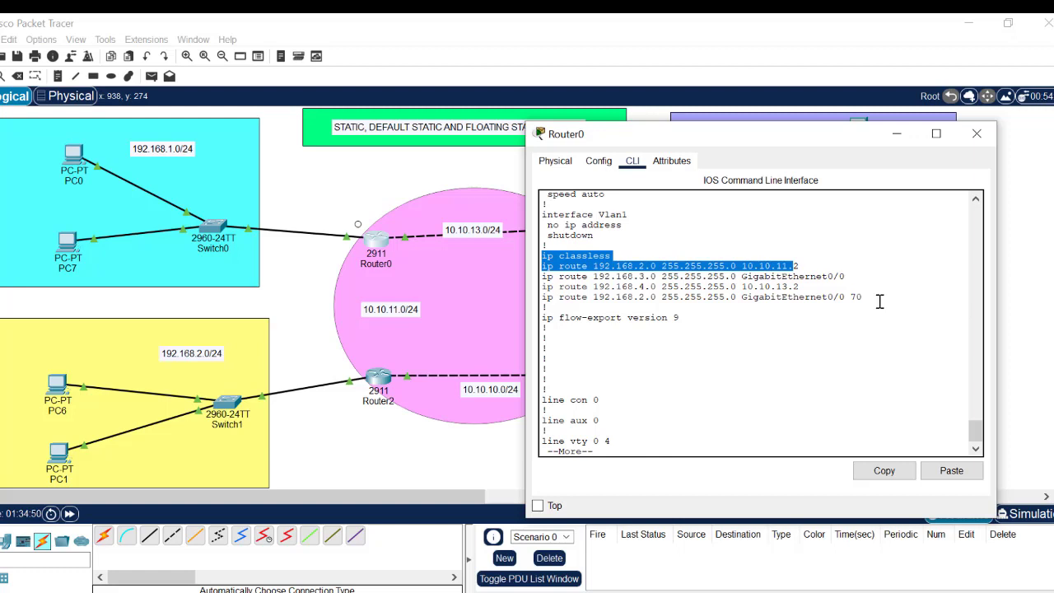
drag(805, 266, 542, 266)
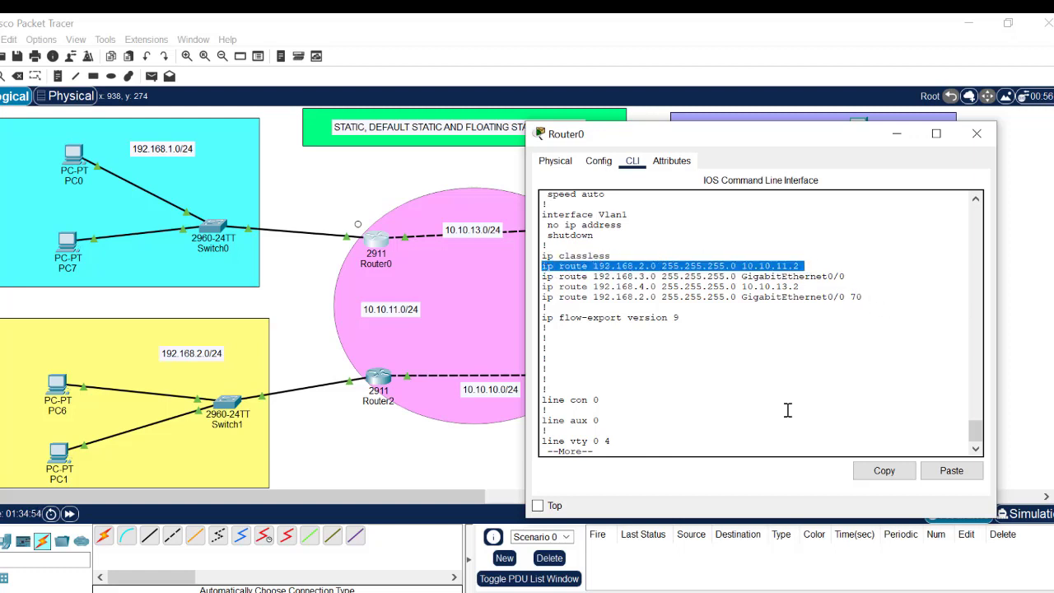
click(884, 473)
click(723, 442)
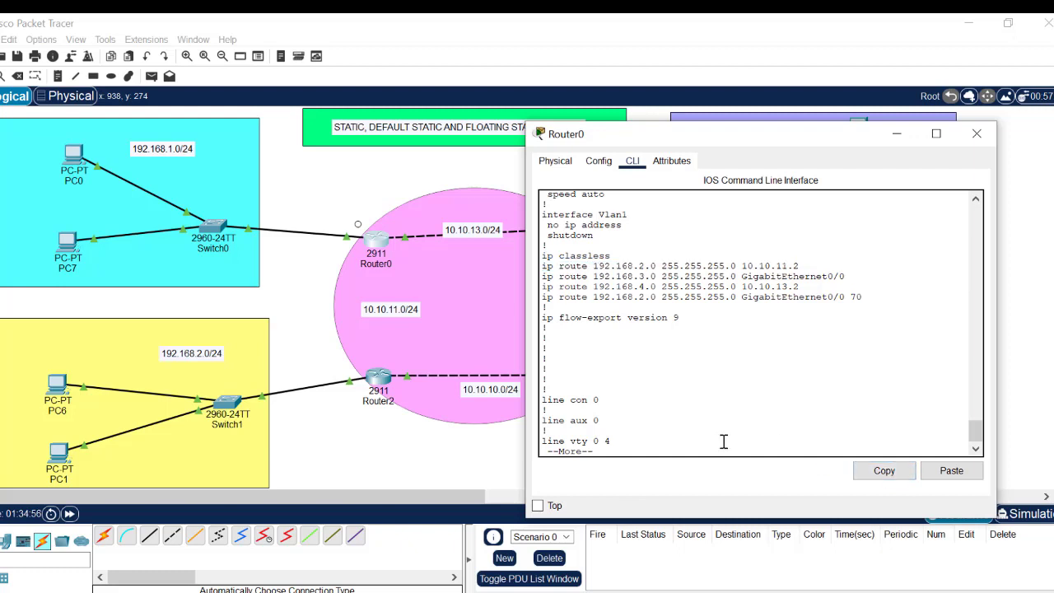
text(qno)
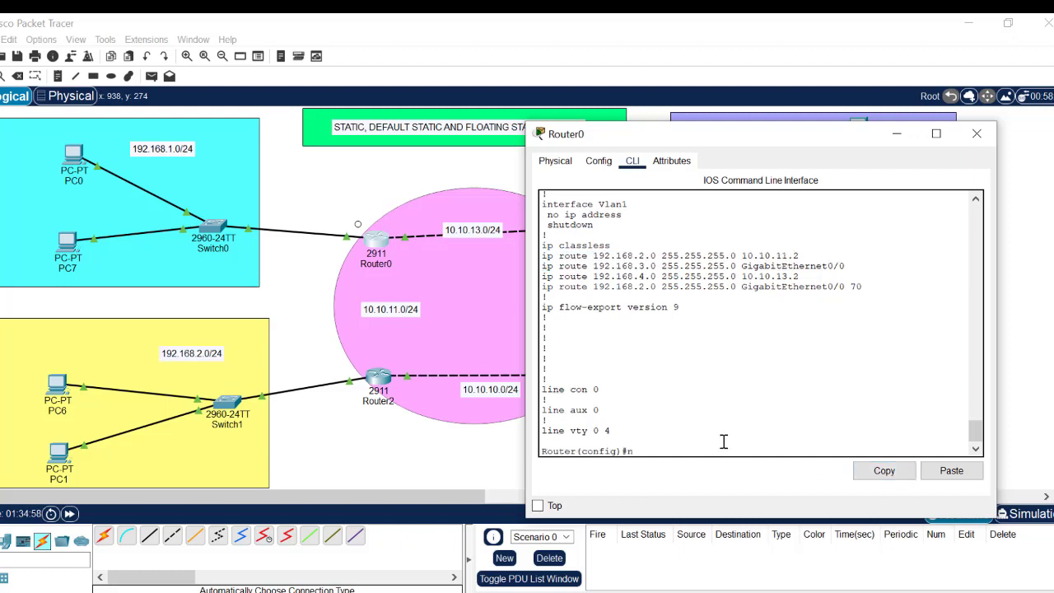
click(951, 470)
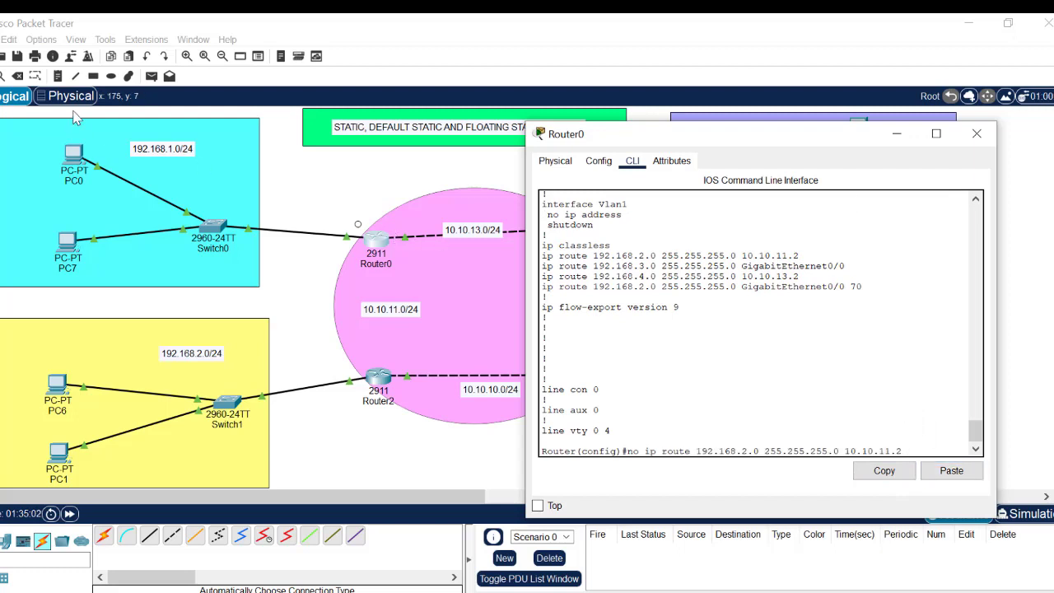
- Trace the route to 192.168.2.2 from PC0's command prompt with "tracert", examine the first hop, and minimize the window
click(76, 159)
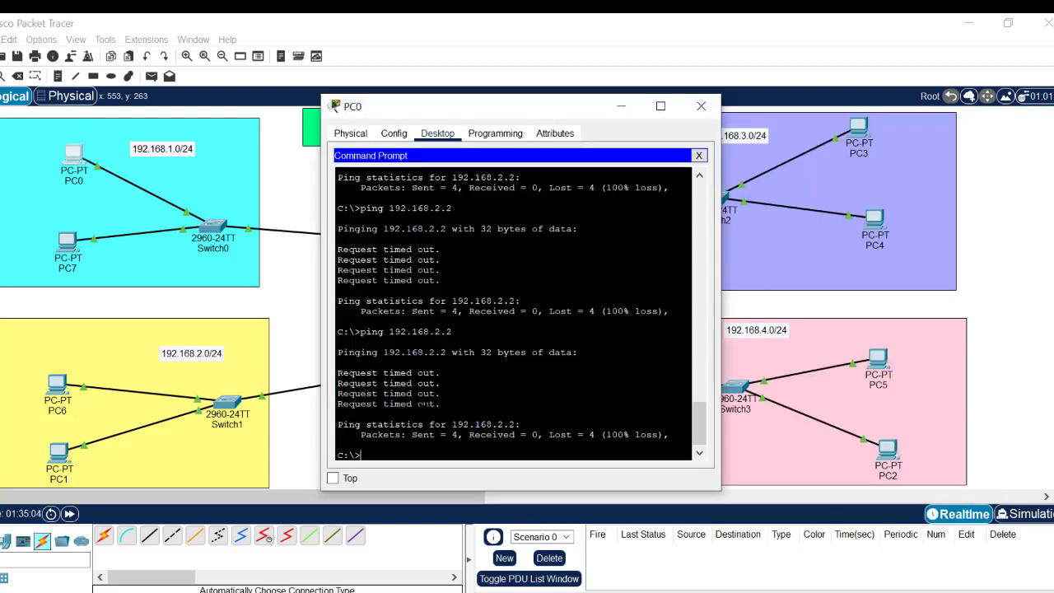
key(Up)
key(BackSpace)
key(BackSpace)
key(BackSpace)
key(BackSpace)
text(tracert)
key(Return)
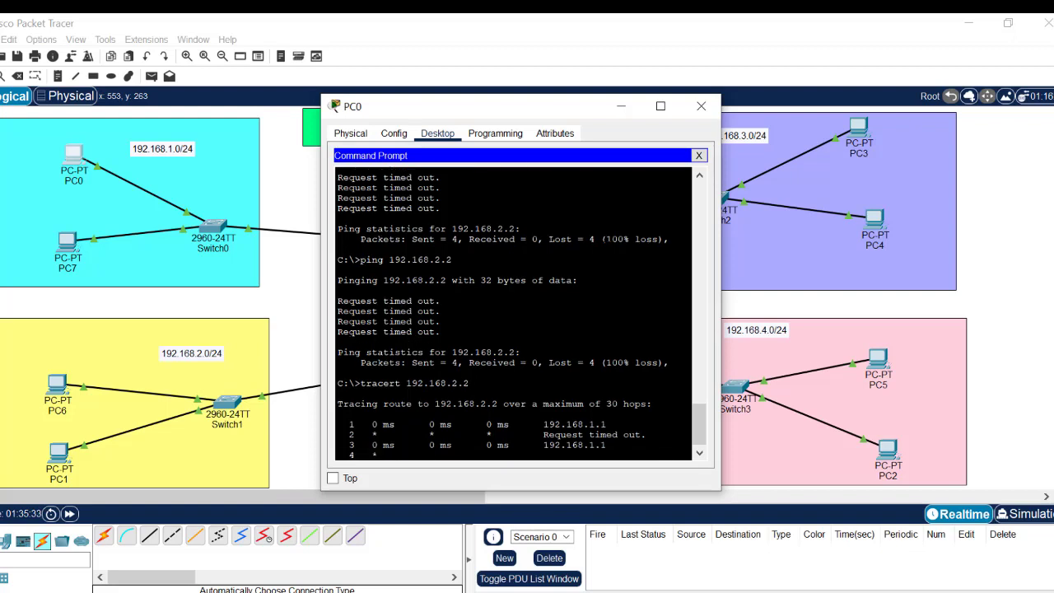
drag(606, 424, 543, 423)
click(619, 106)
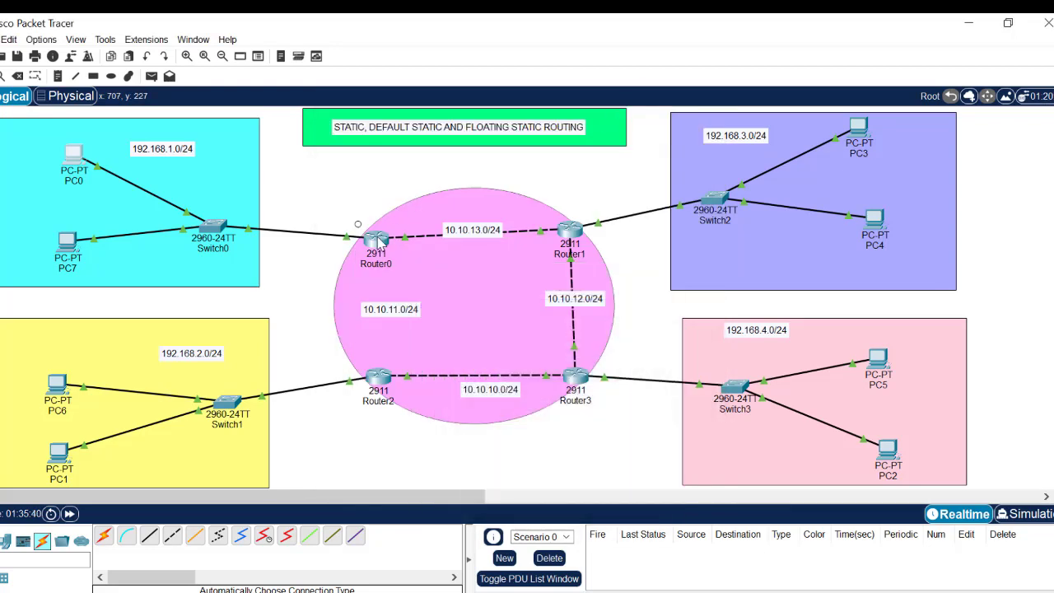
- Remove Router0's 192.168.2.0 static route via 10.10.11.2 with the prepared command and save the configuration with "do wr"
click(375, 240)
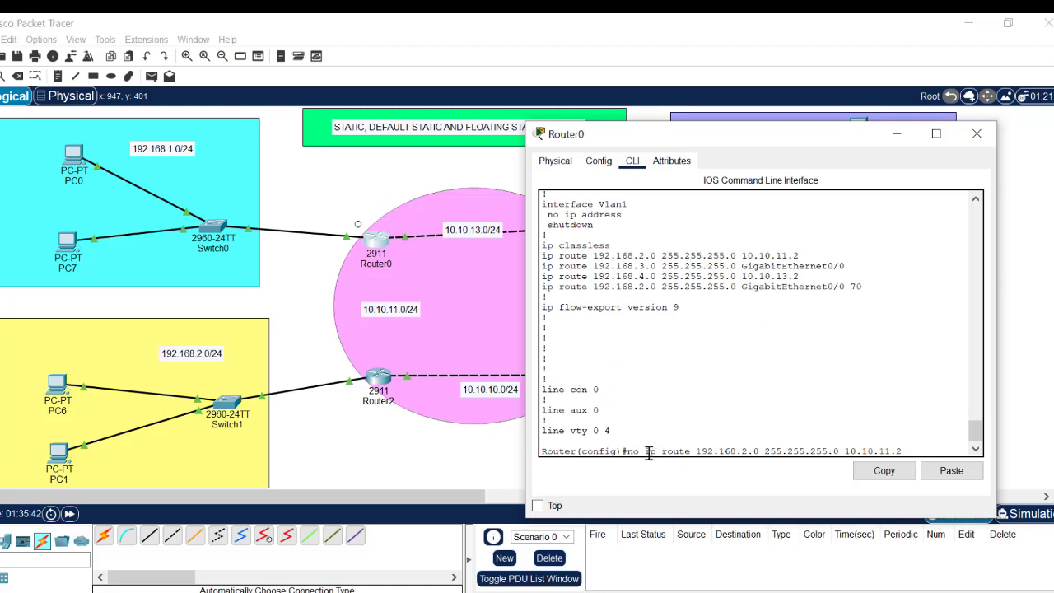
drag(645, 453, 629, 455)
key(Return)
key(Return)
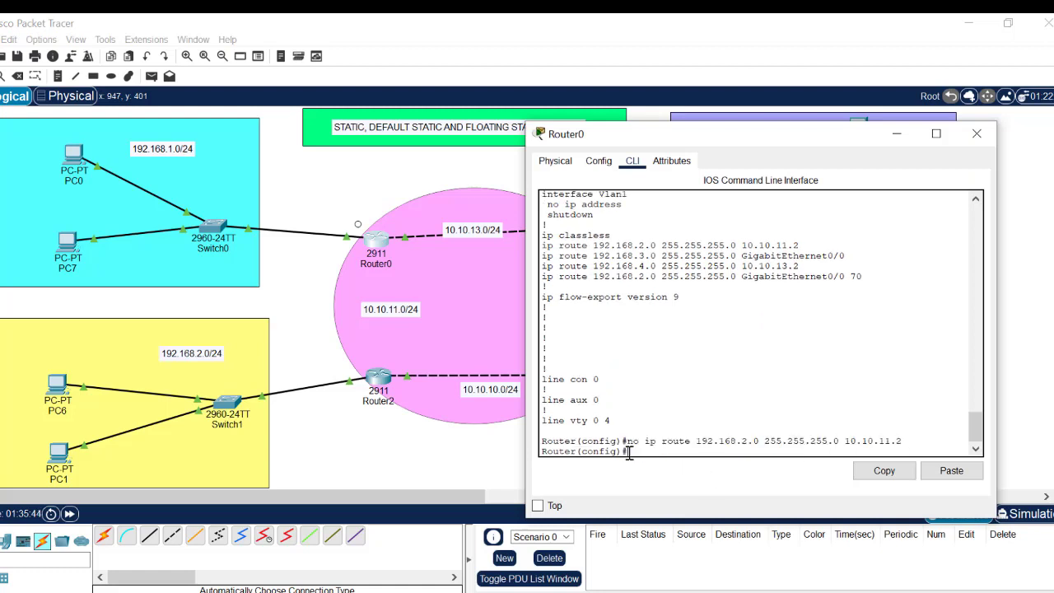
text(do wr)
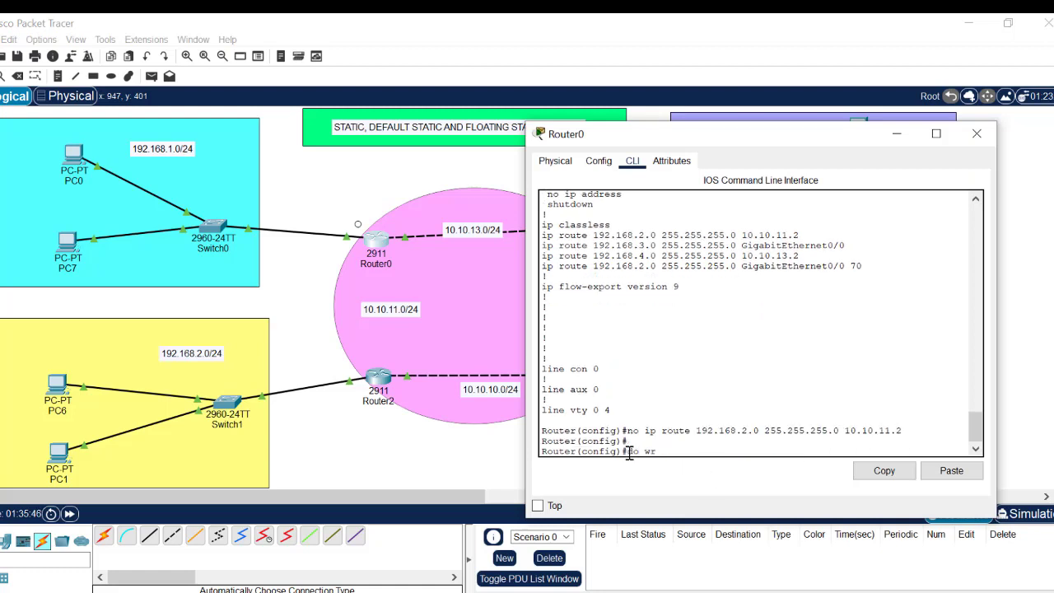
key(Return)
- Stop the running trace in PC0's command prompt and ping 192.168.2.2 again
click(73, 157)
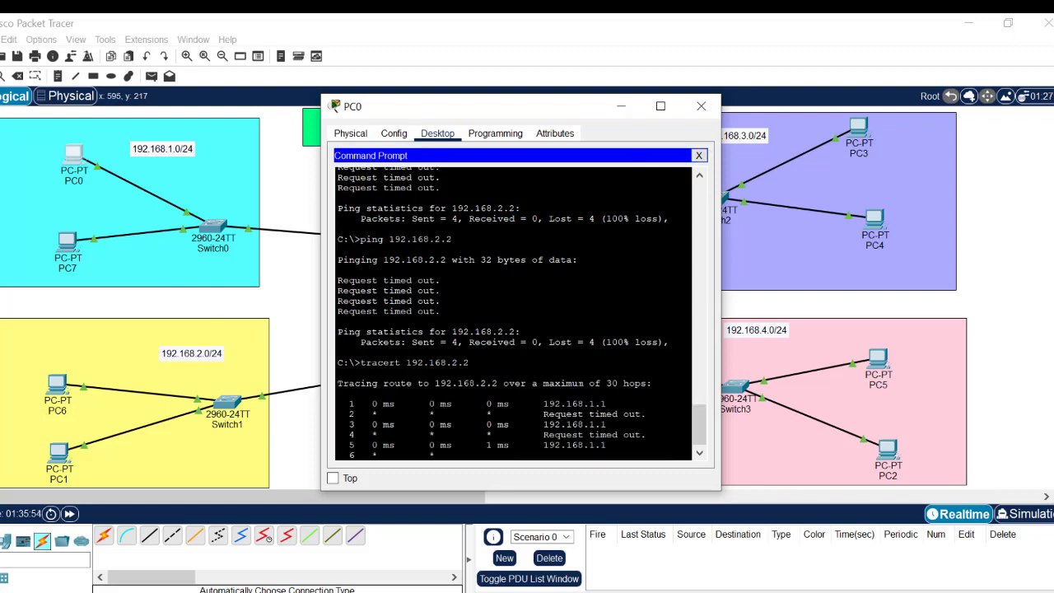
key(ctrl+c)
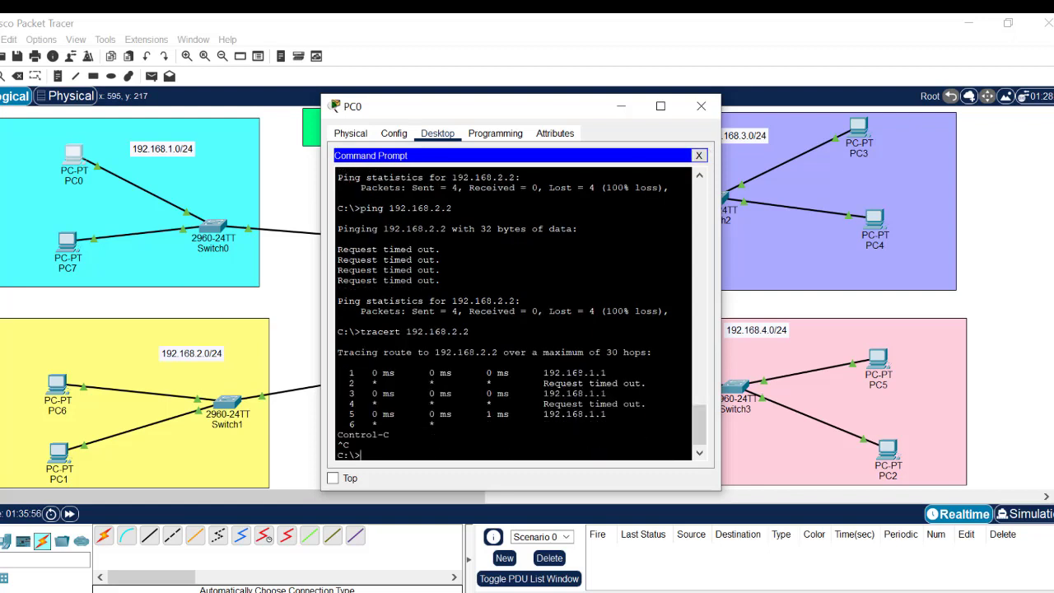
key(Up)
key(Up)
key(Return)
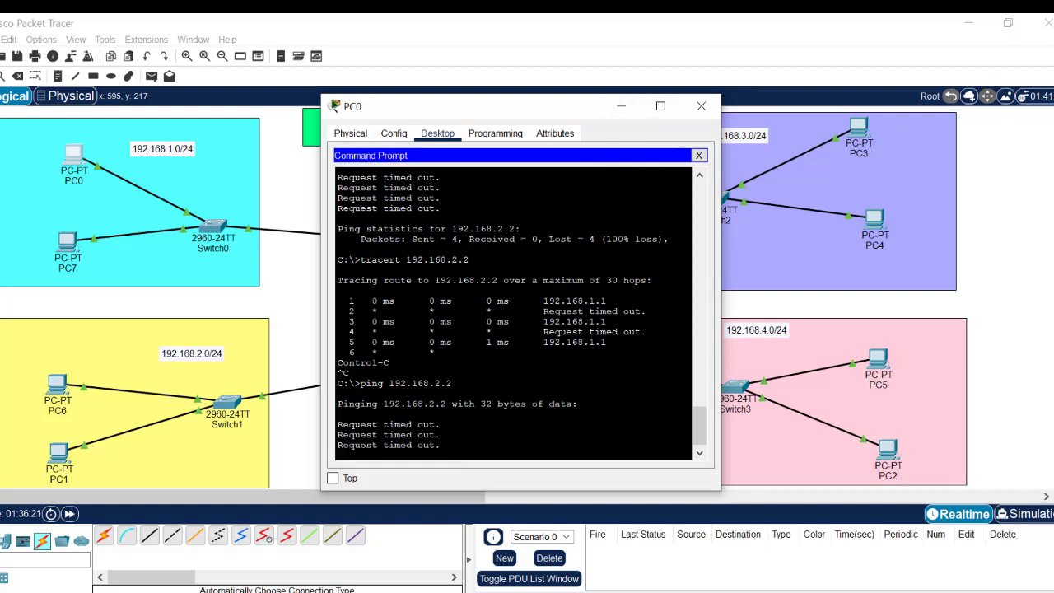
- Rerun "tracert 192.168.2.2" on PC0, minimize its window, and inspect the interface details of Router0 and Router1 in the topology
key(Up)
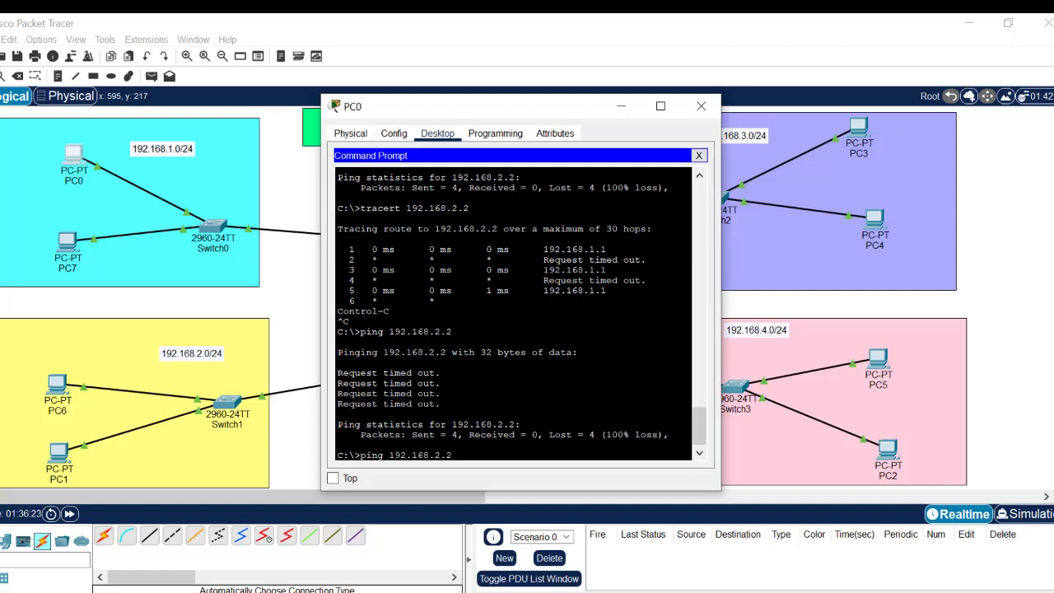
key(Up)
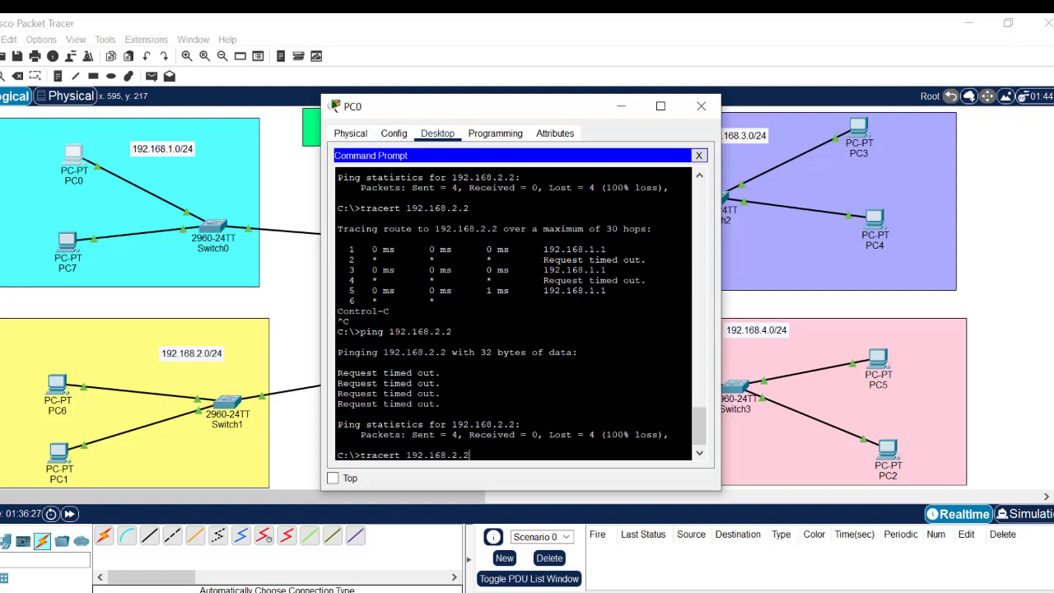
key(Return)
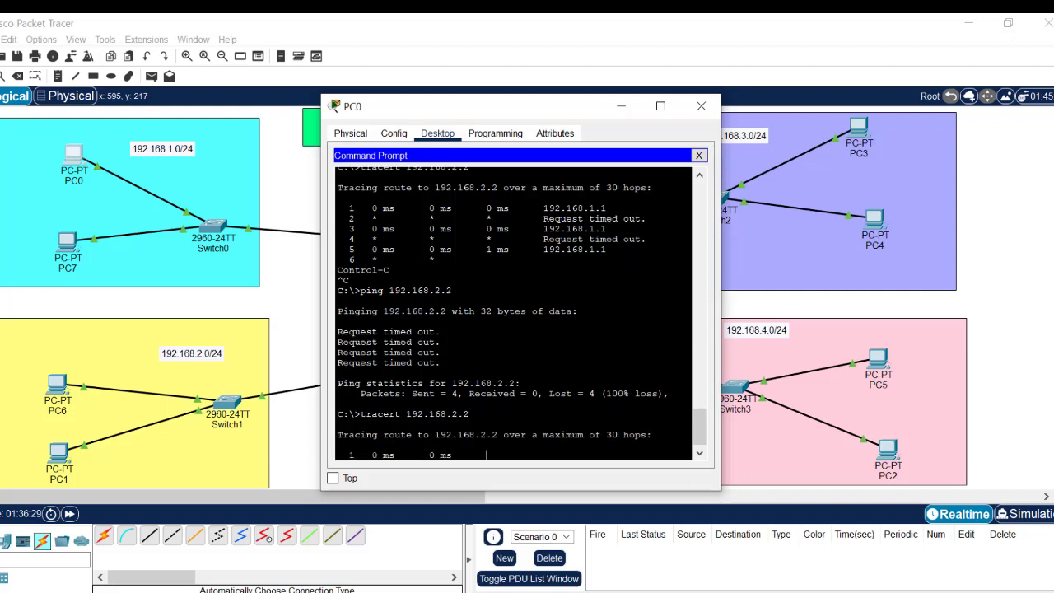
click(621, 107)
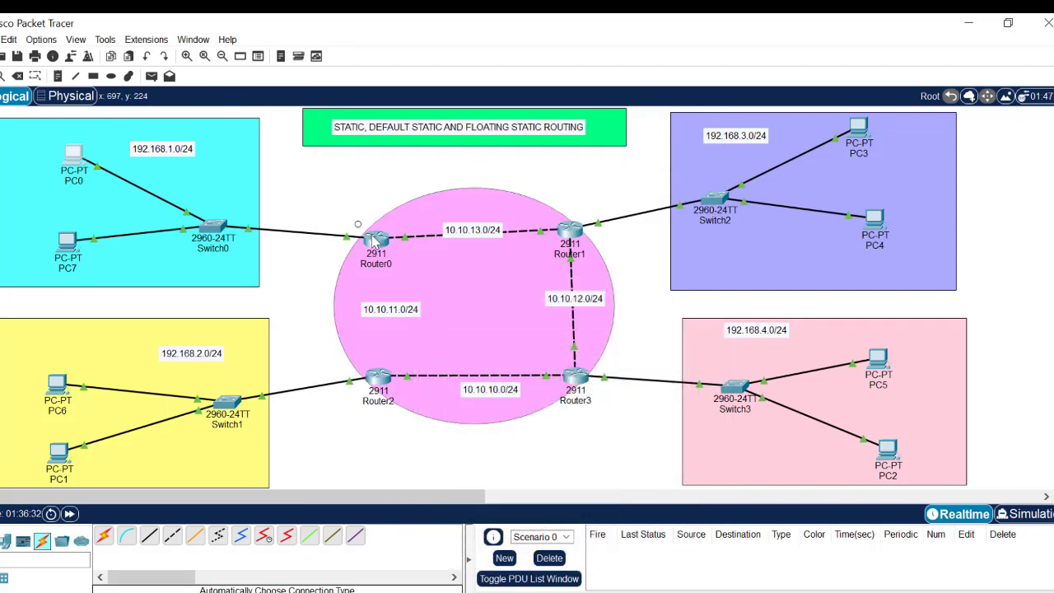
mouse_move(374, 239)
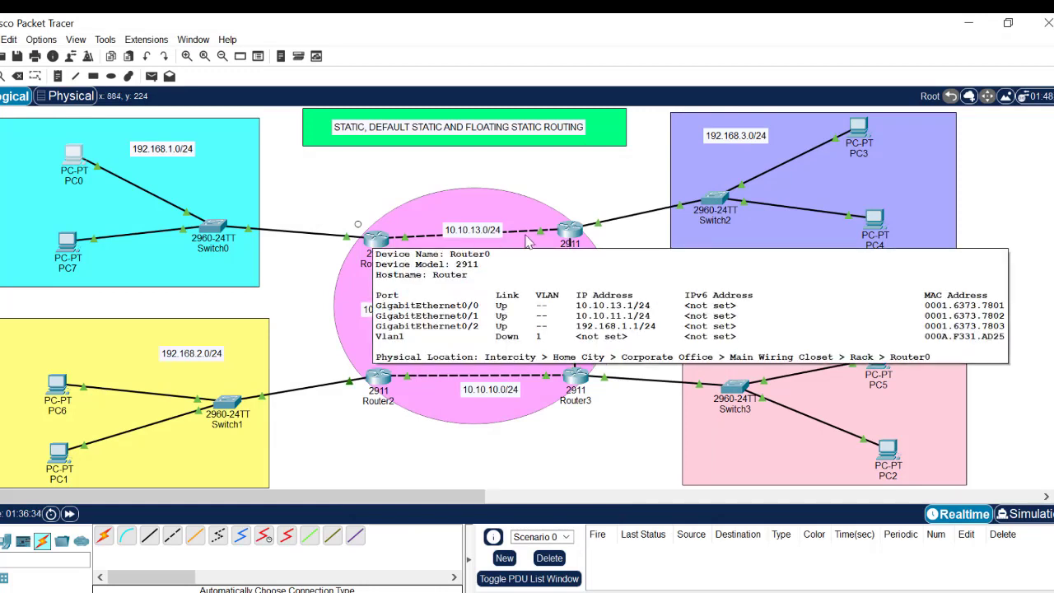
mouse_move(574, 233)
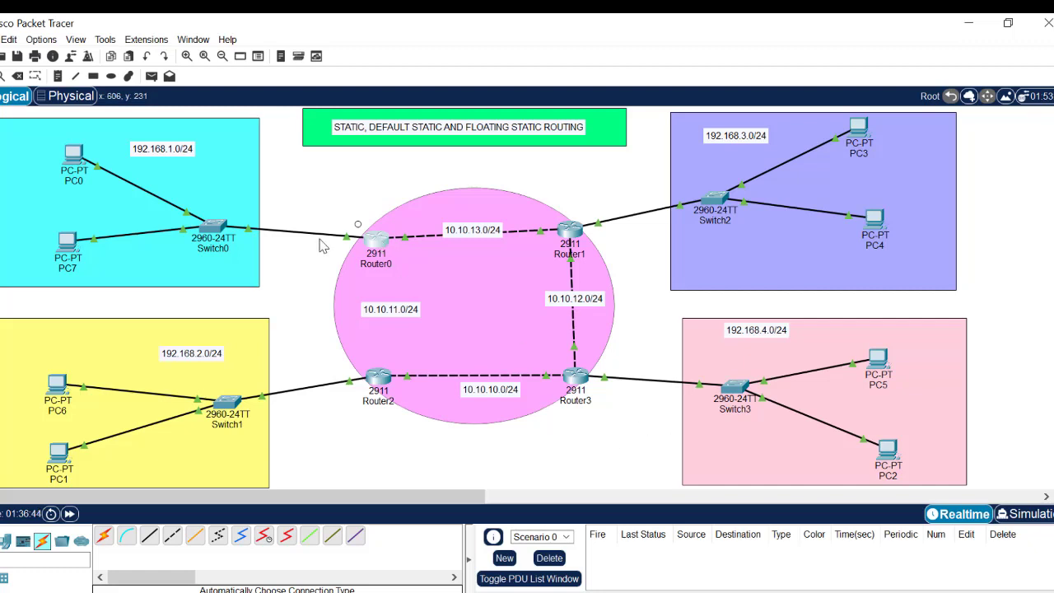
- Copy the floating route line "ip route 192.168.2.0 255.255.255.0 GigabitEthernet0/0 70" from the configuration output in Router0's CLI
click(372, 240)
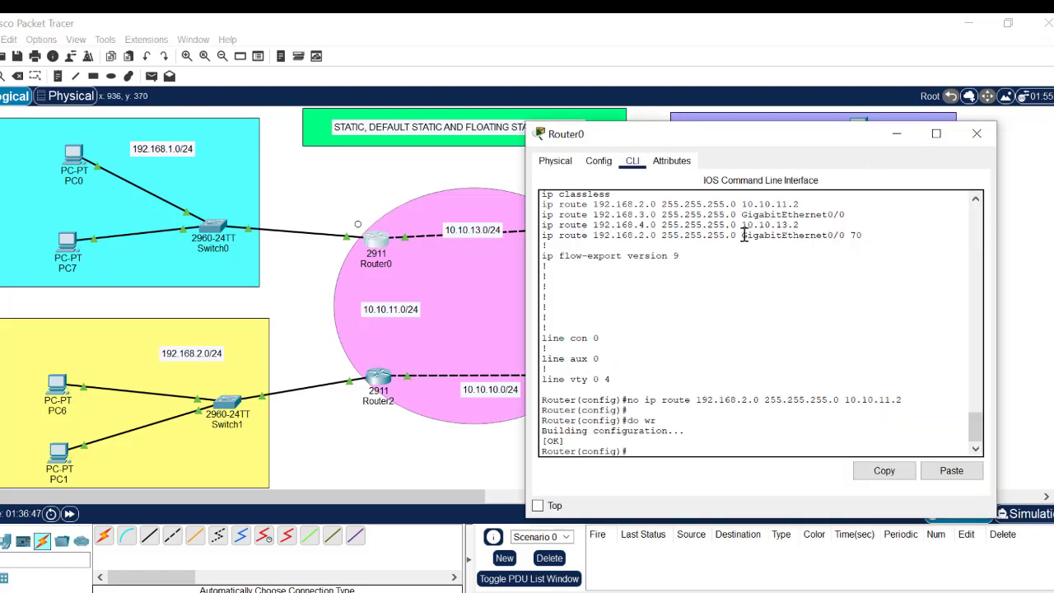
drag(863, 234, 541, 238)
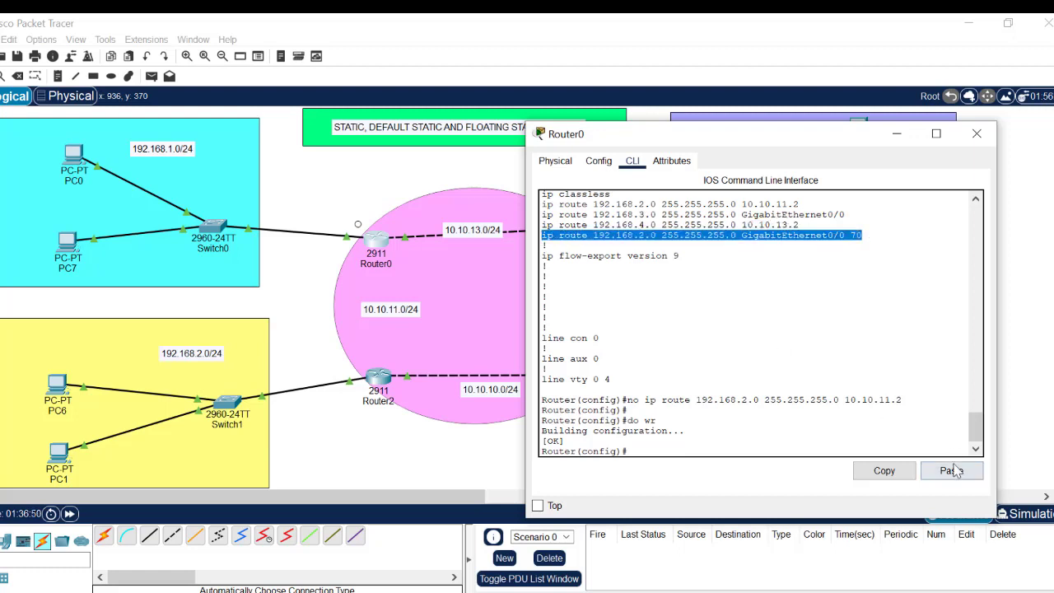
click(883, 472)
click(347, 195)
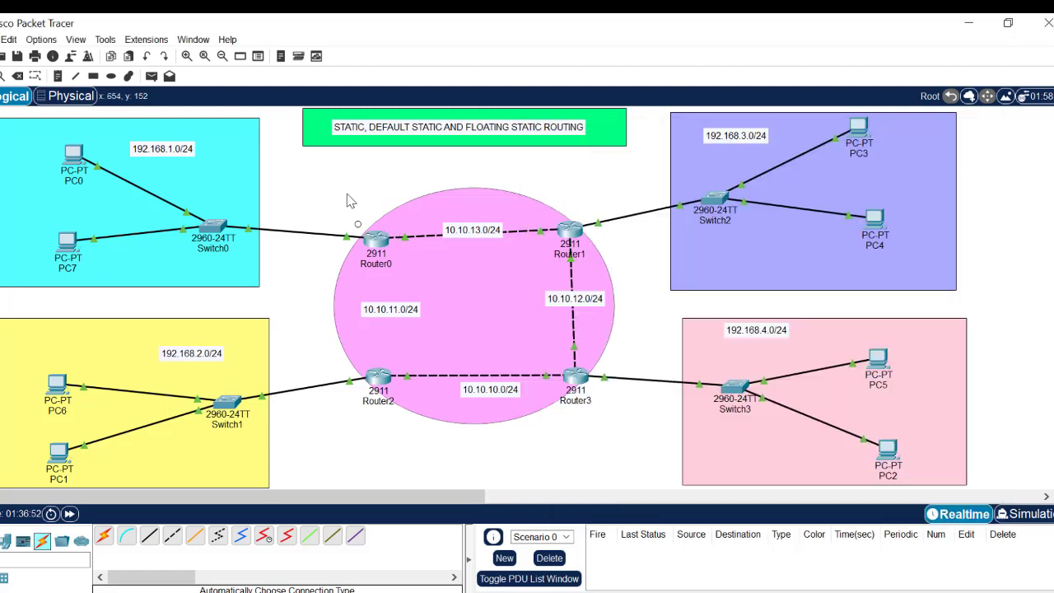
click(384, 245)
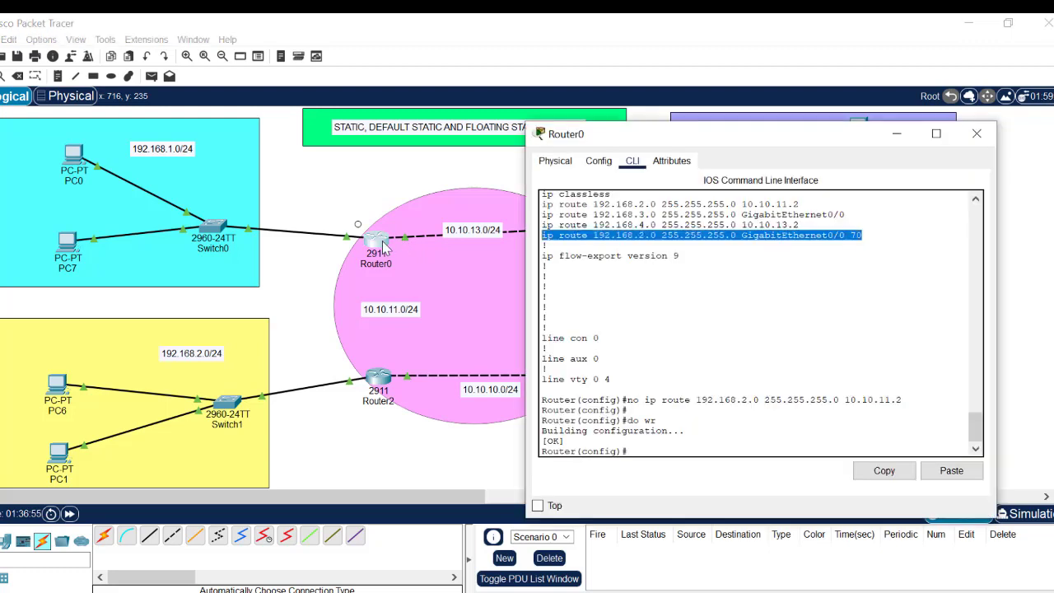
click(660, 444)
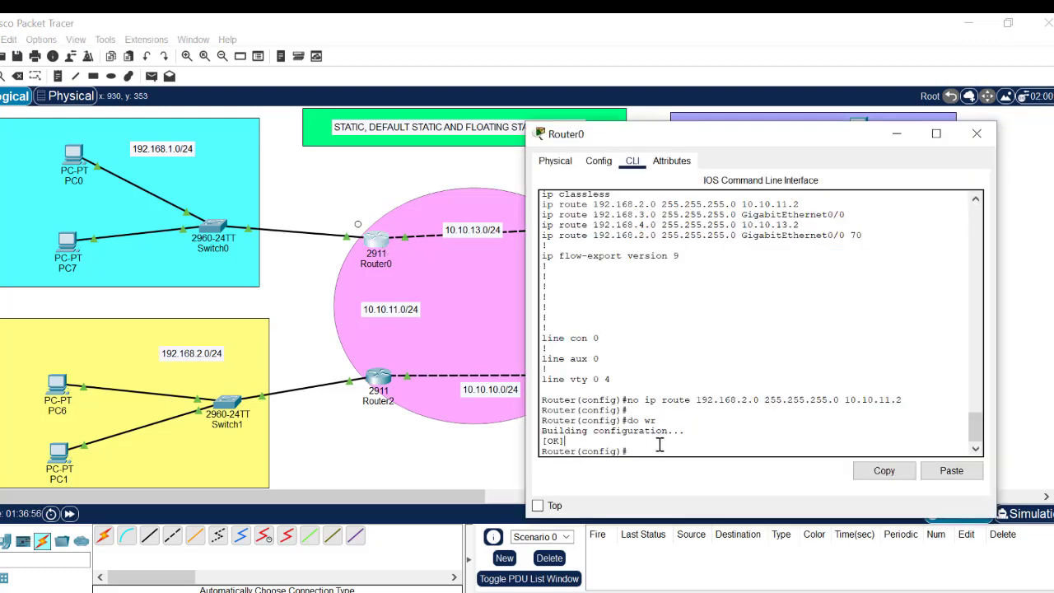
click(951, 470)
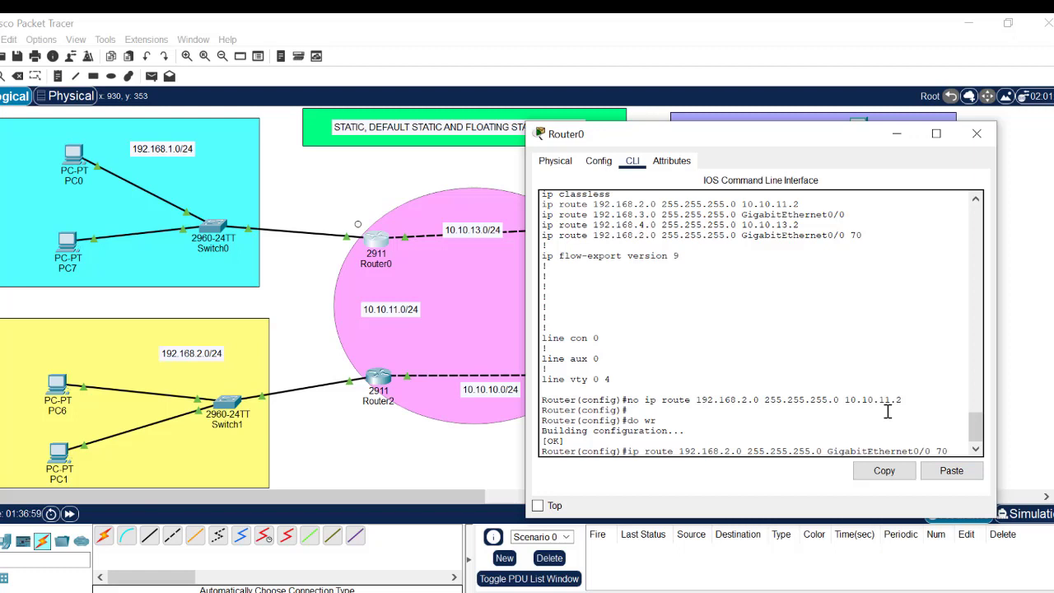
key(Left)
key(BackSpace)
text(1)
key(ctrl+z)
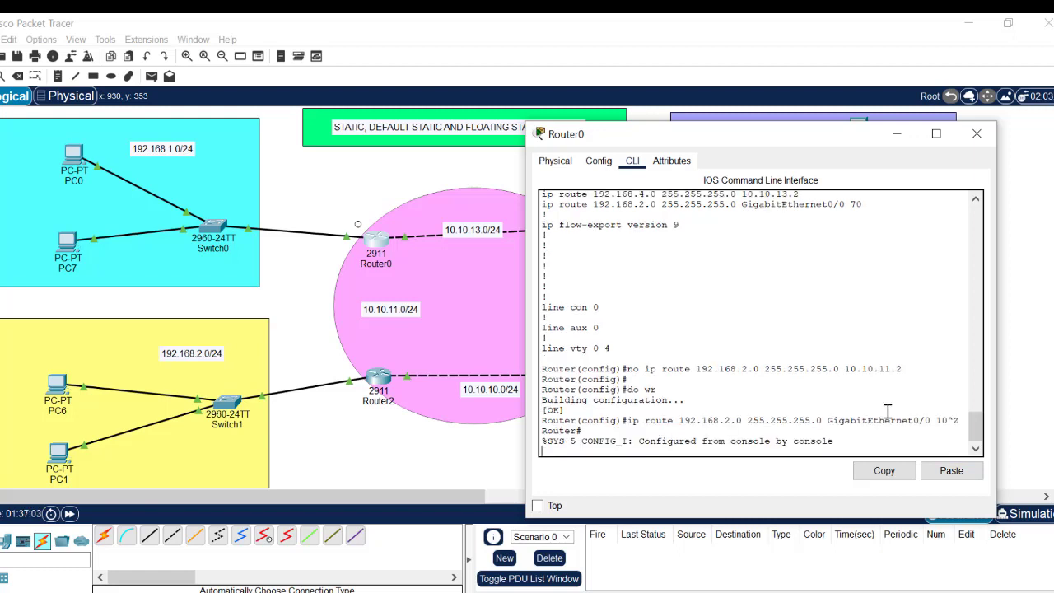
key(Return)
key(Return)
text(con)
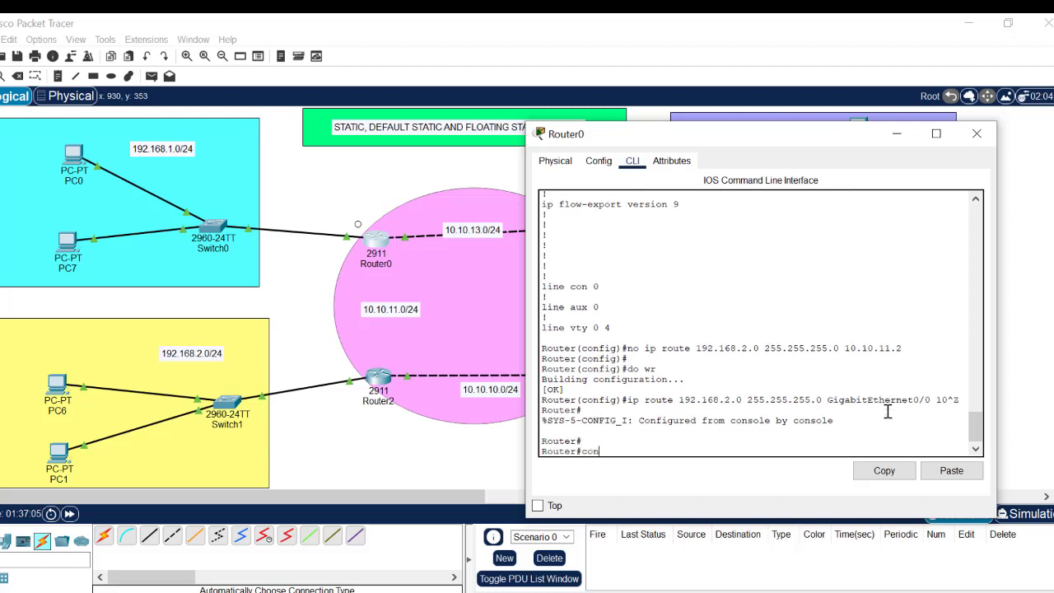
text(f t)
key(Return)
key(Return)
key(Return)
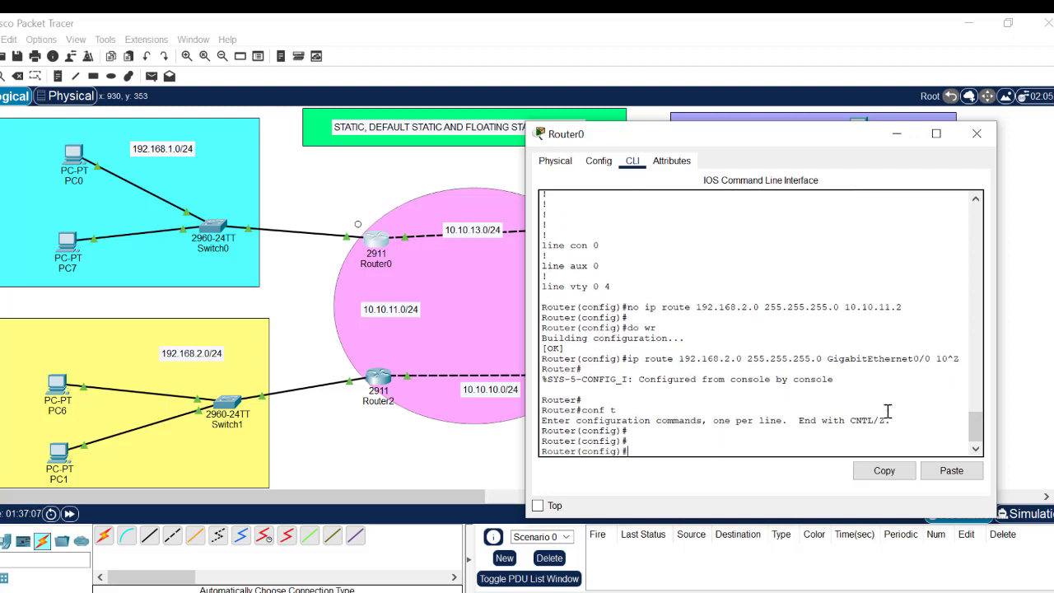
- Remove Router0's floating route with "no ip route 192.168.2.0 255.255.255.0 GigabitEthernet0/0 70"
click(951, 474)
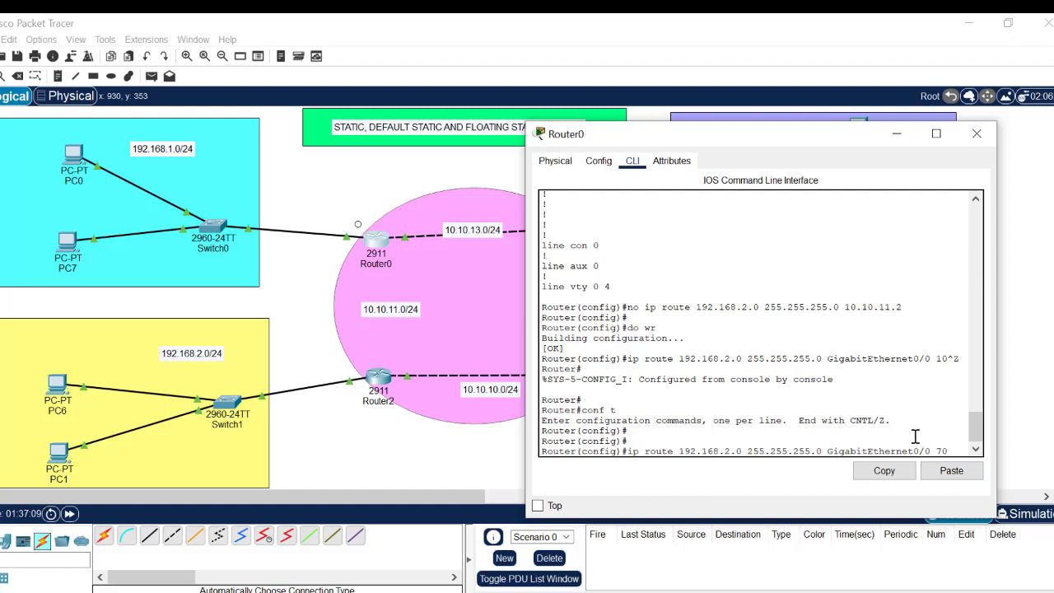
key(Left)
key(Left)
key(Left)
key(Left)
key(Left)
key(Left)
key(Left)
key(Left)
key(Left)
key(Left)
key(Left)
key(Left)
key(Left)
key(Left)
key(Left)
key(Left)
key(Left)
key(Left)
key(Left)
key(Left)
key(Left)
key(Left)
key(Left)
key(Left)
key(Left)
key(Left)
text(no)
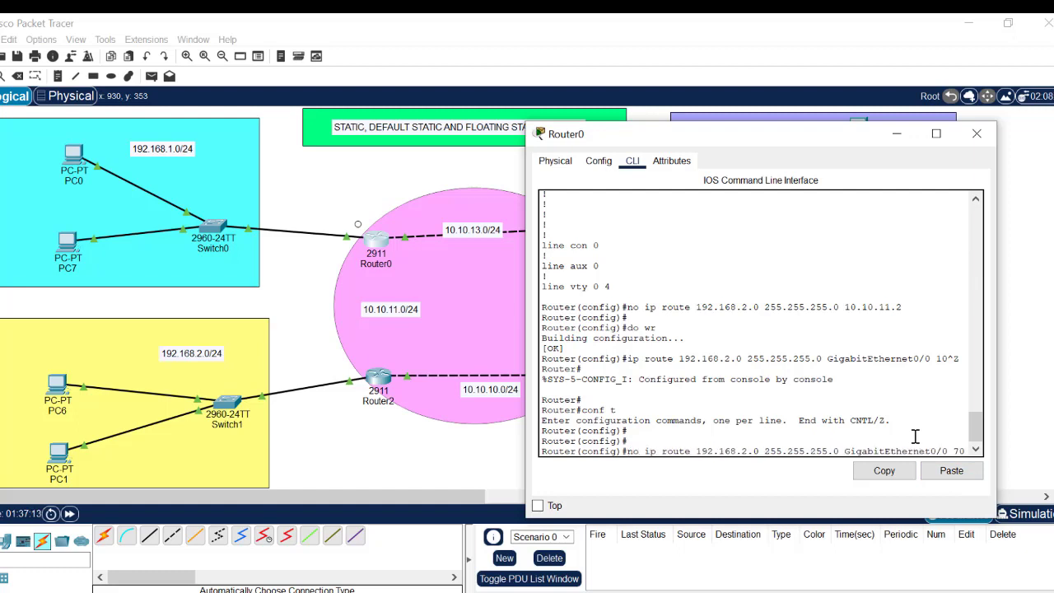
key(Return)
key(Return)
key(Return)
key(Return)
- Add the next-hop floating route "ip route 192.168.2.0 255.255.255.0 10.10.13.2 10" on Router0 and save the configuration with "do wr"
click(952, 470)
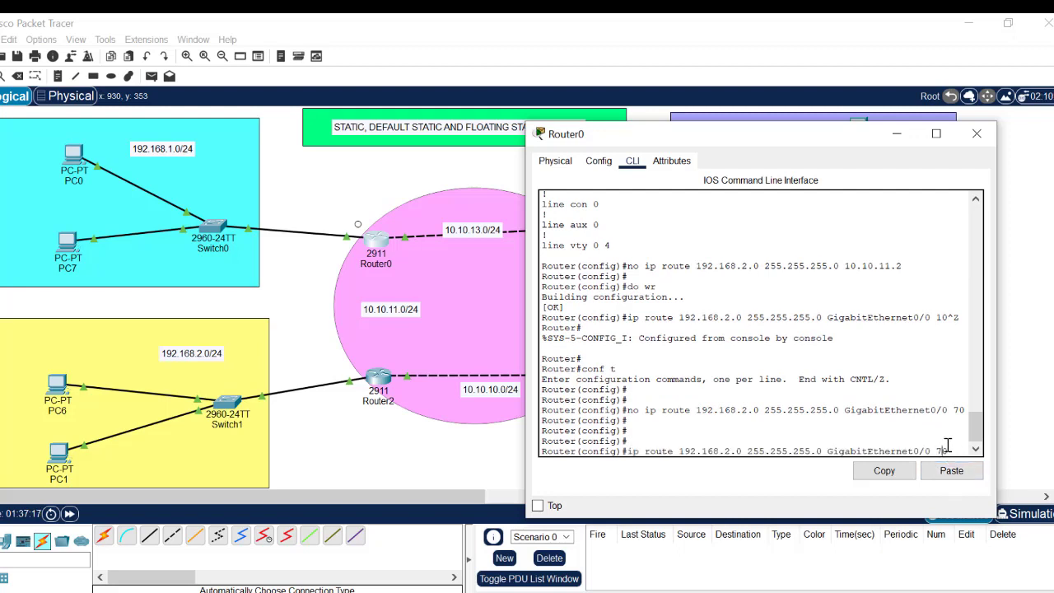
key(BackSpace)
text(1)
key(Left)
key(Left)
key(BackSpace)
key(BackSpace)
key(BackSpace)
key(BackSpace)
key(BackSpace)
key(BackSpace)
key(BackSpace)
key(BackSpace)
key(BackSpace)
key(BackSpace)
key(BackSpace)
key(BackSpace)
key(BackSpace)
key(BackSpace)
key(BackSpace)
key(BackSpace)
key(BackSpace)
key(BackSpace)
click(438, 182)
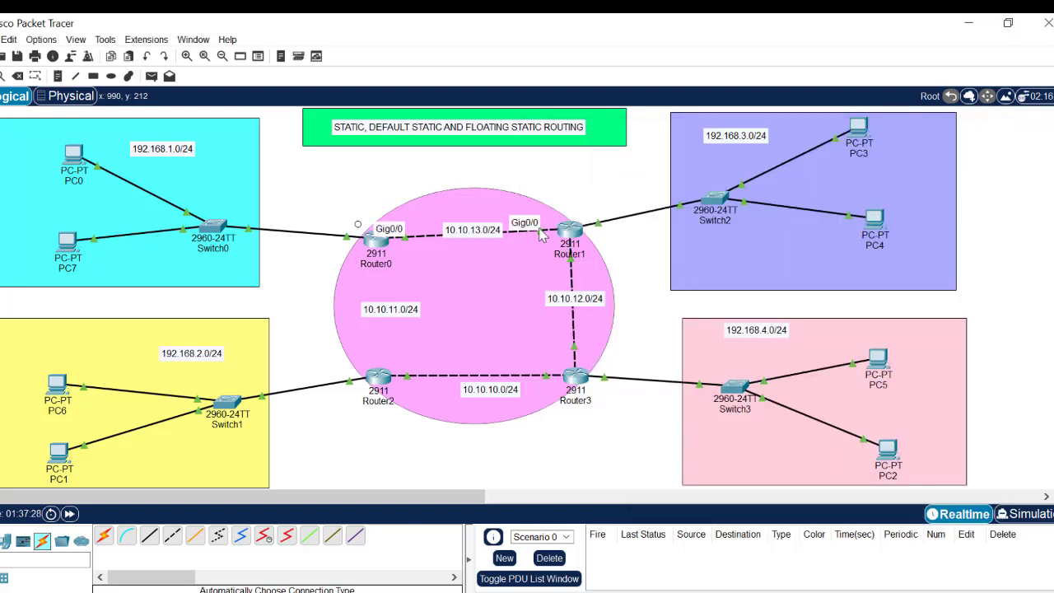
mouse_move(571, 232)
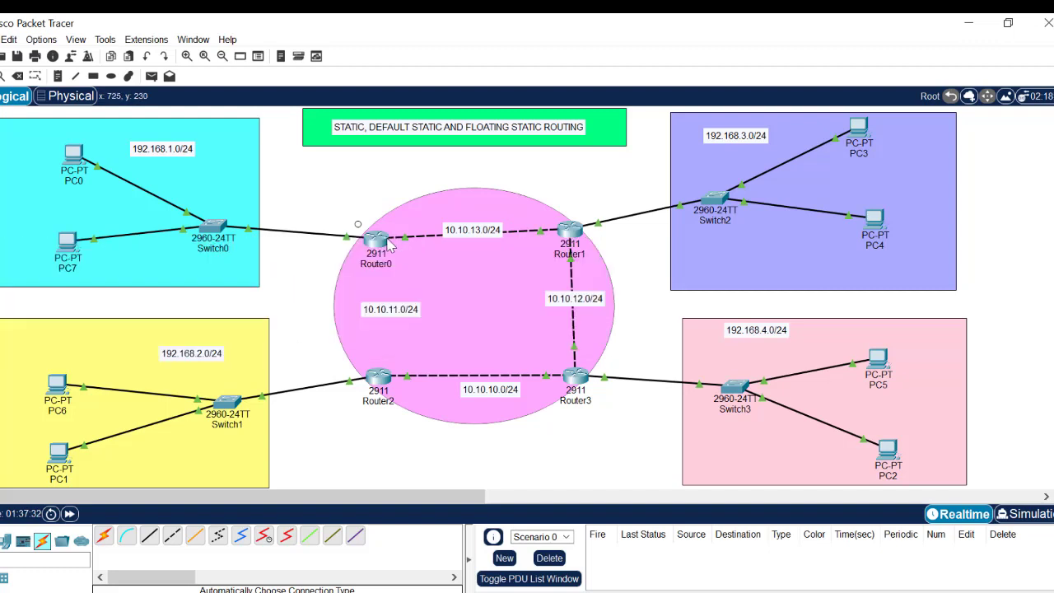
click(377, 240)
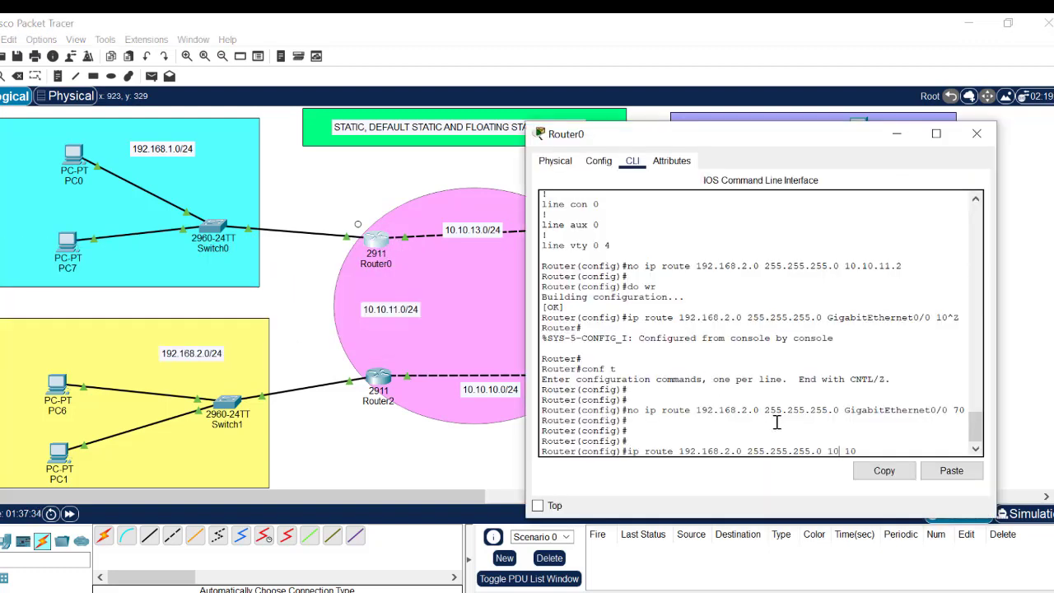
text(10.10.13.2)
key(Return)
text(do wr)
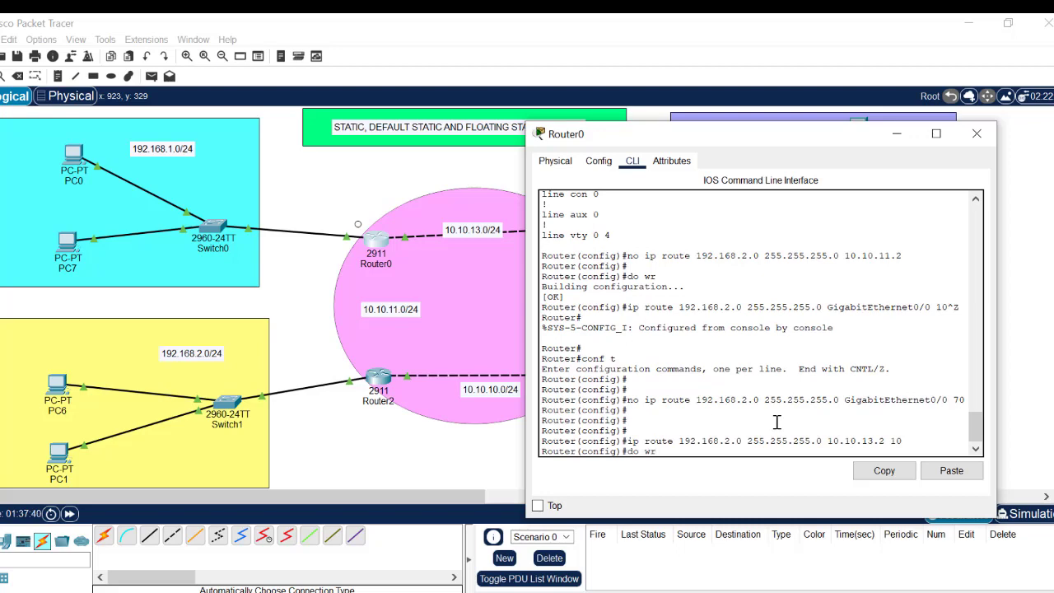
key(Return)
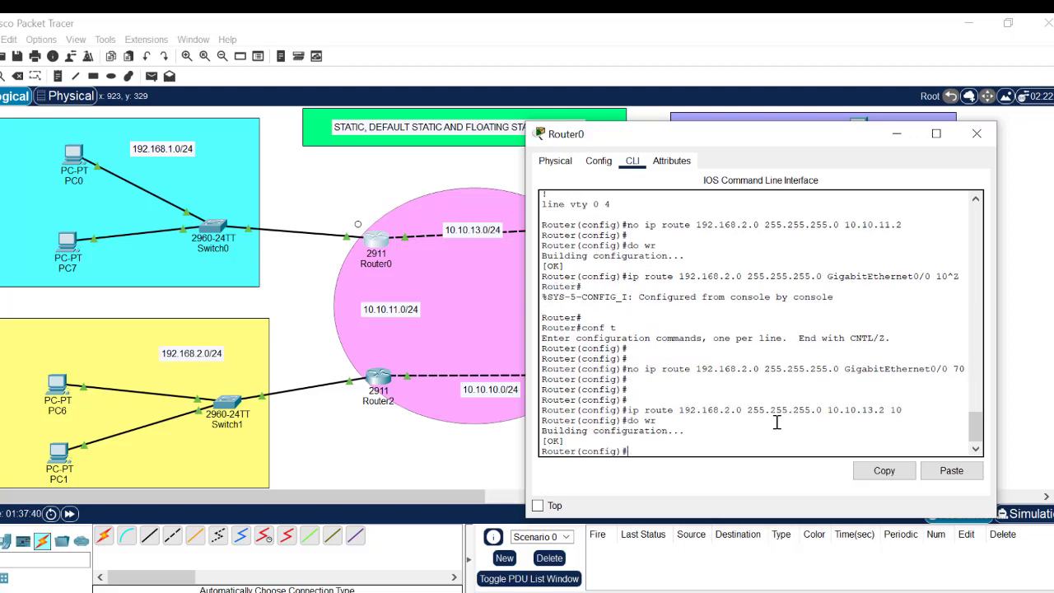
- Stop the running trace on PC0, run "tracert 192.168.2.2" again, and close the PC0 window
click(73, 154)
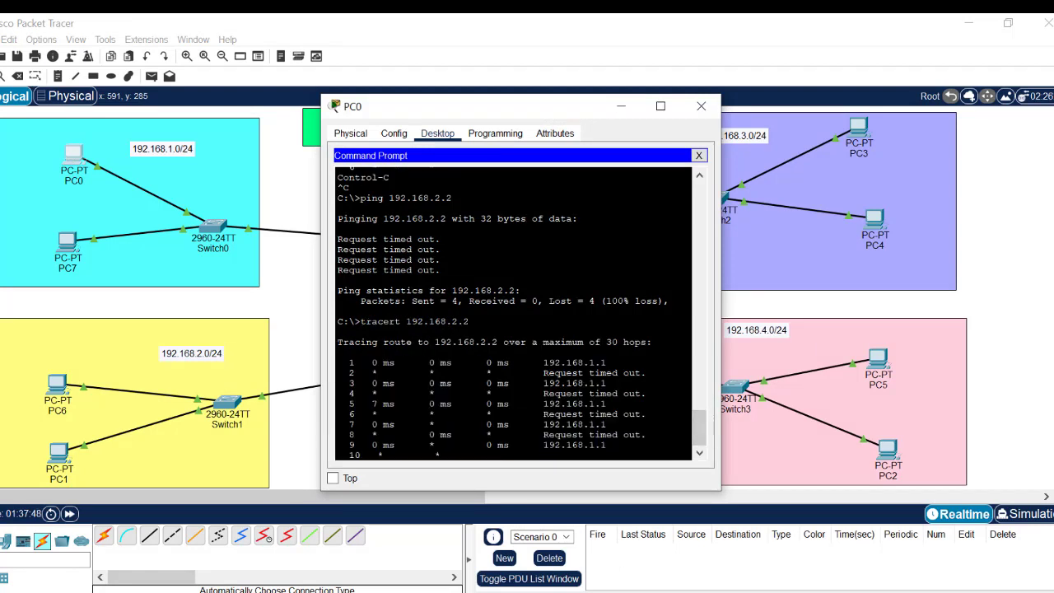
key(ctrl+c)
key(Up)
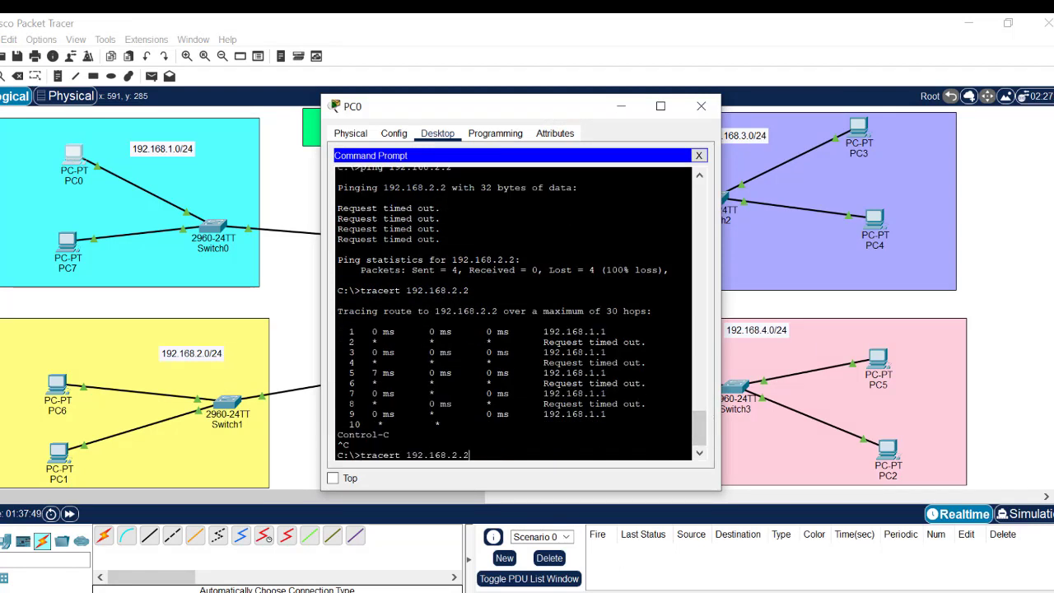
key(Return)
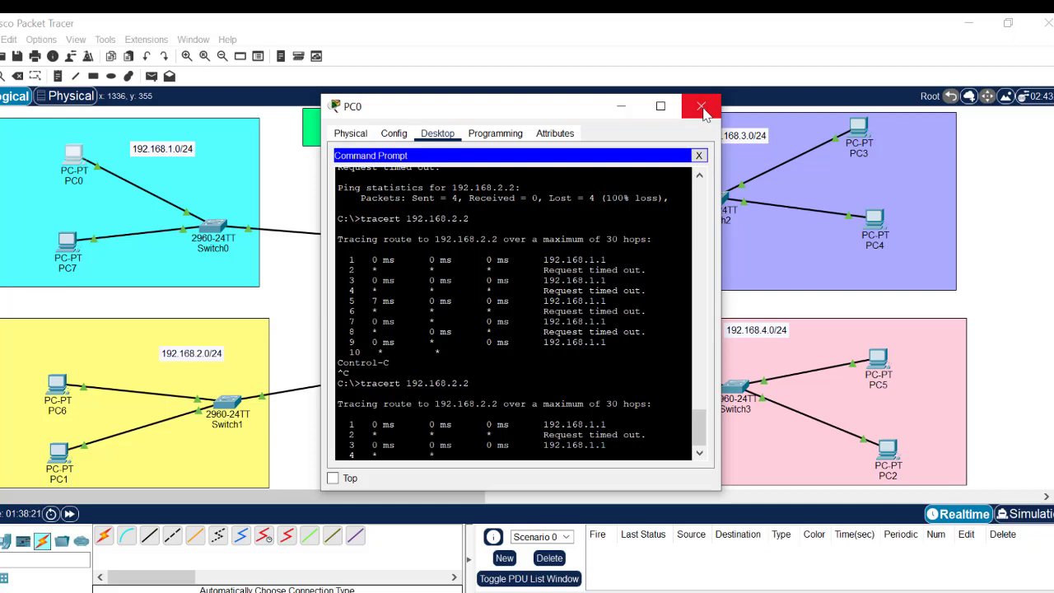
click(701, 107)
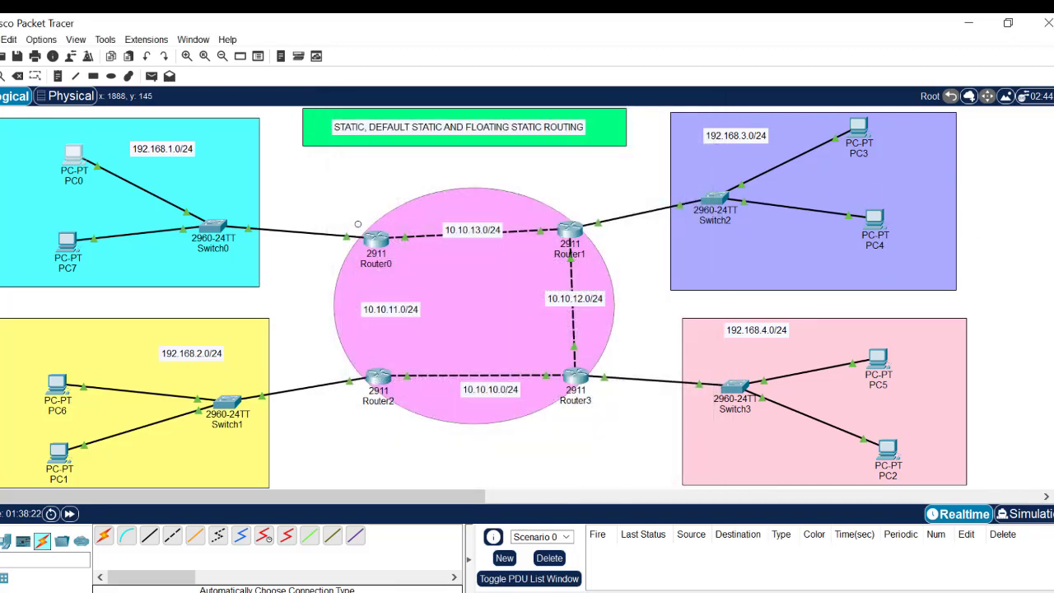
- Switch to PowerPoint, review the static, default and floating static route commands on the Static Routing slide, and minimize the presentation
mouse_move(1053, 185)
mouse_down()
mouse_move(1053, 228)
mouse_move(1053, 199)
mouse_up()
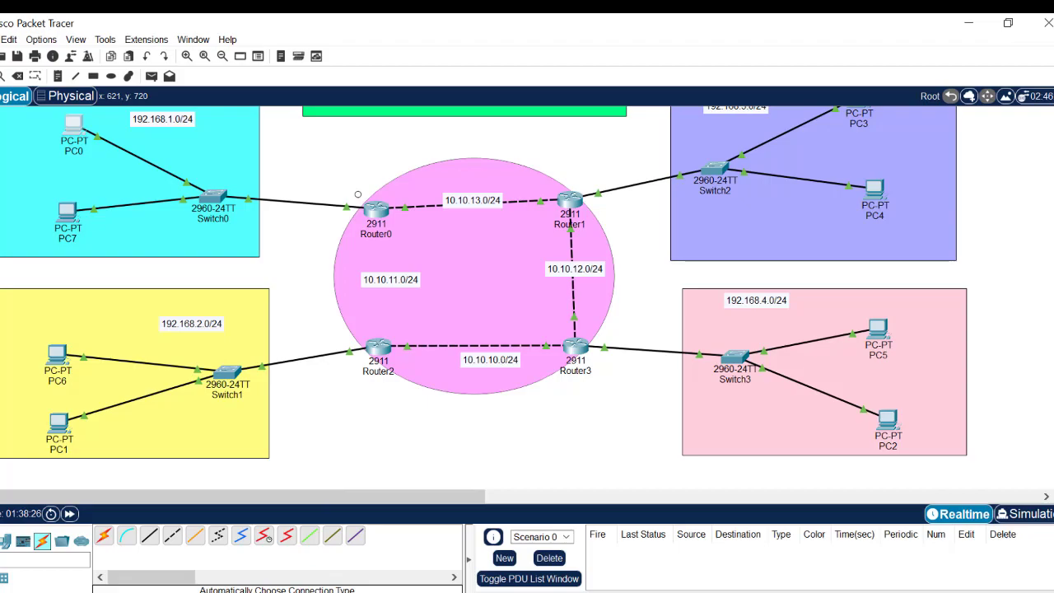
key(alt+Tab)
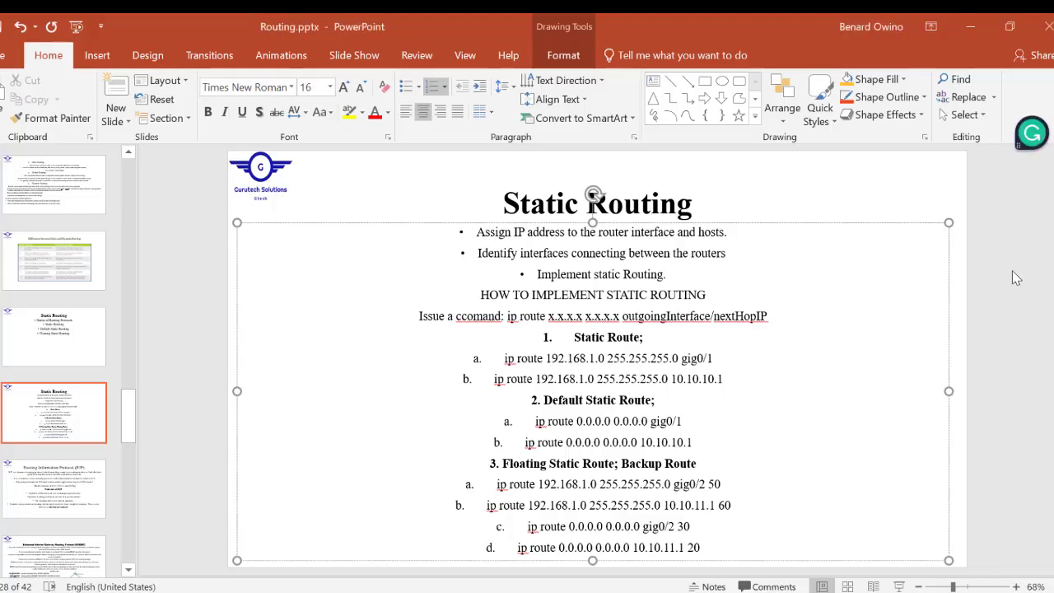
click(998, 264)
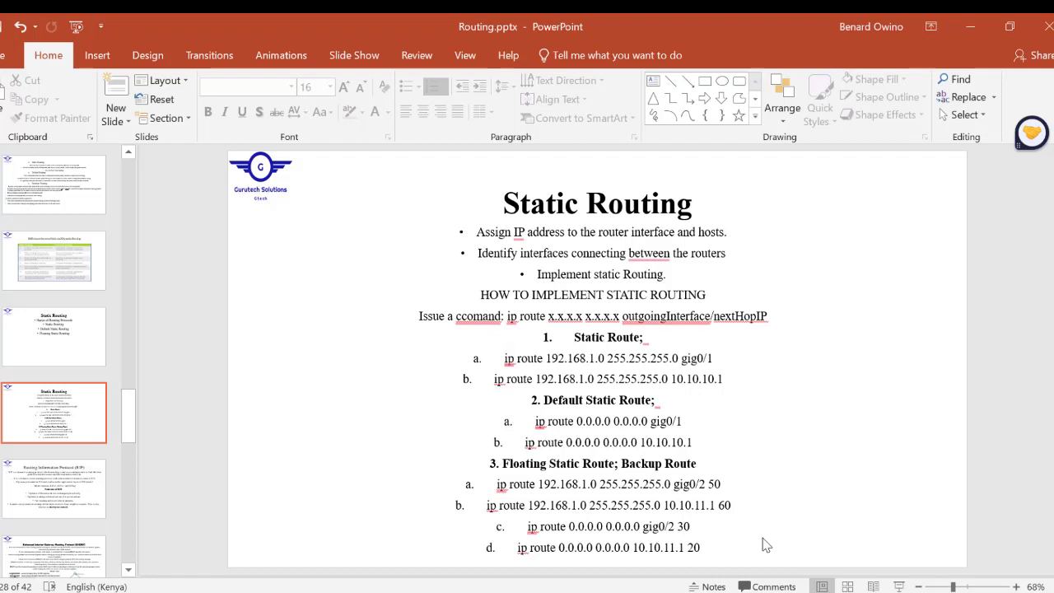
mouse_move(701, 550)
mouse_down()
mouse_move(604, 527)
mouse_move(508, 486)
mouse_move(503, 463)
mouse_up()
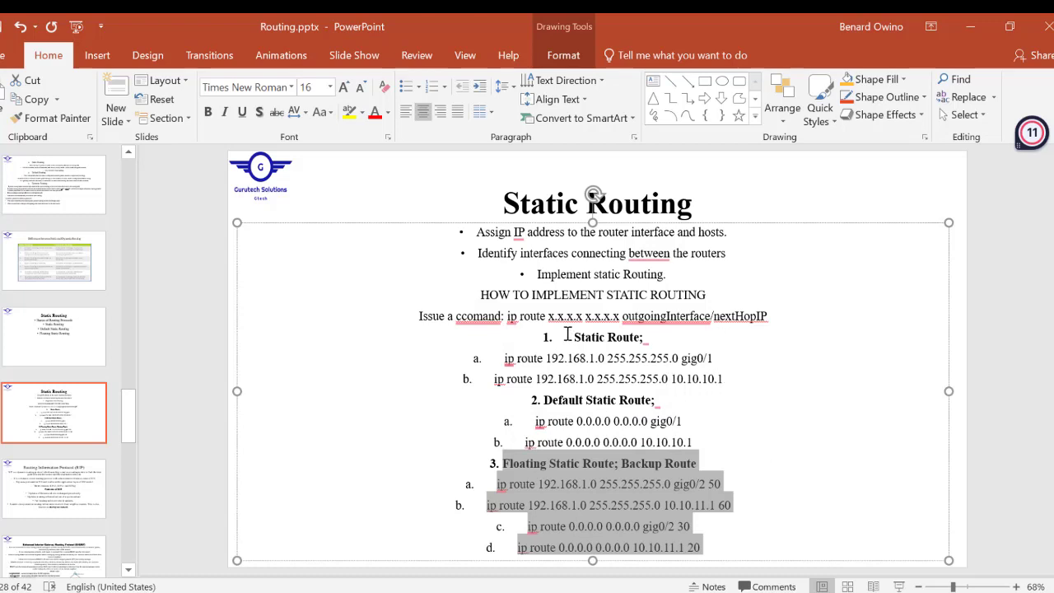
drag(570, 335, 704, 436)
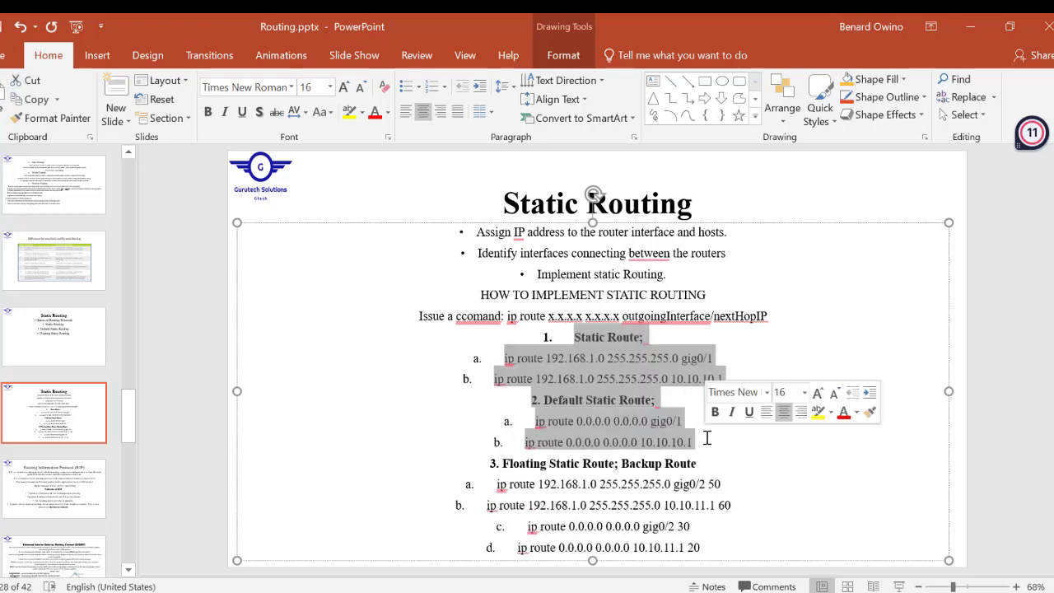
click(650, 255)
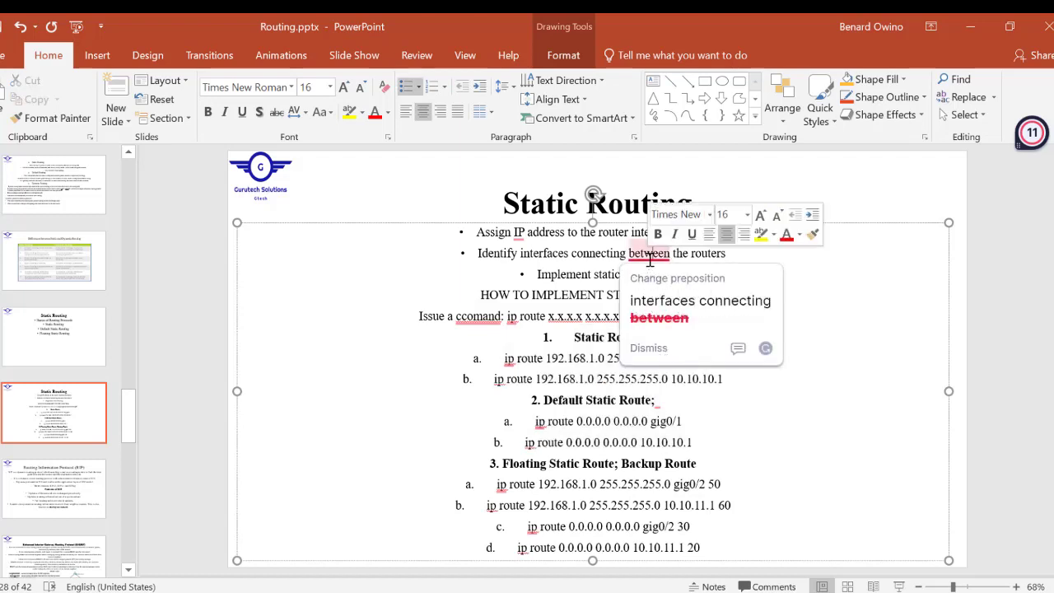
click(875, 206)
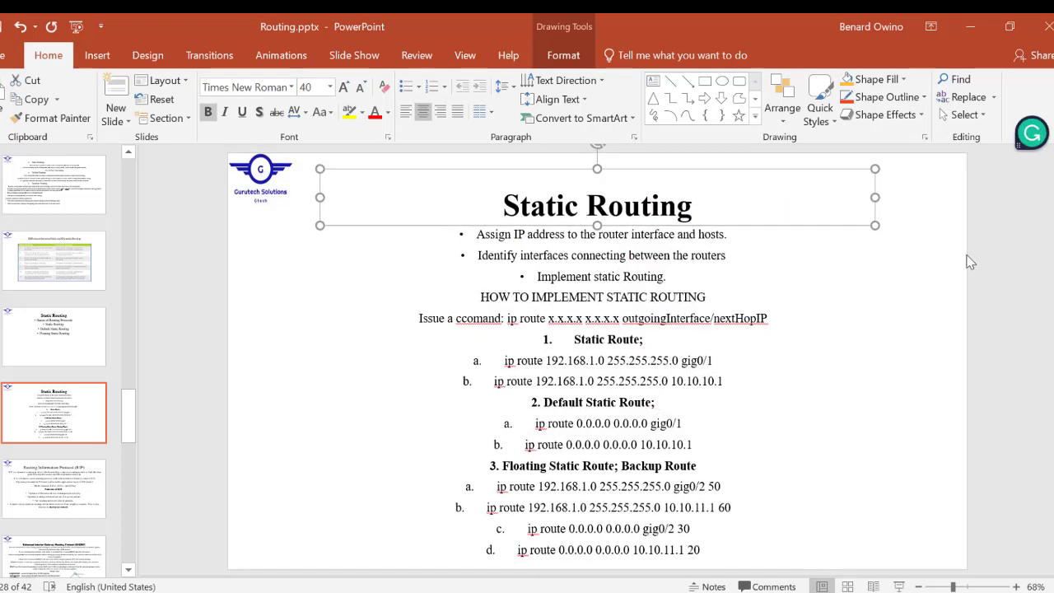
click(969, 27)
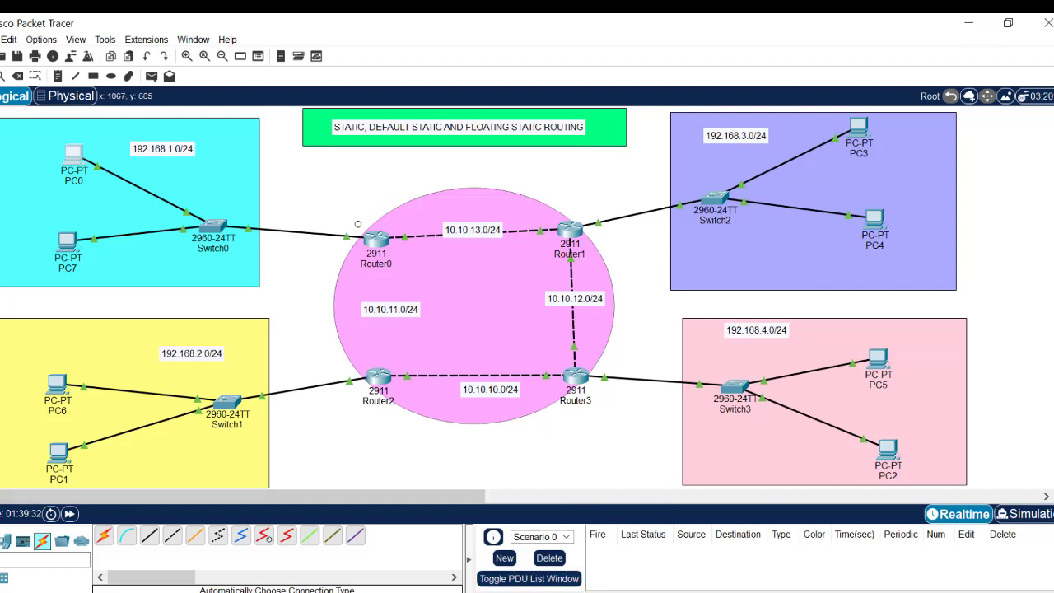
click(543, 592)
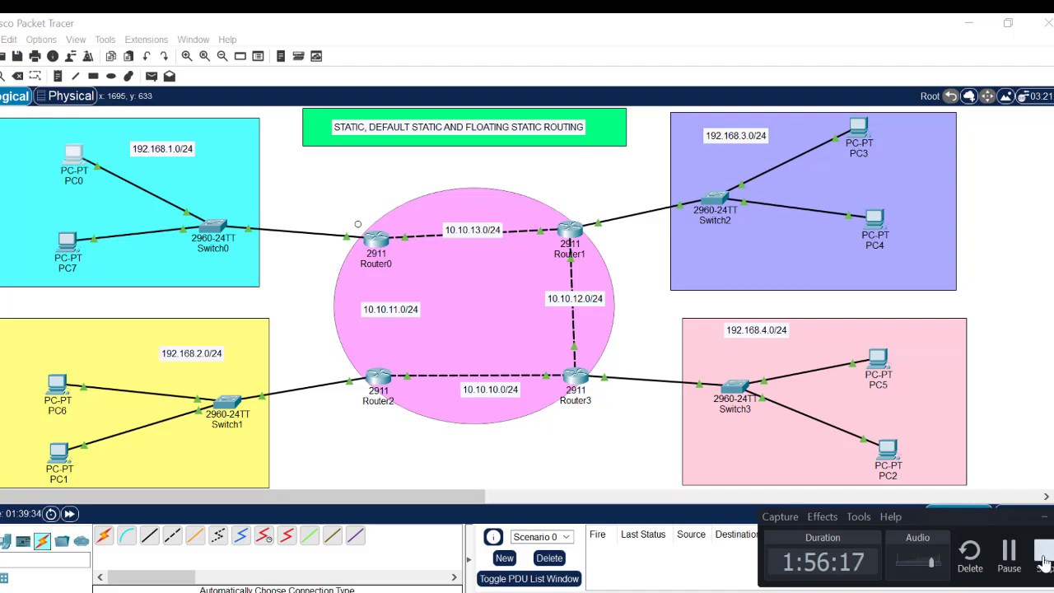